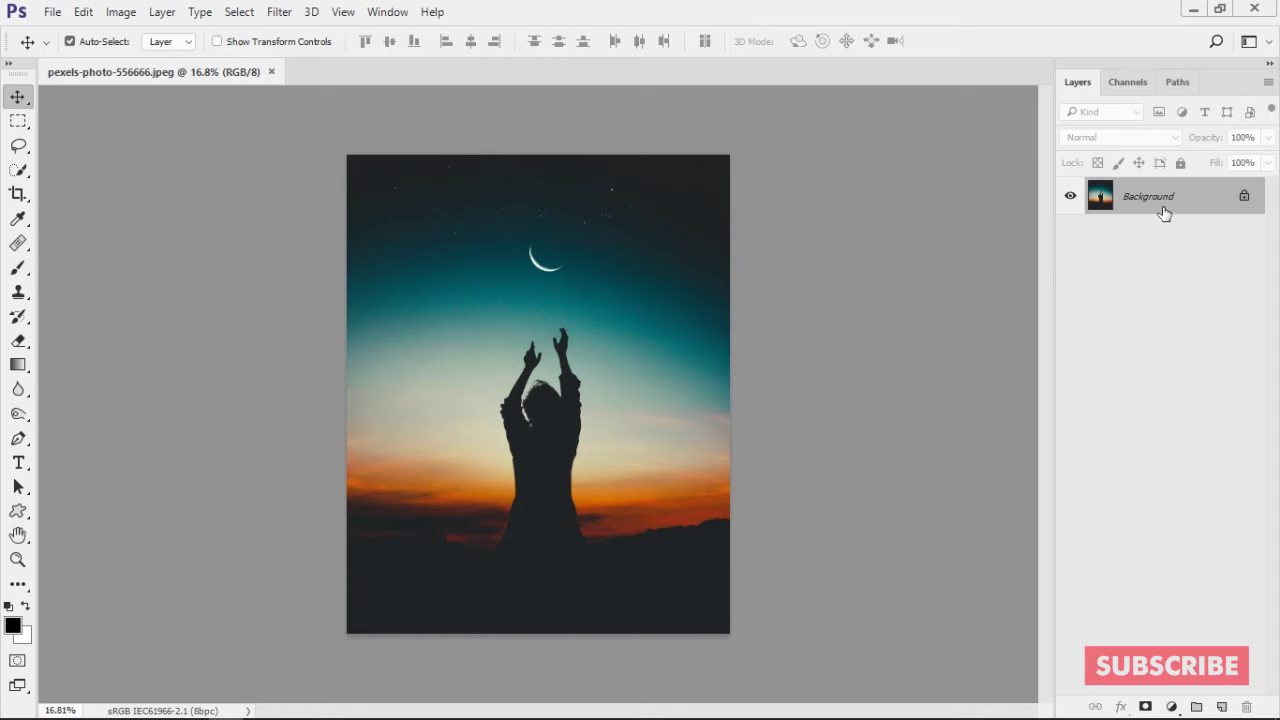
Step: Duplicate the Background photo layer as 'for backup' above the original
{"action": "left_click_drag", "start_coordinate": [1163, 208], "coordinate": [1221, 707]}
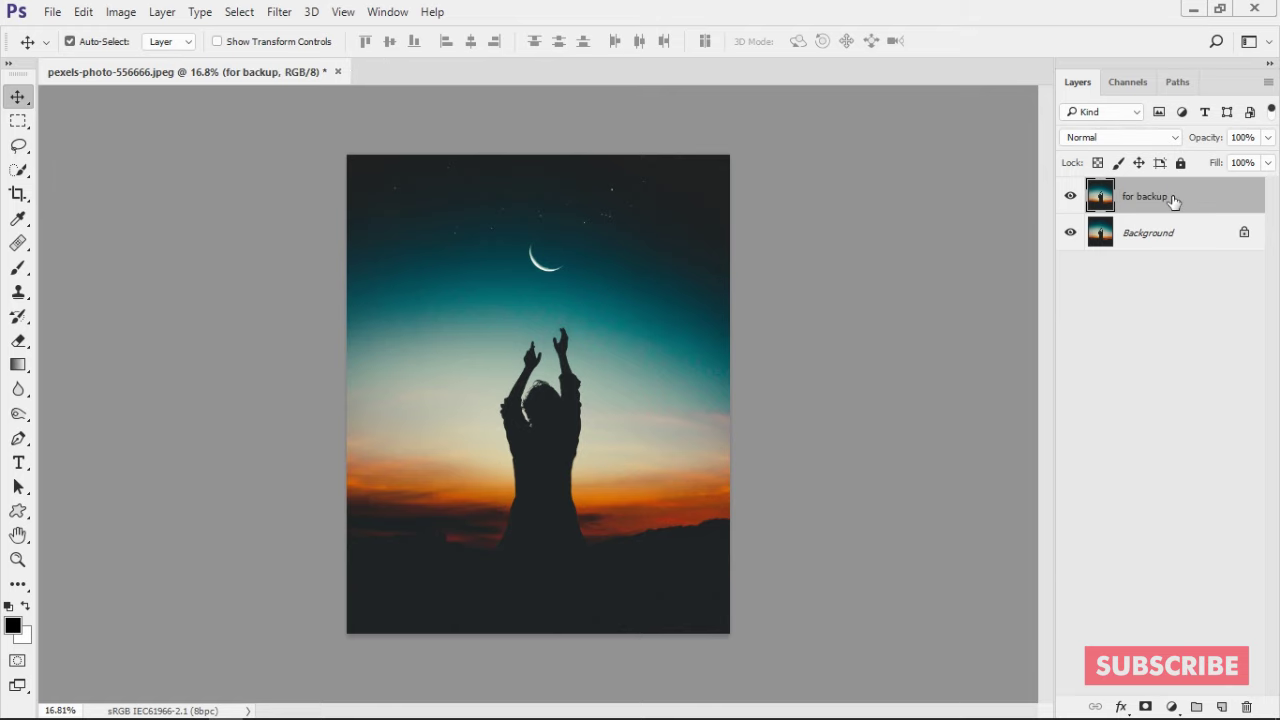
Step: Compare the Blue, Green and Red channels, then duplicate Red as 'Red copy'
{"action": "left_click", "coordinate": [1143, 83]}
{"action": "left_click", "coordinate": [1132, 217]}
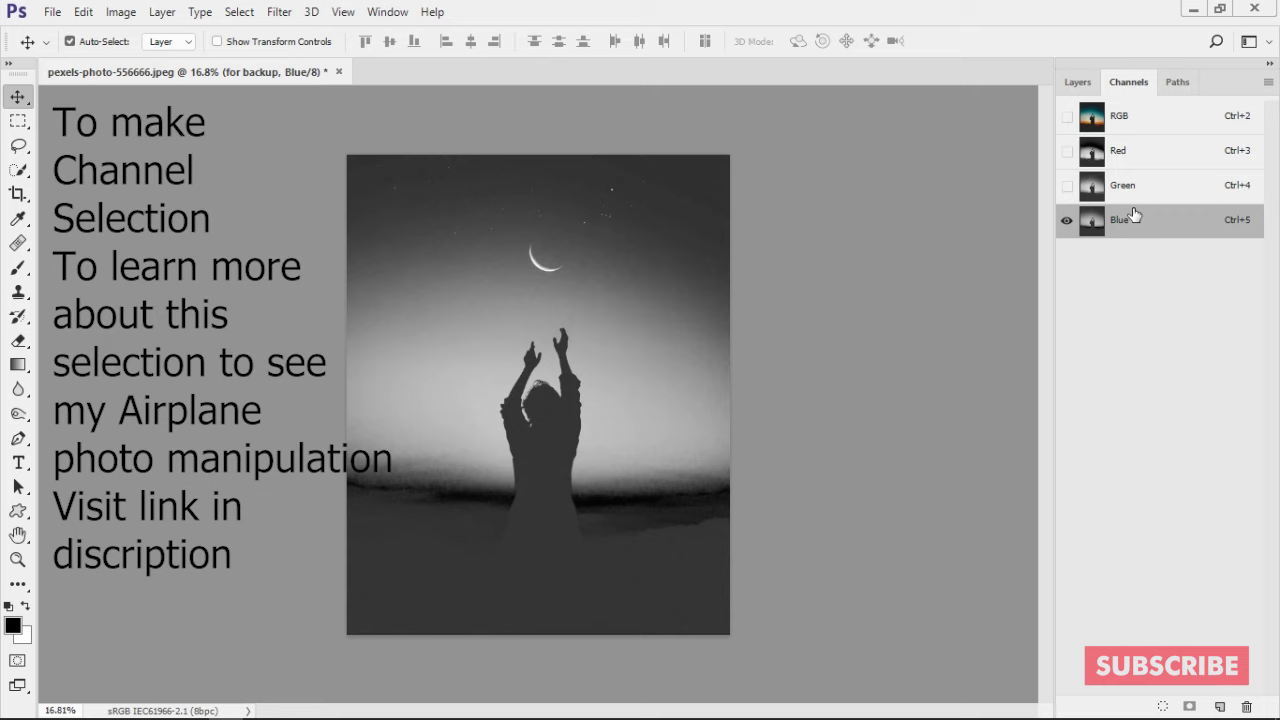
{"action": "left_click", "coordinate": [1133, 193]}
{"action": "left_click", "coordinate": [1137, 166]}
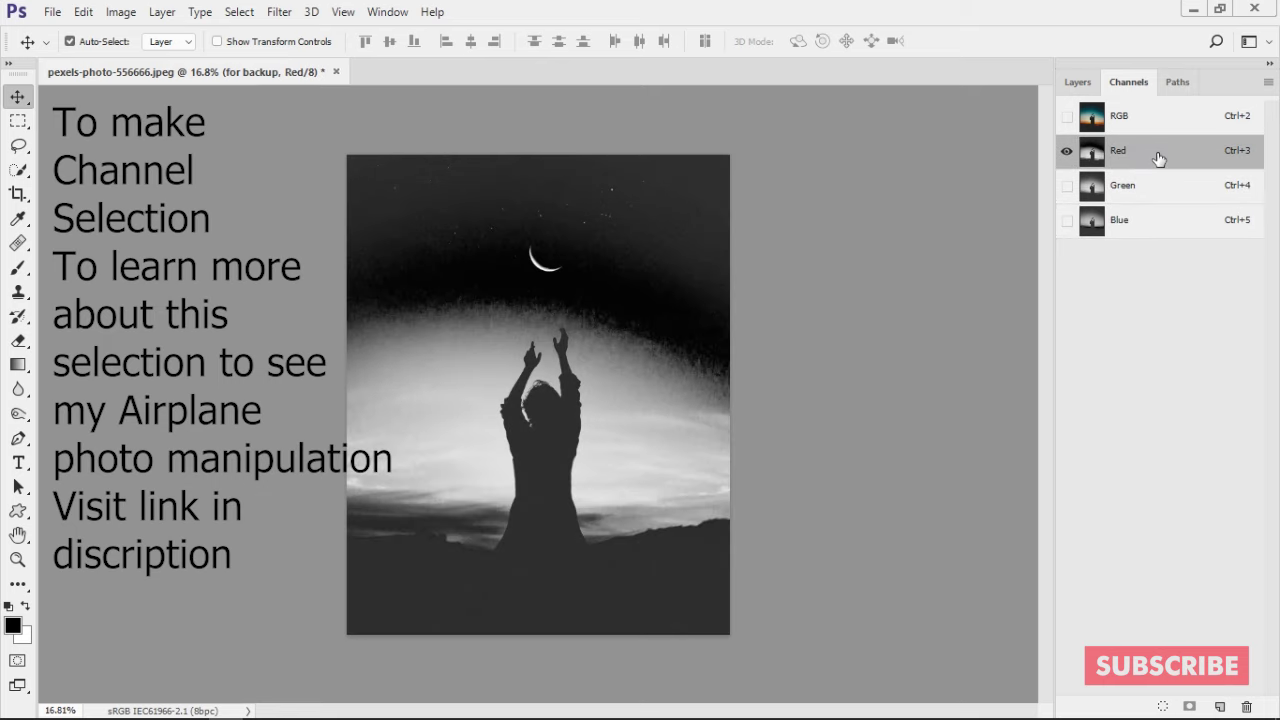
{"action": "left_click_drag", "start_coordinate": [1158, 160], "coordinate": [1219, 706]}
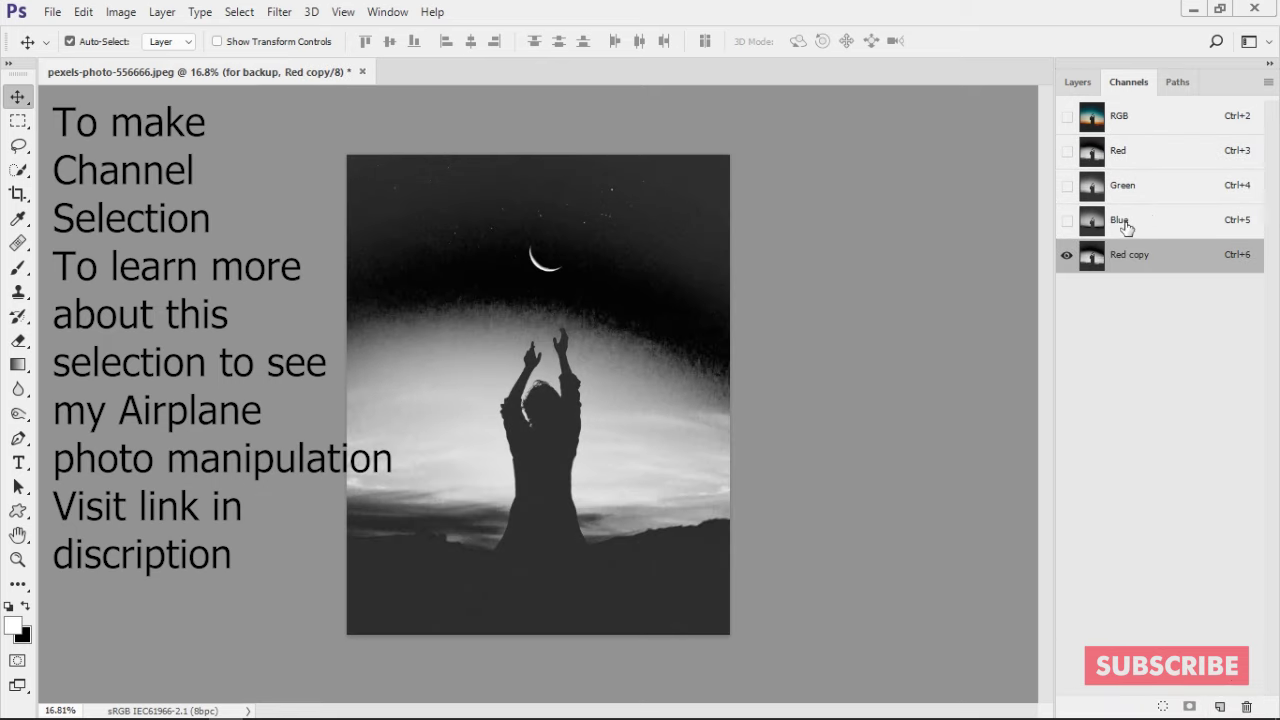
Step: Apply Levels to Red copy, pulling the white input down to about 47 (0, 0.34, 47)
{"action": "left_click", "coordinate": [279, 11]}
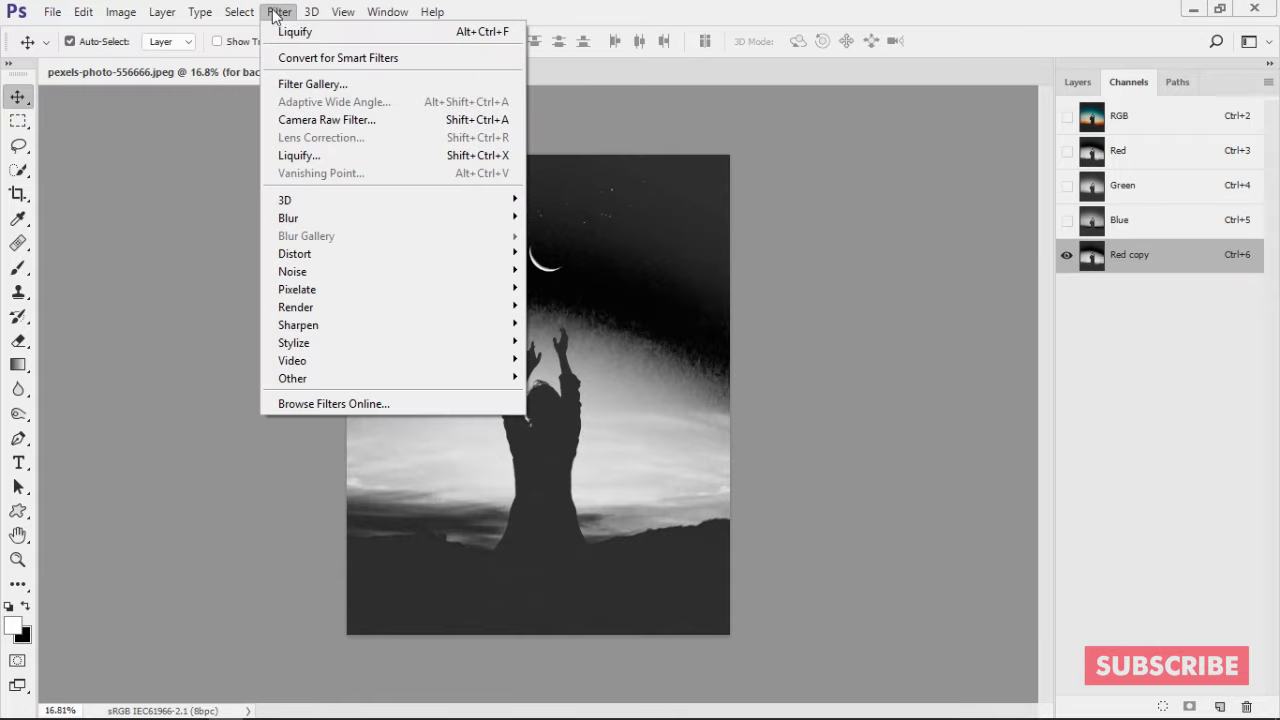
{"action": "left_click", "coordinate": [400, 77]}
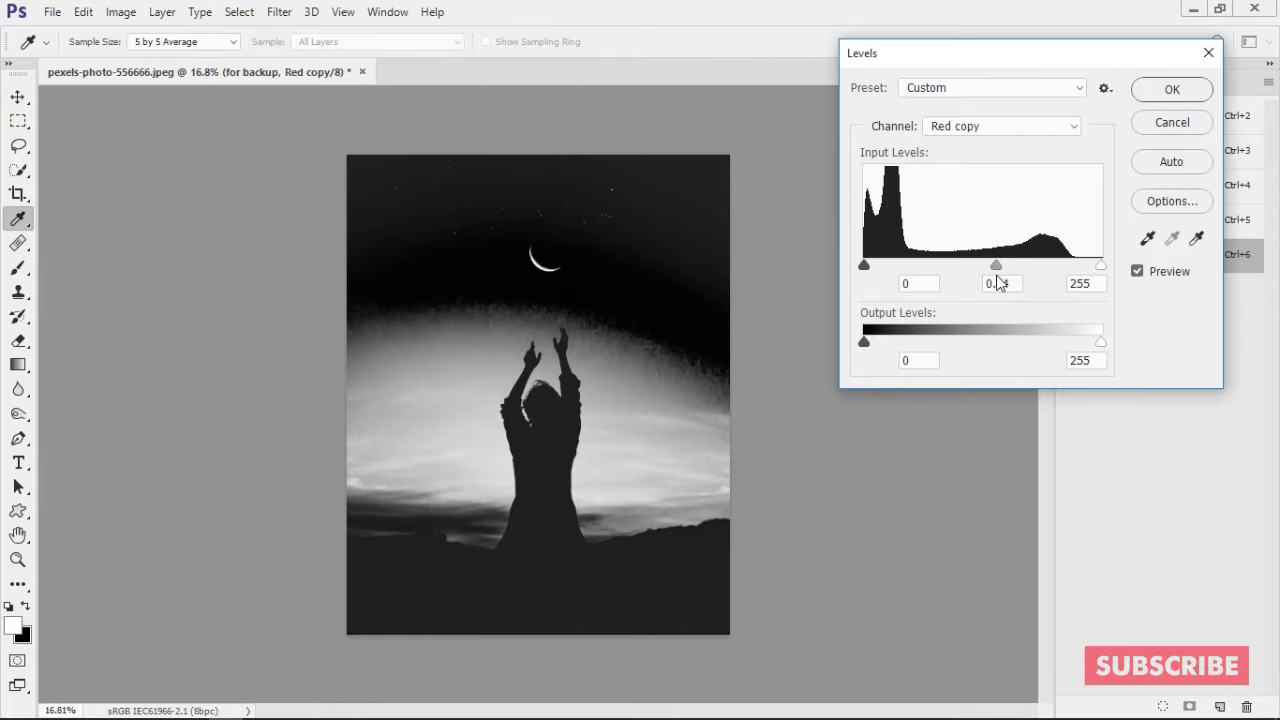
{"action": "left_click_drag", "start_coordinate": [1100, 265], "coordinate": [967, 265]}
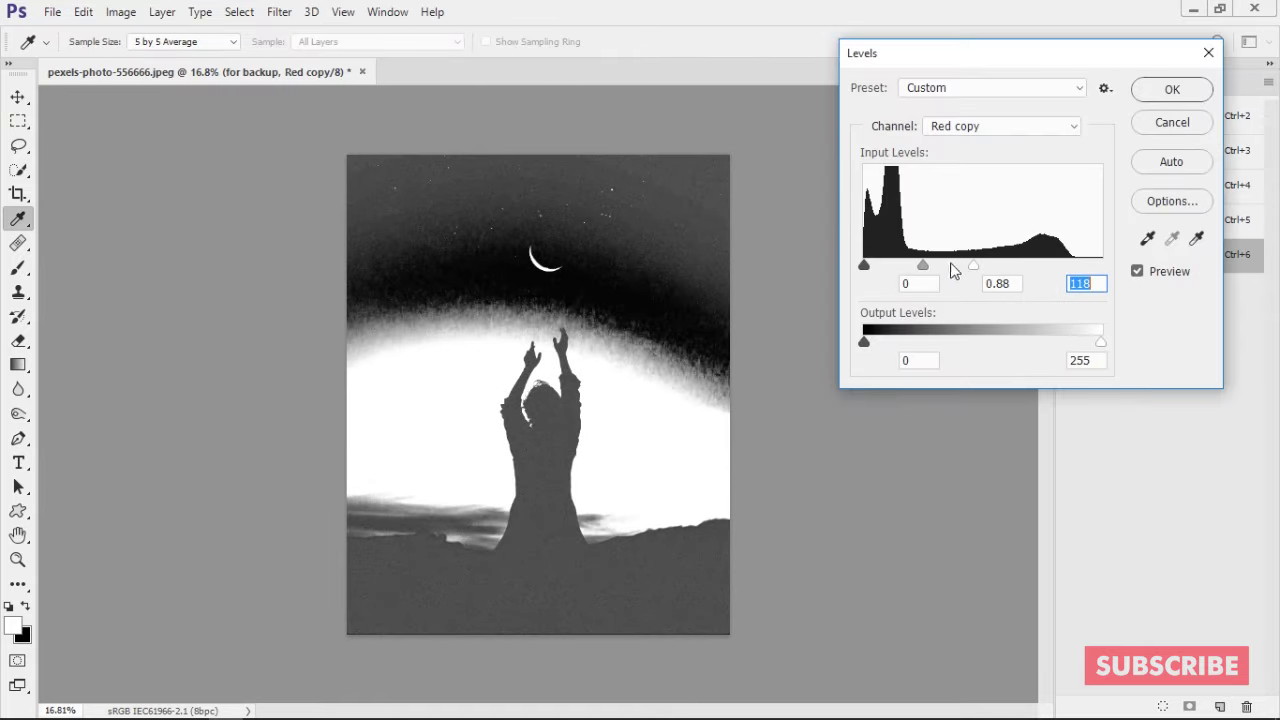
{"action": "left_click_drag", "start_coordinate": [967, 265], "coordinate": [908, 266]}
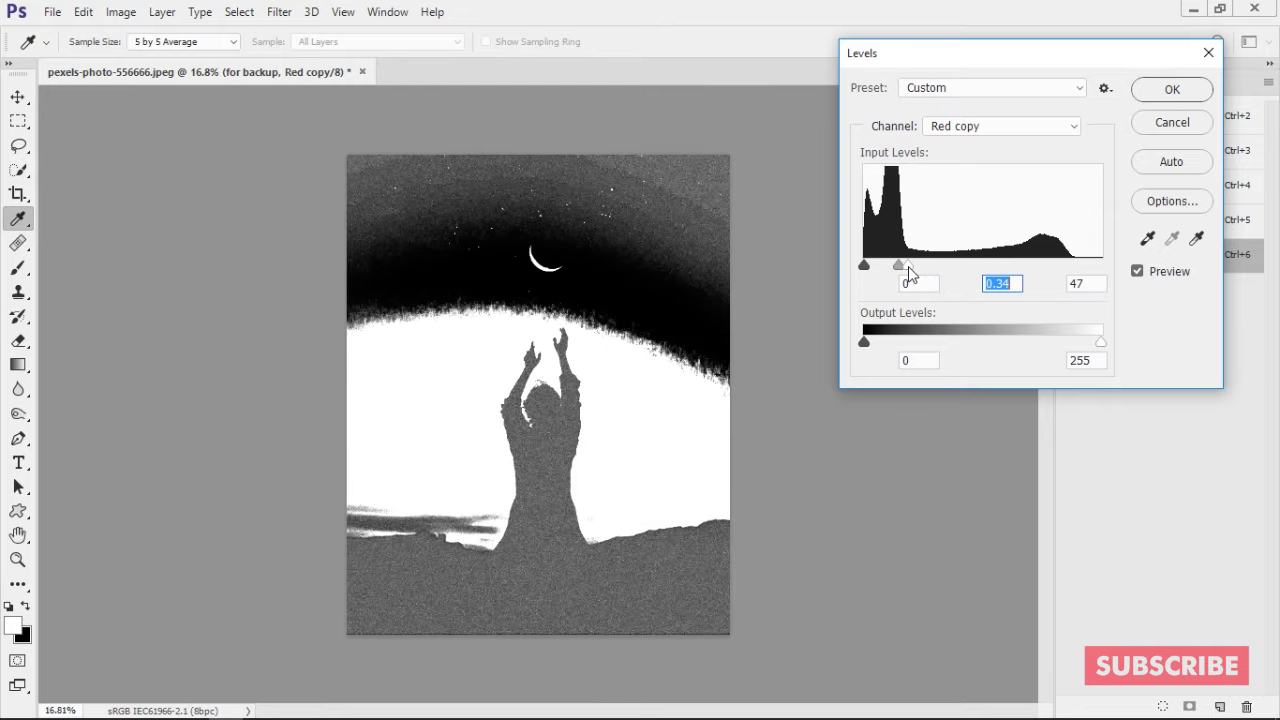
{"action": "key", "text": "Return"}
Step: Set up a soft round brush at 515 px for painting the Red copy channel
{"action": "key", "text": "v"}
{"action": "scroll", "coordinate": [486, 306], "scroll_direction": "up", "scroll_amount": 3}
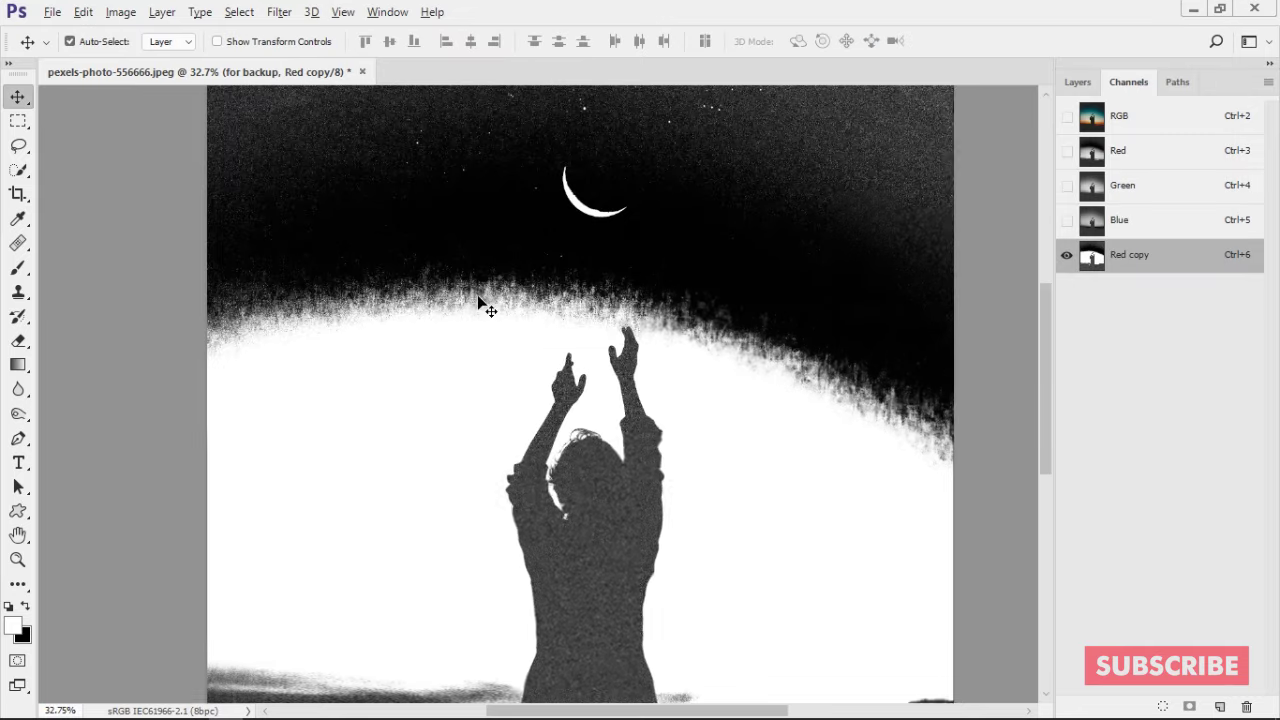
{"action": "scroll", "coordinate": [463, 385], "scroll_direction": "up", "scroll_amount": 3}
{"action": "scroll", "coordinate": [463, 385], "scroll_direction": "up", "scroll_amount": 2}
{"action": "scroll", "coordinate": [720, 428], "scroll_direction": "up", "scroll_amount": 1}
{"action": "scroll", "coordinate": [657, 423], "scroll_direction": "down", "scroll_amount": 5}
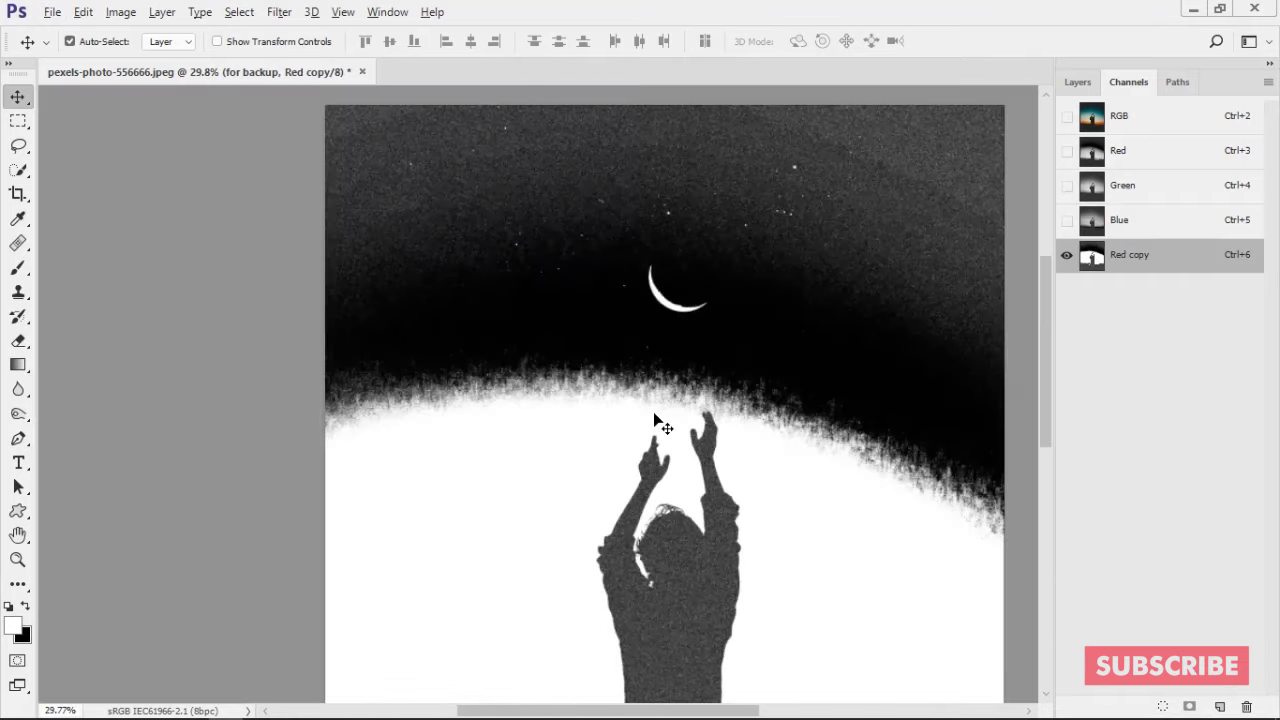
{"action": "scroll", "coordinate": [657, 423], "scroll_direction": "down", "scroll_amount": 1}
{"action": "key", "text": "b"}
{"action": "right_click", "coordinate": [713, 352]}
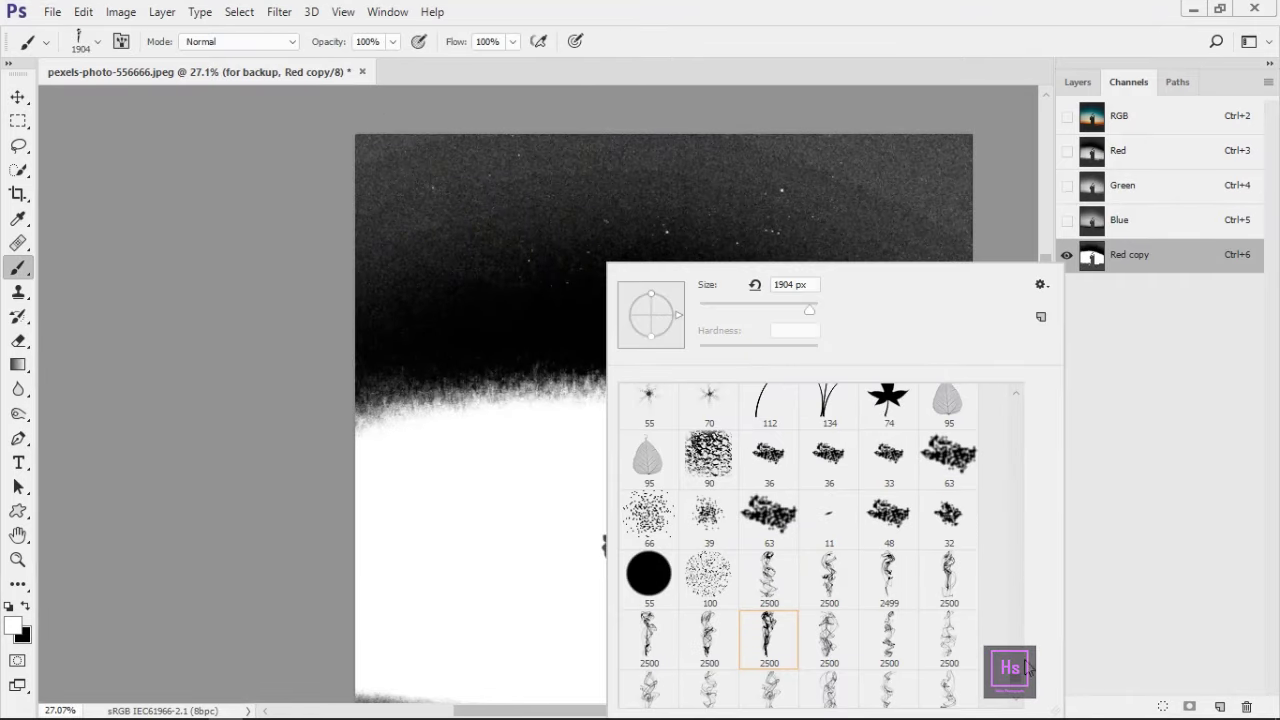
{"action": "scroll", "coordinate": [1008, 457], "scroll_direction": "up", "scroll_amount": 3}
{"action": "scroll", "coordinate": [1014, 414], "scroll_direction": "up", "scroll_amount": 3}
{"action": "scroll", "coordinate": [1014, 414], "scroll_direction": "up", "scroll_amount": 3}
{"action": "double_click", "coordinate": [643, 471]}
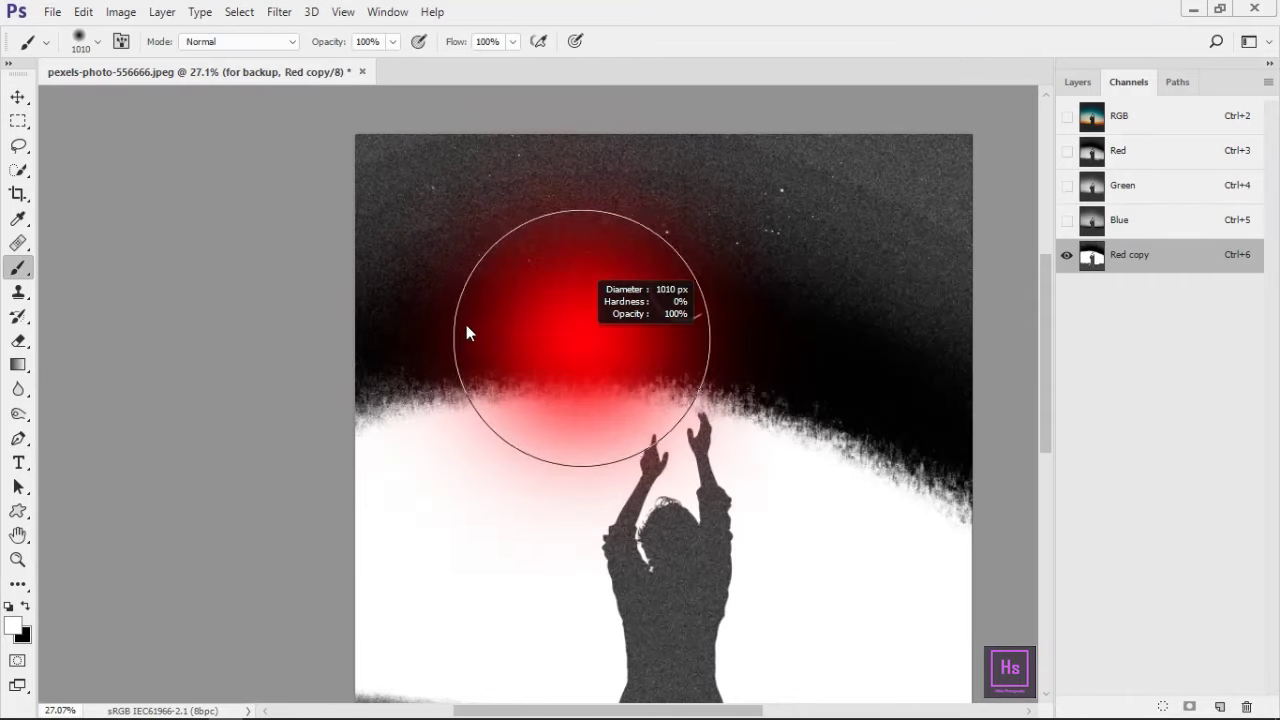
{"action": "left_click", "coordinate": [420, 390]}
{"action": "key", "text": "ctrl+z"}
{"action": "right_click", "coordinate": [512, 229]}
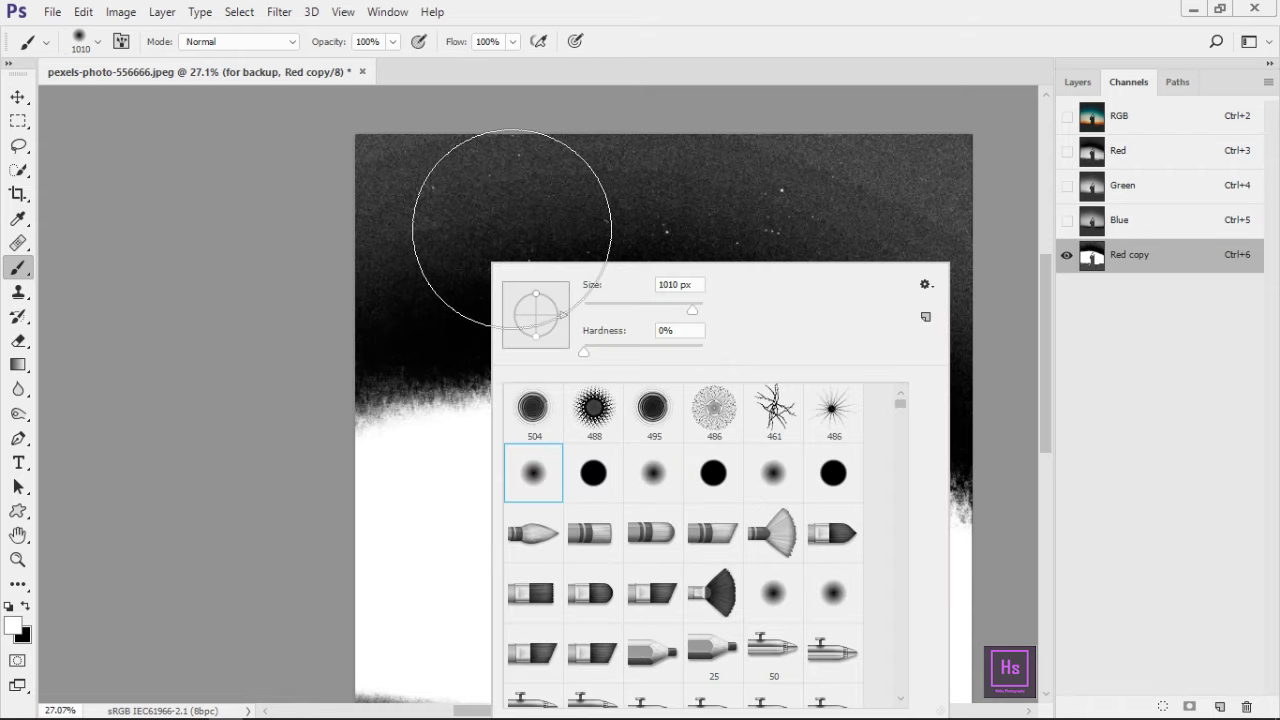
{"action": "type", "text": "515"}
{"action": "key", "text": "Return"}
Step: Paint the dark sky and the peak above the hands white
{"action": "mouse_move", "coordinate": [400, 309]}
{"action": "left_mouse_down"}
{"action": "mouse_move", "coordinate": [965, 375]}
{"action": "mouse_move", "coordinate": [760, 300]}
{"action": "left_mouse_up"}
{"action": "scroll", "coordinate": [760, 300], "scroll_direction": "up", "scroll_amount": 3}
{"action": "left_click_drag", "start_coordinate": [437, 451], "coordinate": [508, 479]}
{"action": "left_click_drag", "start_coordinate": [743, 563], "coordinate": [600, 400]}
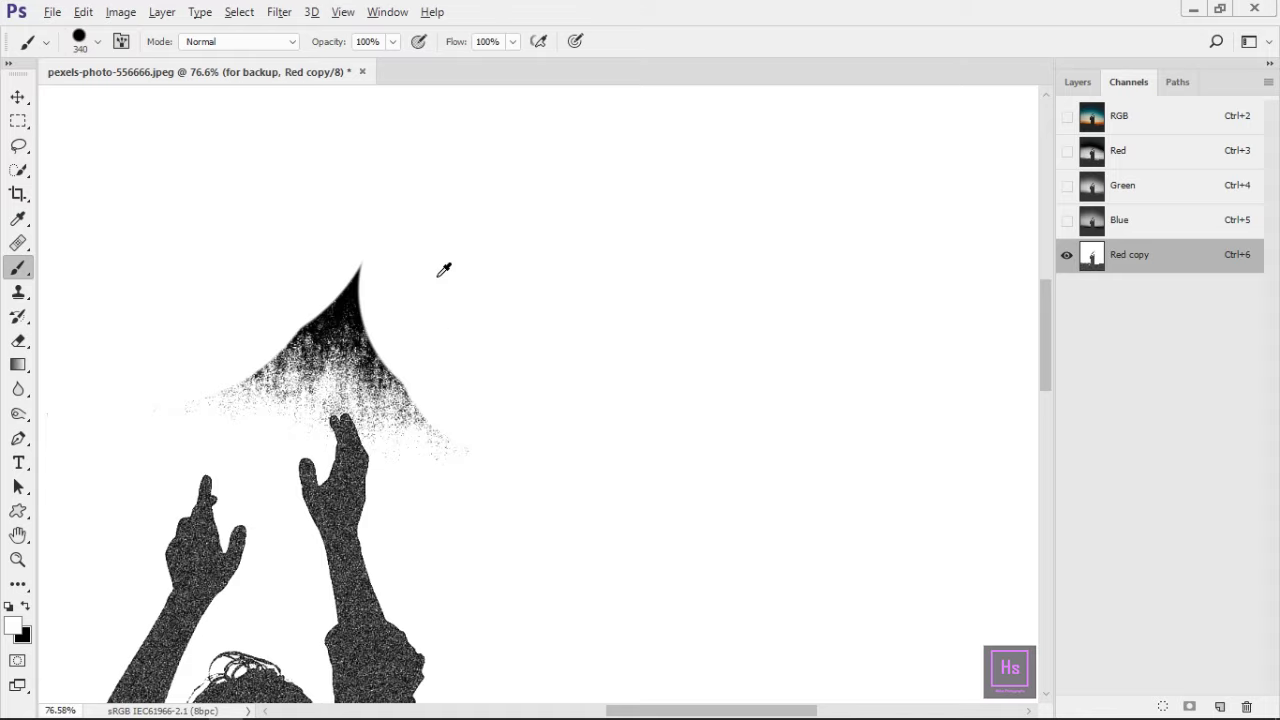
{"action": "scroll", "coordinate": [444, 270], "scroll_direction": "up", "scroll_amount": 1}
{"action": "scroll", "coordinate": [711, 329], "scroll_direction": "up", "scroll_amount": 1}
{"action": "scroll", "coordinate": [755, 331], "scroll_direction": "up", "scroll_amount": 1}
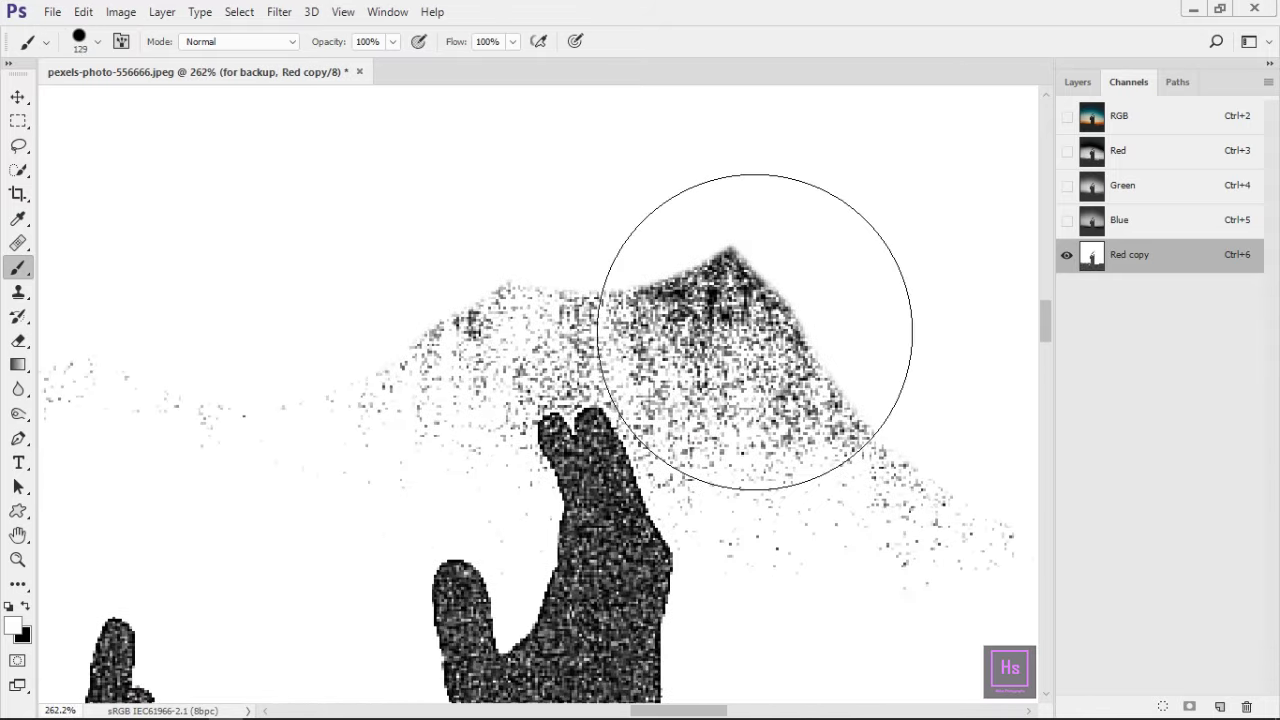
{"action": "key", "text": "bracketleft"}
{"action": "key", "text": "bracketleft"}
{"action": "mouse_move", "coordinate": [843, 514]}
{"action": "left_mouse_down"}
{"action": "mouse_move", "coordinate": [629, 414]}
{"action": "mouse_move", "coordinate": [343, 243]}
{"action": "left_mouse_up"}
Step: Whiten the remaining specks around the raised fingers with a much smaller brush
{"action": "scroll", "coordinate": [308, 349], "scroll_direction": "left", "scroll_amount": 2}
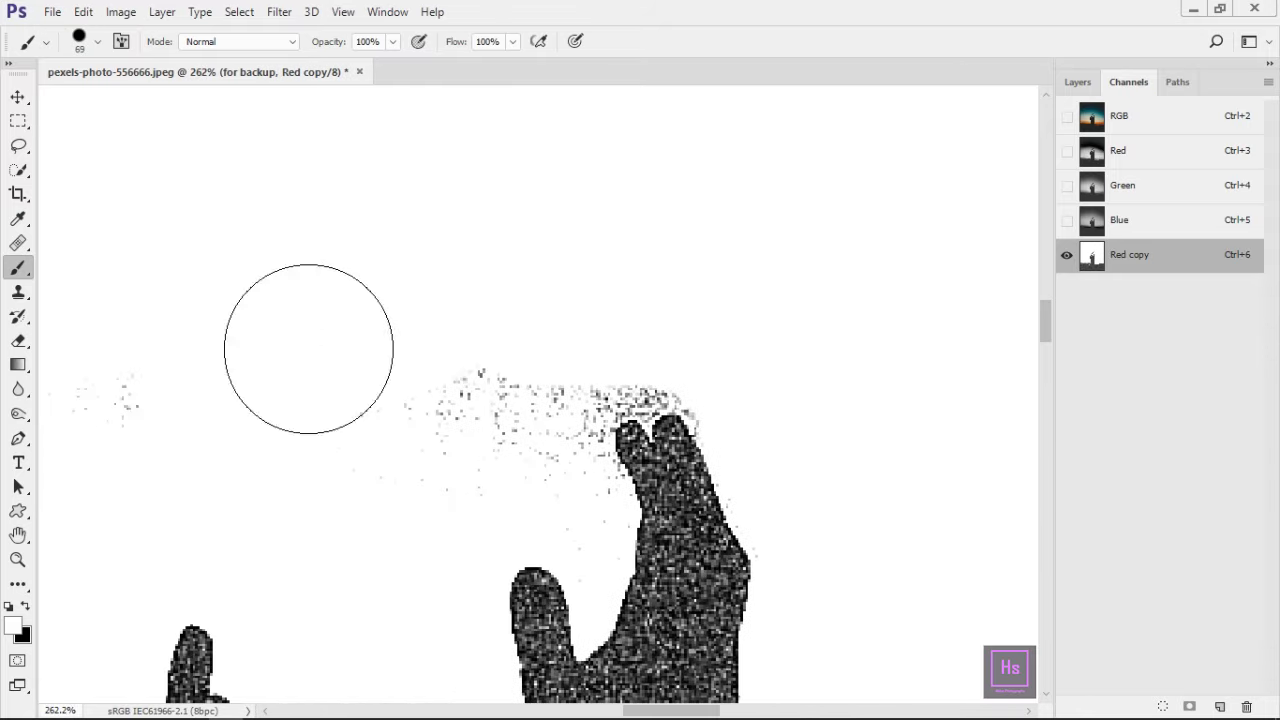
{"action": "scroll", "coordinate": [308, 349], "scroll_direction": "left", "scroll_amount": 2}
{"action": "scroll", "coordinate": [414, 334], "scroll_direction": "down", "scroll_amount": 3}
{"action": "scroll", "coordinate": [320, 331], "scroll_direction": "down", "scroll_amount": 2}
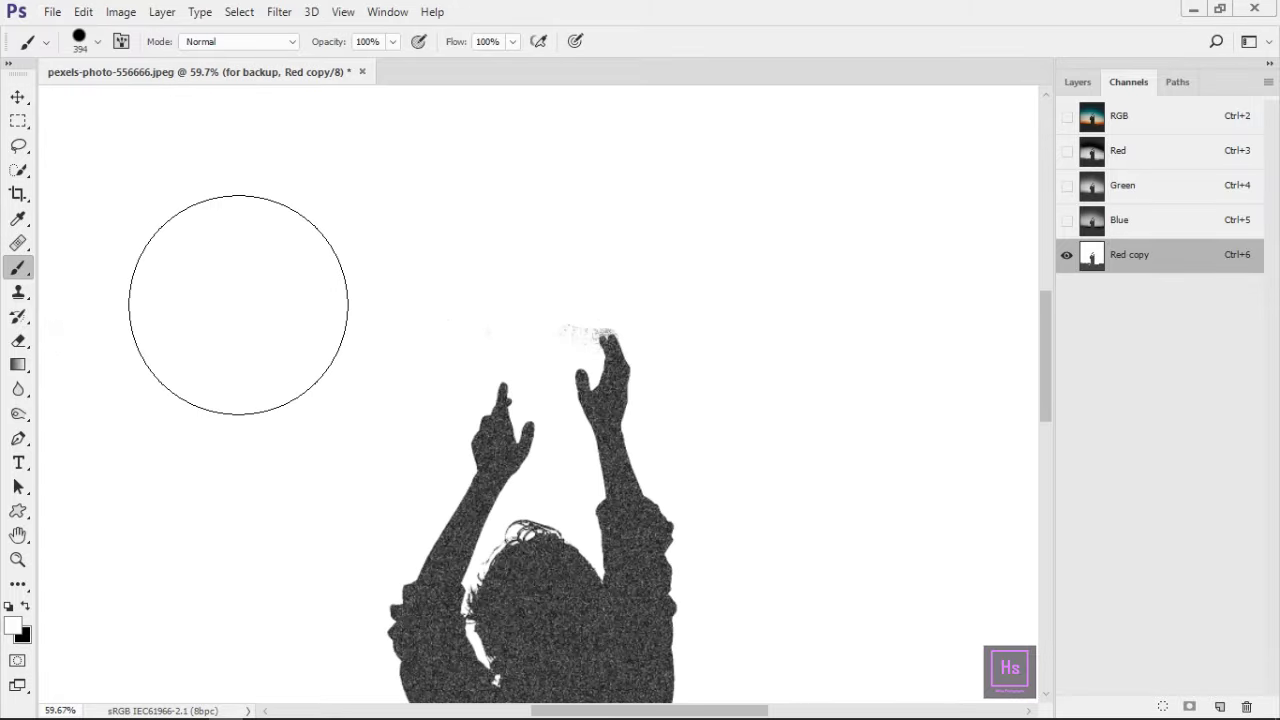
{"action": "scroll", "coordinate": [457, 286], "scroll_direction": "up", "scroll_amount": 2}
{"action": "key", "text": "bracketleft"}
{"action": "key", "text": "bracketleft"}
{"action": "scroll", "coordinate": [415, 245], "scroll_direction": "up", "scroll_amount": 3}
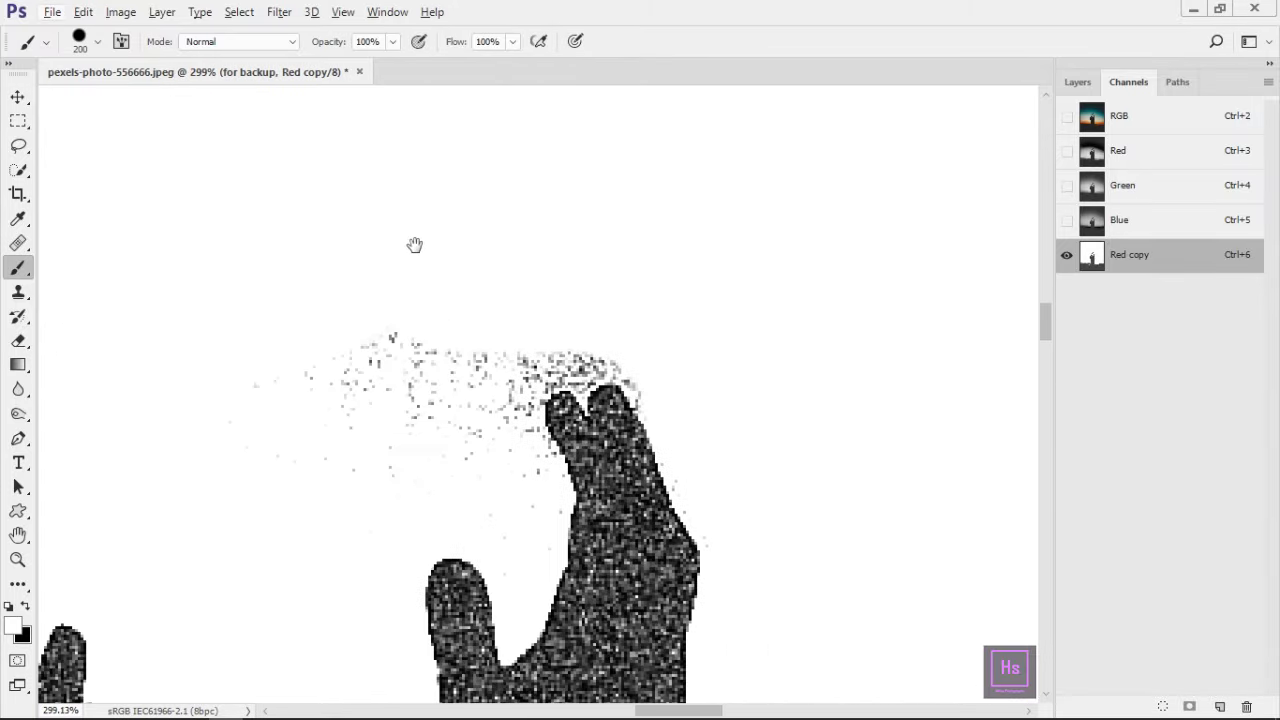
{"action": "left_click_drag", "start_coordinate": [445, 380], "coordinate": [284, 407]}
{"action": "left_click_drag", "start_coordinate": [506, 363], "coordinate": [474, 371]}
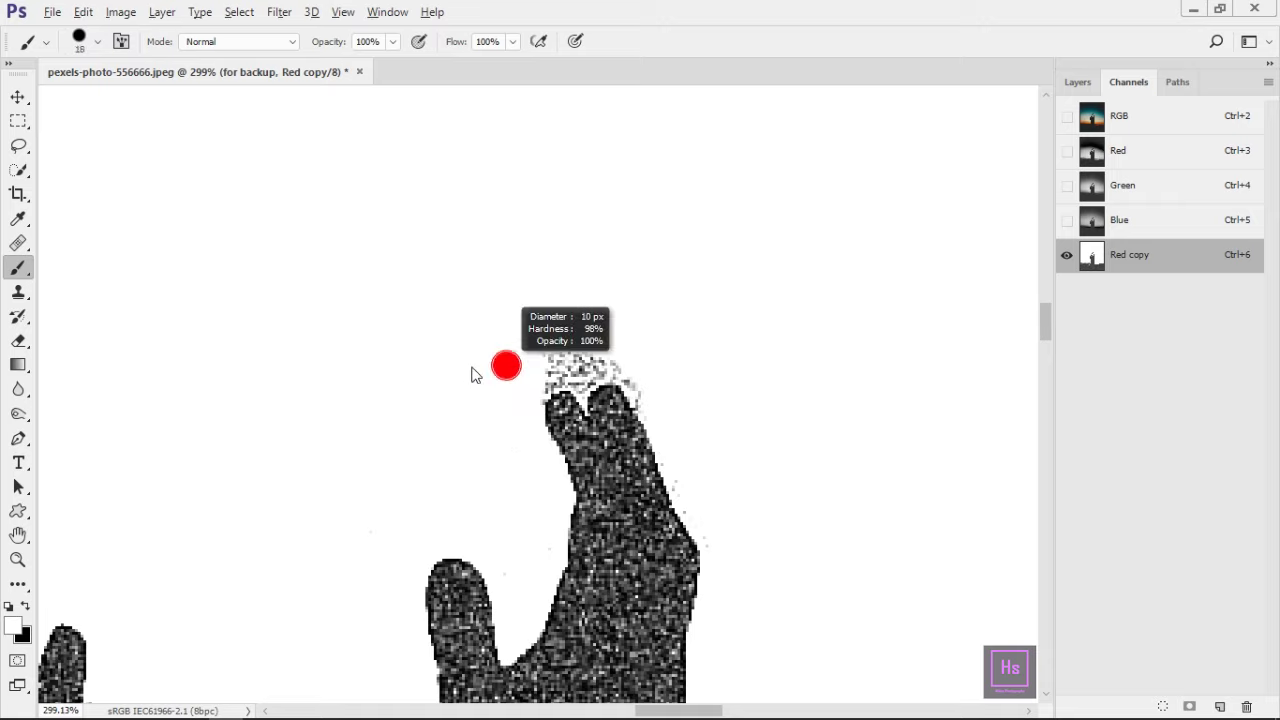
{"action": "scroll", "coordinate": [531, 421], "scroll_direction": "up", "scroll_amount": 2}
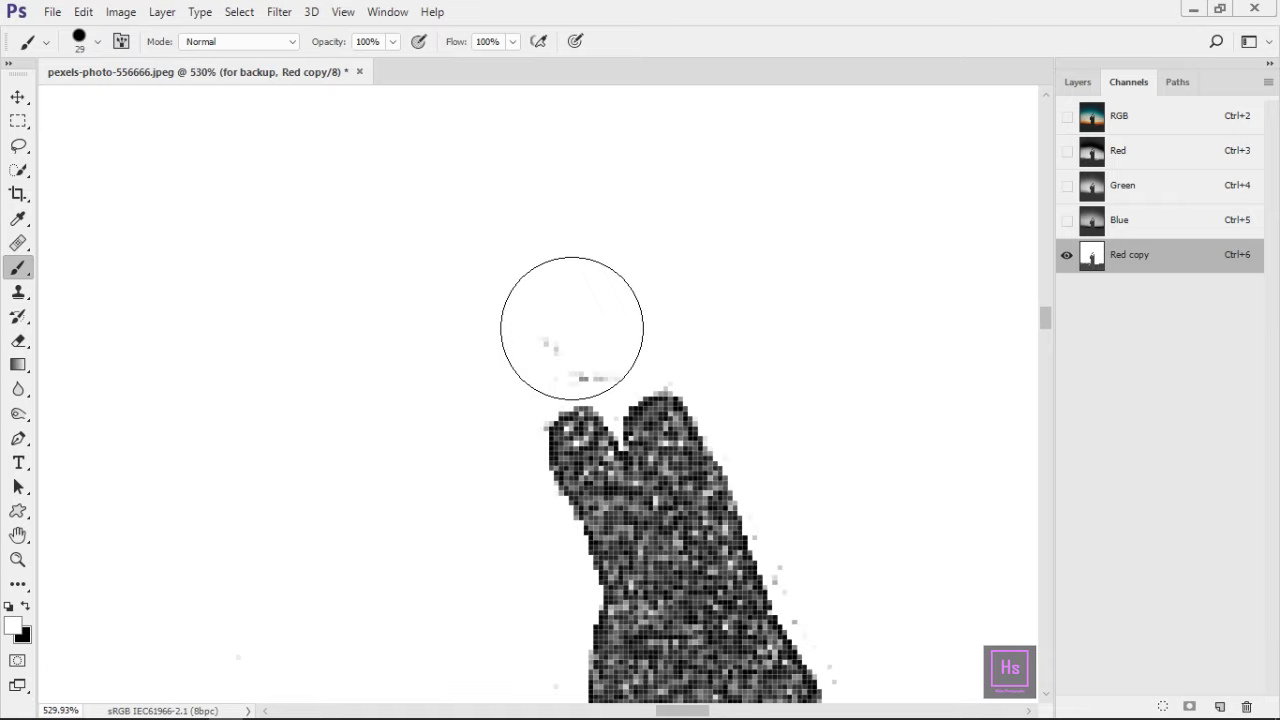
{"action": "left_click", "coordinate": [572, 328]}
{"action": "scroll", "coordinate": [523, 340], "scroll_direction": "down", "scroll_amount": 5}
Step: Paint the dark clouds at the left and along the ground edge white
{"action": "scroll", "coordinate": [523, 340], "scroll_direction": "down", "scroll_amount": 5}
{"action": "scroll", "coordinate": [663, 240], "scroll_direction": "up", "scroll_amount": 3}
{"action": "scroll", "coordinate": [660, 403], "scroll_direction": "up", "scroll_amount": 1}
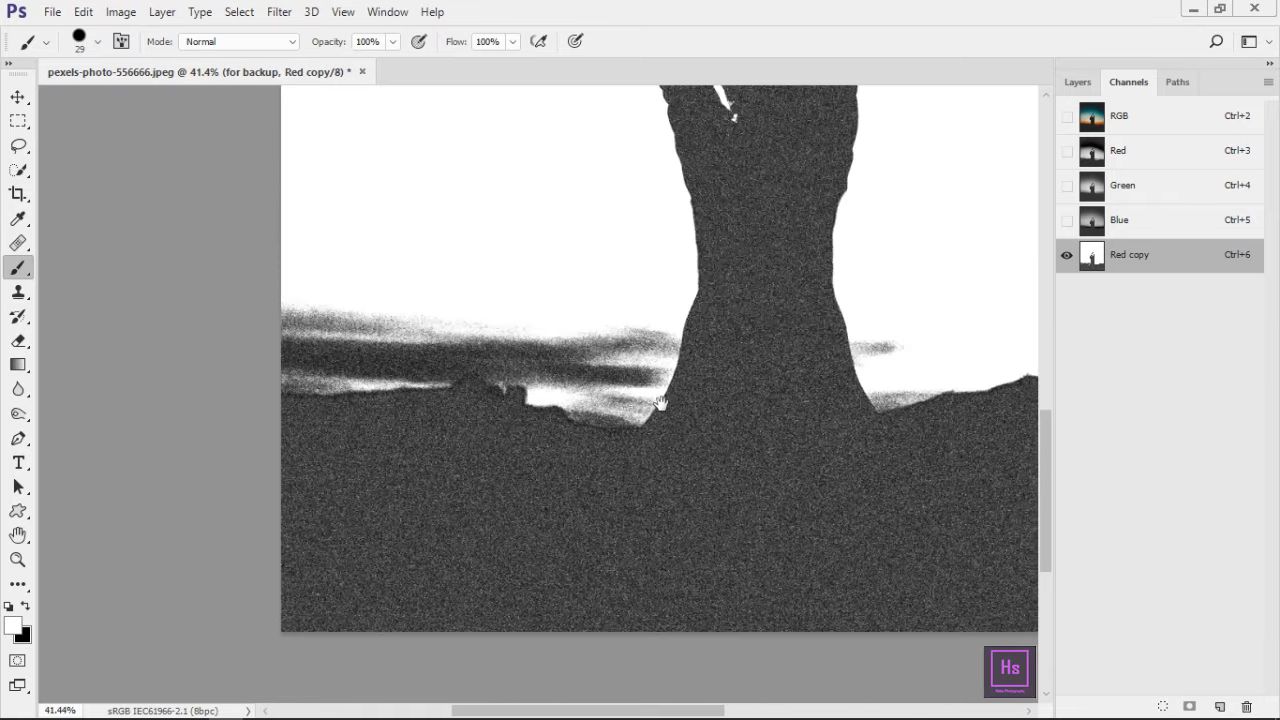
{"action": "scroll", "coordinate": [660, 403], "scroll_direction": "up", "scroll_amount": 3}
{"action": "left_click_drag", "start_coordinate": [449, 337], "coordinate": [182, 376]}
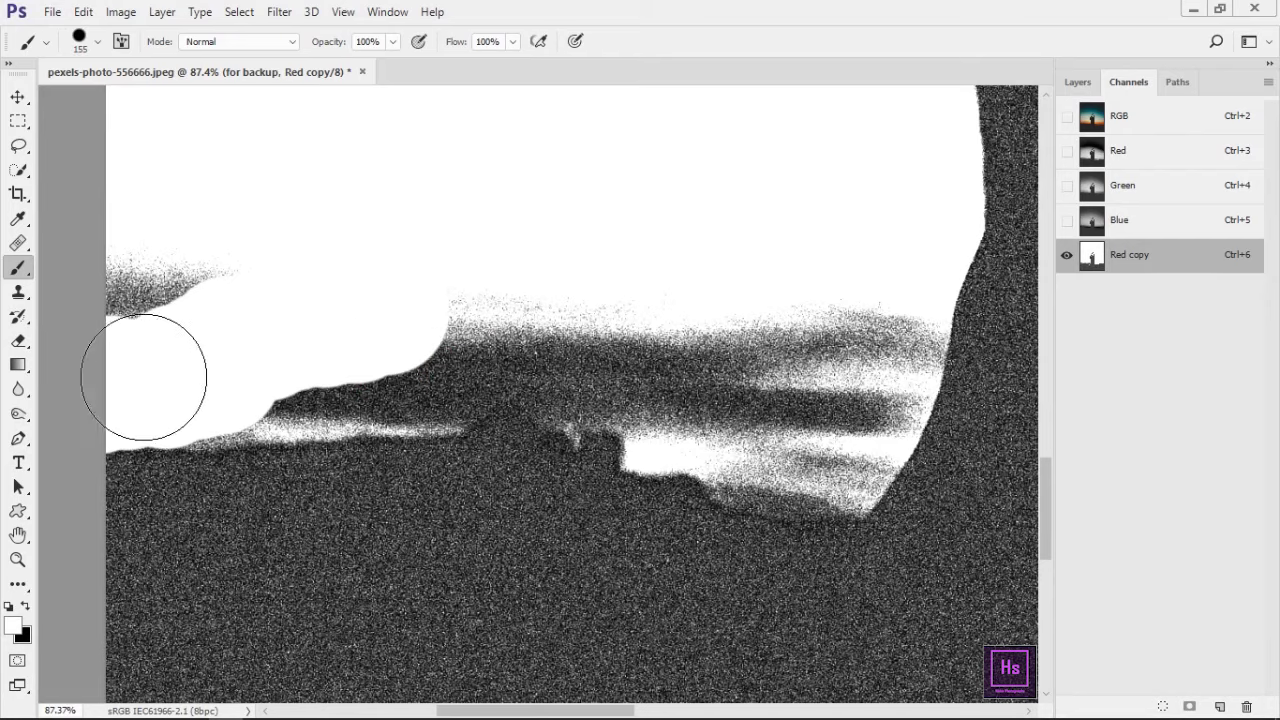
{"action": "scroll", "coordinate": [391, 357], "scroll_direction": "up", "scroll_amount": 2}
{"action": "mouse_move", "coordinate": [299, 376]}
{"action": "left_mouse_down"}
{"action": "mouse_move", "coordinate": [383, 370]}
{"action": "mouse_move", "coordinate": [261, 399]}
{"action": "left_mouse_up"}
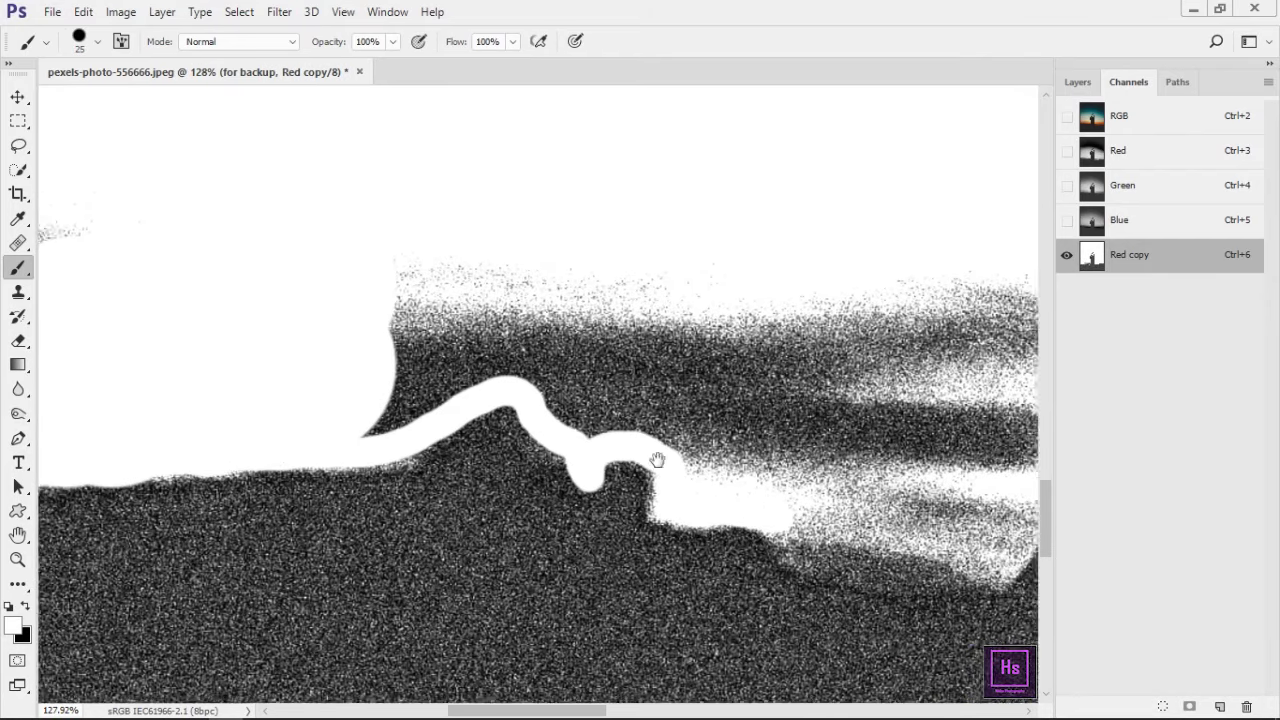
{"action": "mouse_move", "coordinate": [654, 457]}
{"action": "left_mouse_down"}
{"action": "mouse_move", "coordinate": [383, 366]}
{"action": "mouse_move", "coordinate": [410, 415]}
{"action": "left_mouse_up"}
Step: With a larger brush, paint the cloud streaks and speckled patch above the ground white
{"action": "key", "text": "]"}
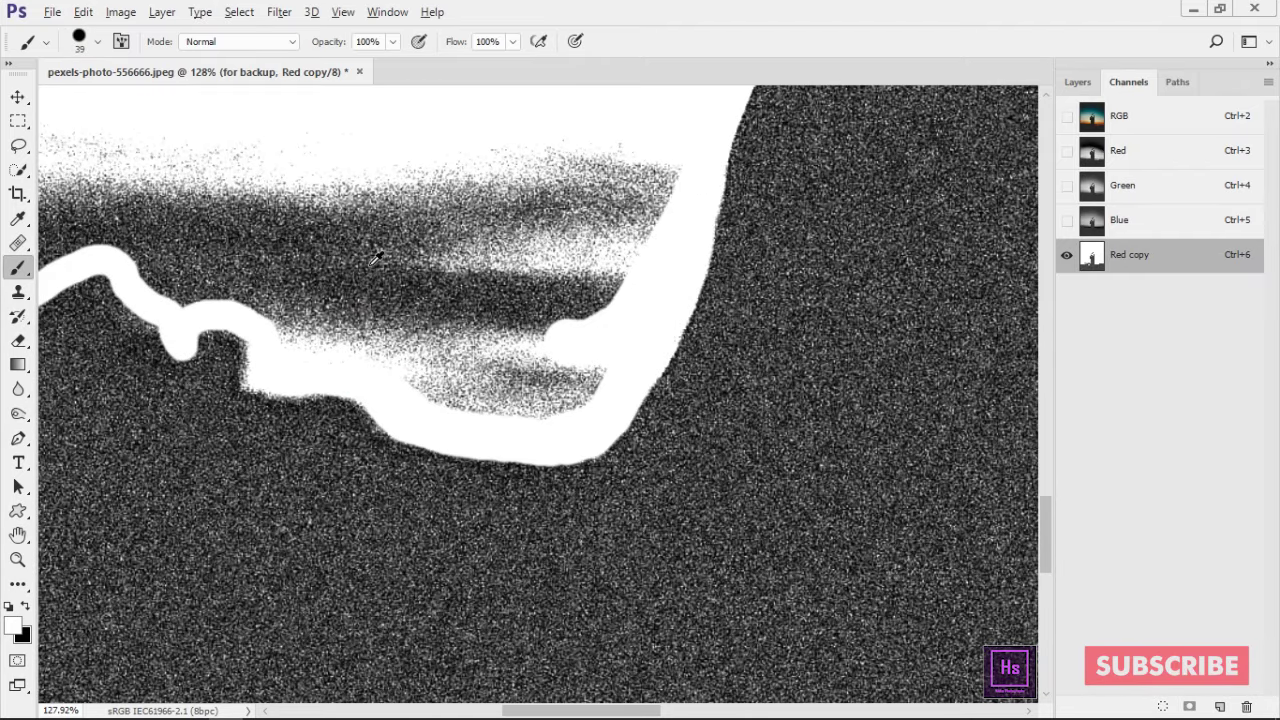
{"action": "scroll", "coordinate": [375, 258], "scroll_direction": "down", "scroll_amount": 5}
{"action": "key", "text": "]"}
{"action": "key", "text": "]"}
{"action": "key", "text": "]"}
{"action": "scroll", "coordinate": [430, 300], "scroll_direction": "up", "scroll_amount": 5}
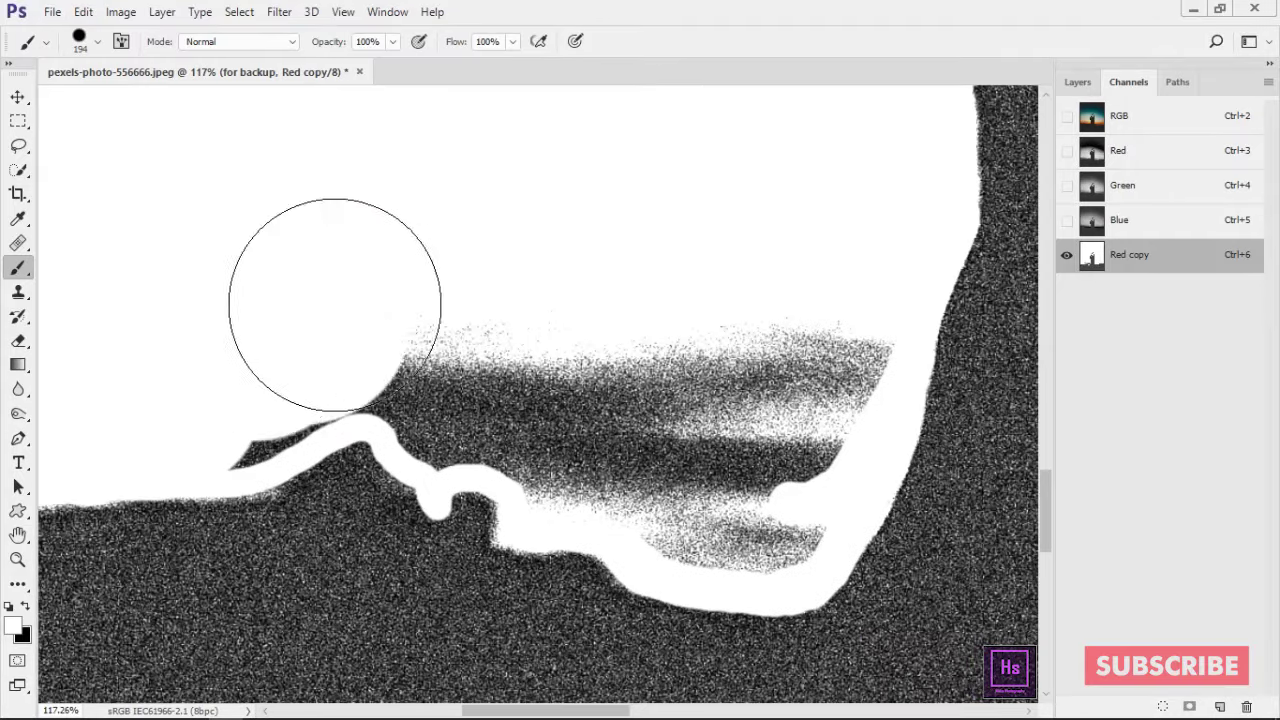
{"action": "left_click_drag", "start_coordinate": [335, 305], "coordinate": [284, 321]}
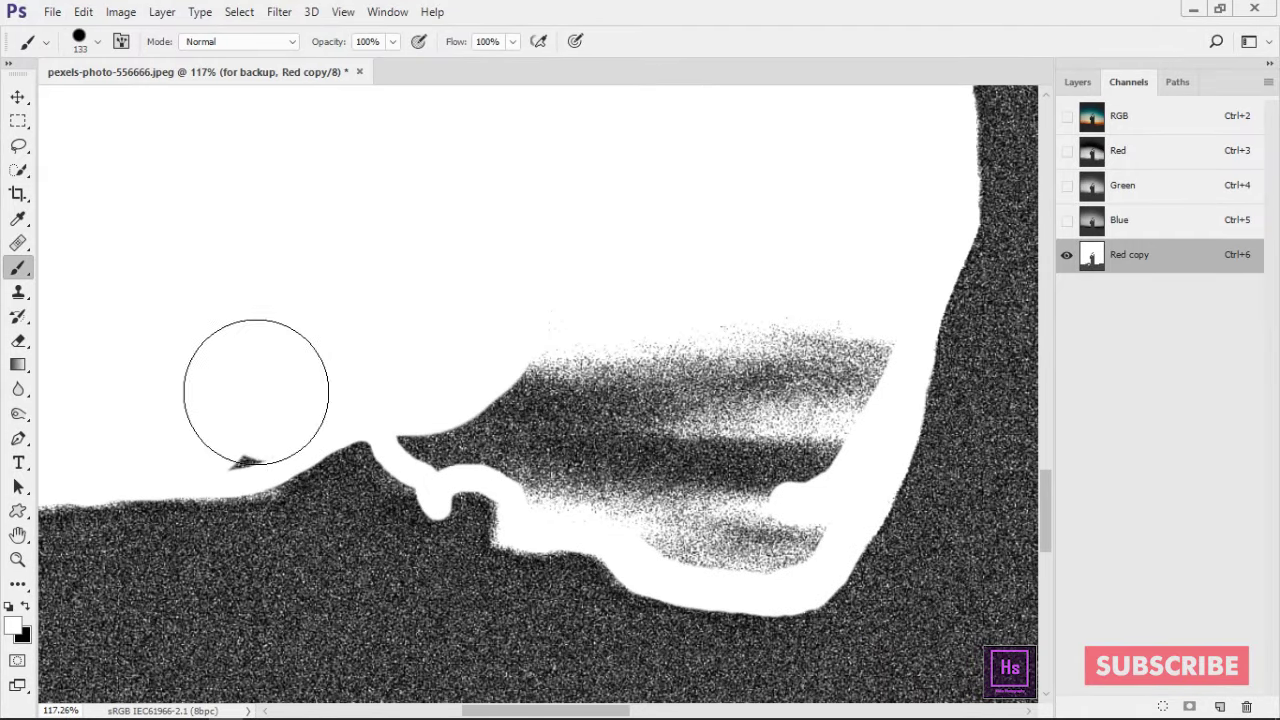
{"action": "left_click_drag", "start_coordinate": [410, 420], "coordinate": [514, 443]}
{"action": "mouse_move", "coordinate": [643, 371]}
{"action": "left_mouse_down"}
{"action": "mouse_move", "coordinate": [714, 323]}
{"action": "mouse_move", "coordinate": [583, 299]}
{"action": "mouse_move", "coordinate": [480, 320]}
{"action": "left_mouse_up"}
{"action": "left_click_drag", "start_coordinate": [586, 286], "coordinate": [472, 399]}
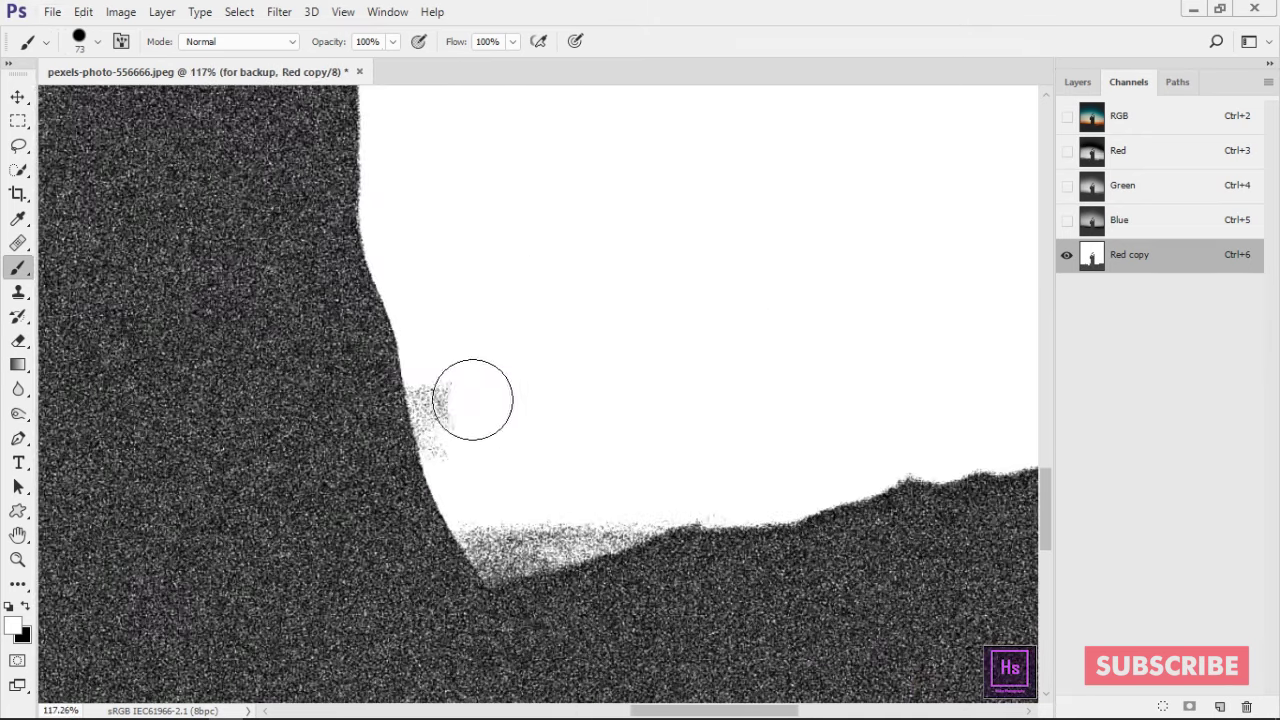
Step: Whiten the speckles where the figure meets the ground with a smaller brush
{"action": "key", "text": "bracketleft"}
{"action": "key", "text": "bracketleft"}
{"action": "key", "text": "bracketleft"}
{"action": "scroll", "coordinate": [499, 518], "scroll_direction": "up", "scroll_amount": 3}
{"action": "scroll", "coordinate": [520, 514], "scroll_direction": "up", "scroll_amount": 3}
{"action": "left_click_drag", "start_coordinate": [811, 437], "coordinate": [537, 531]}
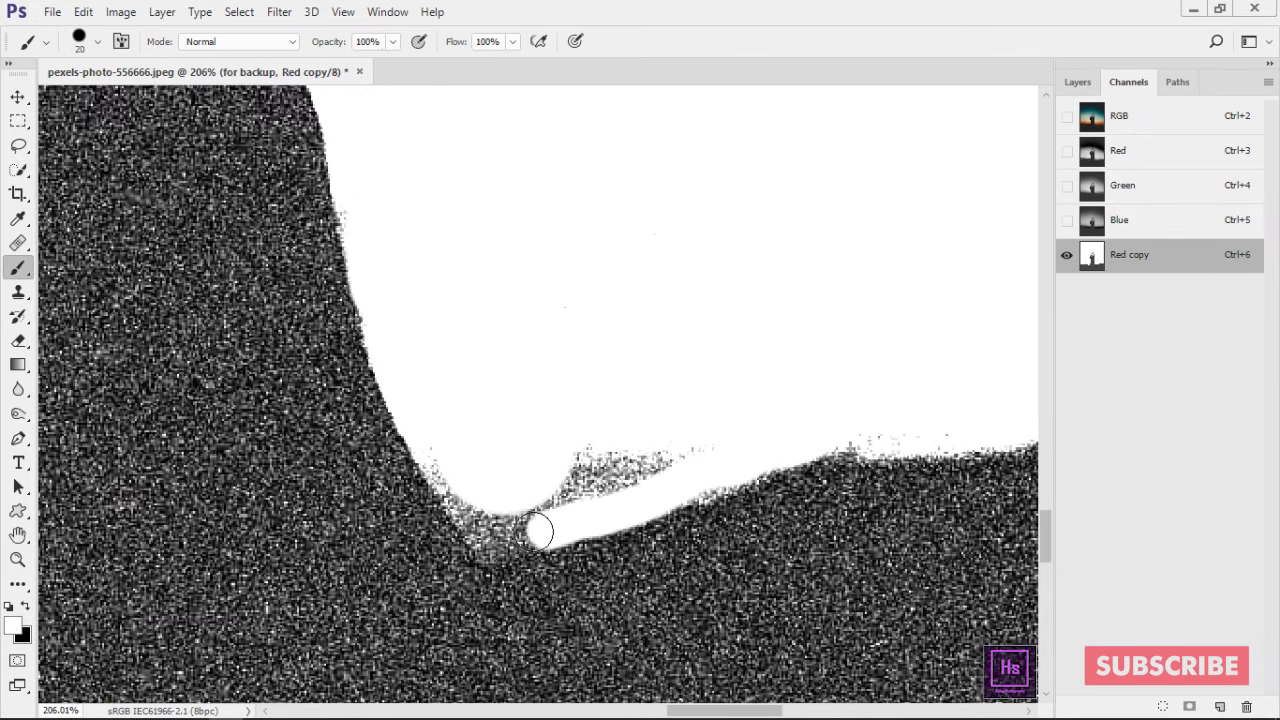
{"action": "scroll", "coordinate": [668, 449], "scroll_direction": "down", "scroll_amount": 3}
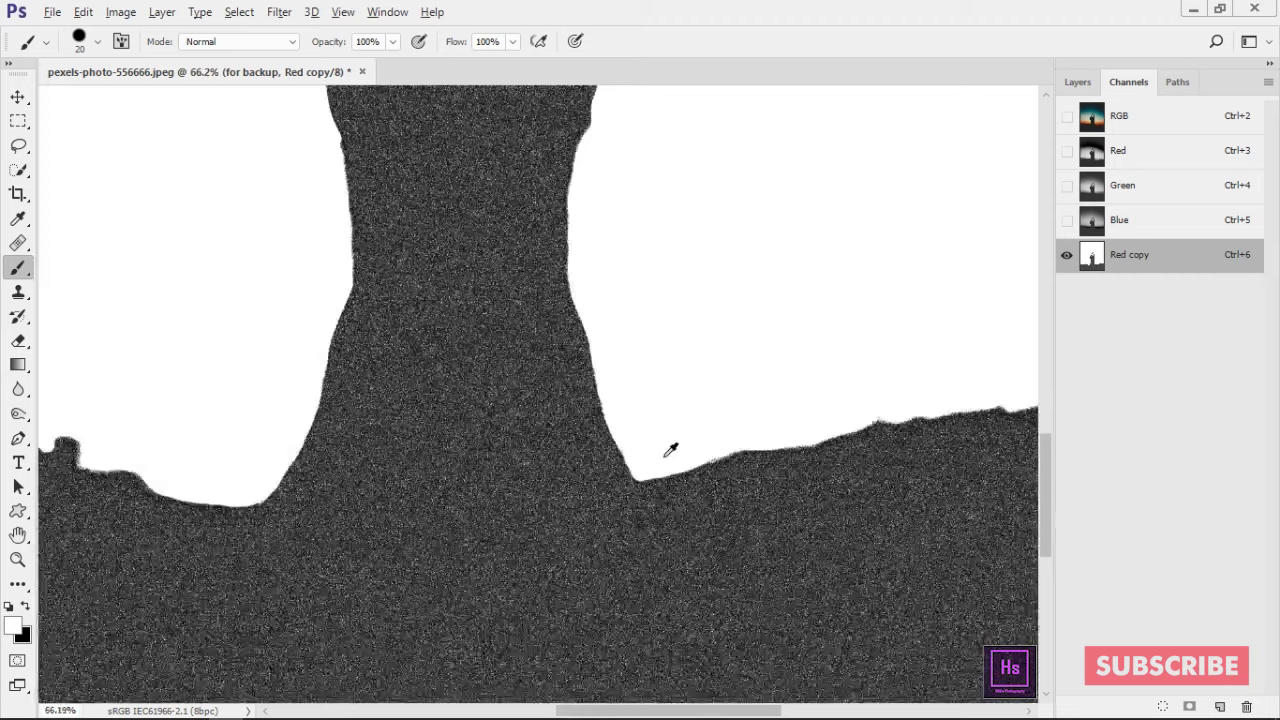
{"action": "scroll", "coordinate": [668, 449], "scroll_direction": "down", "scroll_amount": 5}
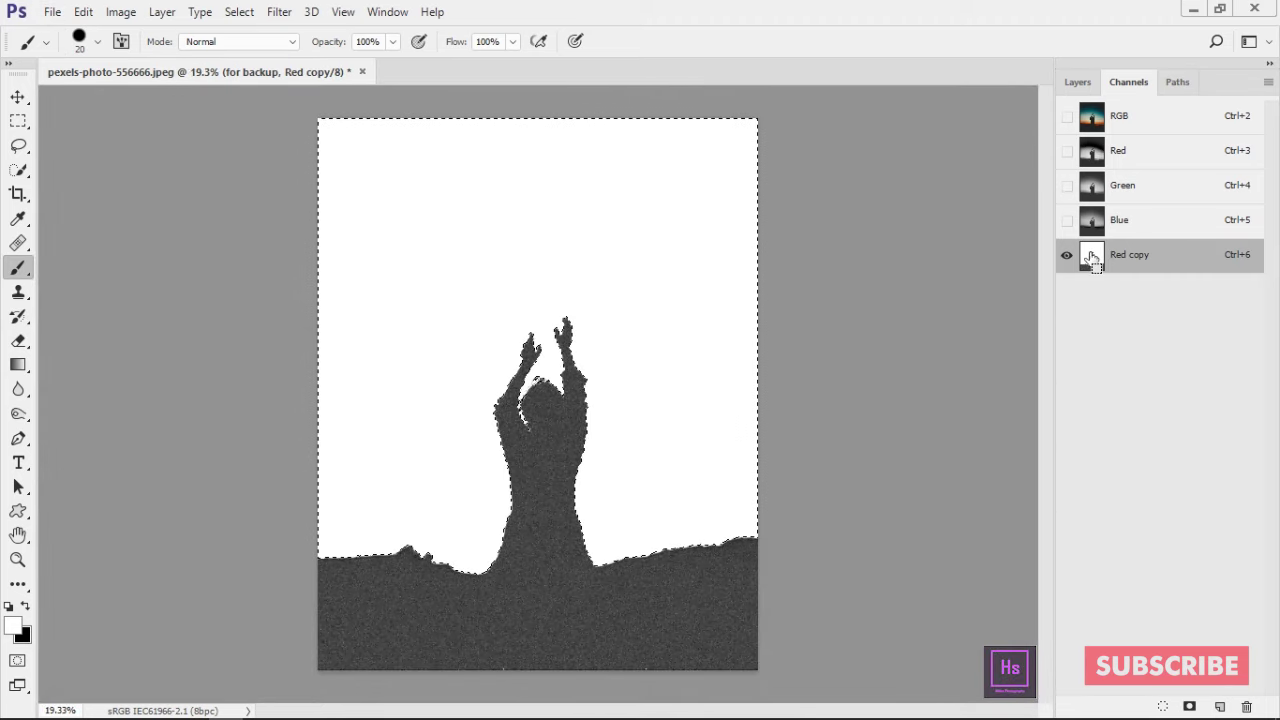
Step: Load Red copy as a selection and invert it to the silhouette and ground
{"action": "left_click", "coordinate": [1118, 115]}
{"action": "left_click", "coordinate": [1077, 82]}
{"action": "key", "text": "ctrl+shift+i"}
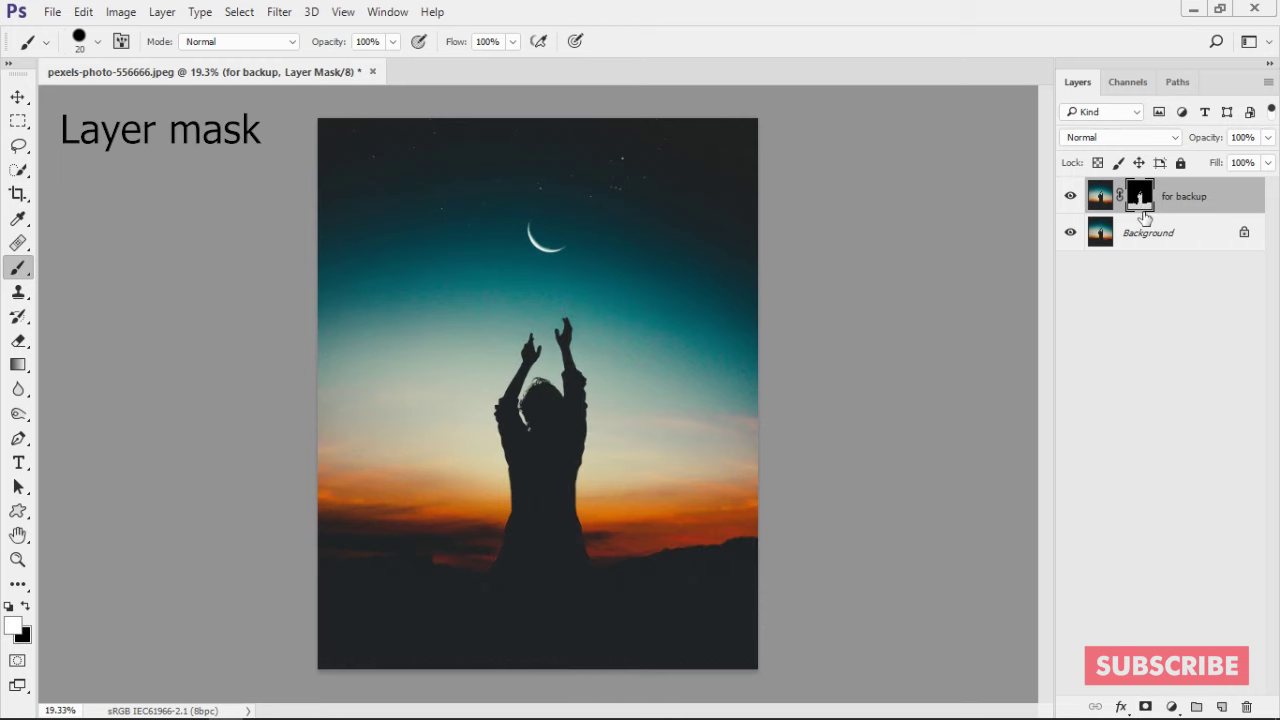
Step: Hide the Background layer and add an empty Layer 1 clipped to 'for backup'
{"action": "left_click", "coordinate": [1070, 233]}
{"action": "scroll", "coordinate": [680, 508], "scroll_direction": "up", "scroll_amount": 2}
{"action": "scroll", "coordinate": [695, 503], "scroll_direction": "down", "scroll_amount": 2}
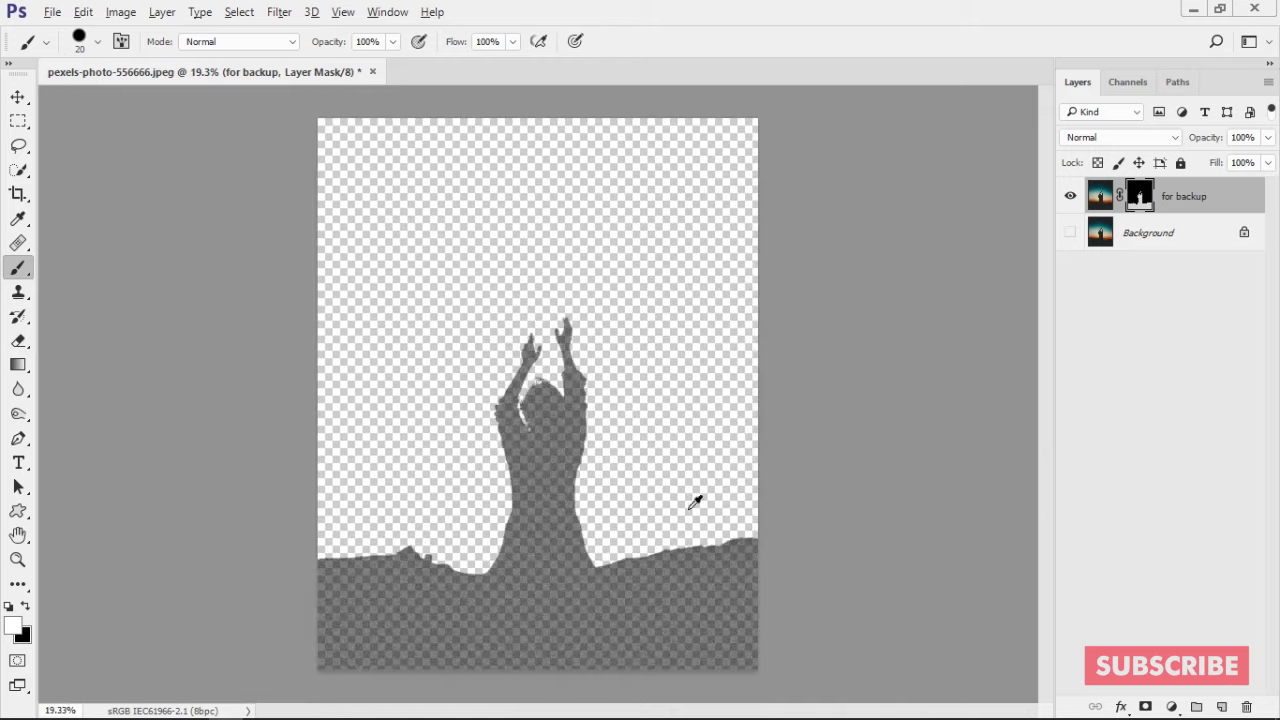
{"action": "left_click", "coordinate": [1224, 707]}
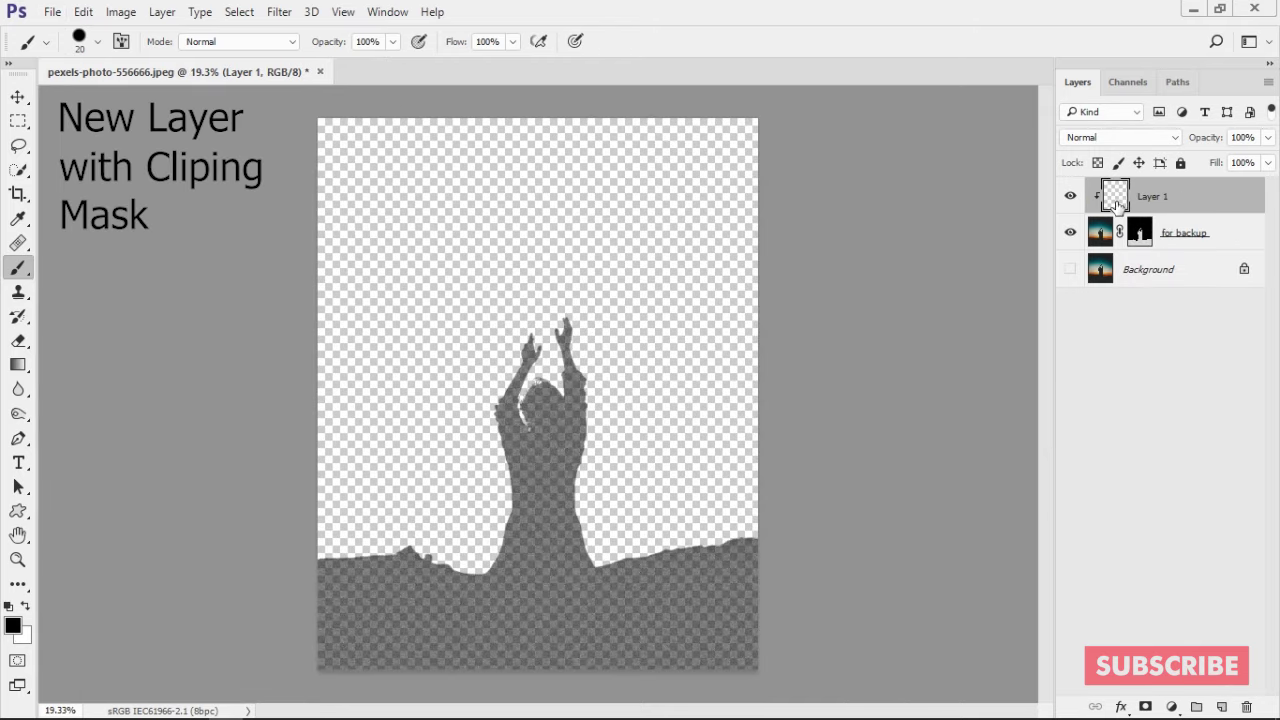
Step: Paint Layer 1 black with a ~1624 px brush and show the original background again
{"action": "left_click_drag", "start_coordinate": [469, 370], "coordinate": [528, 429]}
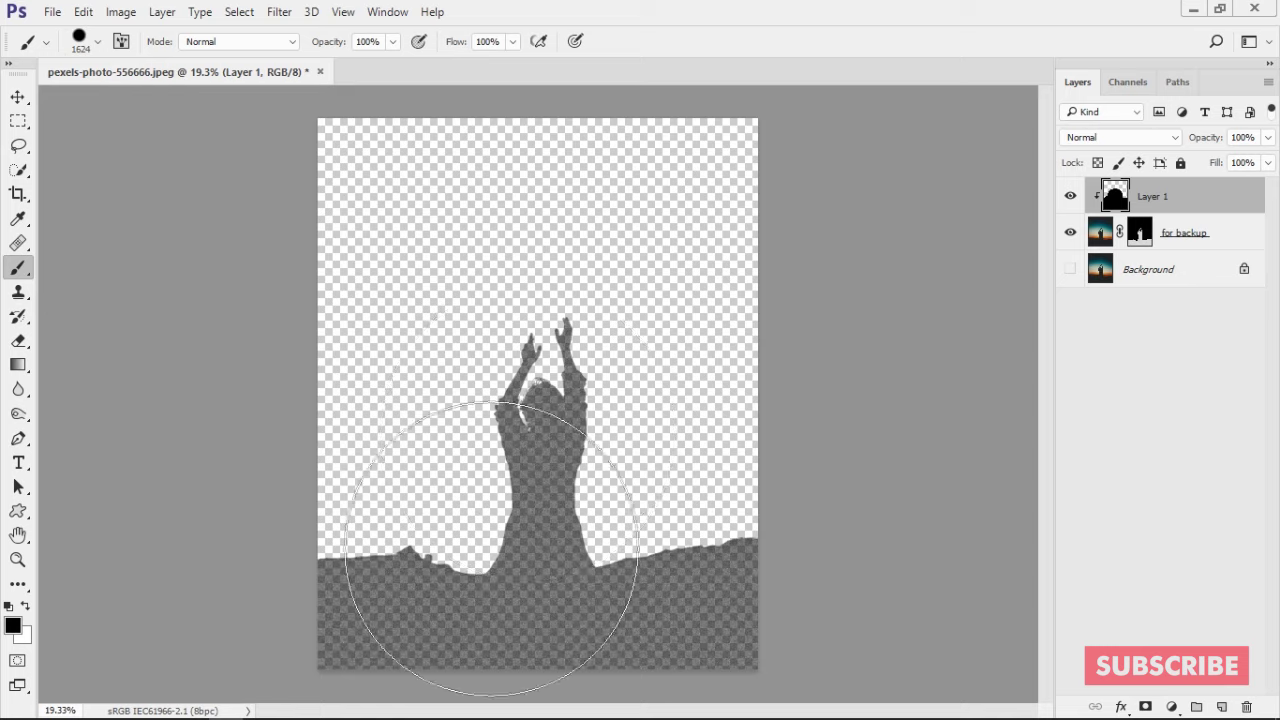
{"action": "left_click", "coordinate": [1070, 232]}
{"action": "double_click", "coordinate": [1070, 232]}
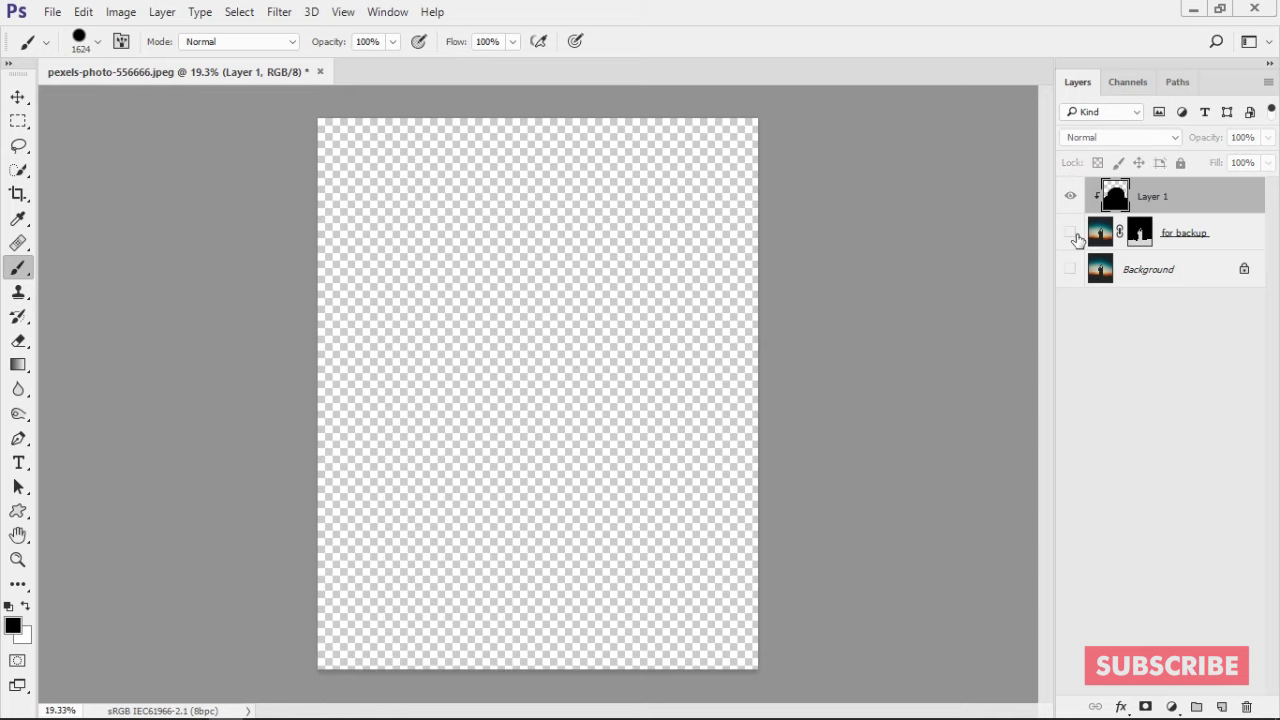
{"action": "left_click", "coordinate": [1070, 232]}
{"action": "left_click", "coordinate": [1070, 269]}
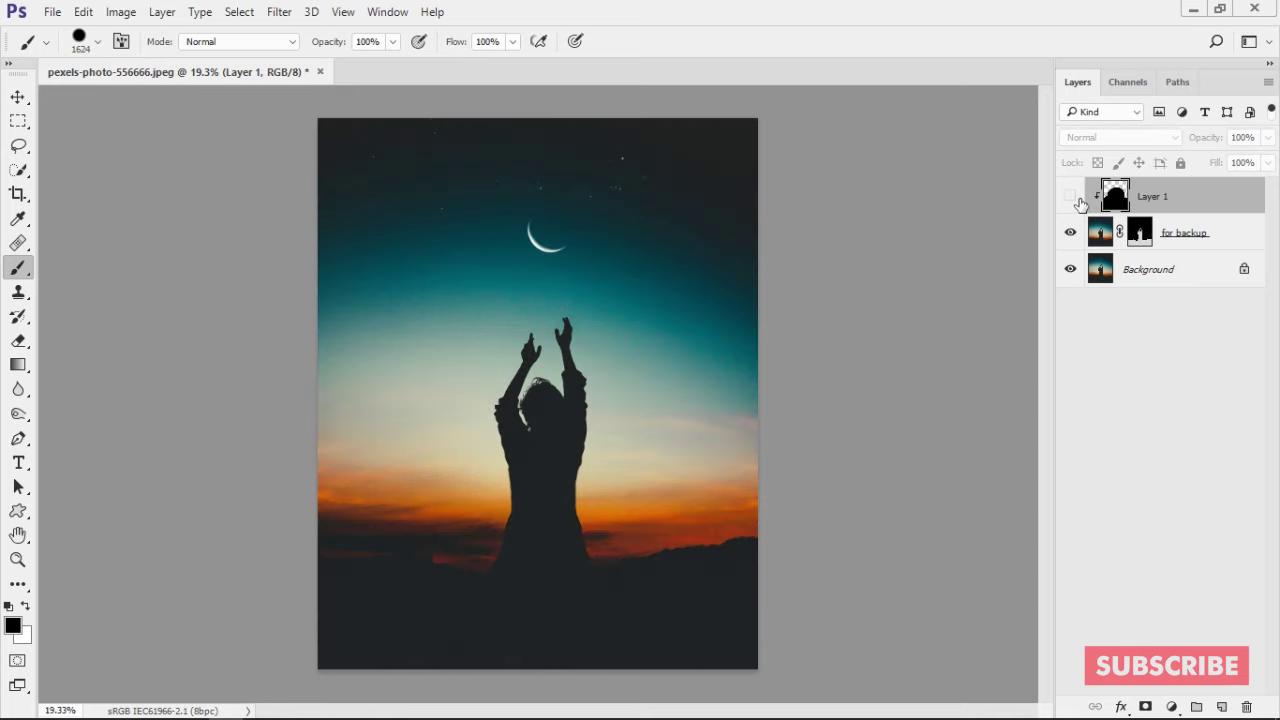
Step: Fit the image to the window and toggle Layer 1 to compare the darkened silhouette
{"action": "scroll", "coordinate": [520, 418], "scroll_direction": "up", "scroll_amount": 2}
{"action": "scroll", "coordinate": [652, 410], "scroll_direction": "up", "scroll_amount": 2}
{"action": "scroll", "coordinate": [569, 428], "scroll_direction": "up", "scroll_amount": 1}
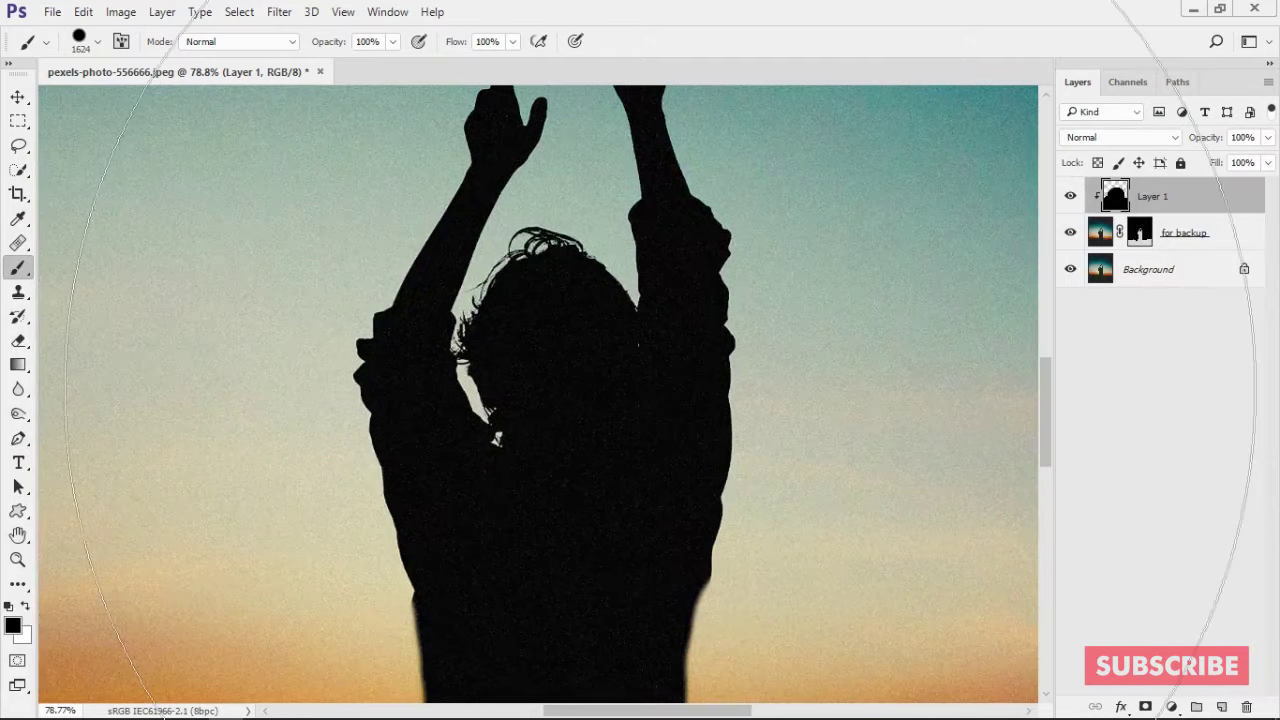
{"action": "key", "text": "ctrl+0"}
{"action": "left_click", "coordinate": [1070, 196]}
{"action": "left_click", "coordinate": [1070, 196]}
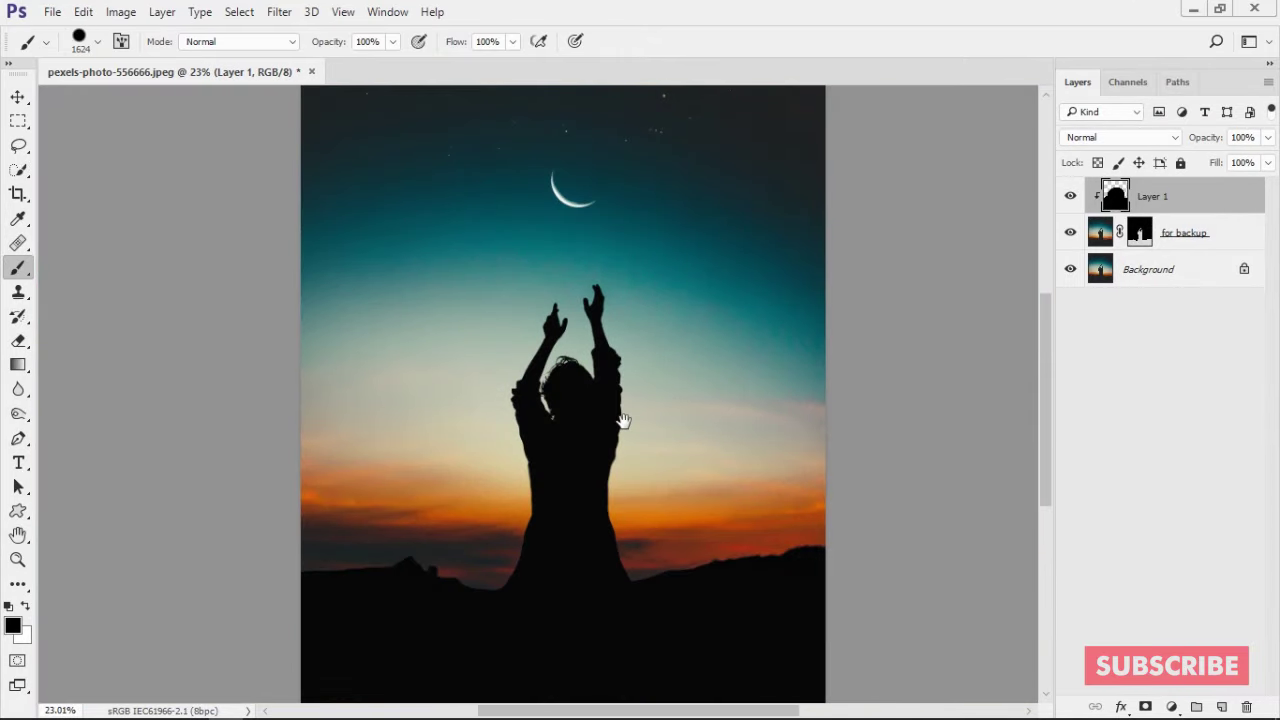
{"action": "scroll", "coordinate": [620, 420], "scroll_direction": "down", "scroll_amount": 2}
{"action": "scroll", "coordinate": [575, 388], "scroll_direction": "down", "scroll_amount": 1}
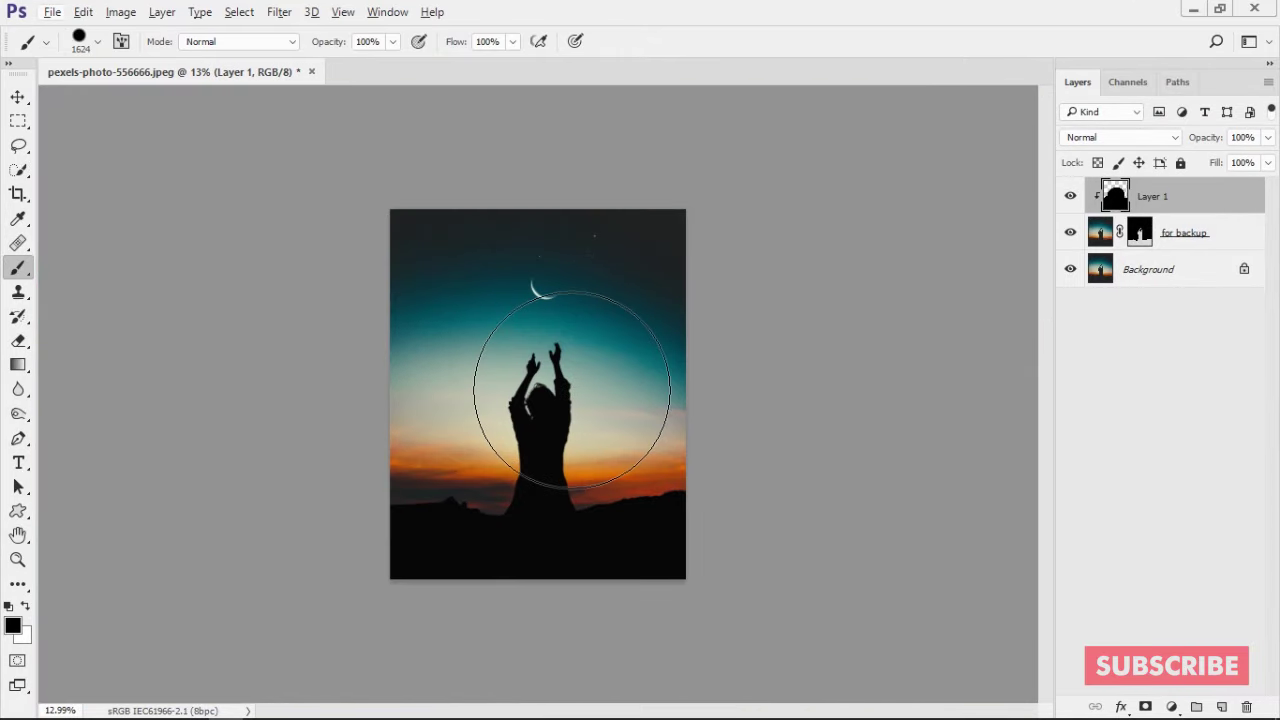
{"action": "scroll", "coordinate": [572, 390], "scroll_direction": "up", "scroll_amount": 1}
Step: Crop outward past the photo's top and sides to enlarge the canvas, then commit
{"action": "left_click", "coordinate": [18, 194]}
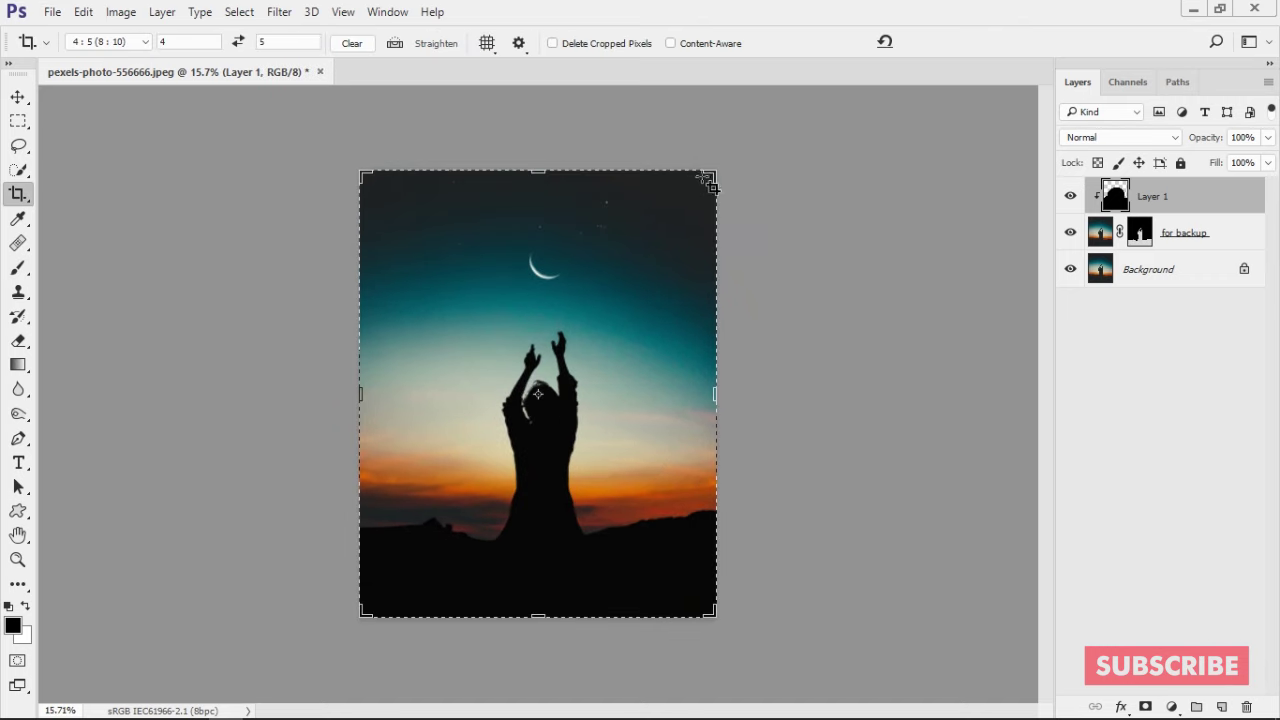
{"action": "left_click_drag", "start_coordinate": [707, 181], "coordinate": [738, 145]}
{"action": "left_click_drag", "start_coordinate": [339, 139], "coordinate": [311, 111]}
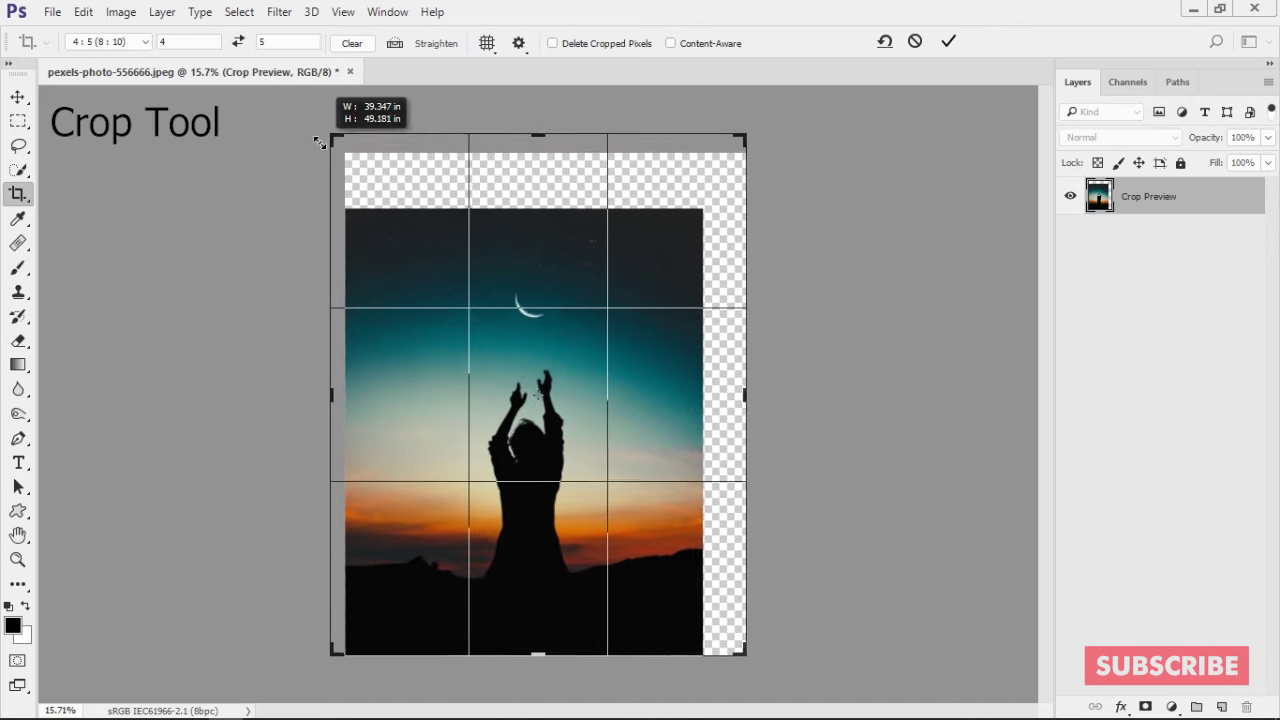
{"action": "left_click_drag", "start_coordinate": [588, 362], "coordinate": [568, 366]}
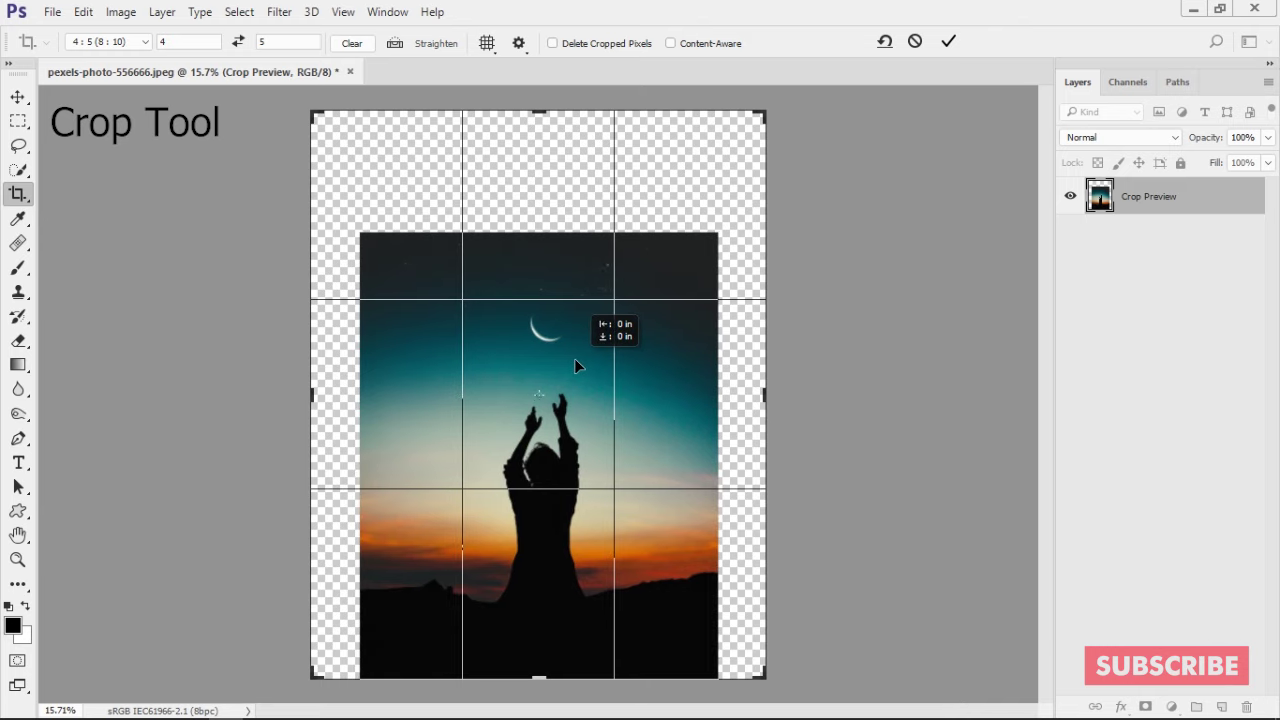
{"action": "key", "text": "Return"}
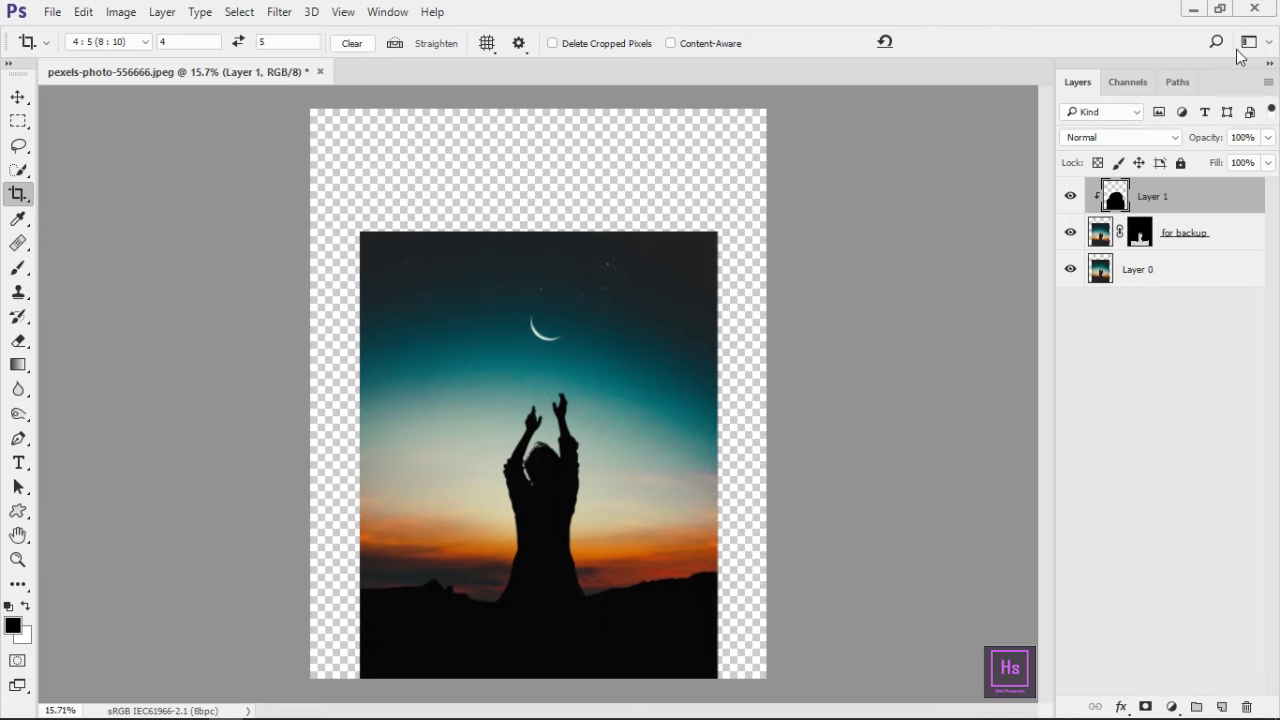
Step: Move the starry sky layer below the silhouette layers and hide Layer 0
{"action": "left_click_drag", "start_coordinate": [1175, 205], "coordinate": [1168, 288]}
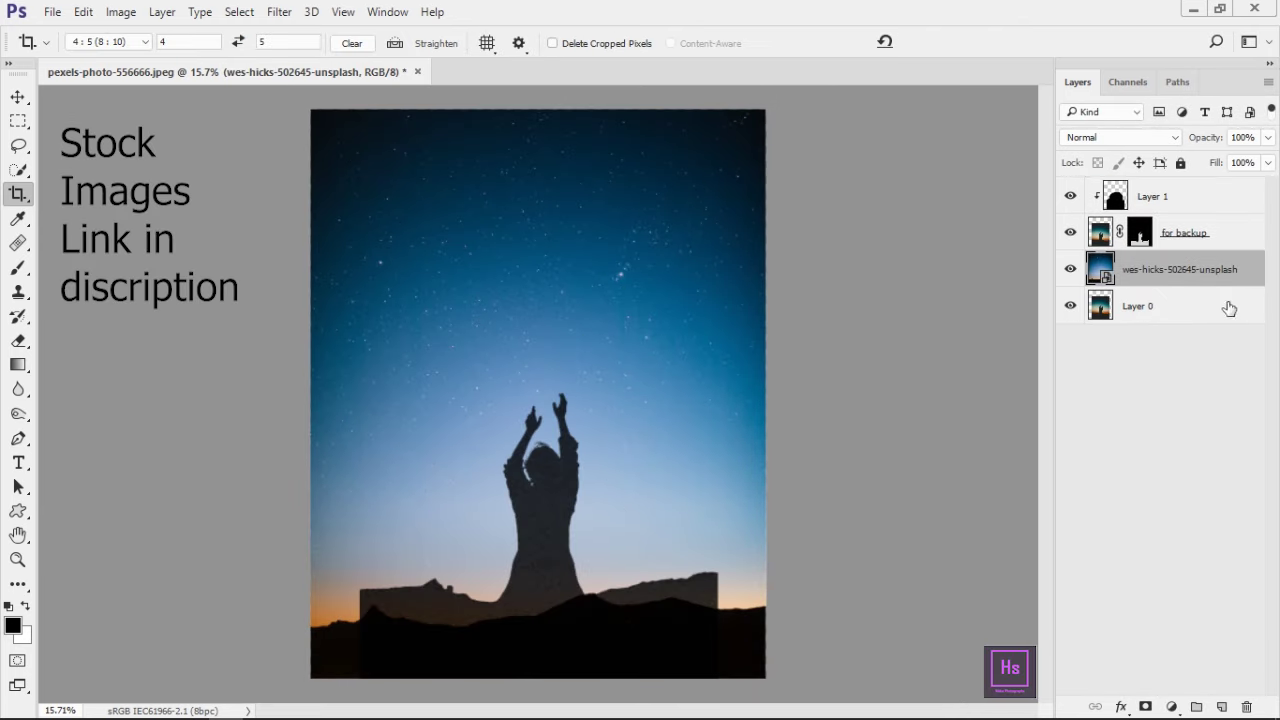
{"action": "scroll", "coordinate": [555, 540], "scroll_direction": "up", "scroll_amount": 3}
{"action": "scroll", "coordinate": [571, 528], "scroll_direction": "down", "scroll_amount": 3}
{"action": "scroll", "coordinate": [580, 537], "scroll_direction": "down", "scroll_amount": 1}
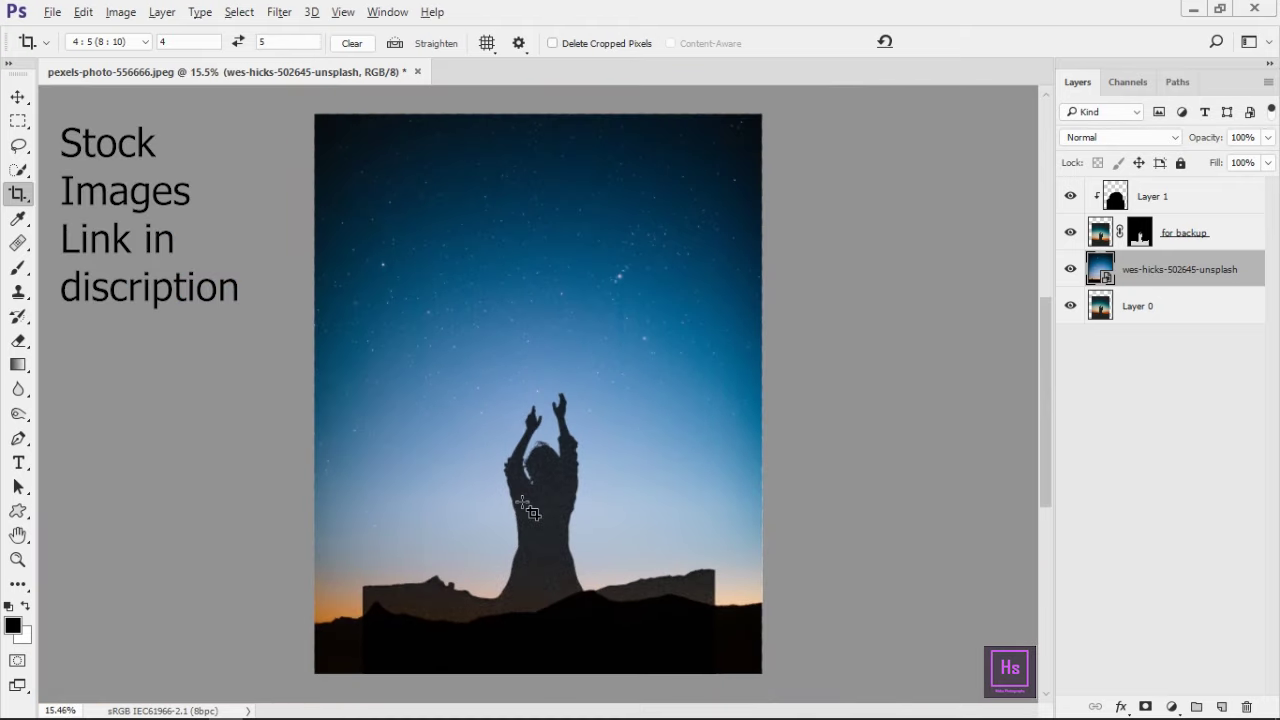
{"action": "left_click", "coordinate": [1113, 196]}
{"action": "key", "text": "b"}
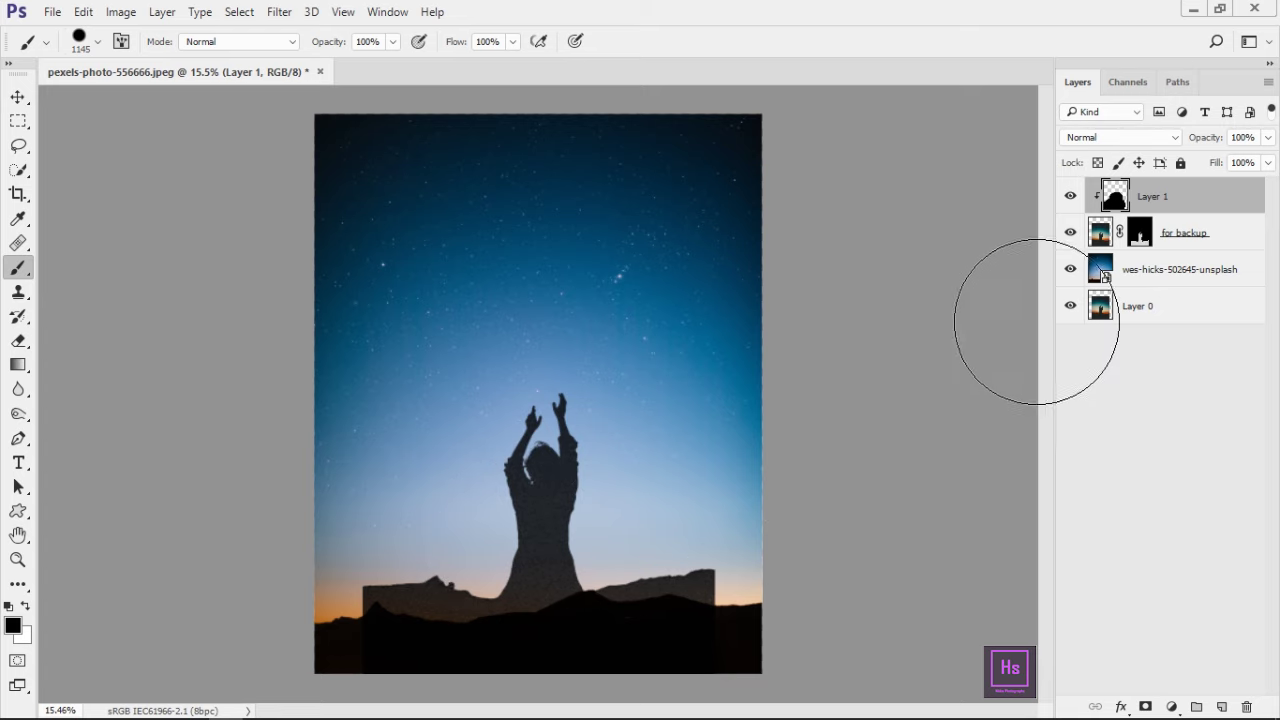
{"action": "left_click", "coordinate": [1071, 306]}
{"action": "left_click", "coordinate": [1070, 269]}
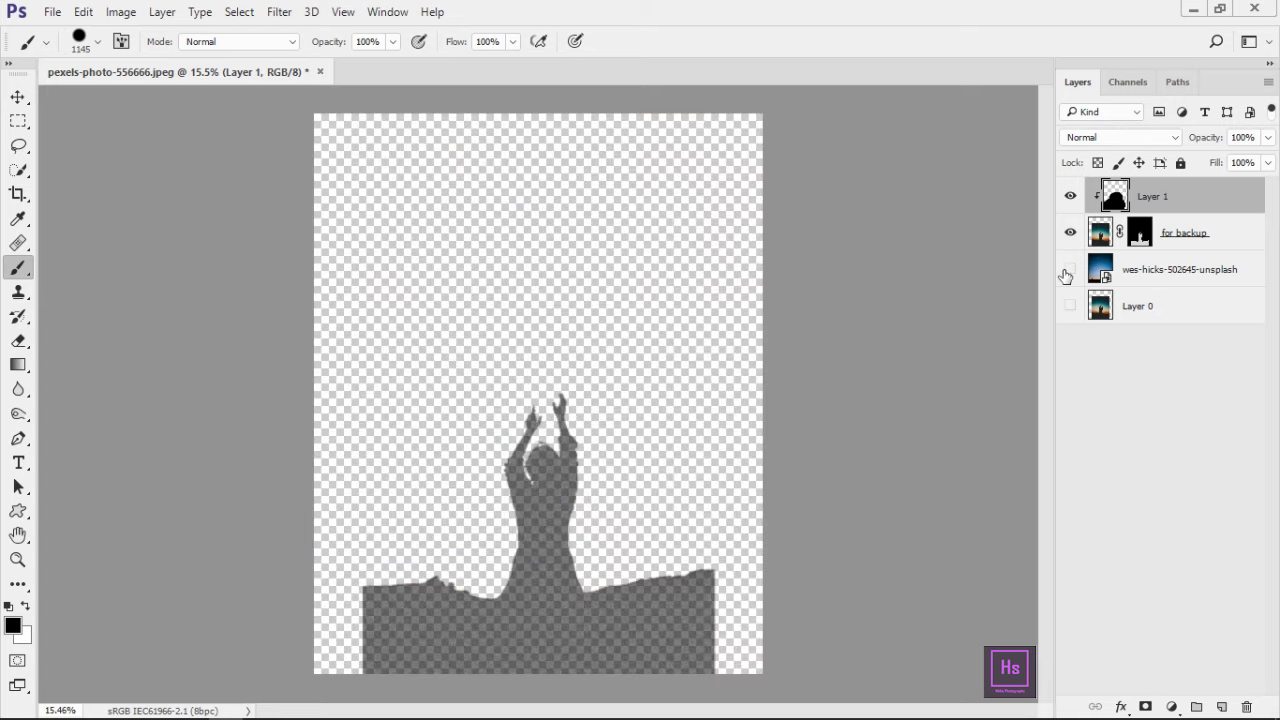
{"action": "left_click", "coordinate": [1069, 270]}
{"action": "scroll", "coordinate": [506, 397], "scroll_direction": "up", "scroll_amount": 2}
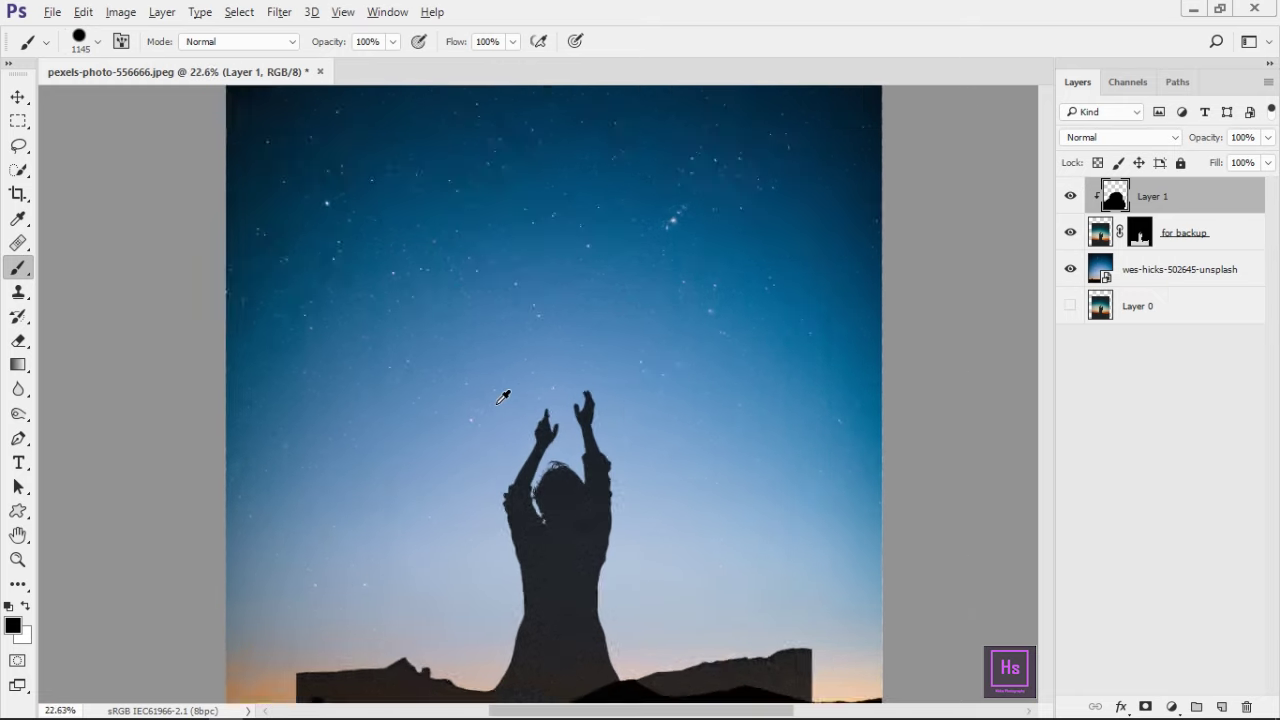
{"action": "scroll", "coordinate": [523, 263], "scroll_direction": "up", "scroll_amount": 1}
{"action": "left_click_drag", "start_coordinate": [557, 320], "coordinate": [543, 307]}
{"action": "scroll", "coordinate": [543, 307], "scroll_direction": "down", "scroll_amount": 1}
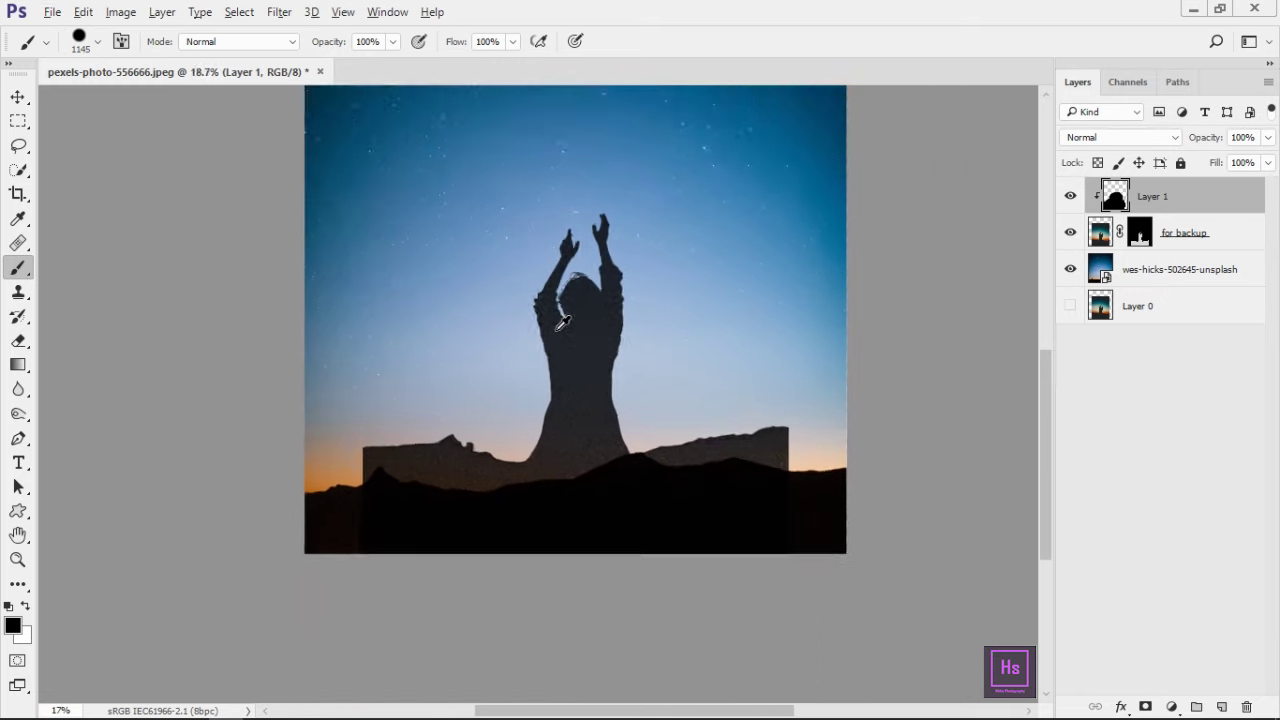
{"action": "scroll", "coordinate": [543, 307], "scroll_direction": "down", "scroll_amount": 1}
Step: Reposition the wes-hicks starry sky image and scale it to 86.38% to fill the canvas
{"action": "key", "text": "v"}
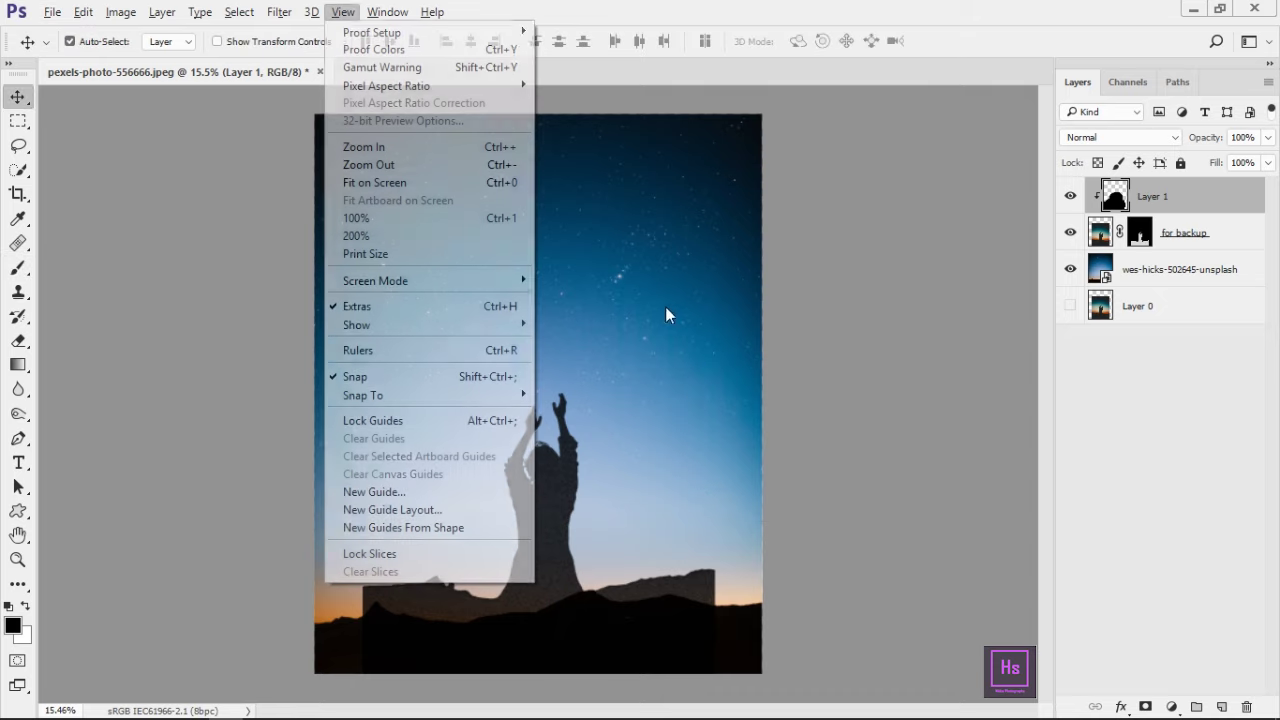
{"action": "left_click", "coordinate": [665, 306]}
{"action": "mouse_move", "coordinate": [862, 311]}
{"action": "left_mouse_down"}
{"action": "mouse_move", "coordinate": [528, 518]}
{"action": "mouse_move", "coordinate": [660, 307]}
{"action": "left_mouse_up"}
{"action": "key", "text": "ctrl+t"}
{"action": "scroll", "coordinate": [677, 441], "scroll_direction": "down", "scroll_amount": 1}
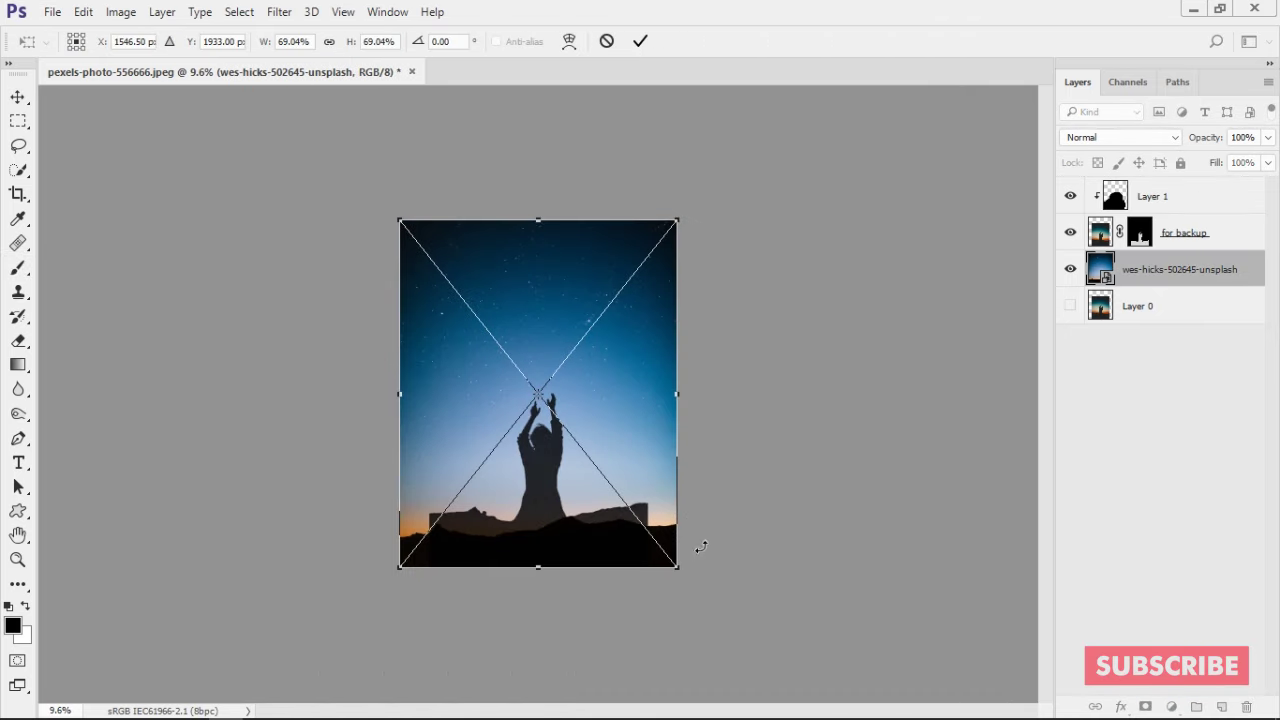
{"action": "mouse_move", "coordinate": [694, 543]}
{"action": "left_mouse_down"}
{"action": "mouse_move", "coordinate": [573, 438]}
{"action": "mouse_move", "coordinate": [599, 435]}
{"action": "left_mouse_up"}
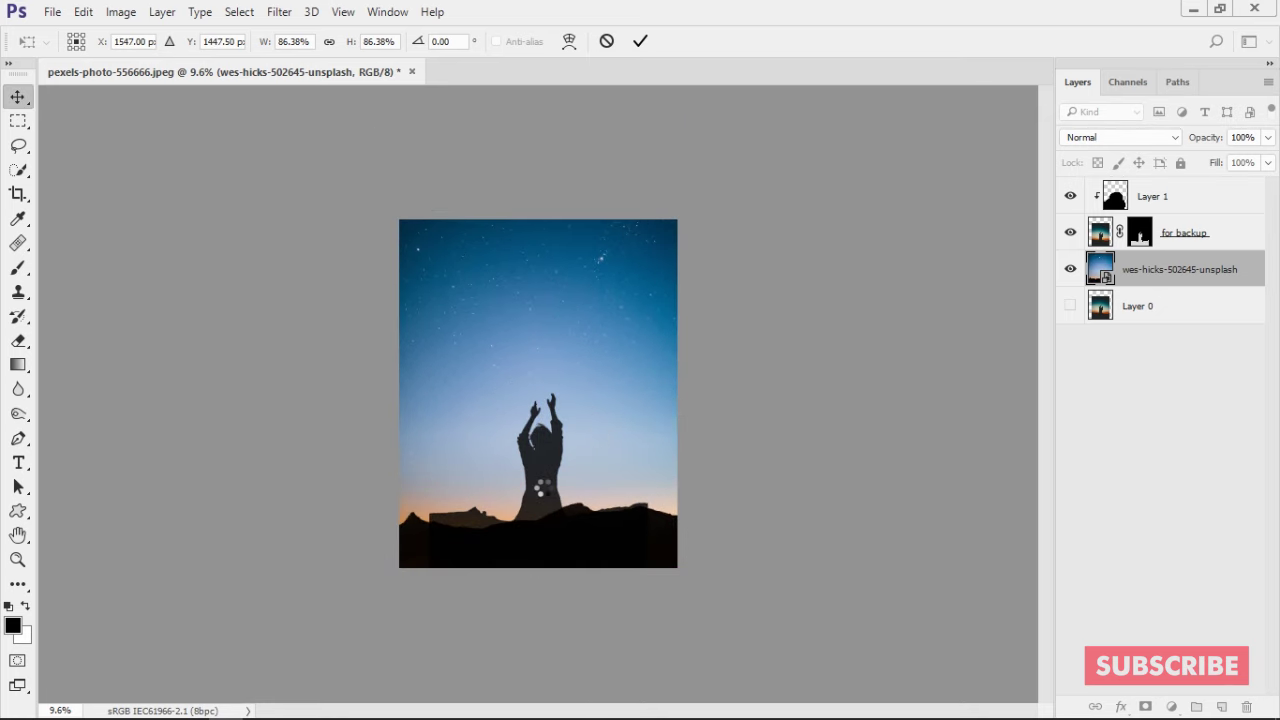
{"action": "key", "text": "Return"}
{"action": "scroll", "coordinate": [600, 445], "scroll_direction": "up", "scroll_amount": 3}
Step: Add an empty layer above Layer 1, try black brush strokes, then undo them
{"action": "key", "text": "b"}
{"action": "left_click", "coordinate": [1178, 200]}
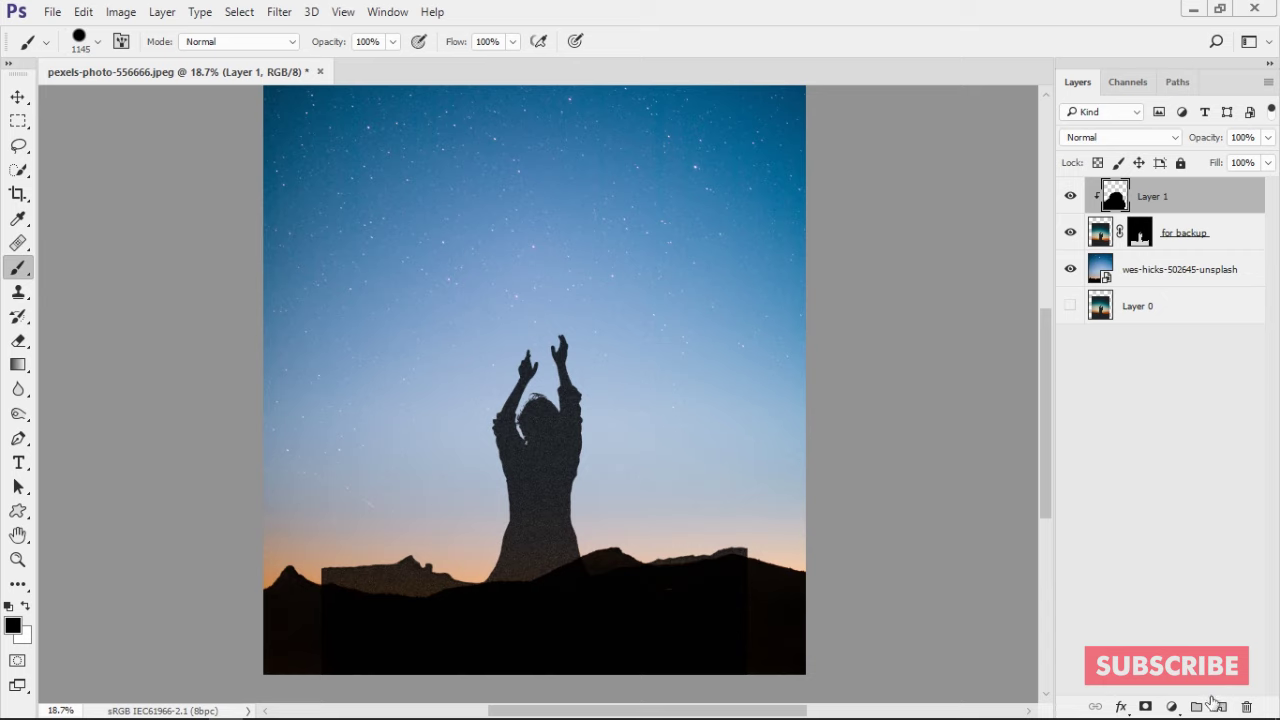
{"action": "left_click", "coordinate": [1221, 707]}
{"action": "left_click_drag", "start_coordinate": [505, 407], "coordinate": [522, 490]}
{"action": "key", "text": "ctrl+z"}
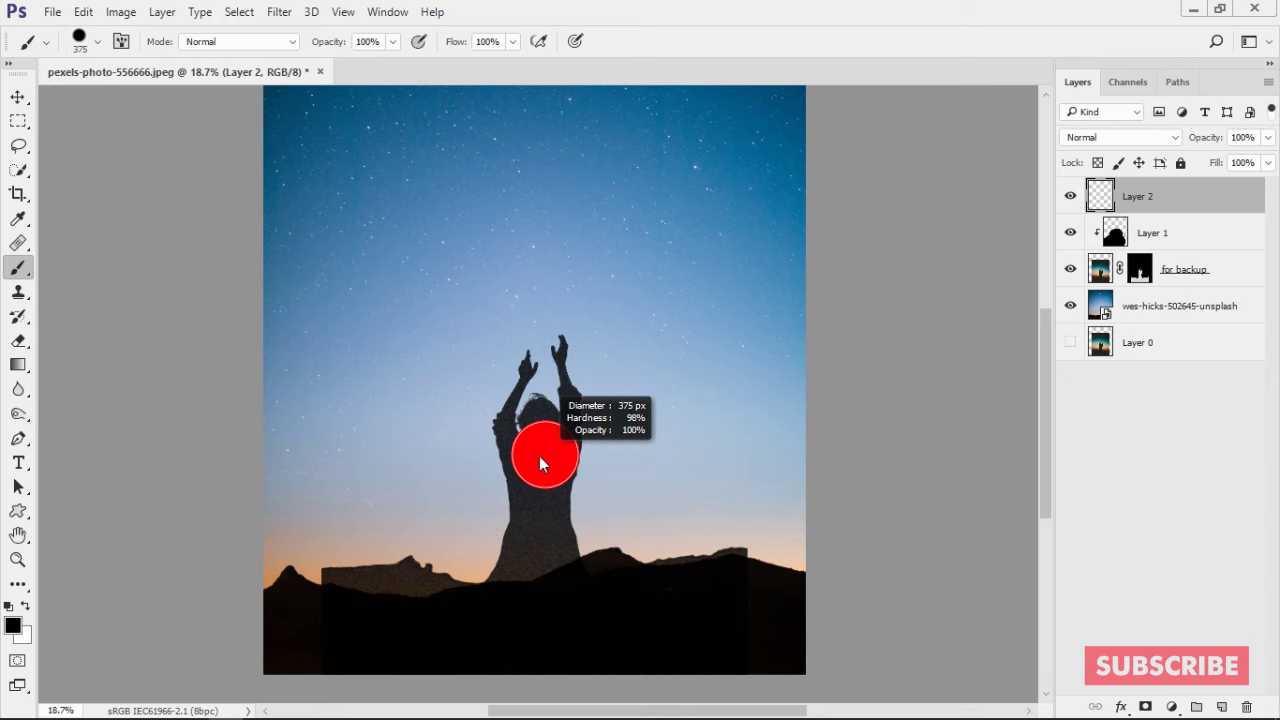
{"action": "mouse_move", "coordinate": [539, 452]}
{"action": "left_mouse_down"}
{"action": "mouse_move", "coordinate": [546, 580]}
{"action": "mouse_move", "coordinate": [531, 534]}
{"action": "mouse_move", "coordinate": [540, 440]}
{"action": "left_mouse_up"}
{"action": "scroll", "coordinate": [566, 578], "scroll_direction": "up", "scroll_amount": 5}
{"action": "key", "text": "ctrl+z"}
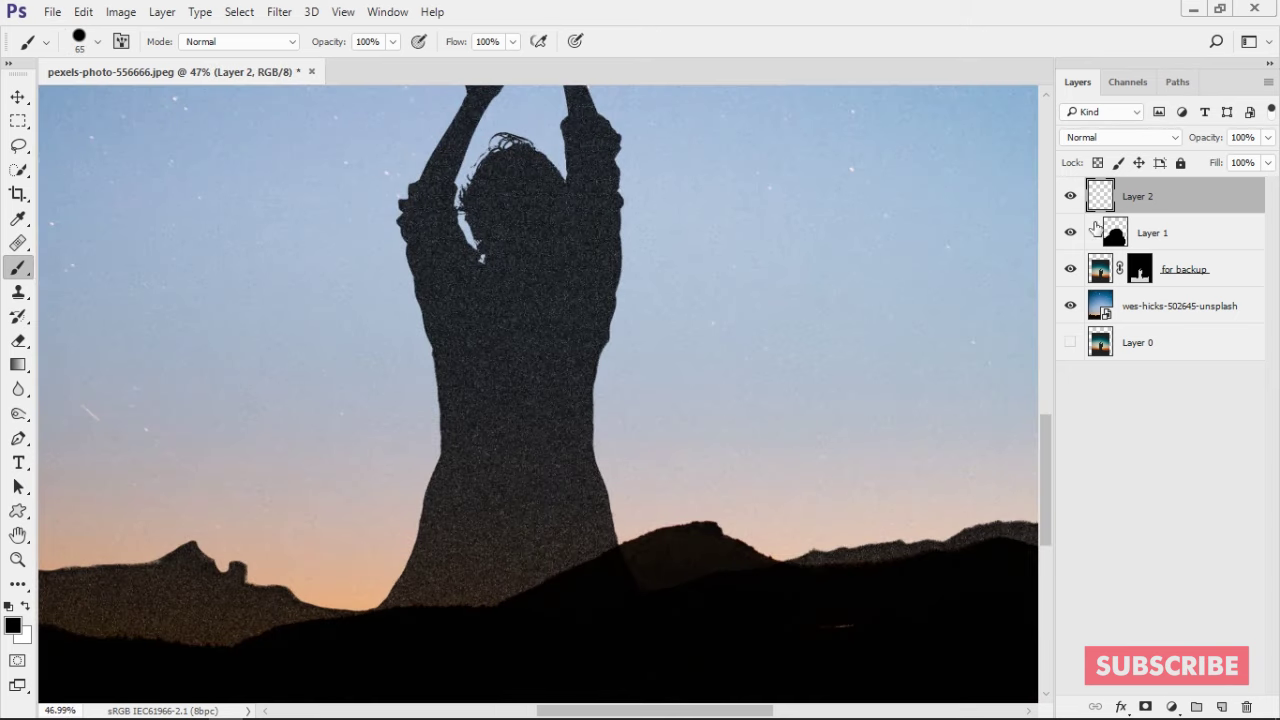
Step: Load the for backup silhouette as a selection and target that layer's mask
{"action": "left_click", "coordinate": [1105, 276]}
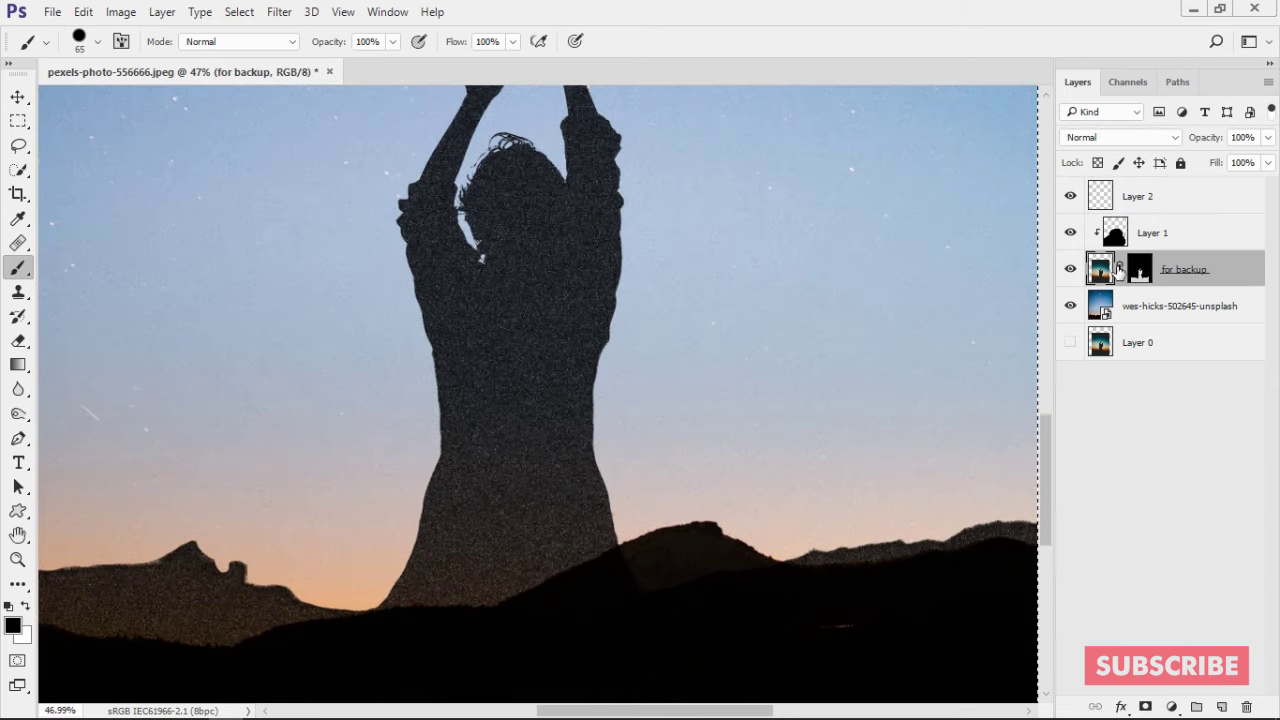
{"action": "left_click", "coordinate": [1118, 268], "text": "ctrl"}
{"action": "scroll", "coordinate": [660, 372], "scroll_direction": "down", "scroll_amount": 3, "text": "alt"}
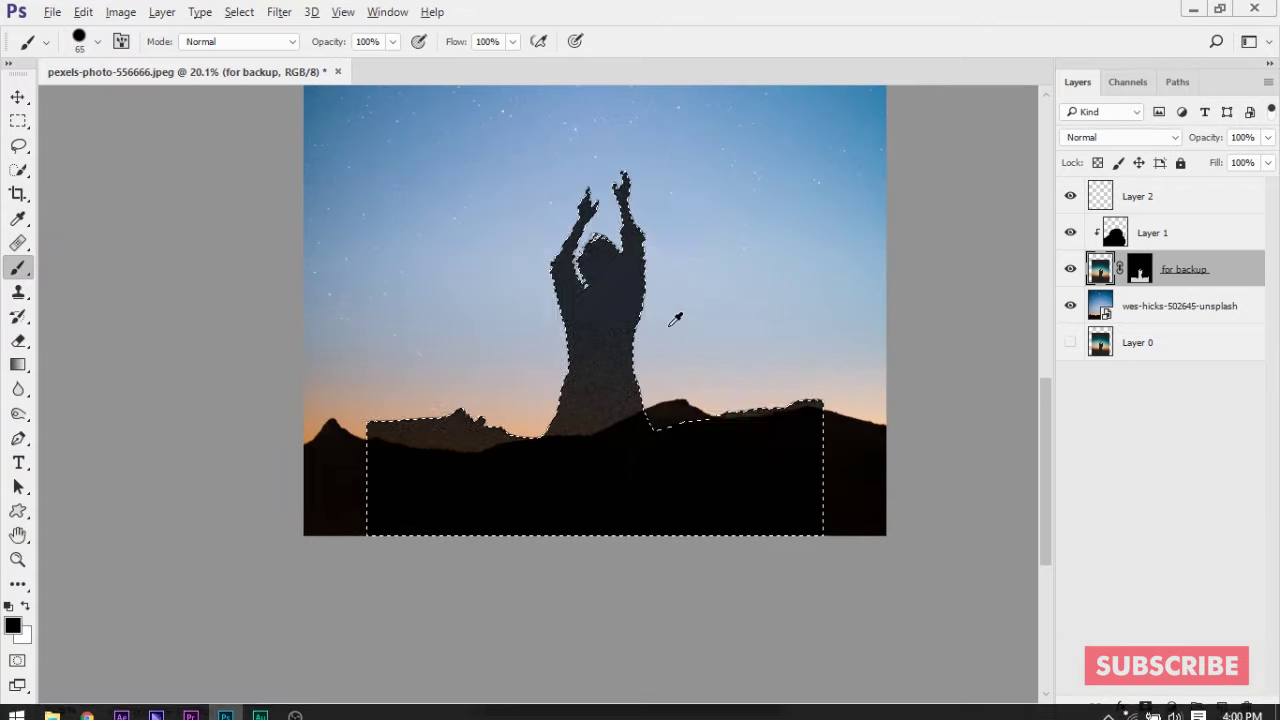
{"action": "scroll", "coordinate": [675, 318], "scroll_direction": "up", "scroll_amount": 2}
{"action": "scroll", "coordinate": [586, 343], "scroll_direction": "up", "scroll_amount": 3}
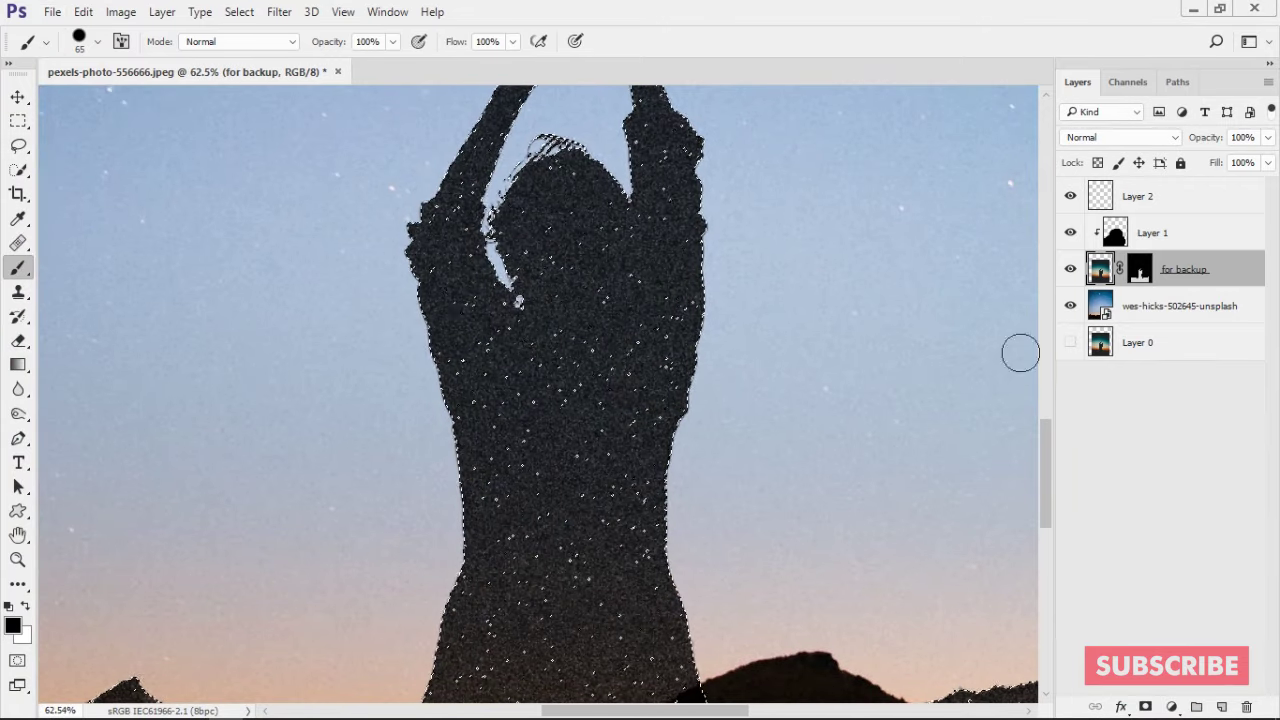
{"action": "left_click", "coordinate": [1140, 269]}
{"action": "key", "text": "x"}
{"action": "scroll", "coordinate": [737, 363], "scroll_direction": "down", "scroll_amount": 2}
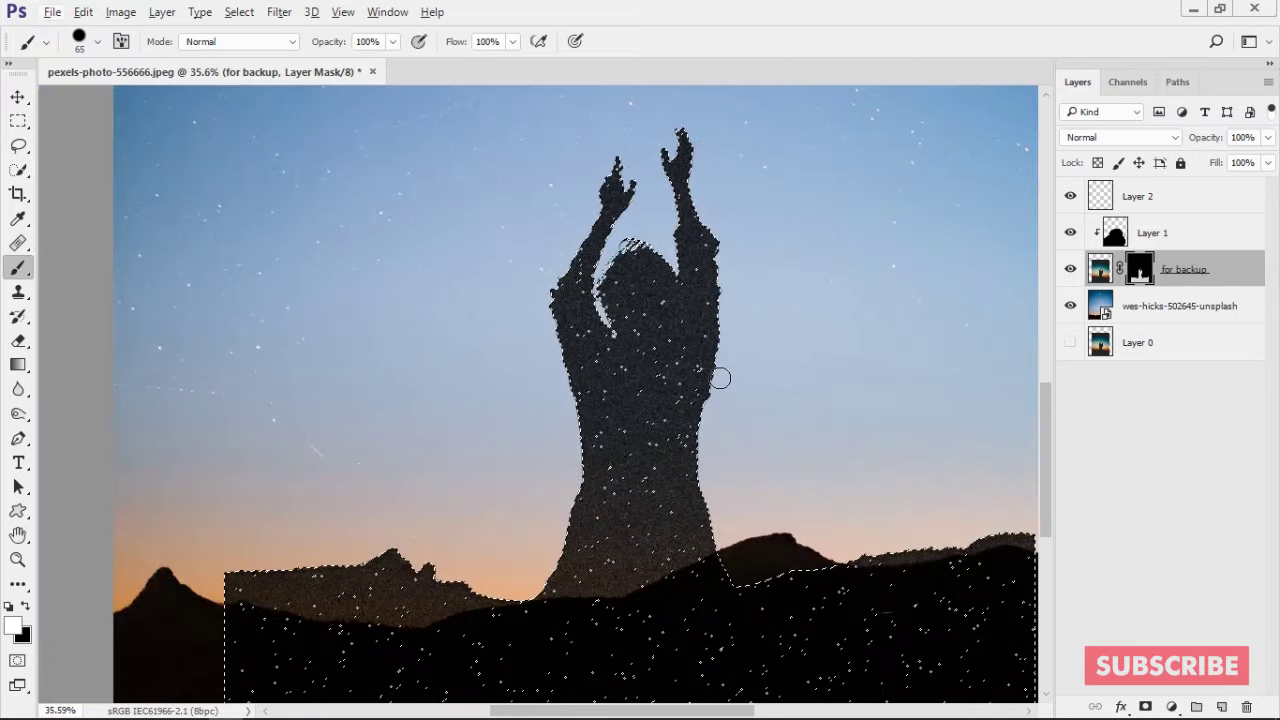
{"action": "scroll", "coordinate": [720, 378], "scroll_direction": "down", "scroll_amount": 2, "text": "alt"}
Step: Paint the torso, mountain edge and upper body solid black on the mask
{"action": "key", "text": "w"}
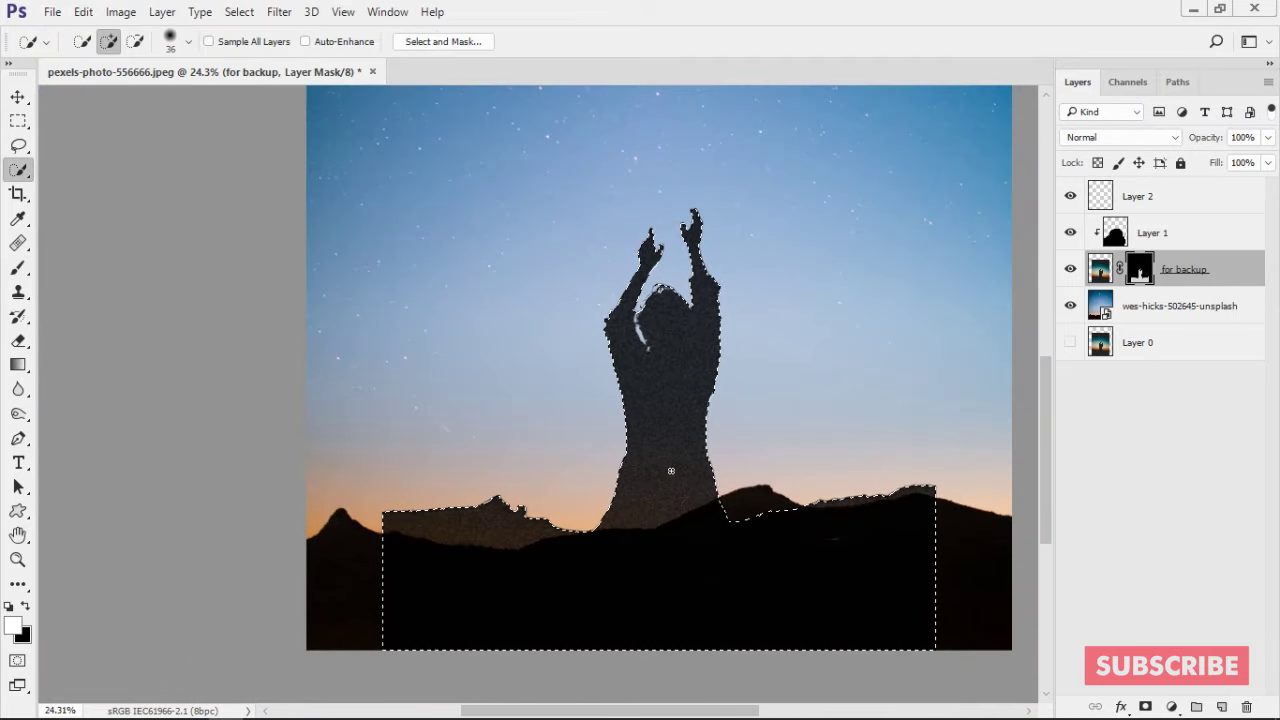
{"action": "key", "text": "b"}
{"action": "left_click_drag", "start_coordinate": [666, 448], "coordinate": [660, 488]}
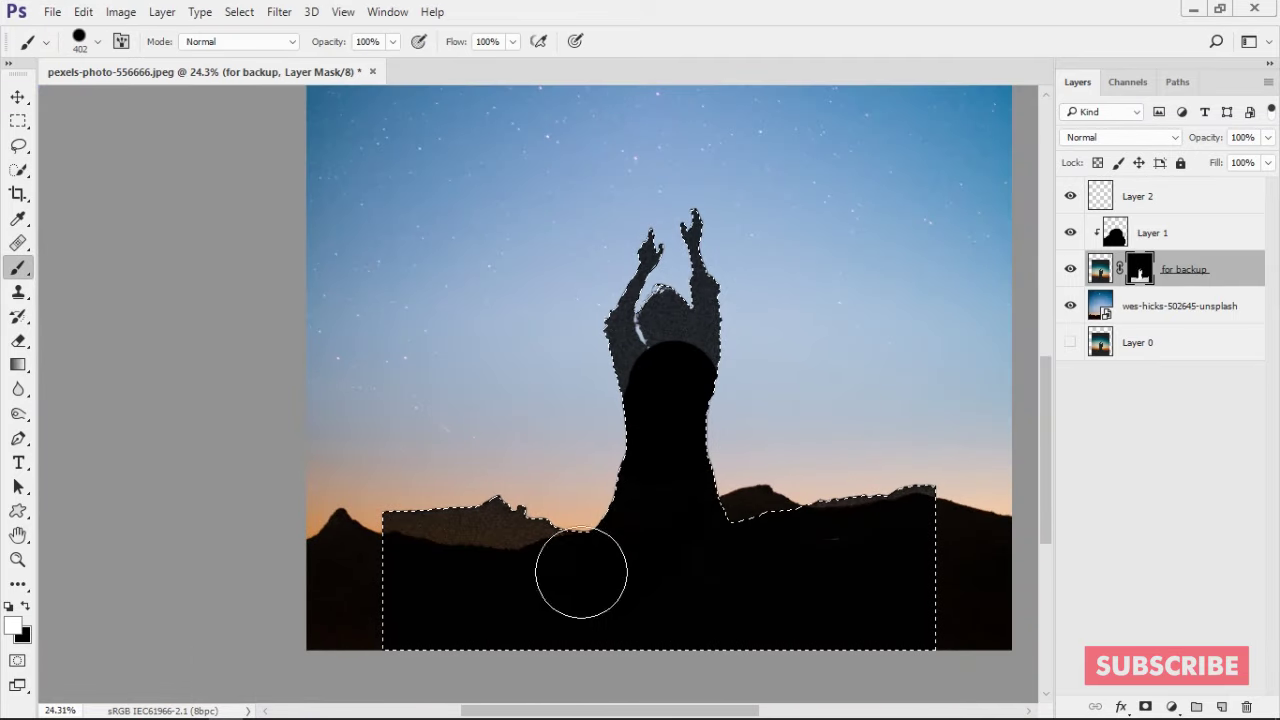
{"action": "left_click_drag", "start_coordinate": [581, 572], "coordinate": [557, 535]}
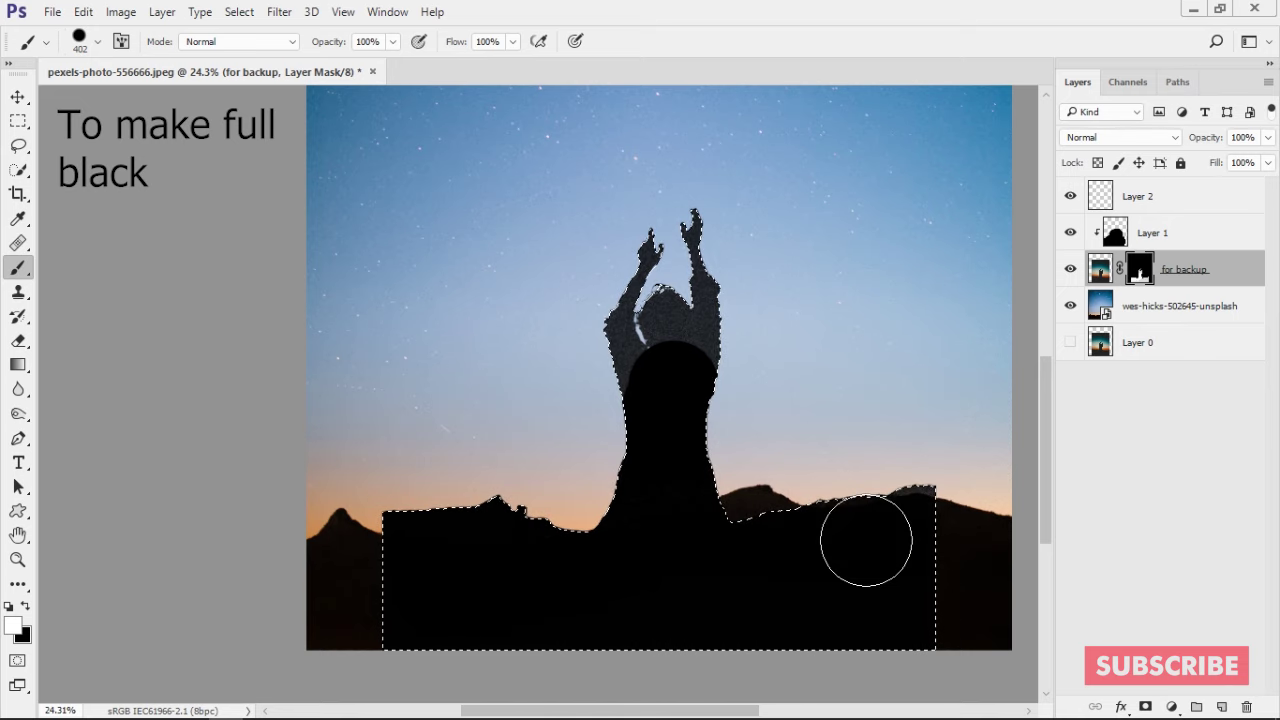
{"action": "left_click_drag", "start_coordinate": [653, 471], "coordinate": [631, 319]}
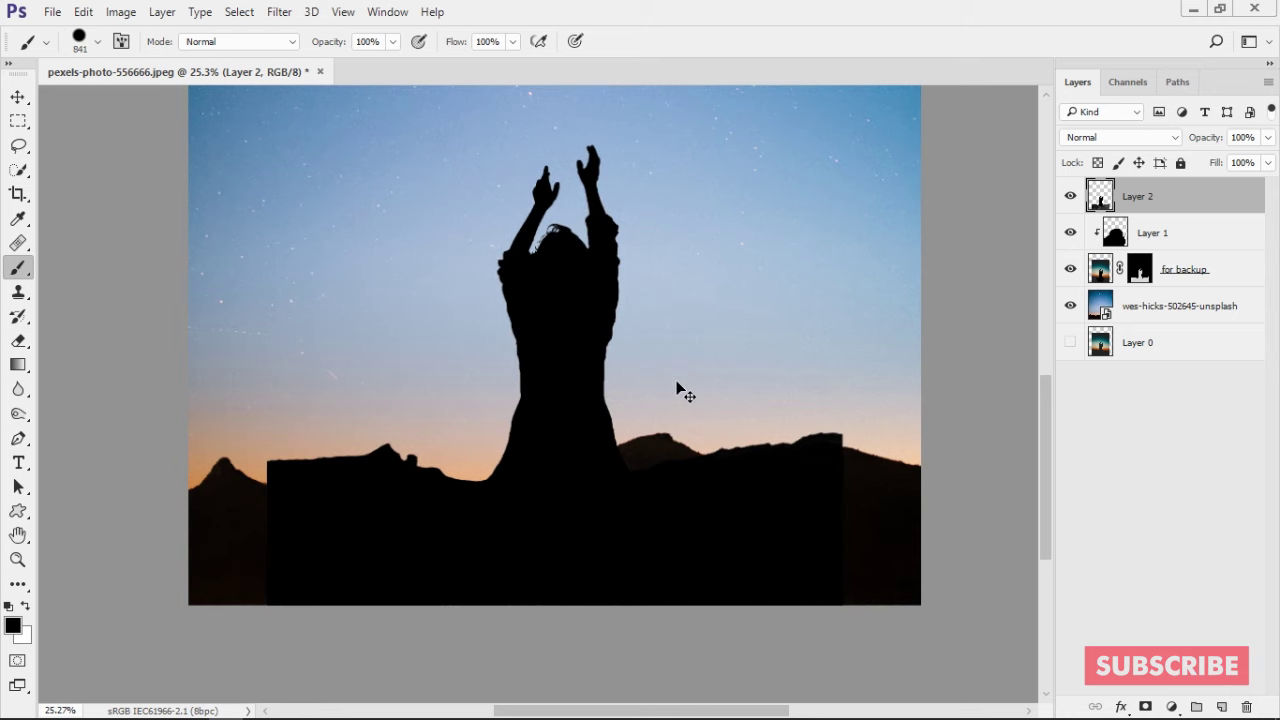
Step: Add a layer mask to Layer 2 and paint along the figure's arm with a ~106 px brush
{"action": "scroll", "coordinate": [623, 391], "scroll_direction": "up", "scroll_amount": 5}
{"action": "left_click_drag", "start_coordinate": [554, 351], "coordinate": [643, 531]}
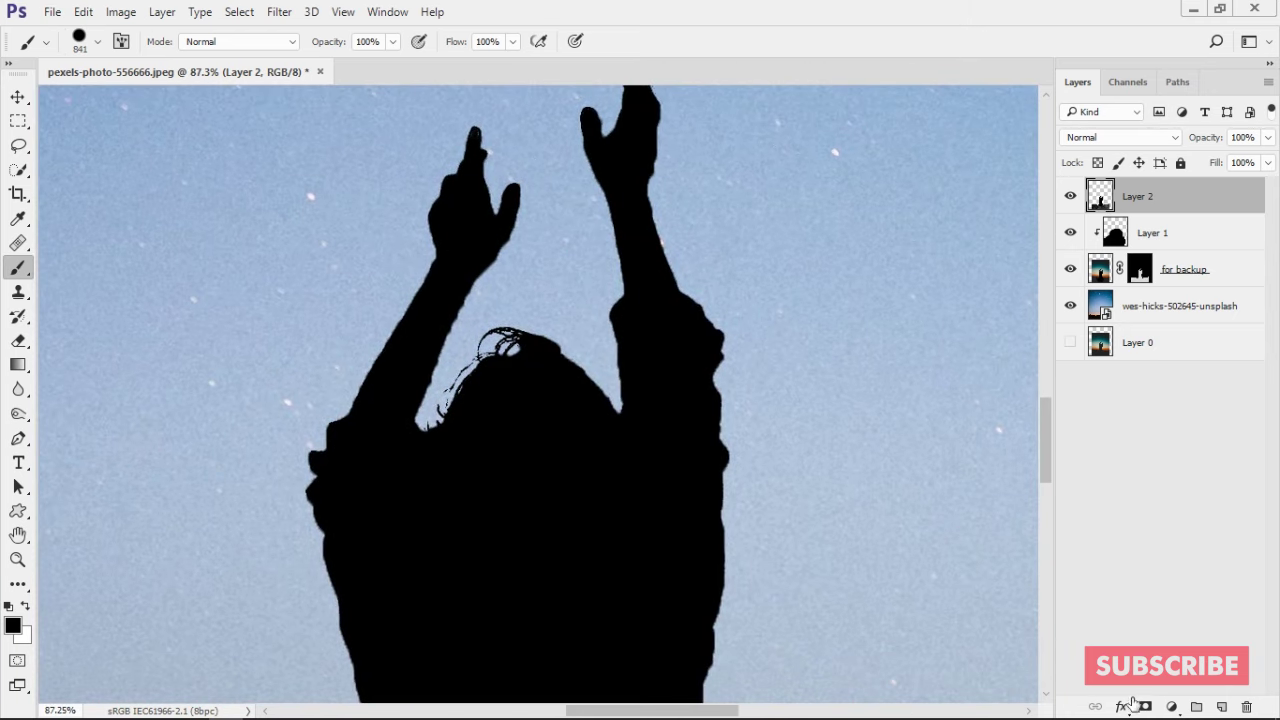
{"action": "left_click", "coordinate": [1143, 706]}
{"action": "scroll", "coordinate": [380, 480], "scroll_direction": "up", "scroll_amount": 3}
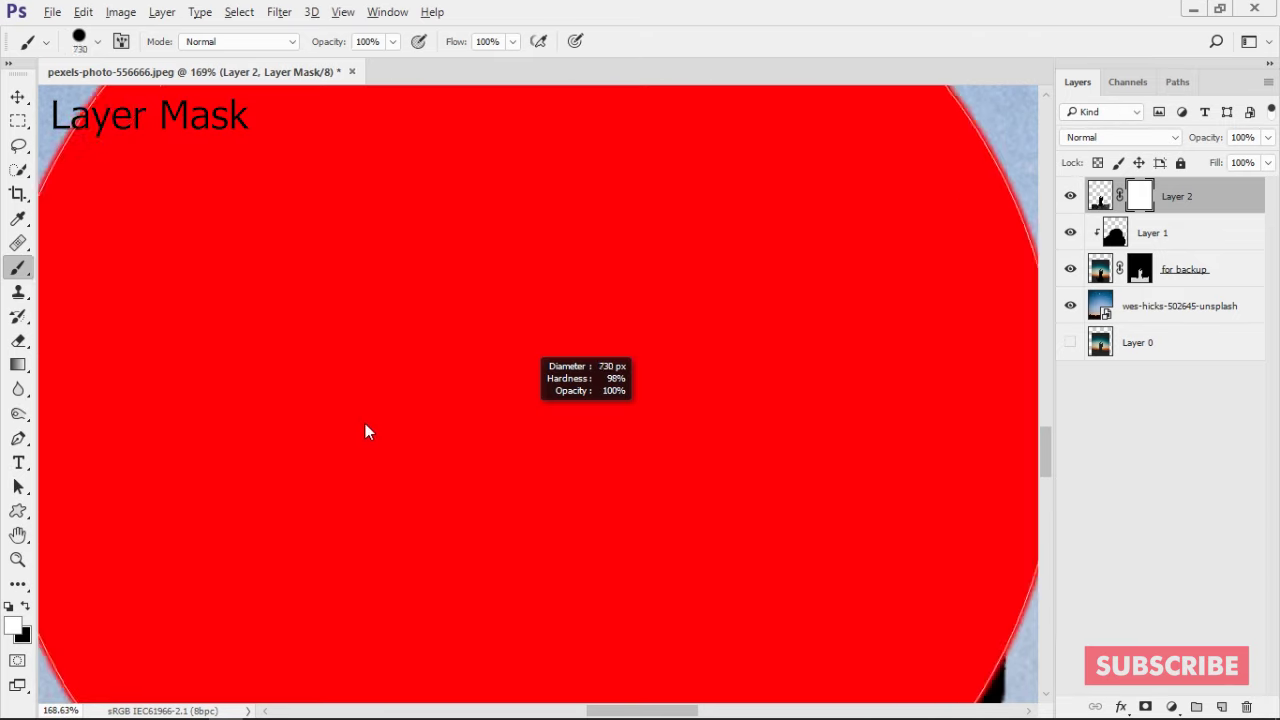
{"action": "mouse_move", "coordinate": [365, 431]}
{"action": "left_mouse_down"}
{"action": "mouse_move", "coordinate": [154, 458]}
{"action": "mouse_move", "coordinate": [294, 462]}
{"action": "left_mouse_up"}
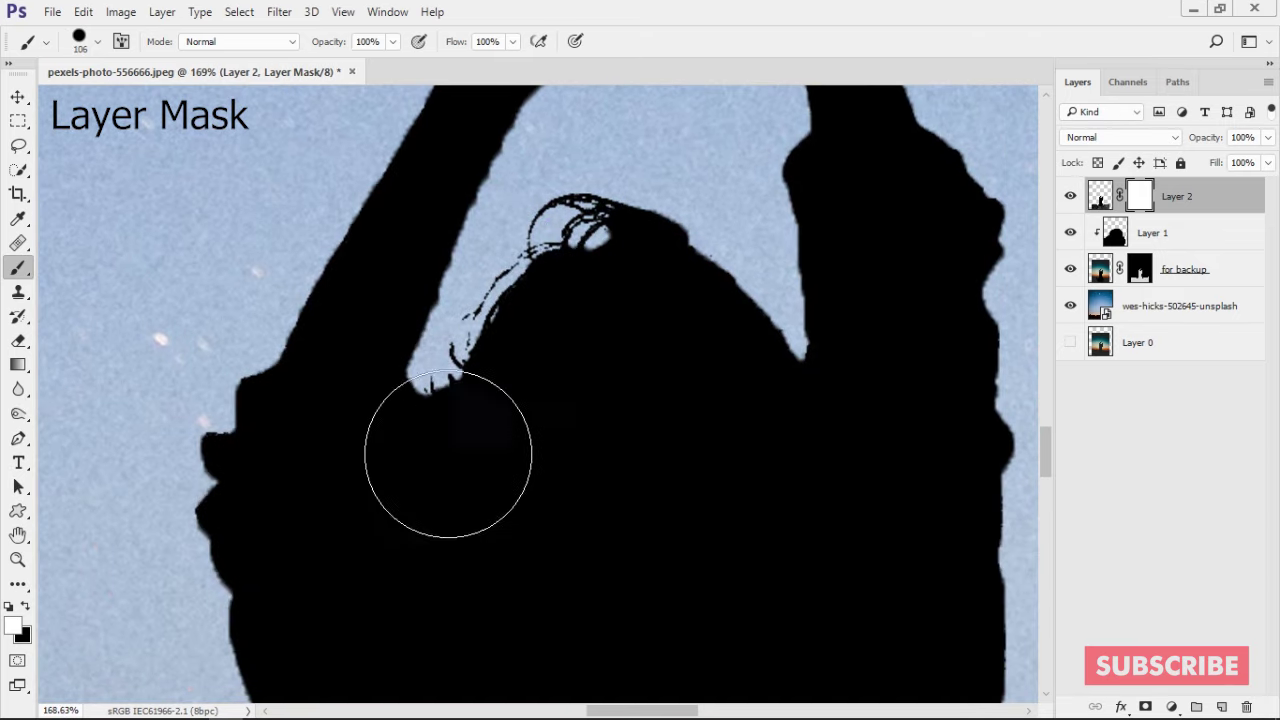
{"action": "mouse_move", "coordinate": [436, 425]}
{"action": "left_mouse_down"}
{"action": "mouse_move", "coordinate": [454, 620]}
{"action": "mouse_move", "coordinate": [500, 570]}
{"action": "left_mouse_up"}
Step: Paint out the speckled patch near the lower arm with a smaller brush
{"action": "scroll", "coordinate": [530, 513], "scroll_direction": "up", "scroll_amount": 3}
{"action": "left_click_drag", "start_coordinate": [530, 513], "coordinate": [500, 414]}
{"action": "key", "text": "["}
{"action": "key", "text": "["}
{"action": "key", "text": "["}
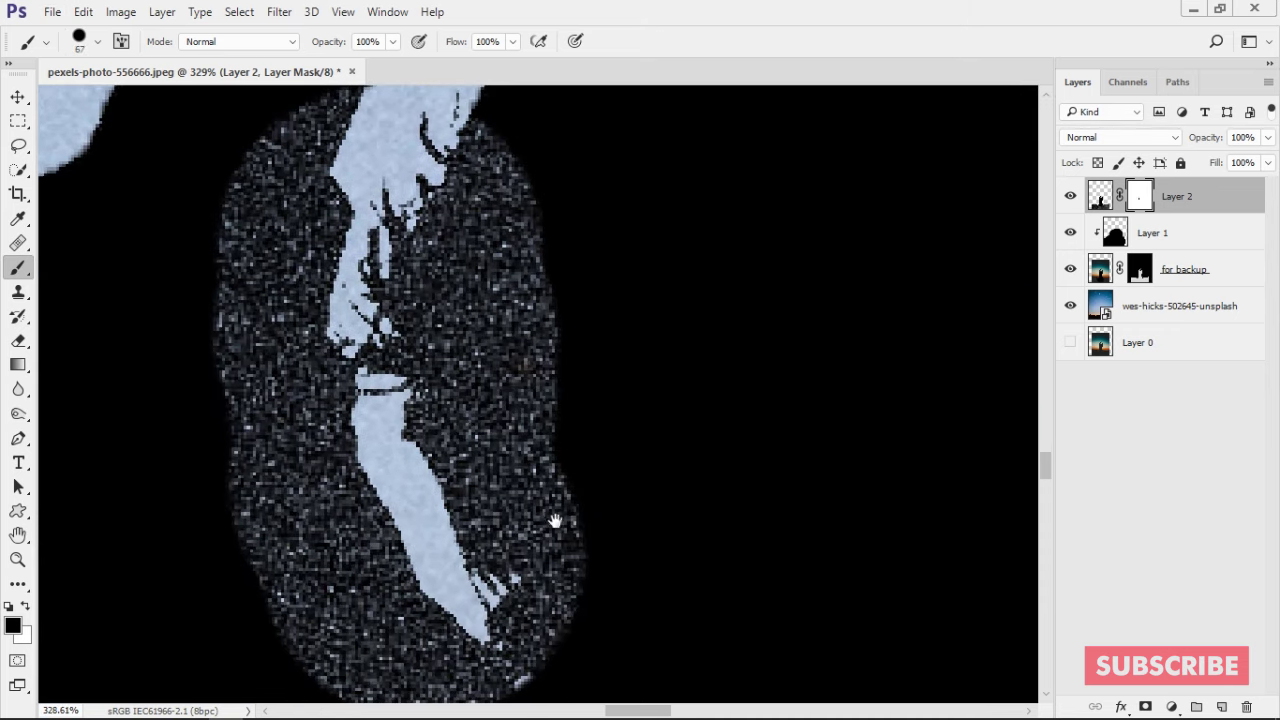
{"action": "scroll", "coordinate": [557, 520], "scroll_direction": "down", "scroll_amount": 2}
{"action": "mouse_move", "coordinate": [457, 557]}
{"action": "left_mouse_down"}
{"action": "mouse_move", "coordinate": [535, 597]}
{"action": "mouse_move", "coordinate": [571, 403]}
{"action": "left_mouse_up"}
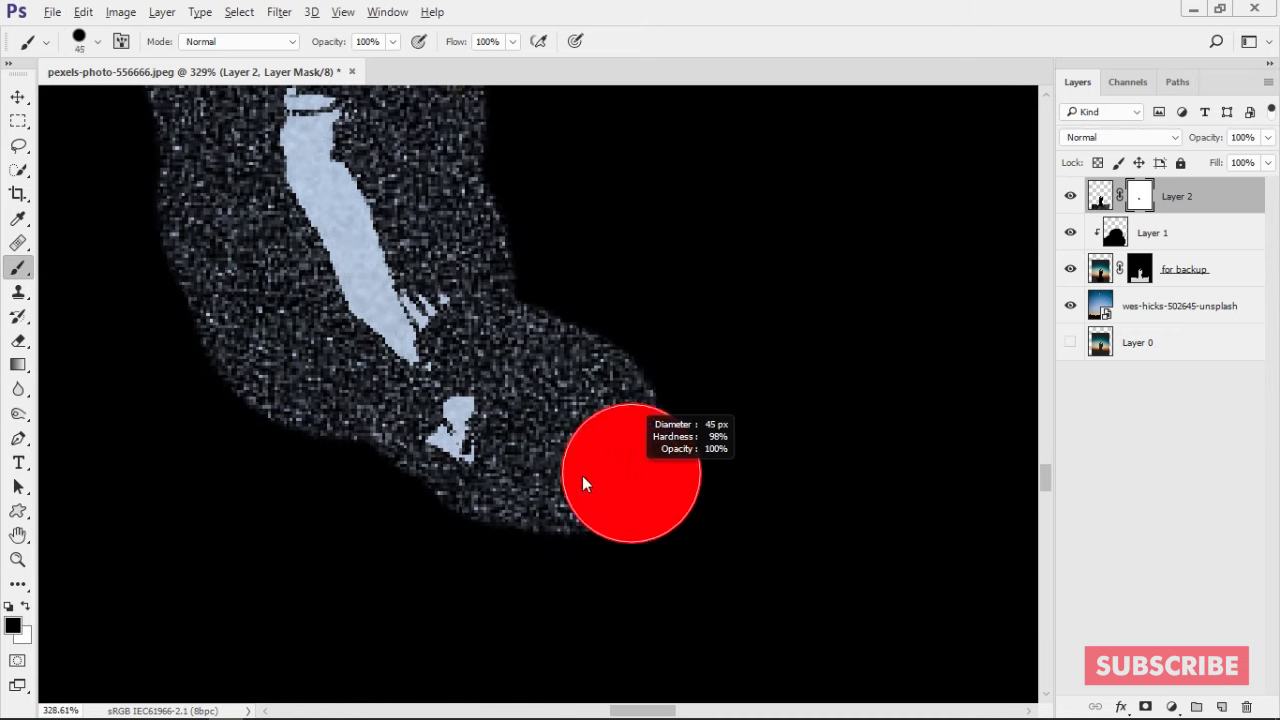
{"action": "left_click_drag", "start_coordinate": [631, 471], "coordinate": [582, 475]}
{"action": "left_click_drag", "start_coordinate": [526, 535], "coordinate": [538, 515]}
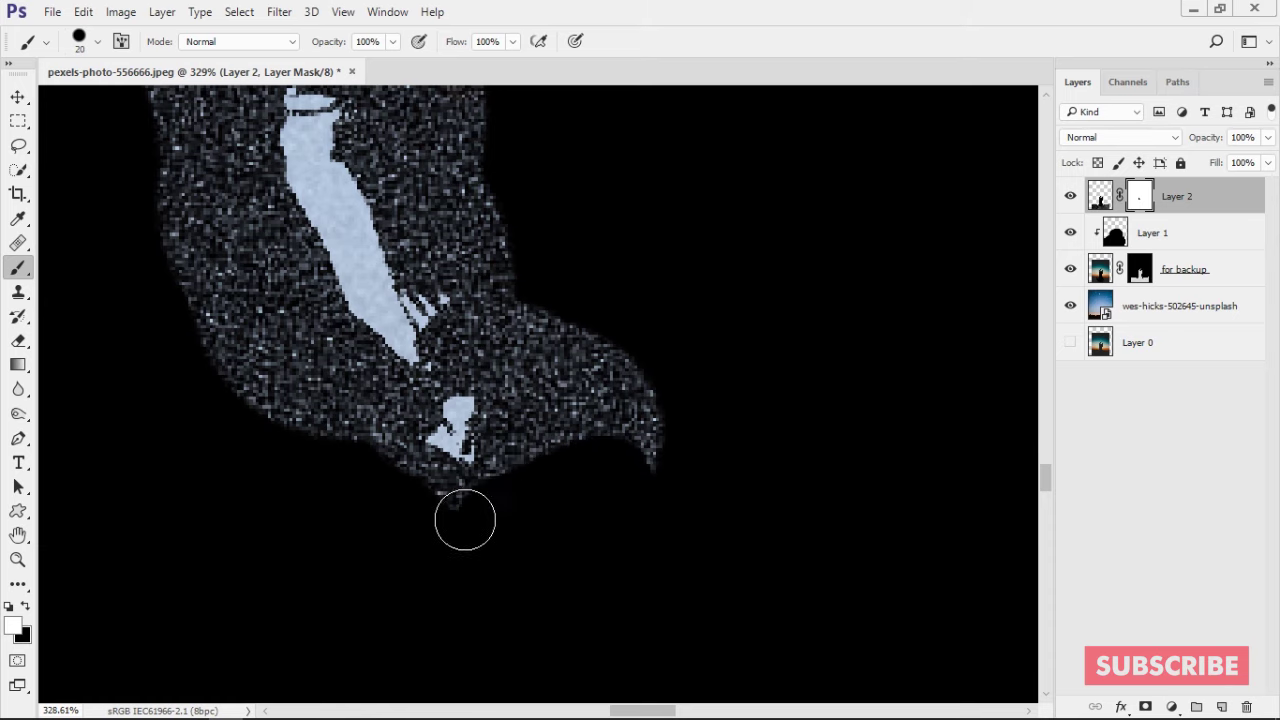
{"action": "left_click_drag", "start_coordinate": [361, 424], "coordinate": [381, 472]}
{"action": "mouse_move", "coordinate": [470, 540]}
{"action": "left_mouse_down"}
{"action": "mouse_move", "coordinate": [534, 463]}
{"action": "mouse_move", "coordinate": [543, 363]}
{"action": "mouse_move", "coordinate": [630, 410]}
{"action": "mouse_move", "coordinate": [617, 486]}
{"action": "left_mouse_up"}
Step: Black out the left speckled patch on Layer 2's mask
{"action": "scroll", "coordinate": [388, 324], "scroll_direction": "up", "scroll_amount": 2}
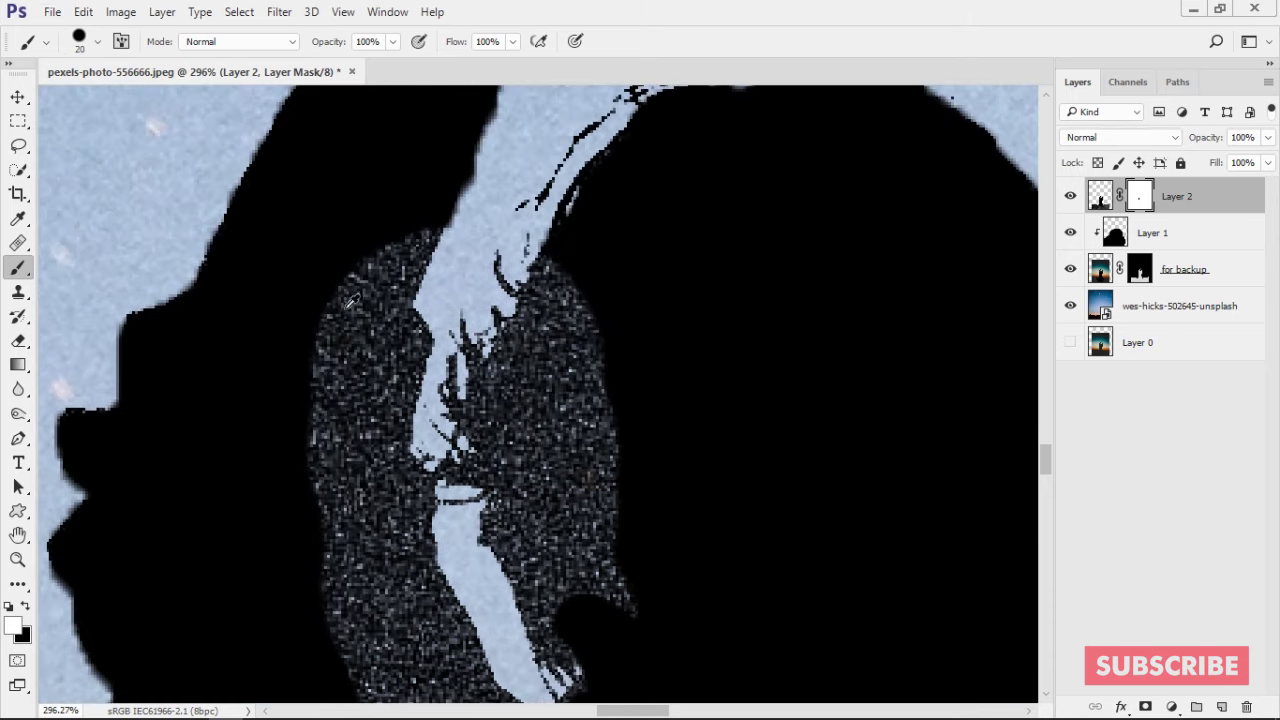
{"action": "mouse_move", "coordinate": [390, 355]}
{"action": "left_mouse_down"}
{"action": "mouse_move", "coordinate": [380, 414]}
{"action": "mouse_move", "coordinate": [309, 206]}
{"action": "left_mouse_up"}
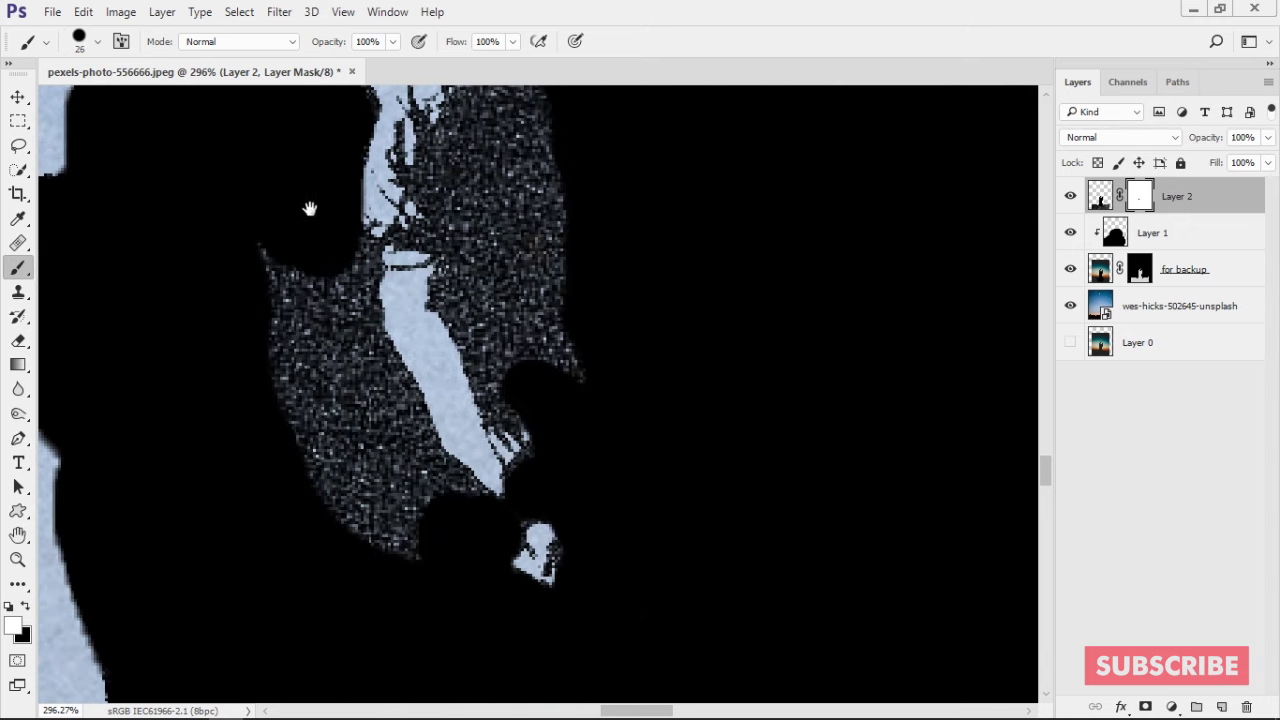
{"action": "left_click_drag", "start_coordinate": [300, 330], "coordinate": [343, 265]}
{"action": "left_click_drag", "start_coordinate": [377, 405], "coordinate": [277, 449]}
Step: Paint black between the arm and hair and over the hair, then fit the image on screen
{"action": "scroll", "coordinate": [277, 449], "scroll_direction": "up", "scroll_amount": 2}
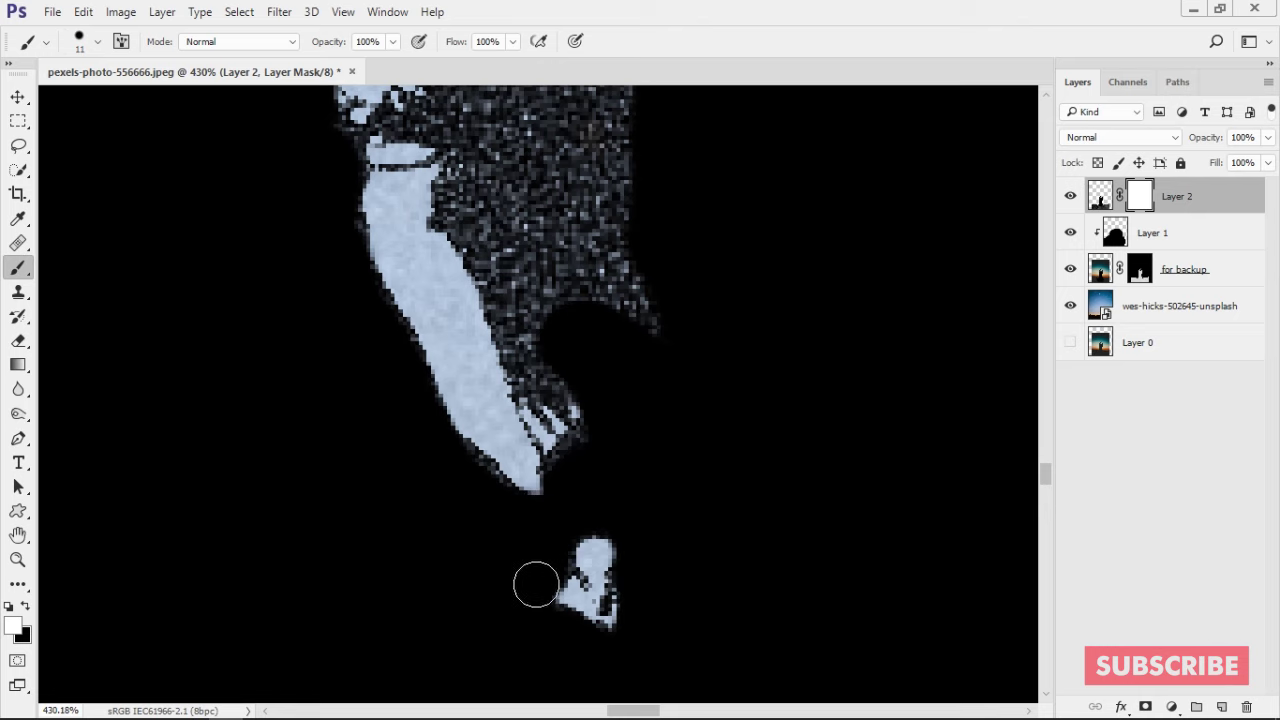
{"action": "scroll", "coordinate": [536, 585], "scroll_direction": "up", "scroll_amount": 2}
{"action": "mouse_move", "coordinate": [600, 463]}
{"action": "left_mouse_down"}
{"action": "mouse_move", "coordinate": [509, 371]}
{"action": "mouse_move", "coordinate": [514, 351]}
{"action": "mouse_move", "coordinate": [614, 530]}
{"action": "mouse_move", "coordinate": [506, 409]}
{"action": "mouse_move", "coordinate": [606, 451]}
{"action": "left_mouse_up"}
{"action": "scroll", "coordinate": [614, 530], "scroll_direction": "down", "scroll_amount": 2}
{"action": "scroll", "coordinate": [606, 451], "scroll_direction": "down", "scroll_amount": 2}
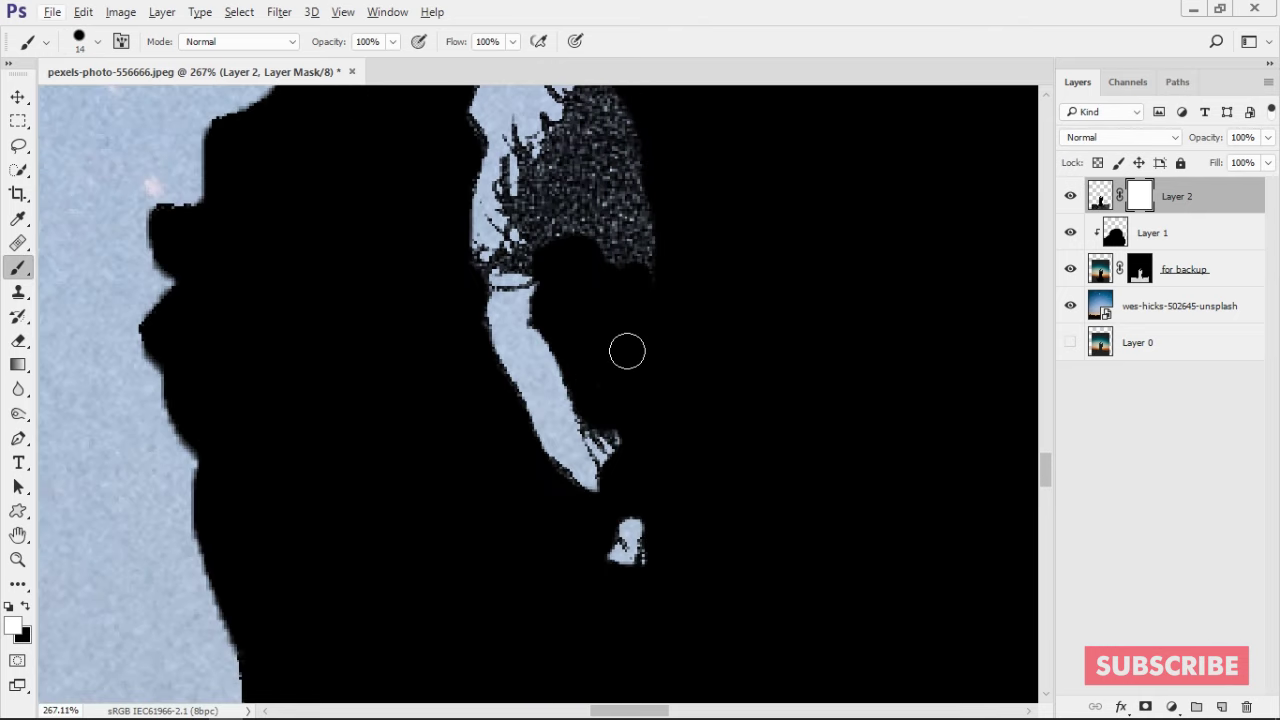
{"action": "scroll", "coordinate": [627, 351], "scroll_direction": "up", "scroll_amount": 2}
{"action": "mouse_move", "coordinate": [610, 260]}
{"action": "left_mouse_down"}
{"action": "mouse_move", "coordinate": [571, 486]}
{"action": "mouse_move", "coordinate": [560, 314]}
{"action": "mouse_move", "coordinate": [471, 470]}
{"action": "left_mouse_up"}
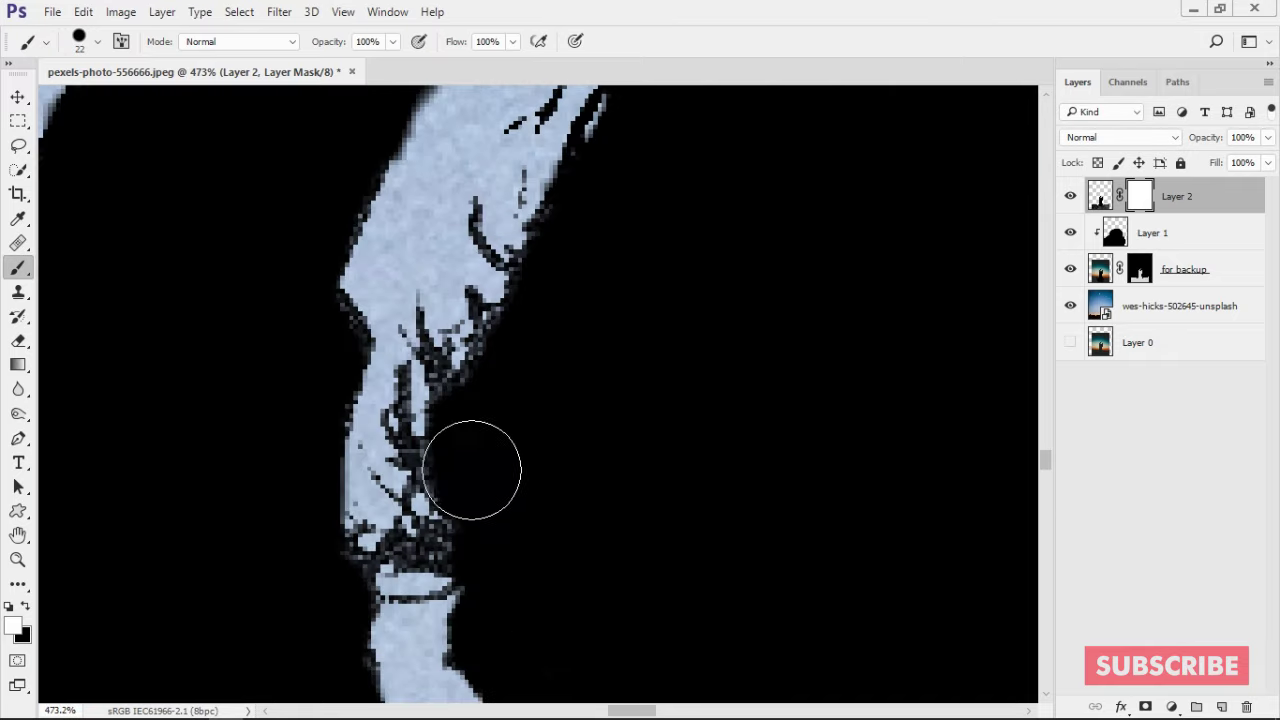
{"action": "key", "text": "bracketleft"}
{"action": "key", "text": "bracketleft"}
{"action": "key", "text": "bracketleft"}
{"action": "scroll", "coordinate": [471, 470], "scroll_direction": "up", "scroll_amount": 2}
{"action": "scroll", "coordinate": [508, 500], "scroll_direction": "down", "scroll_amount": 2}
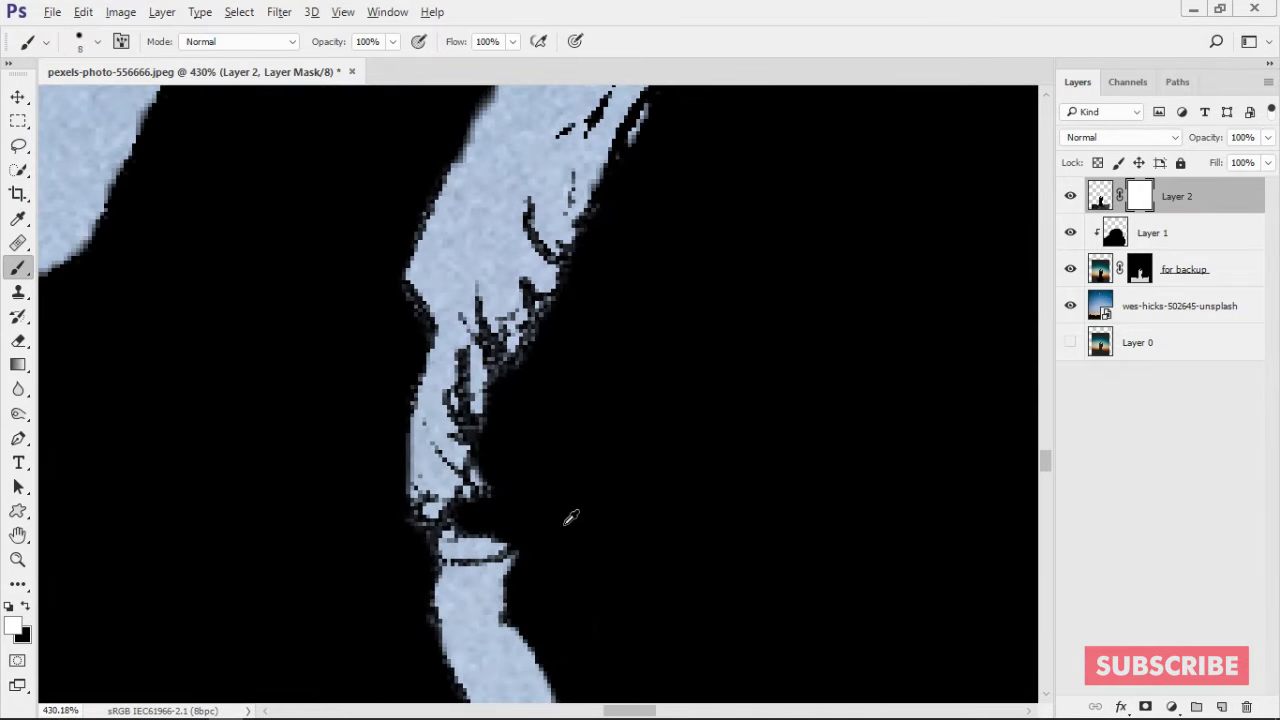
{"action": "key", "text": "ctrl+0"}
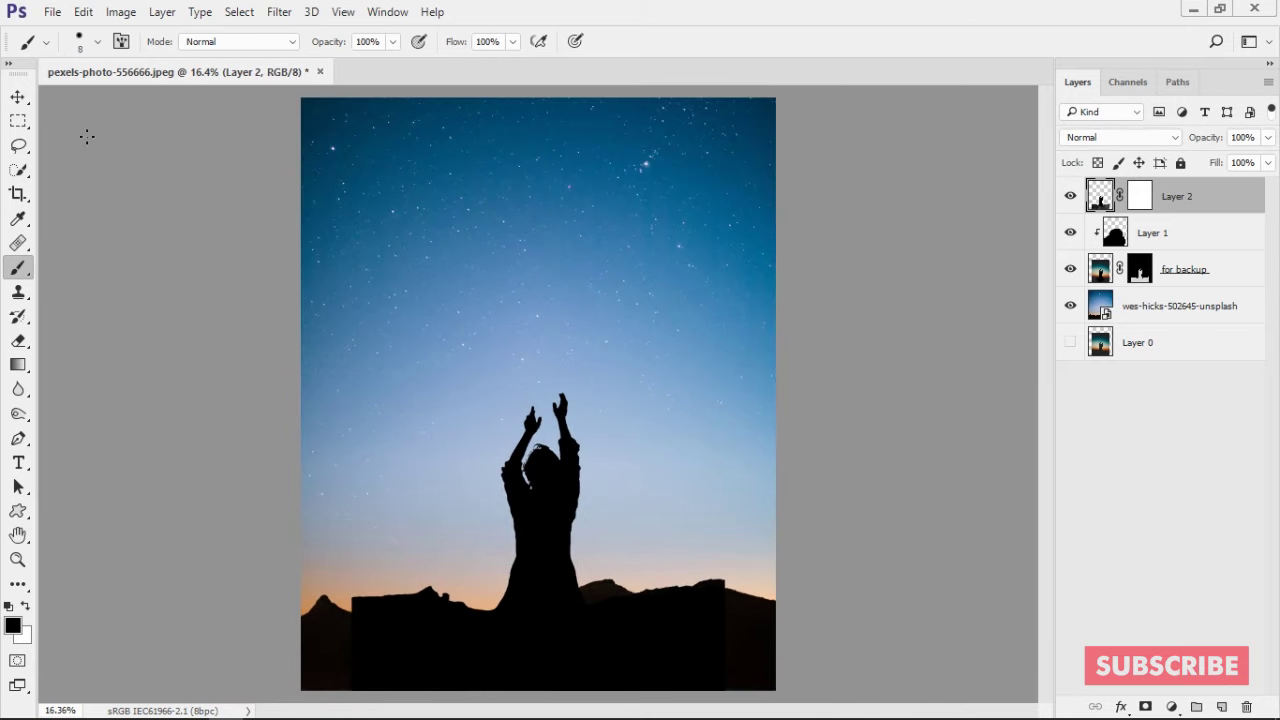
Step: Duplicate the silhouette as a shifted Layer 2 copy and target its mask
{"action": "key", "text": "v"}
{"action": "mouse_move", "coordinate": [583, 645]}
{"action": "left_mouse_down"}
{"action": "mouse_move", "coordinate": [538, 650]}
{"action": "mouse_move", "coordinate": [630, 650]}
{"action": "left_mouse_up"}
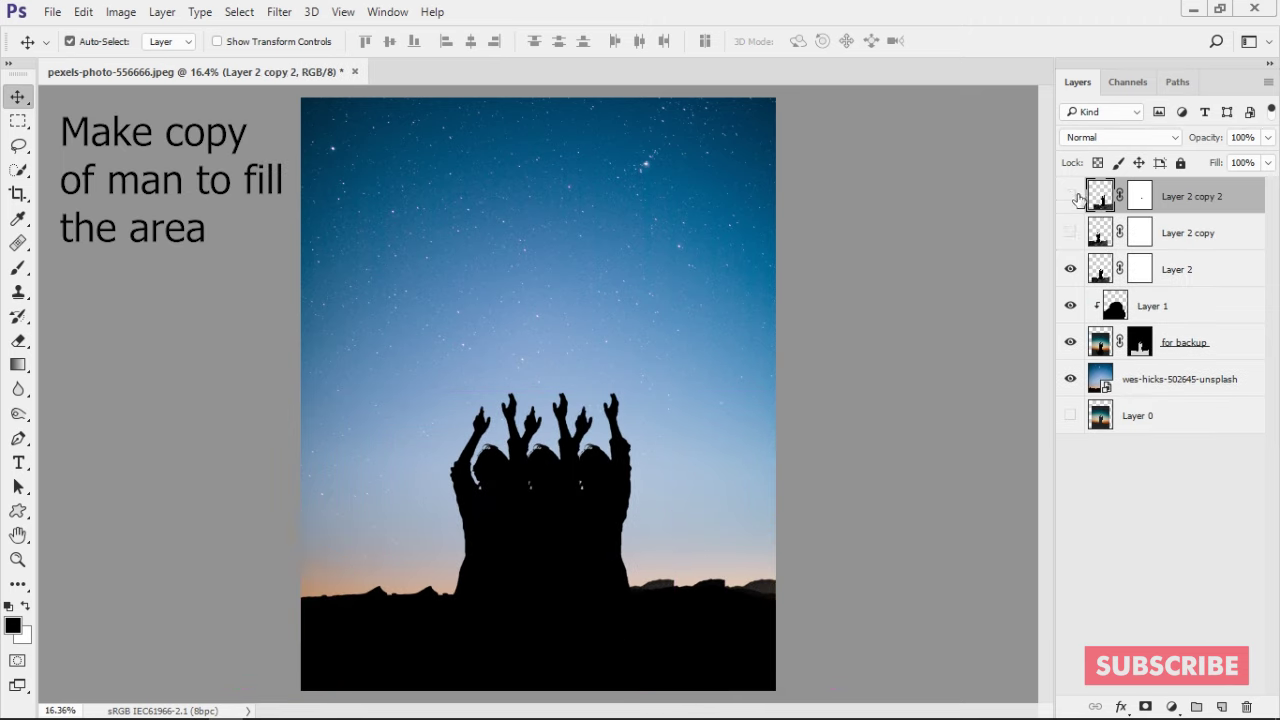
{"action": "left_click", "coordinate": [1070, 232]}
{"action": "left_click", "coordinate": [1134, 236]}
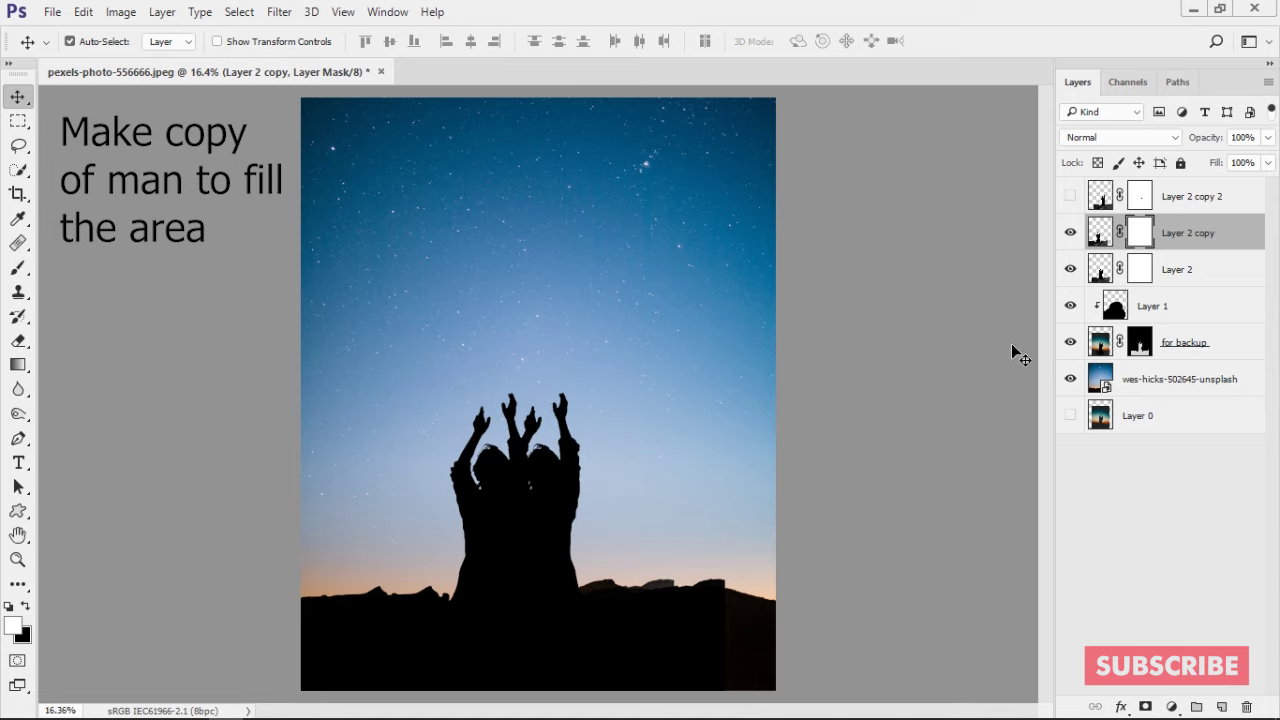
{"action": "scroll", "coordinate": [486, 608], "scroll_direction": "up", "scroll_amount": 2}
{"action": "scroll", "coordinate": [543, 497], "scroll_direction": "up", "scroll_amount": 2}
Step: Mask out the duplicate figure and faded right ridge edge on Layer 2 copy
{"action": "key", "text": "b"}
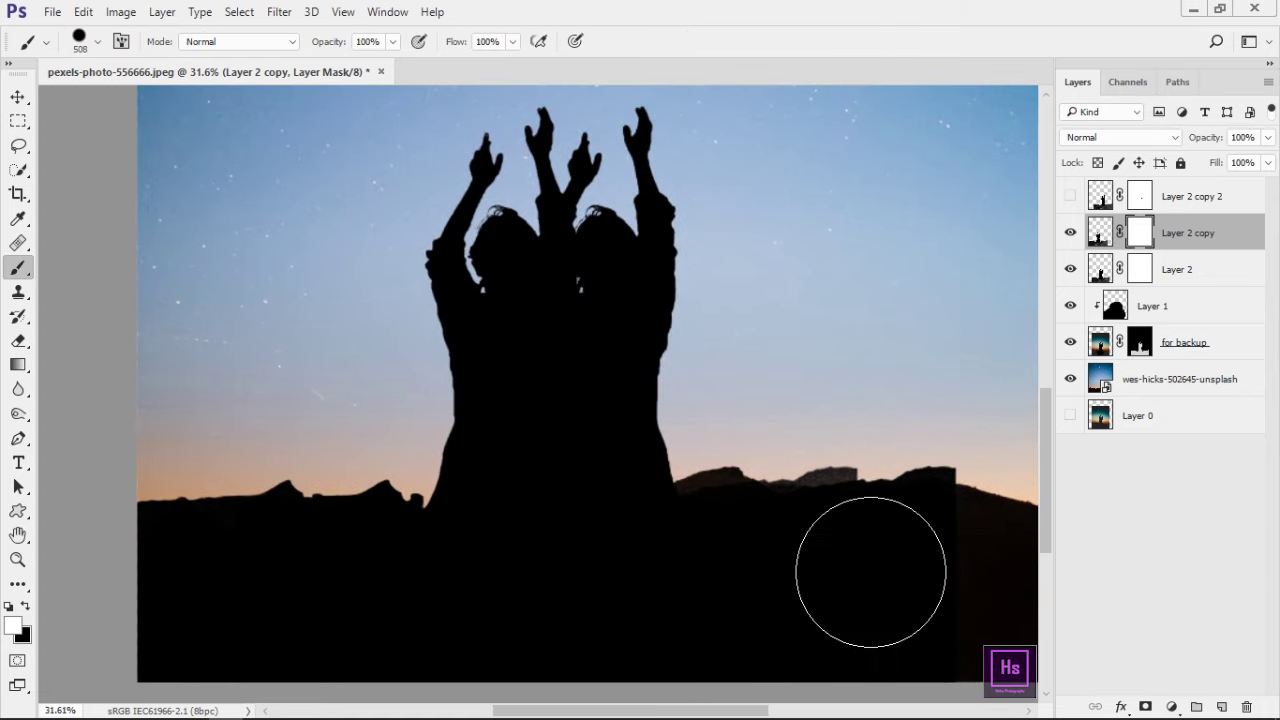
{"action": "left_click_drag", "start_coordinate": [838, 498], "coordinate": [913, 485]}
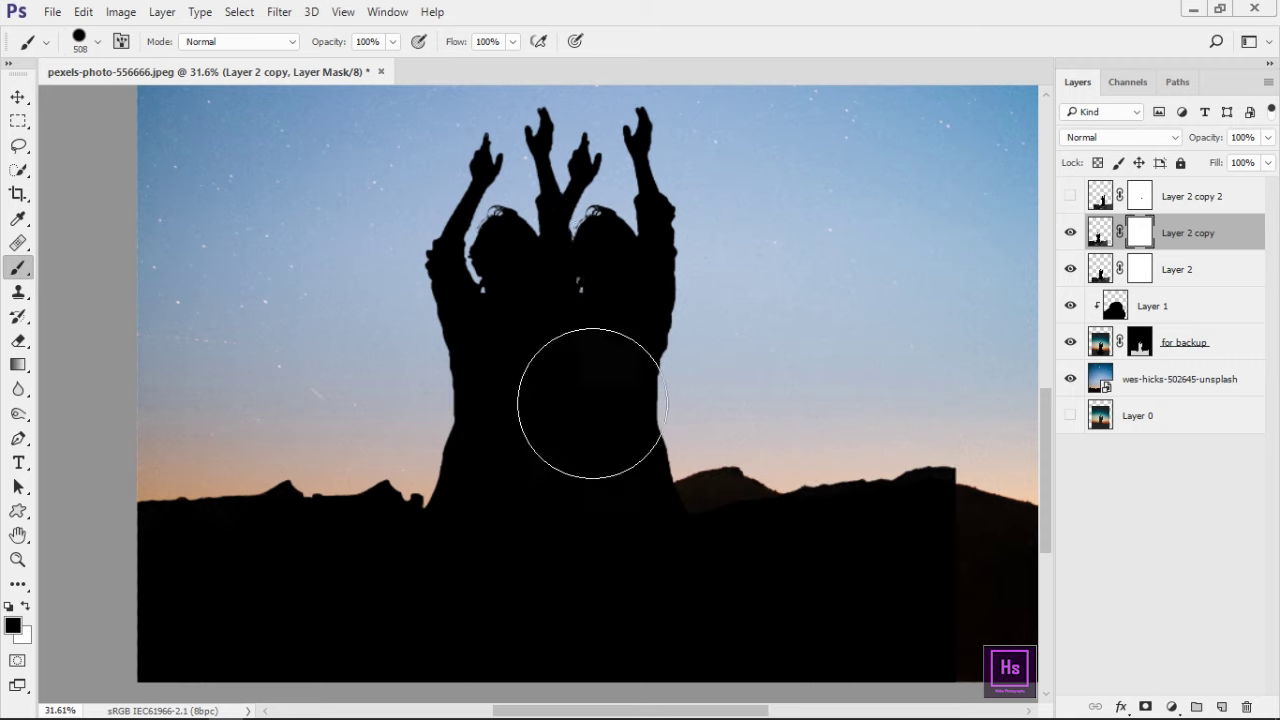
{"action": "mouse_move", "coordinate": [592, 403]}
{"action": "left_mouse_down"}
{"action": "mouse_move", "coordinate": [500, 320]}
{"action": "mouse_move", "coordinate": [467, 385]}
{"action": "left_mouse_up"}
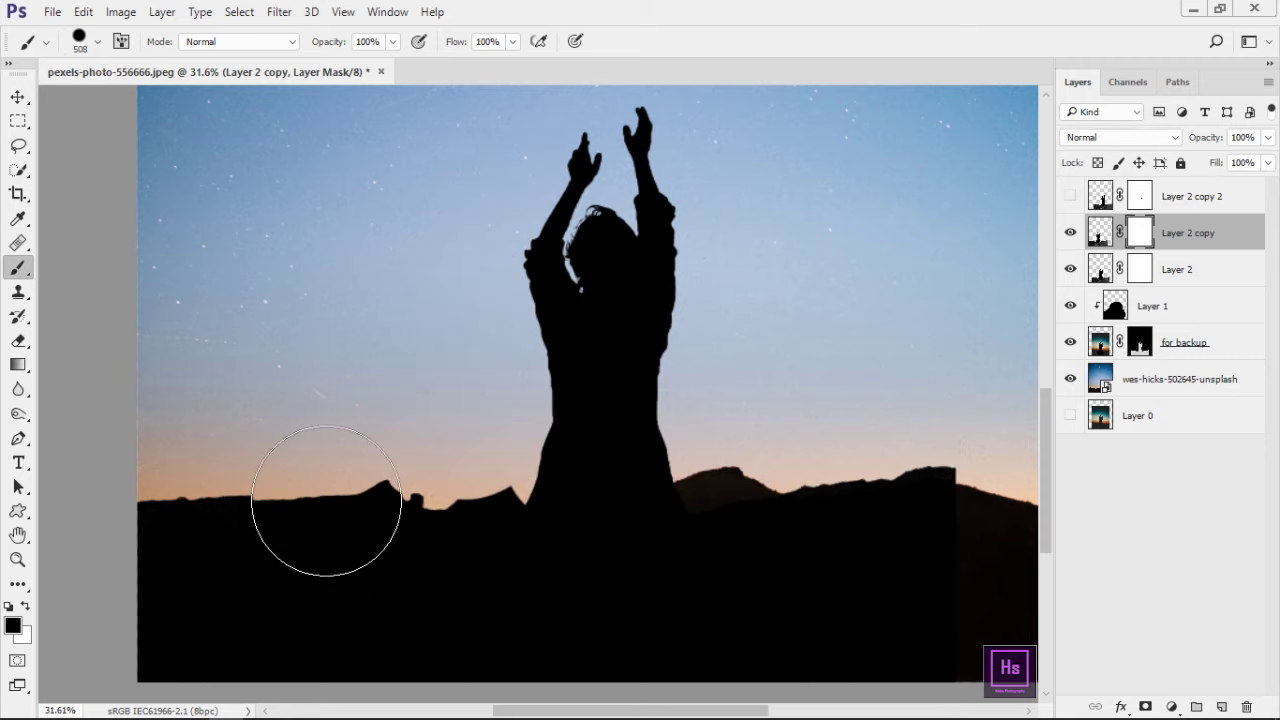
{"action": "scroll", "coordinate": [543, 669], "scroll_direction": "down", "scroll_amount": 3}
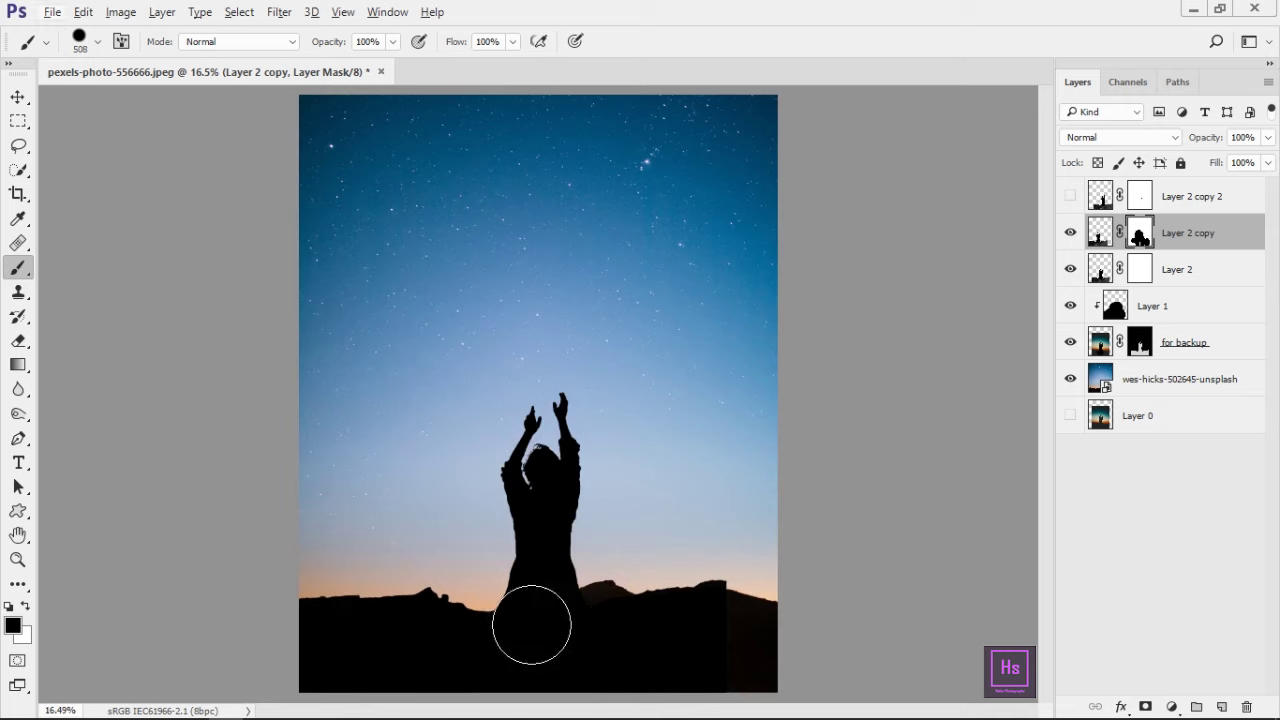
{"action": "scroll", "coordinate": [543, 670], "scroll_direction": "up", "scroll_amount": 5}
{"action": "left_click_drag", "start_coordinate": [514, 608], "coordinate": [766, 409]}
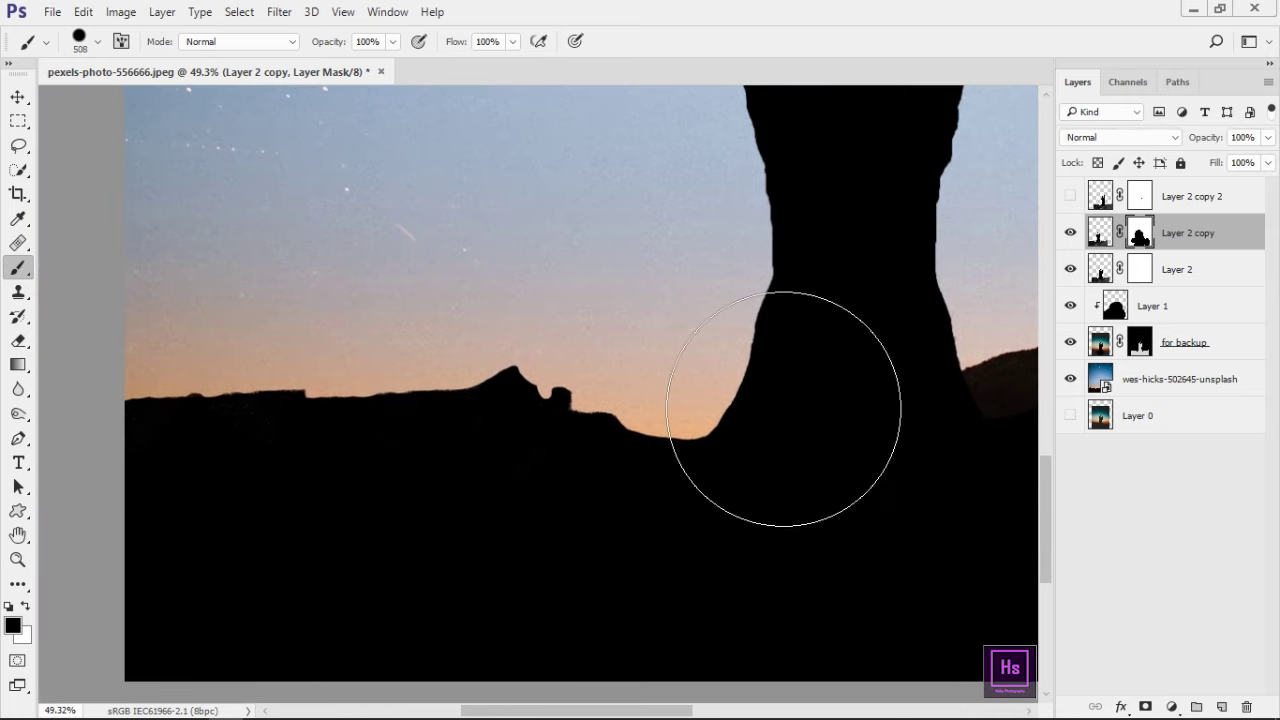
Step: Nudge the copy and shift Layer 2 copy 2 to the right
{"action": "key", "text": "v"}
{"action": "left_click_drag", "start_coordinate": [257, 475], "coordinate": [251, 486]}
{"action": "scroll", "coordinate": [274, 483], "scroll_direction": "down", "scroll_amount": 2}
{"action": "scroll", "coordinate": [407, 503], "scroll_direction": "down", "scroll_amount": 3}
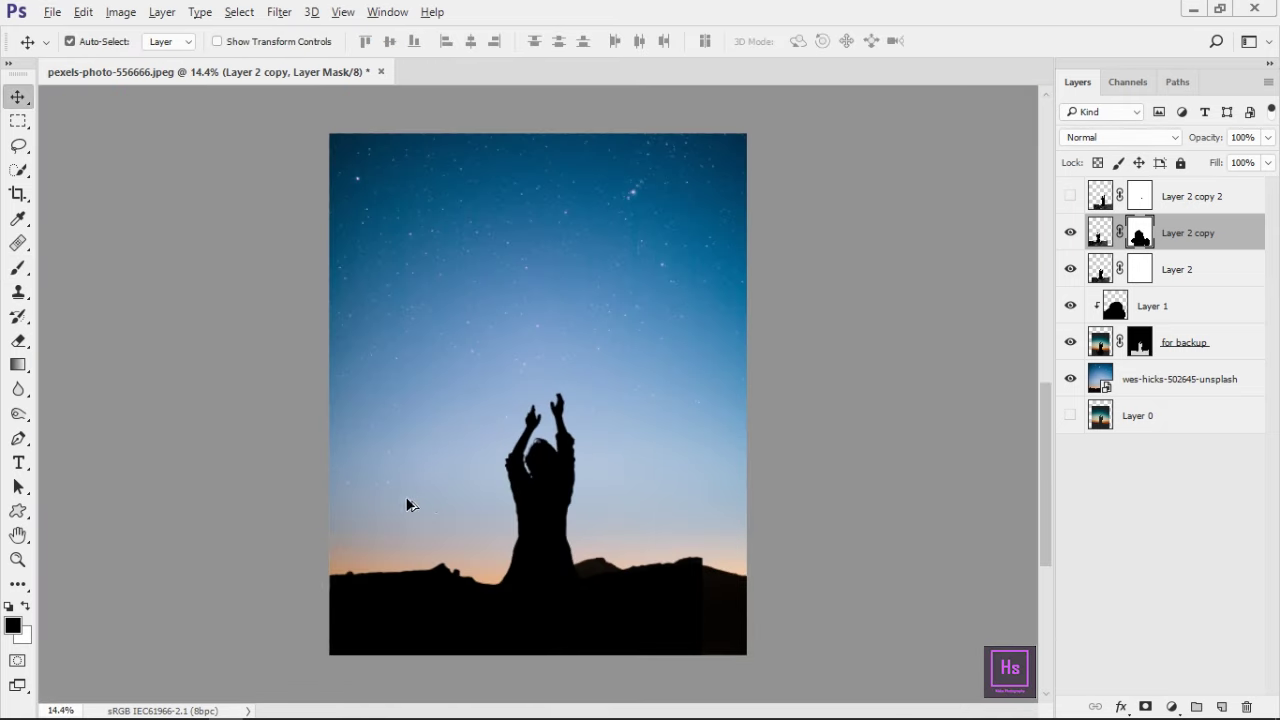
{"action": "left_click", "coordinate": [1140, 206]}
{"action": "left_click", "coordinate": [1070, 196]}
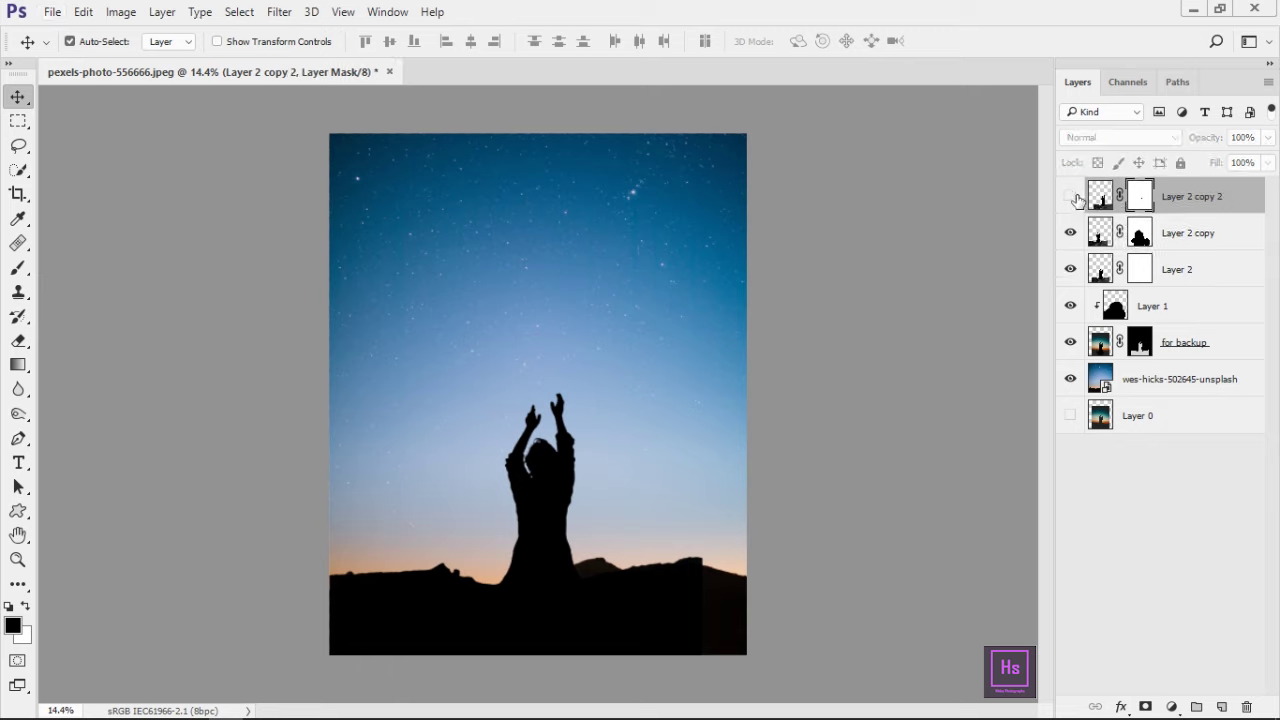
{"action": "left_click_drag", "start_coordinate": [714, 563], "coordinate": [757, 563]}
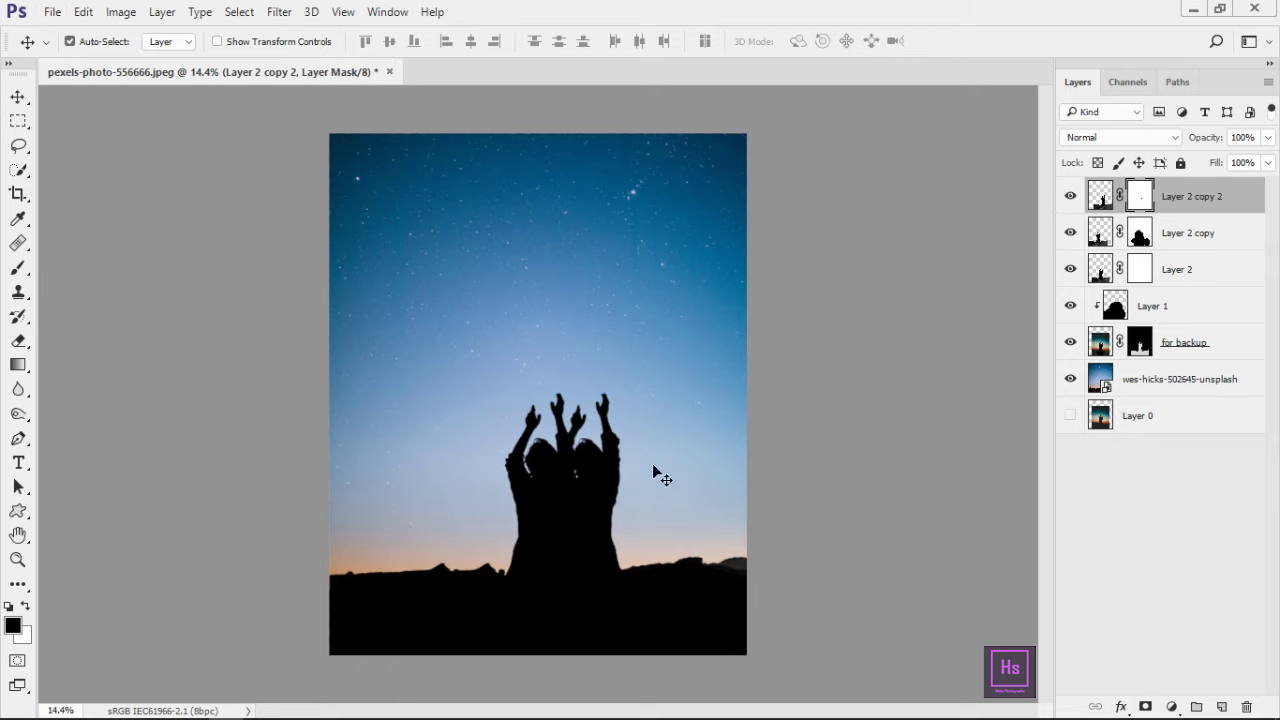
Step: Mask out the shifted duplicate figure on Layer 2 copy 2 with a ~912 px brush
{"action": "key", "text": "b"}
{"action": "mouse_move", "coordinate": [557, 462]}
{"action": "left_mouse_down"}
{"action": "mouse_move", "coordinate": [556, 593]}
{"action": "mouse_move", "coordinate": [500, 457]}
{"action": "left_mouse_up"}
{"action": "scroll", "coordinate": [550, 640], "scroll_direction": "up", "scroll_amount": 2}
{"action": "right_click", "coordinate": [518, 460], "text": "alt"}
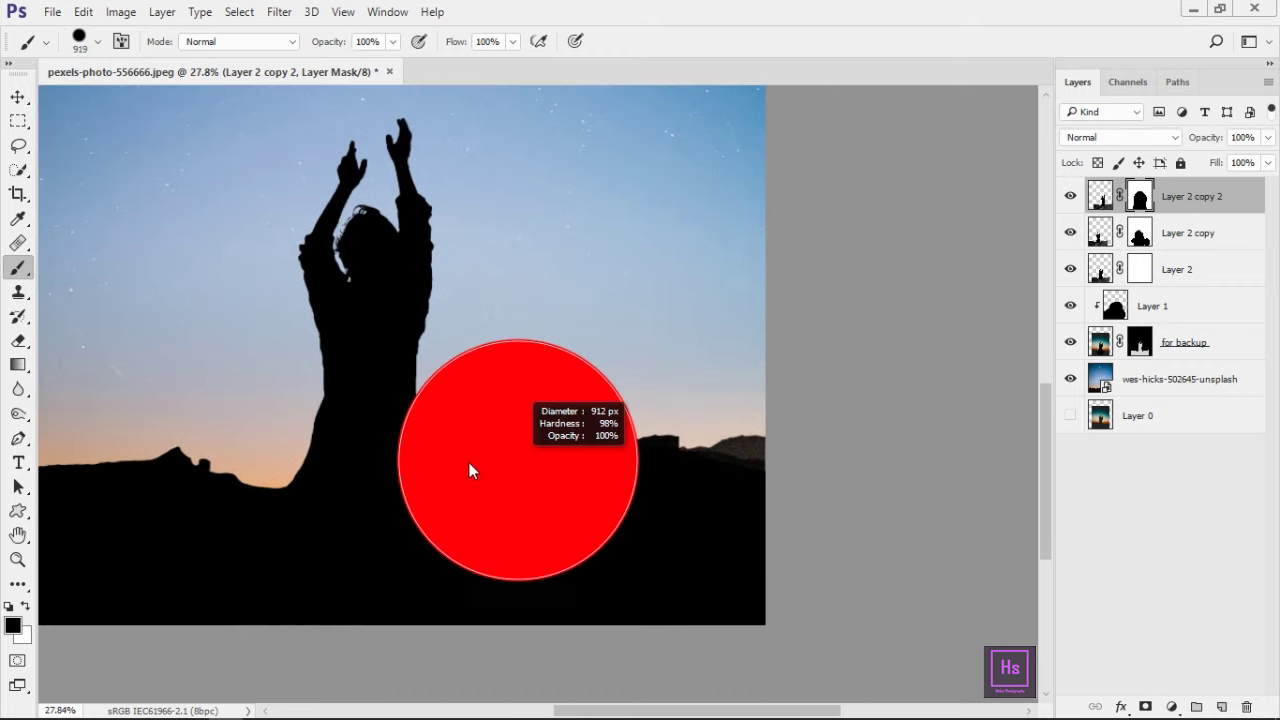
{"action": "scroll", "coordinate": [560, 500], "scroll_direction": "up", "scroll_amount": 1}
{"action": "scroll", "coordinate": [594, 514], "scroll_direction": "up", "scroll_amount": 1}
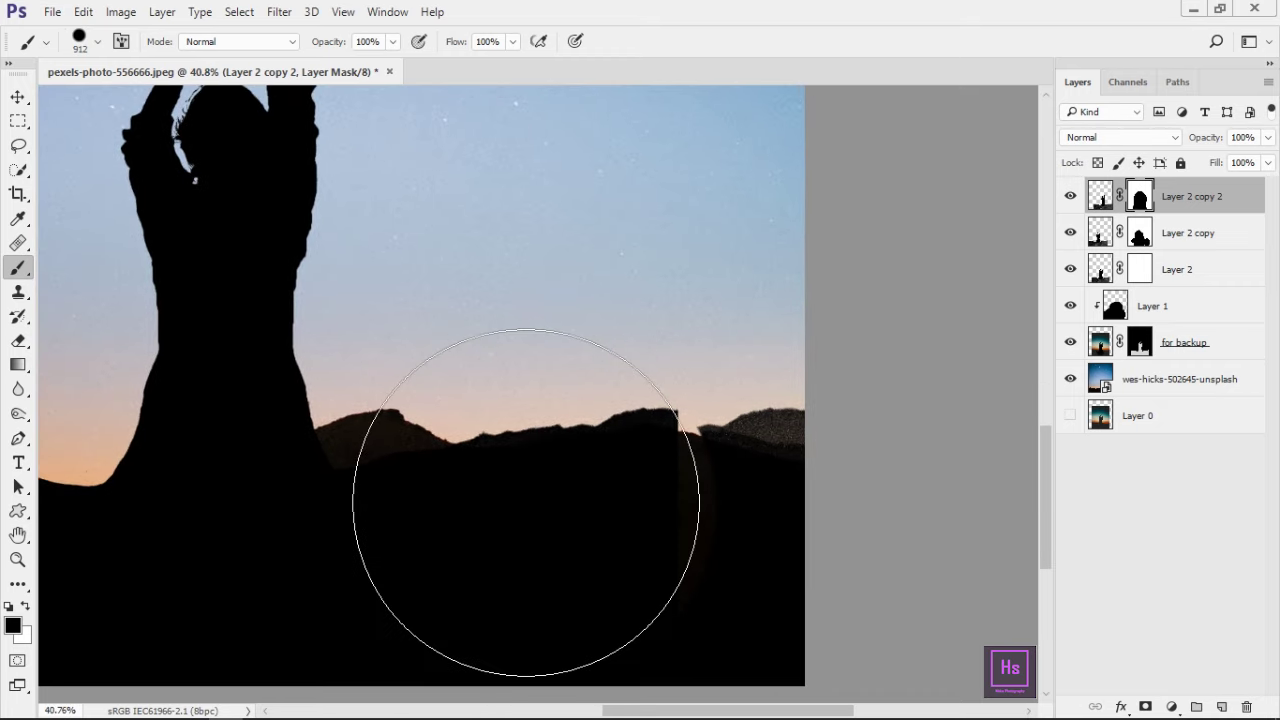
{"action": "scroll", "coordinate": [526, 502], "scroll_direction": "up", "scroll_amount": 1}
{"action": "scroll", "coordinate": [526, 502], "scroll_direction": "up", "scroll_amount": 1}
Step: Blend the right ridge seam with a 366 px white brush and shift the copy upward
{"action": "key", "text": "x"}
{"action": "right_click", "coordinate": [809, 480], "text": "alt"}
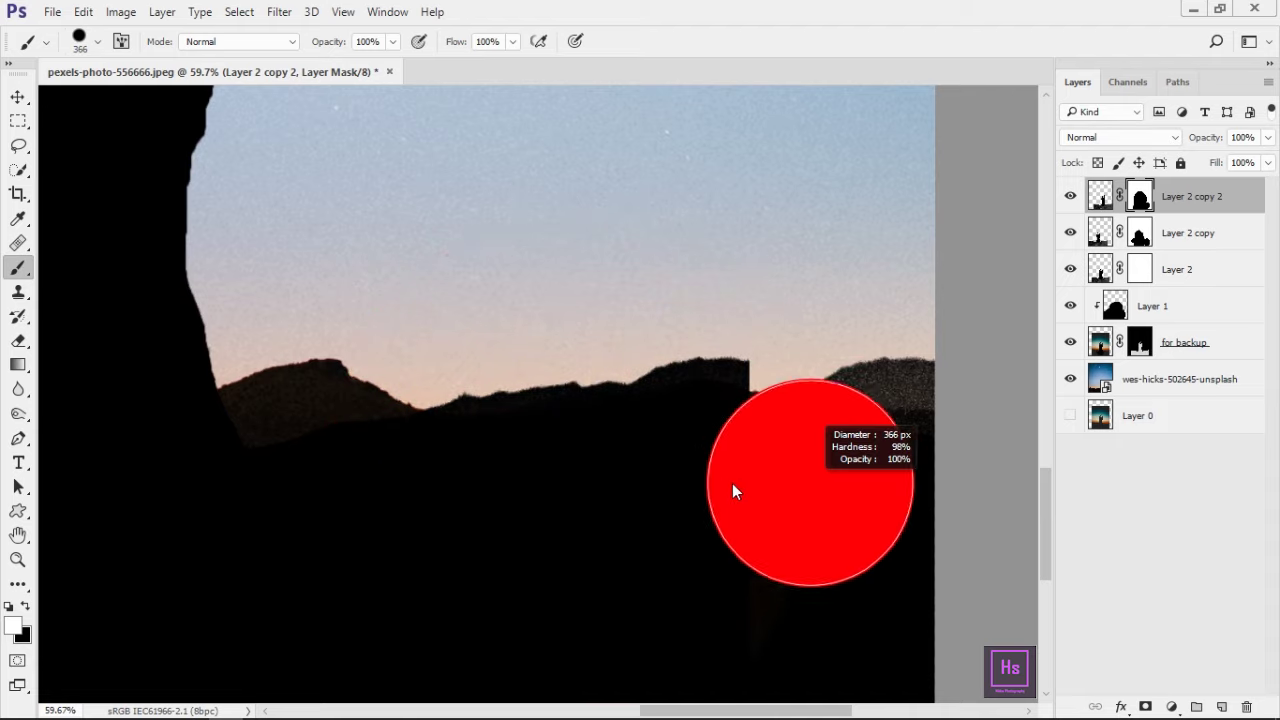
{"action": "left_click_drag", "start_coordinate": [769, 434], "coordinate": [755, 516]}
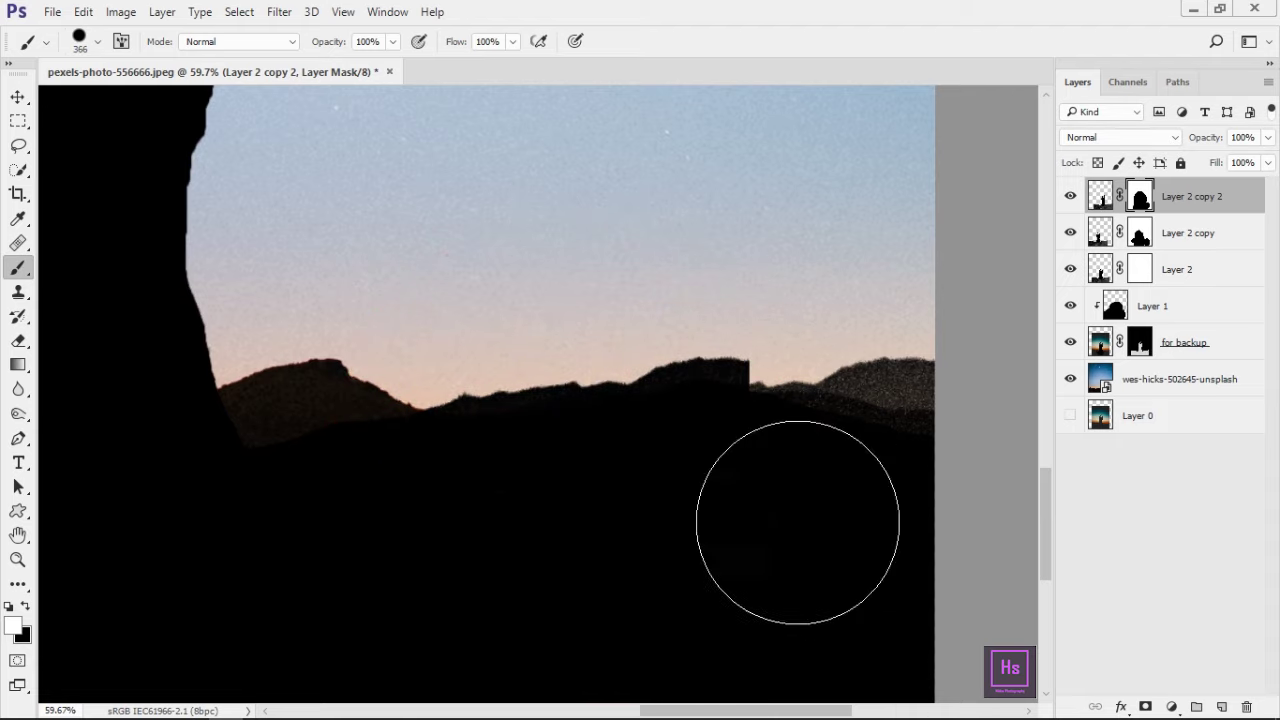
{"action": "scroll", "coordinate": [800, 640], "scroll_direction": "down", "scroll_amount": 2}
{"action": "scroll", "coordinate": [796, 636], "scroll_direction": "down", "scroll_amount": 1}
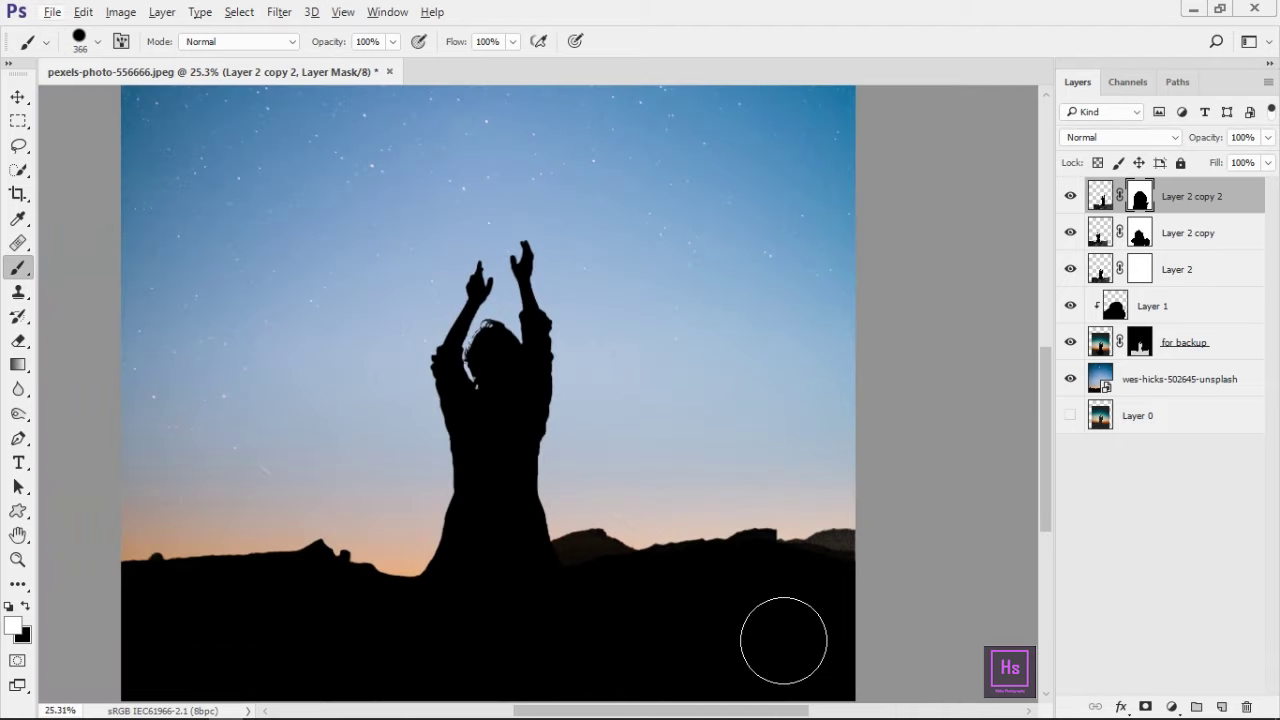
{"action": "key", "text": "v"}
{"action": "mouse_move", "coordinate": [825, 627]}
{"action": "left_mouse_down"}
{"action": "mouse_move", "coordinate": [809, 402]}
{"action": "mouse_move", "coordinate": [827, 629]}
{"action": "left_mouse_up"}
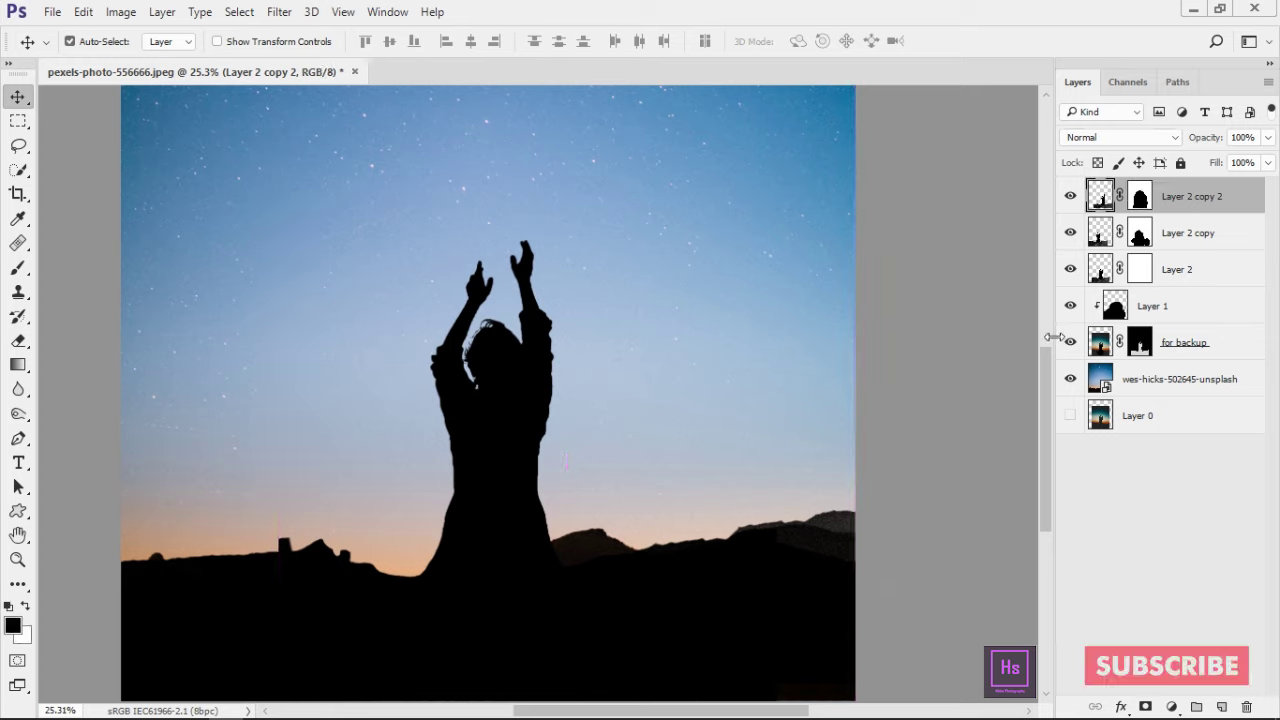
{"action": "key", "text": "b"}
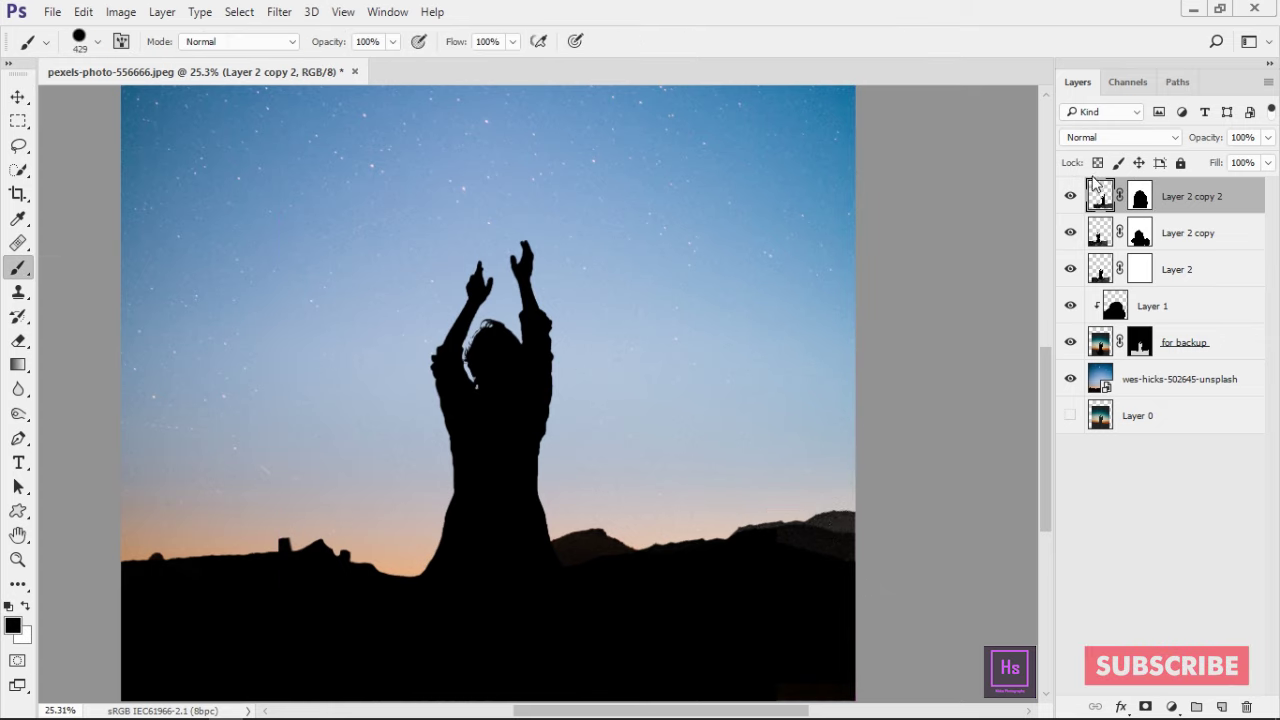
{"action": "left_click_drag", "start_coordinate": [837, 567], "coordinate": [813, 532]}
{"action": "key", "text": "ctrl+z"}
{"action": "left_click", "coordinate": [1101, 197]}
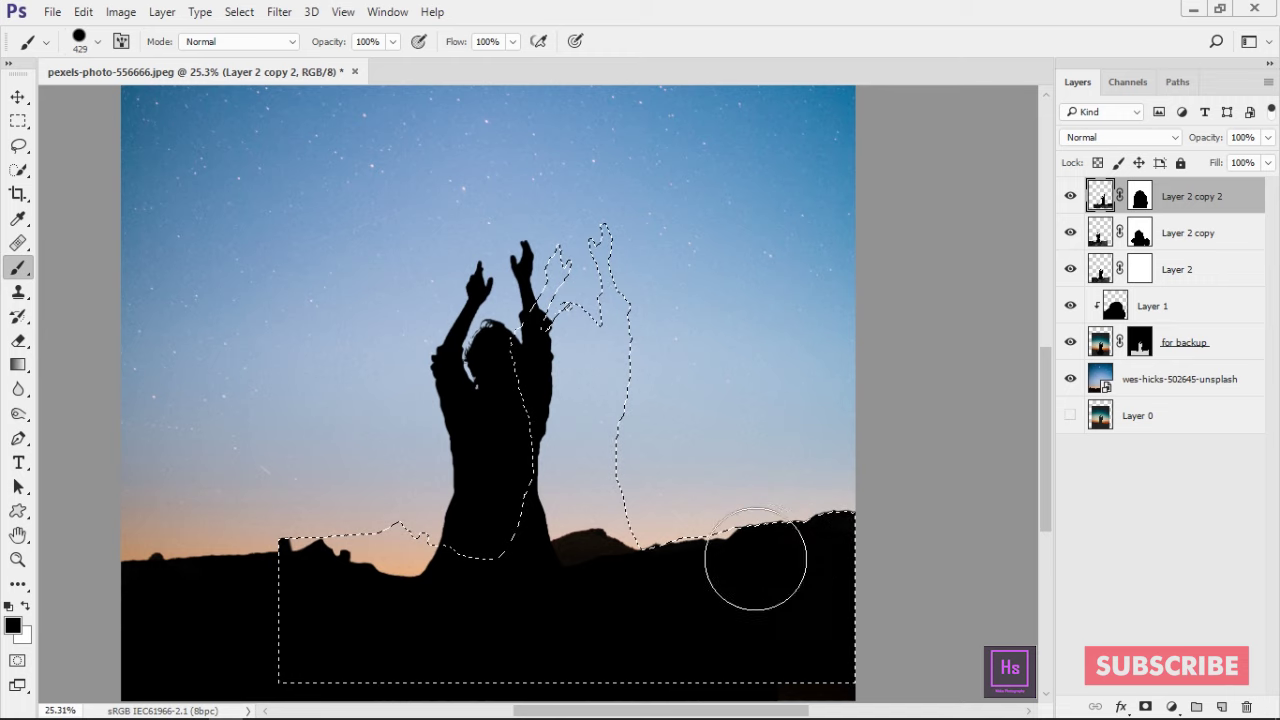
{"action": "scroll", "coordinate": [808, 588], "scroll_direction": "down", "scroll_amount": 1}
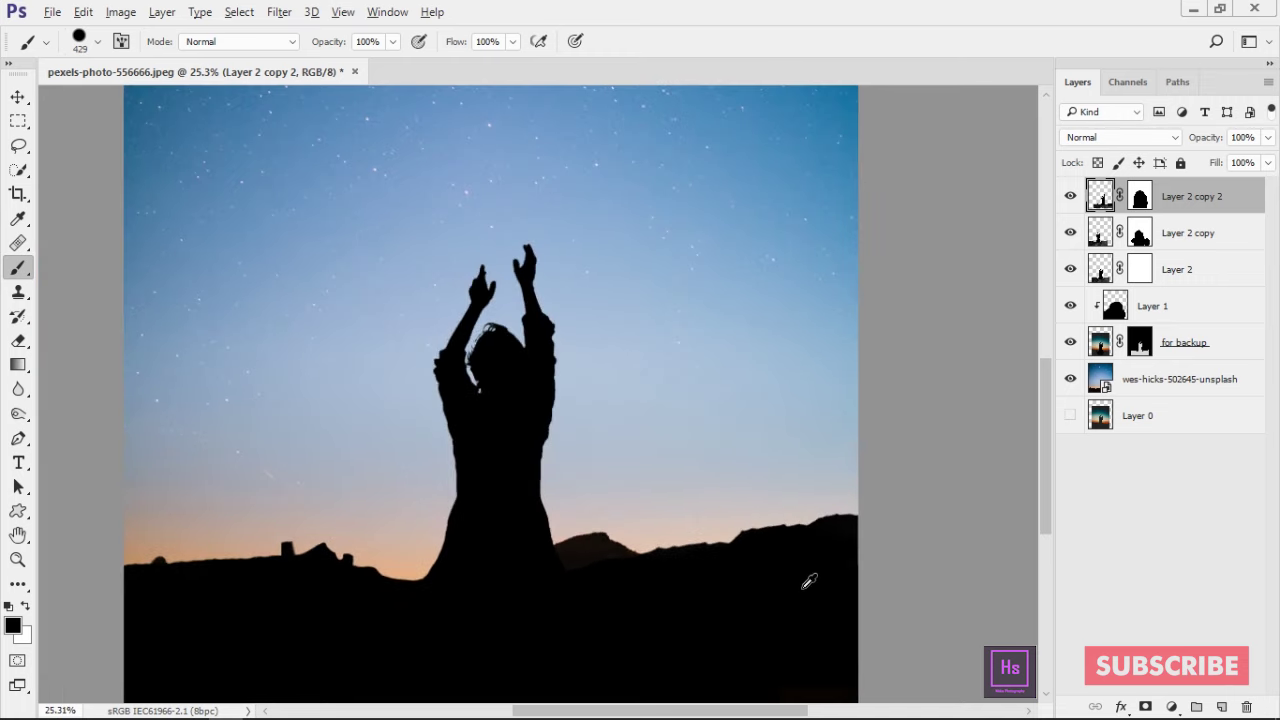
{"action": "scroll", "coordinate": [800, 572], "scroll_direction": "down", "scroll_amount": 1}
Step: Scale the wes-hicks sky photo to about 110% and move it up and left
{"action": "left_click", "coordinate": [1100, 385]}
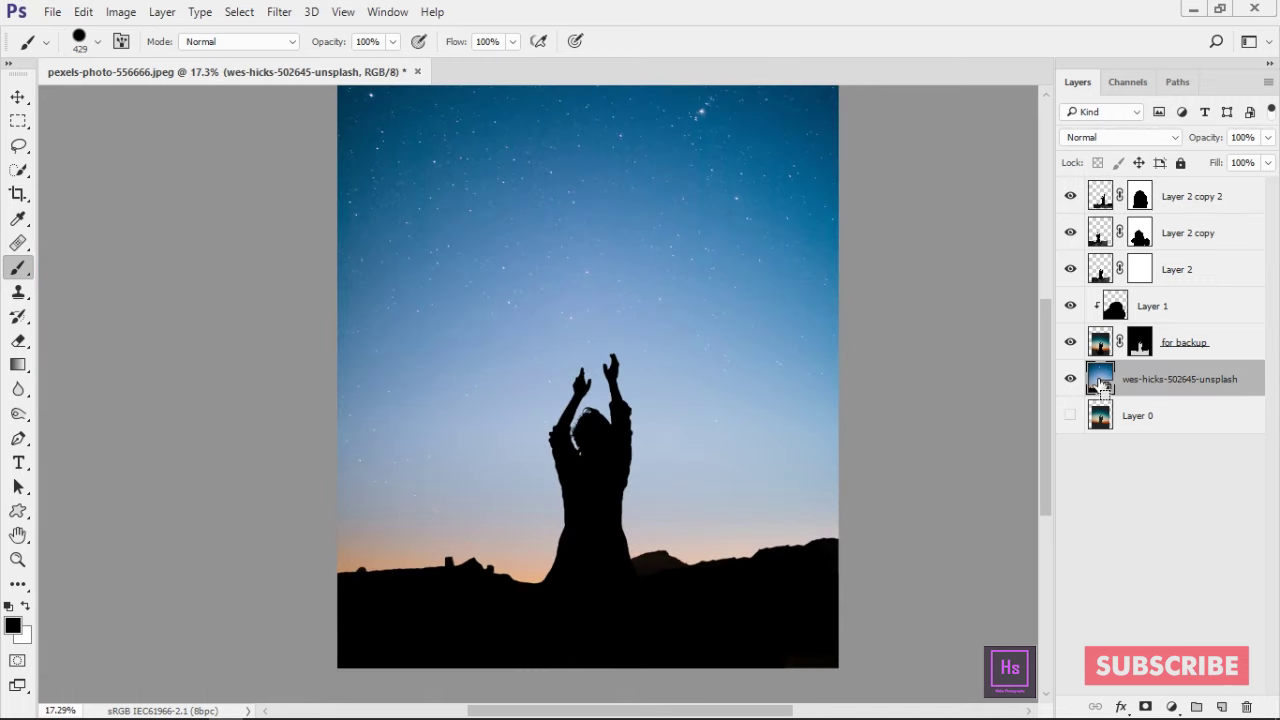
{"action": "key", "text": "ctrl+t"}
{"action": "key", "text": "ctrl+0"}
{"action": "left_click_drag", "start_coordinate": [733, 588], "coordinate": [840, 704]}
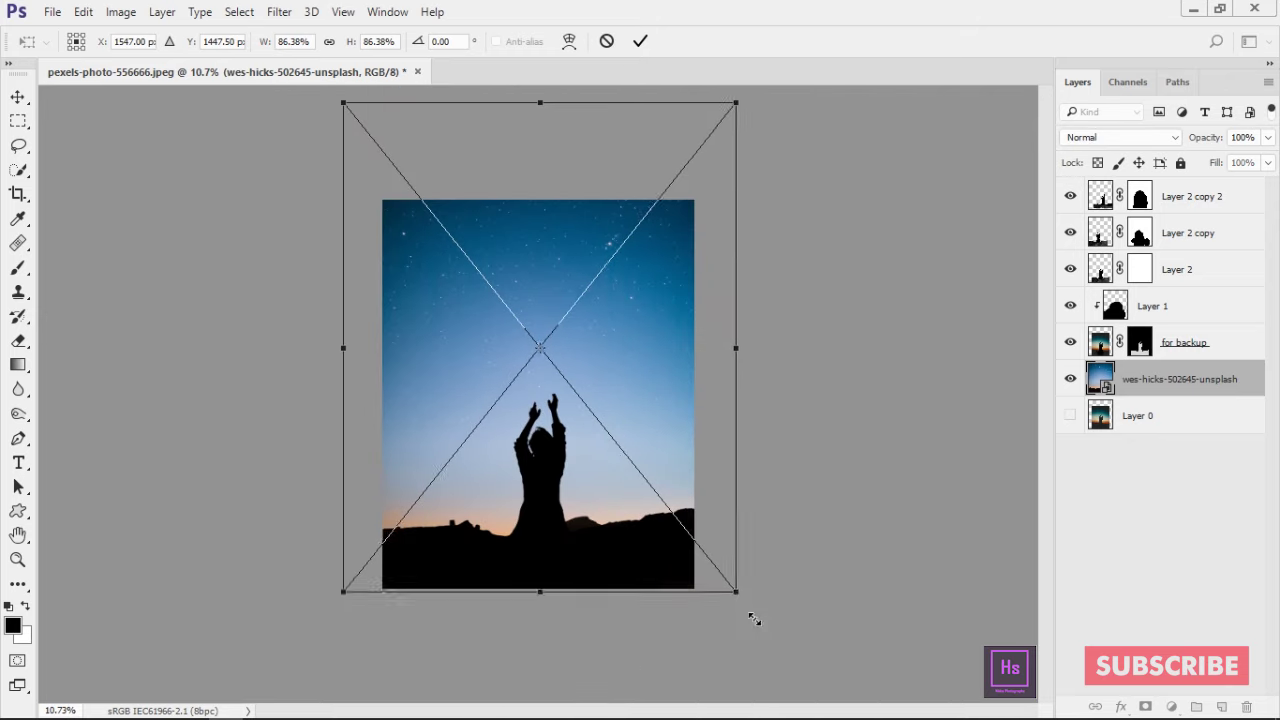
{"action": "mouse_move", "coordinate": [686, 491]}
{"action": "left_mouse_down"}
{"action": "mouse_move", "coordinate": [624, 457]}
{"action": "mouse_move", "coordinate": [612, 515]}
{"action": "mouse_move", "coordinate": [515, 265]}
{"action": "mouse_move", "coordinate": [560, 330]}
{"action": "mouse_move", "coordinate": [571, 417]}
{"action": "left_mouse_up"}
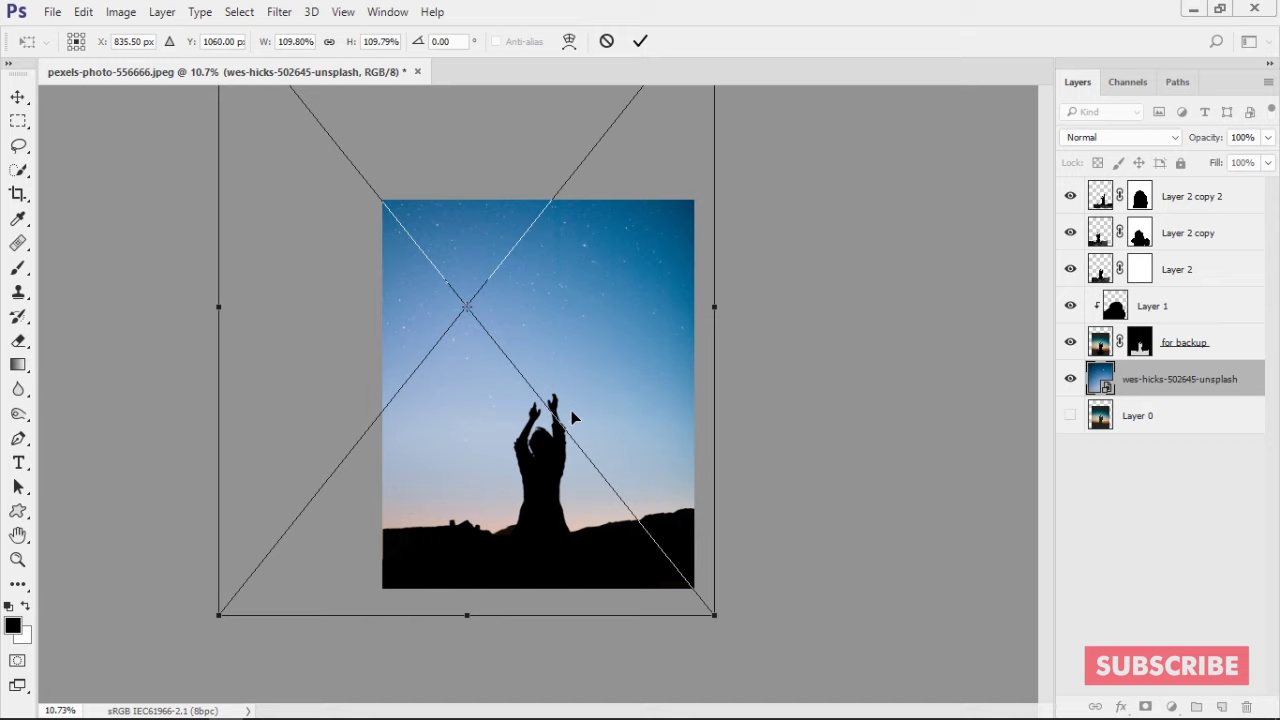
{"action": "key", "text": "b"}
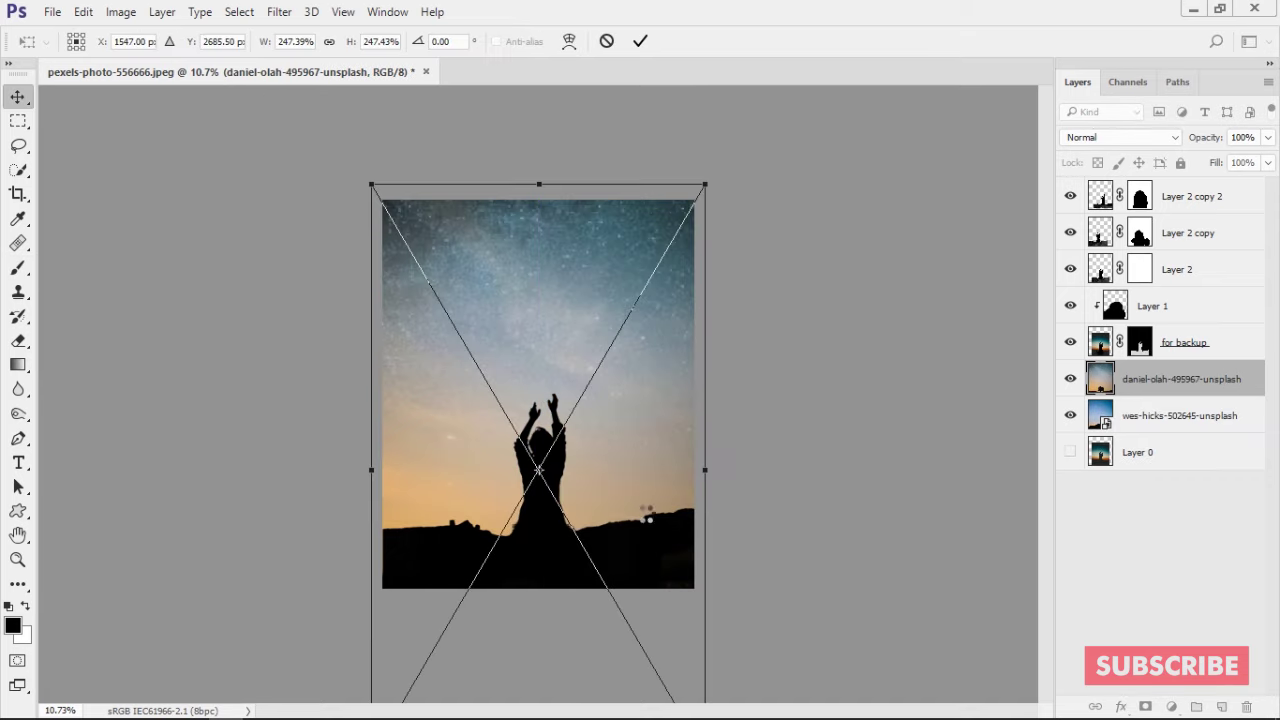
Step: Commit the placed daniel-olah photo and toggle Layer 2 copy 2's visibility to compare
{"action": "key", "text": "Return"}
{"action": "scroll", "coordinate": [560, 357], "scroll_direction": "up", "scroll_amount": 2}
{"action": "scroll", "coordinate": [575, 377], "scroll_direction": "down", "scroll_amount": 1}
{"action": "scroll", "coordinate": [580, 388], "scroll_direction": "down", "scroll_amount": 1}
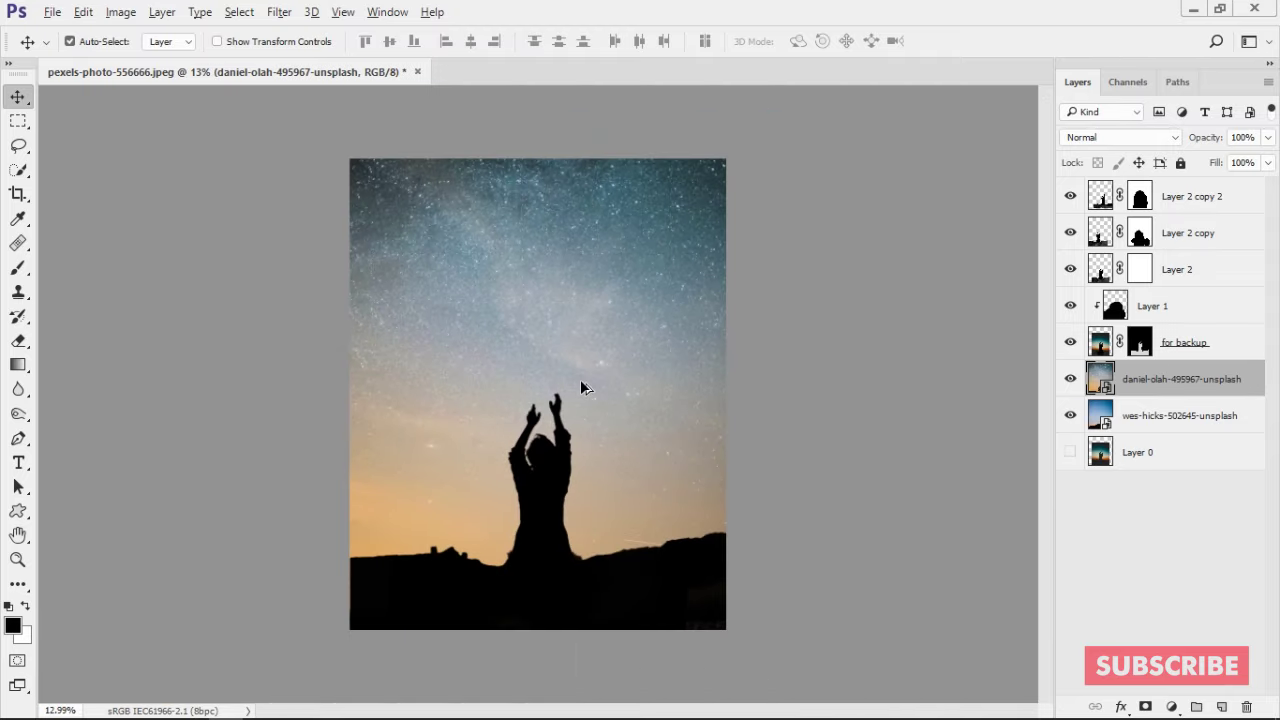
{"action": "scroll", "coordinate": [583, 388], "scroll_direction": "up", "scroll_amount": 2}
{"action": "scroll", "coordinate": [680, 400], "scroll_direction": "down", "scroll_amount": 2}
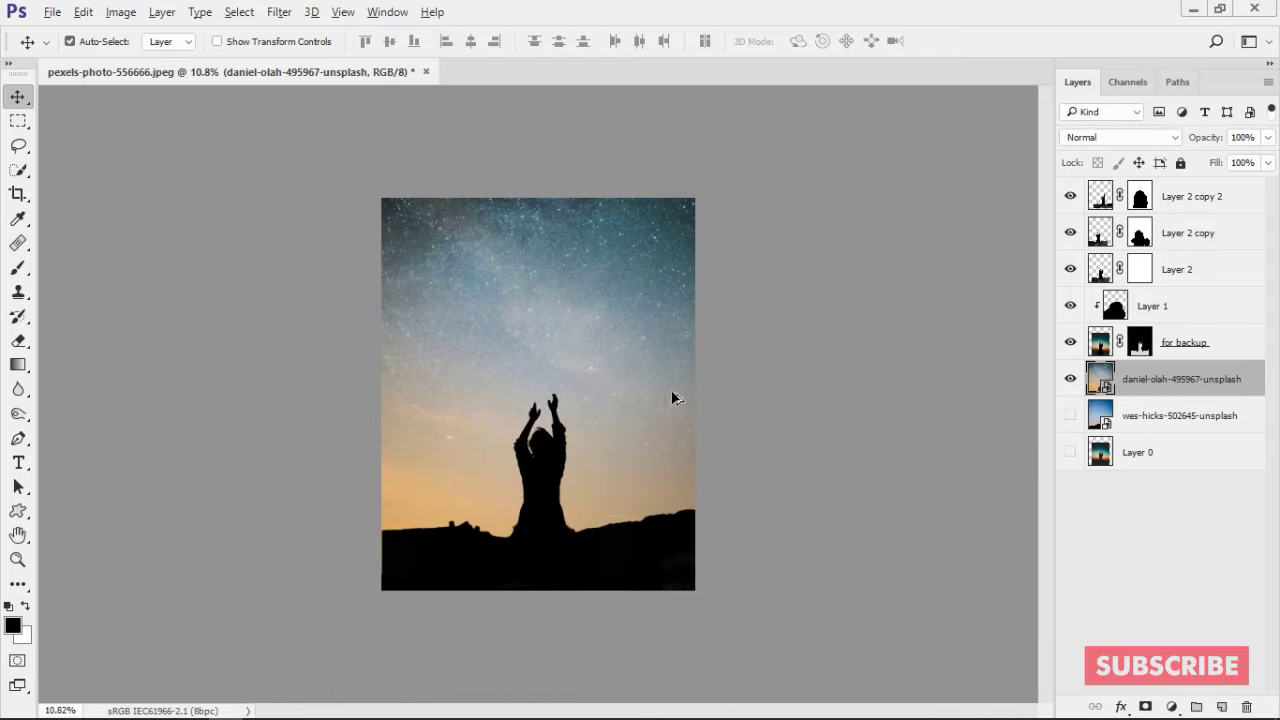
{"action": "scroll", "coordinate": [675, 400], "scroll_direction": "up", "scroll_amount": 2}
{"action": "left_click", "coordinate": [1070, 196]}
{"action": "left_click", "coordinate": [1071, 196]}
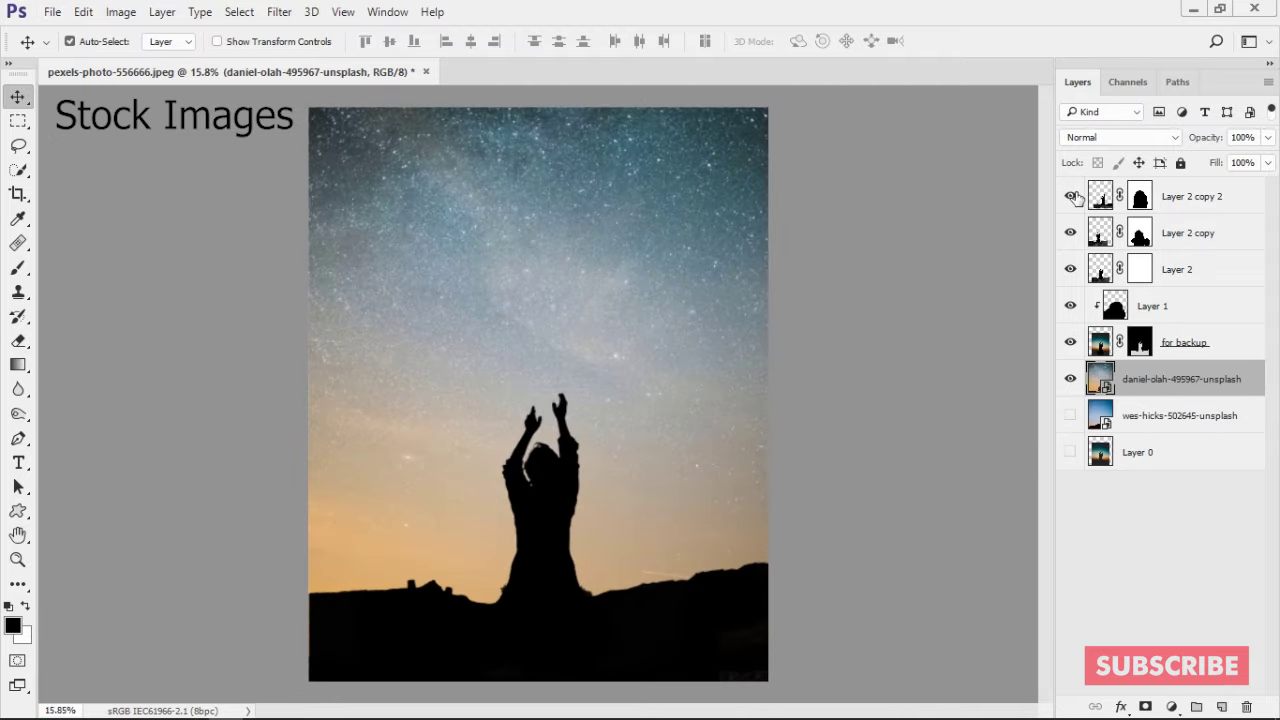
Step: Add an empty Layer 3 above Layer 2 copy 2
{"action": "mouse_move", "coordinate": [1137, 192]}
{"action": "left_mouse_down"}
{"action": "mouse_move", "coordinate": [1105, 200]}
{"action": "mouse_move", "coordinate": [1137, 228]}
{"action": "mouse_move", "coordinate": [1137, 196]}
{"action": "left_mouse_up"}
{"action": "left_click", "coordinate": [1221, 707]}
{"action": "key", "text": "ctrl+d"}
{"action": "scroll", "coordinate": [714, 468], "scroll_direction": "up", "scroll_amount": 3}
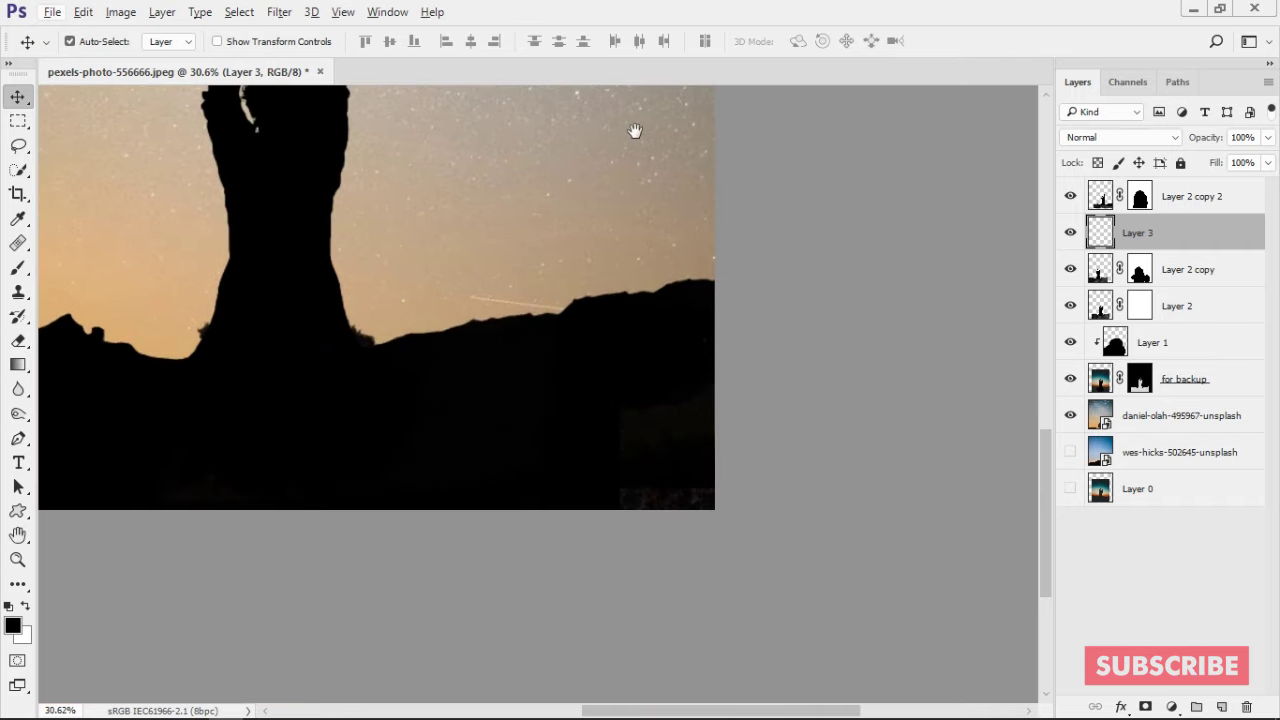
{"action": "key", "text": "b"}
{"action": "scroll", "coordinate": [566, 466], "scroll_direction": "down", "scroll_amount": 1}
{"action": "scroll", "coordinate": [568, 462], "scroll_direction": "down", "scroll_amount": 3}
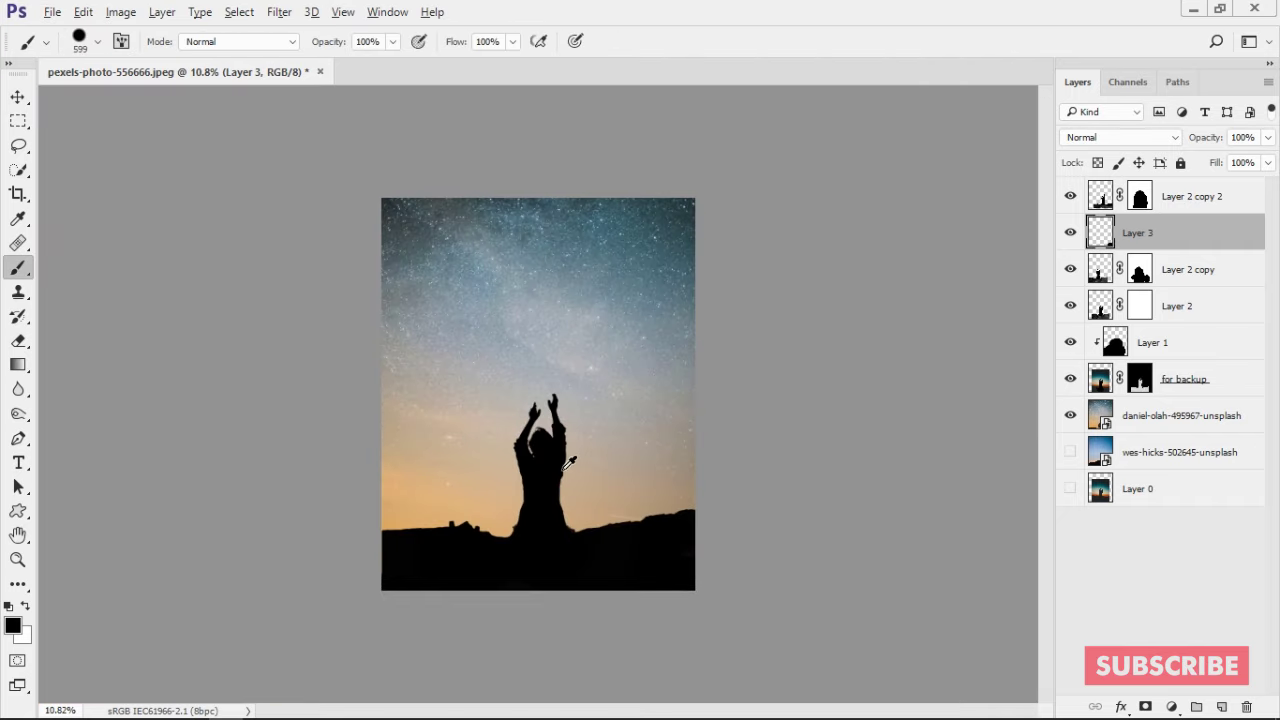
Step: Scale the lucas-gallone sky photo to about 89%, position it, and commit it
{"action": "left_click_drag", "start_coordinate": [701, 133], "coordinate": [857, 91]}
{"action": "left_click_drag", "start_coordinate": [600, 300], "coordinate": [578, 350]}
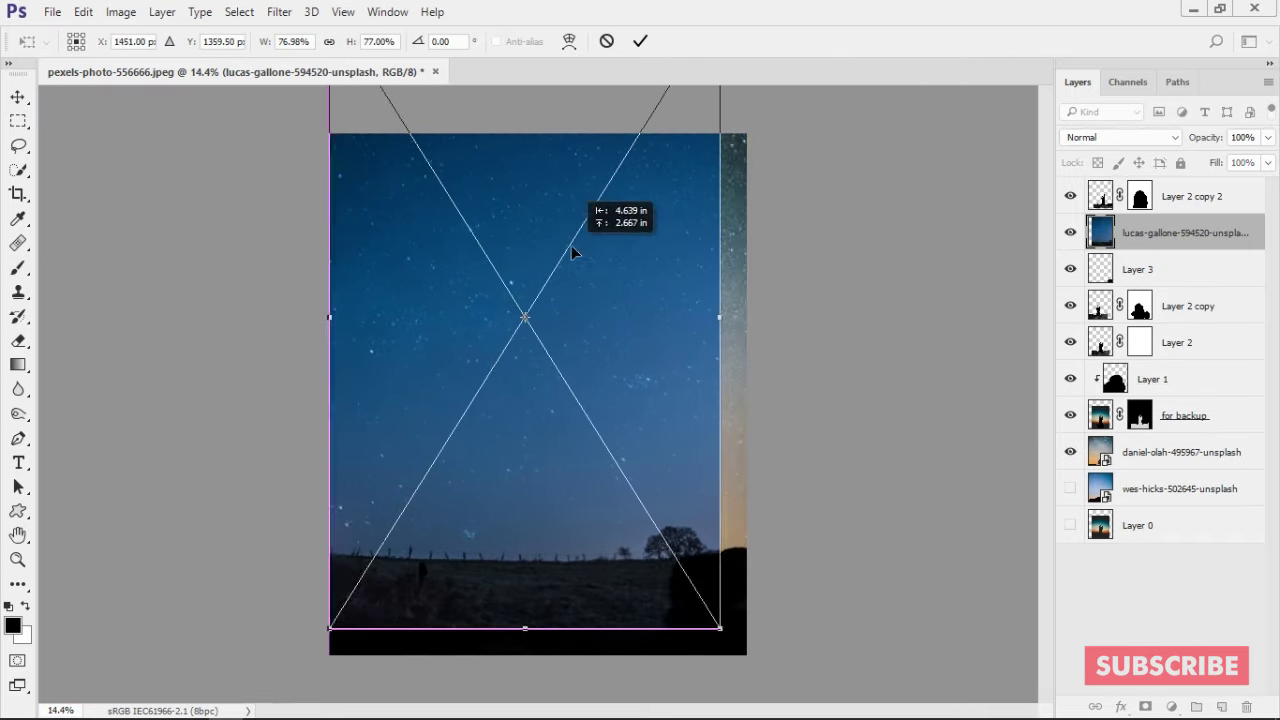
{"action": "scroll", "coordinate": [716, 574], "scroll_direction": "down", "scroll_amount": 2}
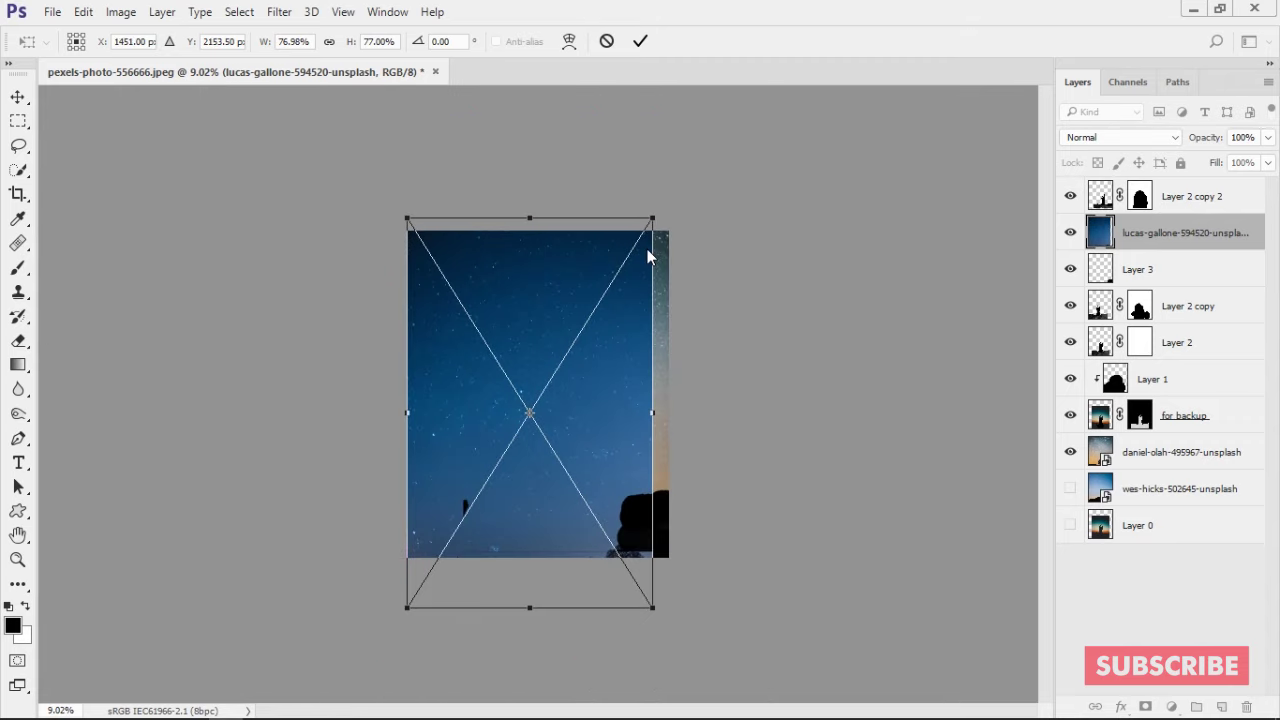
{"action": "left_click_drag", "start_coordinate": [706, 191], "coordinate": [611, 337]}
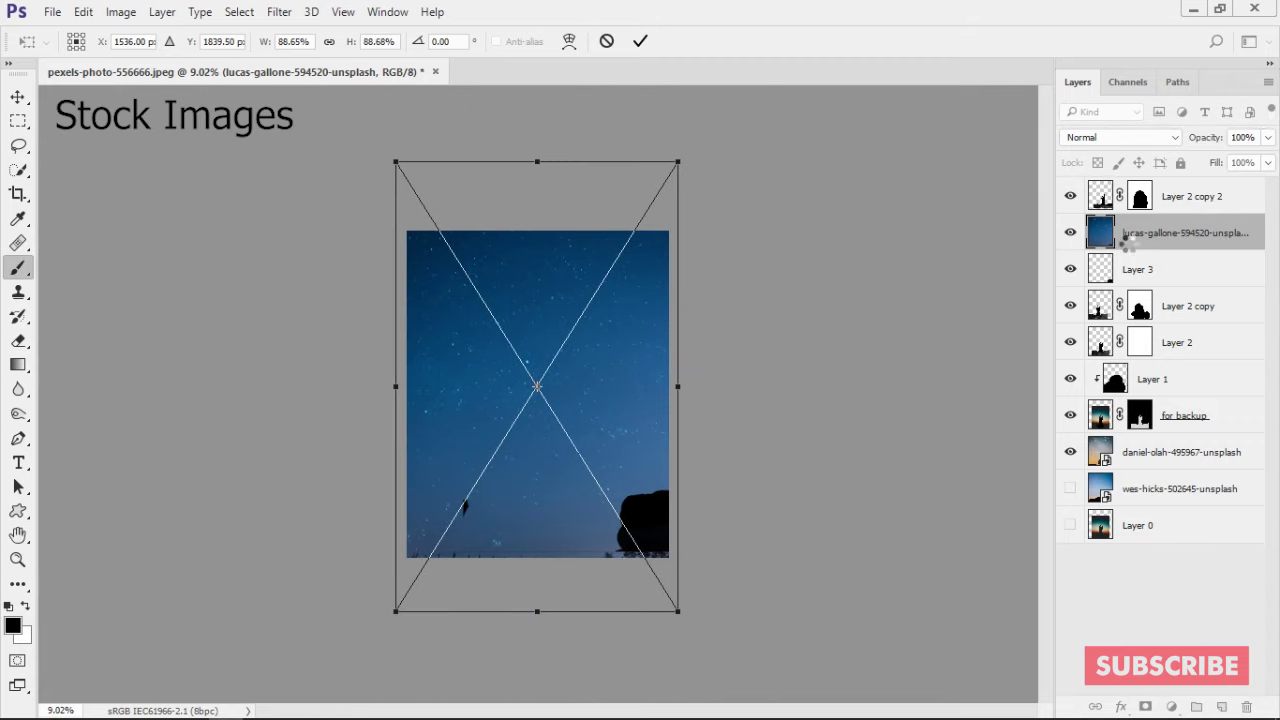
{"action": "key", "text": "ctrl+bracketleft"}
{"action": "key", "text": "ctrl+bracketleft"}
{"action": "key", "text": "ctrl+bracketleft"}
{"action": "scroll", "coordinate": [522, 415], "scroll_direction": "up", "scroll_amount": 3}
{"action": "scroll", "coordinate": [522, 415], "scroll_direction": "down", "scroll_amount": 2}
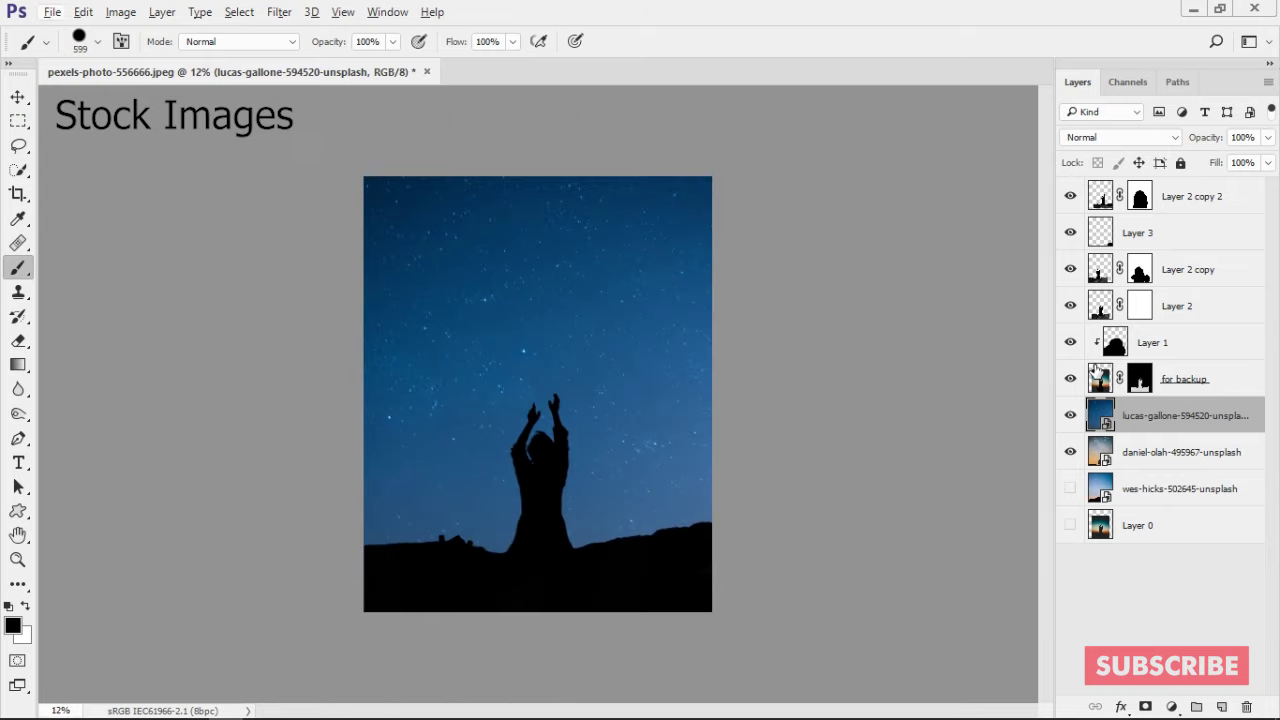
Step: Mask the lucas-gallone layer with black to reveal the orange horizon glow and upper milky way
{"action": "left_click", "coordinate": [1146, 706]}
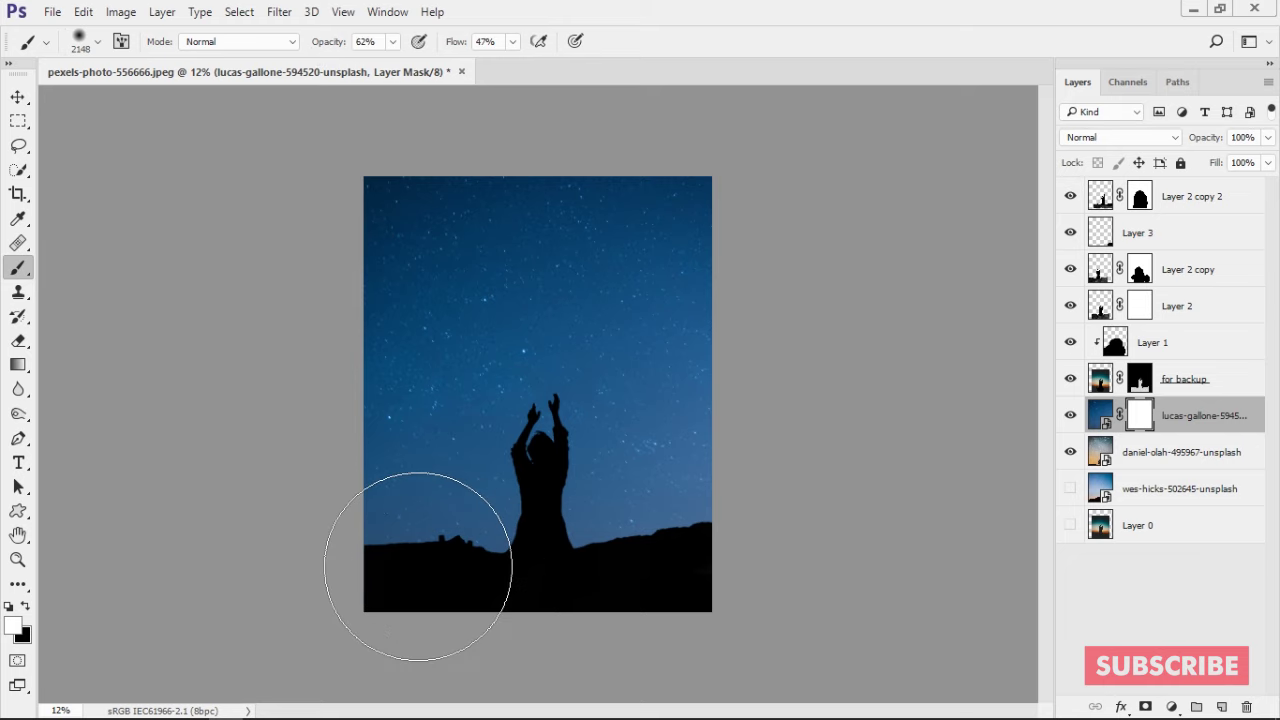
{"action": "key", "text": "x"}
{"action": "left_click_drag", "start_coordinate": [443, 557], "coordinate": [816, 581]}
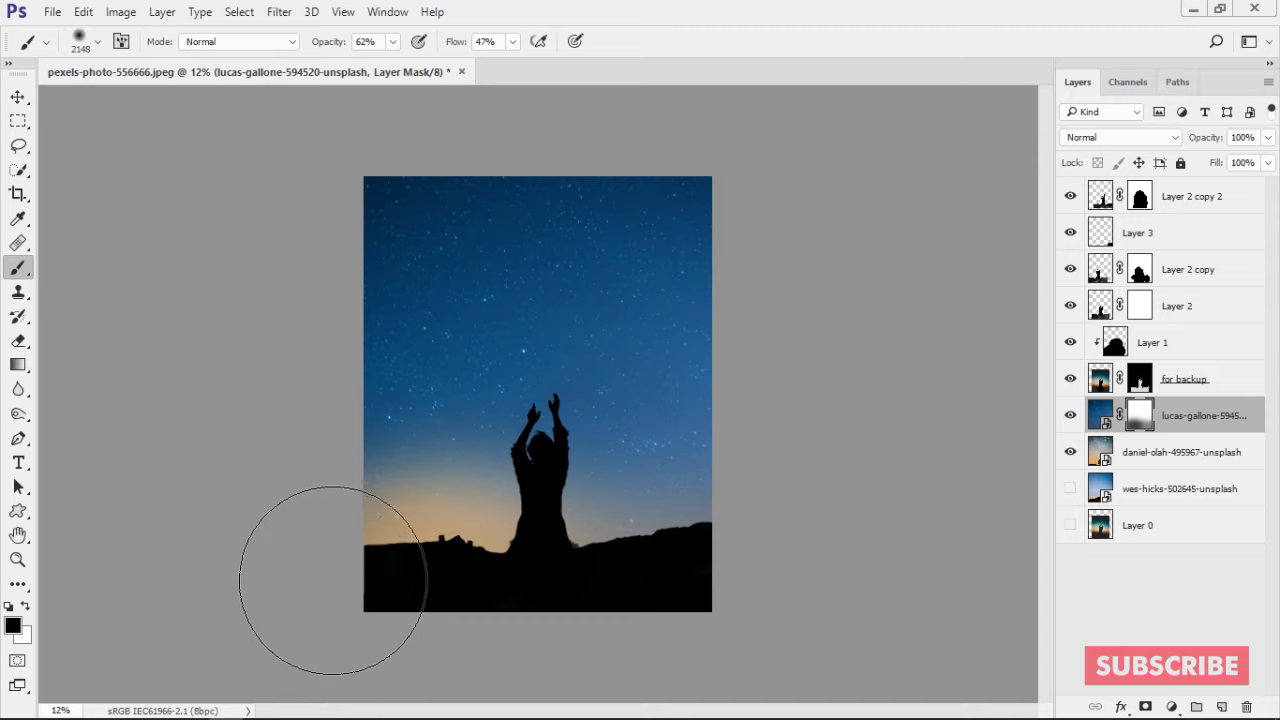
{"action": "mouse_move", "coordinate": [385, 518]}
{"action": "left_mouse_down"}
{"action": "mouse_move", "coordinate": [651, 491]}
{"action": "mouse_move", "coordinate": [171, 491]}
{"action": "mouse_move", "coordinate": [300, 523]}
{"action": "mouse_move", "coordinate": [765, 453]}
{"action": "mouse_move", "coordinate": [671, 486]}
{"action": "mouse_move", "coordinate": [806, 509]}
{"action": "mouse_move", "coordinate": [428, 428]}
{"action": "mouse_move", "coordinate": [456, 409]}
{"action": "left_mouse_up"}
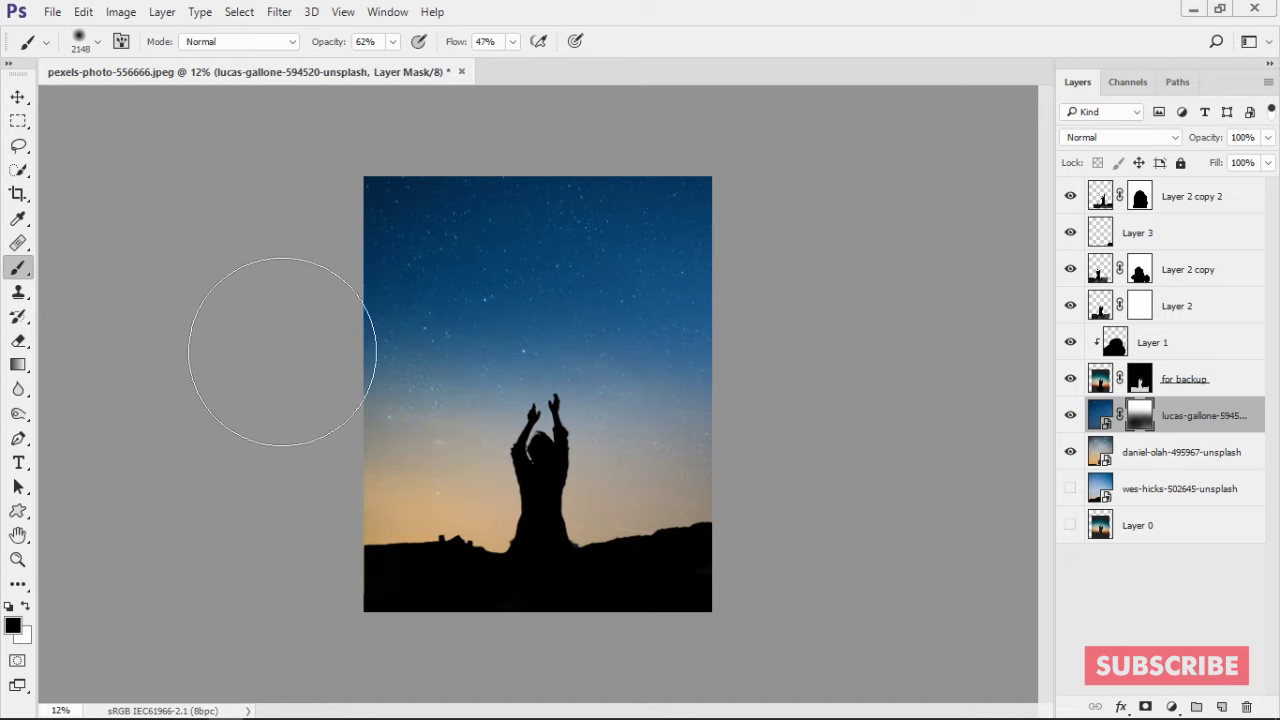
{"action": "left_click_drag", "start_coordinate": [286, 337], "coordinate": [543, 251]}
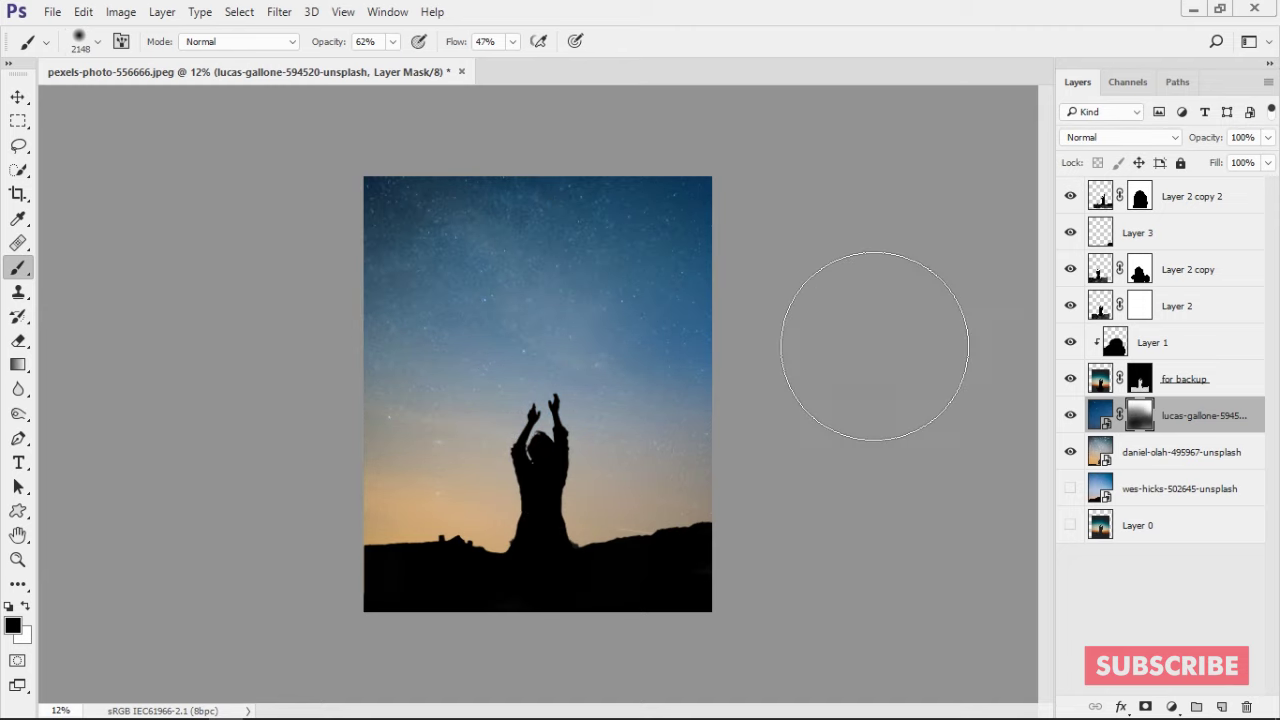
{"action": "scroll", "coordinate": [608, 410], "scroll_direction": "down", "scroll_amount": 1}
{"action": "scroll", "coordinate": [608, 410], "scroll_direction": "up", "scroll_amount": 1}
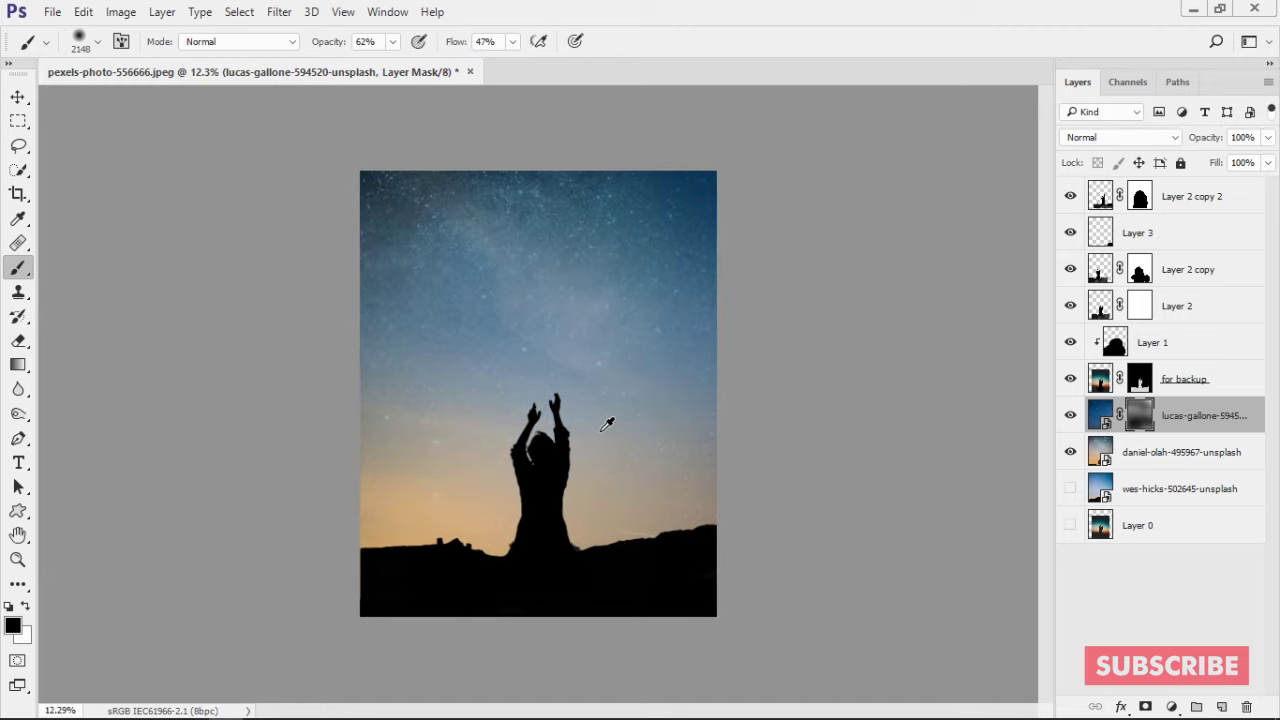
{"action": "scroll", "coordinate": [606, 415], "scroll_direction": "up", "scroll_amount": 1}
{"action": "scroll", "coordinate": [604, 424], "scroll_direction": "up", "scroll_amount": 1}
{"action": "scroll", "coordinate": [604, 424], "scroll_direction": "down", "scroll_amount": 1}
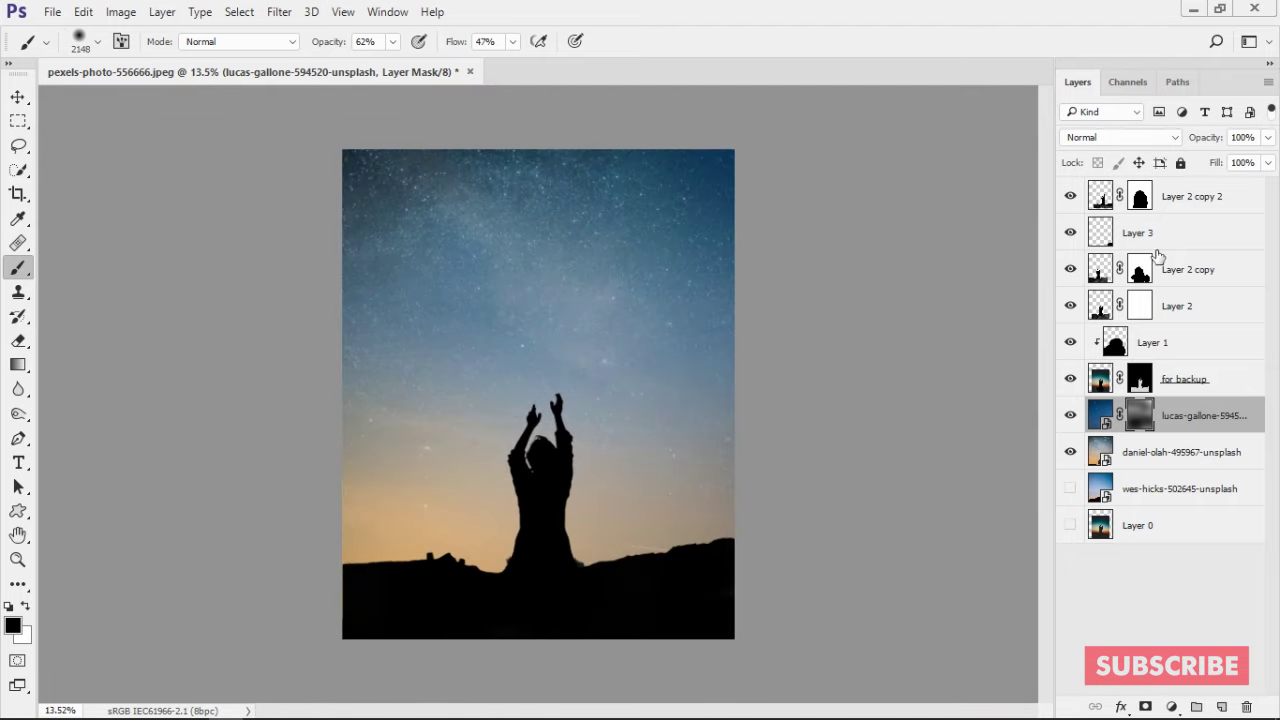
Step: Scale the astronomy-colors-dark photo over the canvas and move it below lucas-gallone
{"action": "left_click_drag", "start_coordinate": [1168, 311], "coordinate": [1168, 311]}
{"action": "left_click_drag", "start_coordinate": [345, 640], "coordinate": [306, 663]}
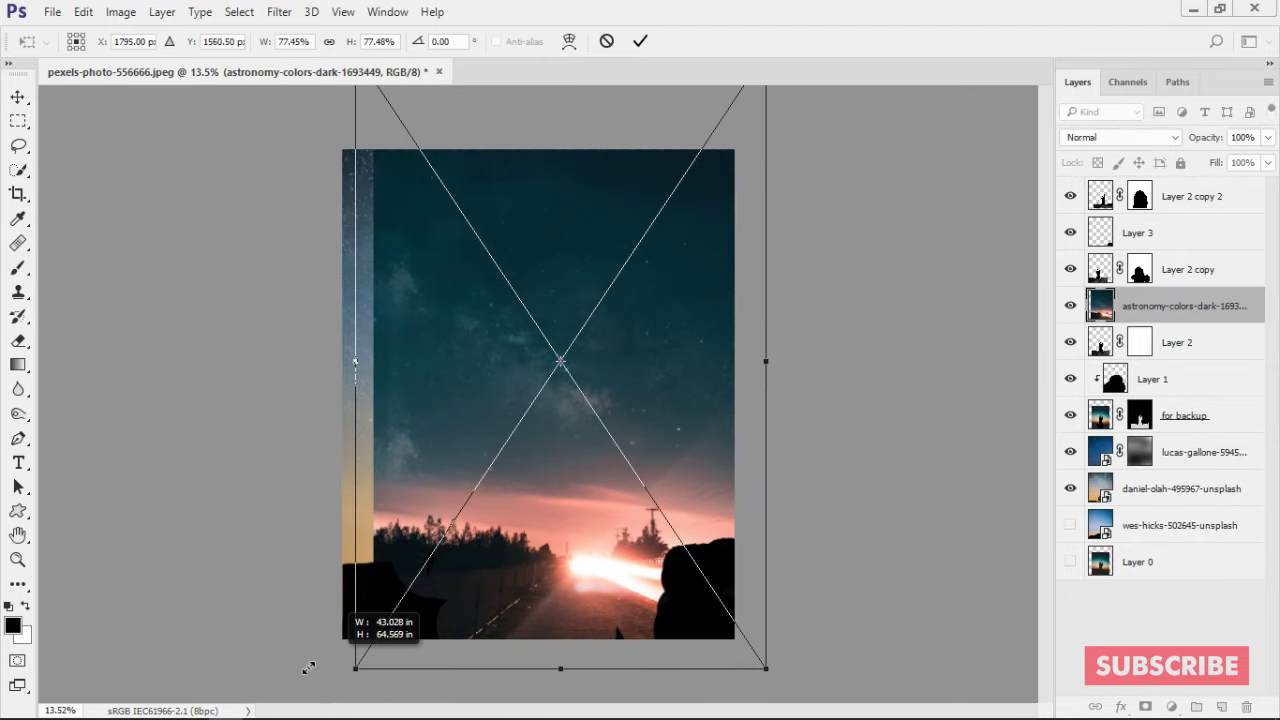
{"action": "mouse_move", "coordinate": [520, 500]}
{"action": "left_mouse_down"}
{"action": "mouse_move", "coordinate": [485, 585]}
{"action": "mouse_move", "coordinate": [500, 591]}
{"action": "left_mouse_up"}
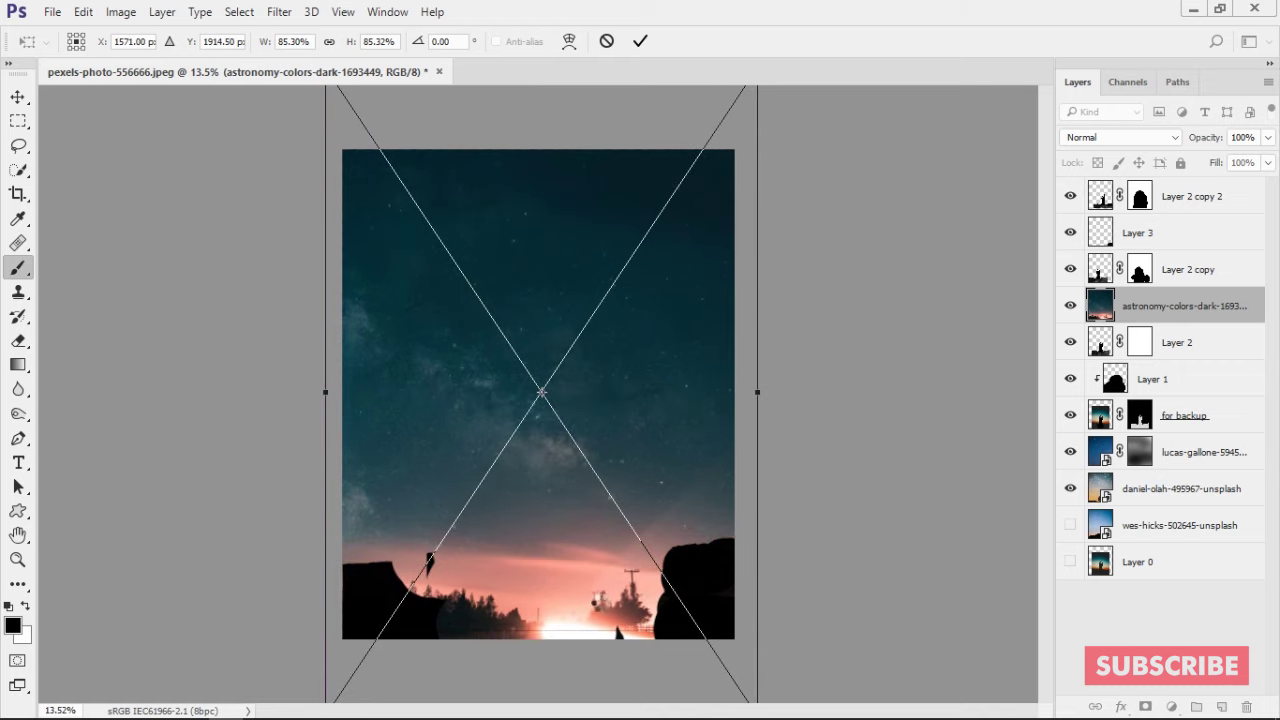
{"action": "left_click_drag", "start_coordinate": [1185, 307], "coordinate": [1135, 476]}
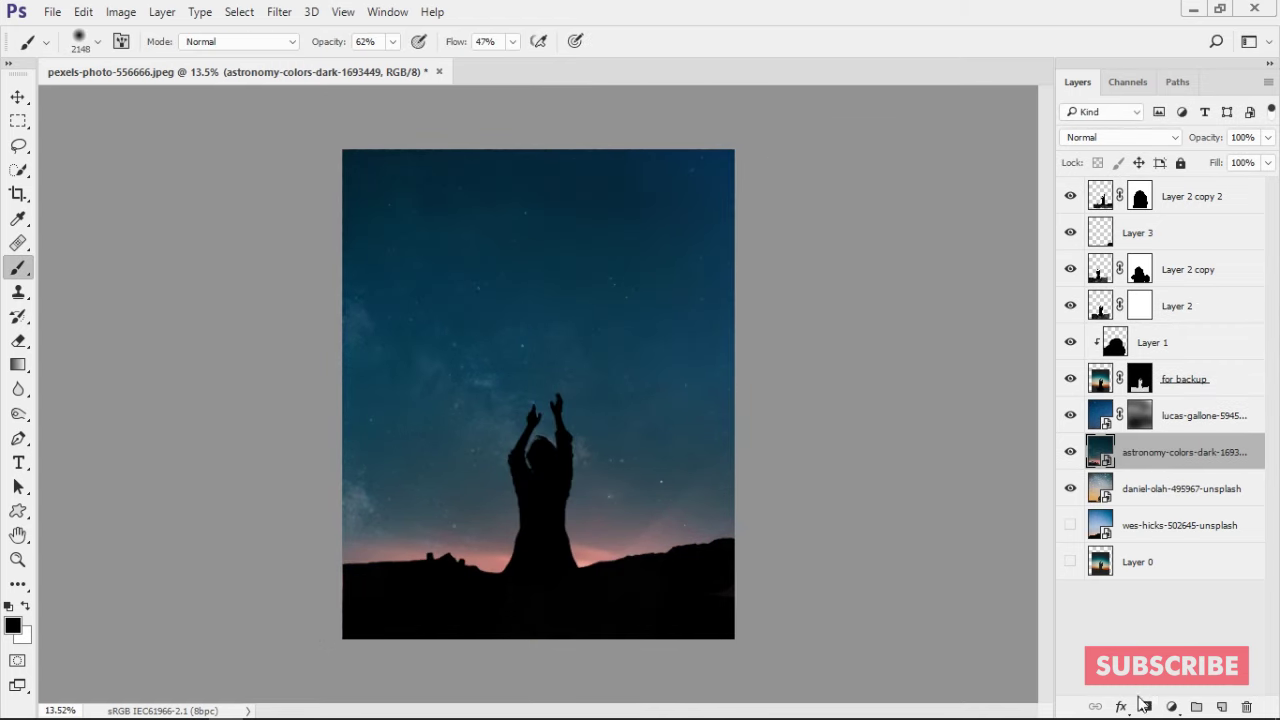
Step: Mask the astronomy layer near the right hills and toggle lucas-gallone to compare
{"action": "left_click", "coordinate": [1145, 706]}
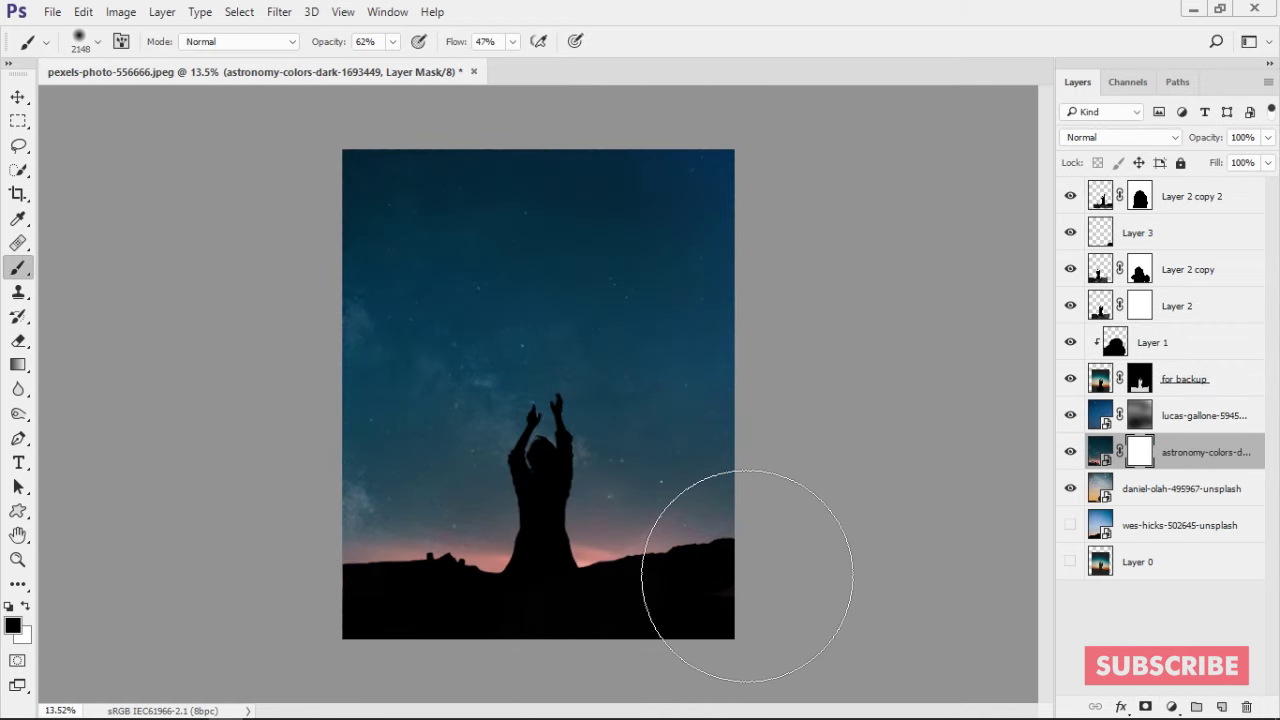
{"action": "left_click_drag", "start_coordinate": [747, 575], "coordinate": [766, 586]}
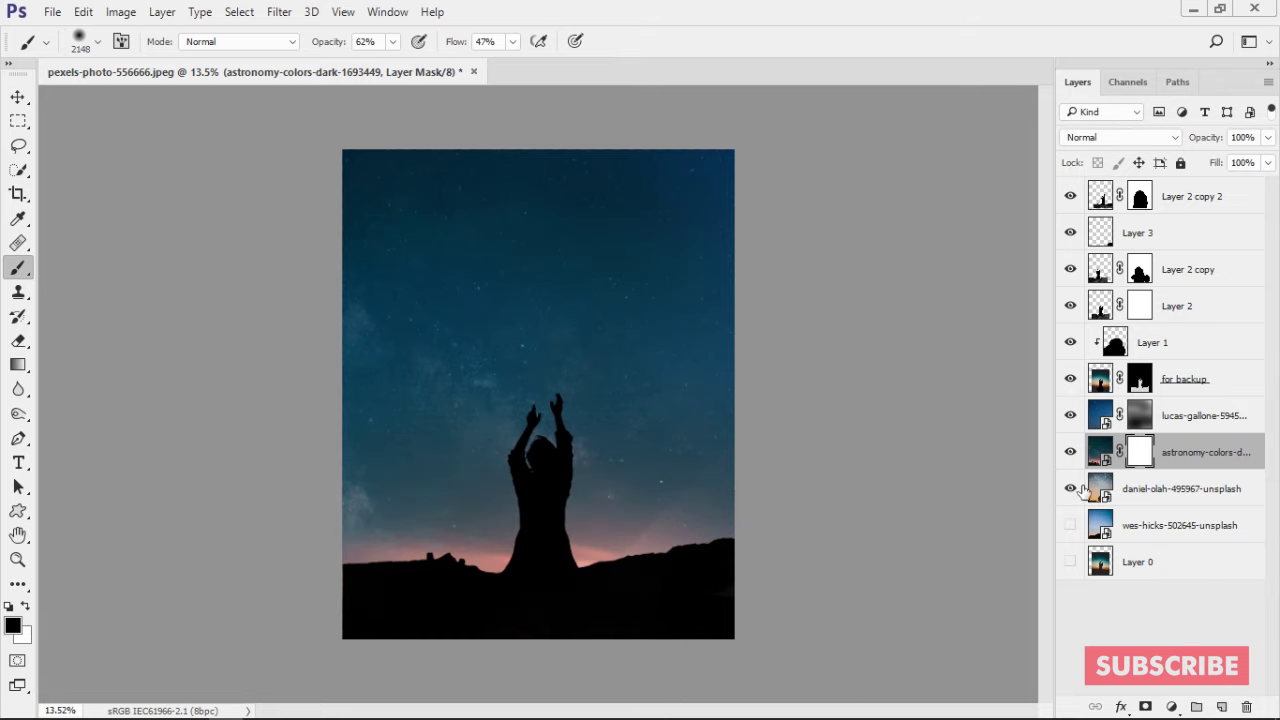
{"action": "left_click", "coordinate": [1070, 415]}
{"action": "left_click", "coordinate": [1070, 415]}
{"action": "left_click", "coordinate": [1070, 415]}
{"action": "left_click", "coordinate": [1070, 415]}
Step: Restack the nebula layer and check the 'for backup' mask in grayscale
{"action": "scroll", "coordinate": [649, 483], "scroll_direction": "up", "scroll_amount": 1}
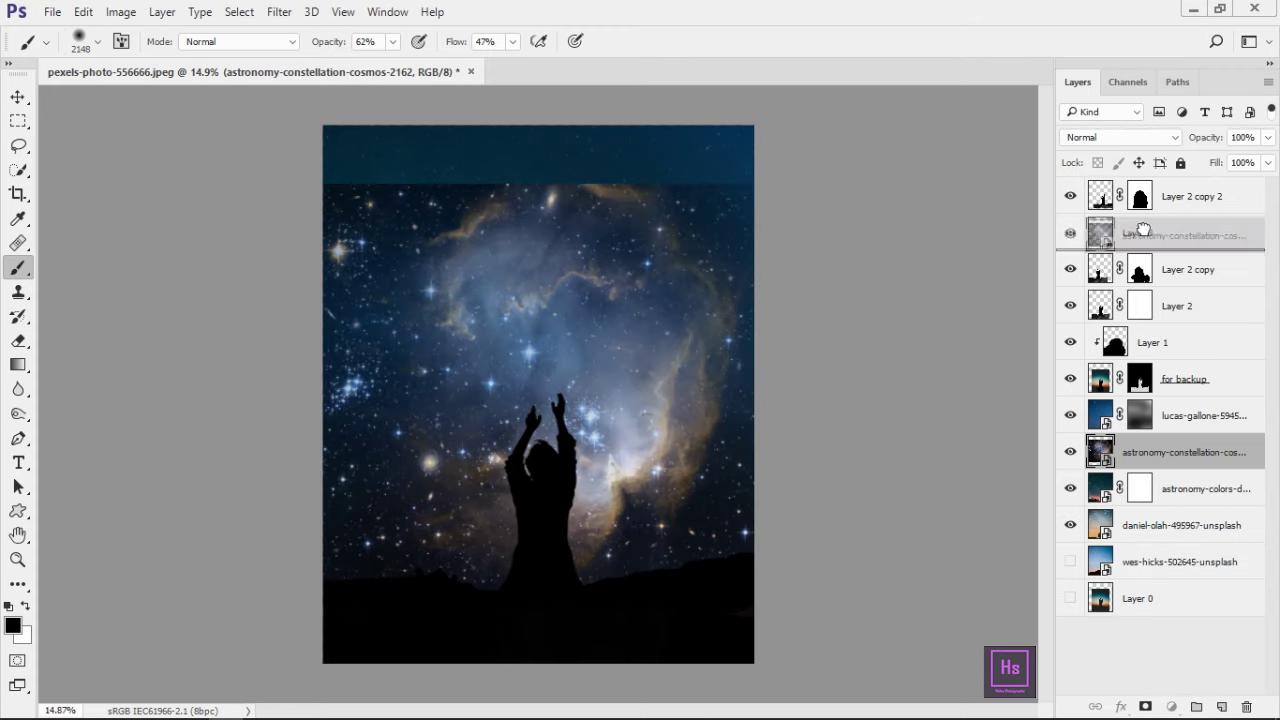
{"action": "left_click_drag", "start_coordinate": [1143, 456], "coordinate": [1150, 186]}
{"action": "key", "text": "ctrl+alt+g"}
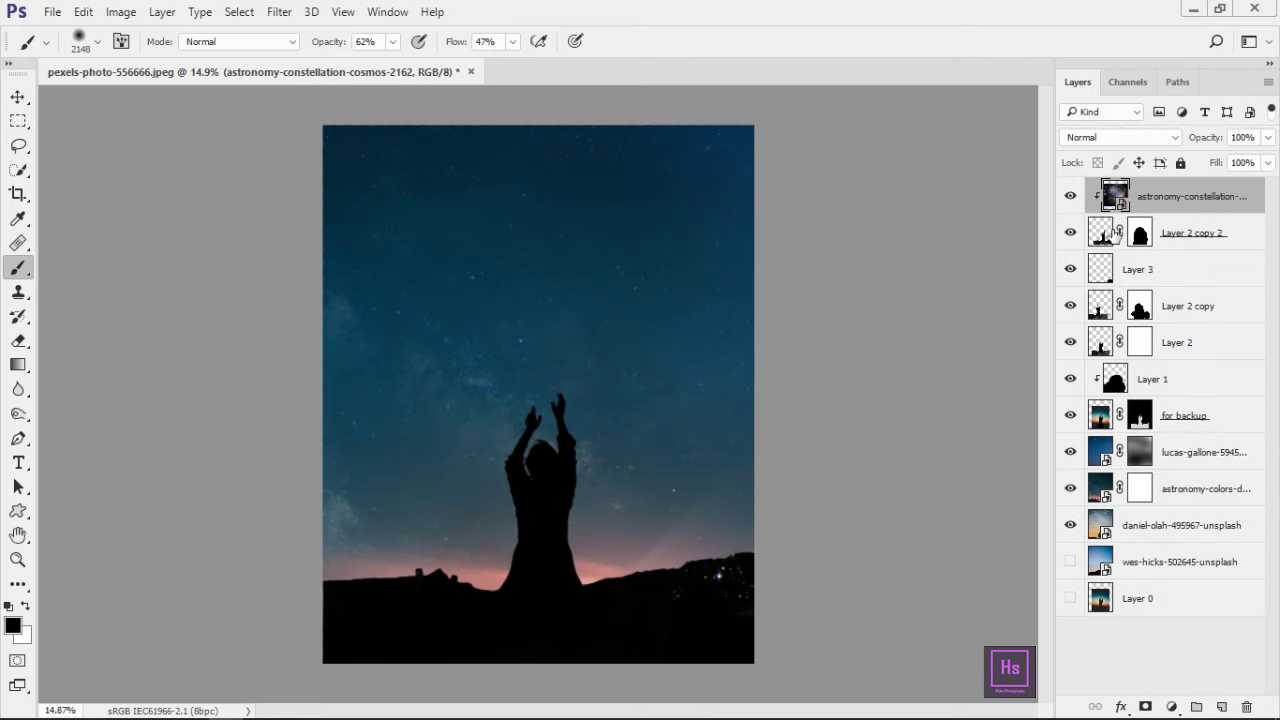
{"action": "left_click_drag", "start_coordinate": [1155, 205], "coordinate": [1166, 400]}
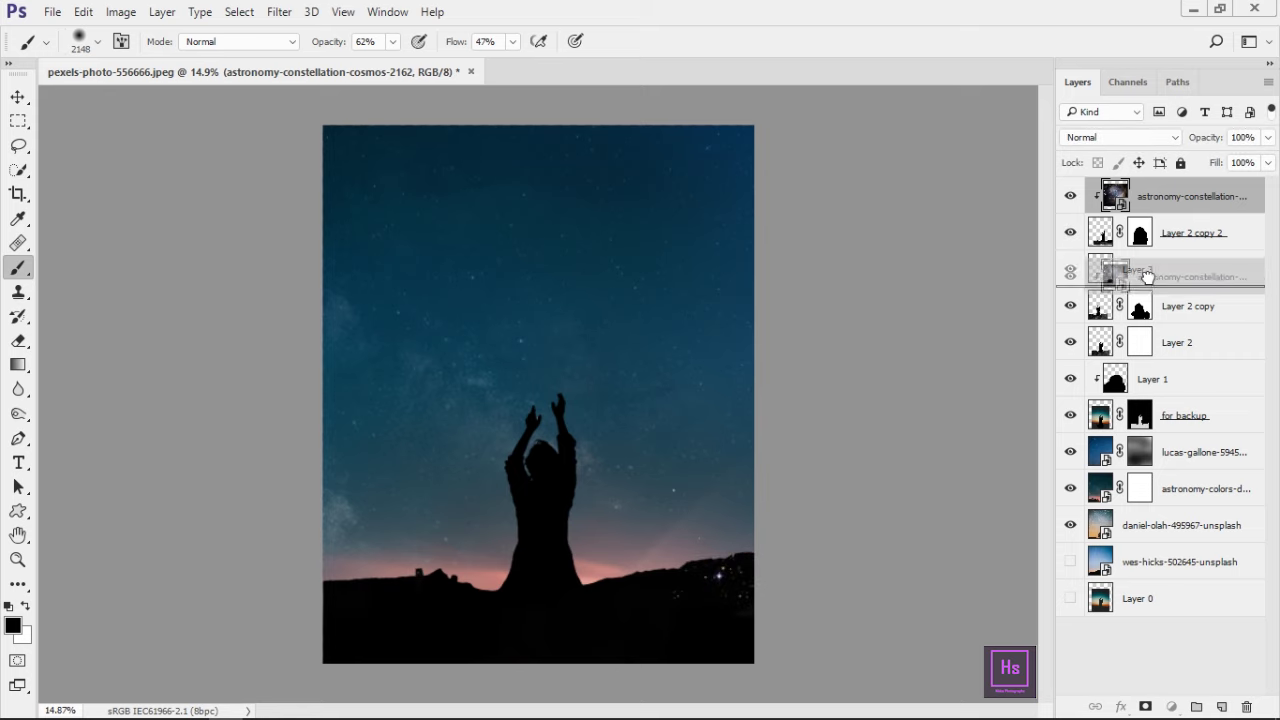
{"action": "left_click", "coordinate": [1140, 412], "text": "alt"}
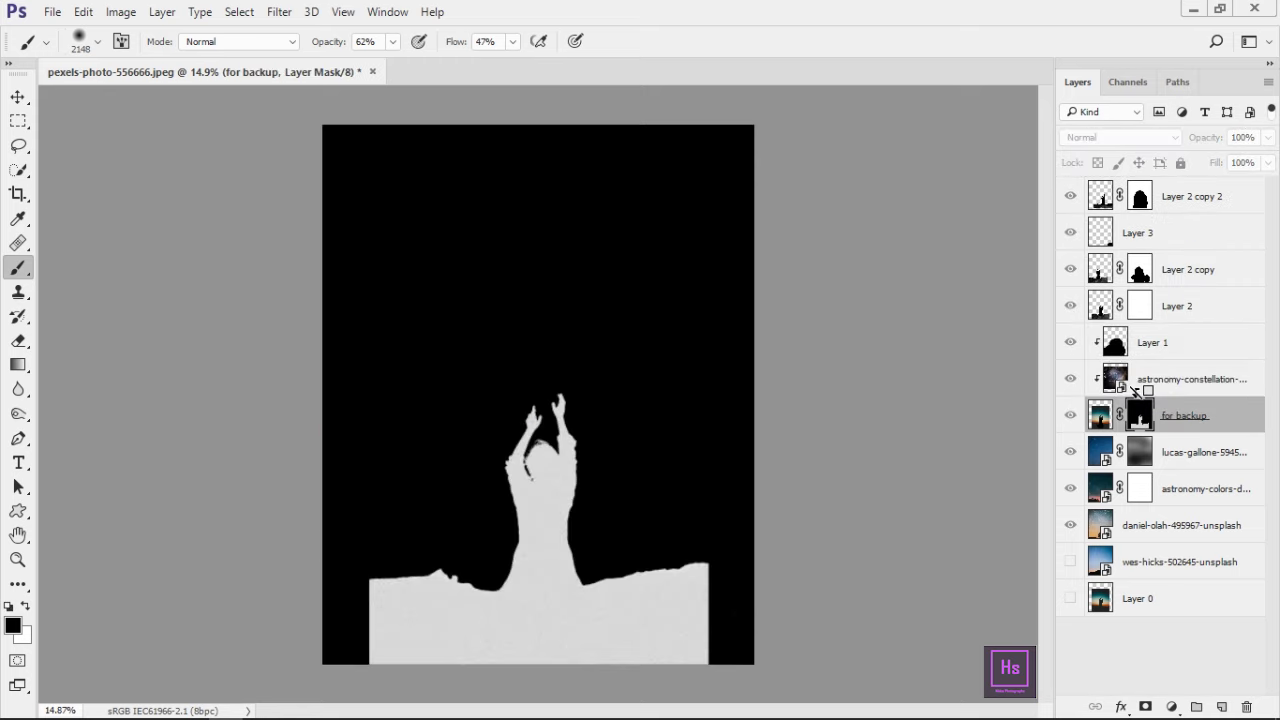
{"action": "left_click", "coordinate": [1160, 392], "text": "alt"}
{"action": "left_click", "coordinate": [1143, 416], "text": "alt"}
{"action": "key", "text": "ctrl+alt+z"}
{"action": "key", "text": "ctrl+alt+z"}
{"action": "key", "text": "ctrl+alt+z"}
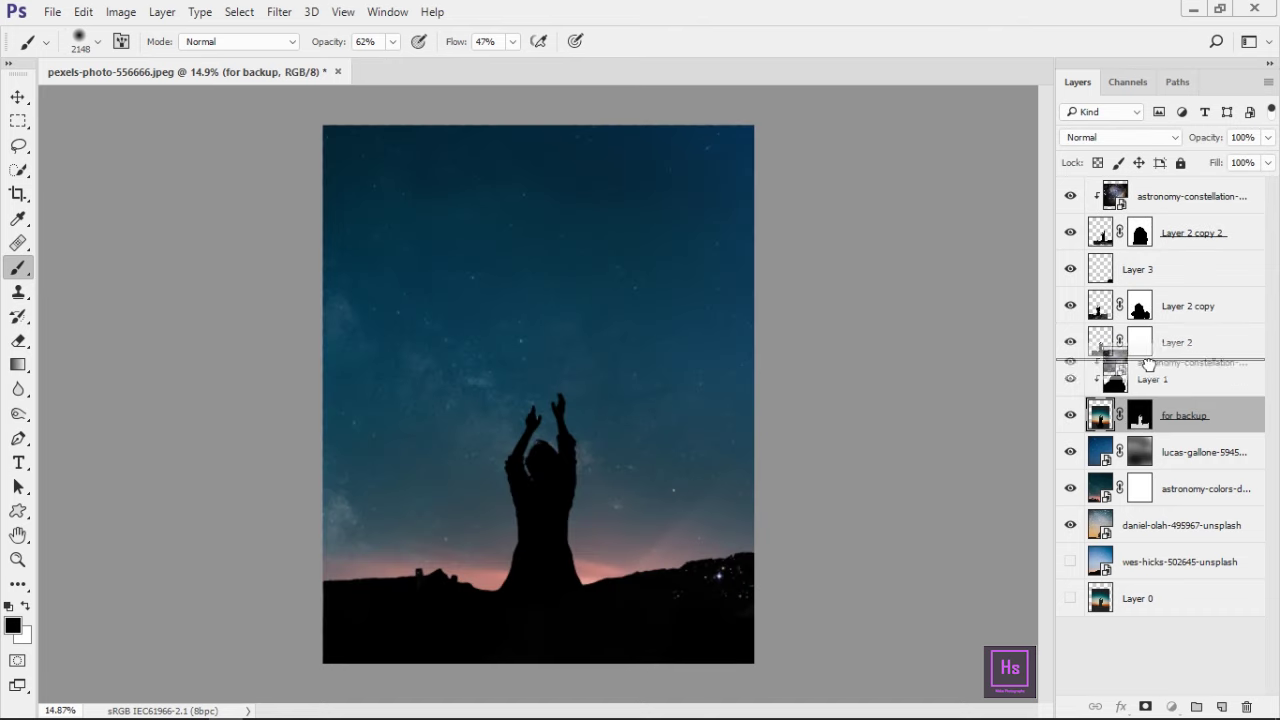
Step: Place the nebula above Layer 2, test clipping and nudging it, then release the clip
{"action": "mouse_move", "coordinate": [1145, 203]}
{"action": "left_mouse_down"}
{"action": "mouse_move", "coordinate": [1140, 360]}
{"action": "mouse_move", "coordinate": [1115, 305]}
{"action": "left_mouse_up"}
{"action": "left_click", "coordinate": [1158, 358], "text": "alt"}
{"action": "left_click", "coordinate": [1113, 324], "text": "alt"}
{"action": "scroll", "coordinate": [646, 587], "scroll_direction": "up", "scroll_amount": 2}
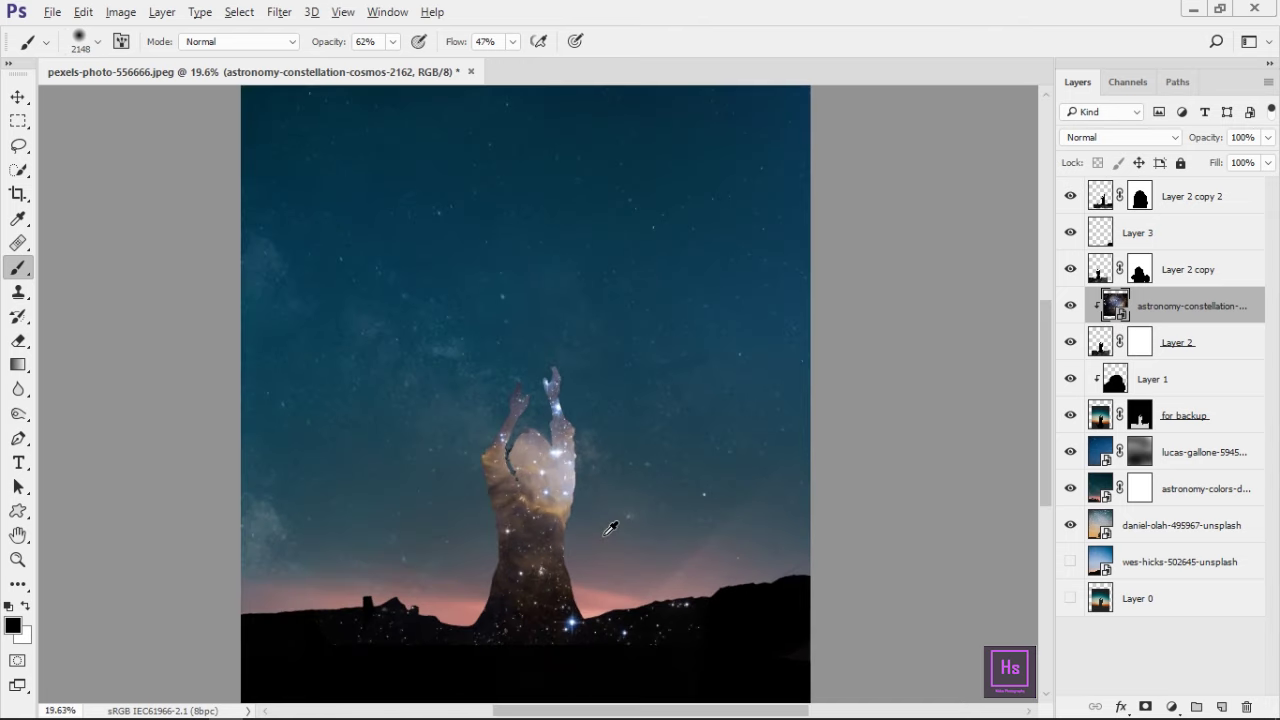
{"action": "scroll", "coordinate": [608, 523], "scroll_direction": "up", "scroll_amount": 1}
{"action": "key", "text": "v"}
{"action": "mouse_move", "coordinate": [580, 429]}
{"action": "left_mouse_down"}
{"action": "mouse_move", "coordinate": [514, 556]}
{"action": "mouse_move", "coordinate": [617, 578]}
{"action": "left_mouse_up"}
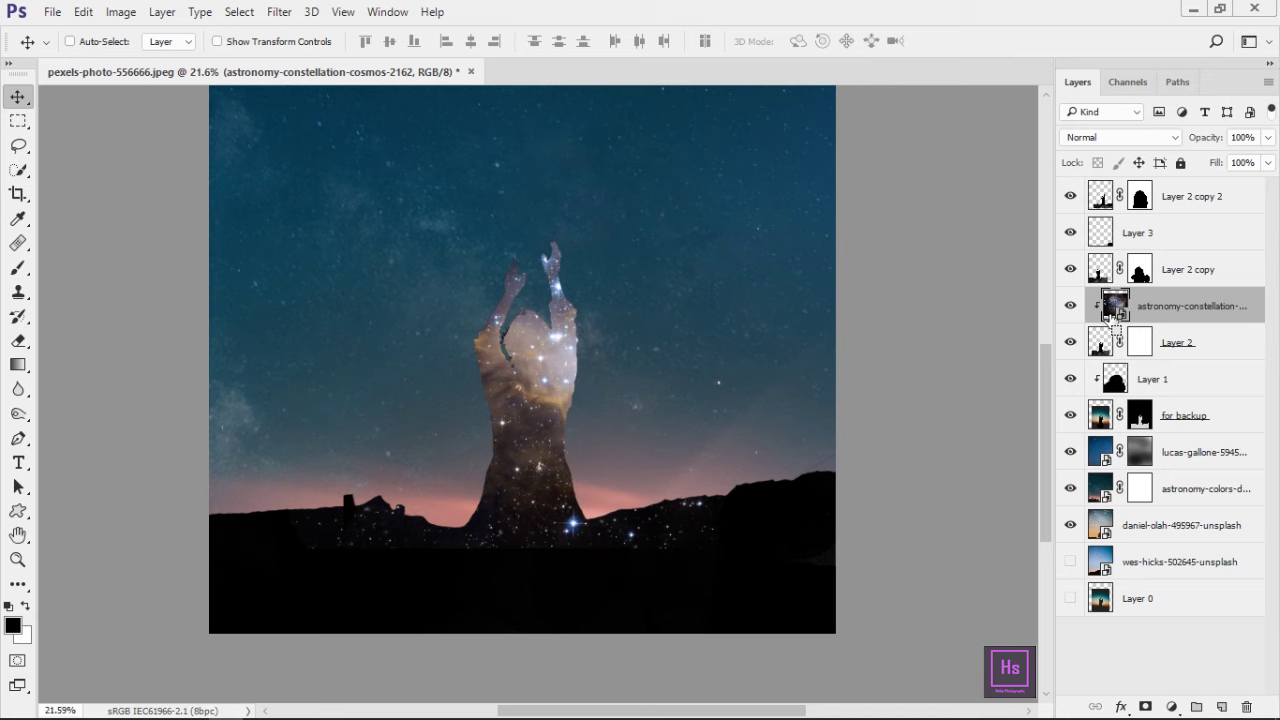
{"action": "left_click", "coordinate": [1113, 321], "text": "alt"}
{"action": "left_click", "coordinate": [1222, 386]}
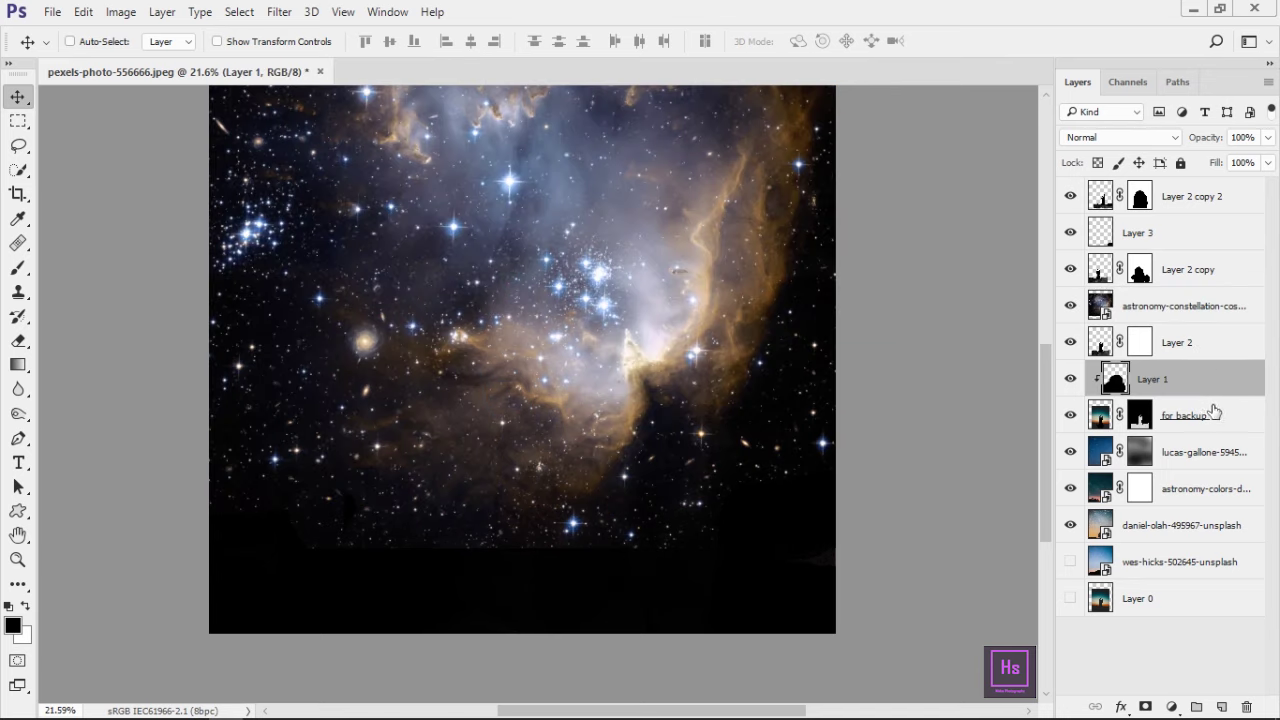
Step: Group the silhouette layers, from 'for backup' up to Layer 2 copy 2, into Group 1
{"action": "left_click", "coordinate": [1213, 411], "text": "shift"}
{"action": "left_click", "coordinate": [1215, 342], "text": "shift"}
{"action": "left_click", "coordinate": [1215, 305], "text": "shift"}
{"action": "left_click", "coordinate": [1213, 269], "text": "shift"}
{"action": "left_click", "coordinate": [1208, 232], "text": "shift"}
{"action": "left_click", "coordinate": [1190, 198], "text": "shift"}
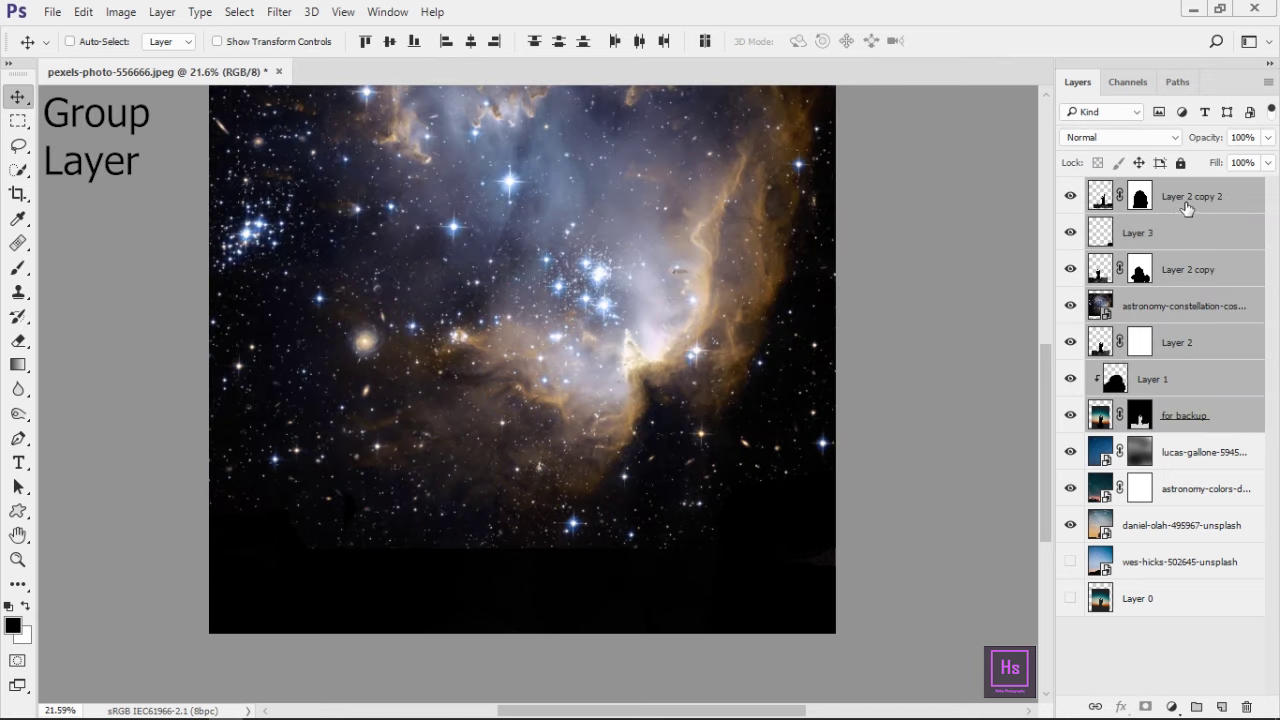
{"action": "key", "text": "ctrl+g"}
{"action": "left_click", "coordinate": [1090, 188]}
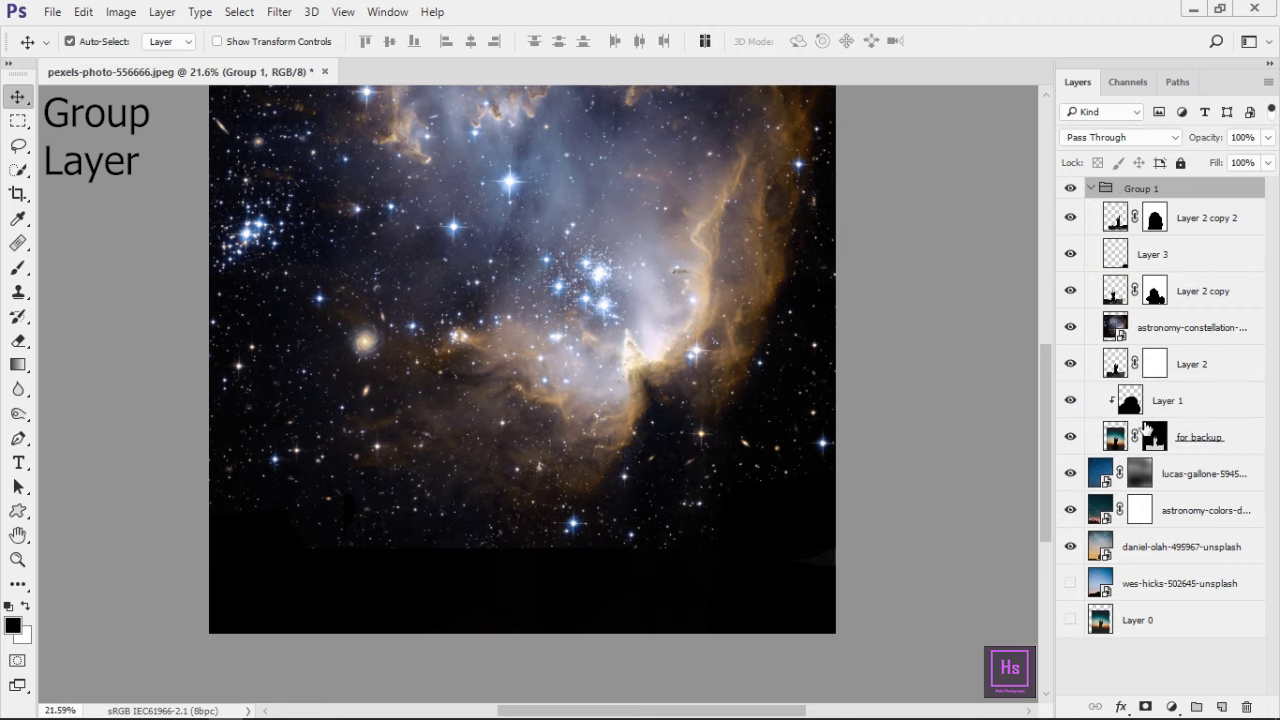
Step: Clip the astronomy nebula to Group 1, then reposition it and enlarge it to about 95%
{"action": "left_click_drag", "start_coordinate": [1172, 330], "coordinate": [1157, 192]}
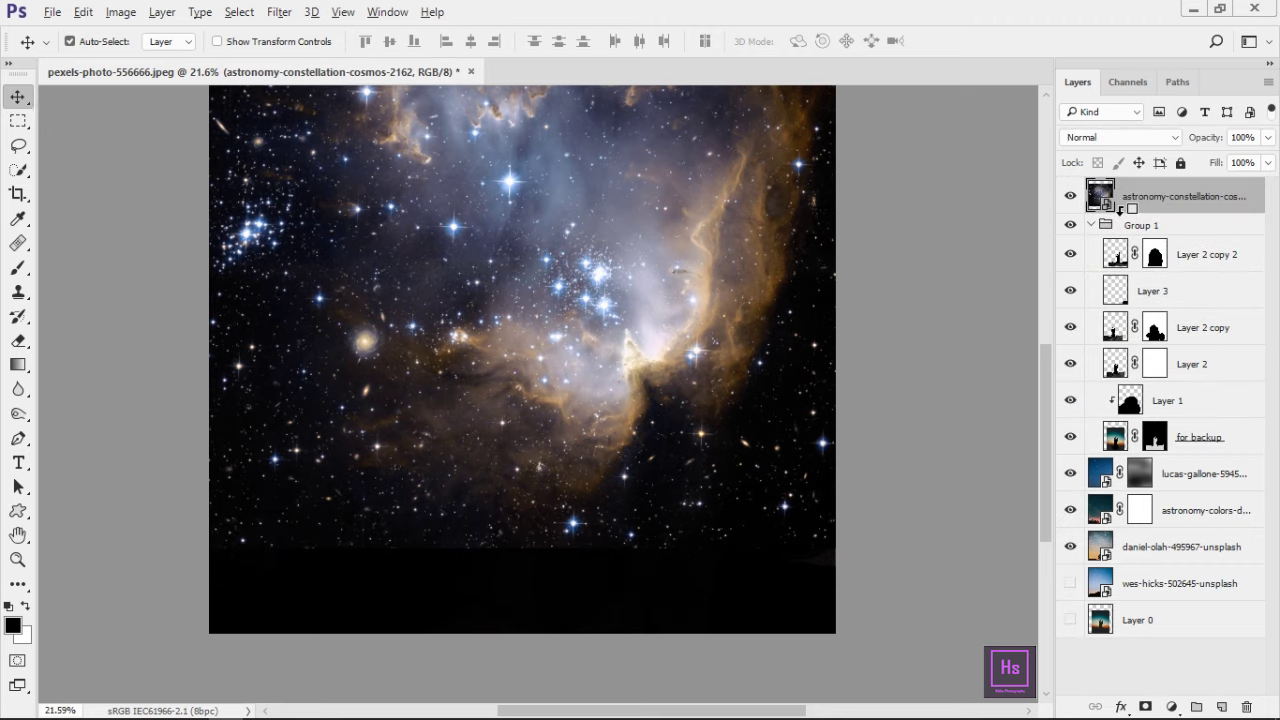
{"action": "left_click", "coordinate": [1120, 210], "text": "alt"}
{"action": "left_click", "coordinate": [1090, 224]}
{"action": "scroll", "coordinate": [757, 488], "scroll_direction": "down", "scroll_amount": 3}
{"action": "mouse_move", "coordinate": [590, 560]}
{"action": "left_mouse_down"}
{"action": "mouse_move", "coordinate": [519, 672]}
{"action": "mouse_move", "coordinate": [574, 651]}
{"action": "left_mouse_up"}
{"action": "key", "text": "ctrl+t"}
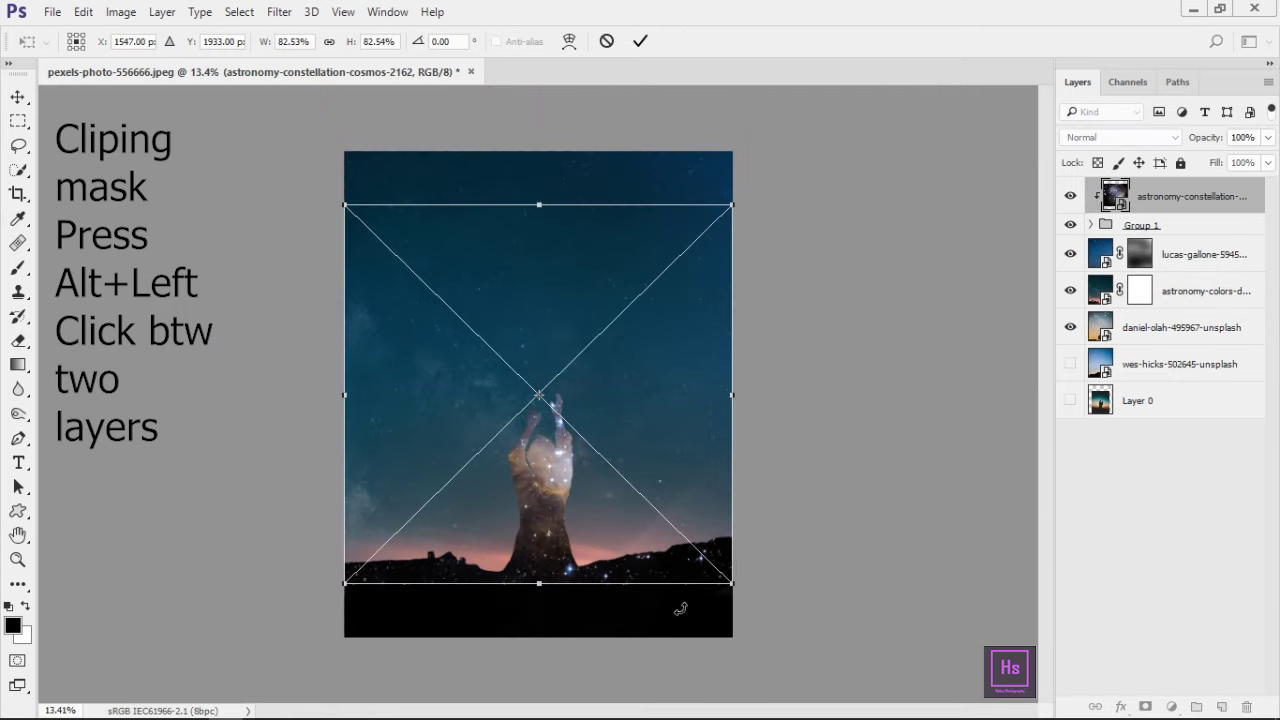
{"action": "left_click_drag", "start_coordinate": [731, 580], "coordinate": [793, 650]}
{"action": "mouse_move", "coordinate": [647, 650]}
{"action": "left_mouse_down"}
{"action": "mouse_move", "coordinate": [673, 468]}
{"action": "mouse_move", "coordinate": [652, 443]}
{"action": "left_mouse_up"}
{"action": "key", "text": "Return"}
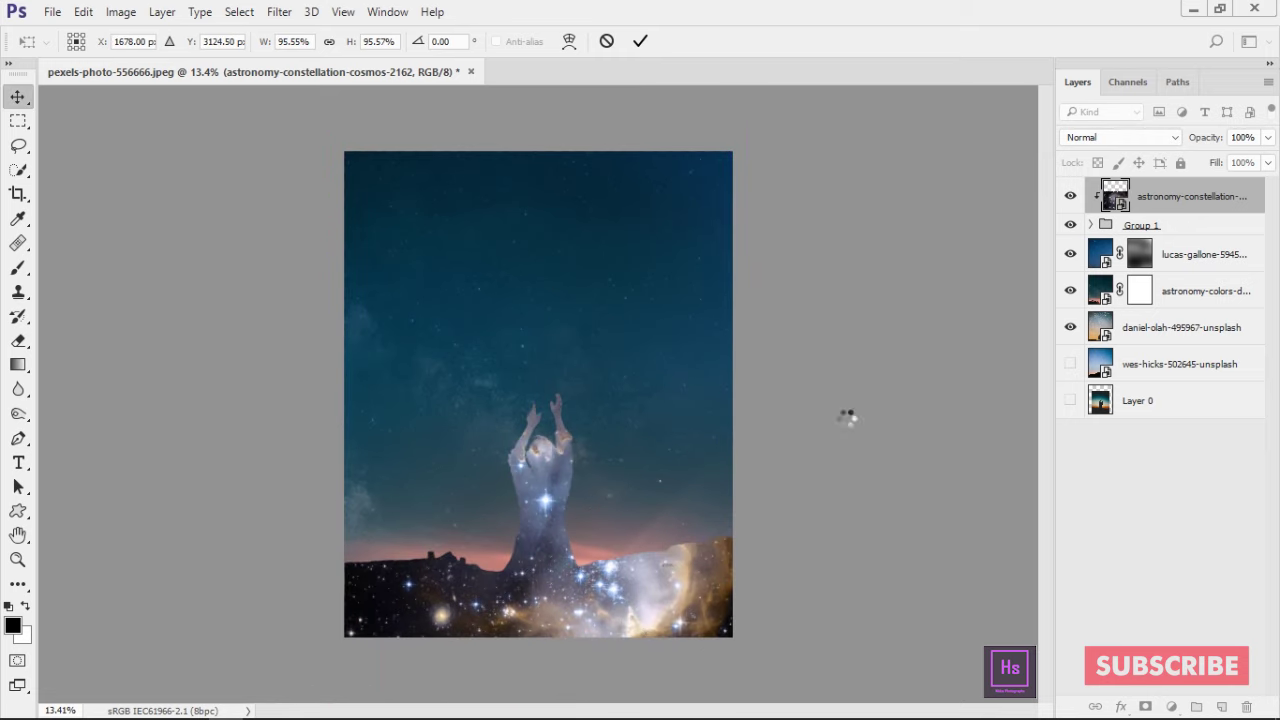
Step: Unclip the nebula, move it below Group 1, and scale it to cover the whole sky
{"action": "left_click", "coordinate": [1112, 203], "text": "alt"}
{"action": "left_click_drag", "start_coordinate": [1160, 205], "coordinate": [1160, 240]}
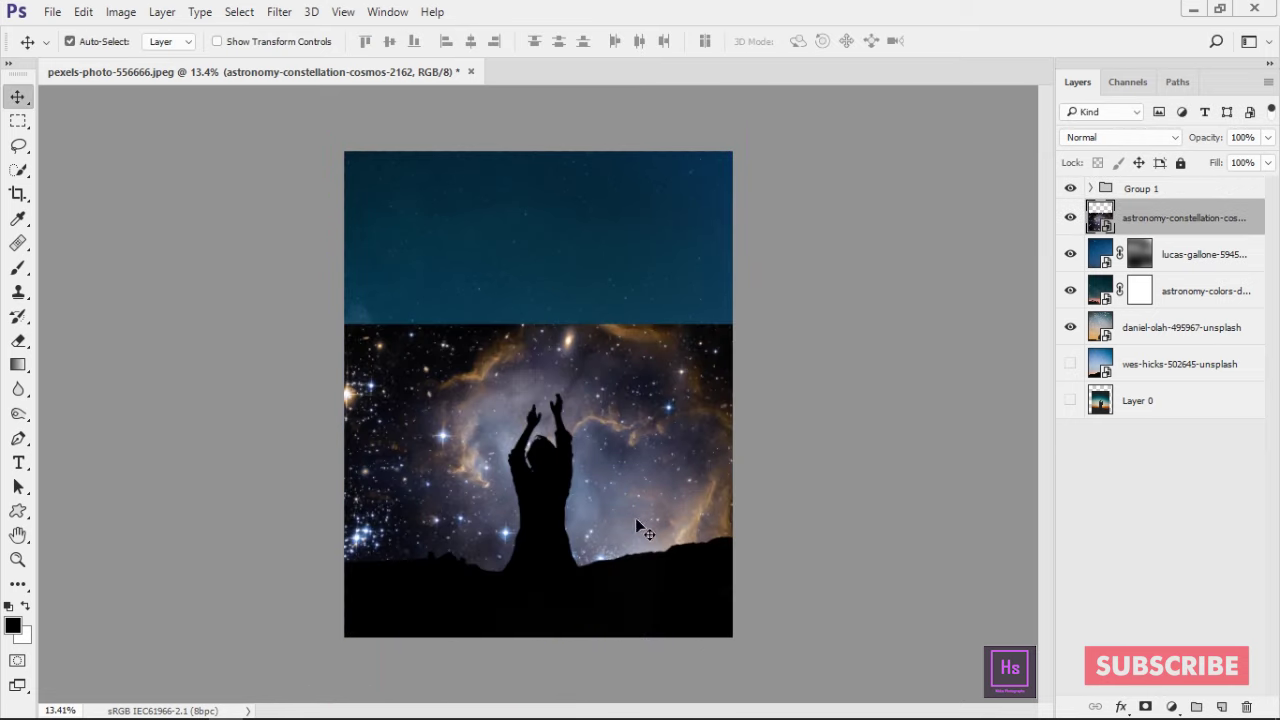
{"action": "mouse_move", "coordinate": [635, 517]}
{"action": "left_mouse_down"}
{"action": "mouse_move", "coordinate": [624, 350]}
{"action": "mouse_move", "coordinate": [635, 196]}
{"action": "mouse_move", "coordinate": [658, 308]}
{"action": "mouse_move", "coordinate": [643, 312]}
{"action": "left_mouse_up"}
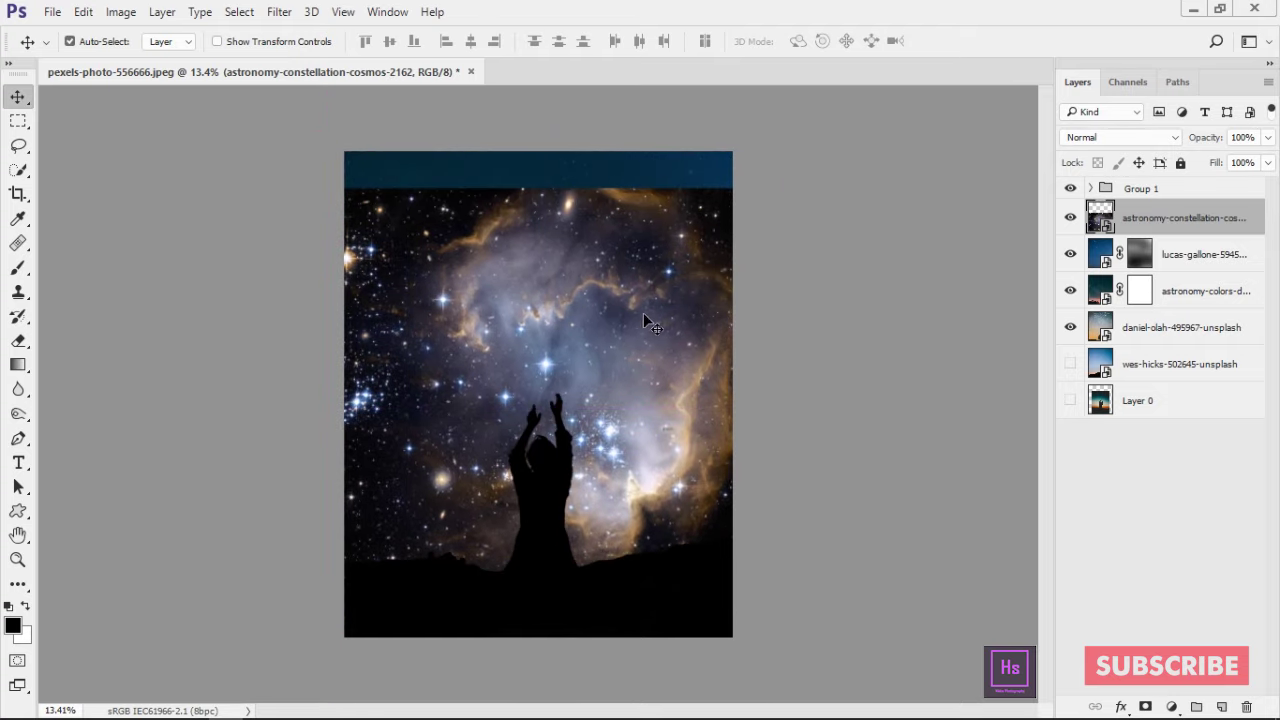
{"action": "key", "text": "ctrl+t"}
{"action": "mouse_move", "coordinate": [748, 493]}
{"action": "left_mouse_down"}
{"action": "mouse_move", "coordinate": [957, 716]}
{"action": "mouse_move", "coordinate": [584, 409]}
{"action": "mouse_move", "coordinate": [705, 438]}
{"action": "left_mouse_up"}
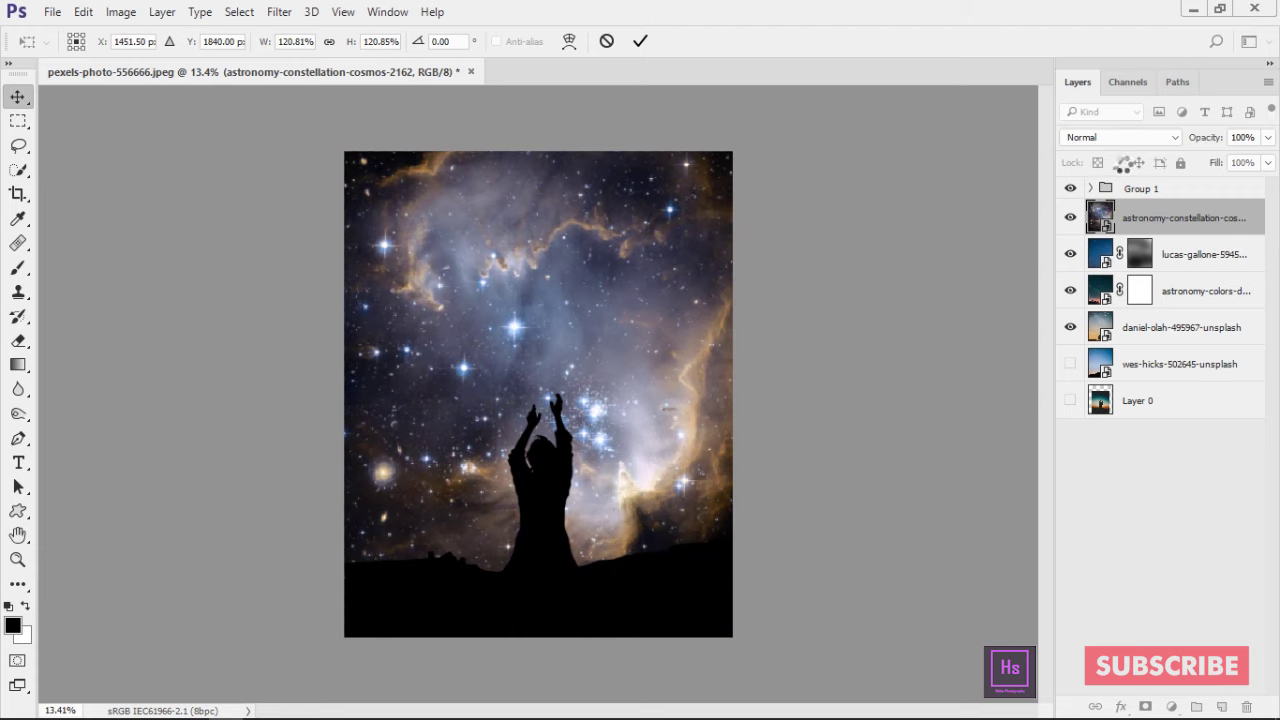
{"action": "key", "text": "Return"}
{"action": "left_click", "coordinate": [1120, 137]}
Step: Cycle the nebula's blend mode through Color Burn and on toward Lighten
{"action": "left_click", "coordinate": [1103, 172]}
{"action": "key", "text": "Down"}
{"action": "key", "text": "Down"}
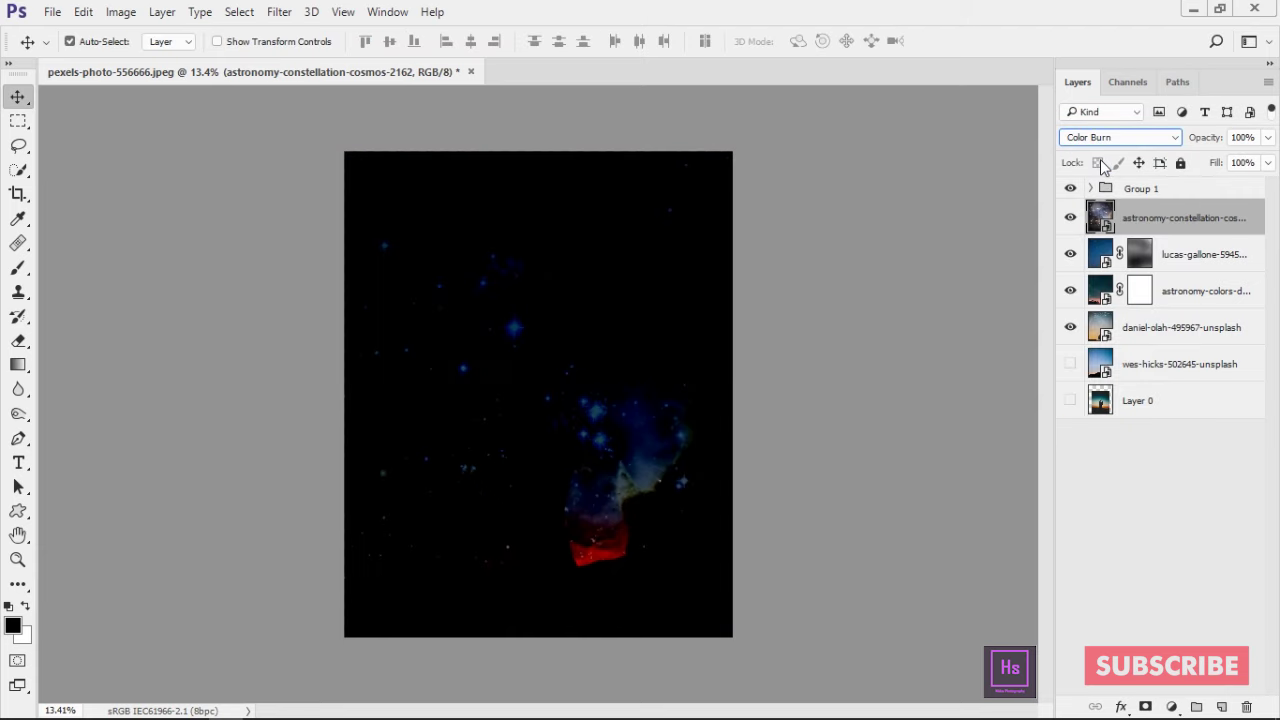
{"action": "key", "text": "Down"}
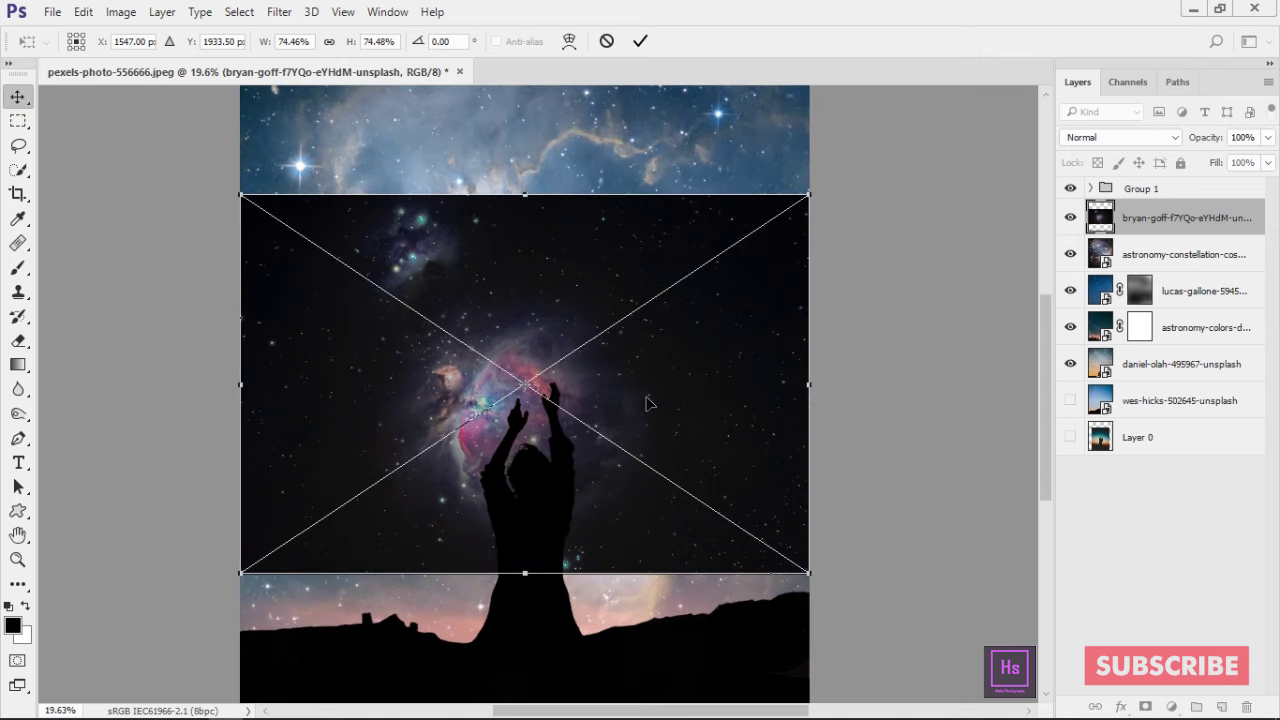
Step: Move the placed bryan-goff nebula photo above Group 1 and clip it into the silhouette
{"action": "key", "text": "Return"}
{"action": "left_click_drag", "start_coordinate": [1185, 217], "coordinate": [1140, 190]}
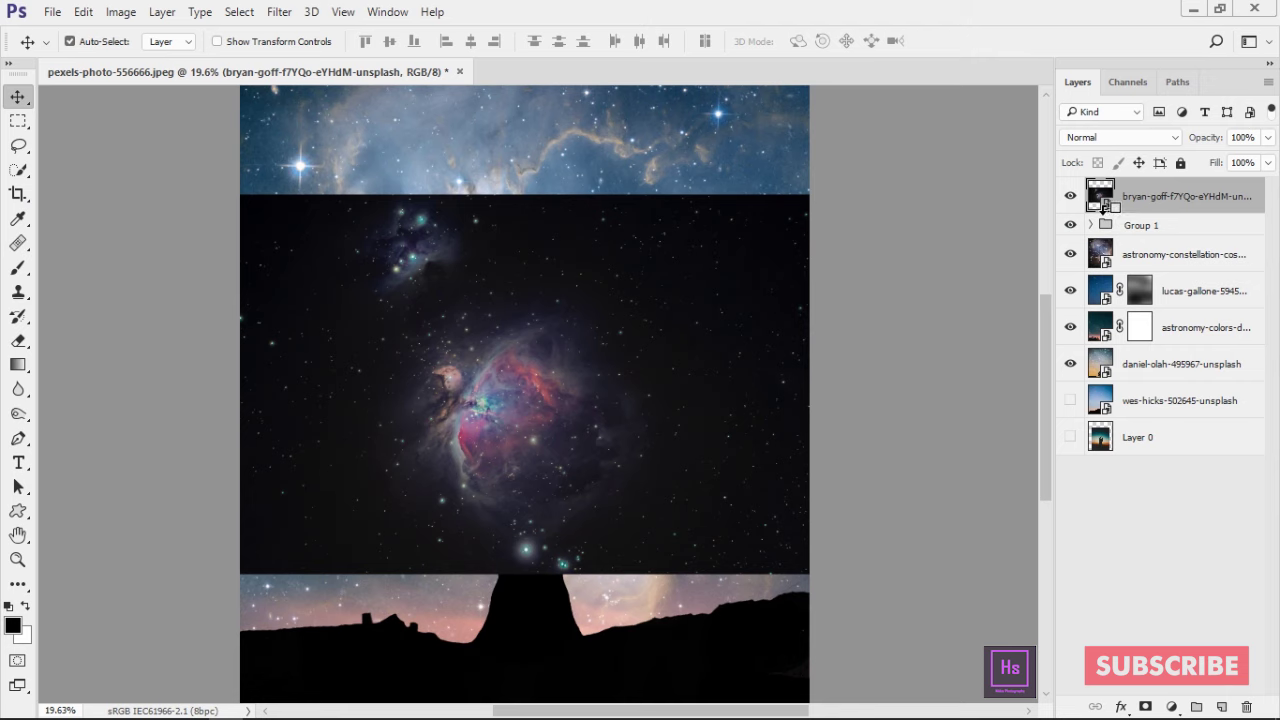
{"action": "key", "text": "ctrl+alt+g"}
{"action": "mouse_move", "coordinate": [556, 528]}
{"action": "left_mouse_down"}
{"action": "mouse_move", "coordinate": [546, 624]}
{"action": "mouse_move", "coordinate": [566, 561]}
{"action": "left_mouse_up"}
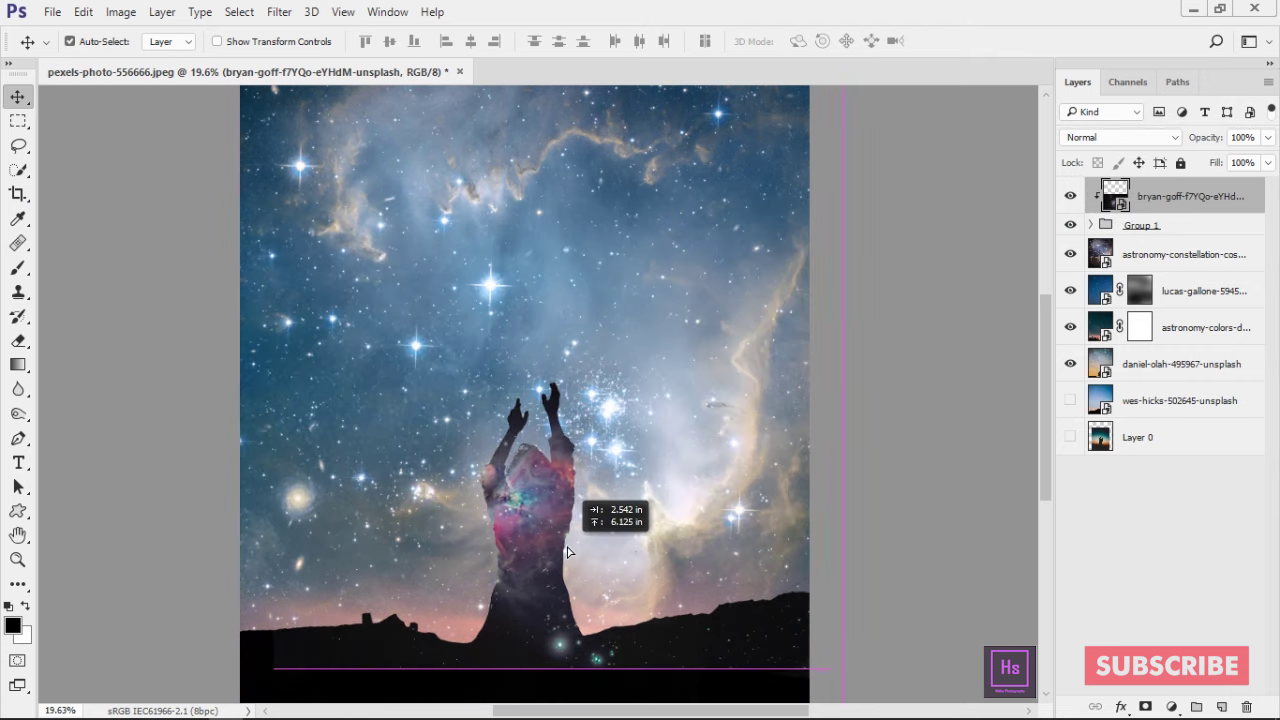
Step: Scale the second nebula to 96.10%, rotate it 5.03°, and position it over the figure
{"action": "key", "text": "ctrl+t"}
{"action": "left_click_drag", "start_coordinate": [838, 307], "coordinate": [671, 423]}
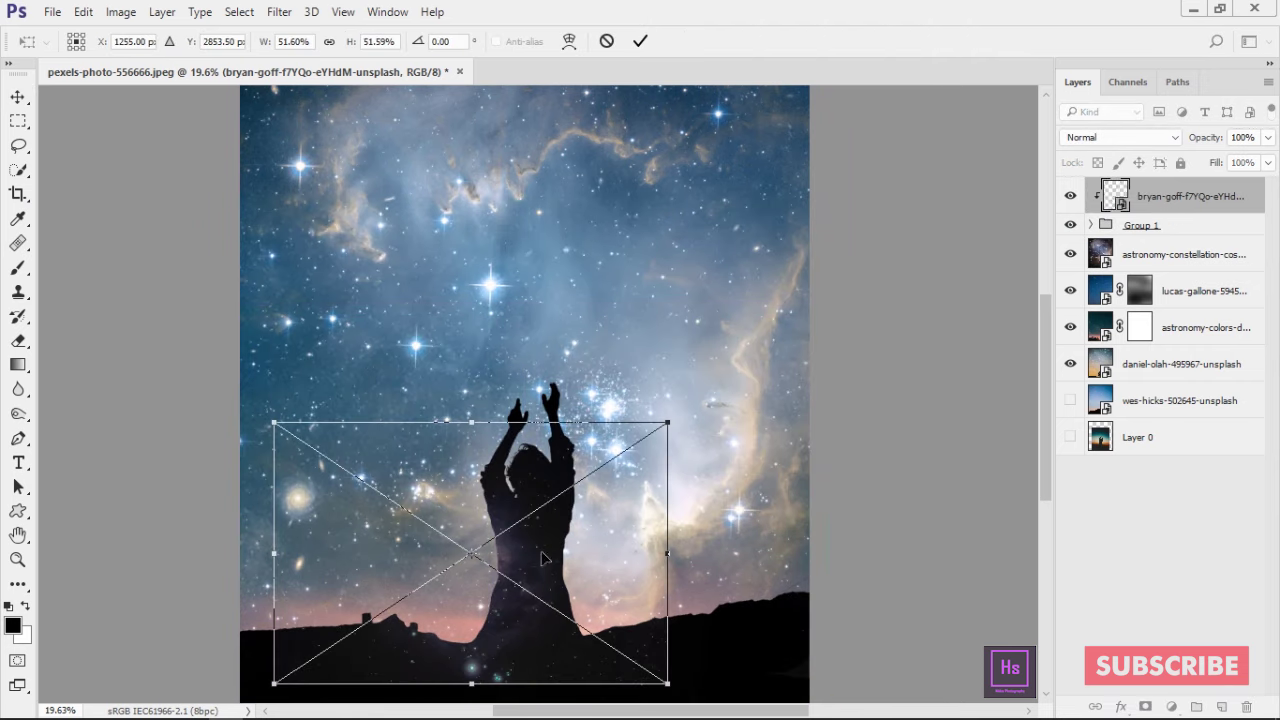
{"action": "left_click_drag", "start_coordinate": [580, 510], "coordinate": [648, 622]}
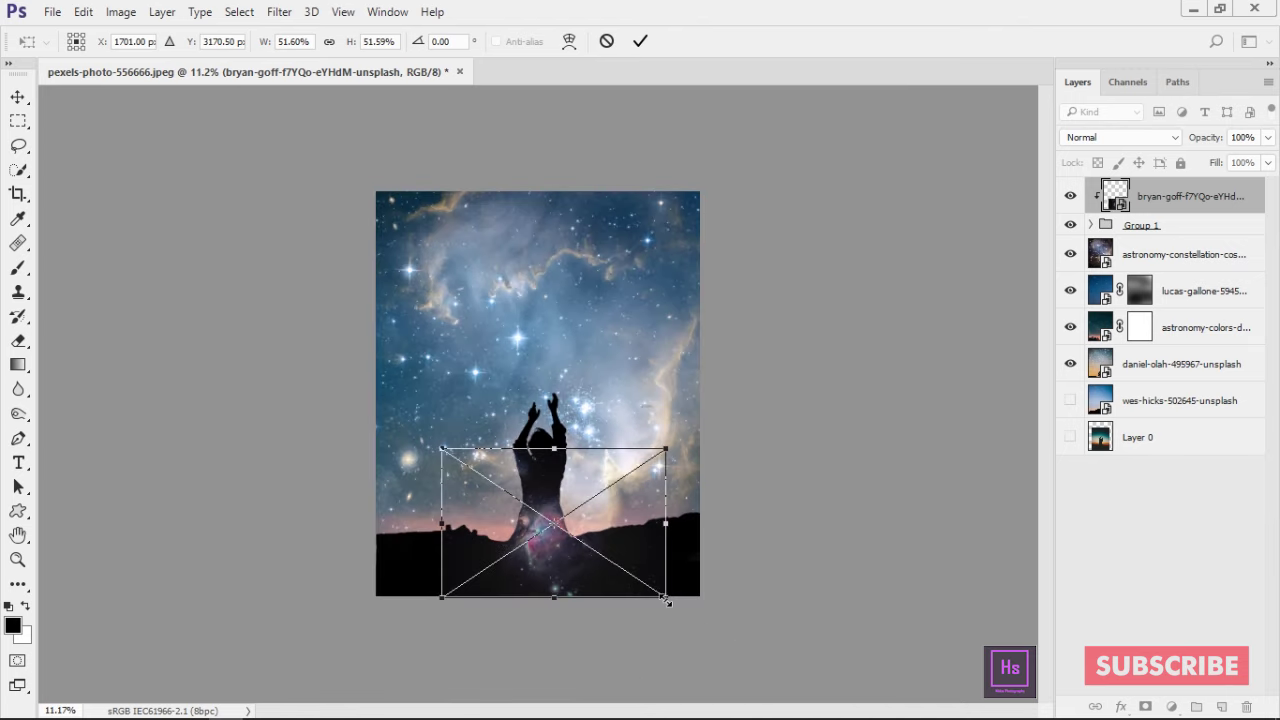
{"action": "left_click_drag", "start_coordinate": [667, 600], "coordinate": [737, 691]}
{"action": "left_click_drag", "start_coordinate": [614, 621], "coordinate": [650, 518]}
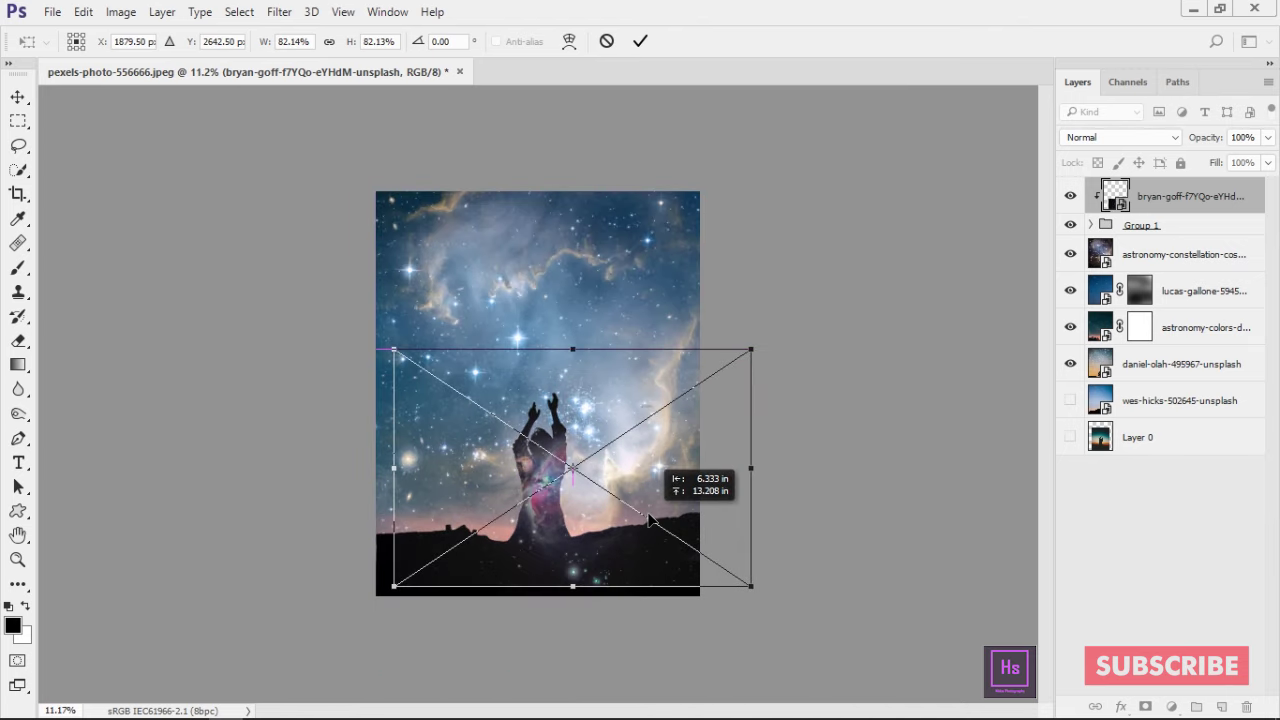
{"action": "left_click_drag", "start_coordinate": [394, 586], "coordinate": [372, 600]}
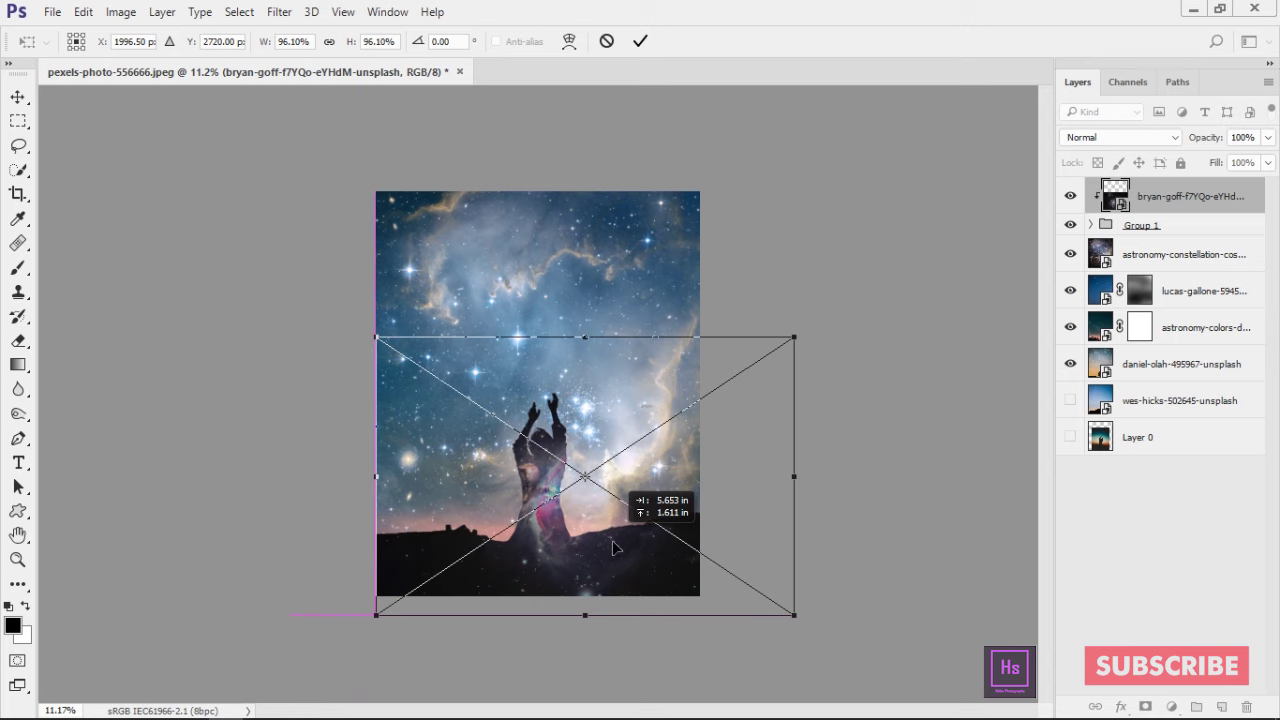
{"action": "left_click_drag", "start_coordinate": [880, 420], "coordinate": [895, 451]}
{"action": "key", "text": "Return"}
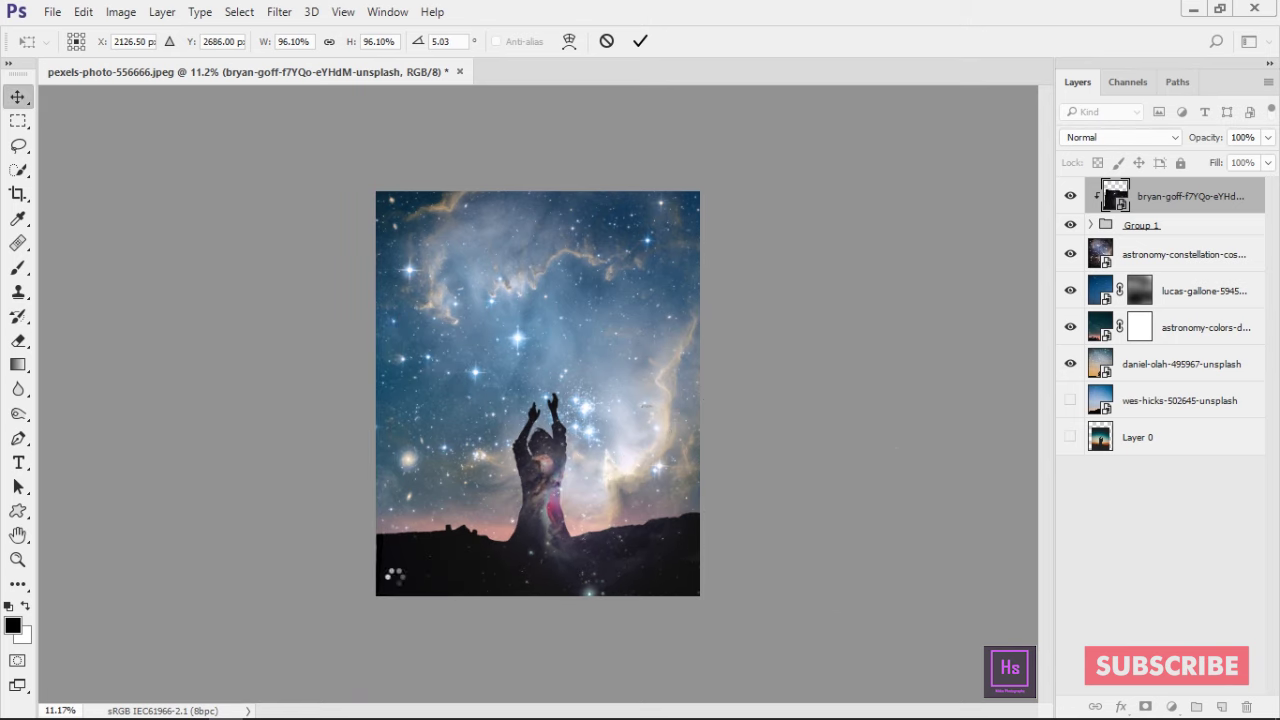
{"action": "scroll", "coordinate": [572, 497], "scroll_direction": "up", "scroll_amount": 5}
{"action": "scroll", "coordinate": [570, 498], "scroll_direction": "up", "scroll_amount": 2}
{"action": "scroll", "coordinate": [560, 500], "scroll_direction": "up", "scroll_amount": 2}
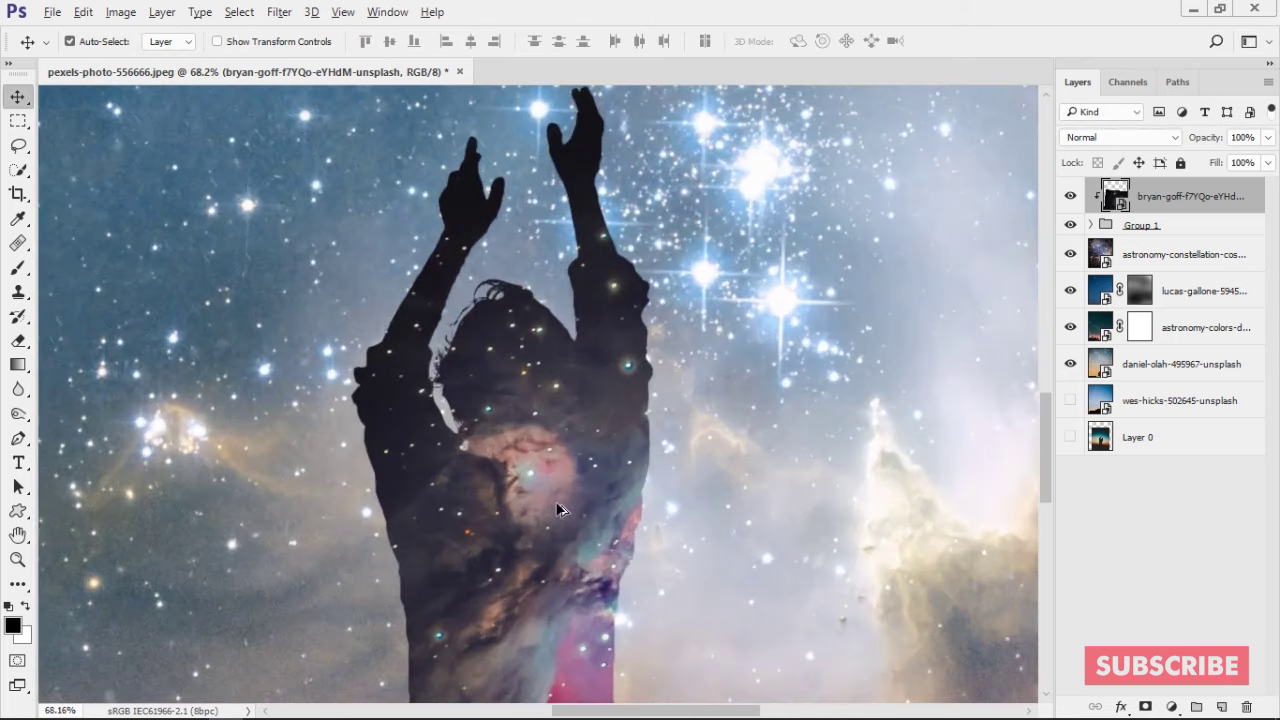
{"action": "scroll", "coordinate": [560, 500], "scroll_direction": "down", "scroll_amount": 8}
{"action": "scroll", "coordinate": [576, 514], "scroll_direction": "down", "scroll_amount": 2}
{"action": "scroll", "coordinate": [605, 487], "scroll_direction": "up", "scroll_amount": 1}
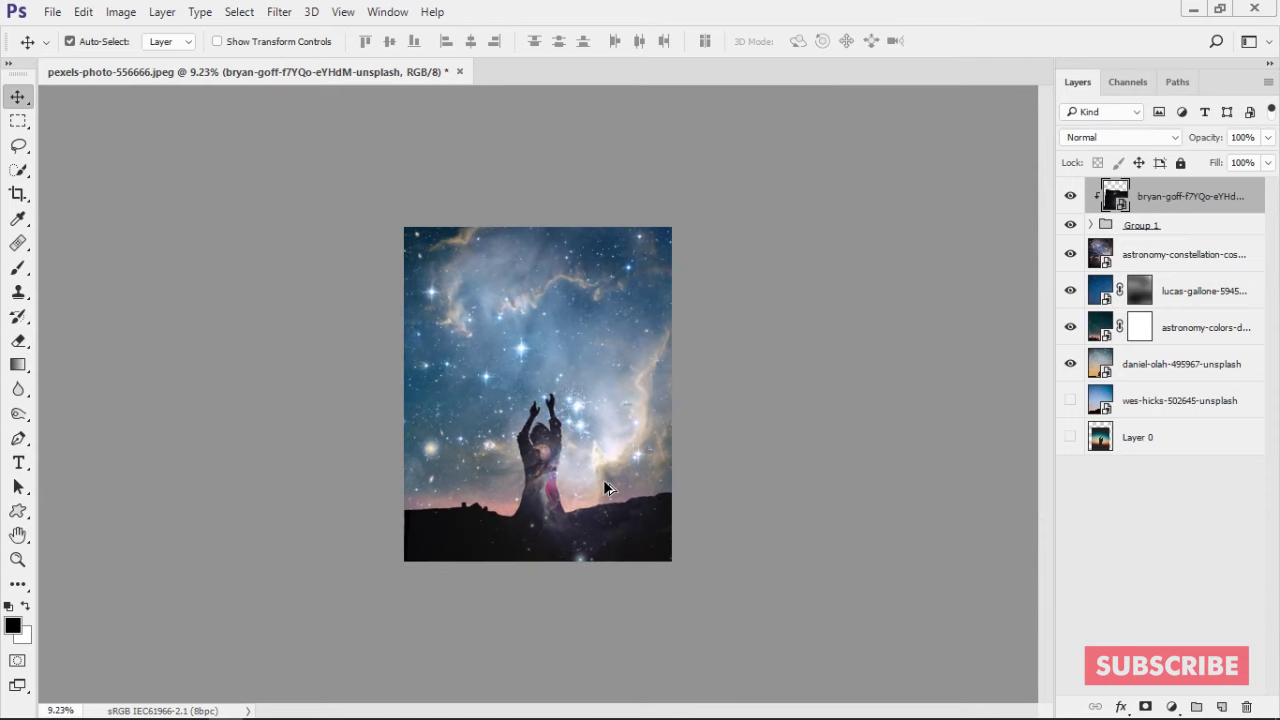
Step: Hide the bryan-goff layer, clip the cosmos-dark-galaxy image, and enlarge it to about 79%
{"action": "left_click", "coordinate": [1072, 199]}
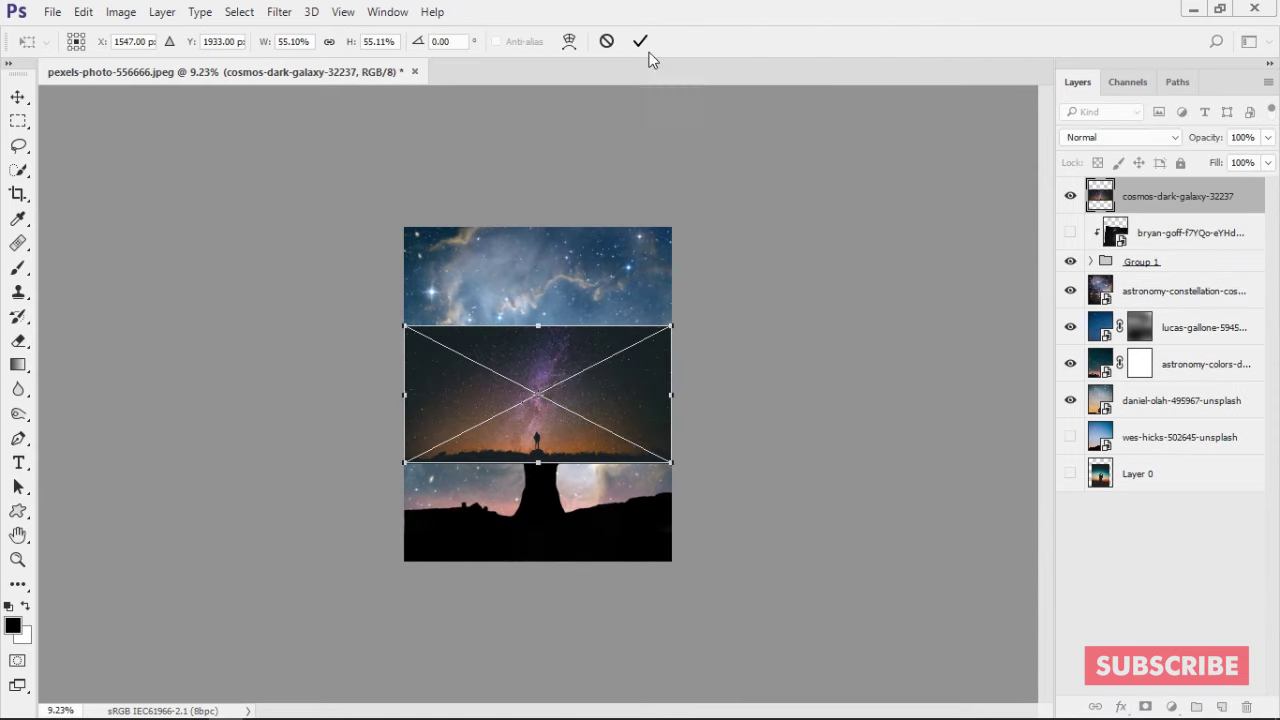
{"action": "left_click", "coordinate": [1134, 213], "text": "alt"}
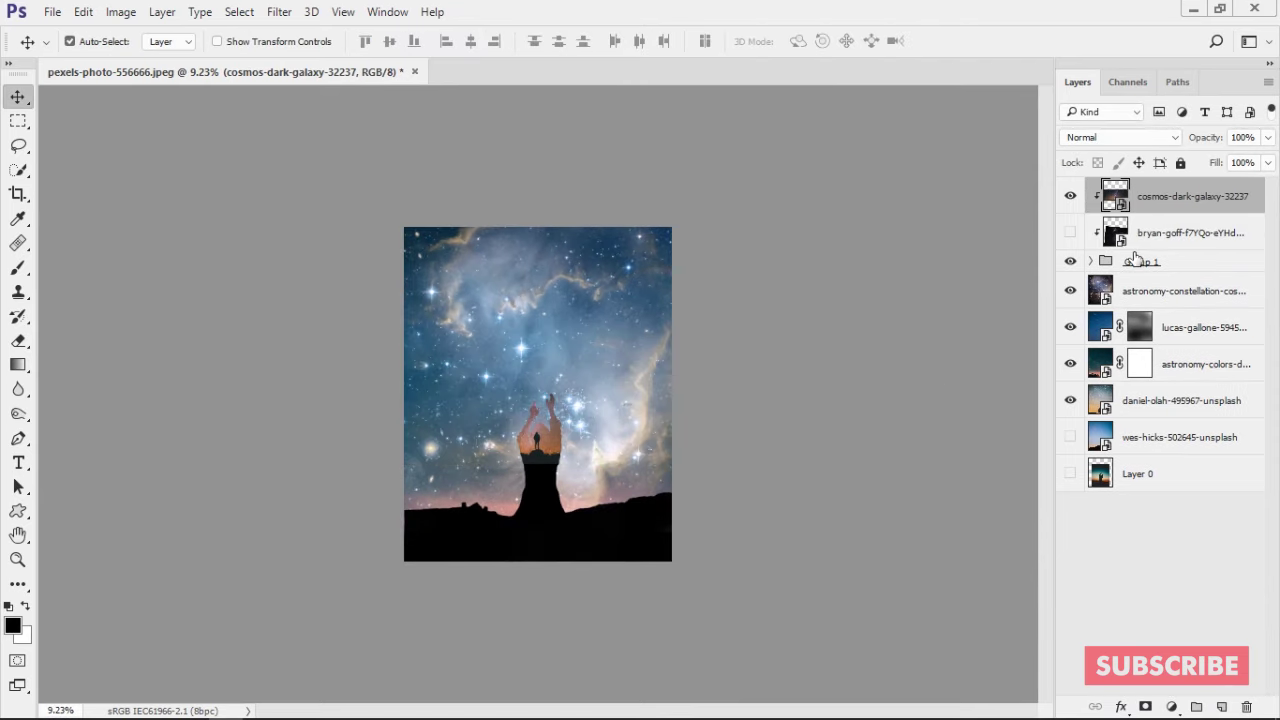
{"action": "key", "text": "ctrl+t"}
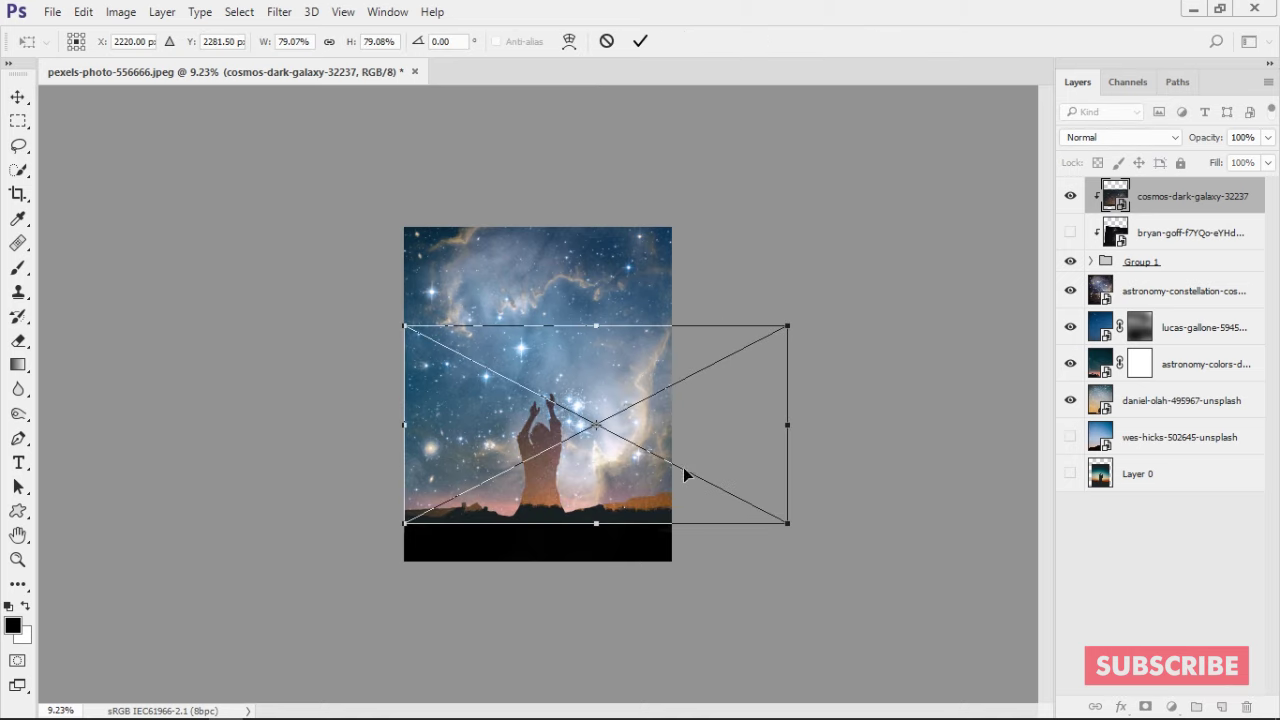
{"action": "left_click_drag", "start_coordinate": [671, 462], "coordinate": [790, 521]}
{"action": "left_click_drag", "start_coordinate": [687, 463], "coordinate": [629, 511]}
{"action": "key", "text": "Return"}
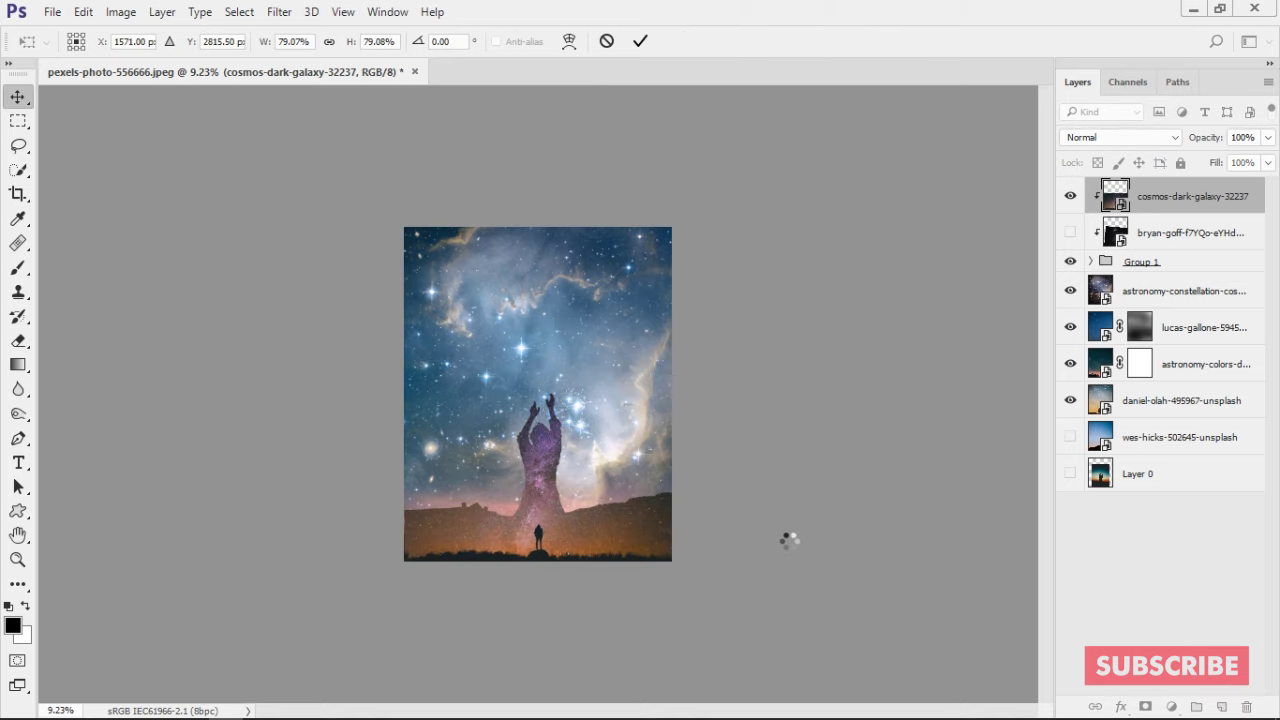
Step: Move the cosmos galaxy image down 1.375 in within the silhouette
{"action": "scroll", "coordinate": [603, 509], "scroll_direction": "up", "scroll_amount": 3}
{"action": "scroll", "coordinate": [594, 509], "scroll_direction": "up", "scroll_amount": 3}
{"action": "left_click_drag", "start_coordinate": [704, 420], "coordinate": [726, 372]}
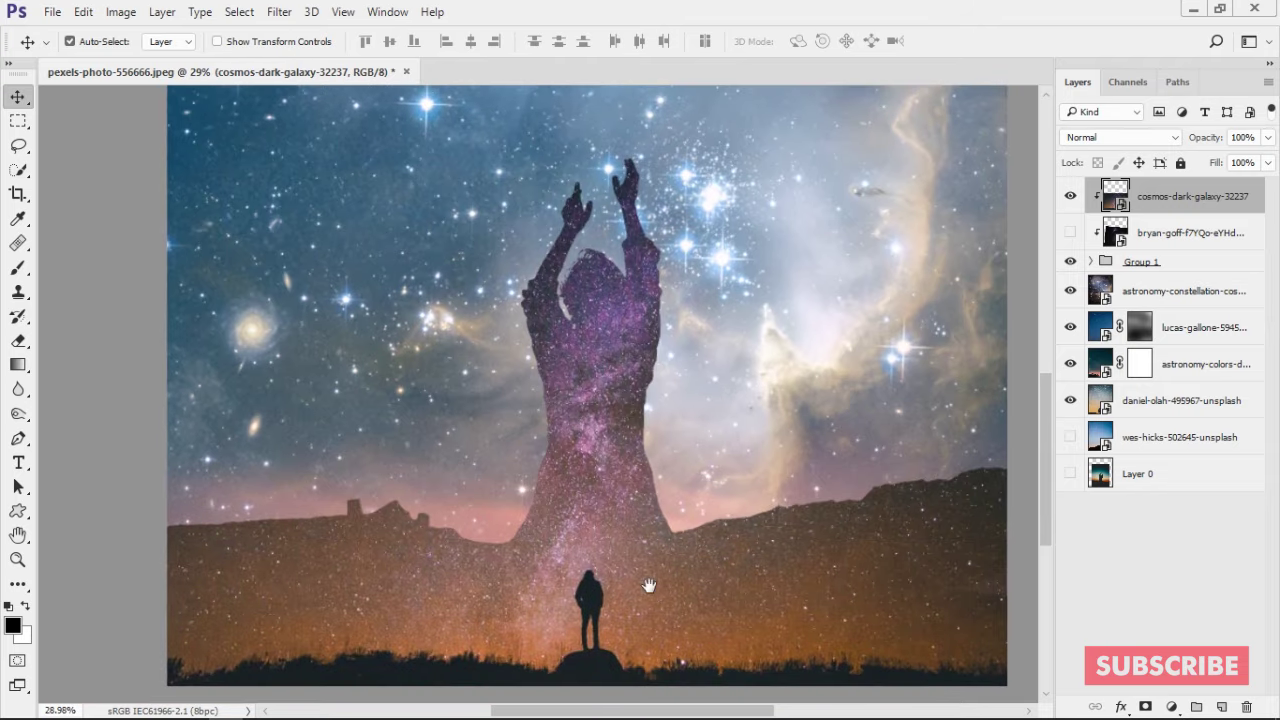
{"action": "left_click_drag", "start_coordinate": [590, 471], "coordinate": [597, 590]}
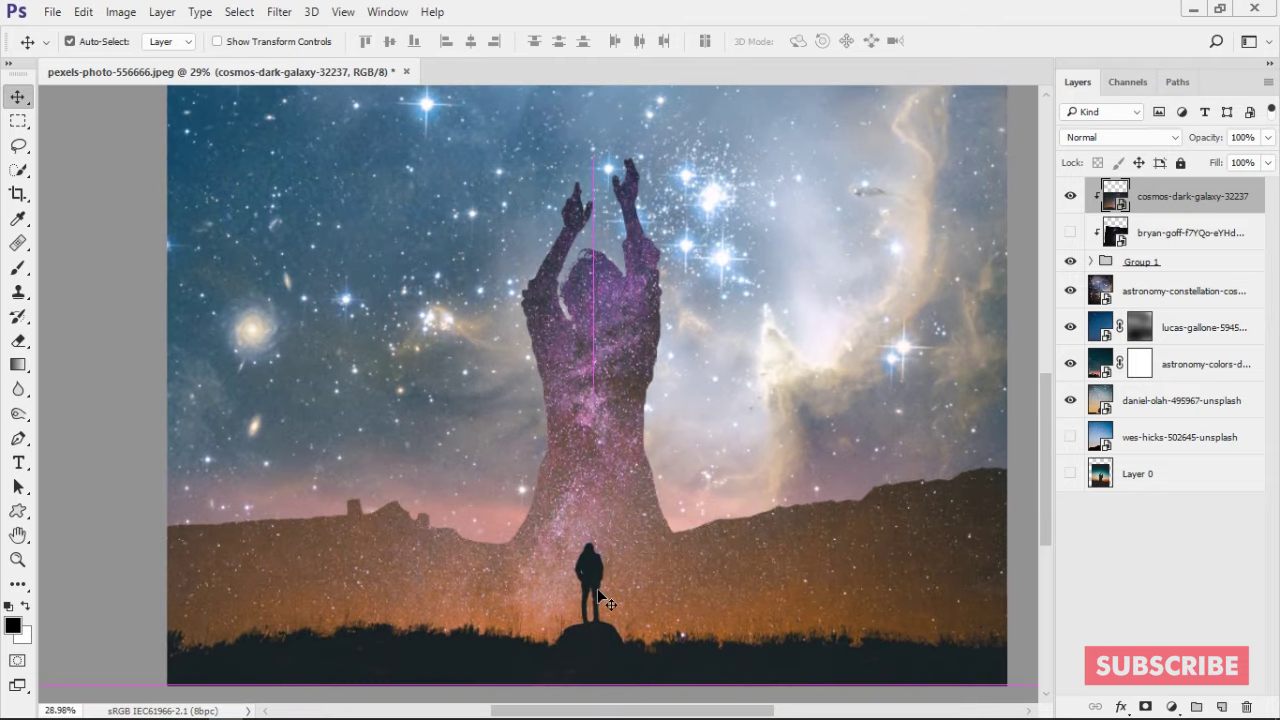
{"action": "scroll", "coordinate": [597, 592], "scroll_direction": "down", "scroll_amount": 3}
{"action": "scroll", "coordinate": [591, 599], "scroll_direction": "down", "scroll_amount": 1}
{"action": "scroll", "coordinate": [595, 560], "scroll_direction": "down", "scroll_amount": 2}
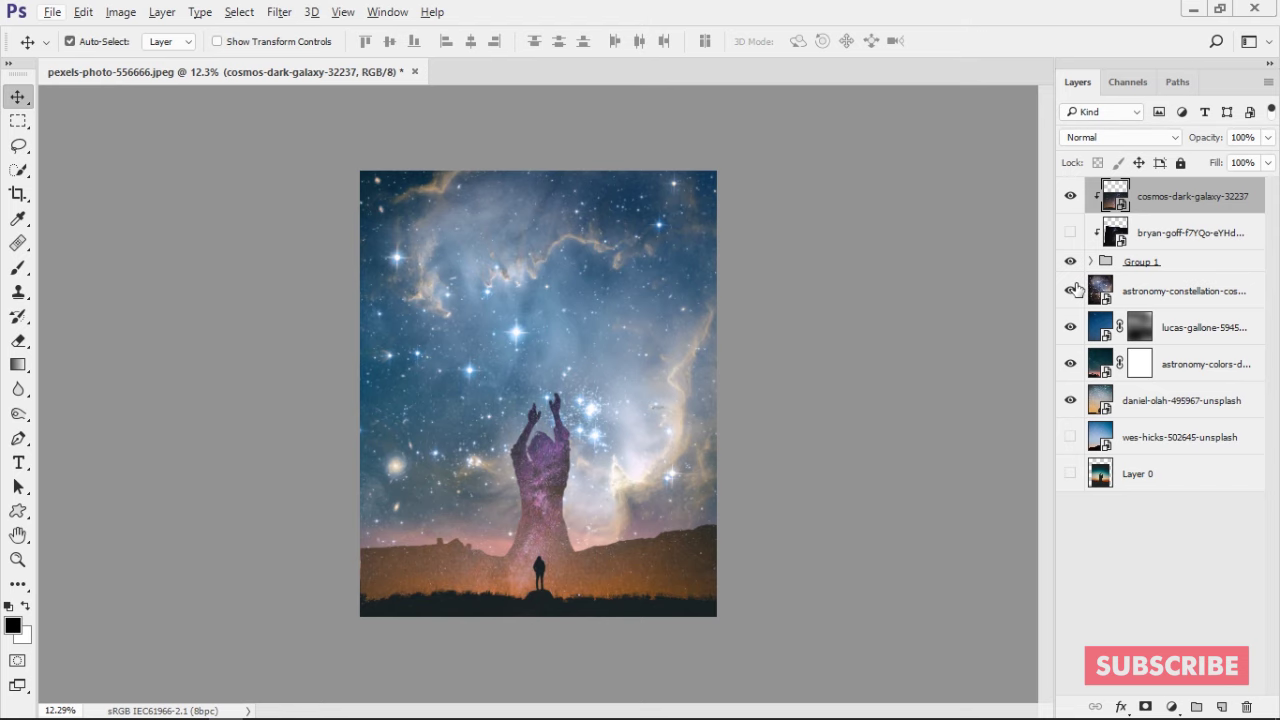
{"action": "scroll", "coordinate": [531, 517], "scroll_direction": "up", "scroll_amount": 4}
{"action": "scroll", "coordinate": [600, 480], "scroll_direction": "up", "scroll_amount": 2}
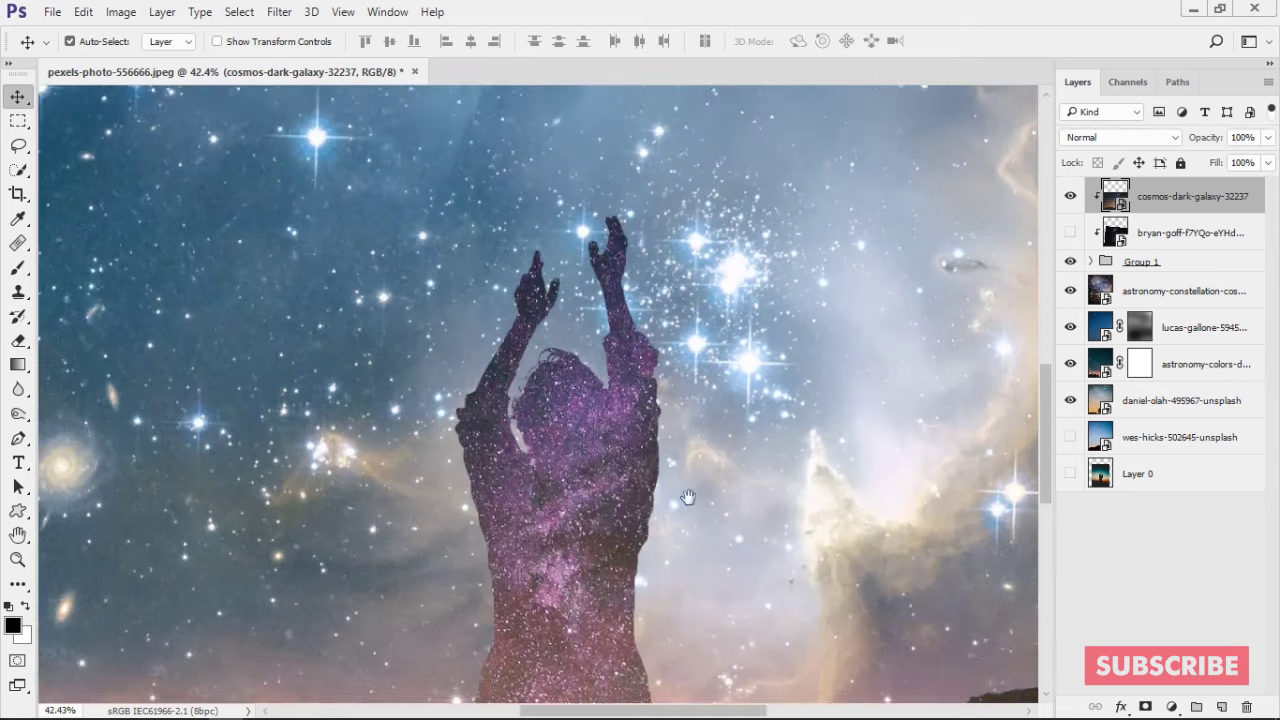
{"action": "scroll", "coordinate": [650, 460], "scroll_direction": "up", "scroll_amount": 1}
{"action": "scroll", "coordinate": [660, 455], "scroll_direction": "down", "scroll_amount": 2}
Step: Compare blend modes and settle on Lighter Color for the galaxy layer, testing lower opacity
{"action": "left_click", "coordinate": [1100, 137]}
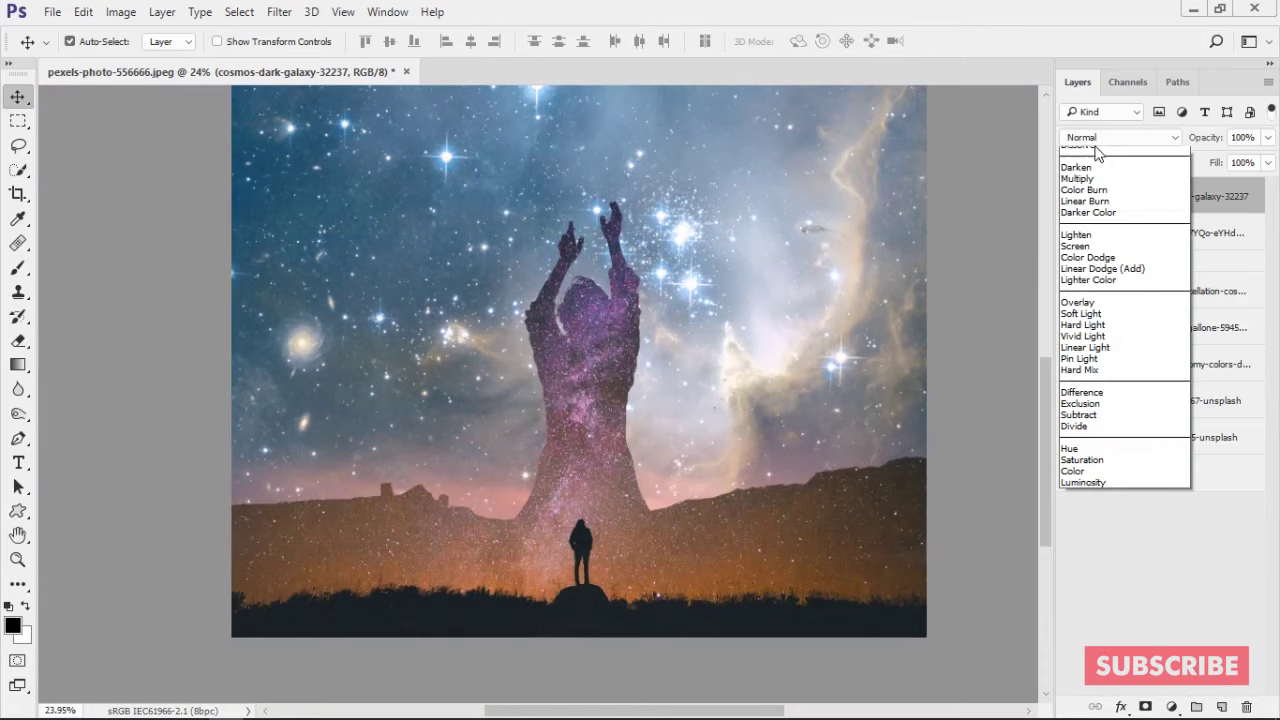
{"action": "left_click", "coordinate": [1088, 162]}
{"action": "key", "text": "Down"}
{"action": "key", "text": "Down"}
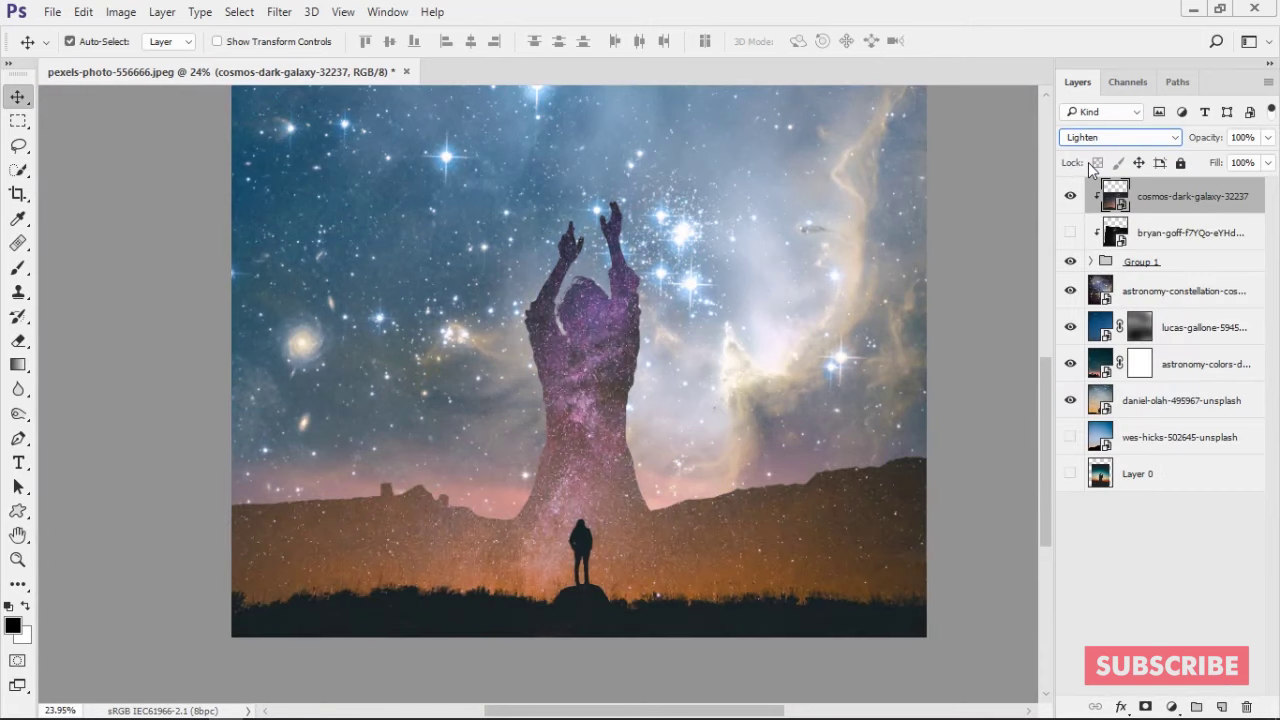
{"action": "key", "text": "Down"}
{"action": "key", "text": "Down"}
{"action": "key", "text": "Up"}
{"action": "key", "text": "Up"}
{"action": "key", "text": "Down"}
{"action": "key", "text": "Down"}
{"action": "key", "text": "Down"}
{"action": "key", "text": "Down"}
{"action": "key", "text": "Down"}
{"action": "key", "text": "Up"}
{"action": "key", "text": "Up"}
{"action": "left_click_drag", "start_coordinate": [1207, 138], "coordinate": [1193, 209]}
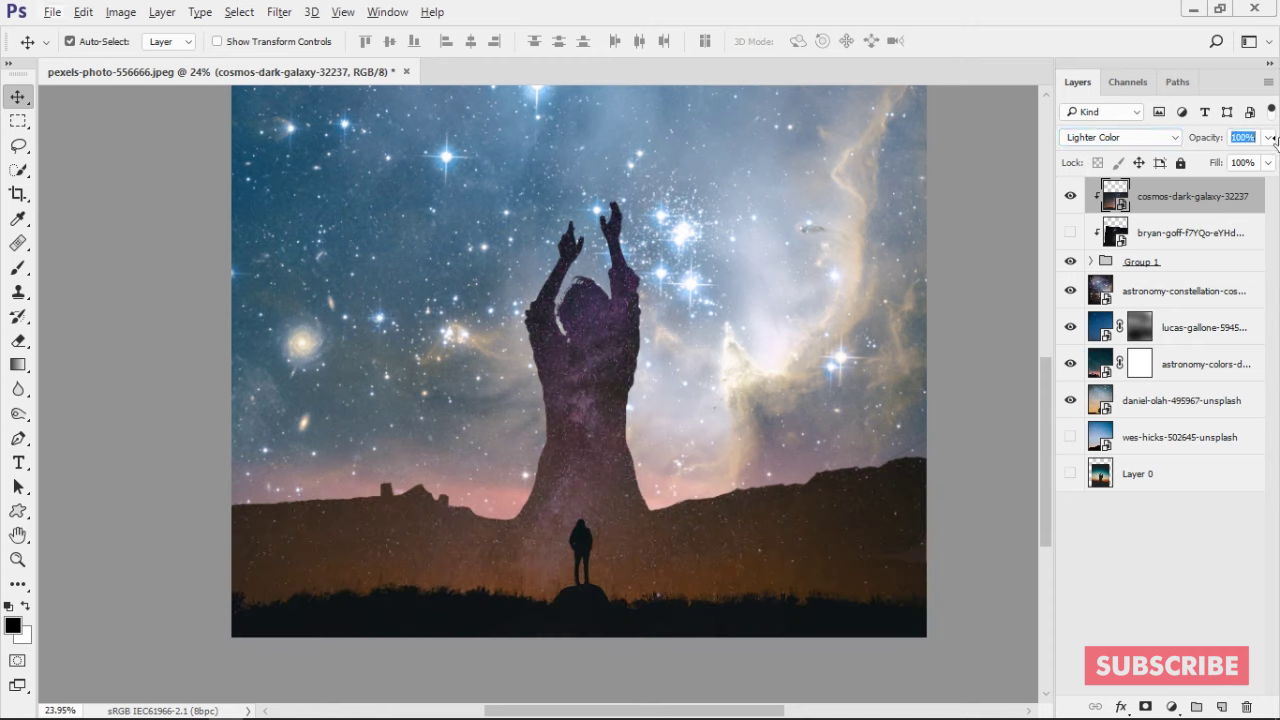
{"action": "scroll", "coordinate": [604, 448], "scroll_direction": "down", "scroll_amount": 2}
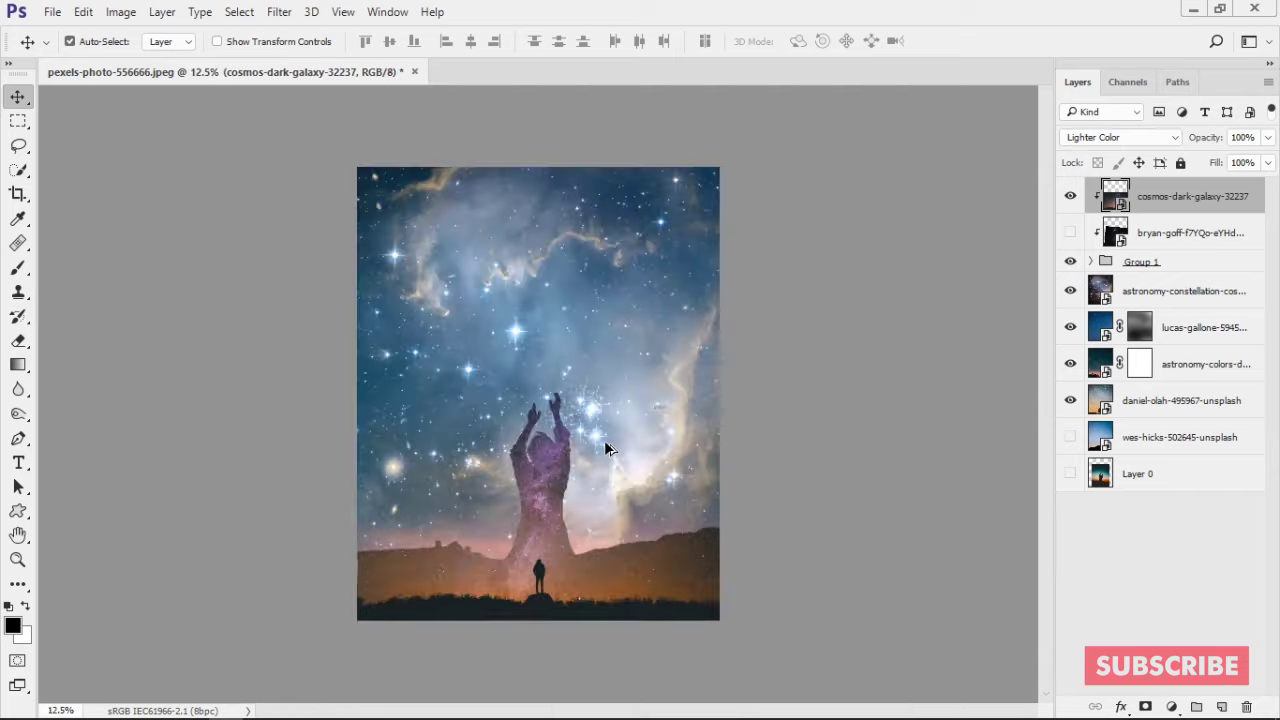
Step: Hide the astronomy-constellation layer and shift the galaxy image inside the figure
{"action": "left_click", "coordinate": [1070, 291]}
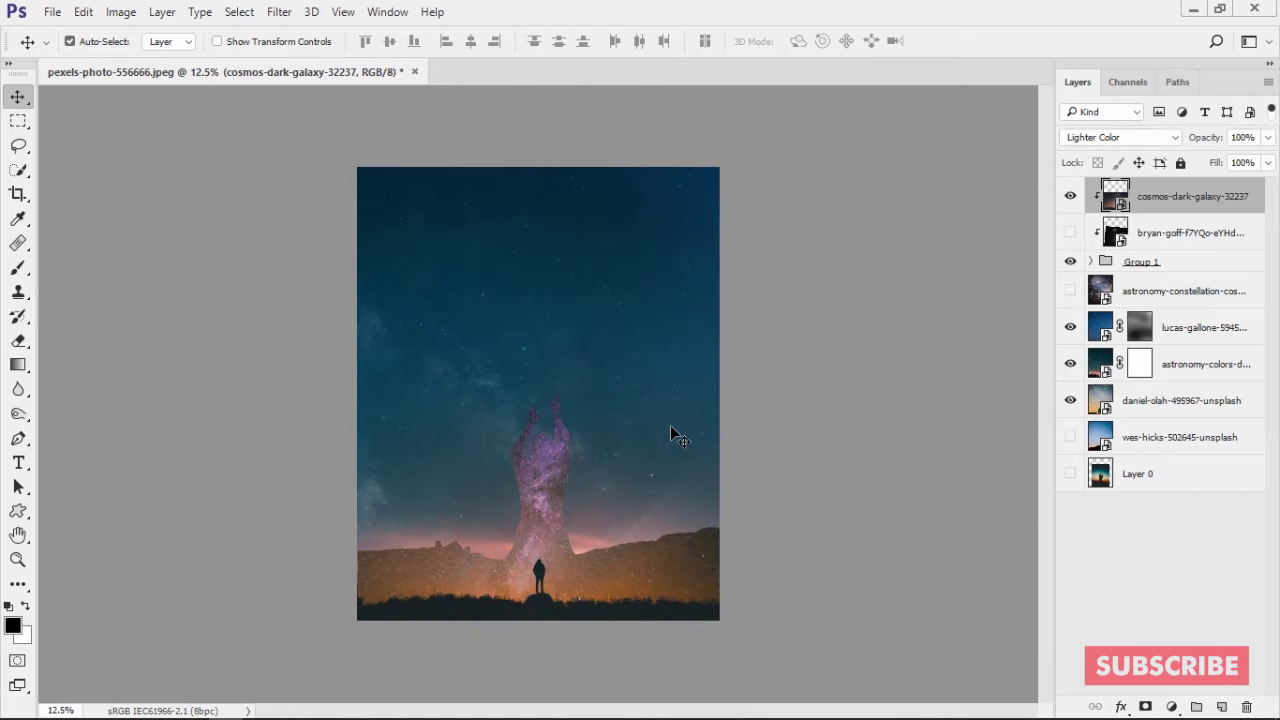
{"action": "scroll", "coordinate": [514, 449], "scroll_direction": "up", "scroll_amount": 2}
{"action": "scroll", "coordinate": [639, 535], "scroll_direction": "up", "scroll_amount": 2}
{"action": "scroll", "coordinate": [622, 543], "scroll_direction": "down", "scroll_amount": 3}
{"action": "mouse_move", "coordinate": [600, 600]}
{"action": "left_mouse_down"}
{"action": "mouse_move", "coordinate": [540, 598]}
{"action": "mouse_move", "coordinate": [541, 563]}
{"action": "left_mouse_up"}
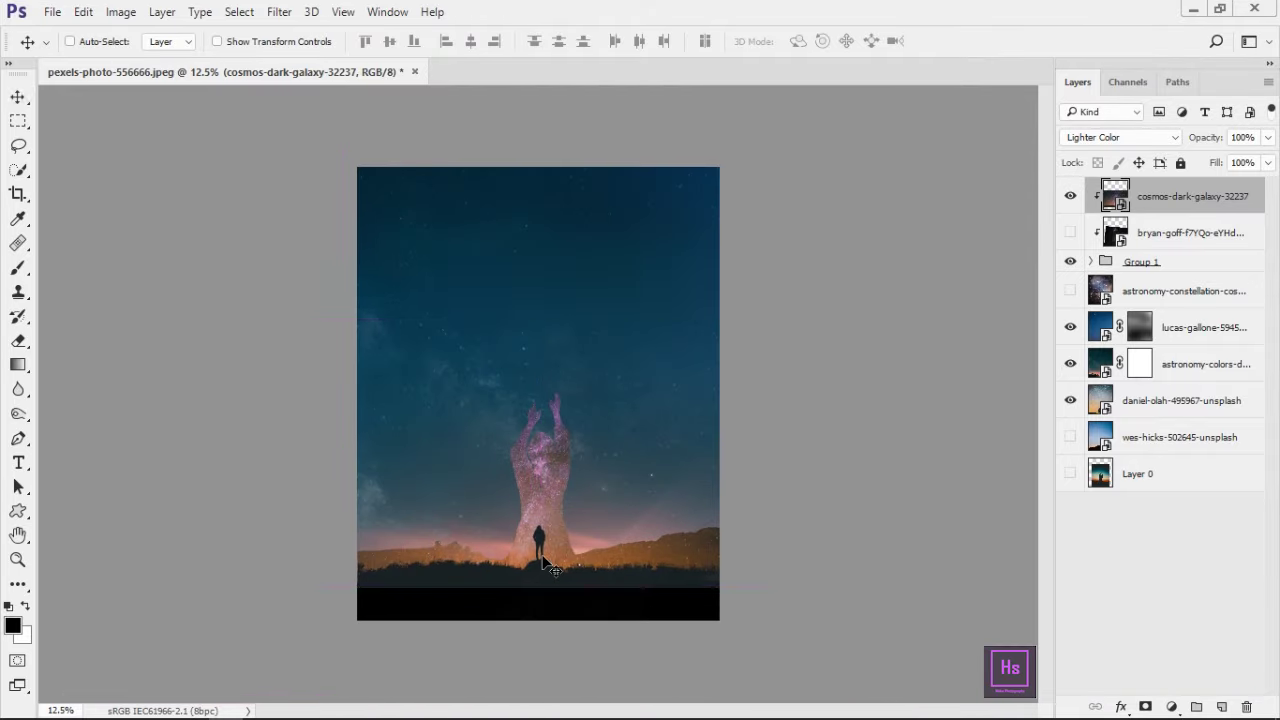
Step: Scale the galaxy image up to about 141% and shift it into place
{"action": "key", "text": "ctrl+t"}
{"action": "left_click_drag", "start_coordinate": [817, 586], "coordinate": [849, 616]}
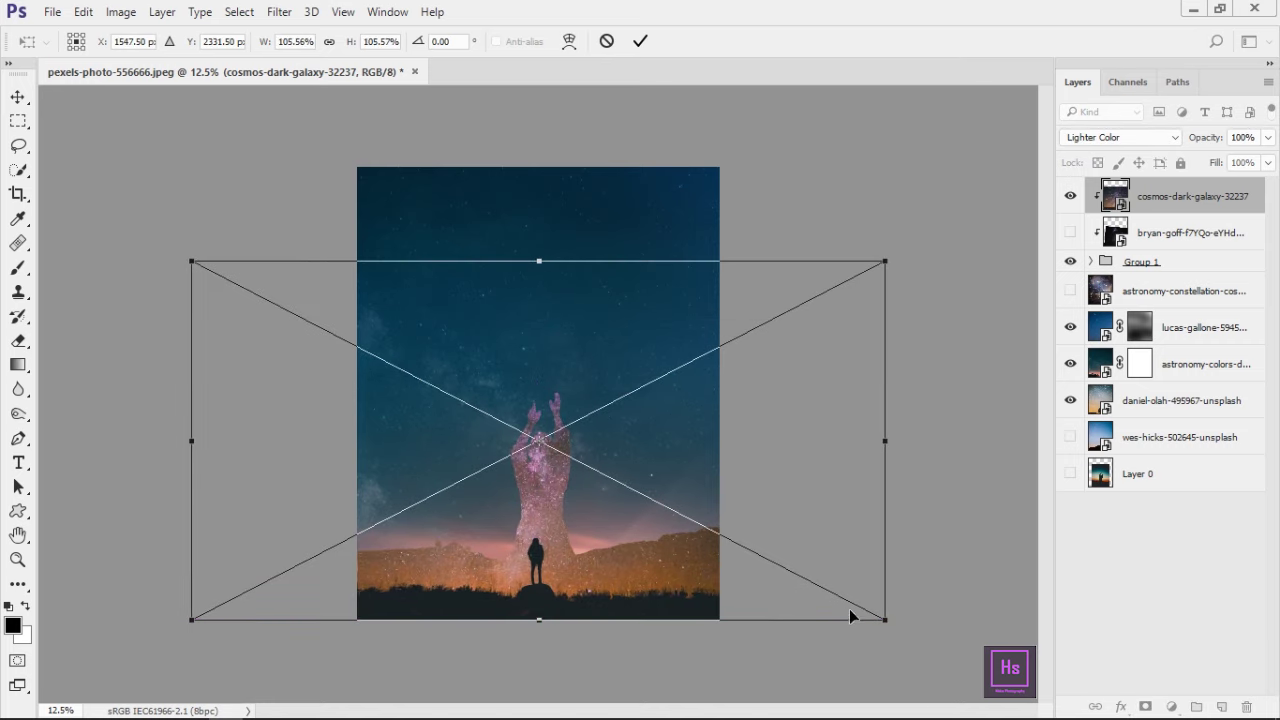
{"action": "left_click_drag", "start_coordinate": [191, 261], "coordinate": [80, 155]}
{"action": "left_click_drag", "start_coordinate": [740, 480], "coordinate": [768, 460]}
{"action": "key", "text": "Return"}
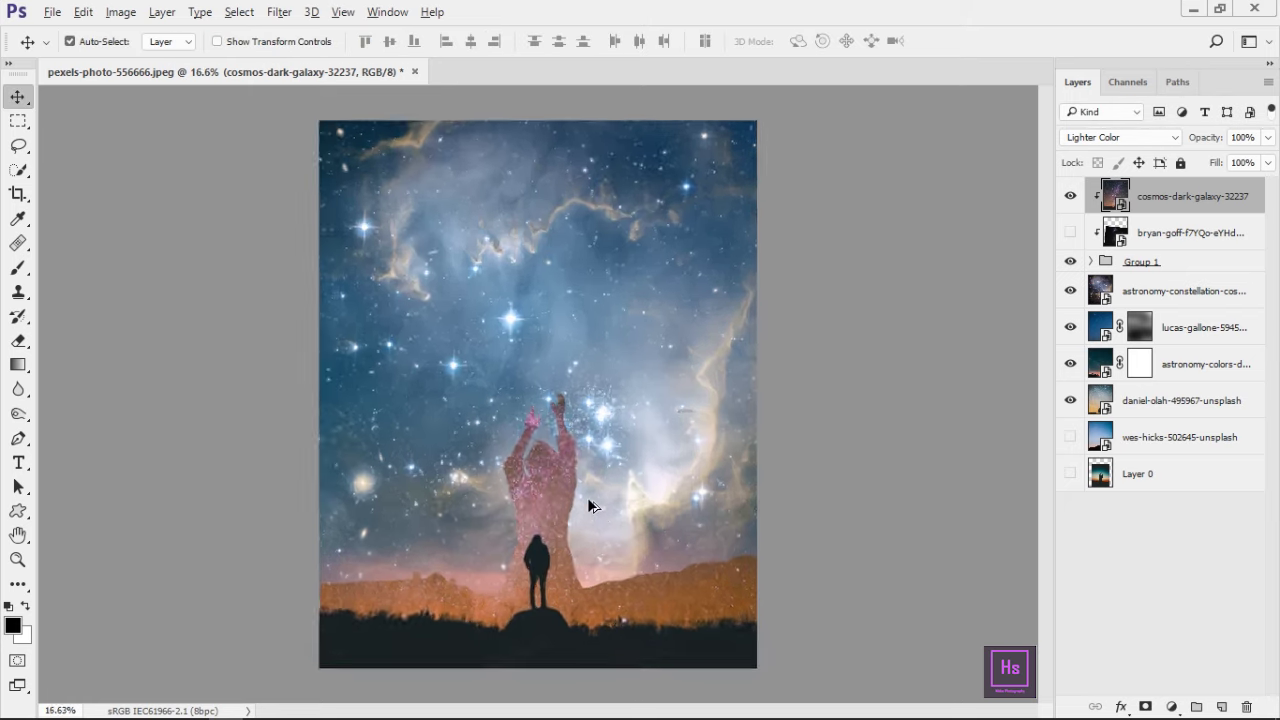
{"action": "scroll", "coordinate": [588, 505], "scroll_direction": "up", "scroll_amount": 3}
{"action": "scroll", "coordinate": [588, 505], "scroll_direction": "down", "scroll_amount": 2}
Step: Add a layer mask to the cosmos galaxy layer and shift it slightly left
{"action": "left_click", "coordinate": [1070, 196]}
{"action": "left_click", "coordinate": [1070, 196]}
{"action": "left_click", "coordinate": [1145, 706]}
{"action": "scroll", "coordinate": [677, 505], "scroll_direction": "up", "scroll_amount": 1}
{"action": "scroll", "coordinate": [660, 560], "scroll_direction": "up", "scroll_amount": 2}
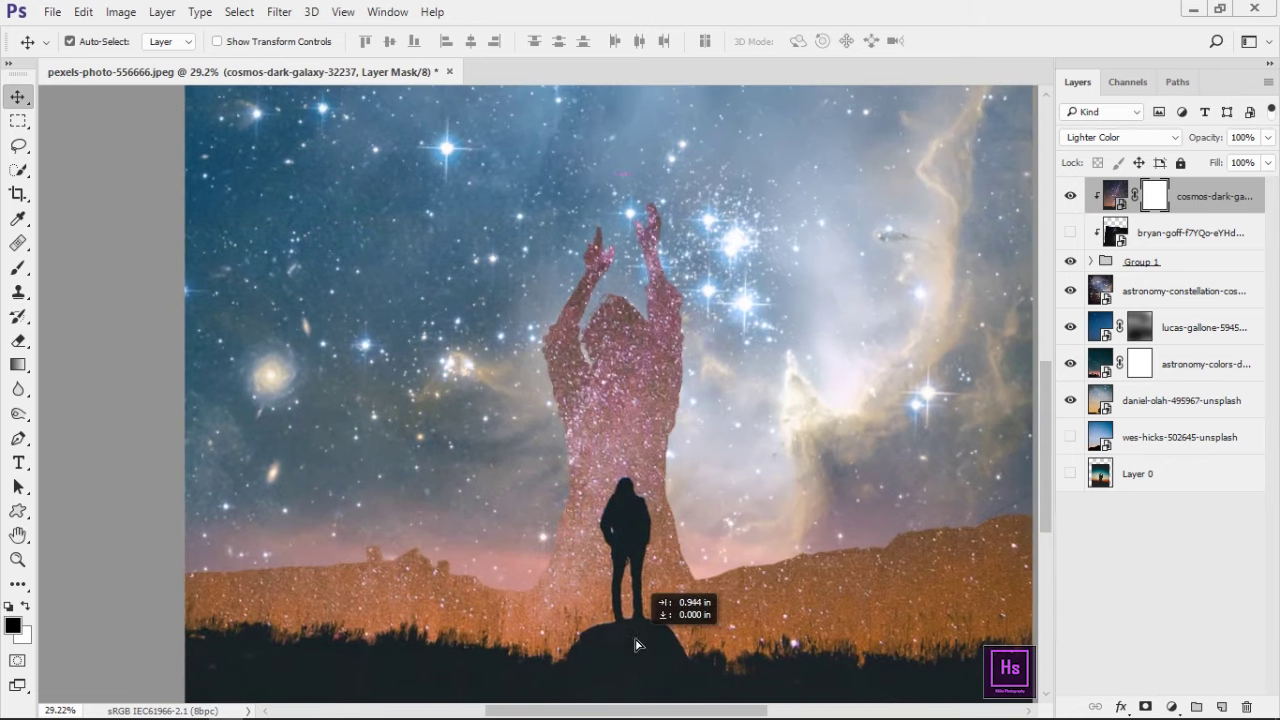
{"action": "left_click_drag", "start_coordinate": [636, 644], "coordinate": [631, 644]}
Step: Mask out glitter over the figure, raised arms and left horizon with a 1% flow brush
{"action": "key", "text": "b"}
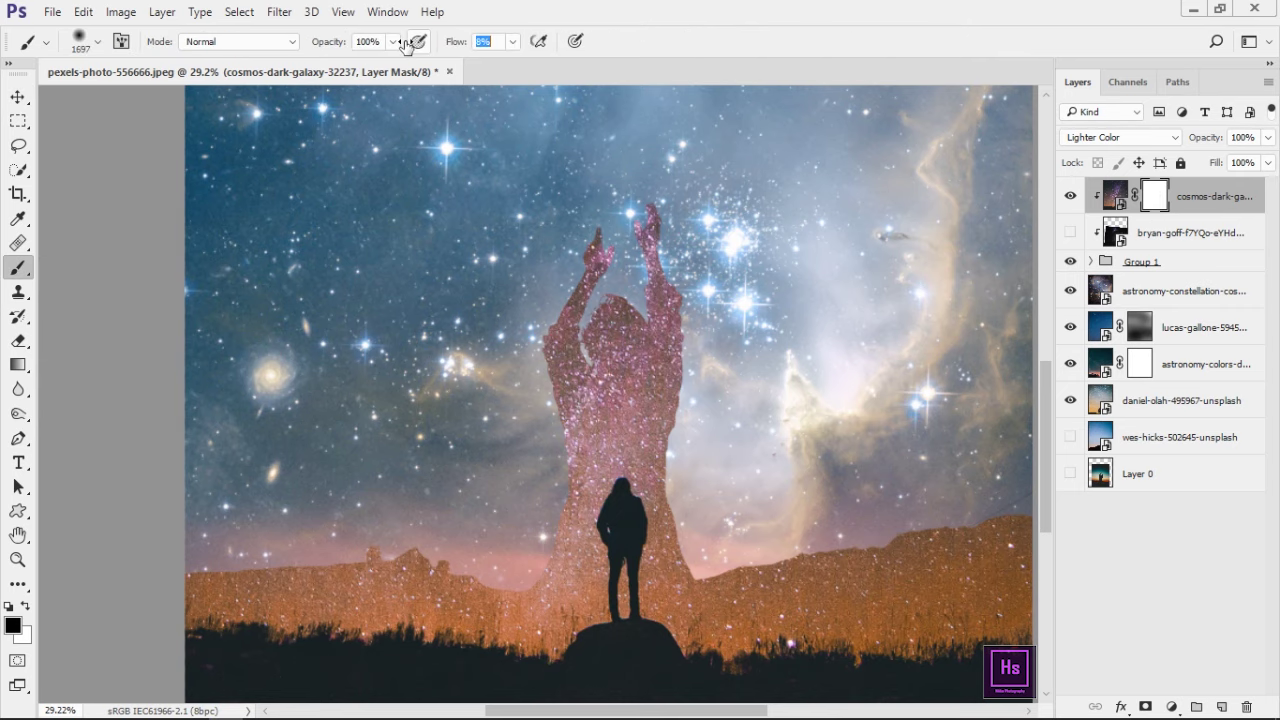
{"action": "type", "text": "1"}
{"action": "key", "text": "Return"}
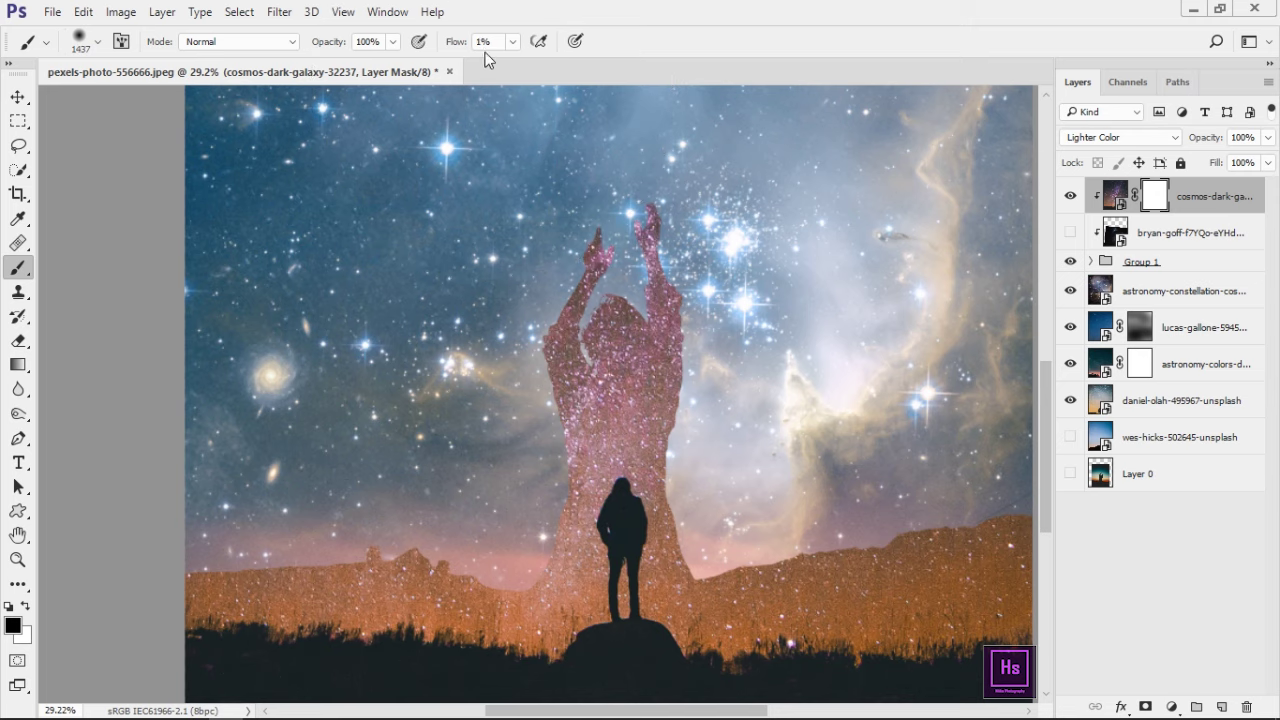
{"action": "key", "text": "bracketleft"}
{"action": "key", "text": "bracketleft"}
{"action": "key", "text": "bracketleft"}
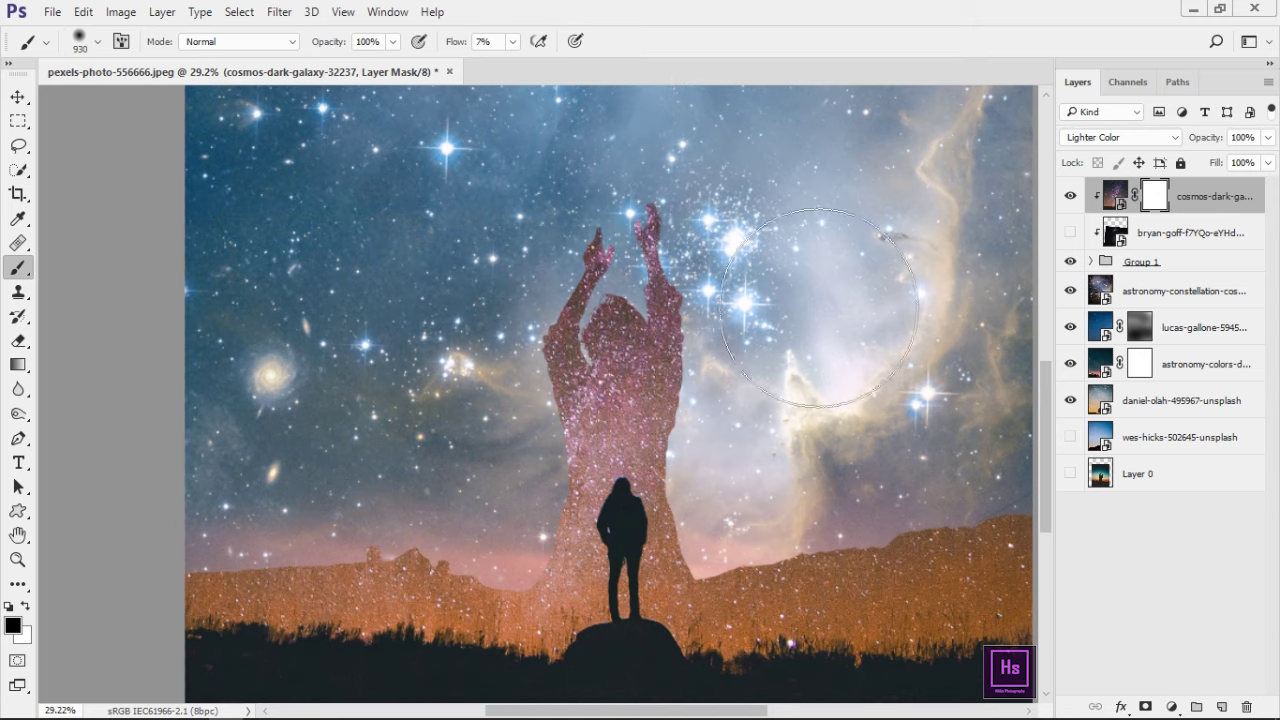
{"action": "left_click_drag", "start_coordinate": [610, 240], "coordinate": [620, 420]}
{"action": "left_click_drag", "start_coordinate": [436, 270], "coordinate": [571, 271]}
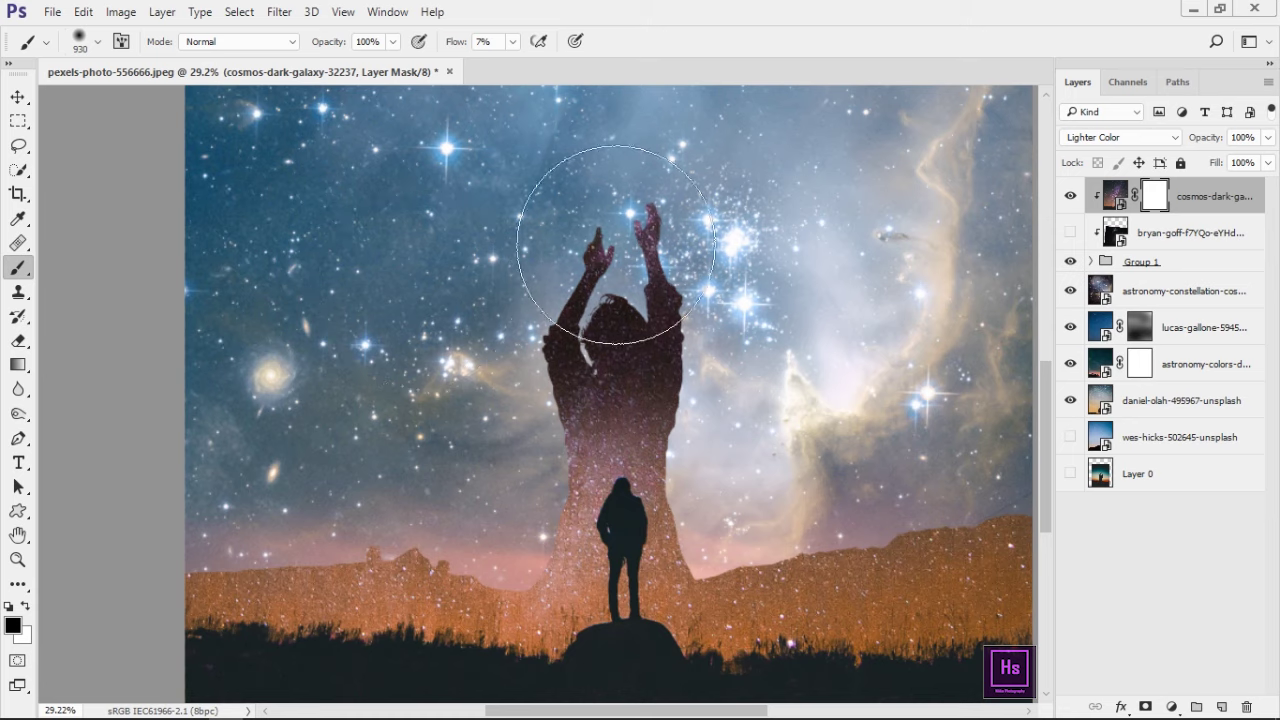
{"action": "scroll", "coordinate": [687, 478], "scroll_direction": "down", "scroll_amount": 3}
{"action": "scroll", "coordinate": [687, 478], "scroll_direction": "up", "scroll_amount": 2}
{"action": "scroll", "coordinate": [621, 471], "scroll_direction": "up", "scroll_amount": 2}
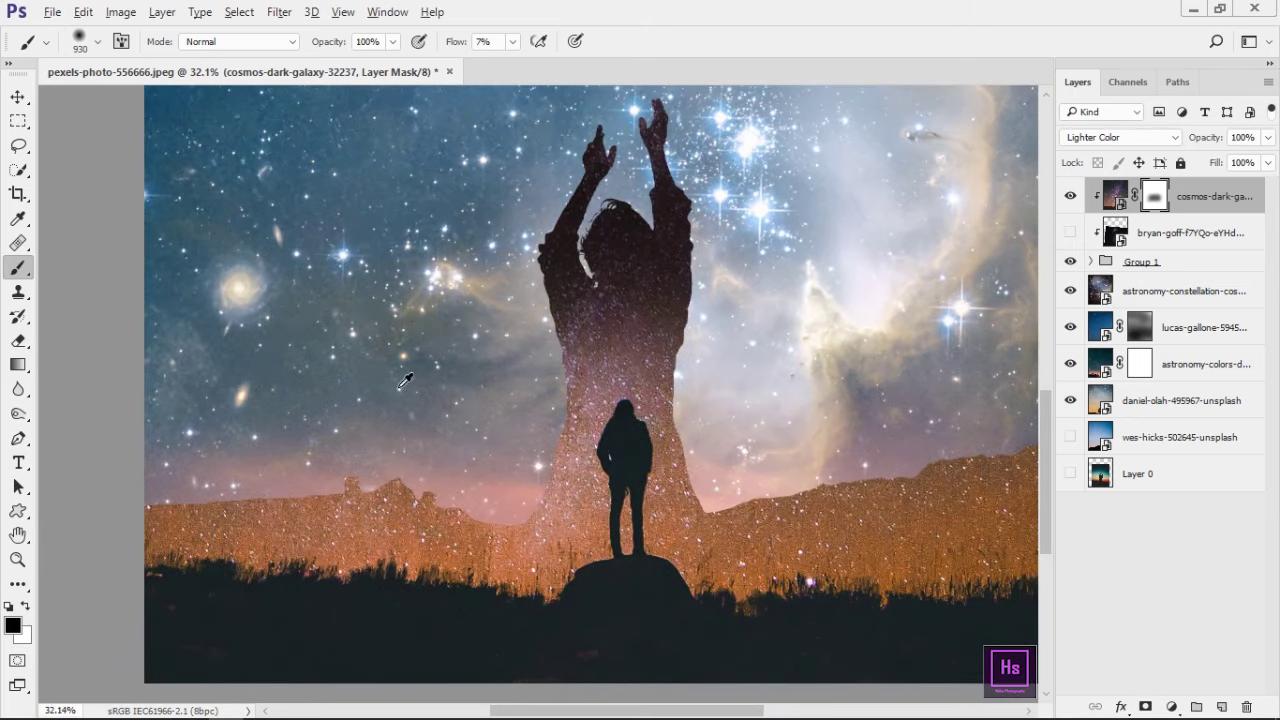
{"action": "left_click_drag", "start_coordinate": [312, 464], "coordinate": [511, 419]}
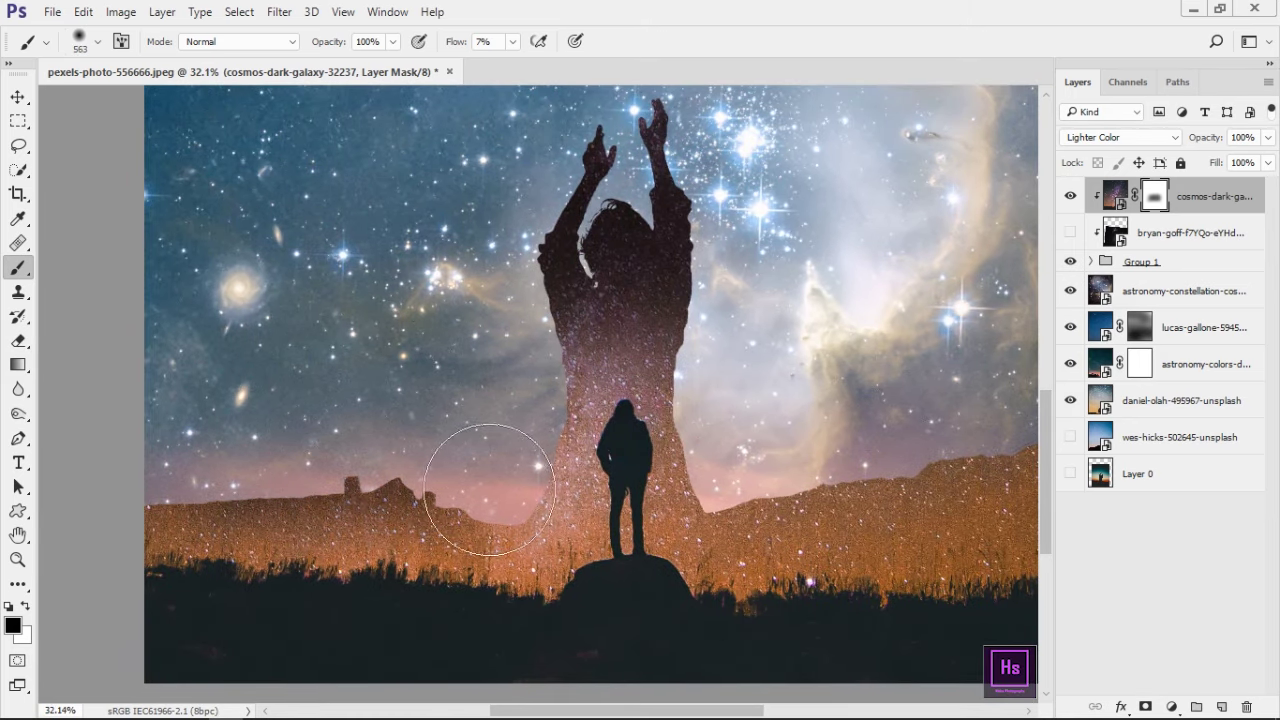
Step: Step back through history to remove the masking strokes and the layer mask
{"action": "key", "text": "ctrl+alt+z"}
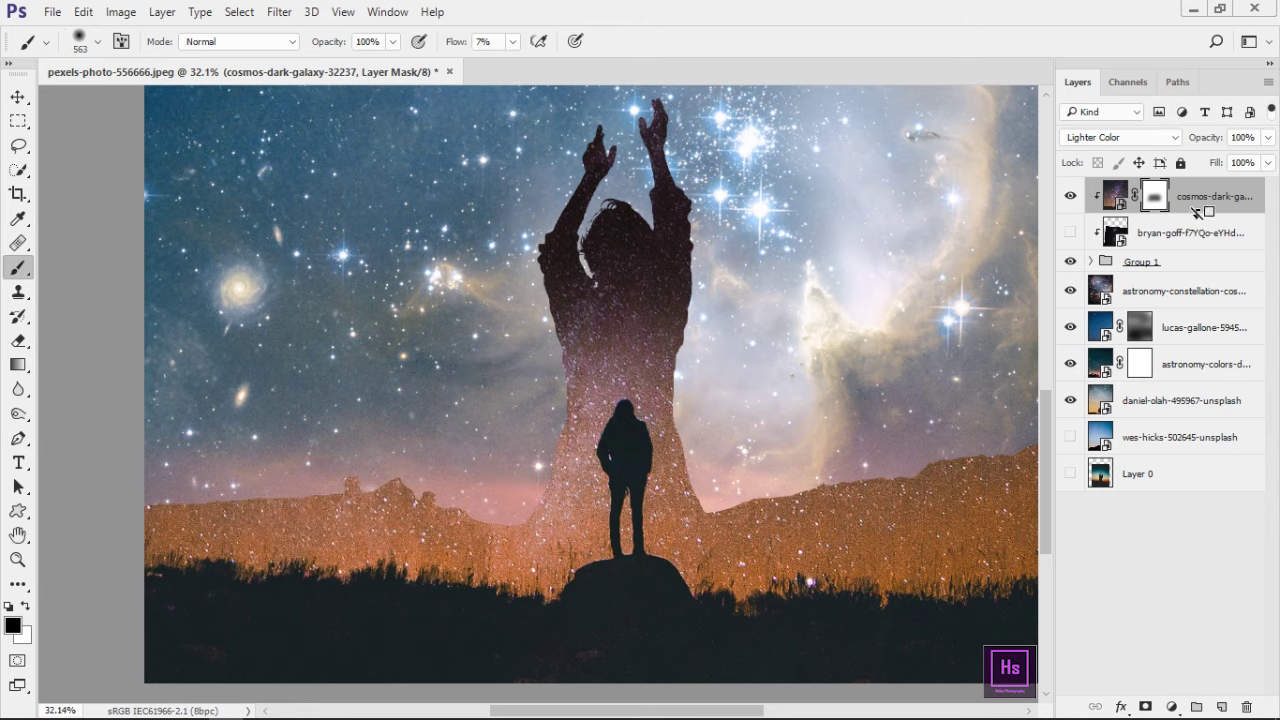
{"action": "key", "text": "ctrl+alt+z"}
{"action": "key", "text": "ctrl+alt+z"}
{"action": "key", "text": "ctrl+alt+z"}
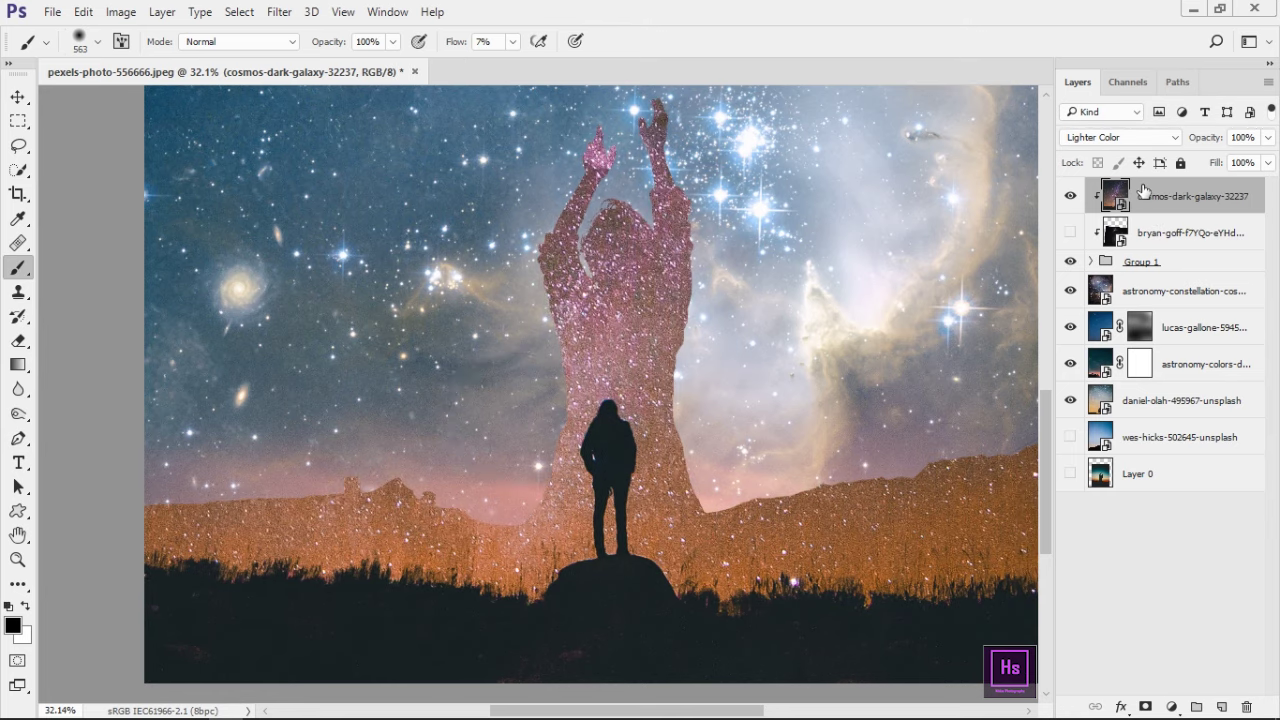
{"action": "key", "text": "ctrl+alt+z"}
{"action": "key", "text": "ctrl+alt+z"}
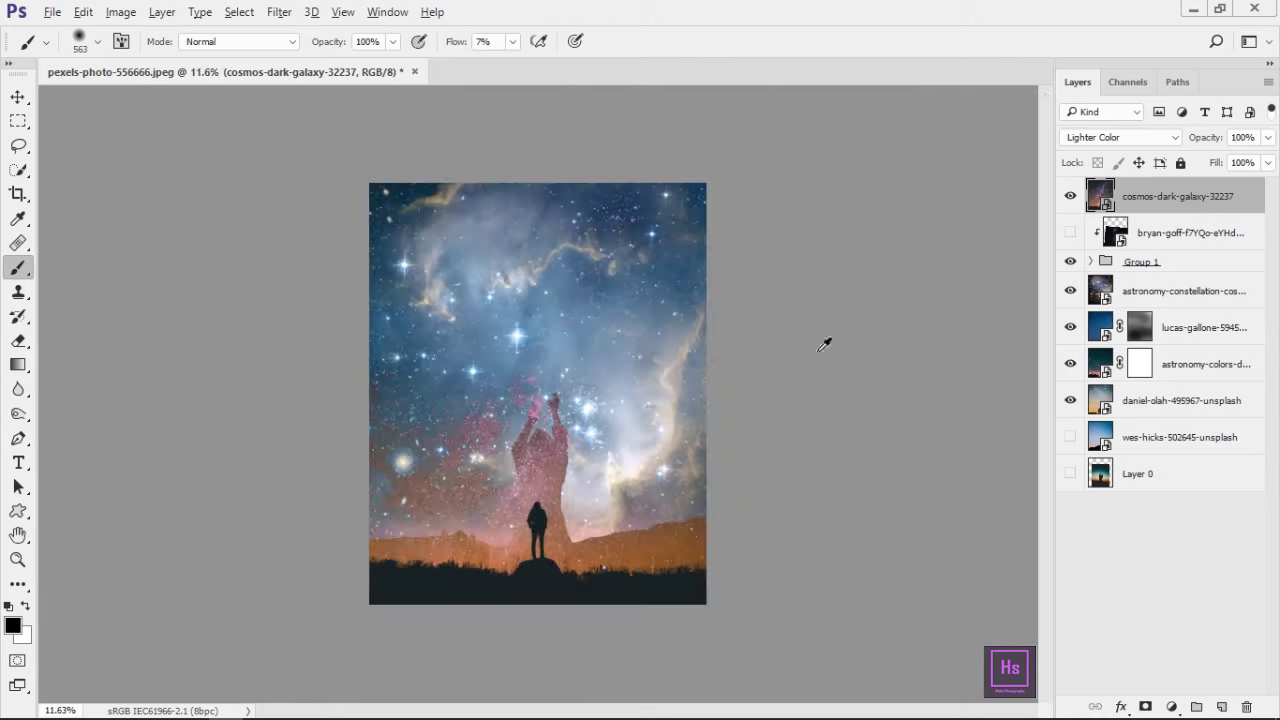
{"action": "key", "text": "ctrl+alt+z"}
{"action": "key", "text": "ctrl+alt+z"}
Step: Return the galaxy layer to Normal blending, compare channels, and duplicate Red as Red copy 2
{"action": "left_click", "coordinate": [1125, 138]}
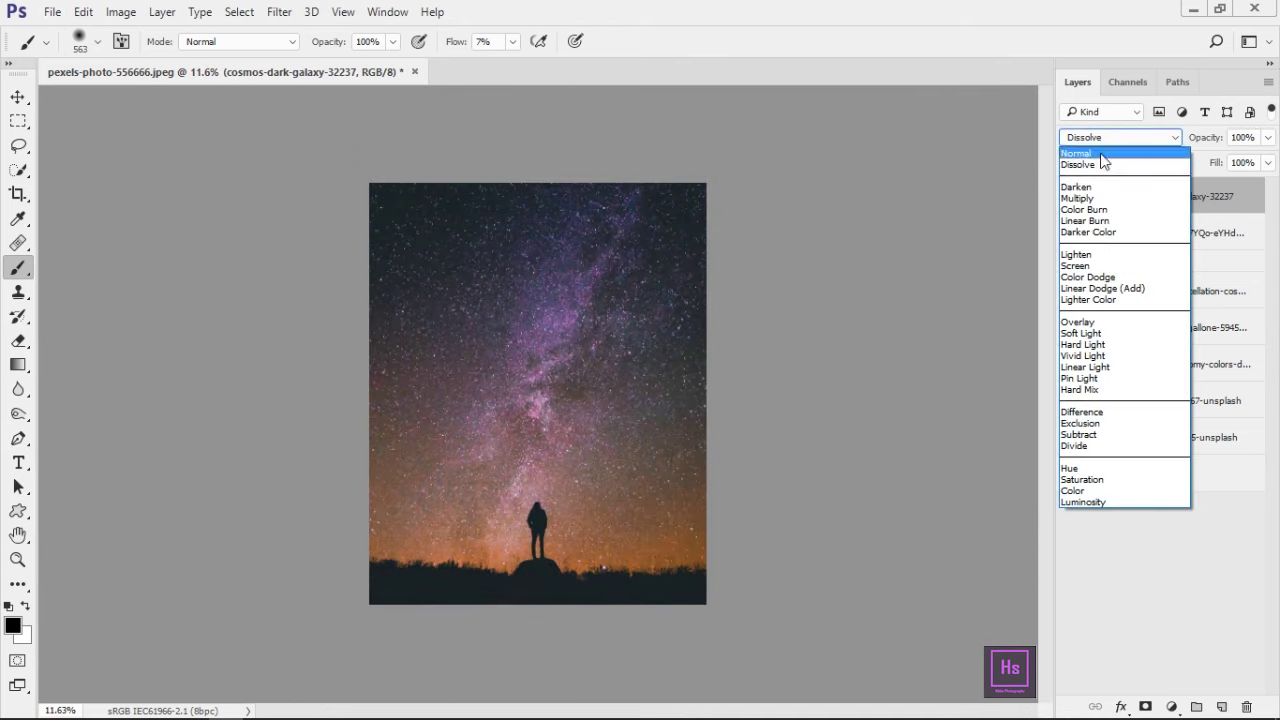
{"action": "left_click", "coordinate": [1110, 151]}
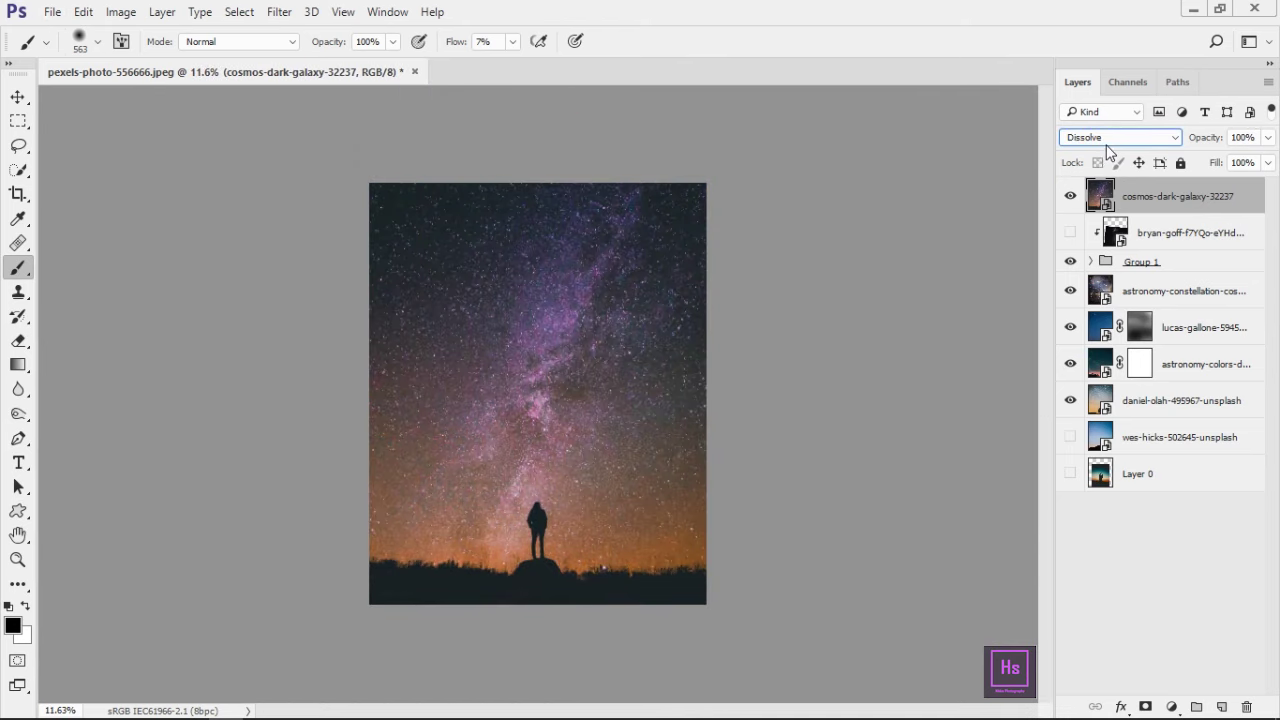
{"action": "left_click", "coordinate": [1128, 82]}
{"action": "left_click", "coordinate": [1139, 222]}
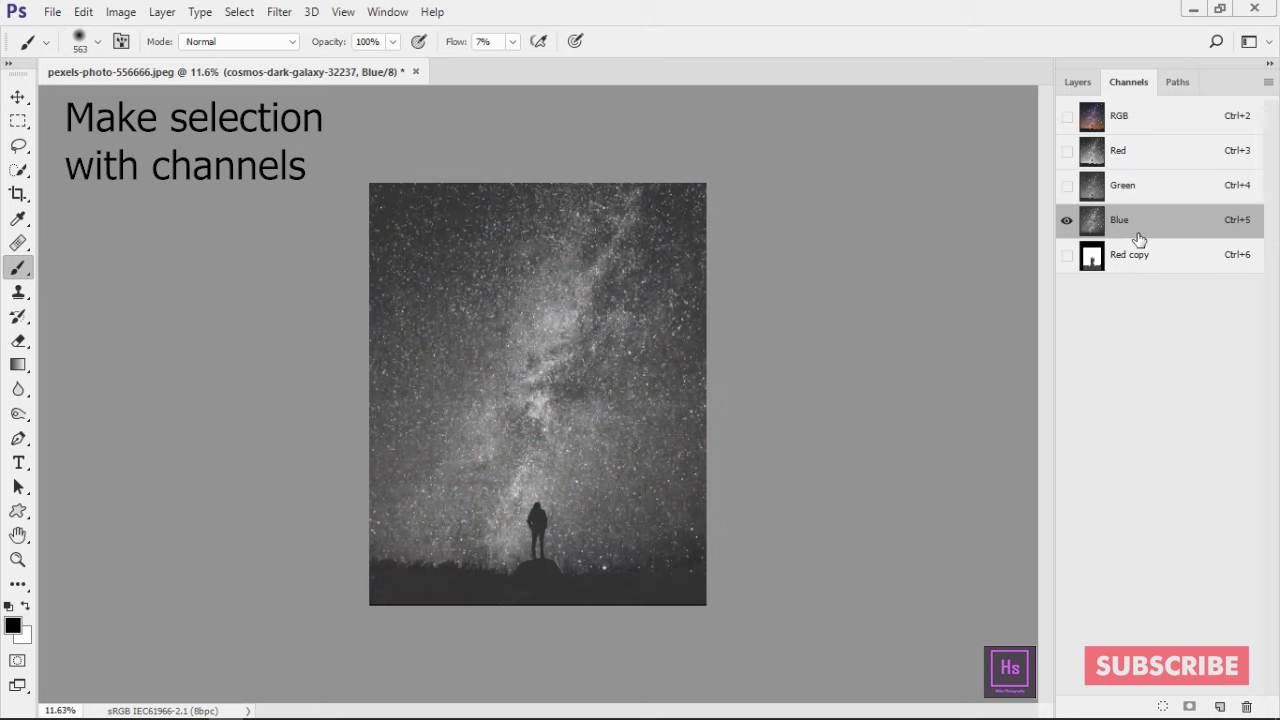
{"action": "left_click", "coordinate": [1142, 196]}
{"action": "left_click", "coordinate": [1136, 163]}
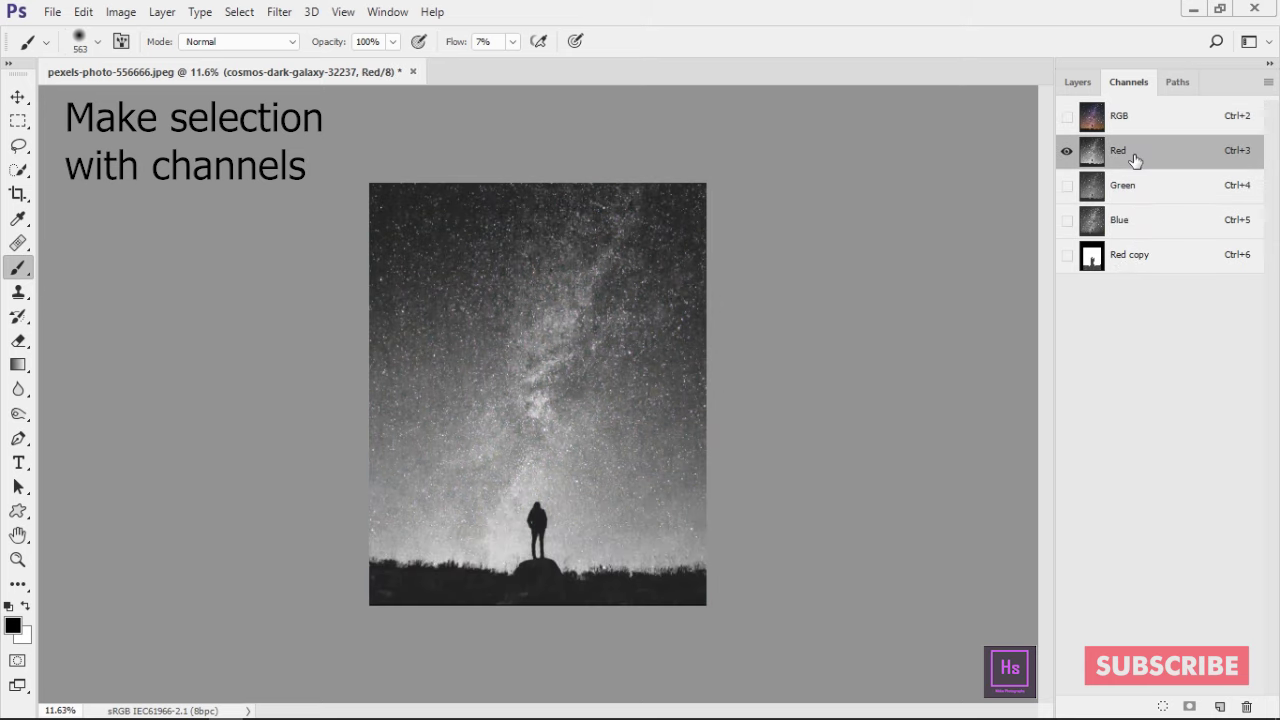
{"action": "mouse_move", "coordinate": [1137, 168]}
{"action": "left_mouse_down"}
{"action": "mouse_move", "coordinate": [1234, 689]}
{"action": "mouse_move", "coordinate": [1219, 707]}
{"action": "left_mouse_up"}
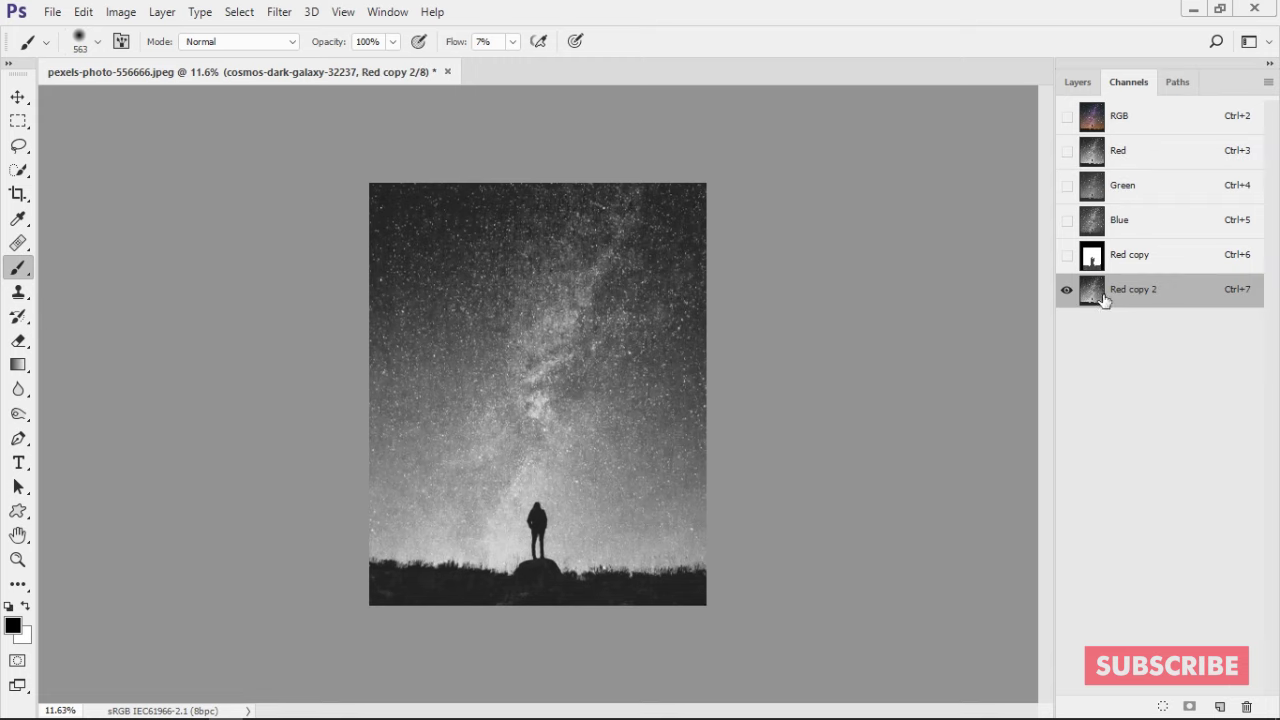
Step: Apply Levels to Red copy 2, pulling in the midtone and white sliders for high contrast
{"action": "key", "text": "ctrl+l"}
{"action": "left_click_drag", "start_coordinate": [982, 265], "coordinate": [932, 265]}
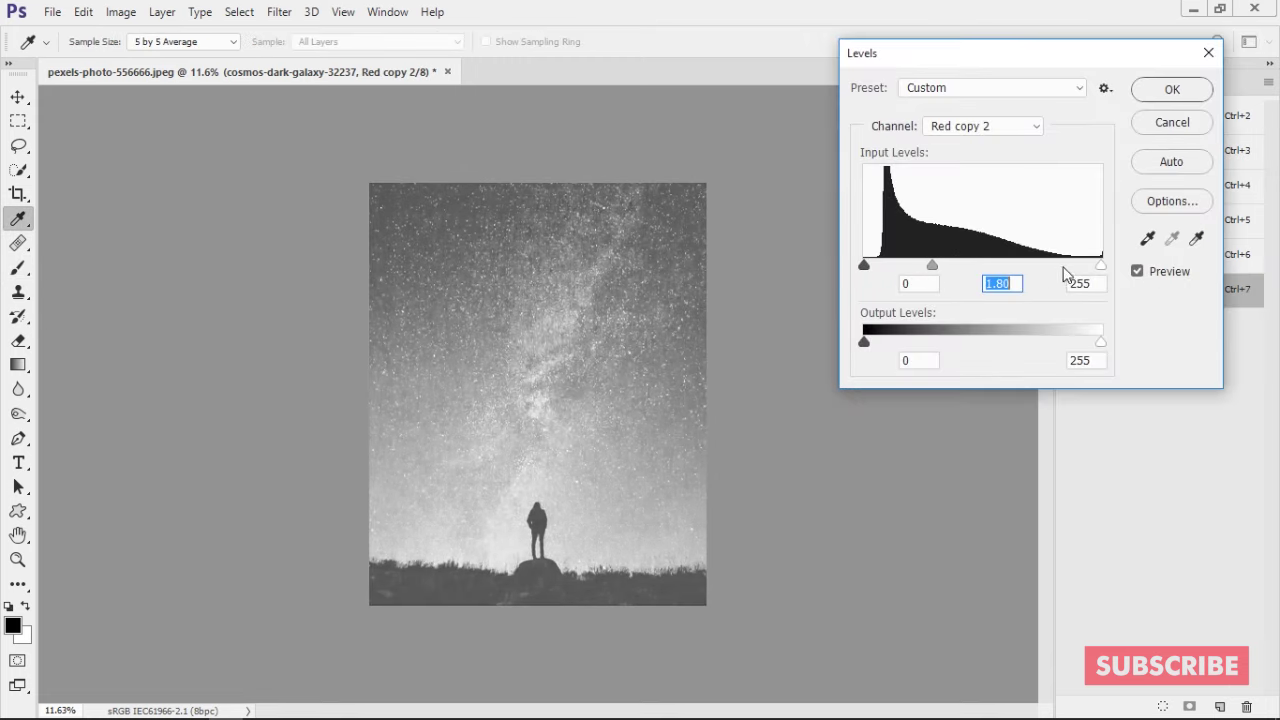
{"action": "left_click_drag", "start_coordinate": [1101, 265], "coordinate": [984, 276]}
{"action": "mouse_move", "coordinate": [898, 265]}
{"action": "left_mouse_down"}
{"action": "mouse_move", "coordinate": [962, 266]}
{"action": "mouse_move", "coordinate": [895, 268]}
{"action": "mouse_move", "coordinate": [902, 276]}
{"action": "left_mouse_up"}
{"action": "left_click", "coordinate": [1172, 89]}
Step: Set a 735-size brush and paint the lower-left sky, switching to white
{"action": "key", "text": "b"}
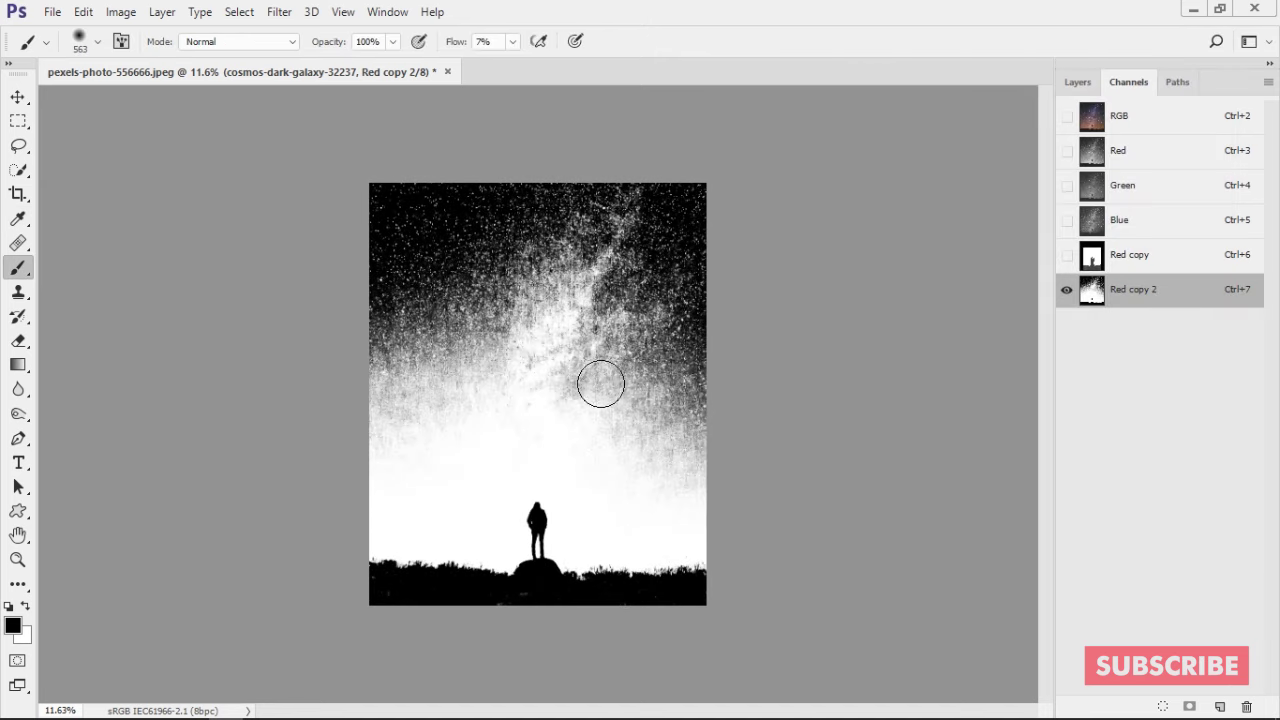
{"action": "right_click", "coordinate": [457, 306], "text": "alt"}
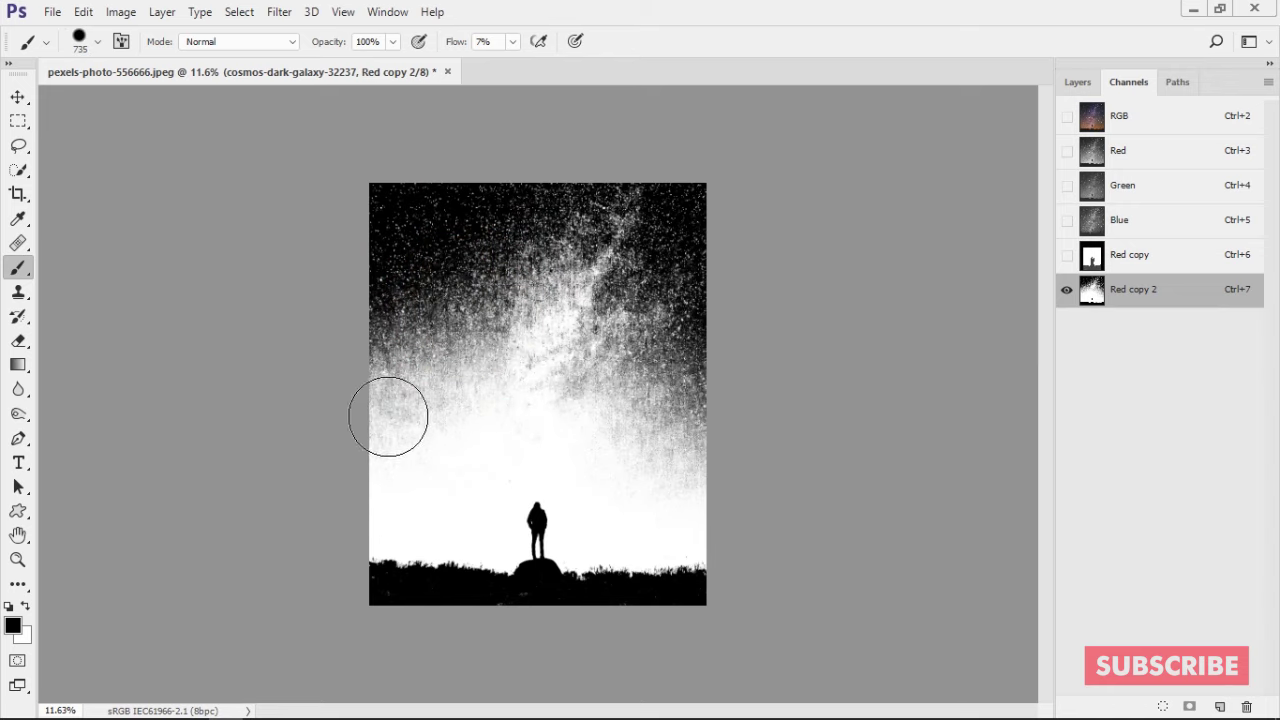
{"action": "mouse_move", "coordinate": [386, 414]}
{"action": "left_mouse_down"}
{"action": "mouse_move", "coordinate": [469, 378]}
{"action": "mouse_move", "coordinate": [371, 449]}
{"action": "mouse_move", "coordinate": [591, 251]}
{"action": "mouse_move", "coordinate": [423, 214]}
{"action": "mouse_move", "coordinate": [747, 232]}
{"action": "mouse_move", "coordinate": [566, 403]}
{"action": "mouse_move", "coordinate": [640, 376]}
{"action": "left_mouse_up"}
{"action": "key", "text": "x"}
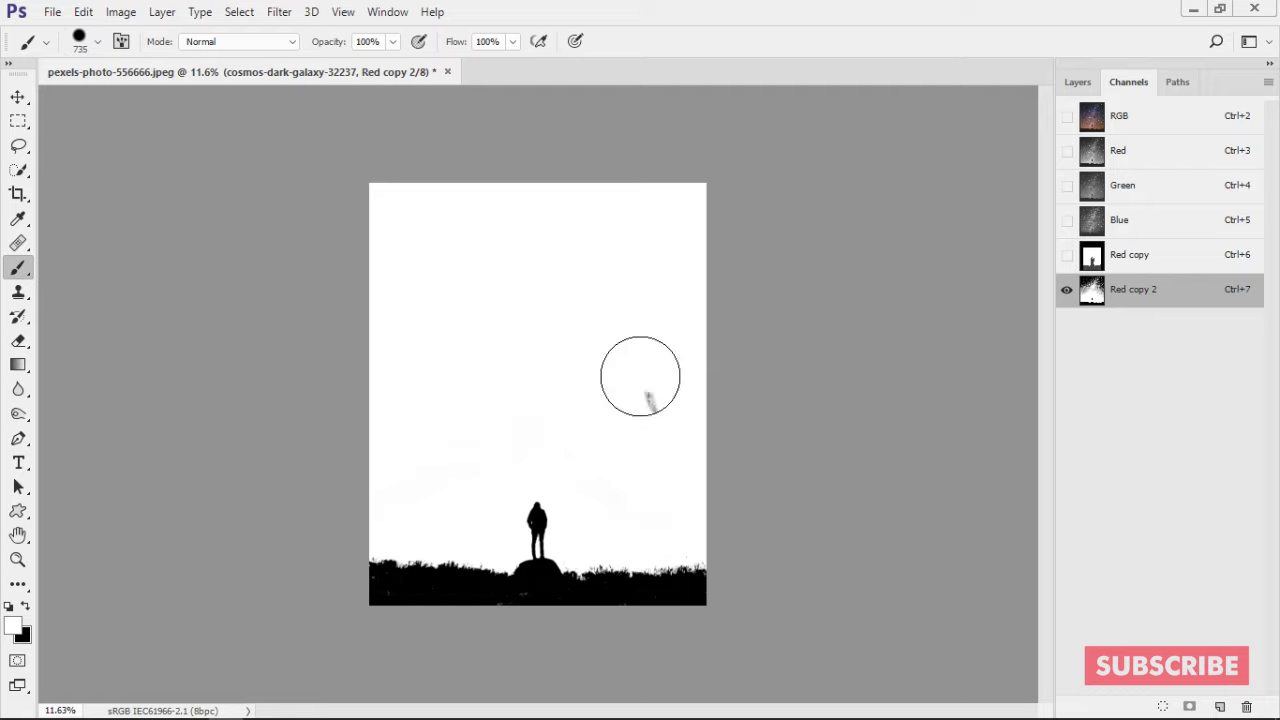
Step: Zoom in on the bottom of the Red copy 2 channel mask
{"action": "scroll", "coordinate": [626, 437], "scroll_direction": "up", "scroll_amount": 5, "text": "alt"}
{"action": "scroll", "coordinate": [606, 506], "scroll_direction": "down", "scroll_amount": 3, "text": "alt"}
{"action": "scroll", "coordinate": [629, 549], "scroll_direction": "up", "scroll_amount": 3}
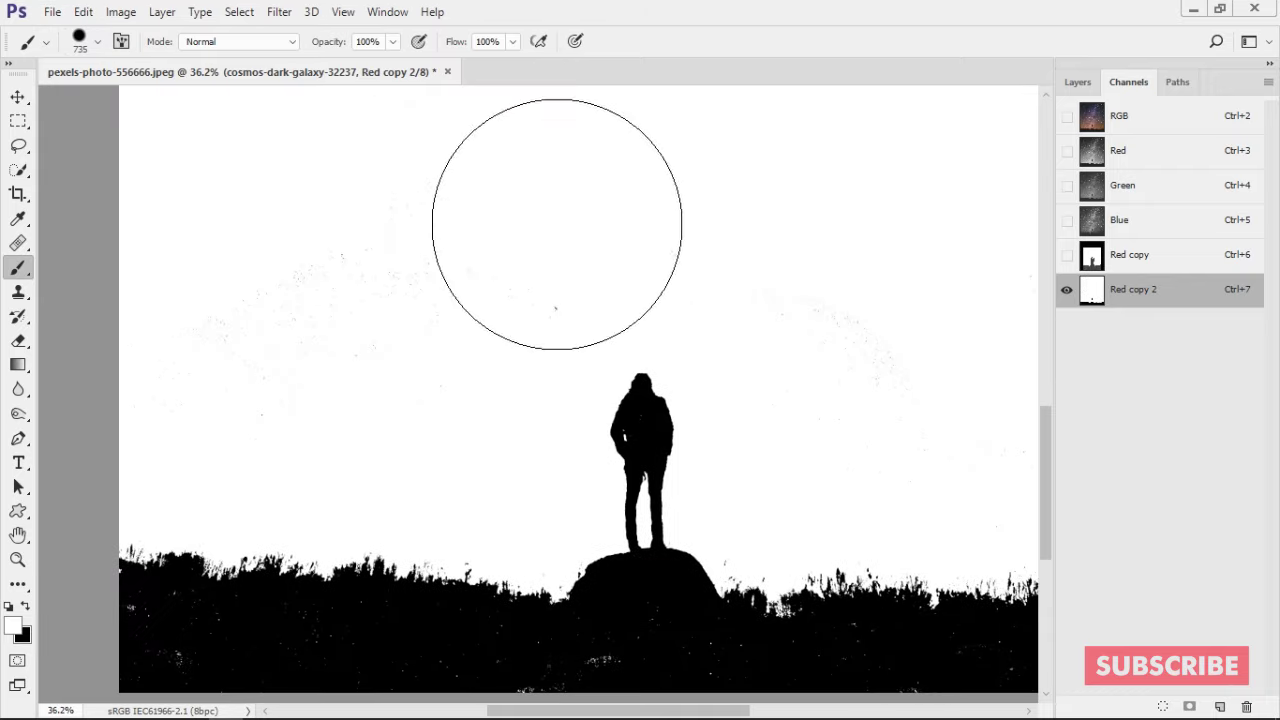
{"action": "scroll", "coordinate": [557, 223], "scroll_direction": "up", "scroll_amount": 1}
{"action": "scroll", "coordinate": [747, 341], "scroll_direction": "down", "scroll_amount": 2, "text": "alt"}
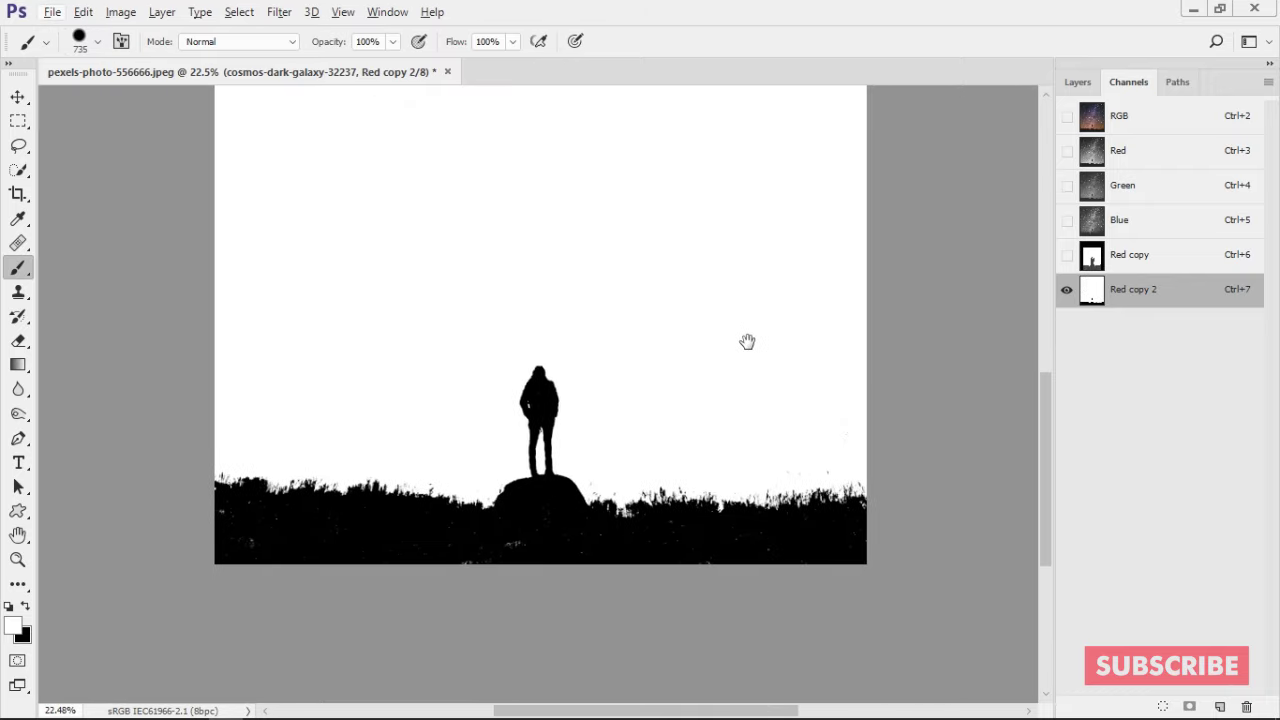
{"action": "scroll", "coordinate": [677, 266], "scroll_direction": "up", "scroll_amount": 2, "text": "alt"}
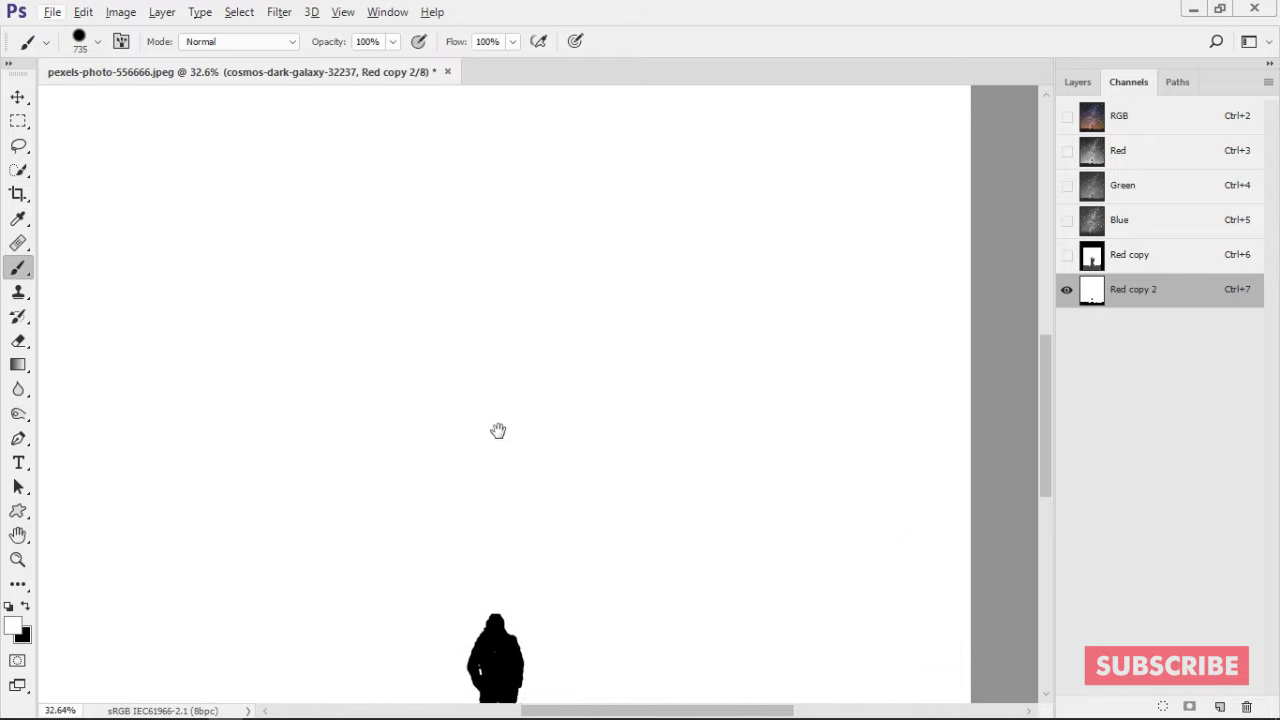
{"action": "scroll", "coordinate": [666, 262], "scroll_direction": "up", "scroll_amount": 2}
{"action": "scroll", "coordinate": [414, 500], "scroll_direction": "down", "scroll_amount": 1, "text": "alt"}
{"action": "scroll", "coordinate": [483, 463], "scroll_direction": "up", "scroll_amount": 1, "text": "alt"}
{"action": "scroll", "coordinate": [446, 149], "scroll_direction": "down", "scroll_amount": 1, "text": "alt"}
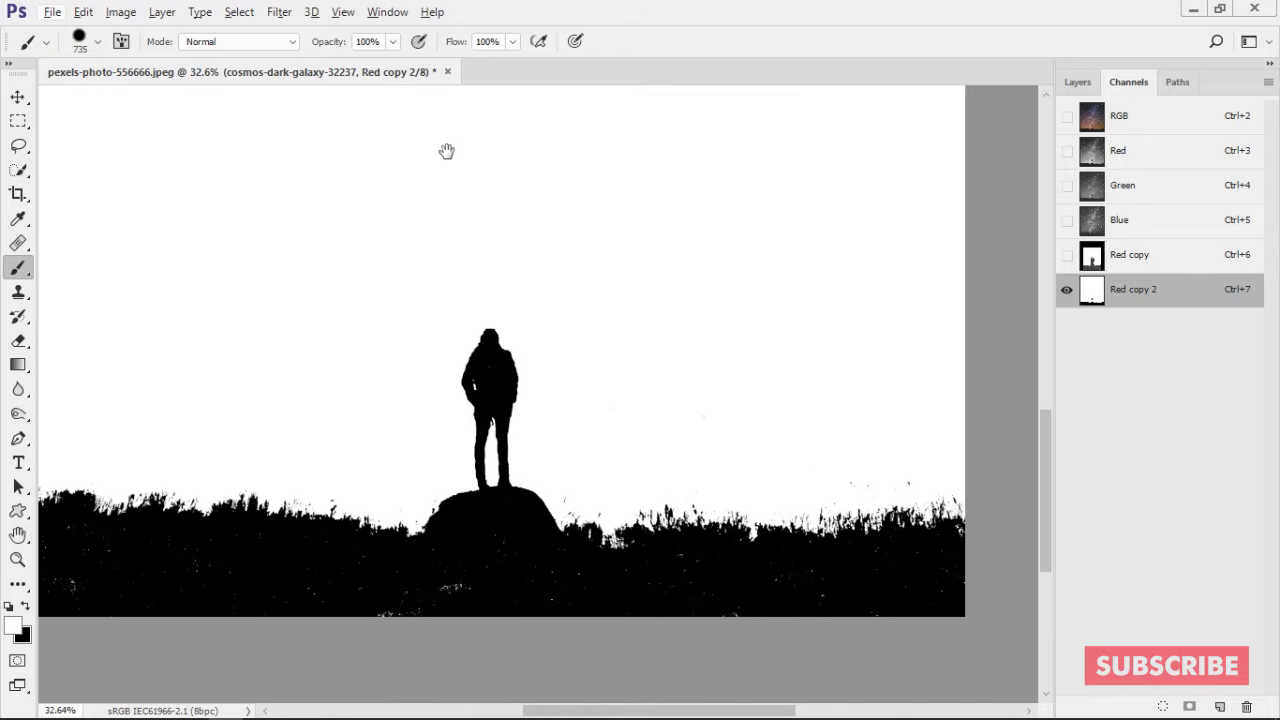
{"action": "scroll", "coordinate": [690, 243], "scroll_direction": "down", "scroll_amount": 1, "text": "alt"}
{"action": "scroll", "coordinate": [578, 500], "scroll_direction": "up", "scroll_amount": 3, "text": "alt"}
{"action": "scroll", "coordinate": [494, 506], "scroll_direction": "up", "scroll_amount": 1}
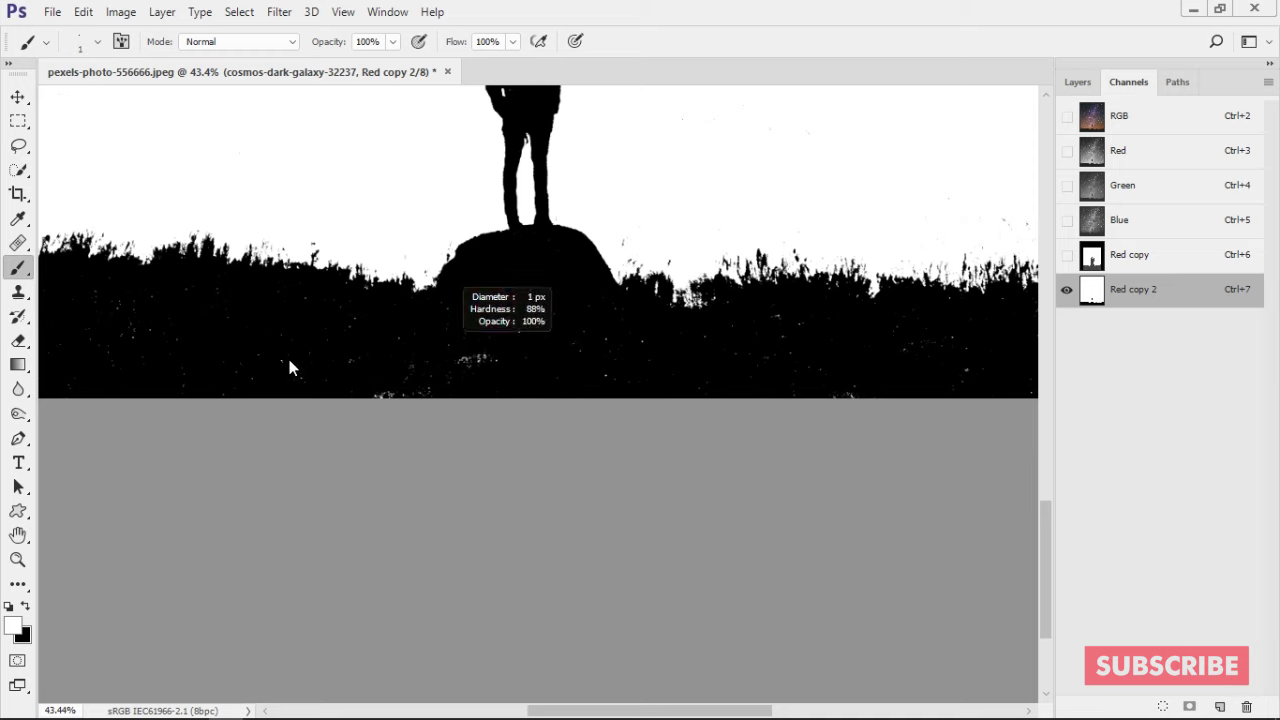
Step: Pan along the grass strip from its left edge past the rock to the right end
{"action": "left_click_drag", "start_coordinate": [348, 377], "coordinate": [500, 368]}
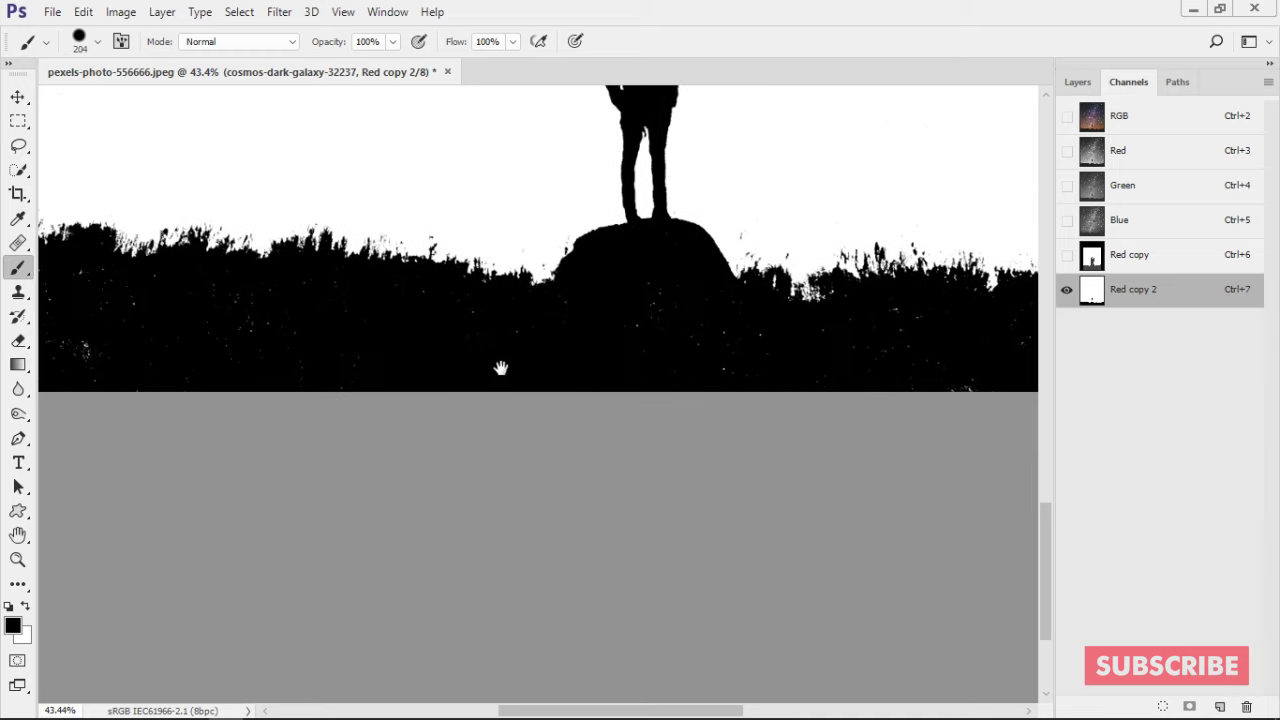
{"action": "left_click_drag", "start_coordinate": [279, 350], "coordinate": [475, 380]}
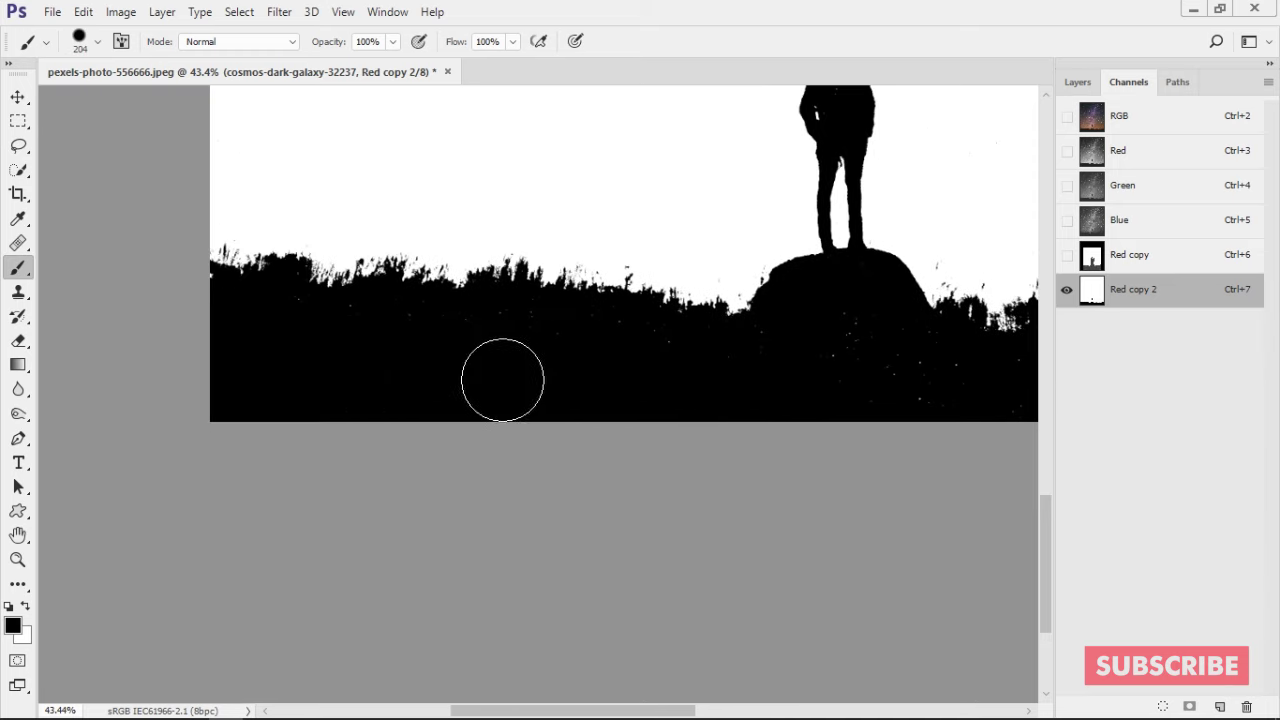
{"action": "left_click_drag", "start_coordinate": [699, 358], "coordinate": [452, 388]}
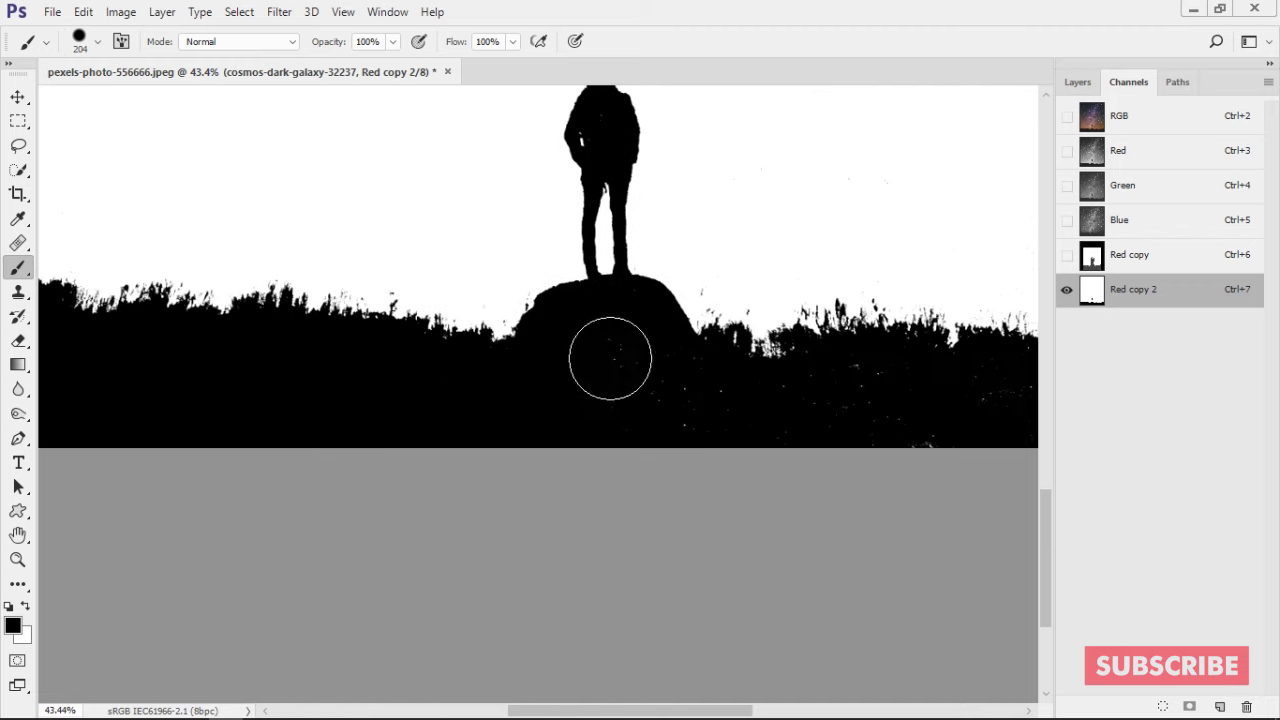
{"action": "left_click_drag", "start_coordinate": [610, 358], "coordinate": [330, 350]}
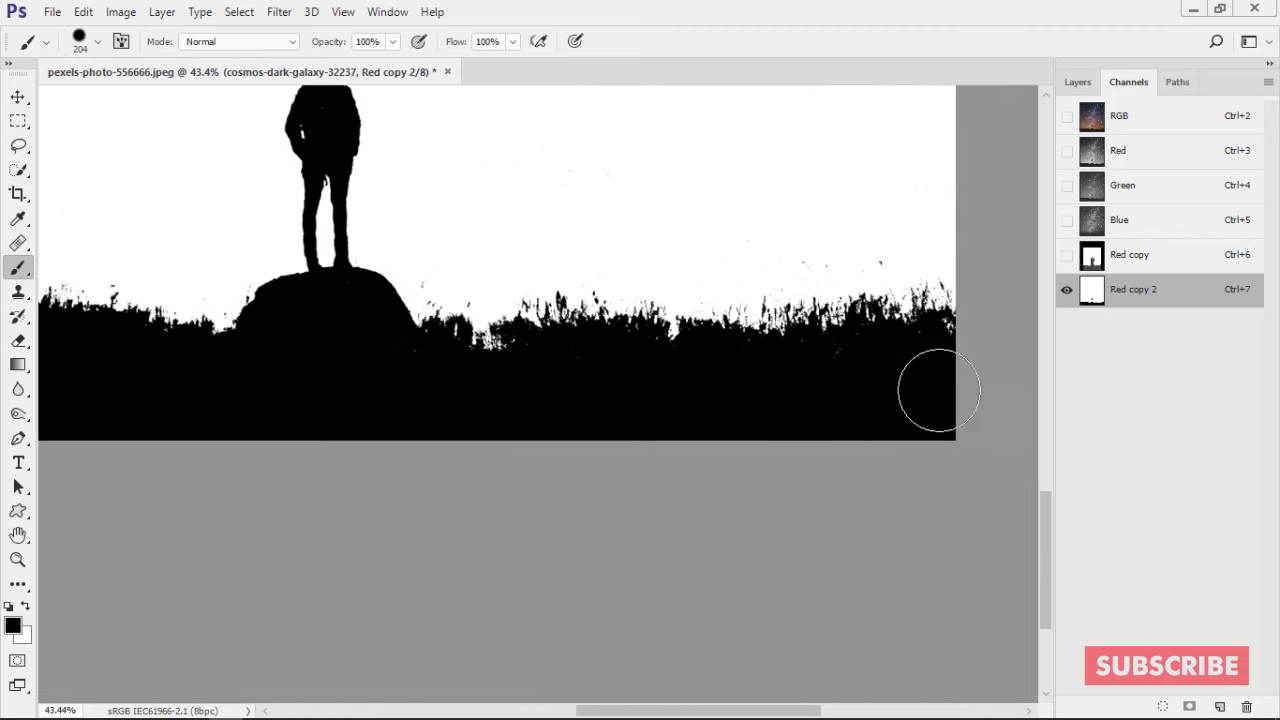
Step: Load the Red copy 2 channel as a selection and enlarge the brush to about 786 px
{"action": "left_click", "coordinate": [1105, 290], "text": "ctrl"}
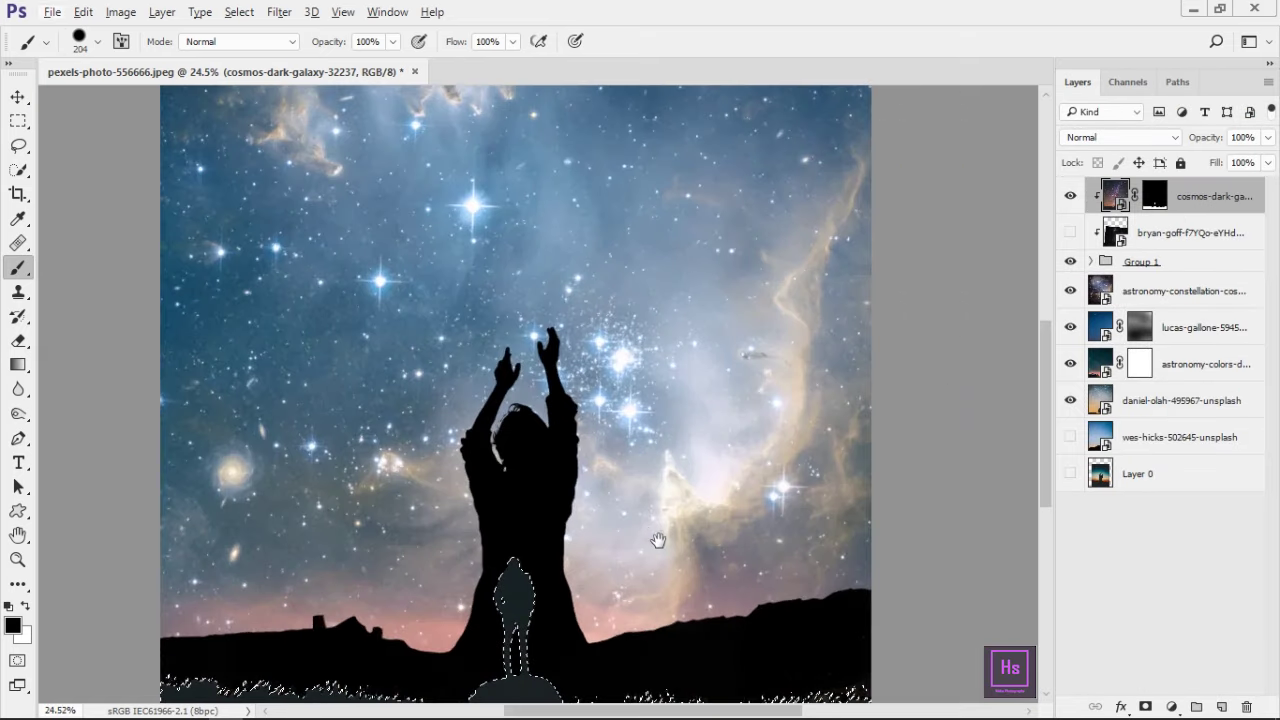
{"action": "scroll", "coordinate": [620, 348], "scroll_direction": "up", "scroll_amount": 1}
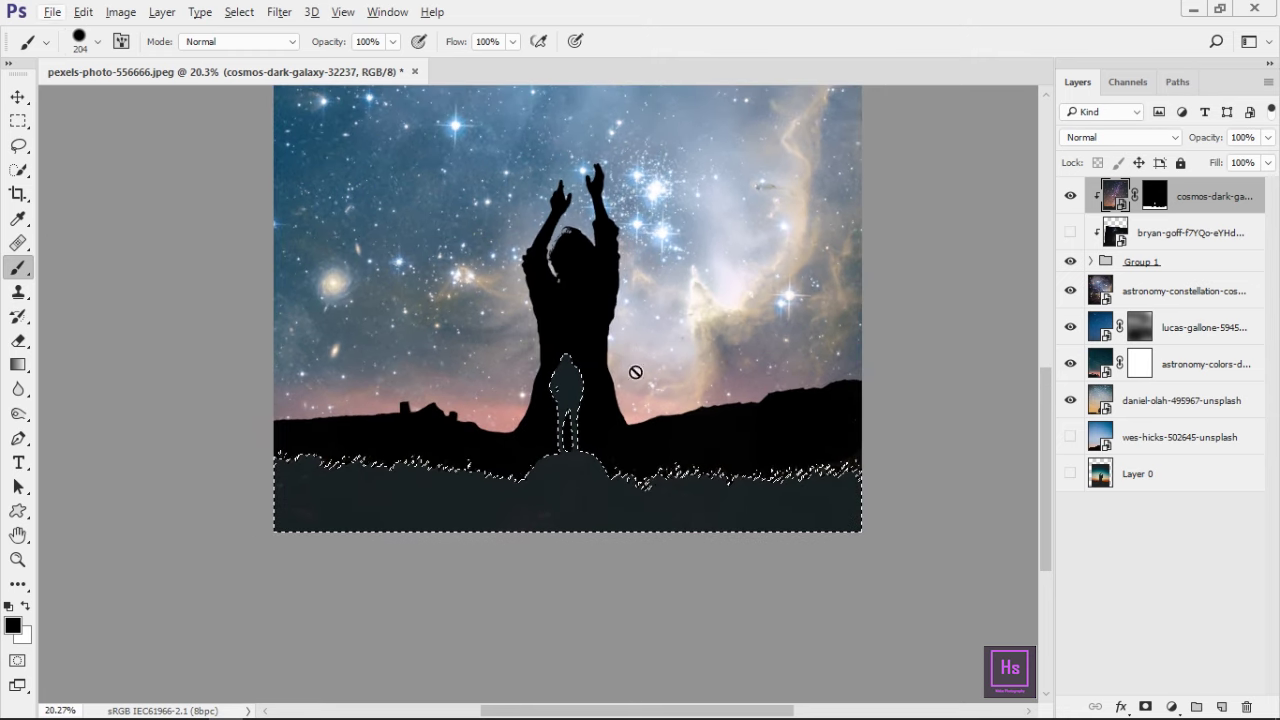
{"action": "left_click_drag", "start_coordinate": [500, 471], "coordinate": [577, 456]}
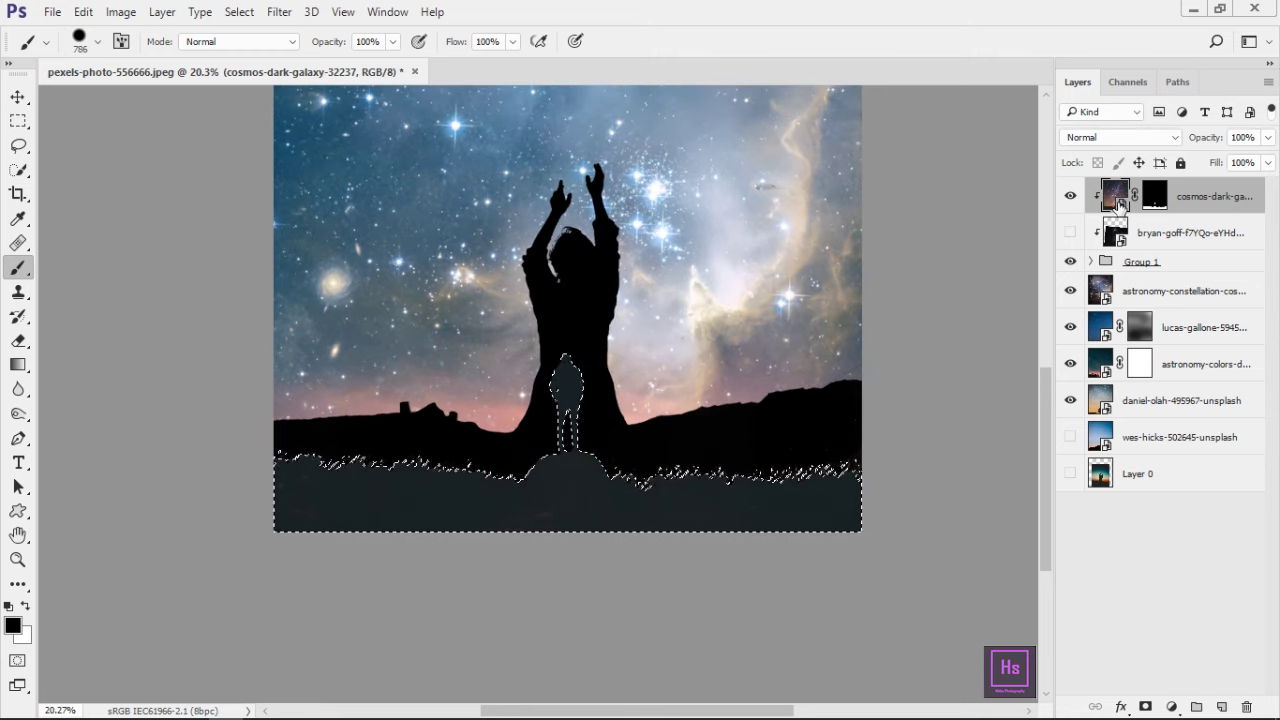
Step: Paint the grass foreground solid black on a new layer clipped to the galaxy, then deselect
{"action": "left_click", "coordinate": [1221, 707]}
{"action": "left_click", "coordinate": [1122, 210], "text": "alt"}
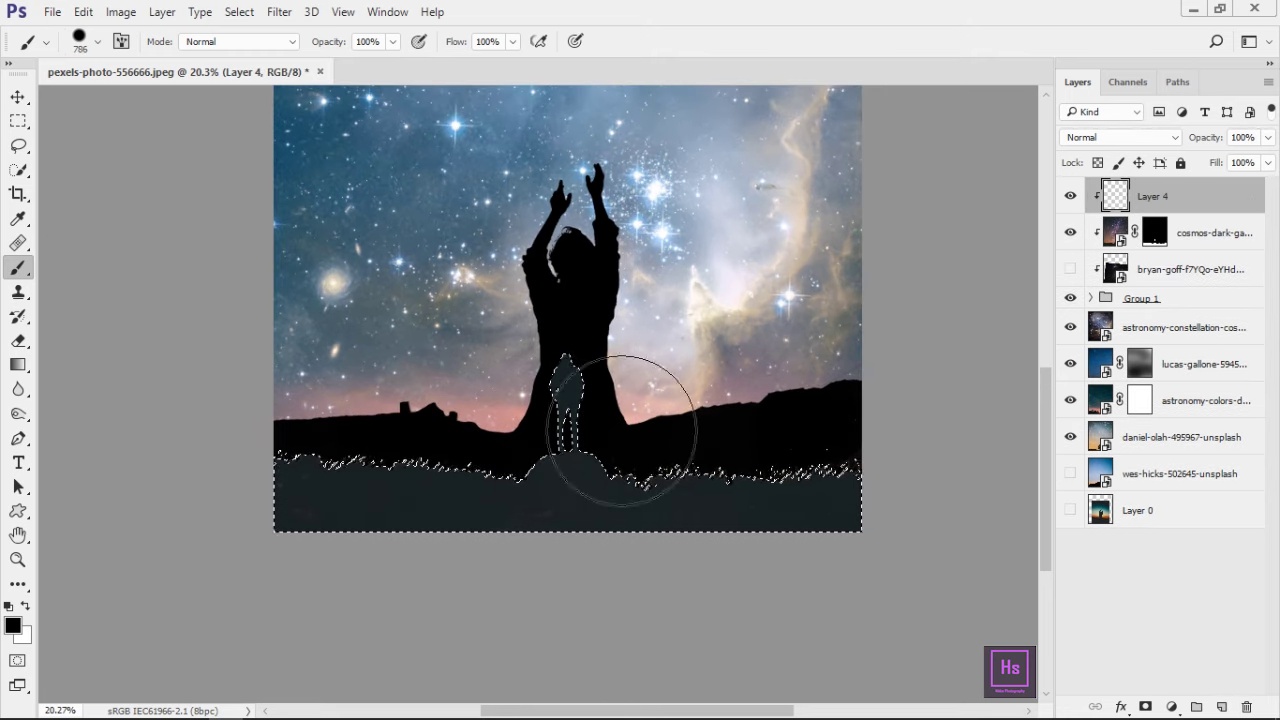
{"action": "mouse_move", "coordinate": [500, 400]}
{"action": "left_mouse_down"}
{"action": "mouse_move", "coordinate": [514, 514]}
{"action": "mouse_move", "coordinate": [528, 400]}
{"action": "mouse_move", "coordinate": [784, 534]}
{"action": "mouse_move", "coordinate": [923, 486]}
{"action": "left_mouse_up"}
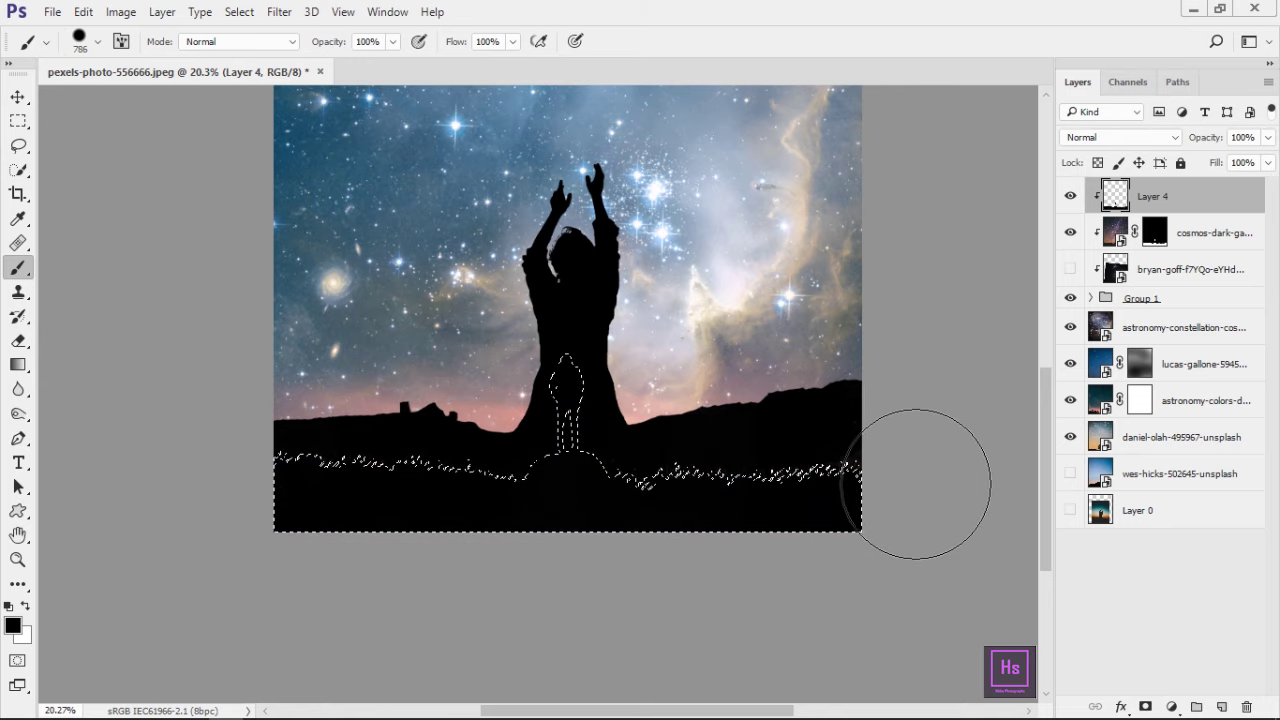
{"action": "key", "text": "ctrl+d"}
{"action": "scroll", "coordinate": [734, 537], "scroll_direction": "up", "scroll_amount": 3}
{"action": "scroll", "coordinate": [734, 537], "scroll_direction": "down", "scroll_amount": 3}
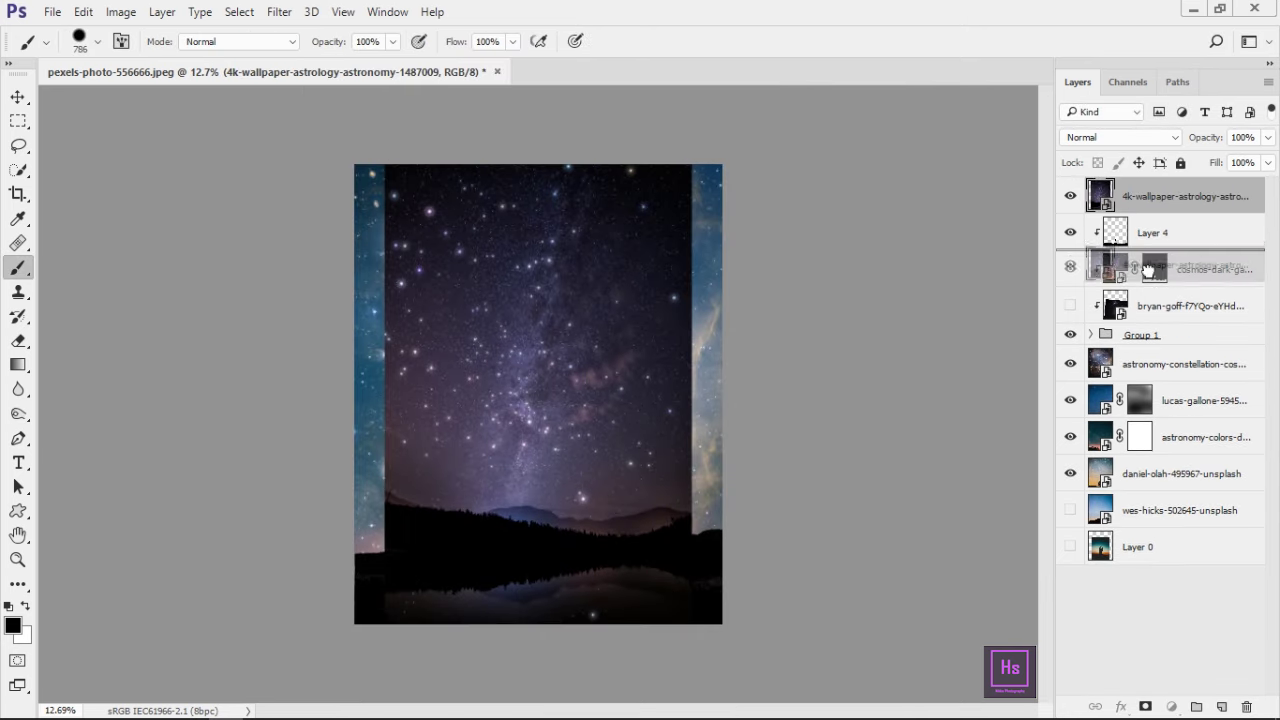
Step: Move the starry wallpaper layer above Group 1 and clip it into the group
{"action": "left_click_drag", "start_coordinate": [1128, 196], "coordinate": [1125, 323]}
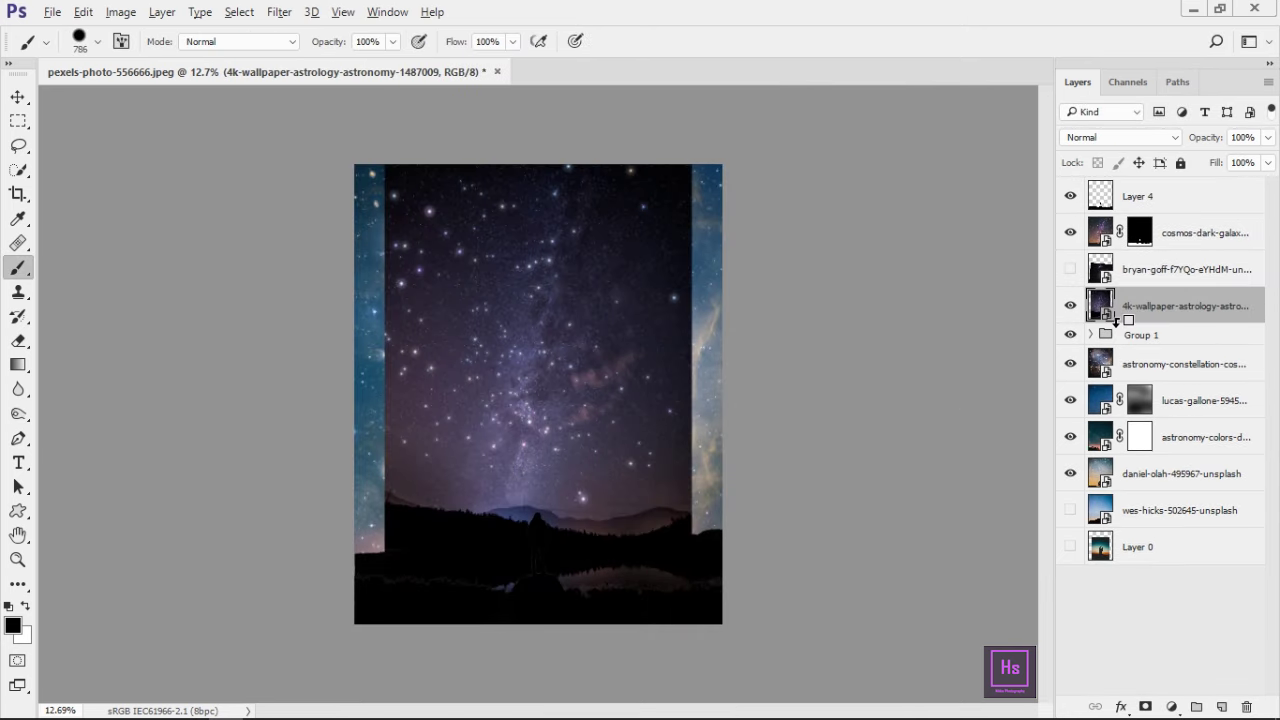
{"action": "left_click", "coordinate": [1116, 319], "text": "alt"}
{"action": "left_click", "coordinate": [1118, 238]}
{"action": "key", "text": "ctrl+alt+g"}
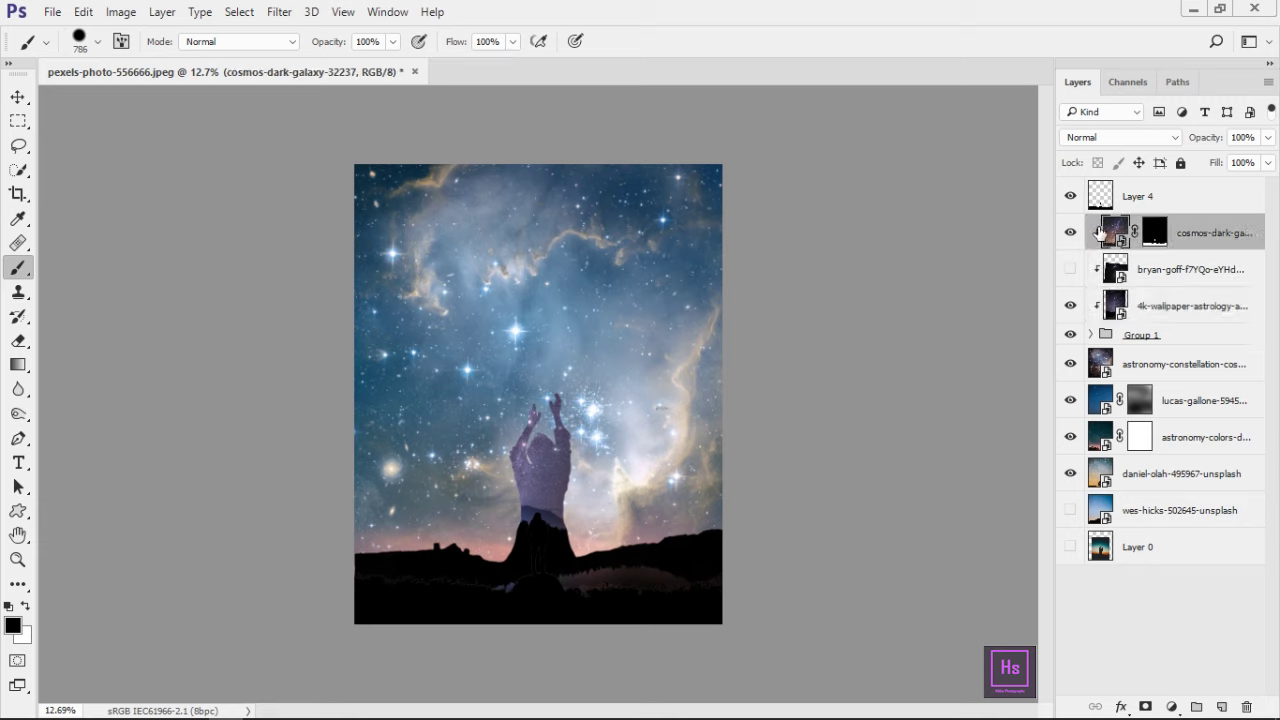
Step: Shift the starry wallpaper down-left and scale it to about 101%
{"action": "left_click", "coordinate": [1128, 300]}
{"action": "key", "text": "ctrl+t"}
{"action": "left_click_drag", "start_coordinate": [663, 471], "coordinate": [585, 562]}
{"action": "left_click_drag", "start_coordinate": [613, 300], "coordinate": [751, 495]}
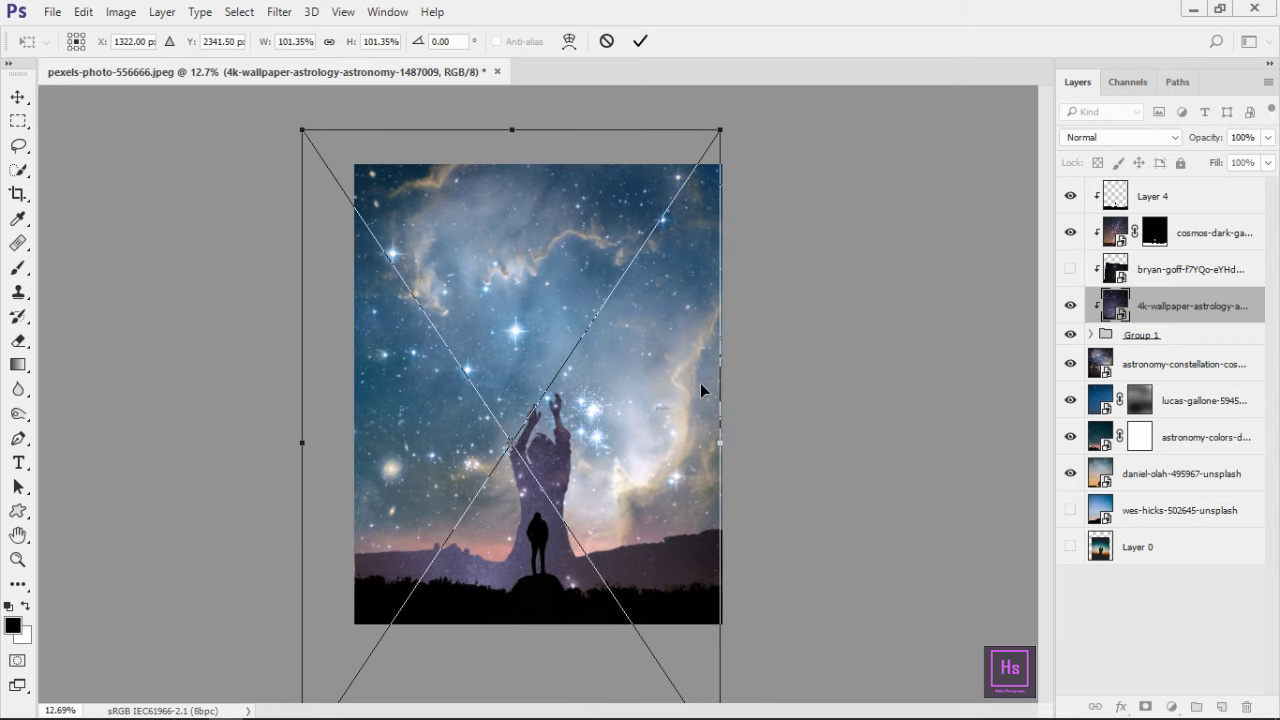
{"action": "key", "text": "Return"}
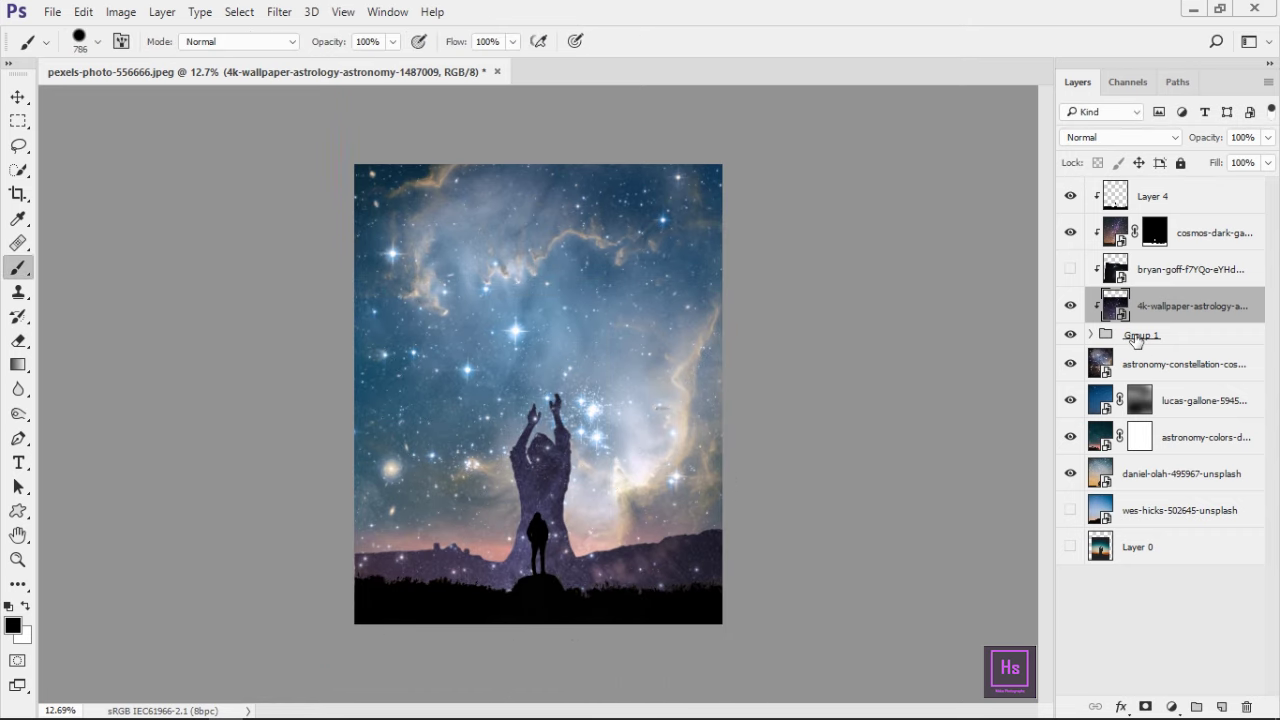
Step: Enlarge Group 1 to 110.79% and rotate it 3.72°
{"action": "key", "text": "alt+bracketleft"}
{"action": "key", "text": "ctrl+t"}
{"action": "mouse_move", "coordinate": [908, 403]}
{"action": "left_mouse_down"}
{"action": "mouse_move", "coordinate": [846, 423]}
{"action": "mouse_move", "coordinate": [852, 432]}
{"action": "left_mouse_up"}
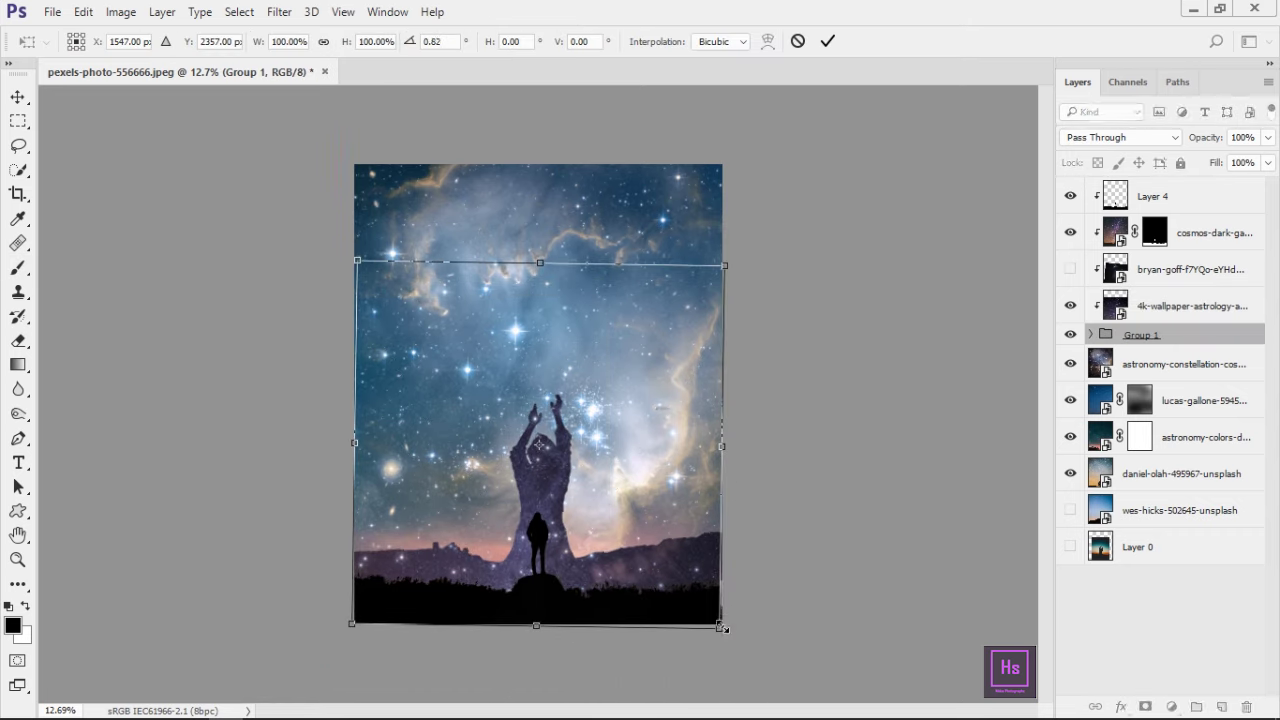
{"action": "left_click_drag", "start_coordinate": [720, 626], "coordinate": [735, 640]}
{"action": "left_click_drag", "start_coordinate": [351, 640], "coordinate": [340, 650]}
{"action": "left_click_drag", "start_coordinate": [851, 486], "coordinate": [858, 510]}
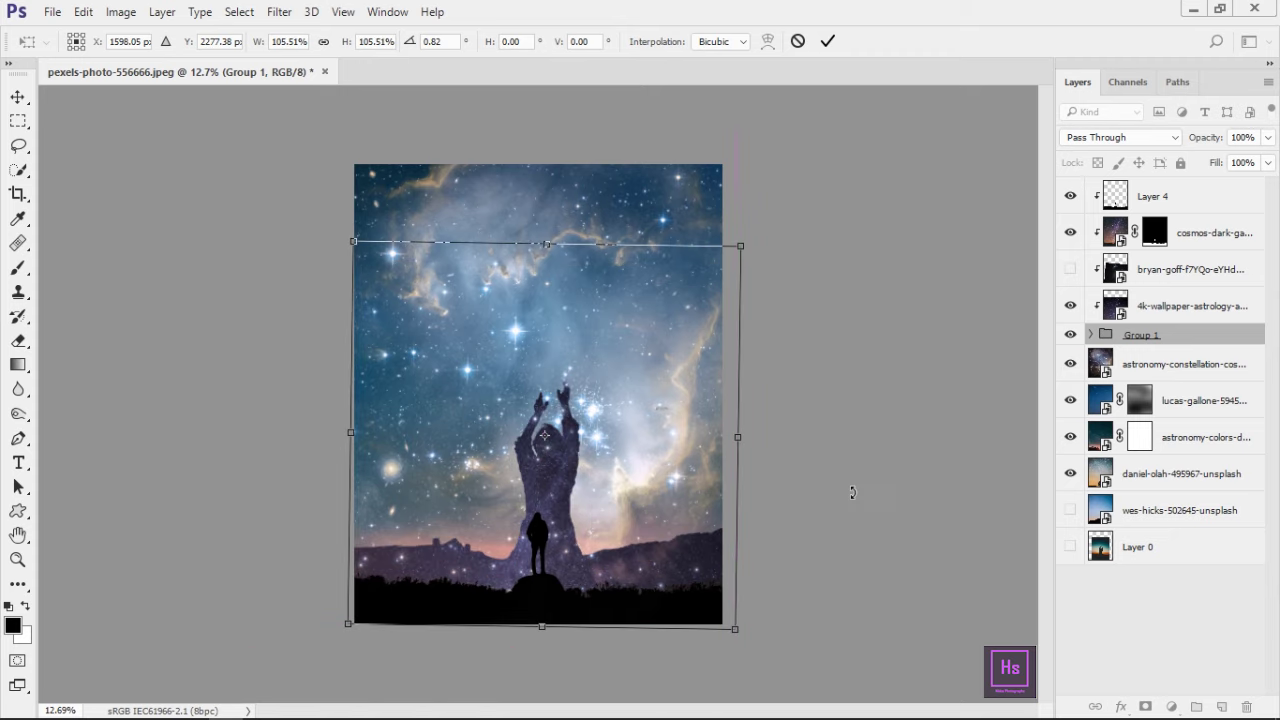
{"action": "left_click_drag", "start_coordinate": [336, 616], "coordinate": [322, 624]}
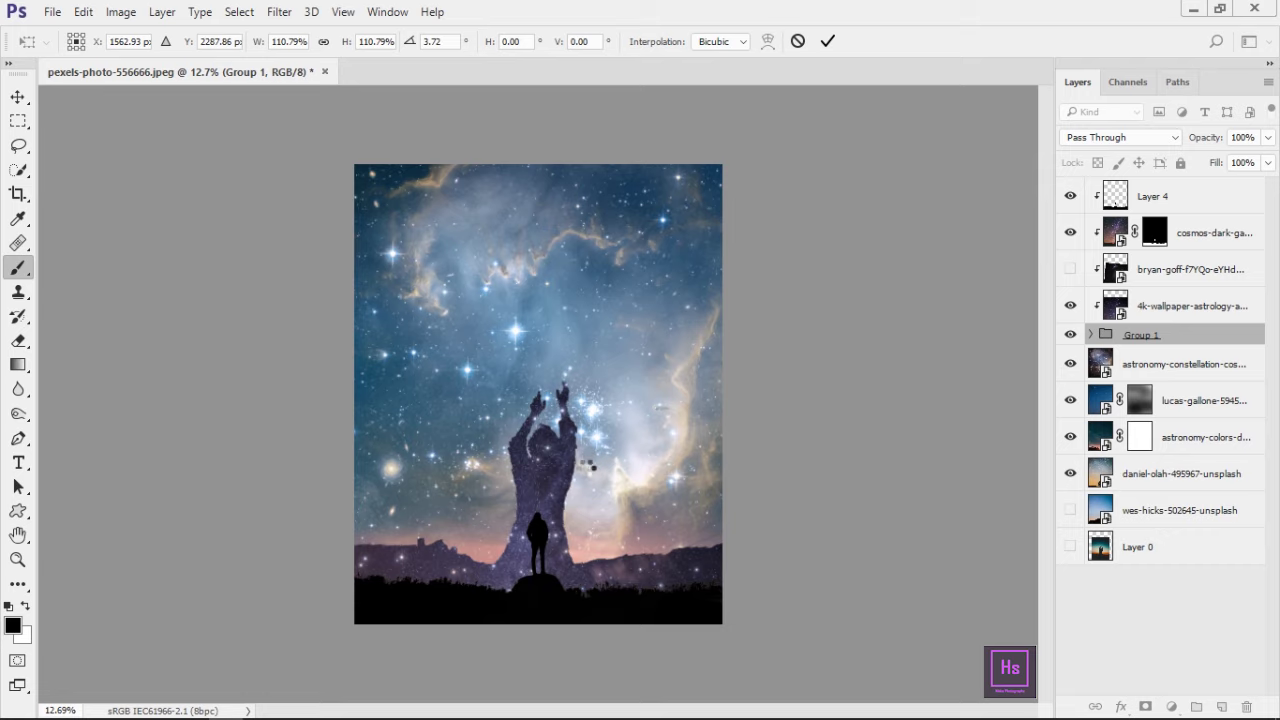
{"action": "key", "text": "Return"}
Step: Scroll up and down to review the clipped sky fill layers
{"action": "scroll", "coordinate": [555, 455], "scroll_direction": "up", "scroll_amount": 3}
{"action": "scroll", "coordinate": [555, 455], "scroll_direction": "up", "scroll_amount": 2}
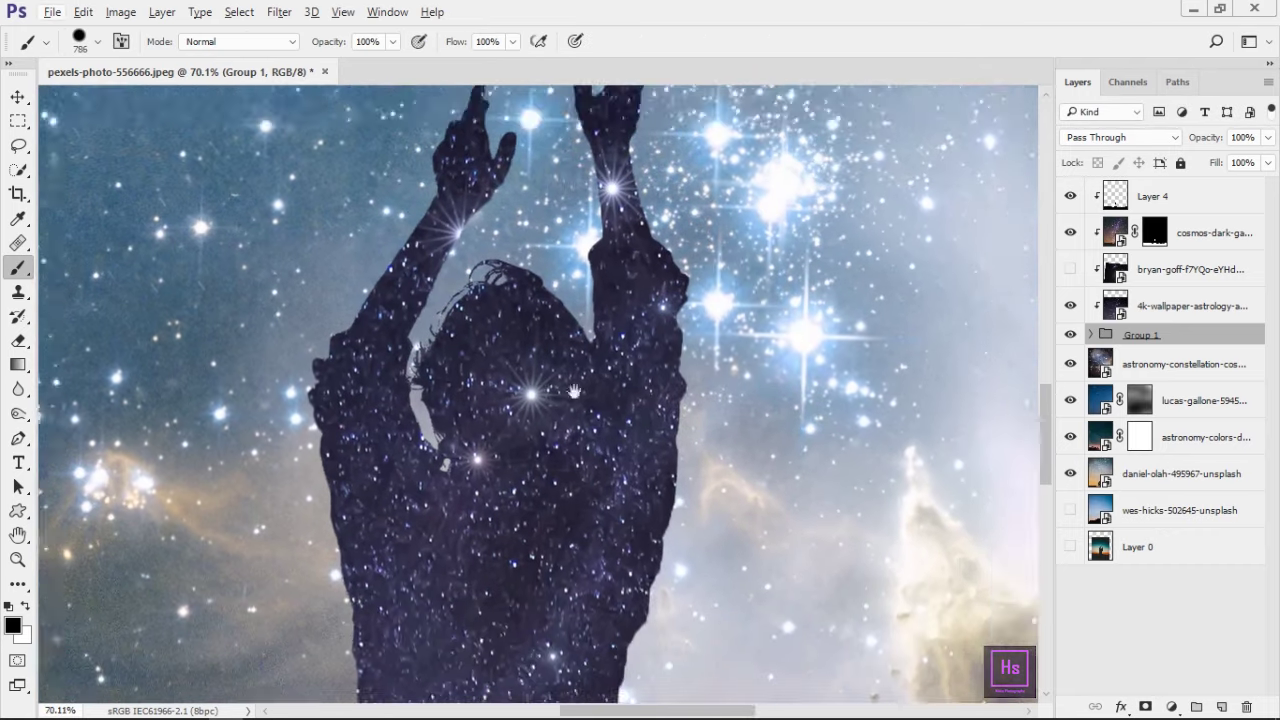
{"action": "scroll", "coordinate": [575, 390], "scroll_direction": "down", "scroll_amount": 2}
{"action": "scroll", "coordinate": [641, 440], "scroll_direction": "down", "scroll_amount": 2}
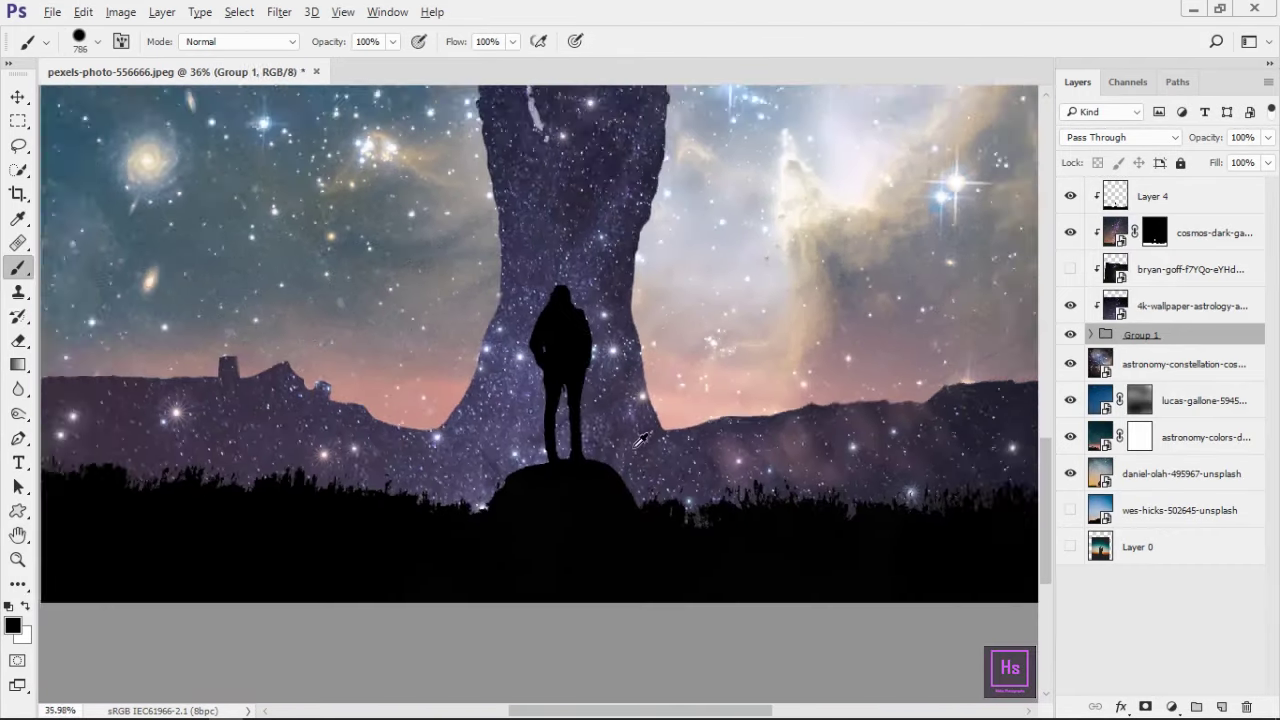
{"action": "scroll", "coordinate": [641, 440], "scroll_direction": "down", "scroll_amount": 3}
{"action": "scroll", "coordinate": [585, 455], "scroll_direction": "up", "scroll_amount": 1}
{"action": "scroll", "coordinate": [585, 455], "scroll_direction": "up", "scroll_amount": 1}
{"action": "scroll", "coordinate": [585, 449], "scroll_direction": "down", "scroll_amount": 1}
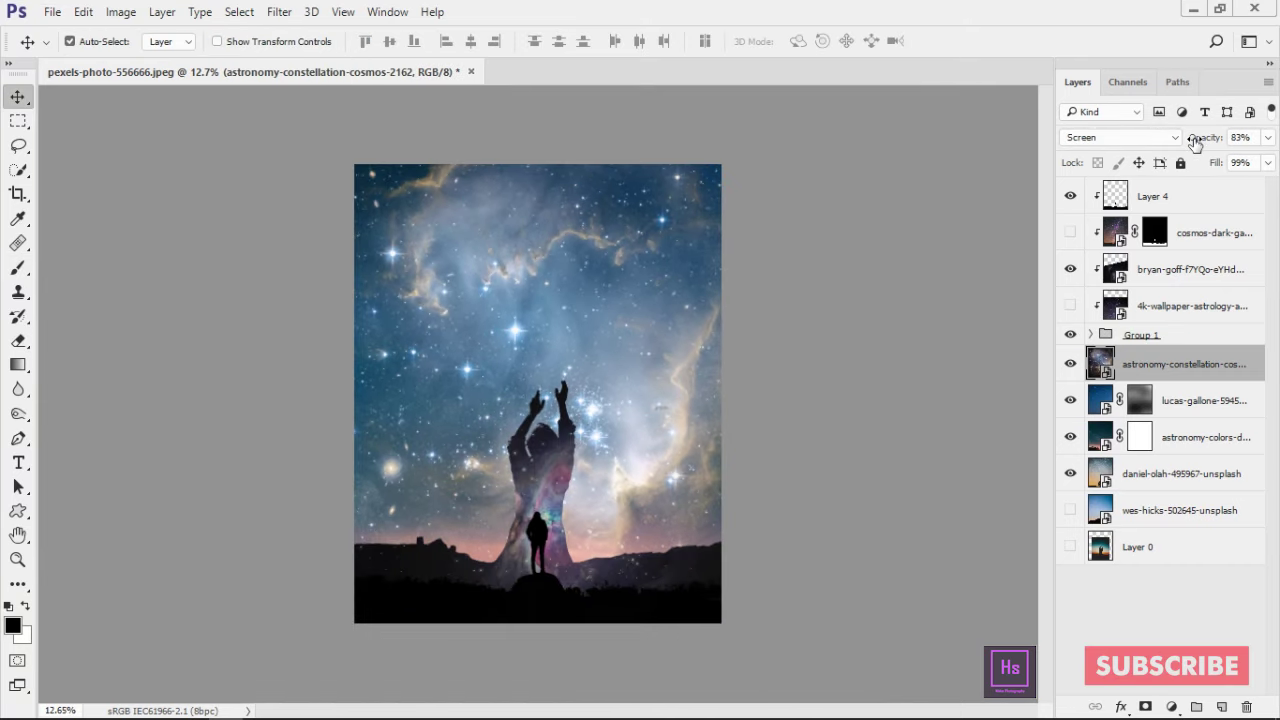
{"action": "scroll", "coordinate": [614, 368], "scroll_direction": "up", "scroll_amount": 2}
{"action": "scroll", "coordinate": [614, 400], "scroll_direction": "down", "scroll_amount": 1}
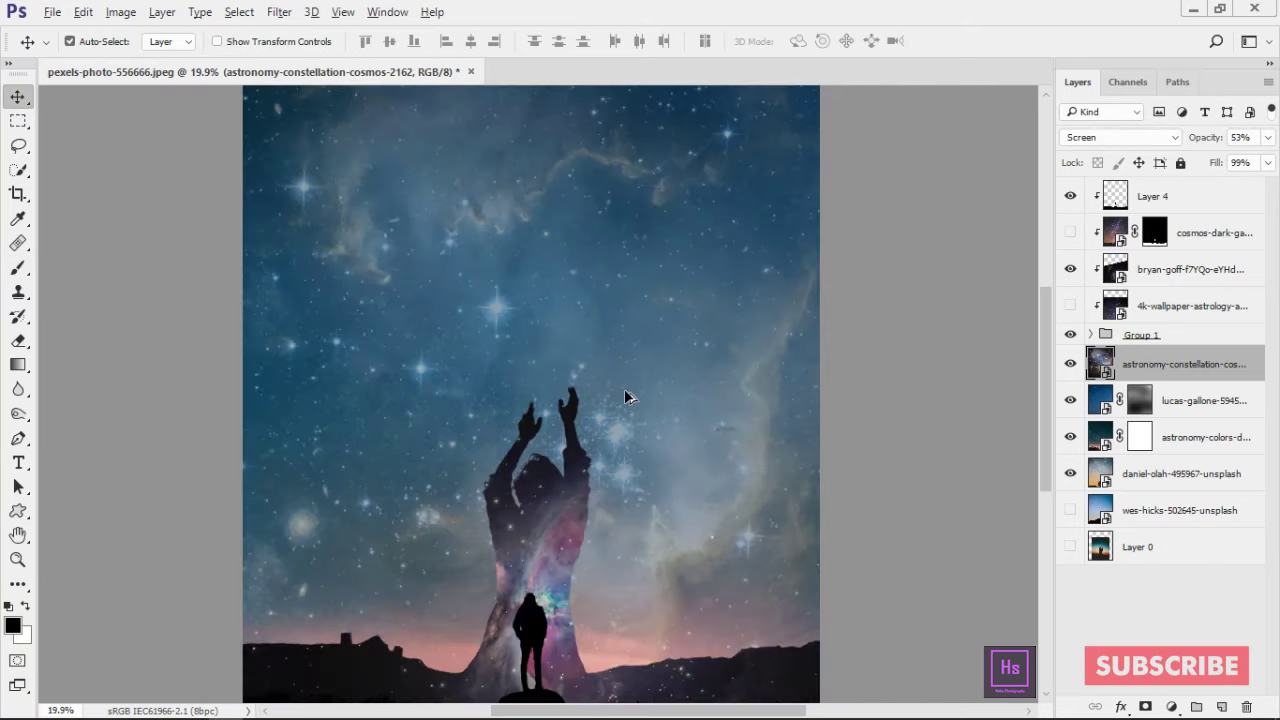
{"action": "scroll", "coordinate": [626, 357], "scroll_direction": "down", "scroll_amount": 3}
{"action": "scroll", "coordinate": [623, 414], "scroll_direction": "up", "scroll_amount": 2}
{"action": "scroll", "coordinate": [623, 414], "scroll_direction": "up", "scroll_amount": 2}
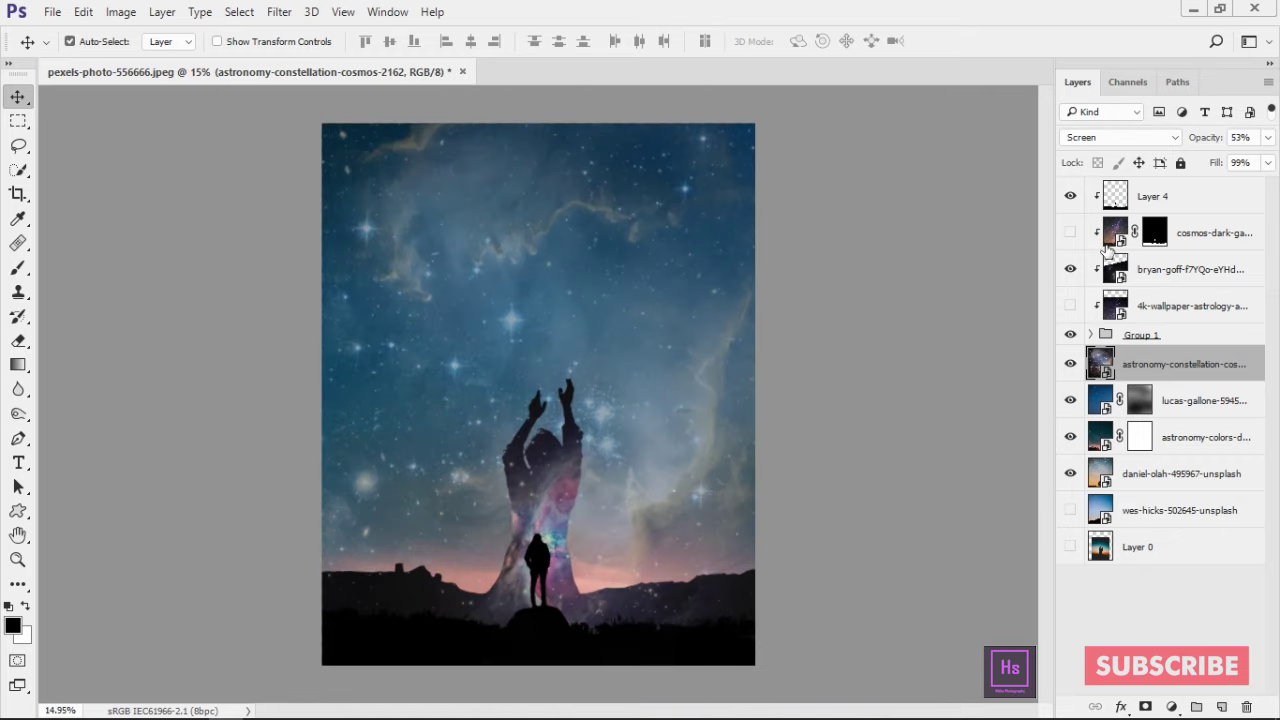
Step: Set the astronomy layer's opacity to 85% and blend the blue sky photo in Screen mode
{"action": "type", "text": "75"}
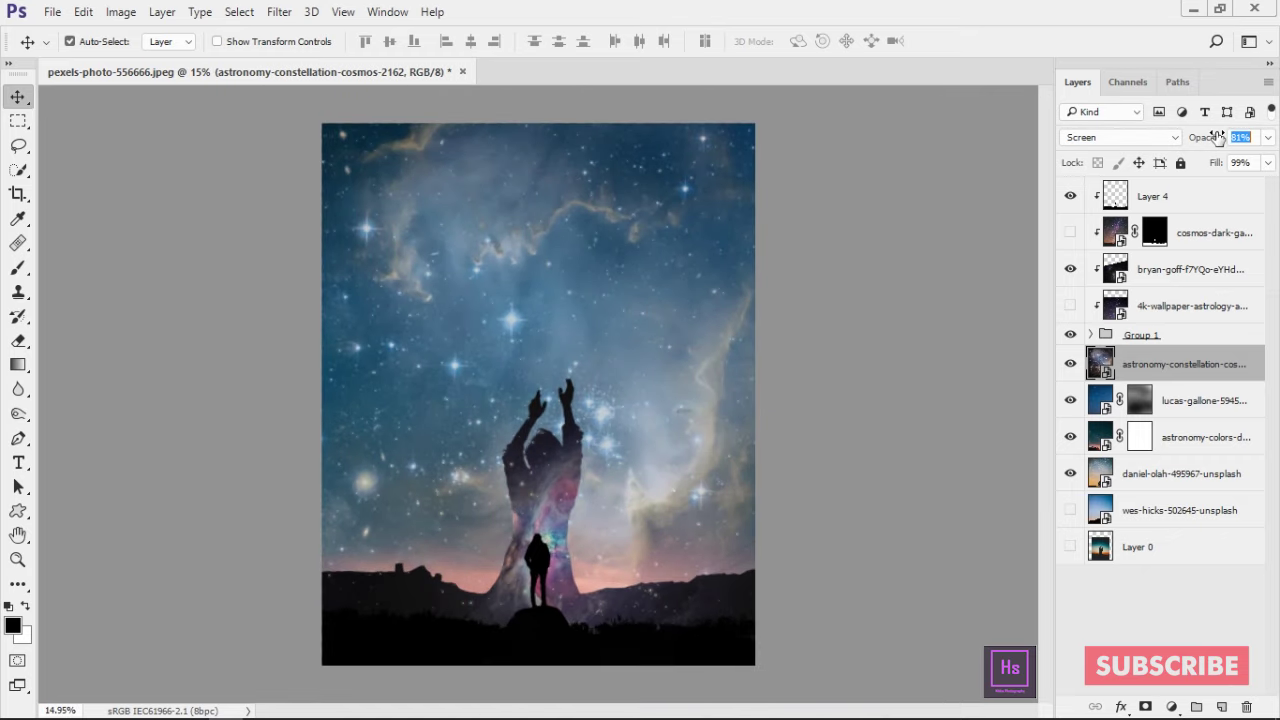
{"action": "left_click_drag", "start_coordinate": [1217, 136], "coordinate": [1220, 137]}
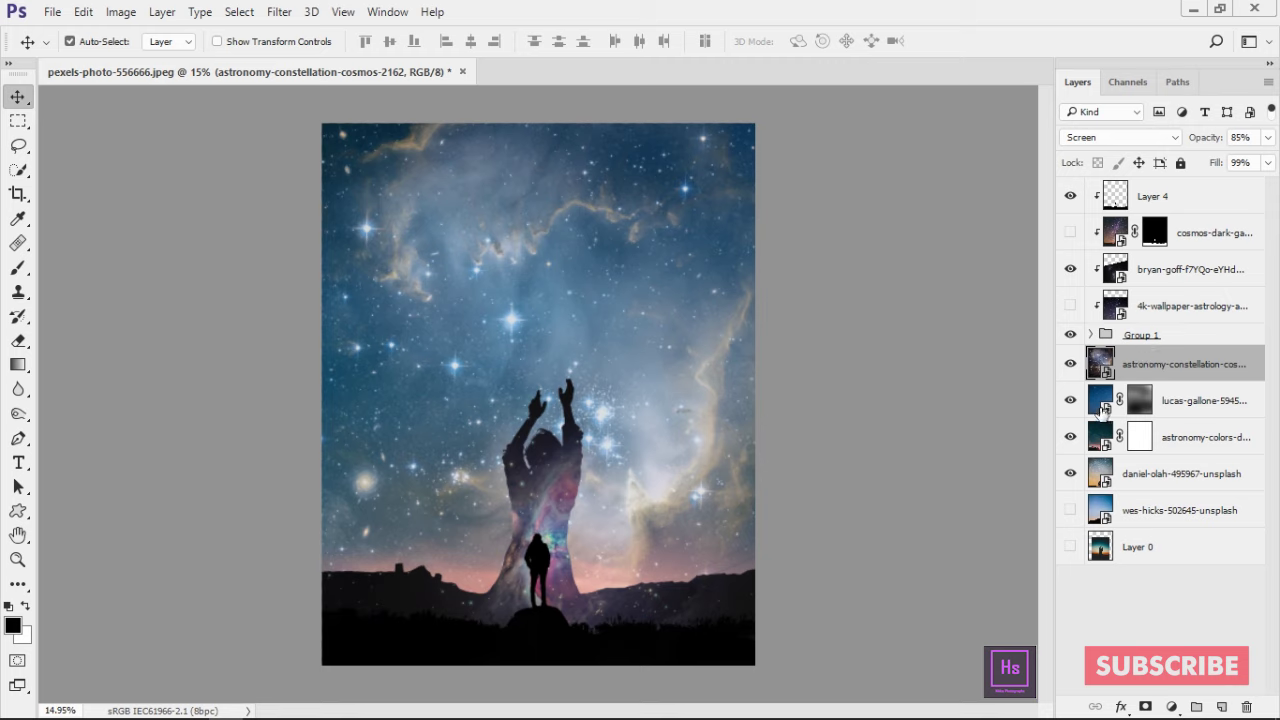
{"action": "left_click", "coordinate": [1100, 403]}
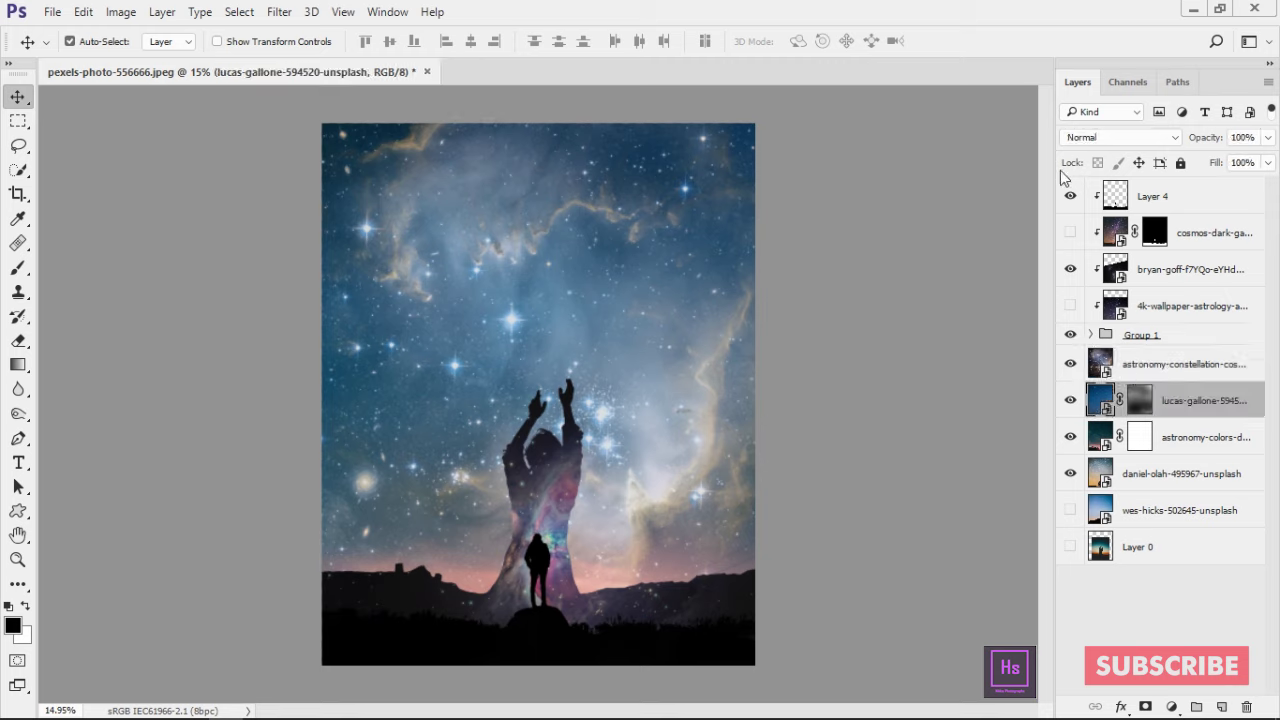
{"action": "left_click", "coordinate": [1118, 137]}
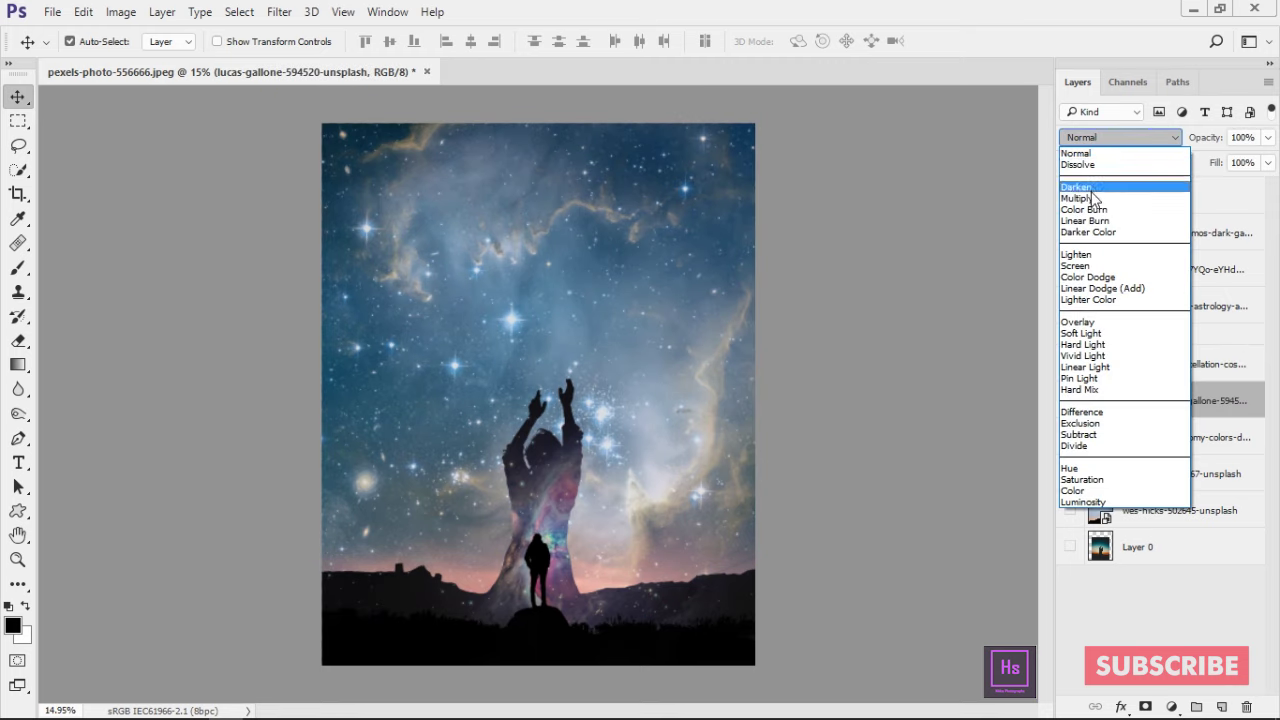
{"action": "left_click", "coordinate": [1080, 265]}
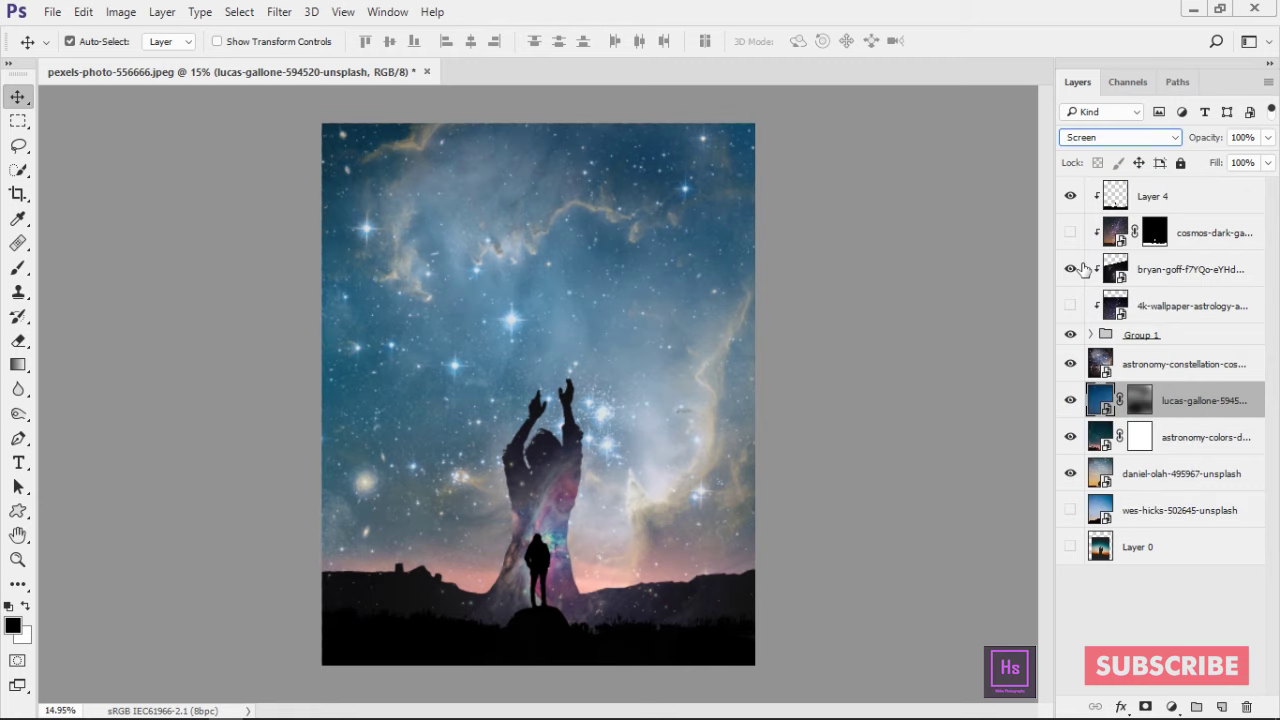
Step: Toggle the astronomy-colors-dark layer to compare, then try Screen and Dissolve on it
{"action": "left_click", "coordinate": [1070, 437]}
{"action": "left_click", "coordinate": [1070, 437]}
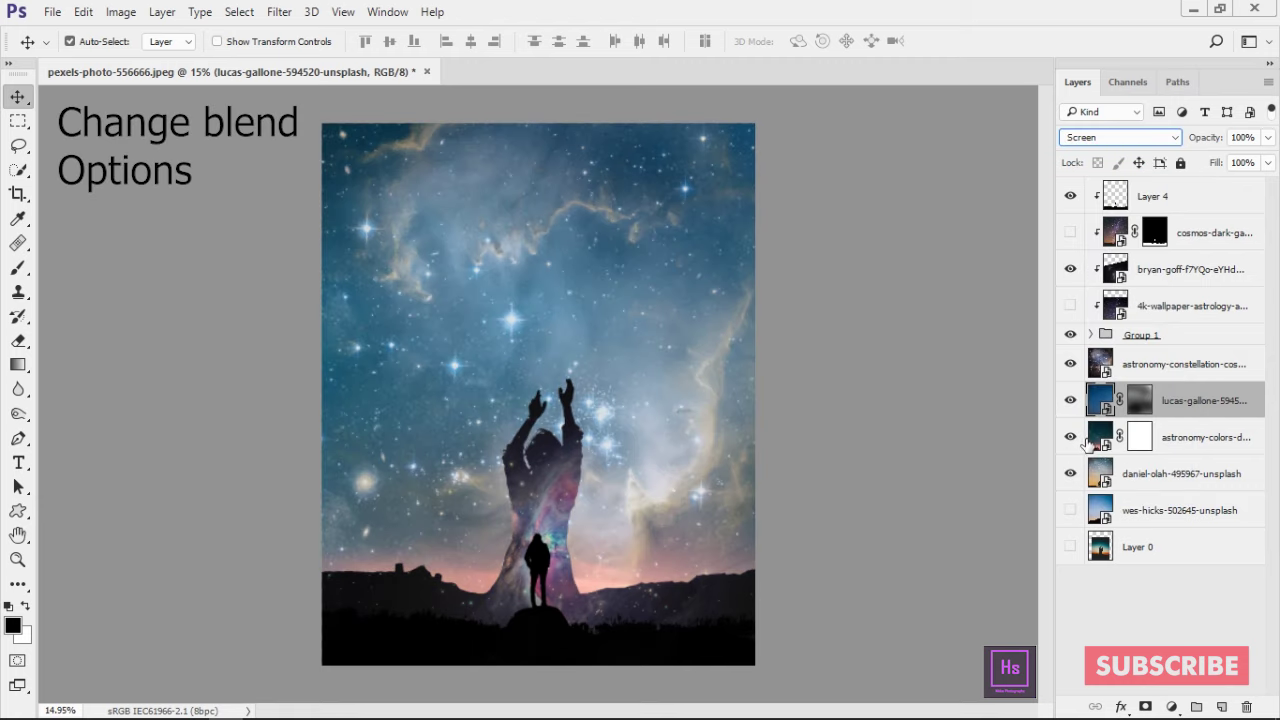
{"action": "left_click", "coordinate": [1098, 440]}
{"action": "left_click", "coordinate": [1112, 140]}
{"action": "left_click", "coordinate": [1100, 266]}
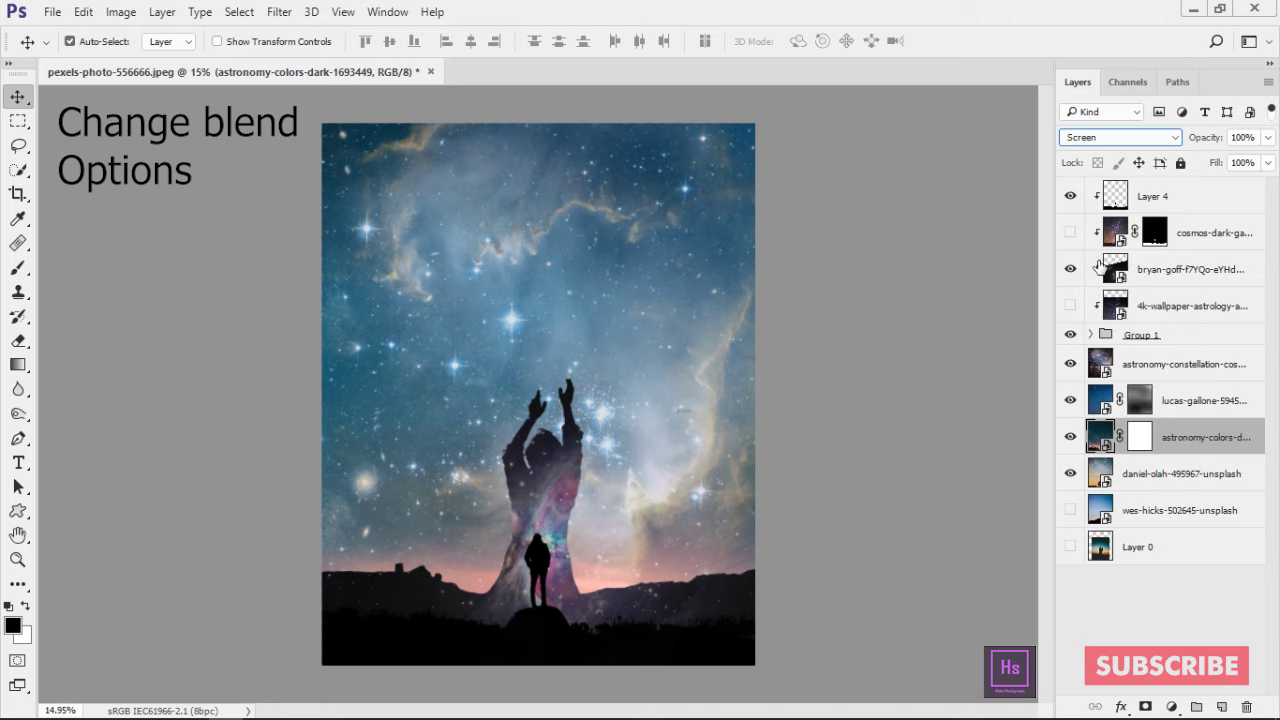
{"action": "left_click", "coordinate": [1106, 140]}
{"action": "left_click", "coordinate": [1100, 158]}
Step: Preview the nebula layer in Multiply, Linear Burn, Overlay, Soft Light, Hard Light, Pin Light and Hard Mix
{"action": "key", "text": "Down"}
{"action": "key", "text": "Up"}
{"action": "key", "text": "Up"}
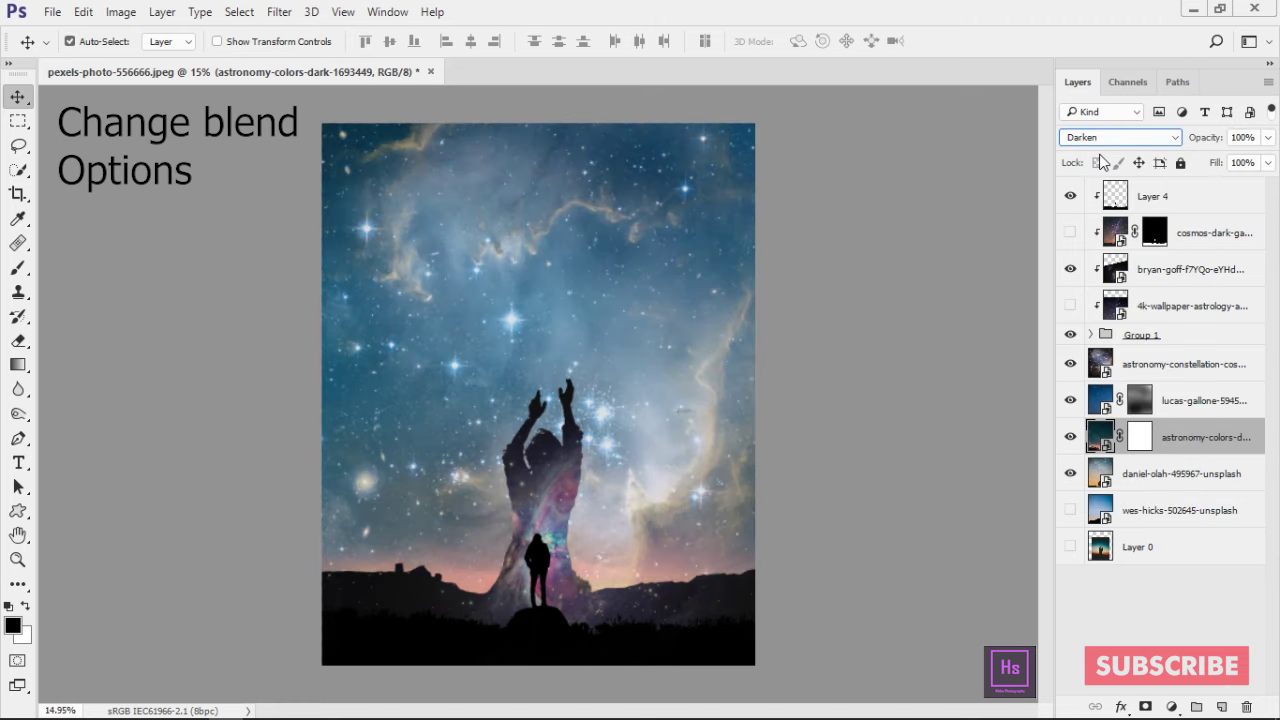
{"action": "key", "text": "Down"}
{"action": "key", "text": "Down"}
{"action": "key", "text": "Down"}
{"action": "key", "text": "Down"}
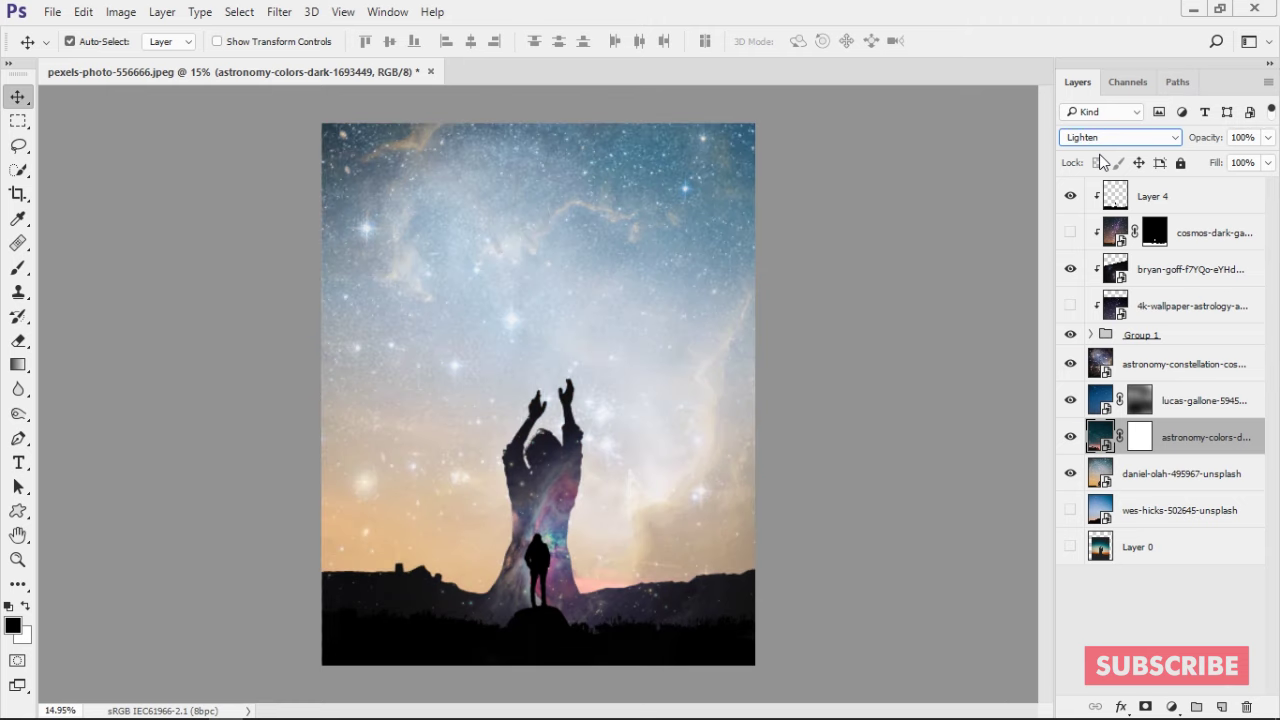
{"action": "key", "text": "Down"}
{"action": "key", "text": "Down"}
{"action": "key", "text": "Down"}
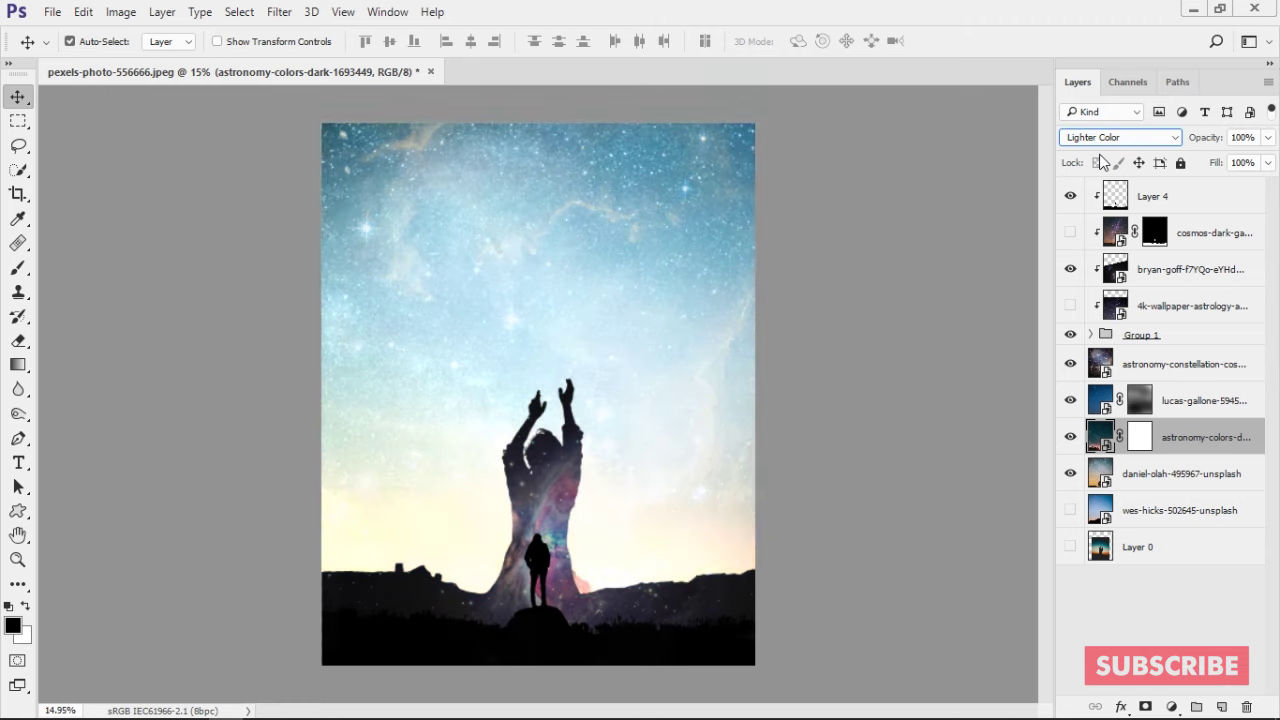
{"action": "key", "text": "Down"}
{"action": "key", "text": "Down"}
{"action": "key", "text": "Up"}
{"action": "key", "text": "Down"}
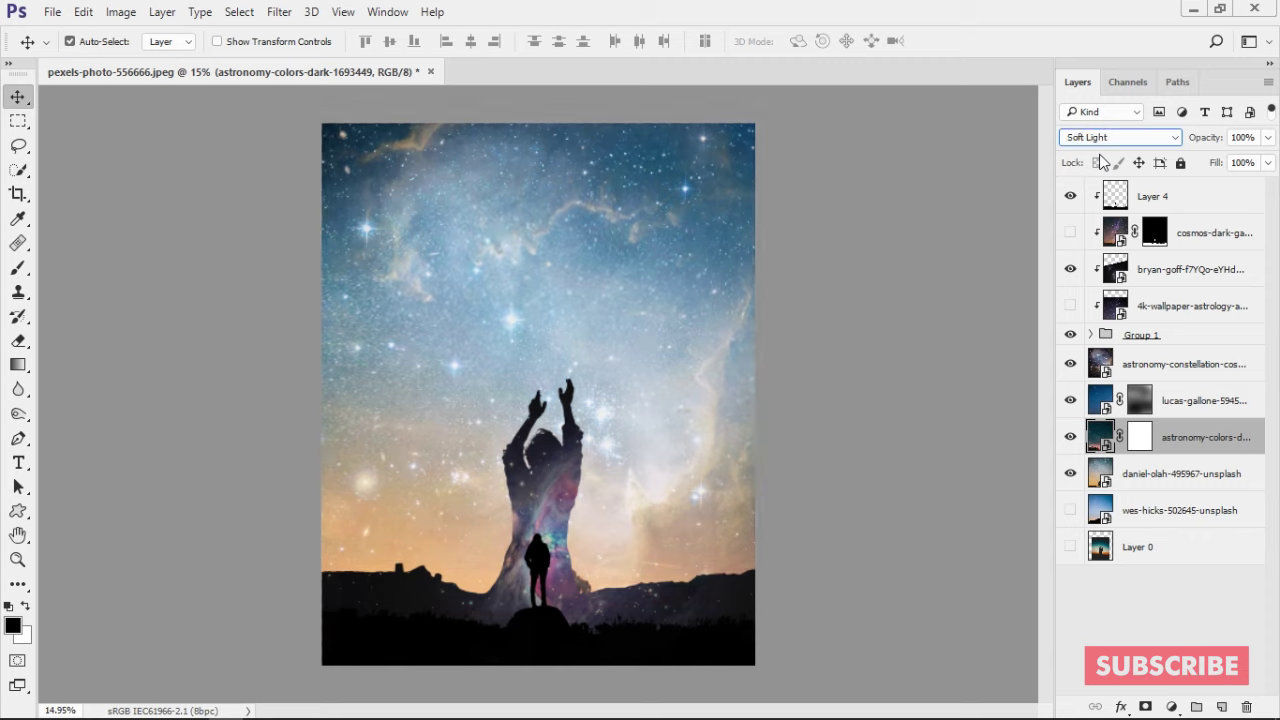
{"action": "key", "text": "Down"}
{"action": "key", "text": "Down"}
{"action": "key", "text": "Up"}
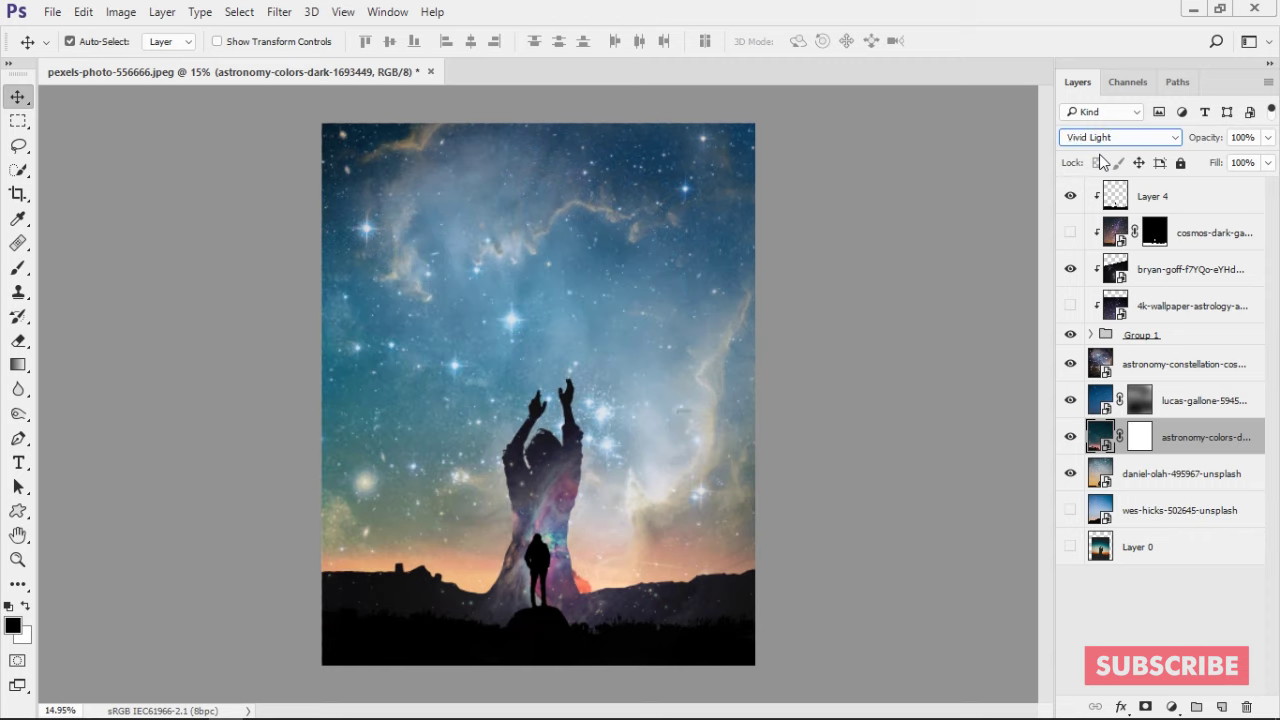
{"action": "key", "text": "Down"}
{"action": "key", "text": "Down"}
{"action": "key", "text": "Down"}
{"action": "key", "text": "Up"}
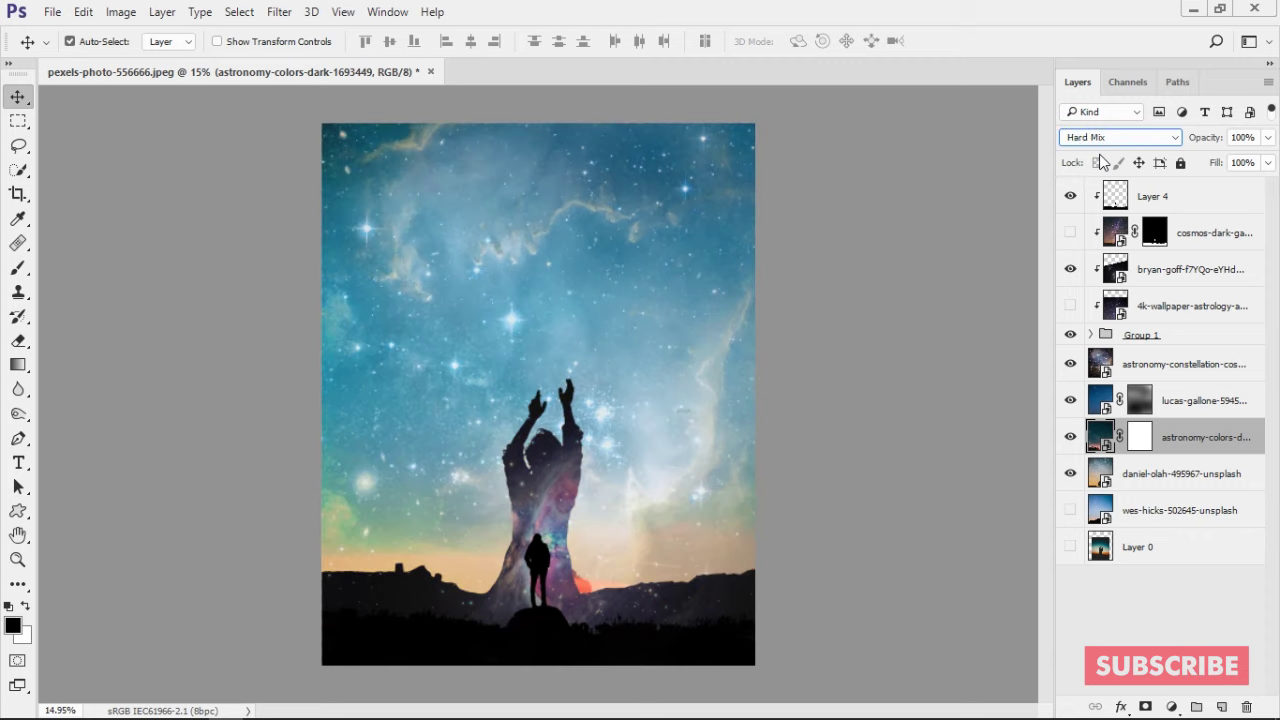
{"action": "key", "text": "Down"}
{"action": "key", "text": "Down"}
{"action": "key", "text": "Down"}
{"action": "key", "text": "Down"}
{"action": "key", "text": "Down"}
{"action": "key", "text": "Down"}
{"action": "key", "text": "Down"}
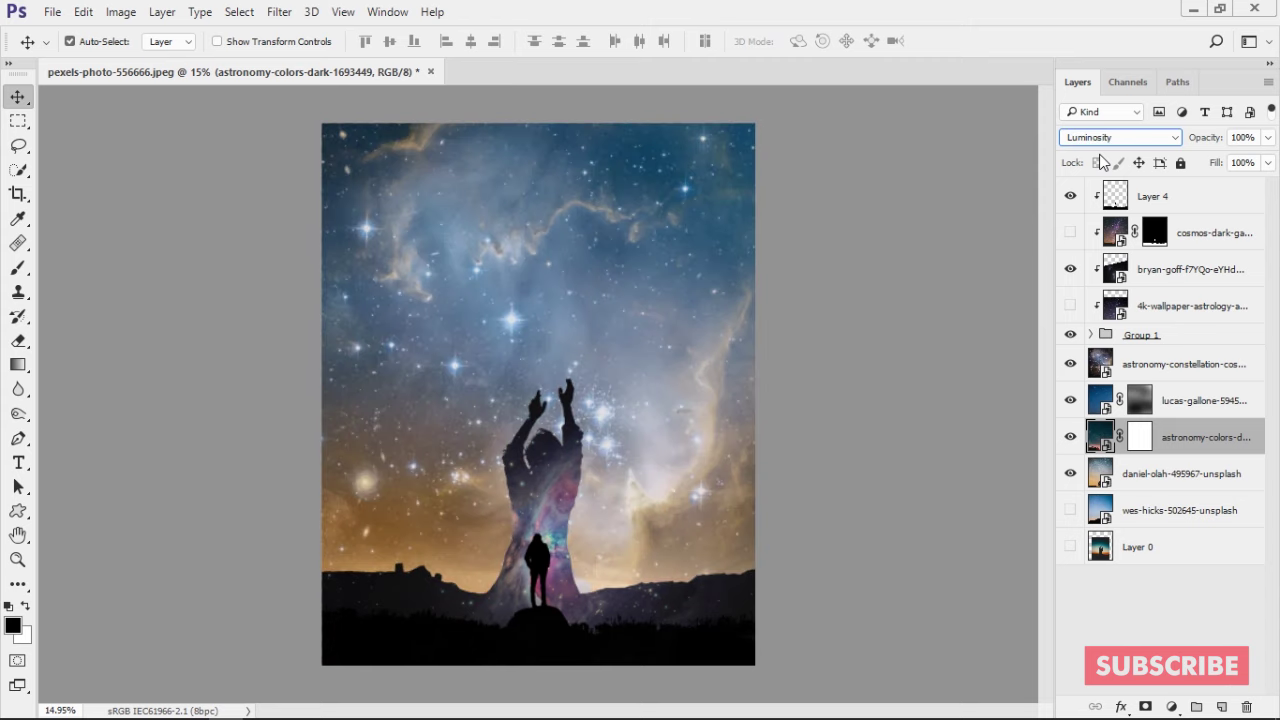
Step: Set the nebula layer back to Normal and pick the sky layer from the image
{"action": "left_click", "coordinate": [1112, 137]}
{"action": "left_click", "coordinate": [1120, 149]}
{"action": "left_click", "coordinate": [678, 295]}
Step: Enlarge and reposition the daniel-olah sunset sky layer
{"action": "left_click", "coordinate": [1120, 472]}
{"action": "key", "text": "ctrl+t"}
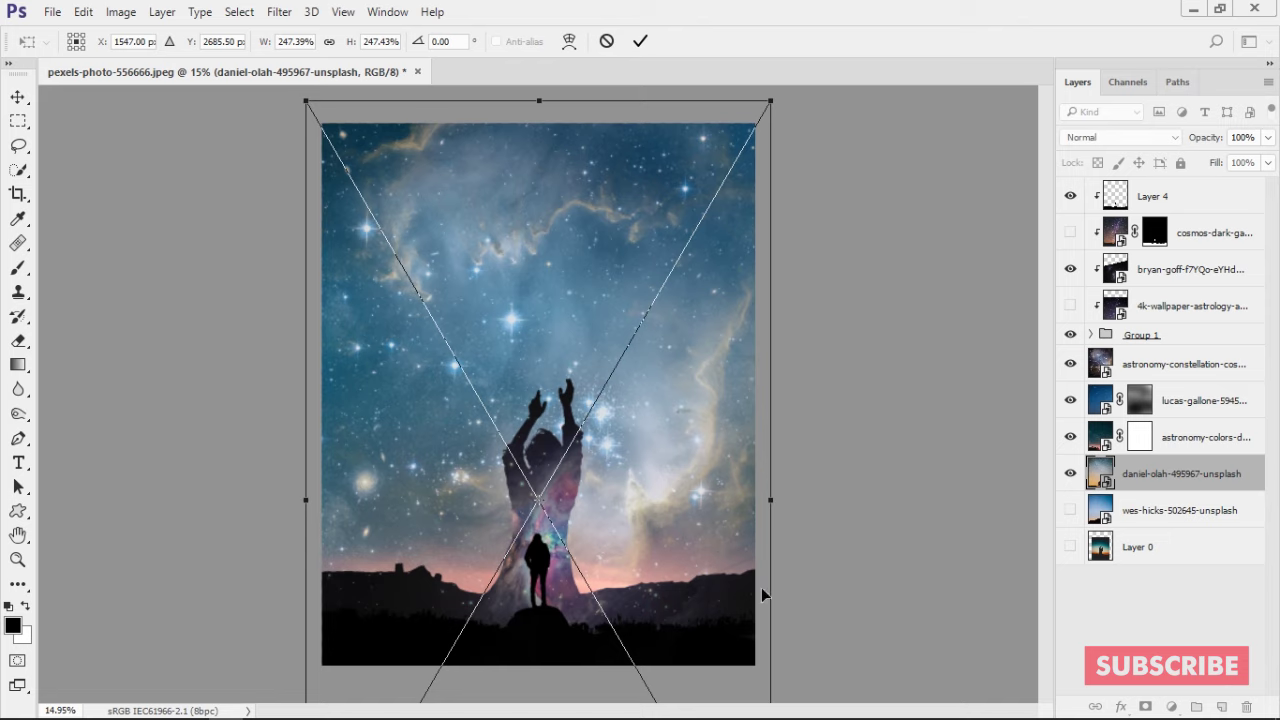
{"action": "key", "text": "ctrl+0"}
{"action": "left_click_drag", "start_coordinate": [669, 677], "coordinate": [791, 700]}
{"action": "left_click_drag", "start_coordinate": [670, 470], "coordinate": [638, 487]}
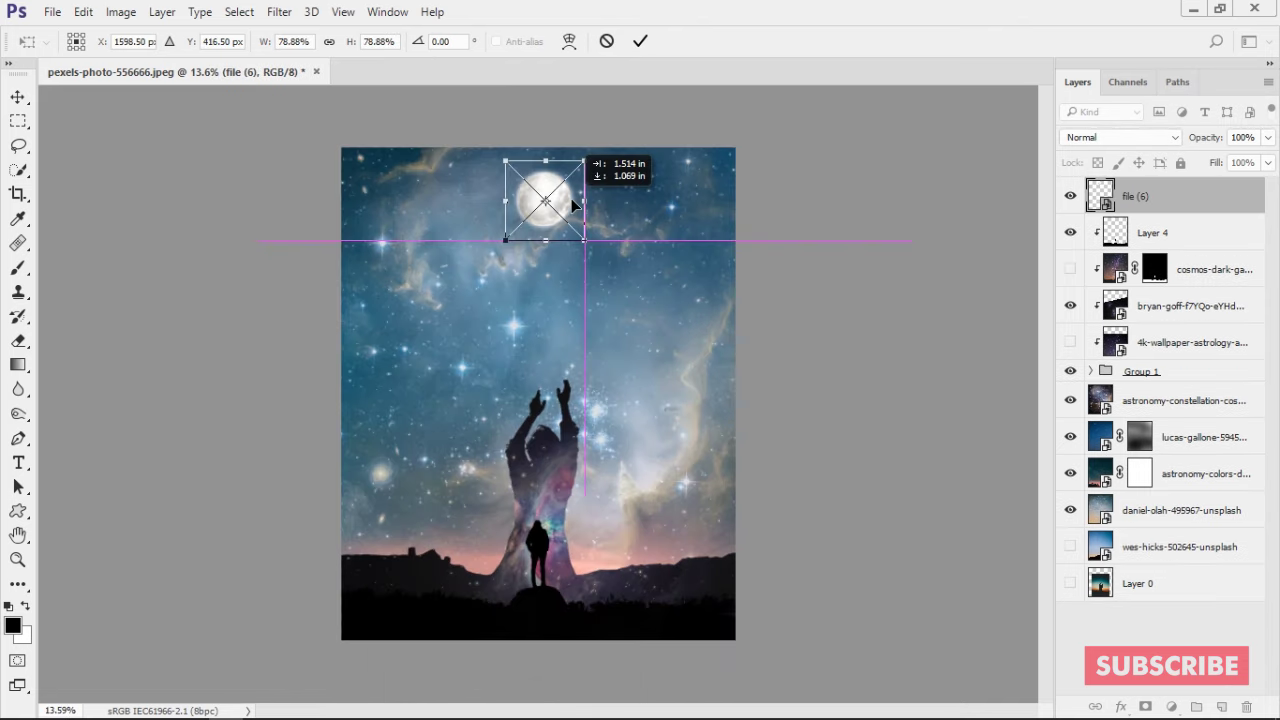
Step: Place the full moon at the top of the sky and centre the view on it
{"action": "left_click_drag", "start_coordinate": [571, 198], "coordinate": [577, 203]}
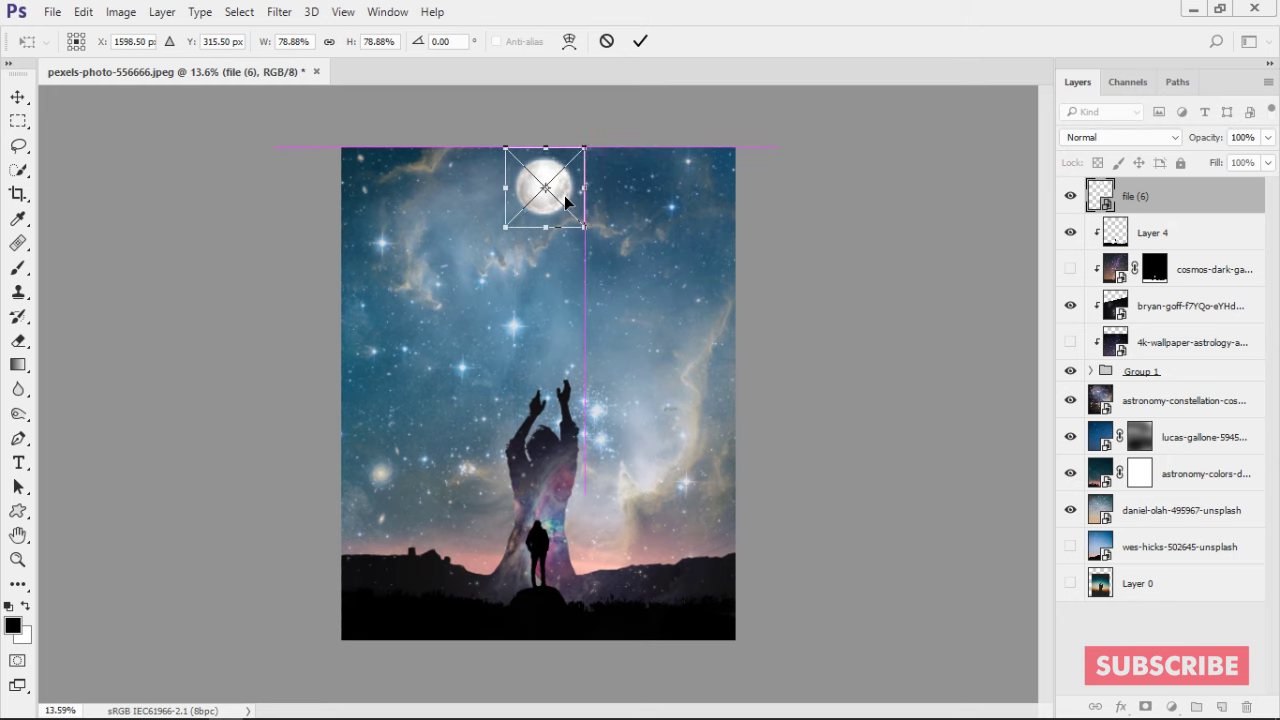
{"action": "key", "text": "Return"}
{"action": "scroll", "coordinate": [559, 235], "scroll_direction": "up", "scroll_amount": 3}
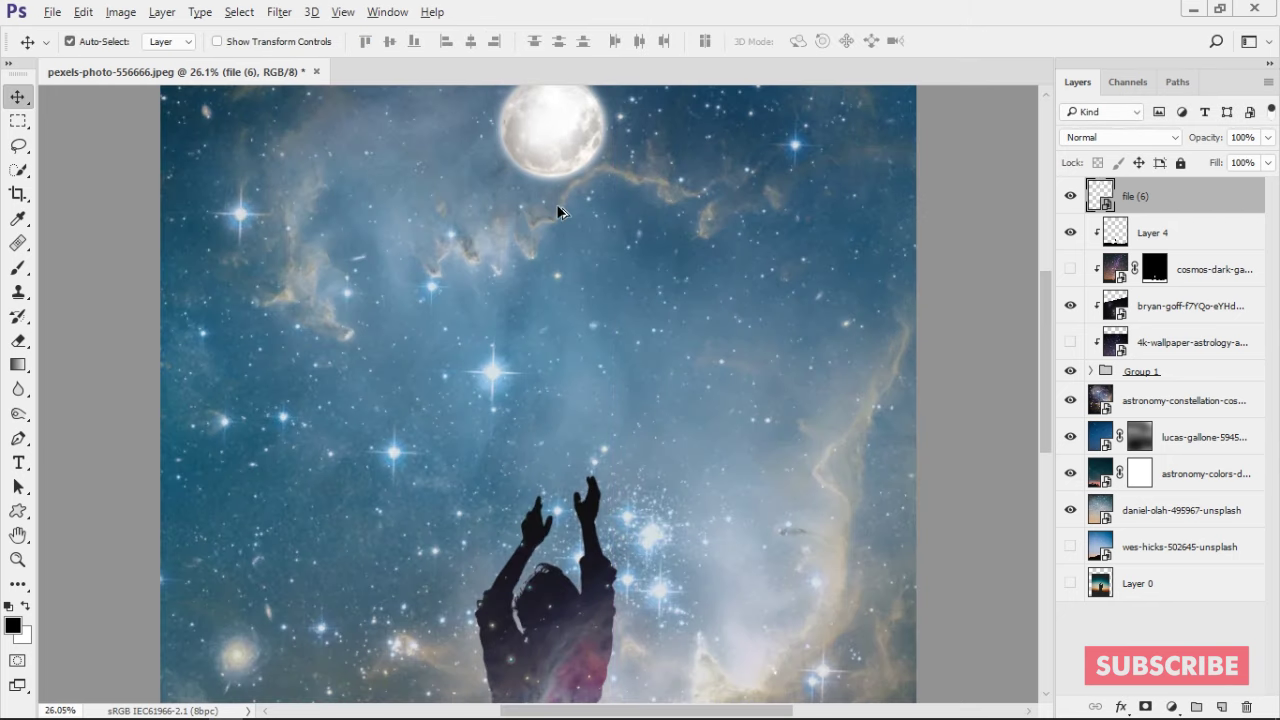
{"action": "scroll", "coordinate": [557, 206], "scroll_direction": "up", "scroll_amount": 2}
{"action": "left_click_drag", "start_coordinate": [588, 321], "coordinate": [584, 305]}
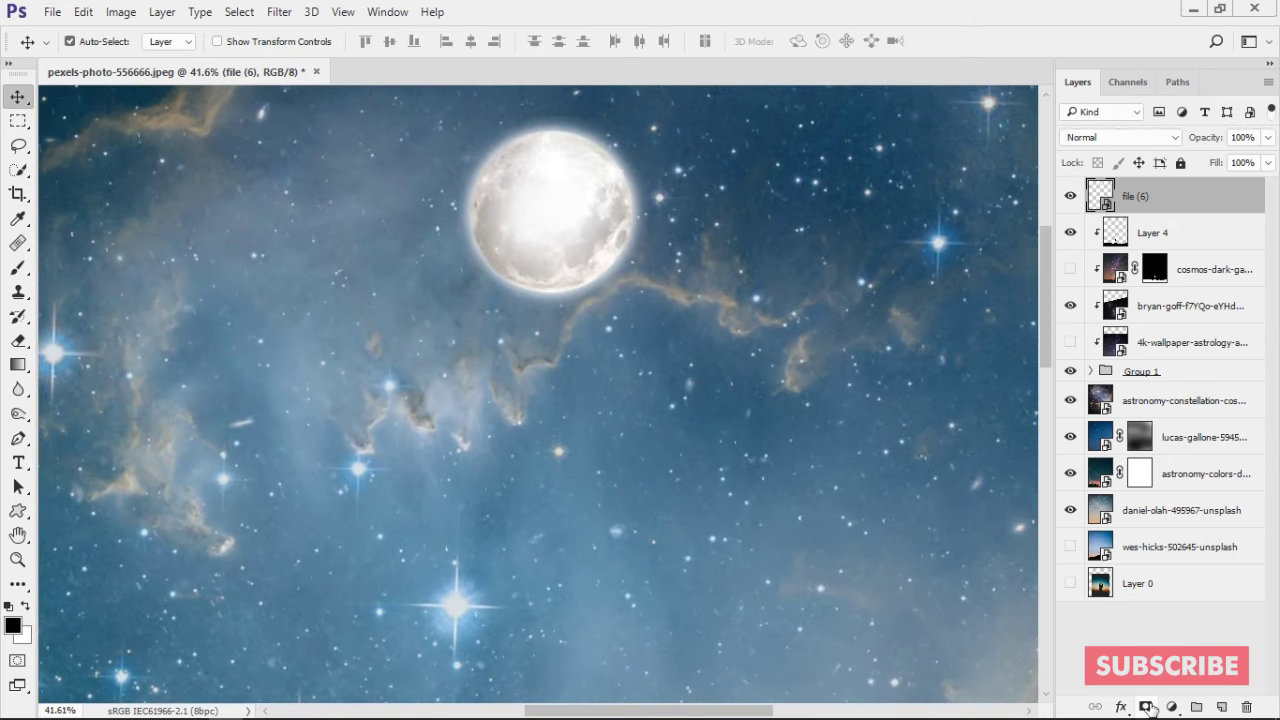
Step: Duplicate the moon layer and select the original file (6) layer
{"action": "key", "text": "ctrl+j"}
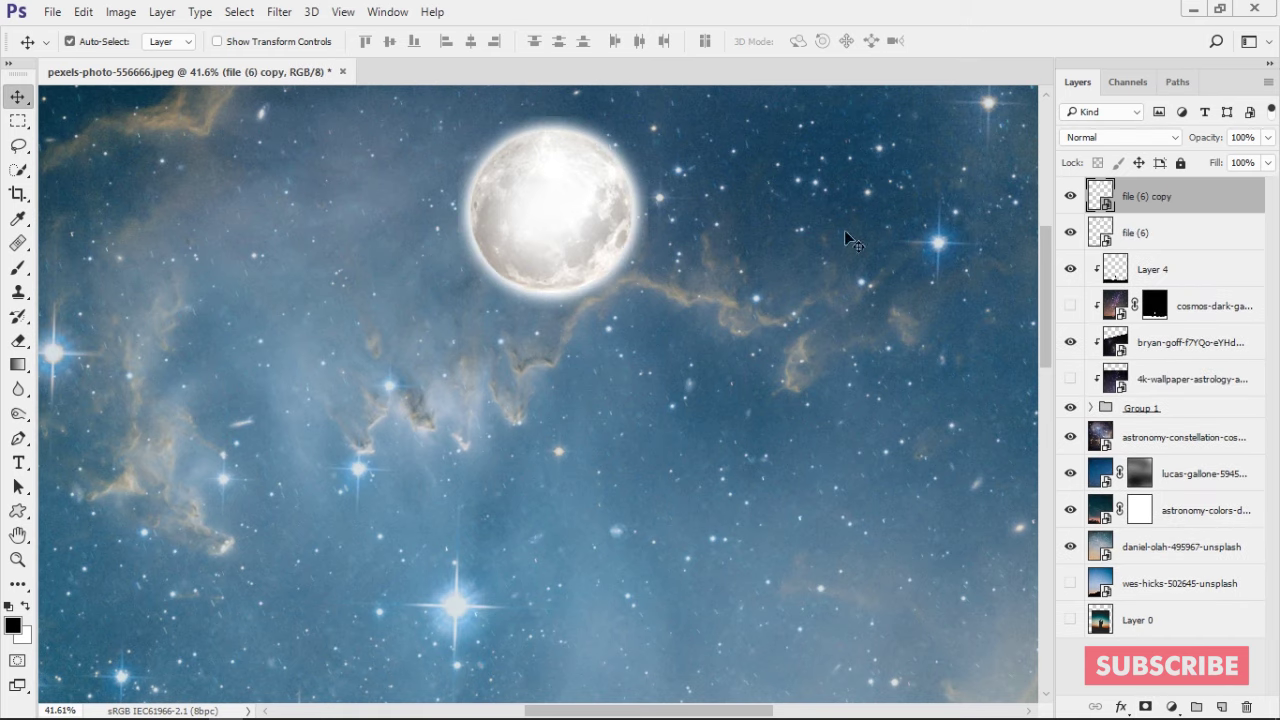
{"action": "scroll", "coordinate": [626, 283], "scroll_direction": "down", "scroll_amount": 3}
{"action": "scroll", "coordinate": [594, 204], "scroll_direction": "down", "scroll_amount": 1}
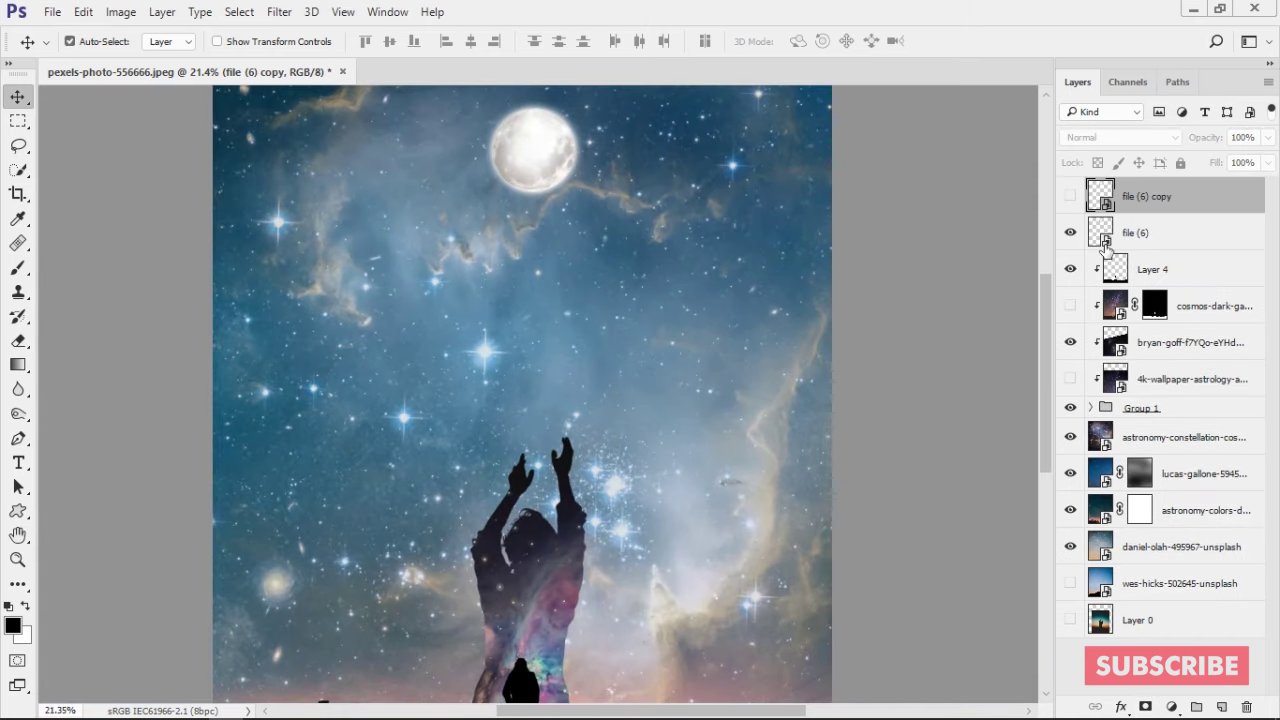
{"action": "left_click", "coordinate": [1105, 245]}
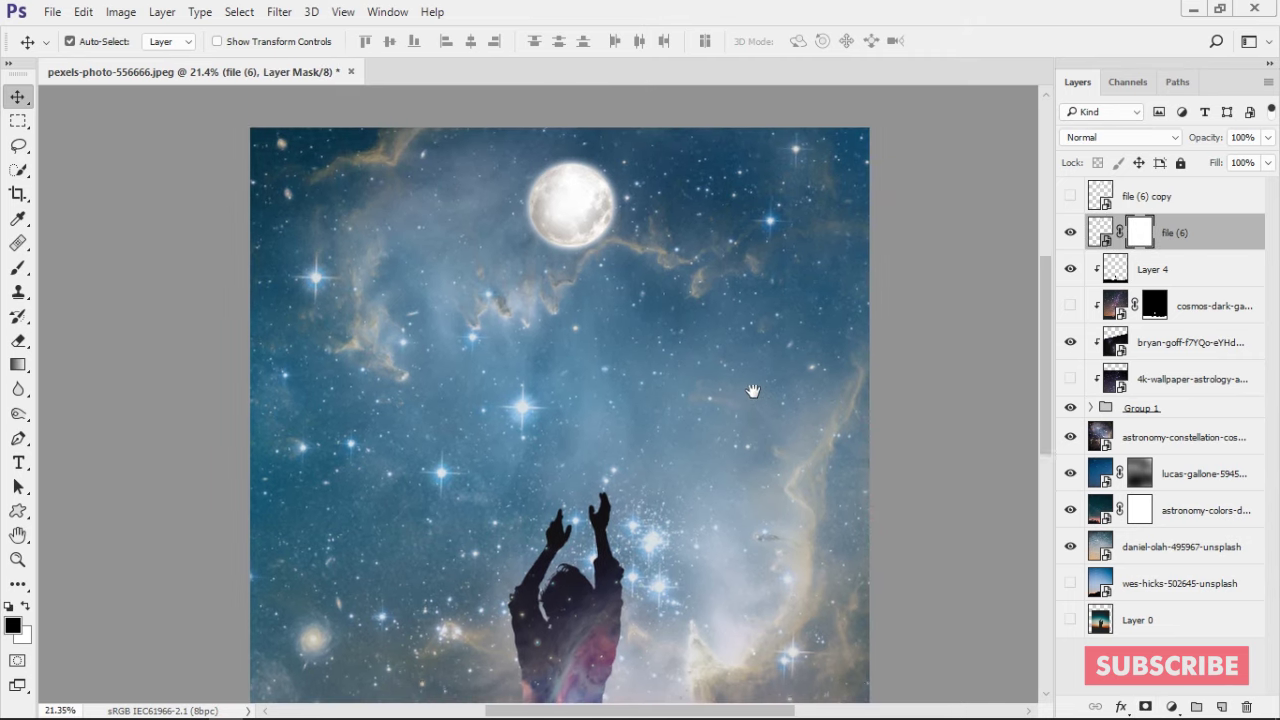
{"action": "scroll", "coordinate": [579, 267], "scroll_direction": "up", "scroll_amount": 3}
{"action": "scroll", "coordinate": [668, 300], "scroll_direction": "down", "scroll_amount": 2}
{"action": "scroll", "coordinate": [669, 300], "scroll_direction": "down", "scroll_amount": 2}
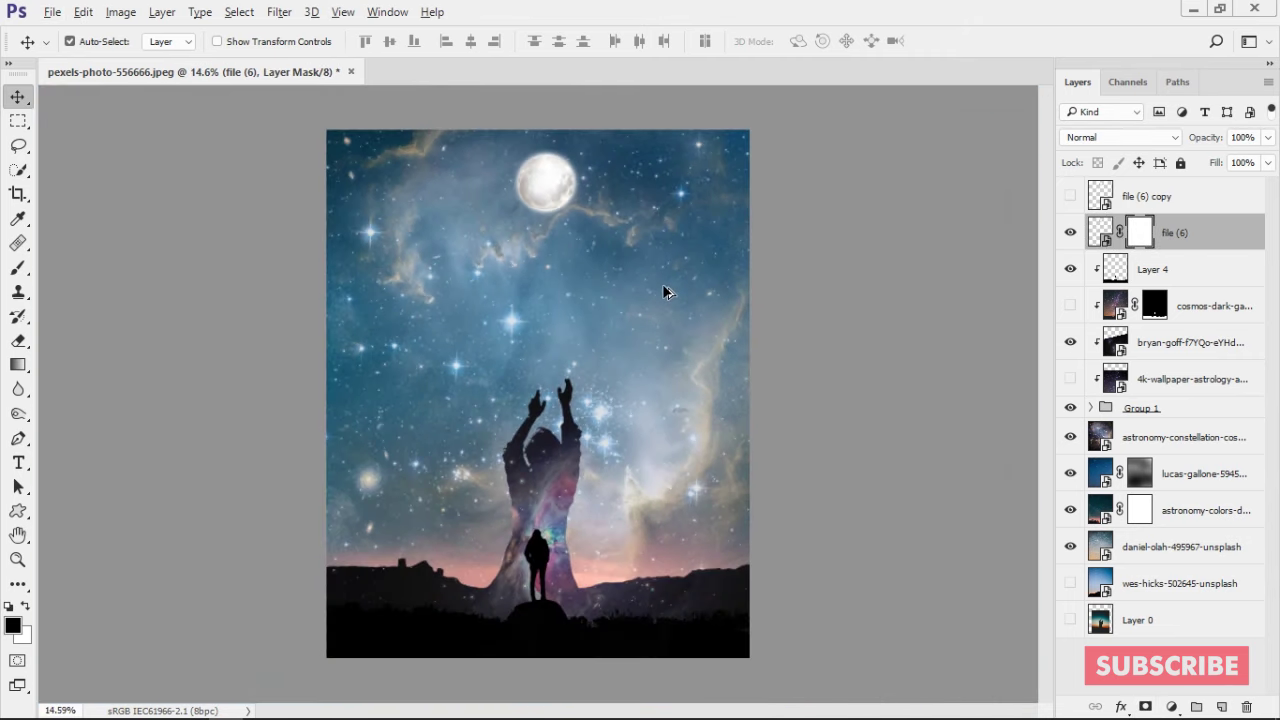
Step: Show and rasterize the file (6) copy moon layer, then open Filter > Liquify on it
{"action": "left_click", "coordinate": [1108, 198]}
{"action": "right_click", "coordinate": [1105, 204]}
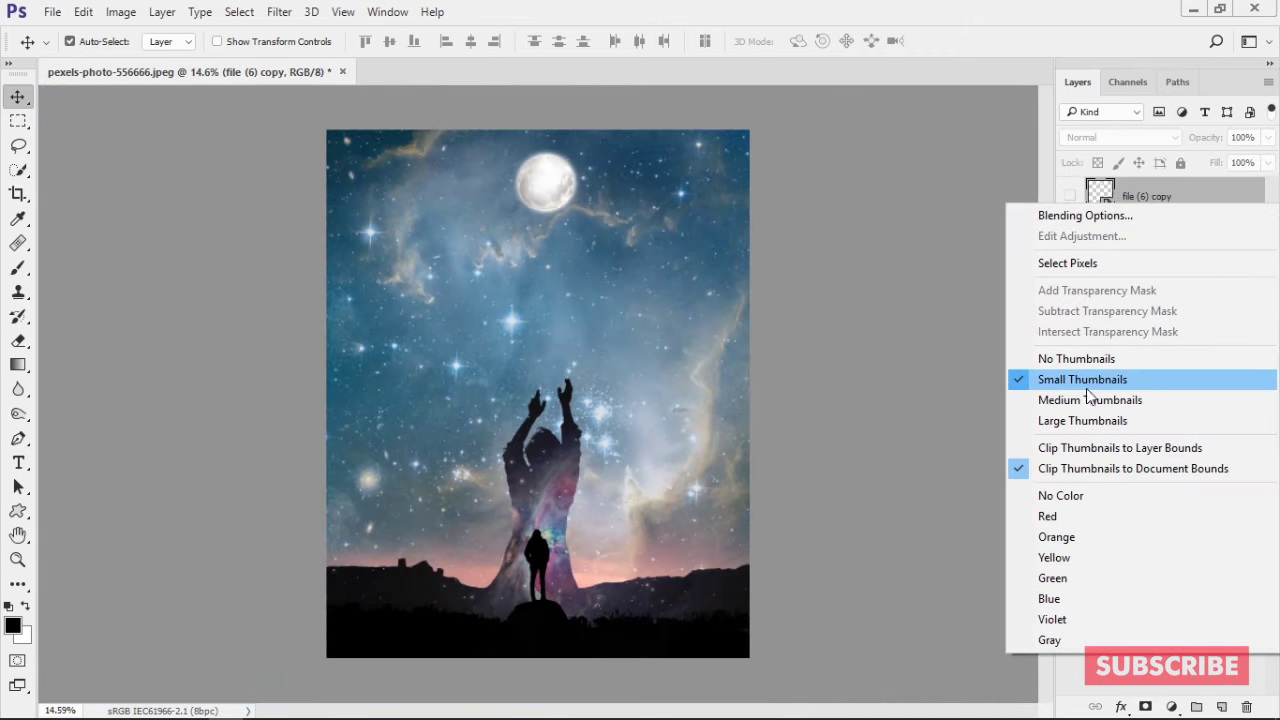
{"action": "left_click", "coordinate": [1070, 196]}
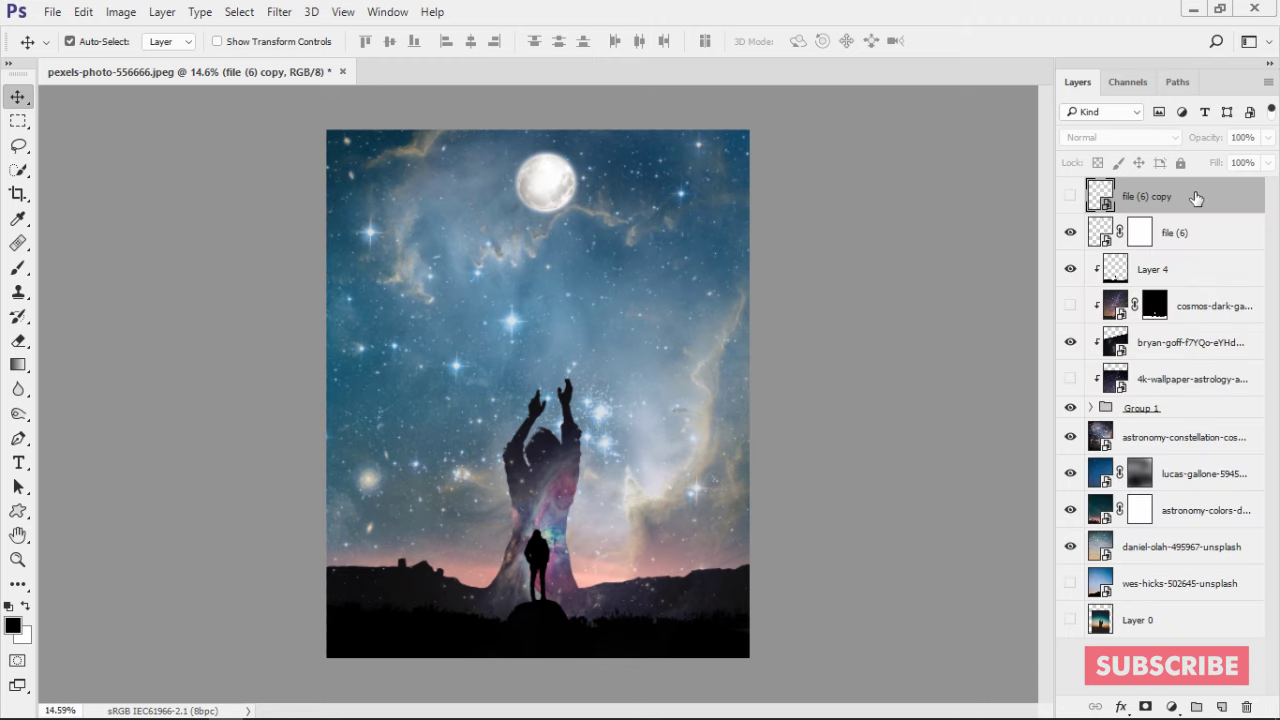
{"action": "right_click", "coordinate": [1108, 200]}
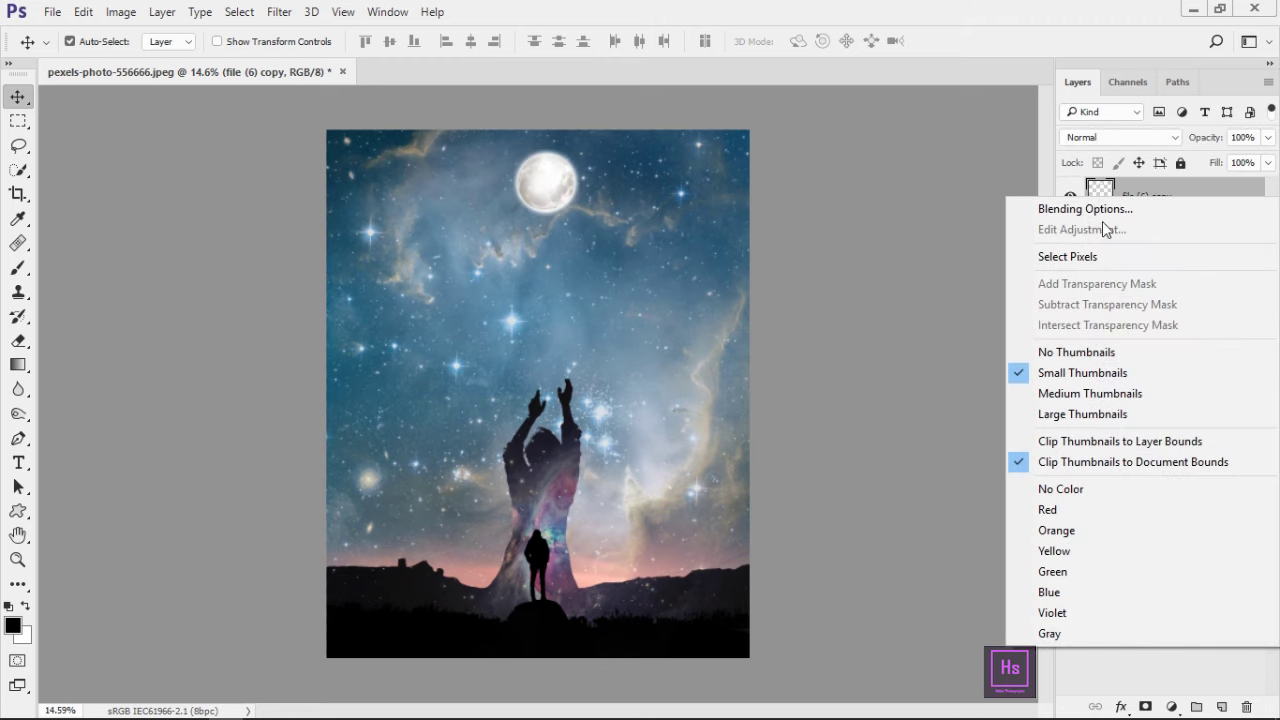
{"action": "right_click", "coordinate": [1200, 200]}
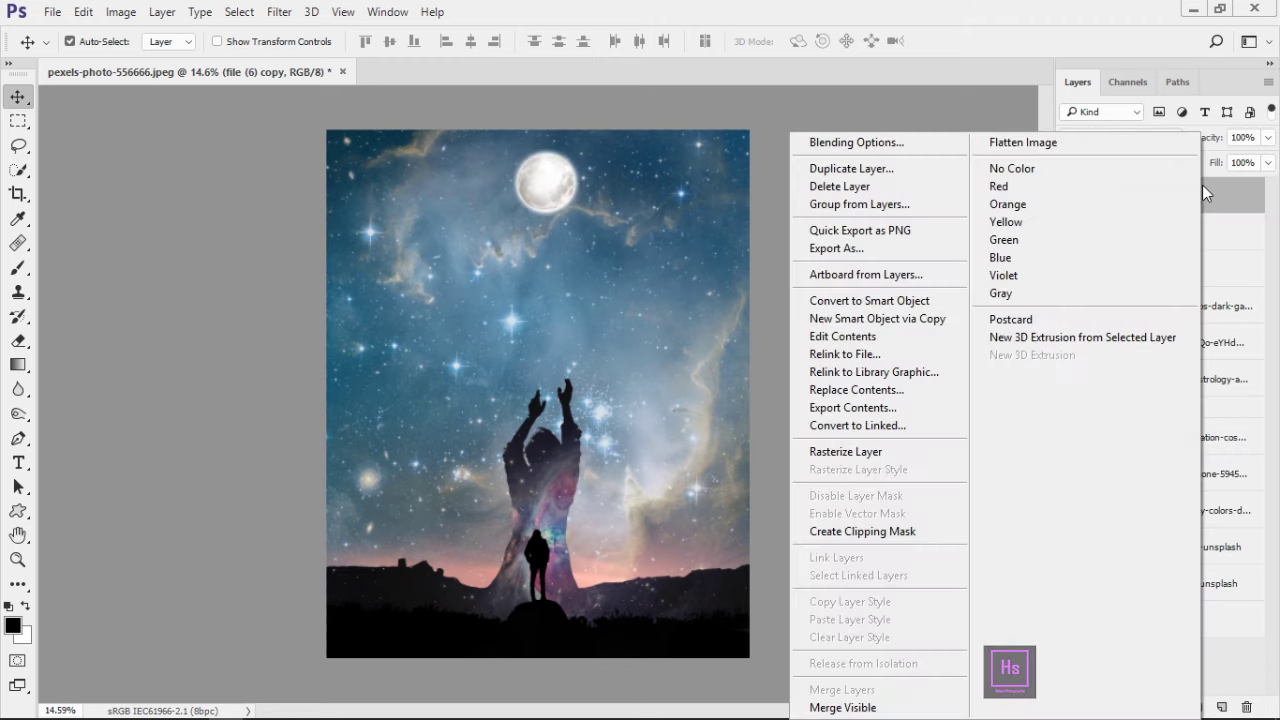
{"action": "left_click", "coordinate": [872, 455]}
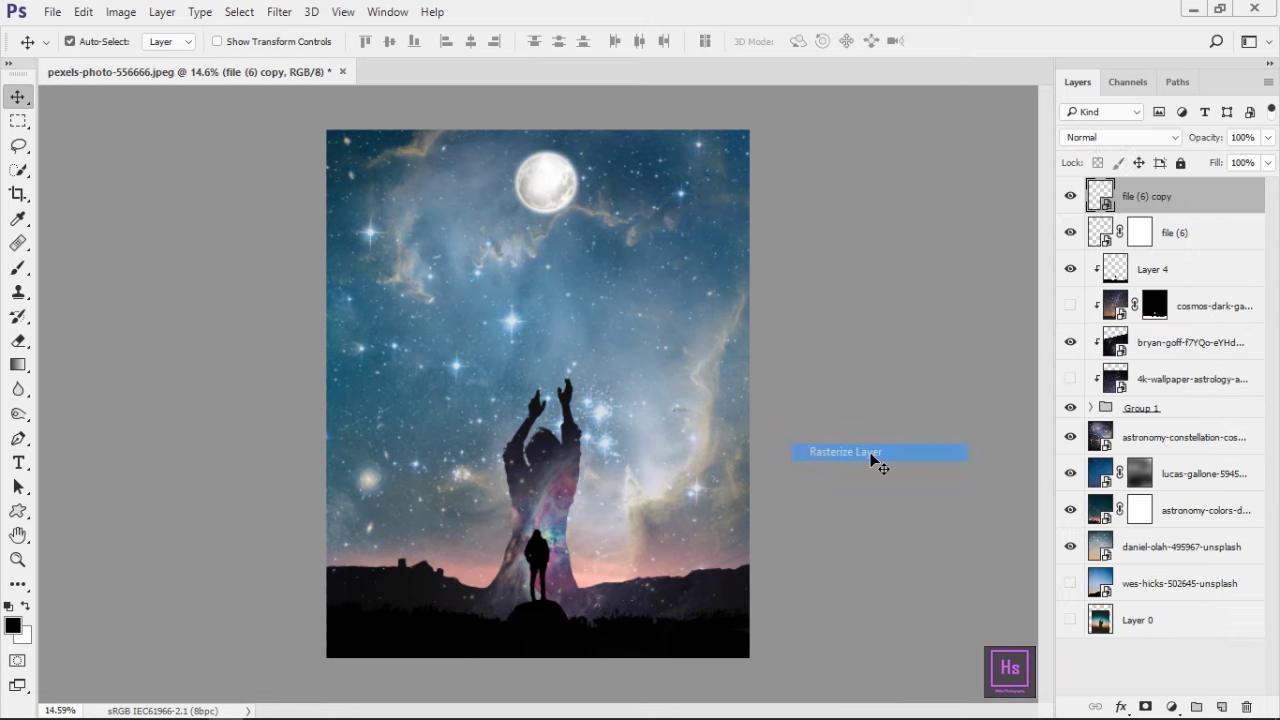
{"action": "left_click", "coordinate": [290, 15]}
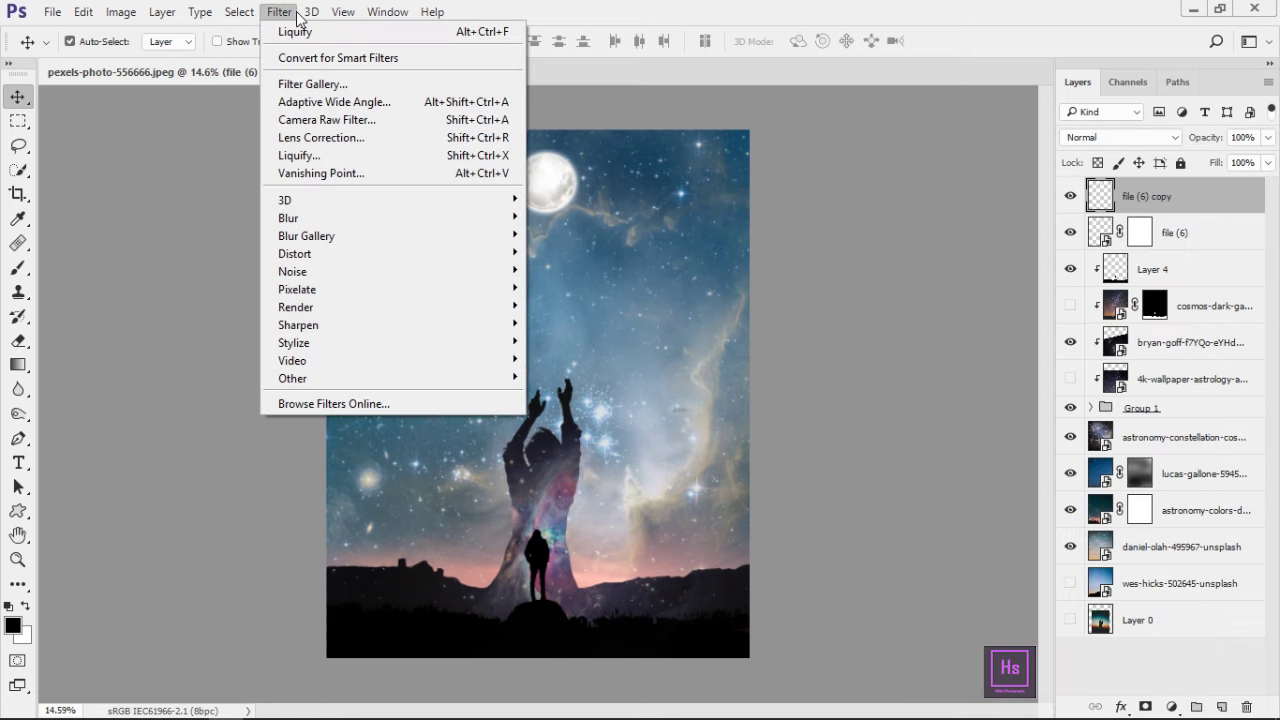
{"action": "left_click", "coordinate": [330, 158]}
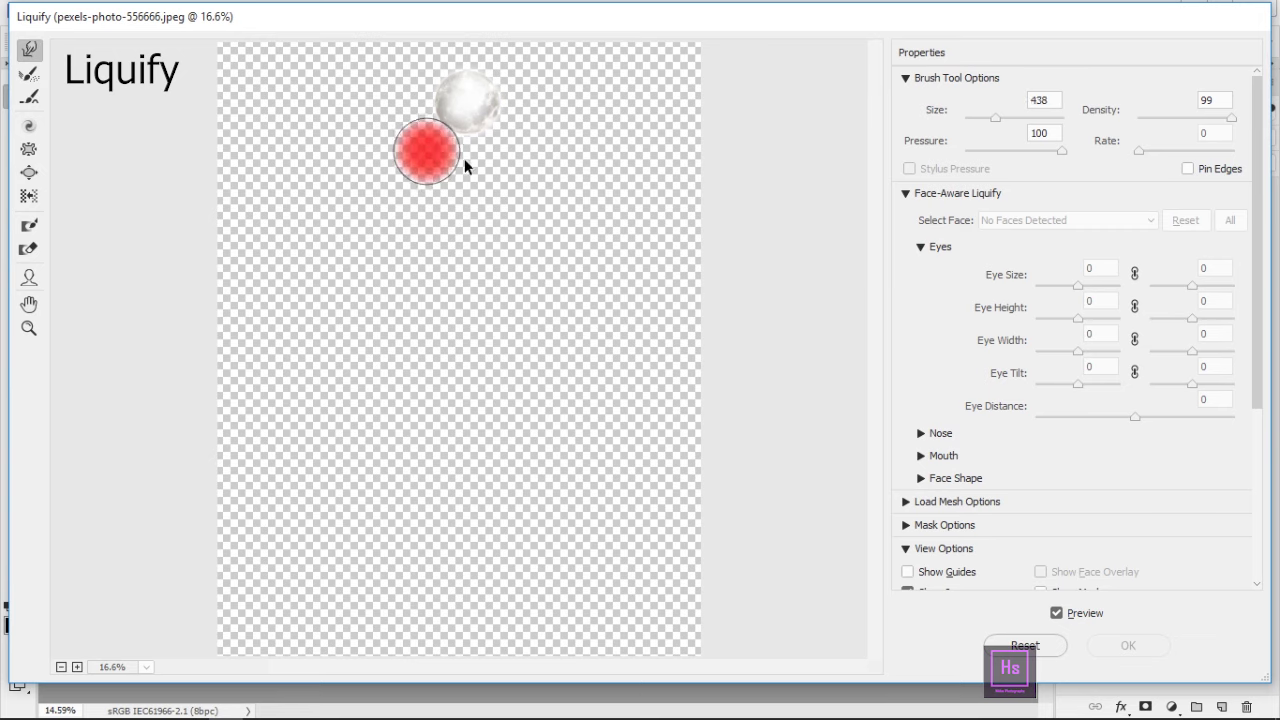
Step: With Forward Warp, smear the moon down into a thick three-pronged ghost shape
{"action": "scroll", "coordinate": [457, 168], "scroll_direction": "up", "scroll_amount": 2}
{"action": "left_click_drag", "start_coordinate": [507, 120], "coordinate": [533, 284]}
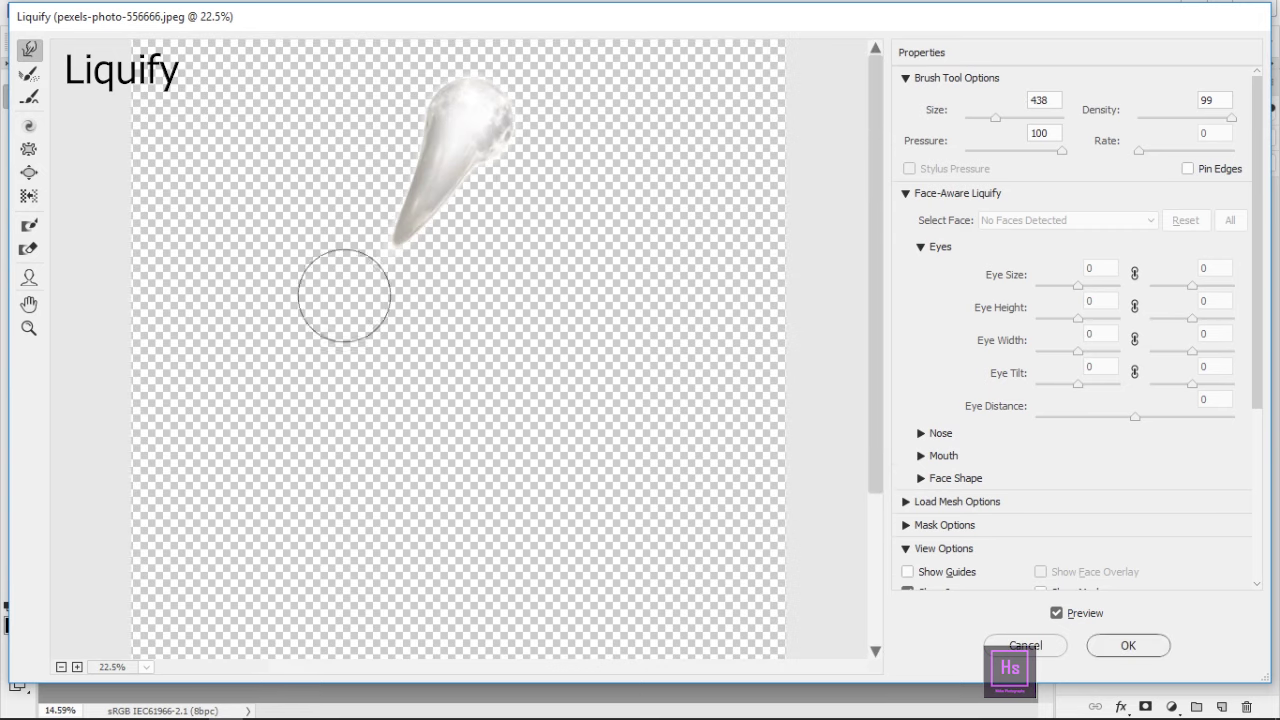
{"action": "left_click_drag", "start_coordinate": [423, 109], "coordinate": [315, 282]}
{"action": "mouse_move", "coordinate": [478, 152]}
{"action": "left_mouse_down"}
{"action": "mouse_move", "coordinate": [386, 394]}
{"action": "mouse_move", "coordinate": [353, 348]}
{"action": "left_mouse_up"}
{"action": "mouse_move", "coordinate": [476, 150]}
{"action": "left_mouse_down"}
{"action": "mouse_move", "coordinate": [466, 300]}
{"action": "mouse_move", "coordinate": [491, 286]}
{"action": "mouse_move", "coordinate": [540, 400]}
{"action": "left_mouse_up"}
{"action": "mouse_move", "coordinate": [502, 131]}
{"action": "left_mouse_down"}
{"action": "mouse_move", "coordinate": [645, 300]}
{"action": "mouse_move", "coordinate": [640, 420]}
{"action": "left_mouse_up"}
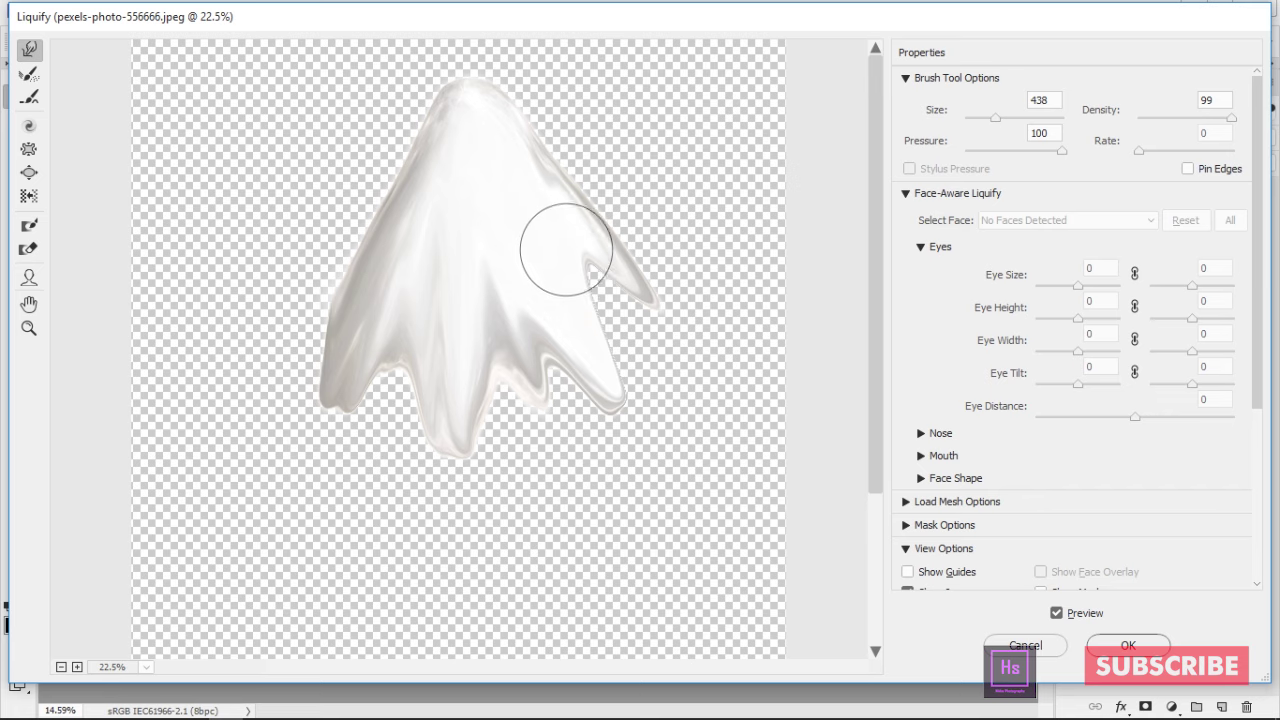
{"action": "left_click_drag", "start_coordinate": [566, 250], "coordinate": [686, 418]}
Step: Widen the ghost's flares and stretch its lower prongs and left edge downward
{"action": "left_click_drag", "start_coordinate": [484, 360], "coordinate": [370, 450]}
{"action": "left_click_drag", "start_coordinate": [512, 377], "coordinate": [534, 380]}
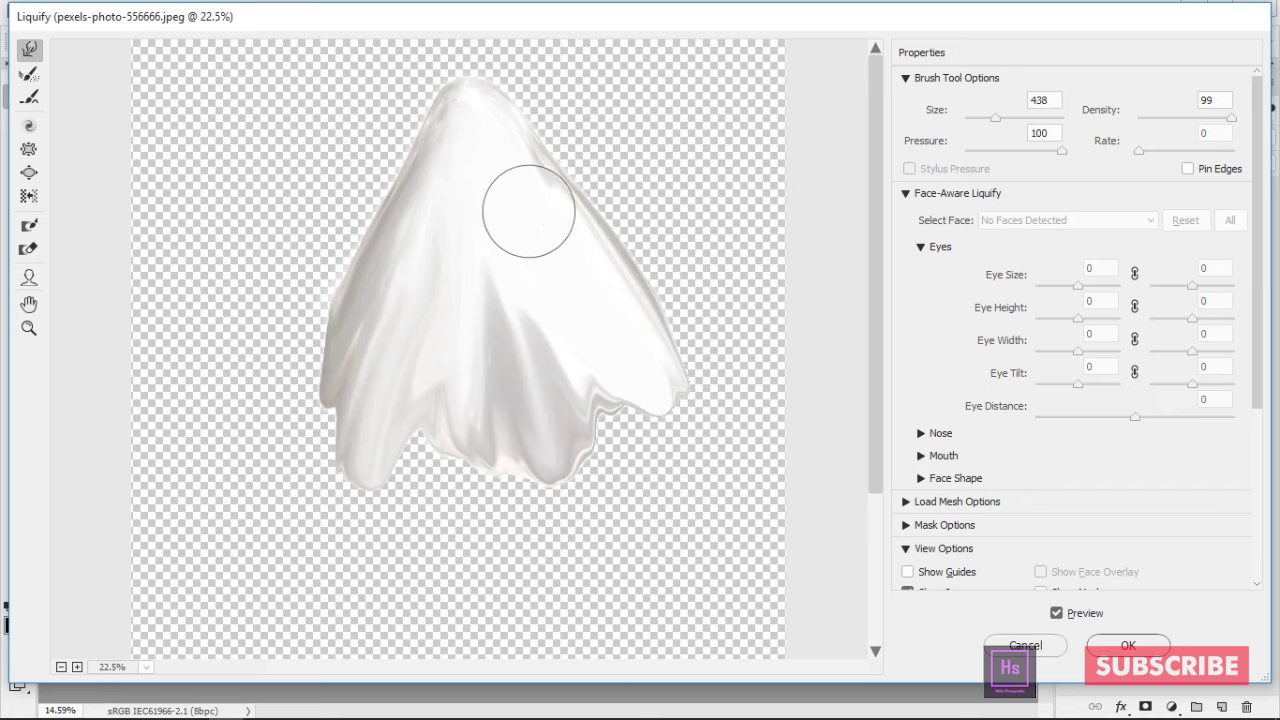
{"action": "left_click_drag", "start_coordinate": [529, 209], "coordinate": [696, 316]}
{"action": "left_click_drag", "start_coordinate": [614, 296], "coordinate": [614, 486]}
{"action": "left_click_drag", "start_coordinate": [494, 400], "coordinate": [491, 523]}
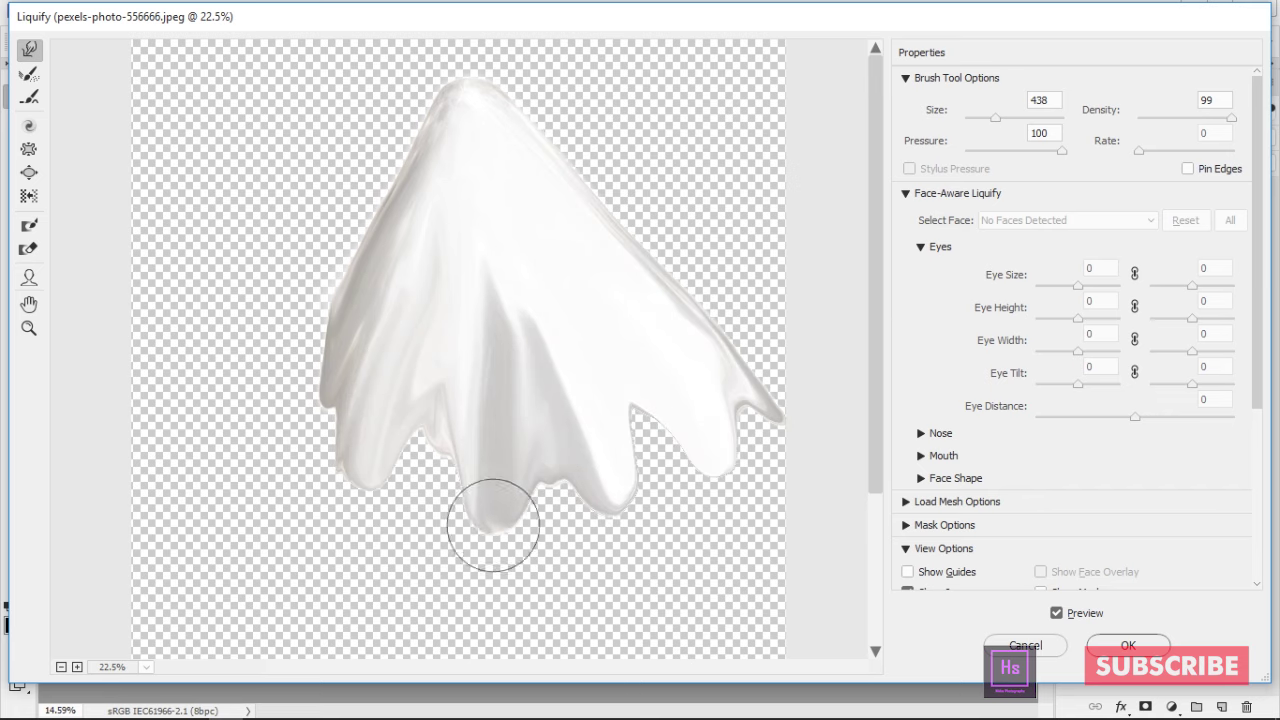
{"action": "left_click_drag", "start_coordinate": [460, 432], "coordinate": [403, 511]}
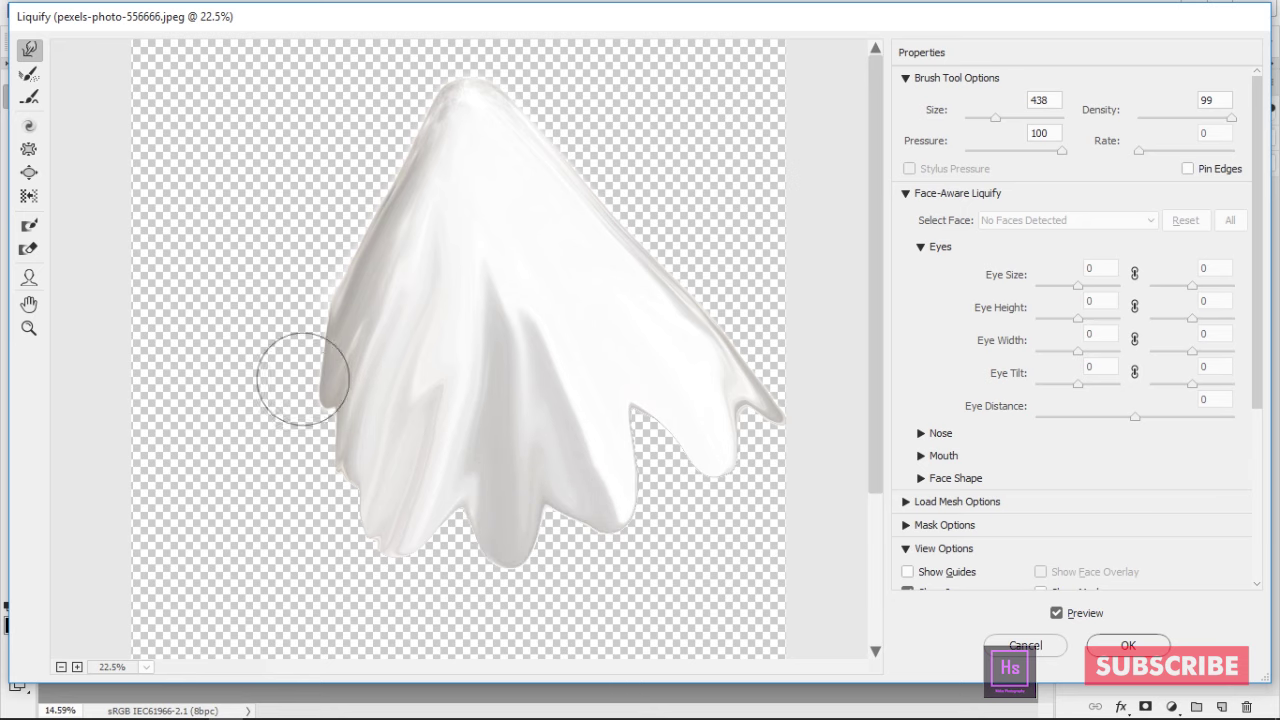
{"action": "mouse_move", "coordinate": [302, 378]}
{"action": "left_mouse_down"}
{"action": "mouse_move", "coordinate": [229, 429]}
{"action": "mouse_move", "coordinate": [269, 437]}
{"action": "left_mouse_up"}
{"action": "left_click_drag", "start_coordinate": [356, 264], "coordinate": [187, 437]}
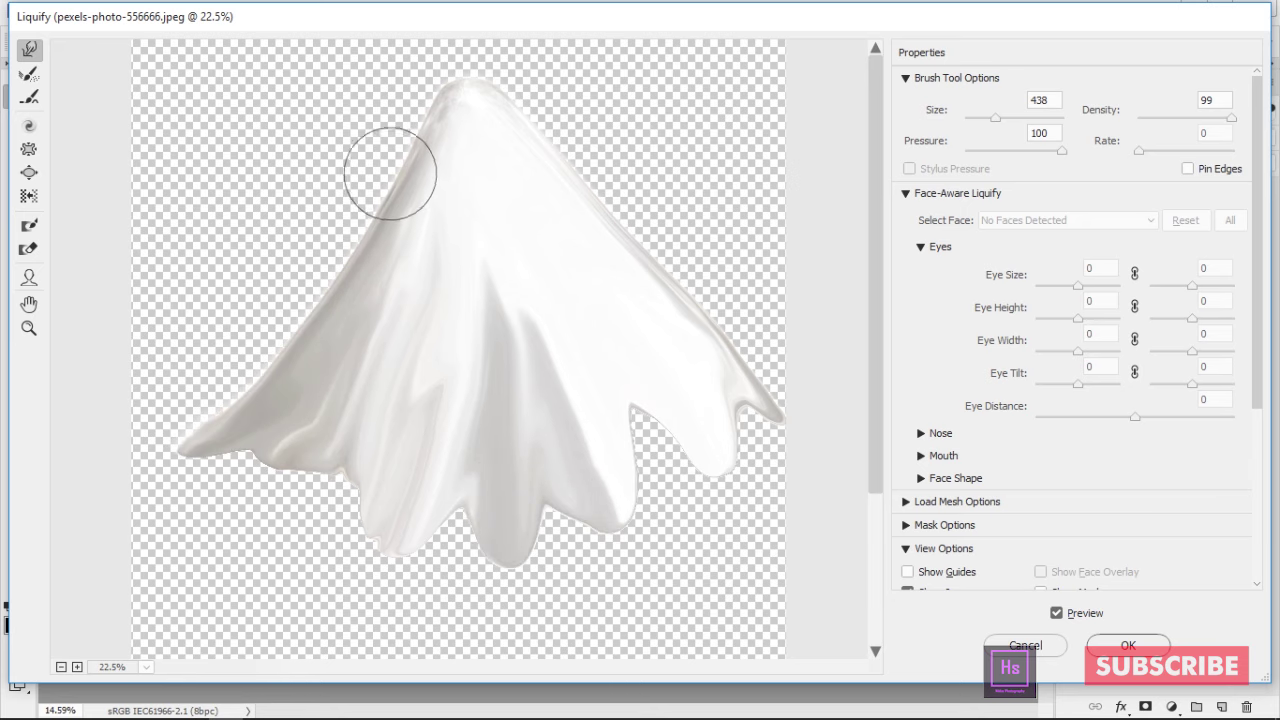
{"action": "left_click_drag", "start_coordinate": [374, 239], "coordinate": [334, 366]}
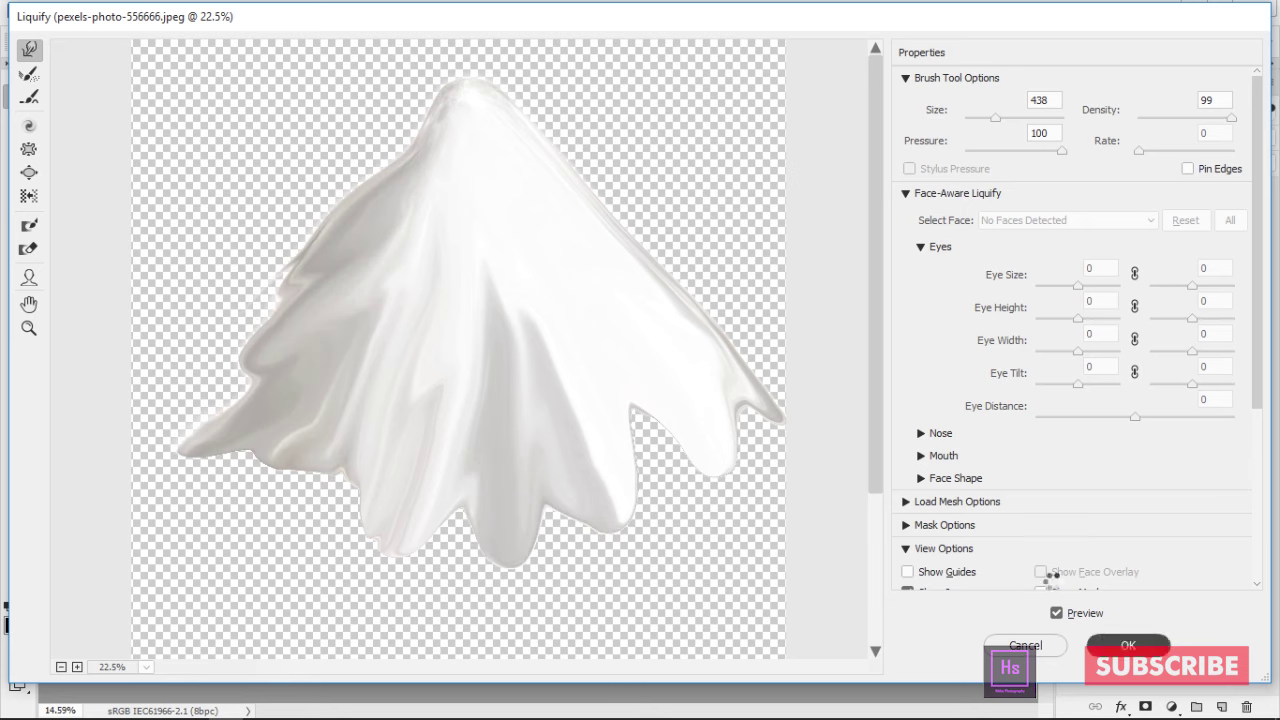
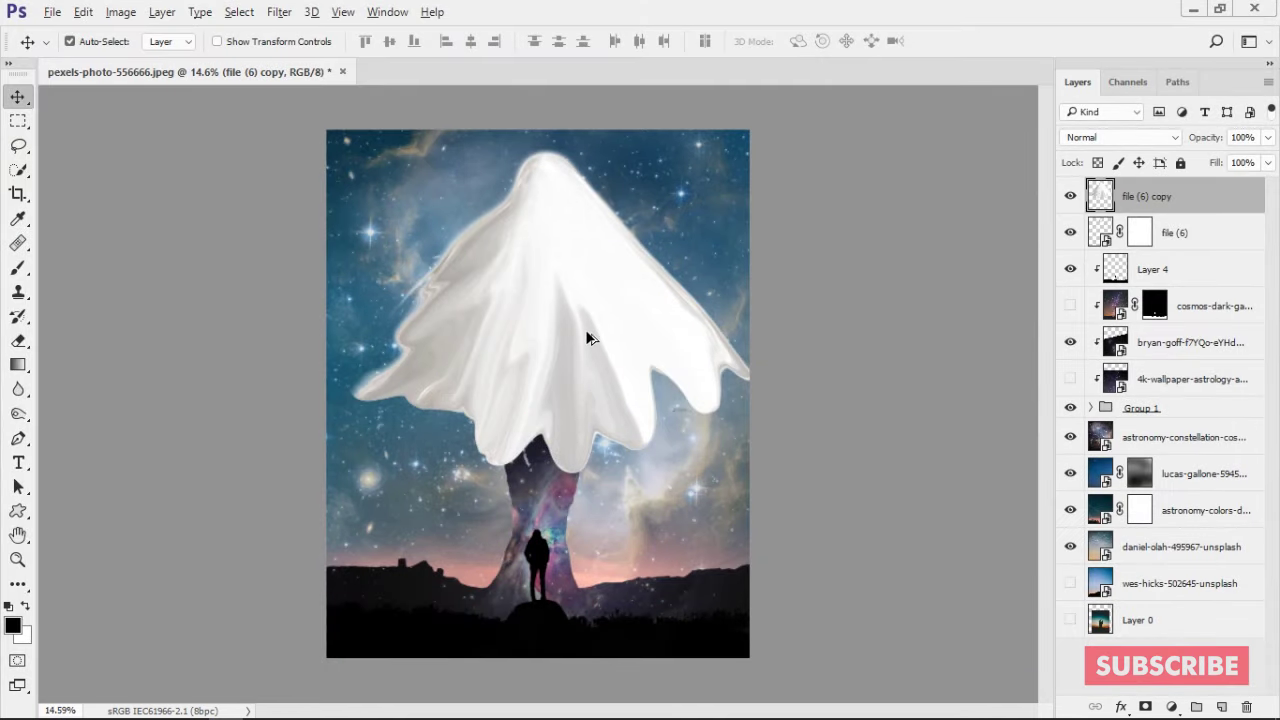
Step: Give 'file (6) copy' a black hide-all mask, then select the 'file (6)' mask near the moon
{"action": "left_click", "coordinate": [1145, 706], "text": "alt"}
{"action": "scroll", "coordinate": [547, 251], "scroll_direction": "up", "scroll_amount": 5}
{"action": "left_click_drag", "start_coordinate": [621, 280], "coordinate": [665, 324]}
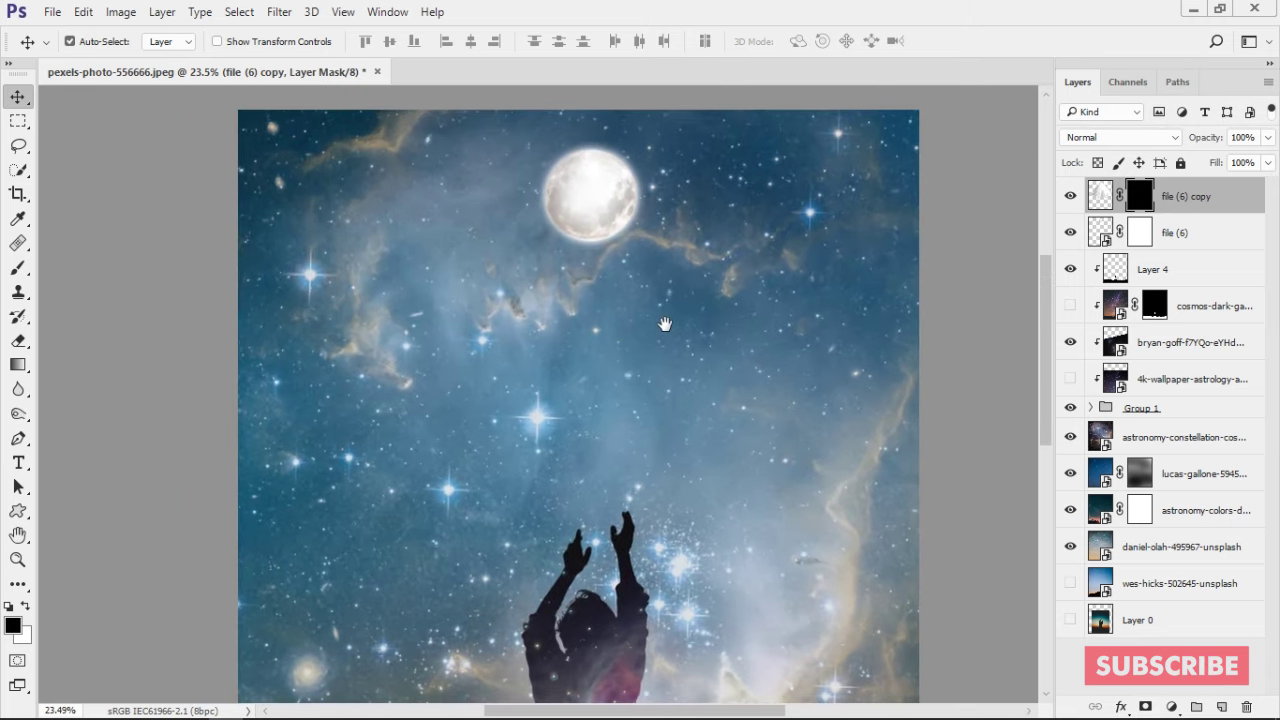
{"action": "left_click", "coordinate": [1142, 236]}
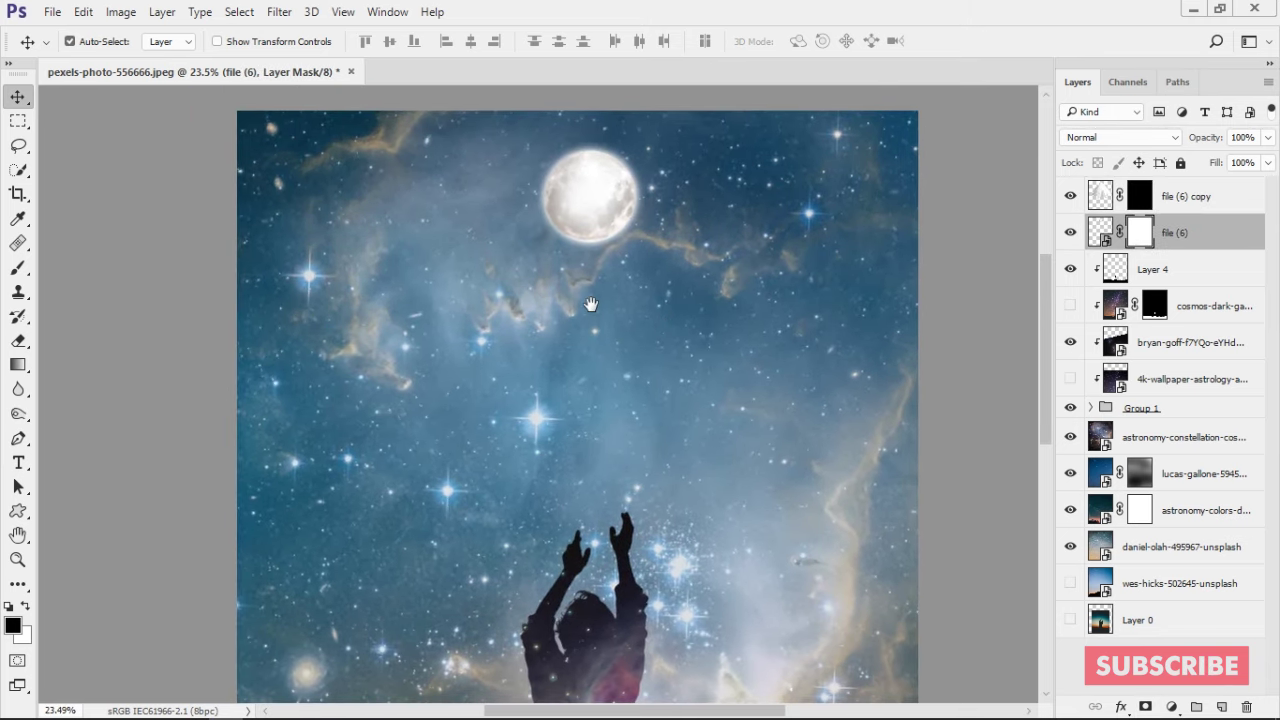
{"action": "left_click_drag", "start_coordinate": [591, 304], "coordinate": [595, 338]}
{"action": "scroll", "coordinate": [615, 303], "scroll_direction": "up", "scroll_amount": 2}
Step: Test a smoke brush preset with one stamp over the moon, then undo it
{"action": "key", "text": "b"}
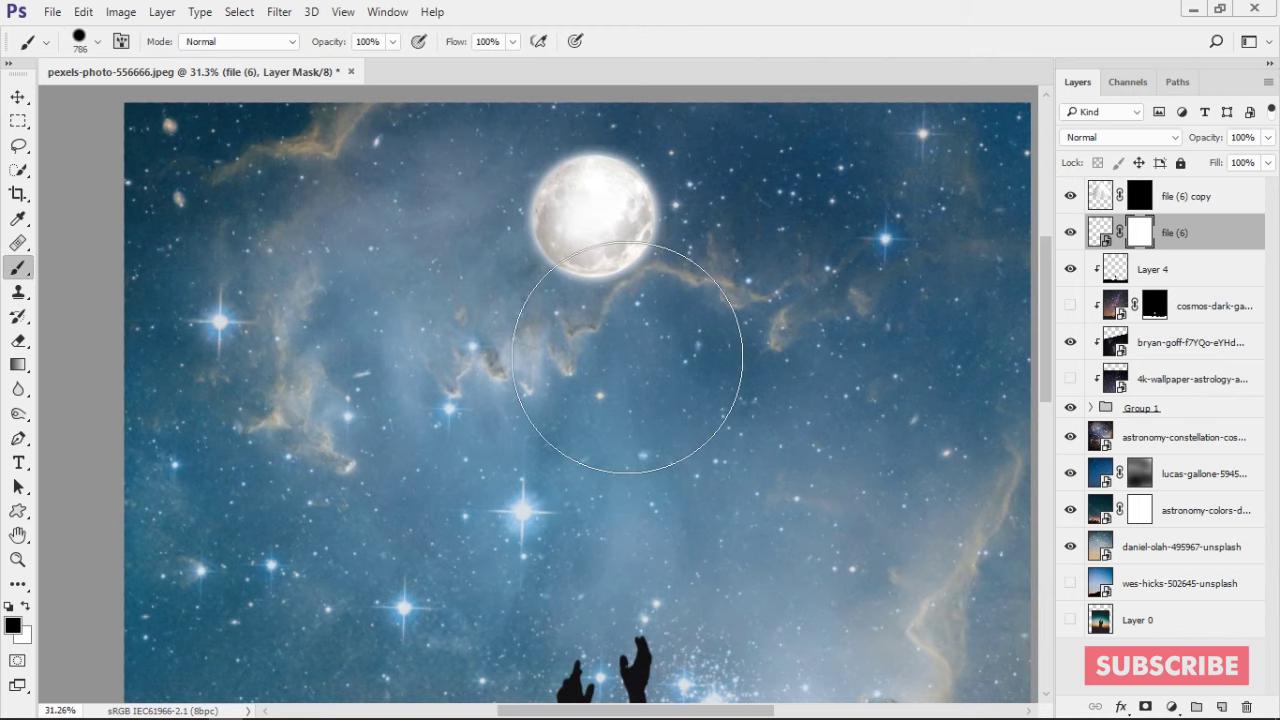
{"action": "right_click", "coordinate": [628, 357]}
{"action": "left_click_drag", "start_coordinate": [1036, 415], "coordinate": [1040, 686]}
{"action": "scroll", "coordinate": [1041, 462], "scroll_direction": "down", "scroll_amount": 3}
{"action": "scroll", "coordinate": [1043, 520], "scroll_direction": "down", "scroll_amount": 2}
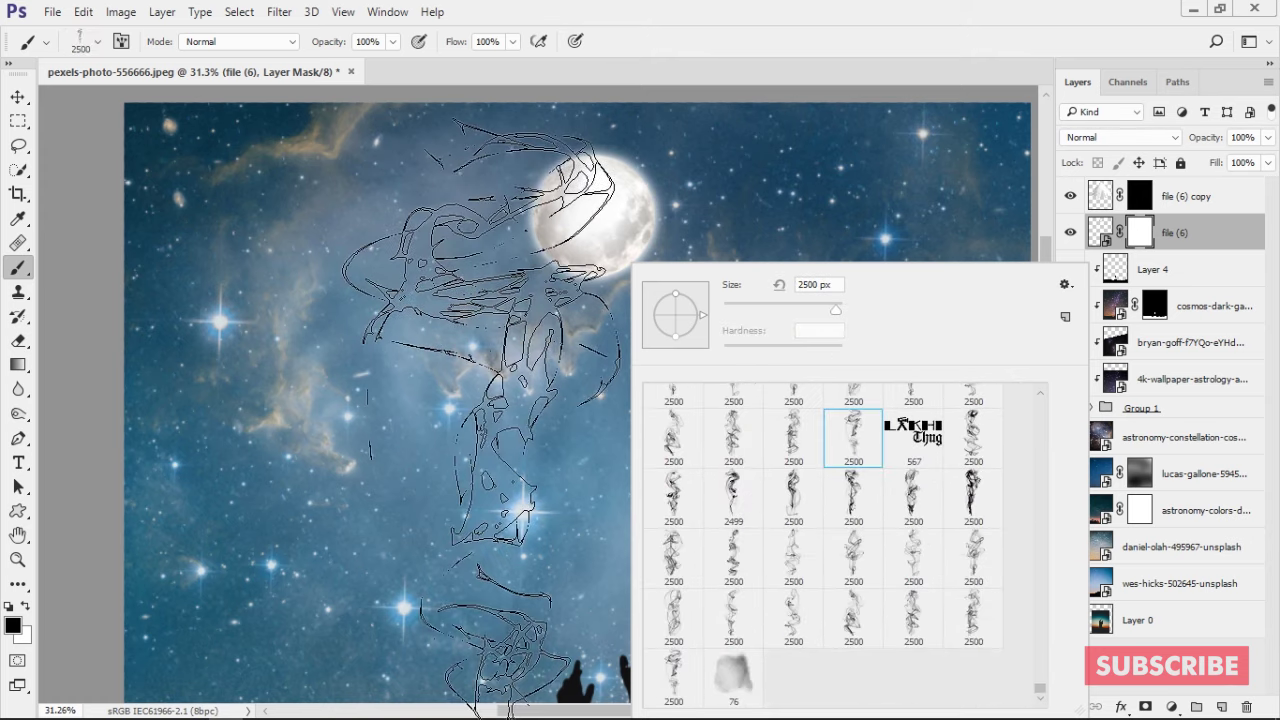
{"action": "left_click", "coordinate": [530, 440]}
{"action": "key", "text": "ctrl+z"}
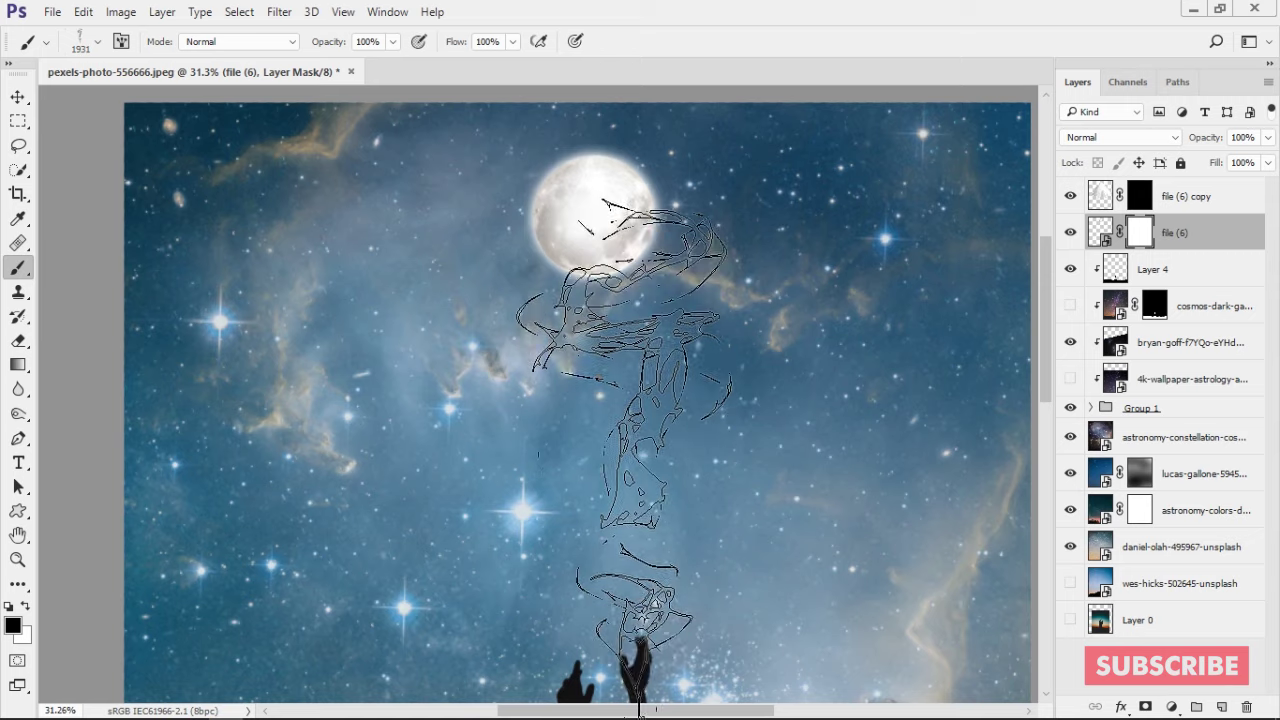
Step: Choose a different smoke brush tip and size it to 1221 px
{"action": "right_click", "coordinate": [645, 470]}
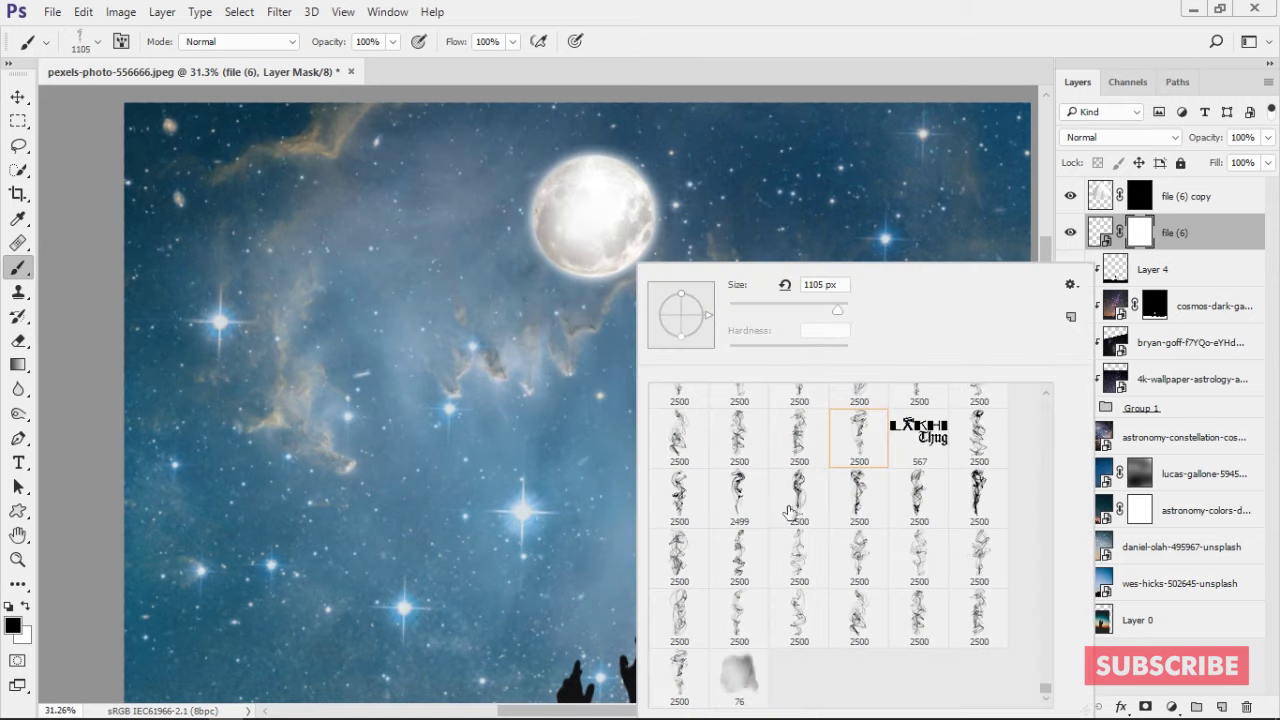
{"action": "left_click", "coordinate": [740, 440]}
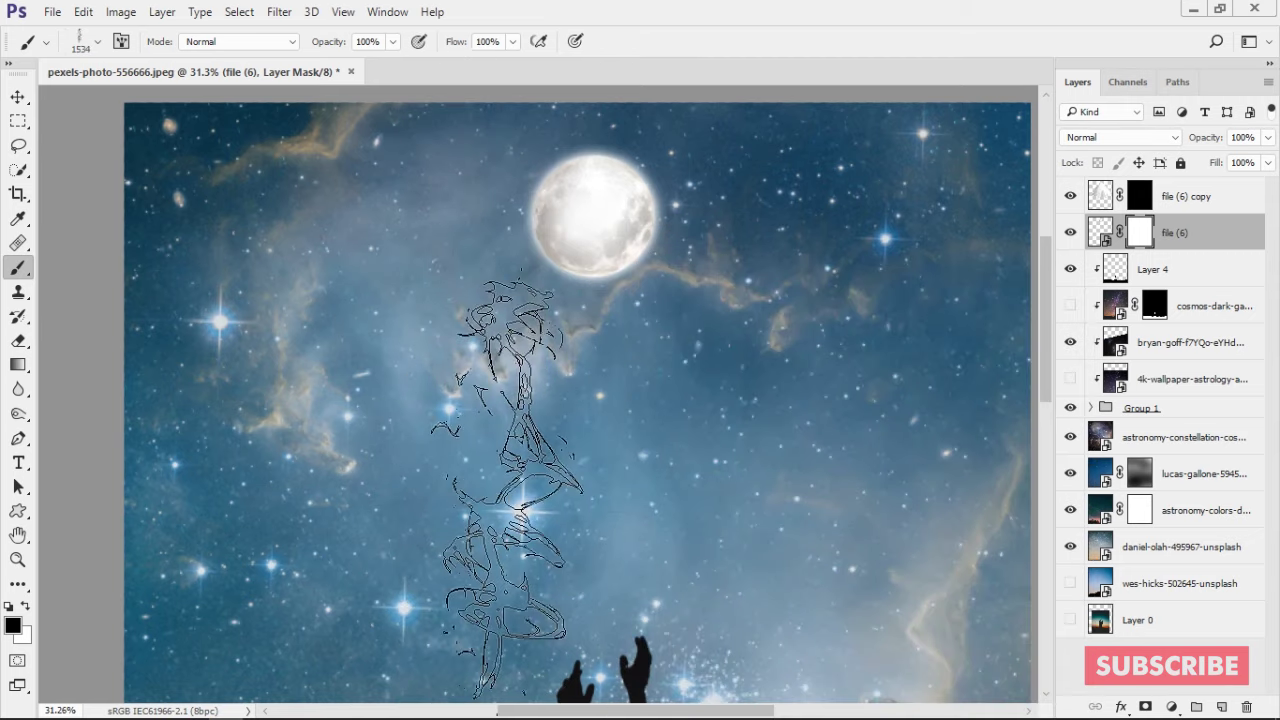
{"action": "scroll", "coordinate": [531, 386], "scroll_direction": "up", "scroll_amount": 2}
{"action": "scroll", "coordinate": [540, 420], "scroll_direction": "up", "scroll_amount": 2}
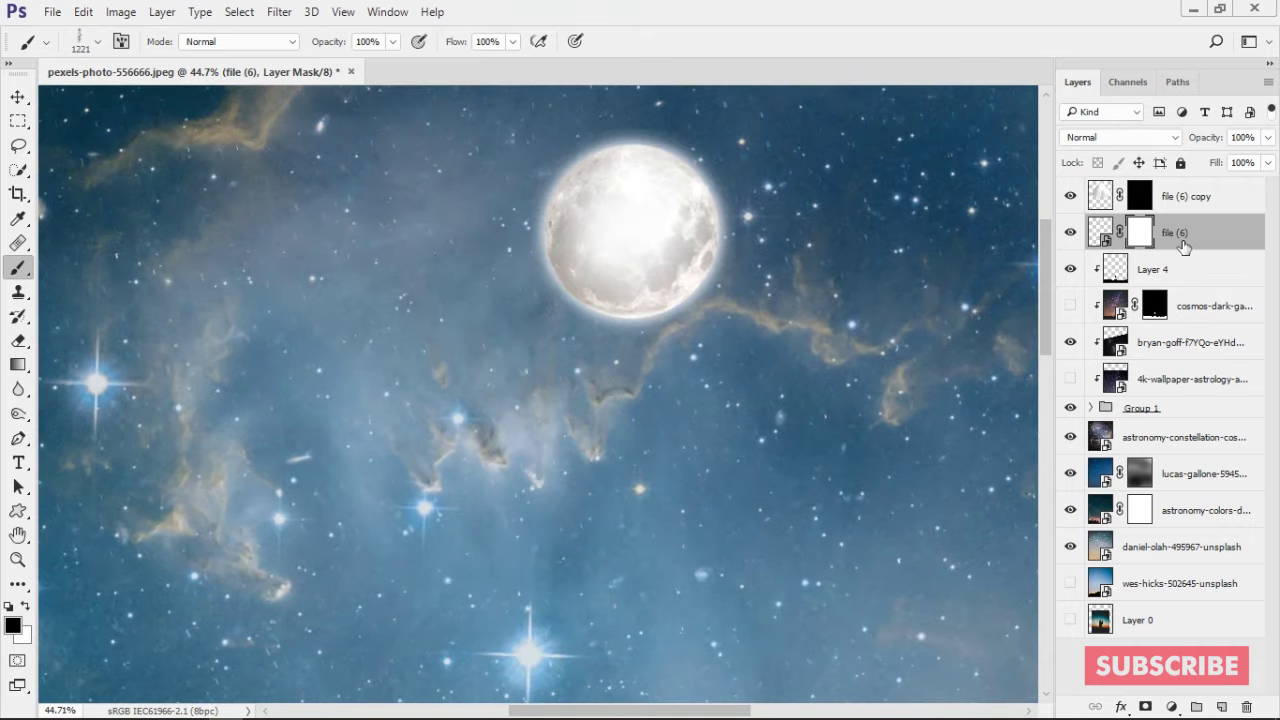
Step: Open Layer Style for 'file (6)', keeping the dialog clear of the moon
{"action": "double_click", "coordinate": [1238, 232]}
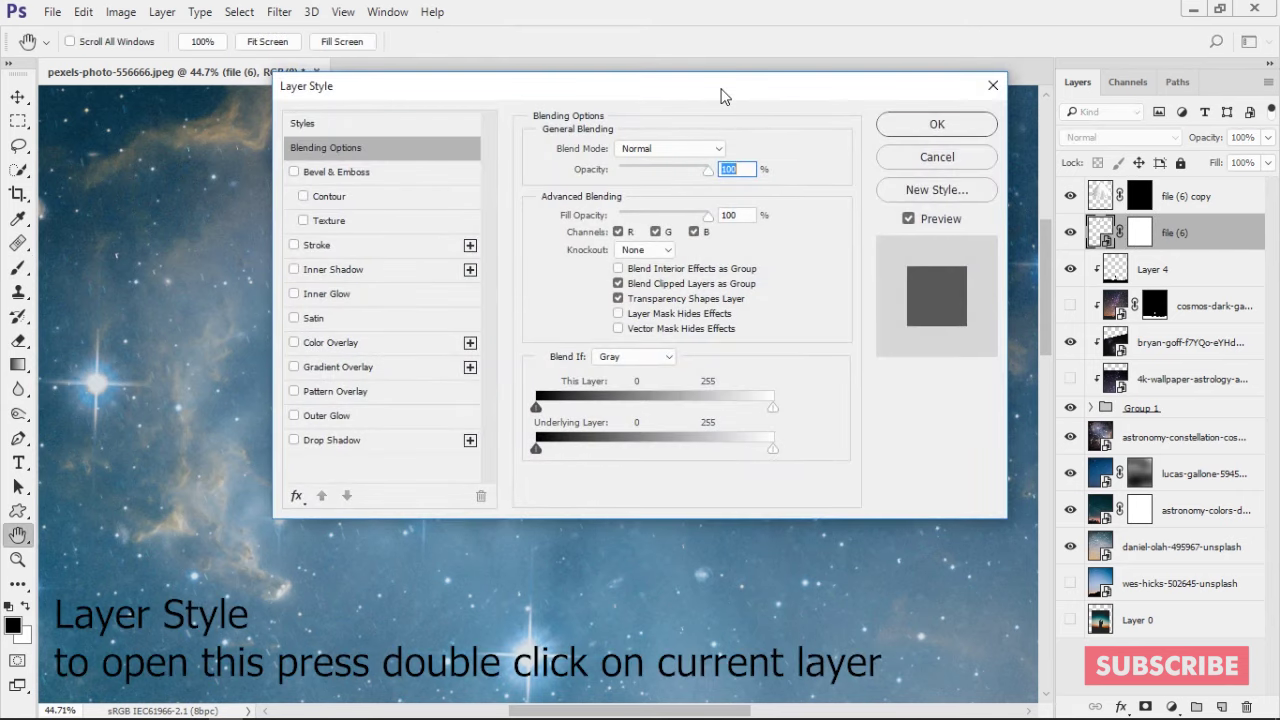
{"action": "mouse_move", "coordinate": [720, 94]}
{"action": "left_mouse_down"}
{"action": "mouse_move", "coordinate": [203, 178]}
{"action": "mouse_move", "coordinate": [336, 165]}
{"action": "left_mouse_up"}
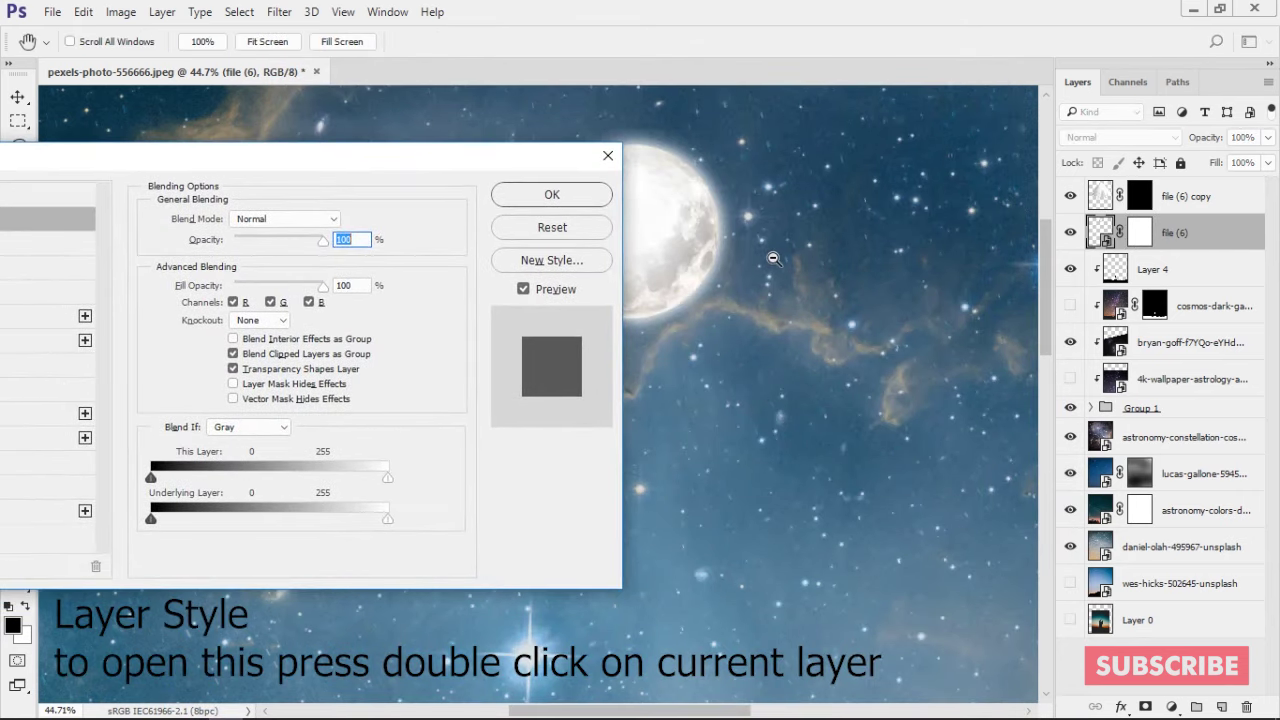
{"action": "left_click_drag", "start_coordinate": [779, 241], "coordinate": [815, 172]}
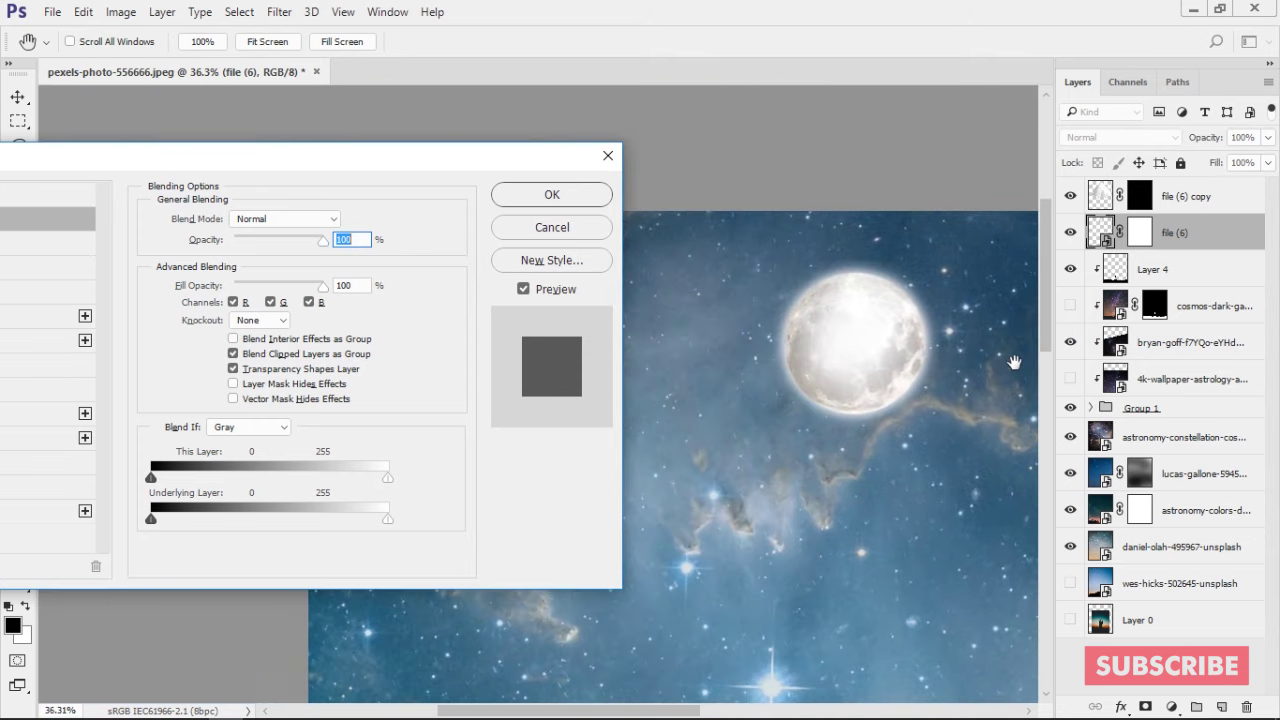
{"action": "left_click_drag", "start_coordinate": [306, 160], "coordinate": [413, 58]}
Step: Enable Outer Glow on 'file (6)' and set its colour to white
{"action": "left_click", "coordinate": [59, 383]}
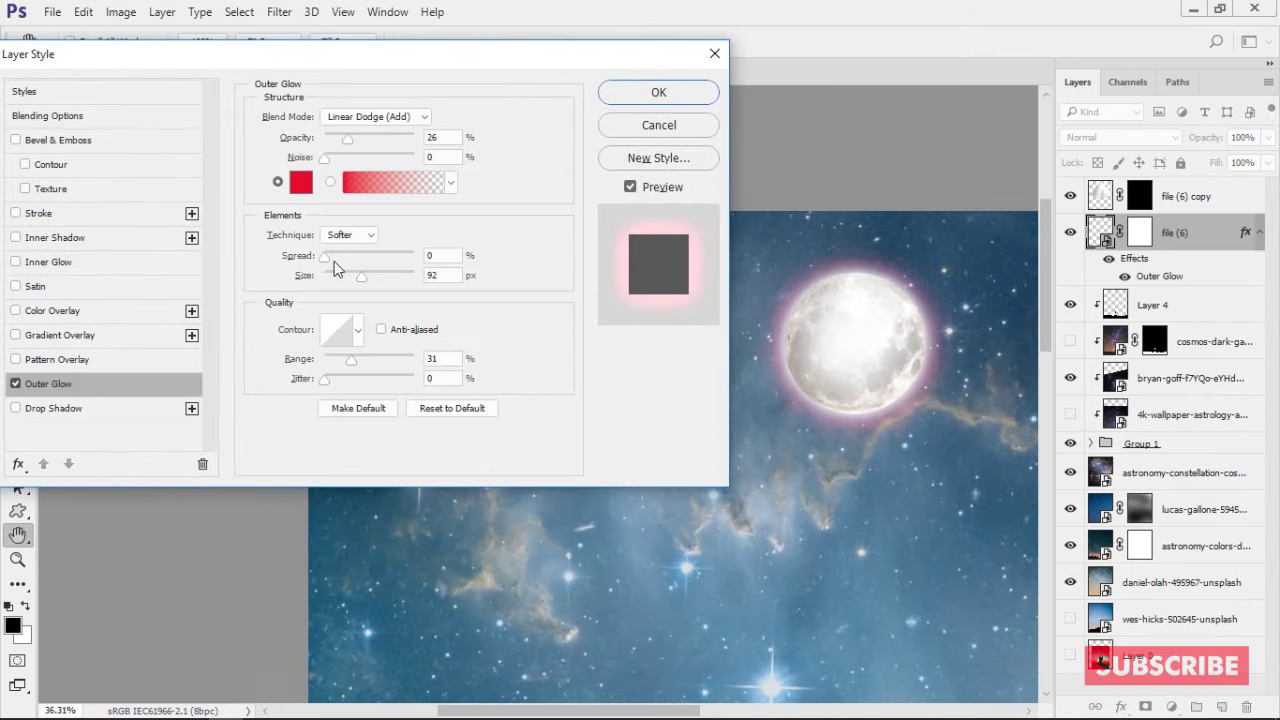
{"action": "left_click", "coordinate": [299, 182]}
{"action": "left_click_drag", "start_coordinate": [877, 72], "coordinate": [247, 52]}
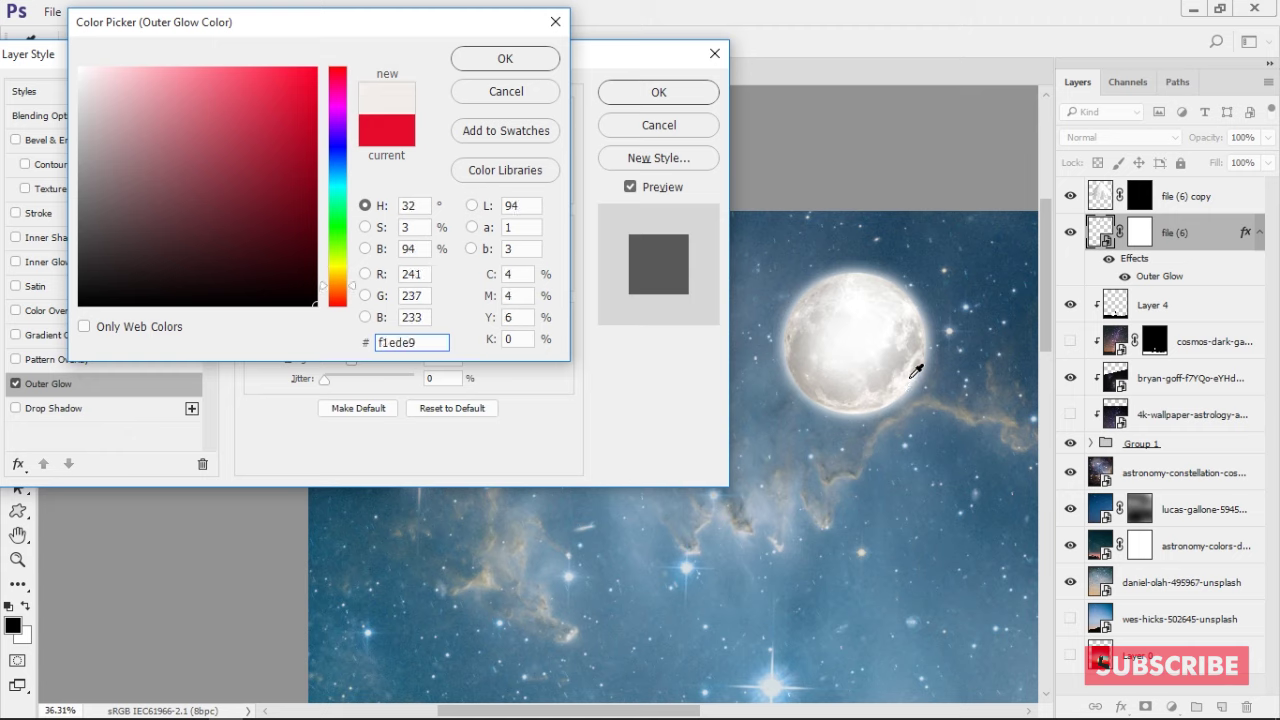
{"action": "left_click", "coordinate": [878, 325]}
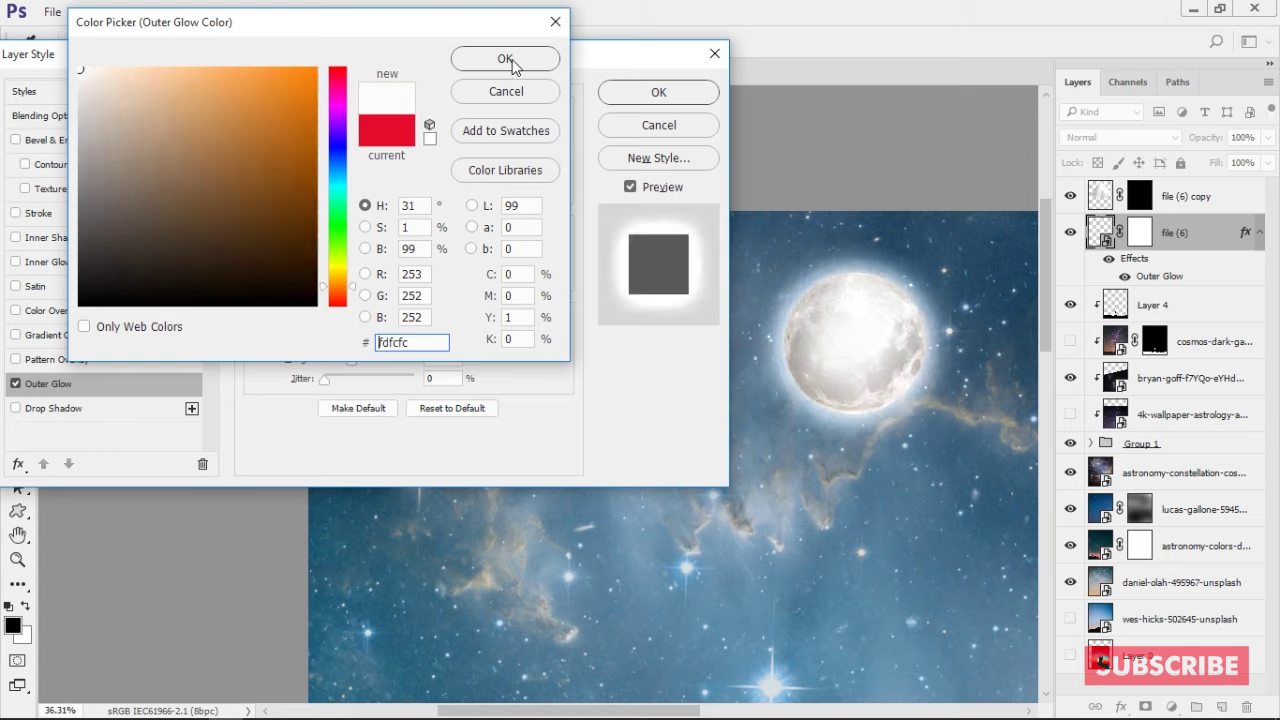
{"action": "left_click", "coordinate": [505, 59]}
Step: Set the glow to 17% opacity and 144 px size, and apply it
{"action": "left_click_drag", "start_coordinate": [347, 138], "coordinate": [330, 138]}
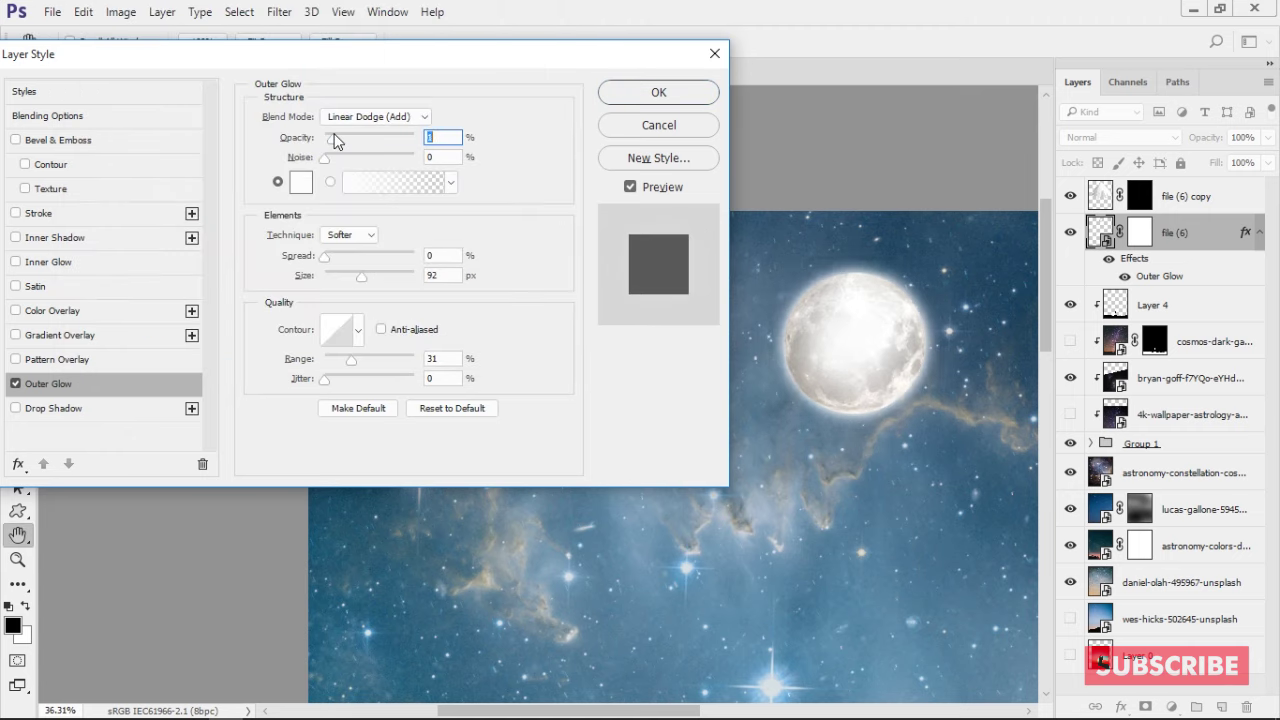
{"action": "mouse_move", "coordinate": [325, 257]}
{"action": "left_mouse_down"}
{"action": "mouse_move", "coordinate": [438, 264]}
{"action": "mouse_move", "coordinate": [300, 258]}
{"action": "left_mouse_up"}
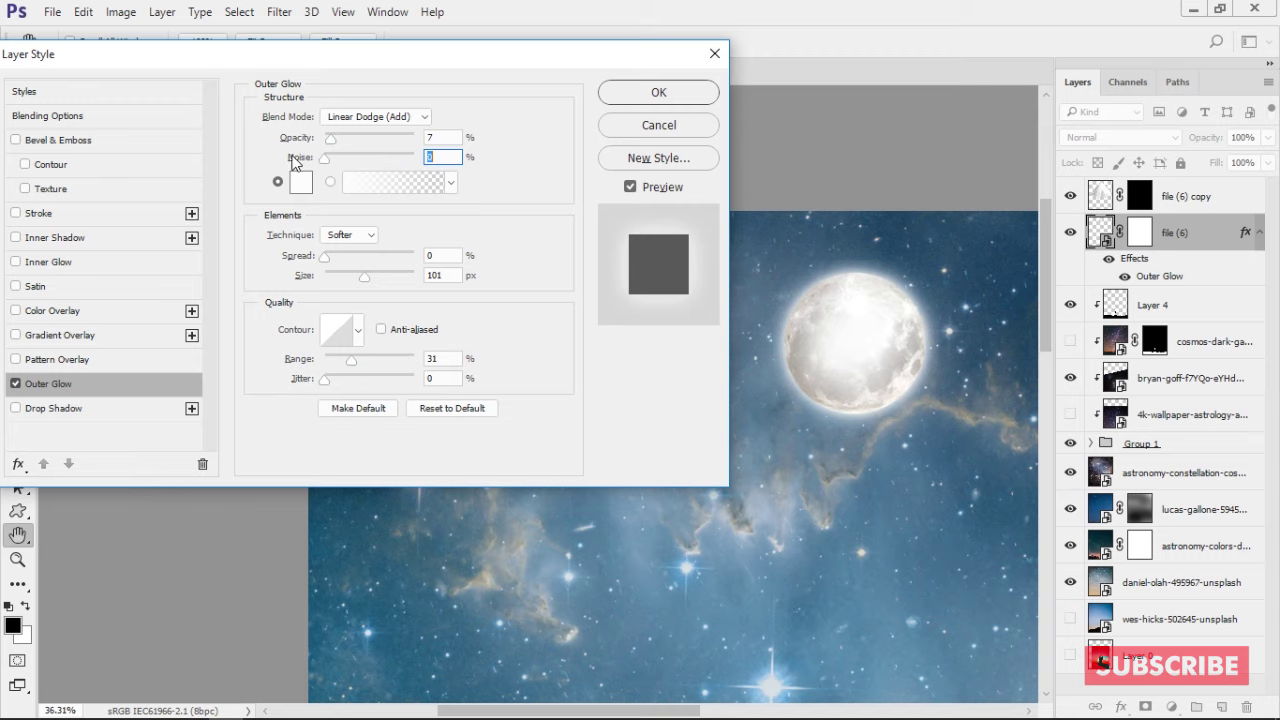
{"action": "left_click_drag", "start_coordinate": [330, 138], "coordinate": [340, 140]}
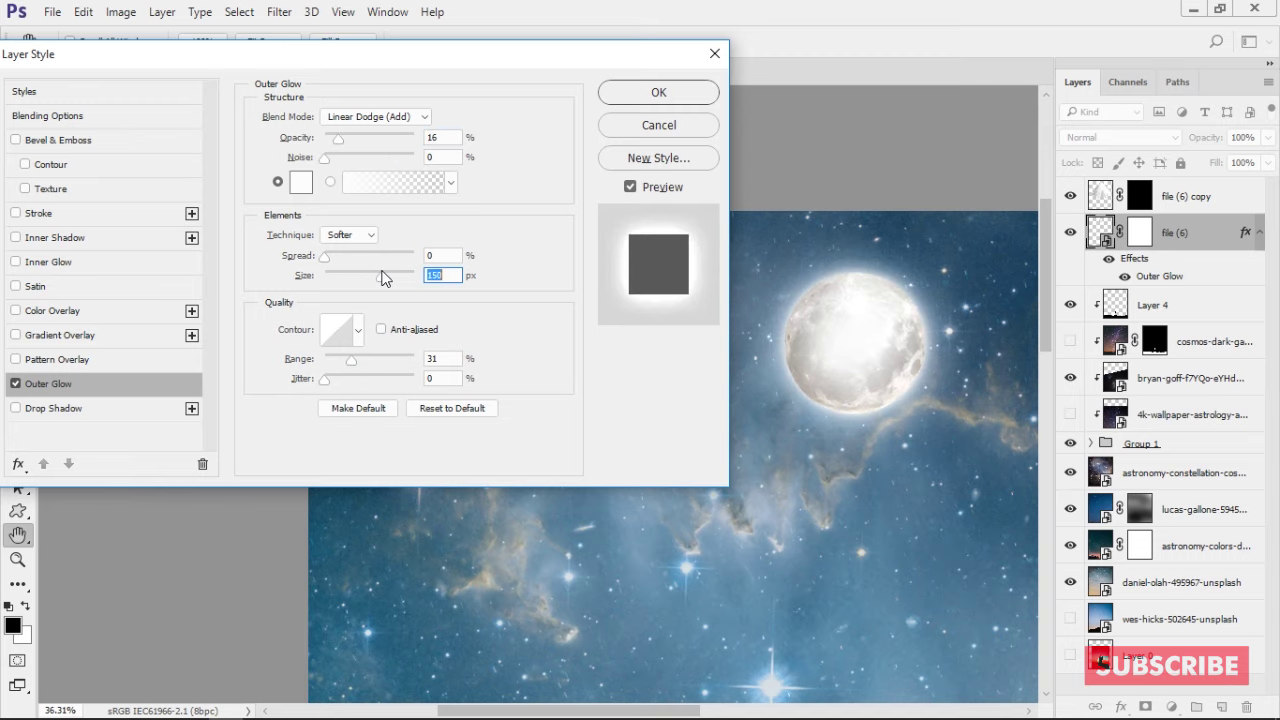
{"action": "left_click_drag", "start_coordinate": [385, 278], "coordinate": [379, 278]}
{"action": "left_click_drag", "start_coordinate": [338, 138], "coordinate": [341, 138]}
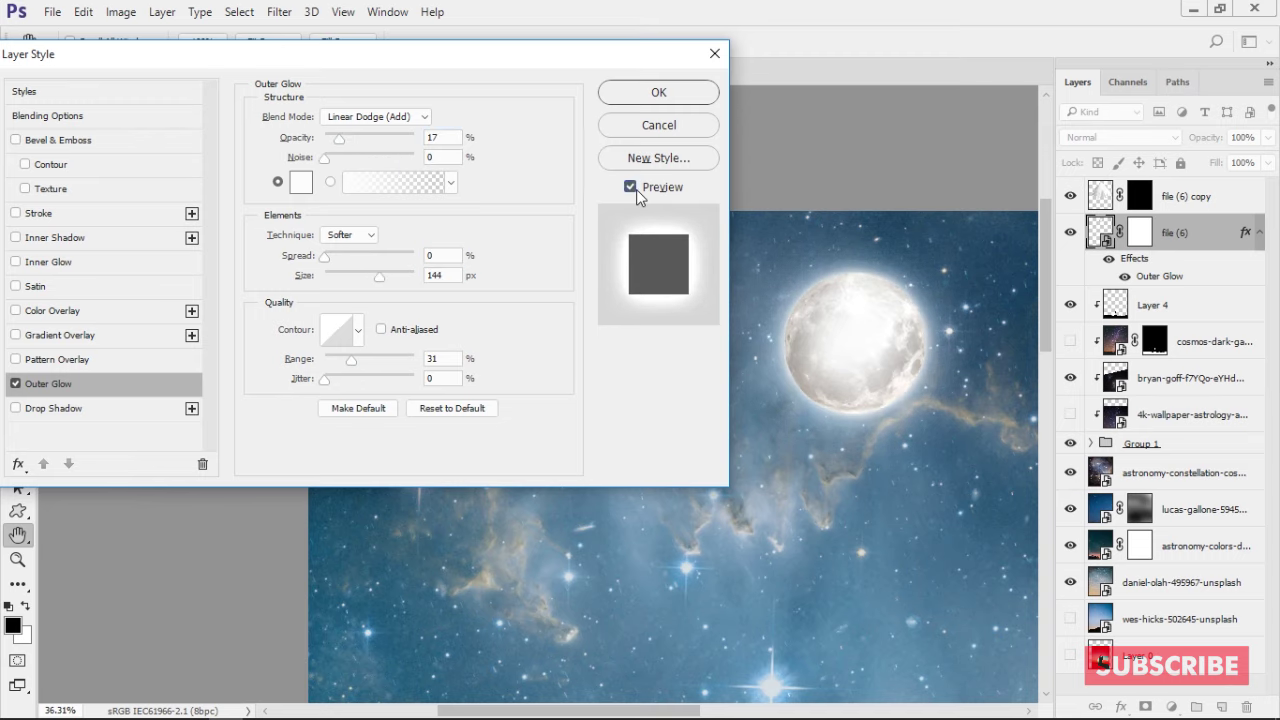
{"action": "left_click", "coordinate": [635, 93]}
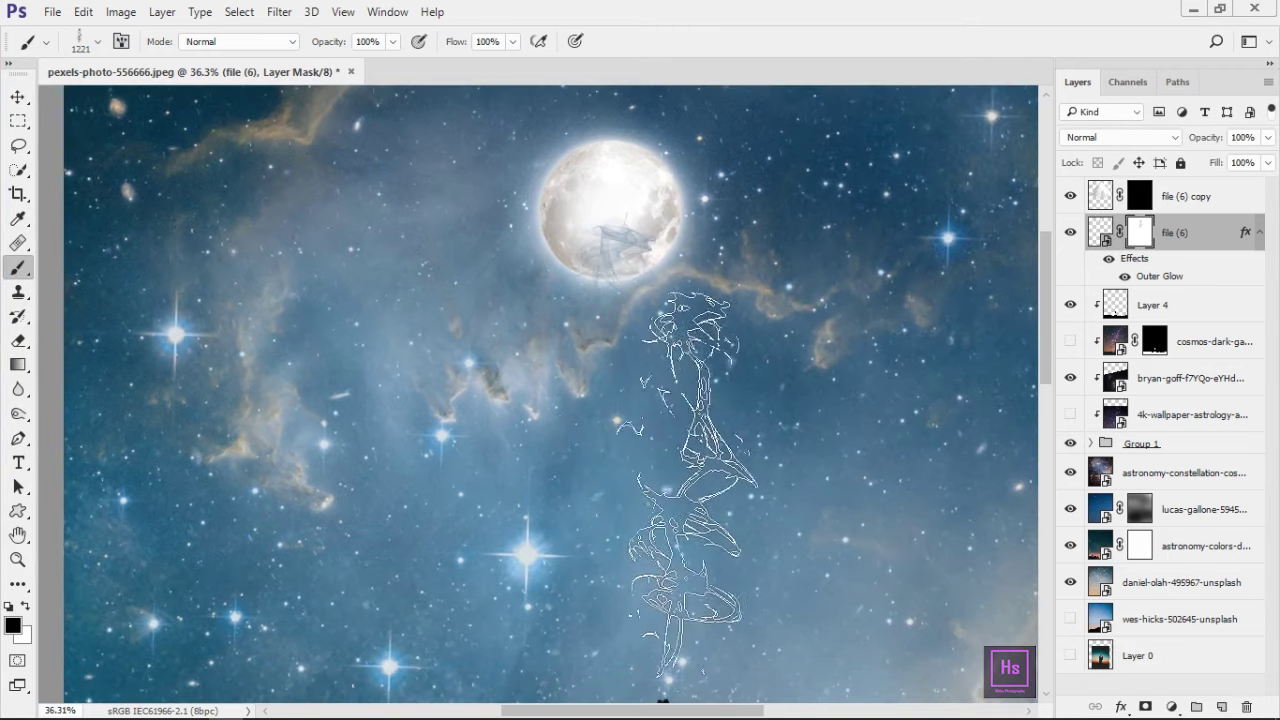
Step: Enlarge the brush to 1320 px, then switch smoke tips and shrink to 1129 px
{"action": "left_click_drag", "start_coordinate": [657, 429], "coordinate": [668, 437]}
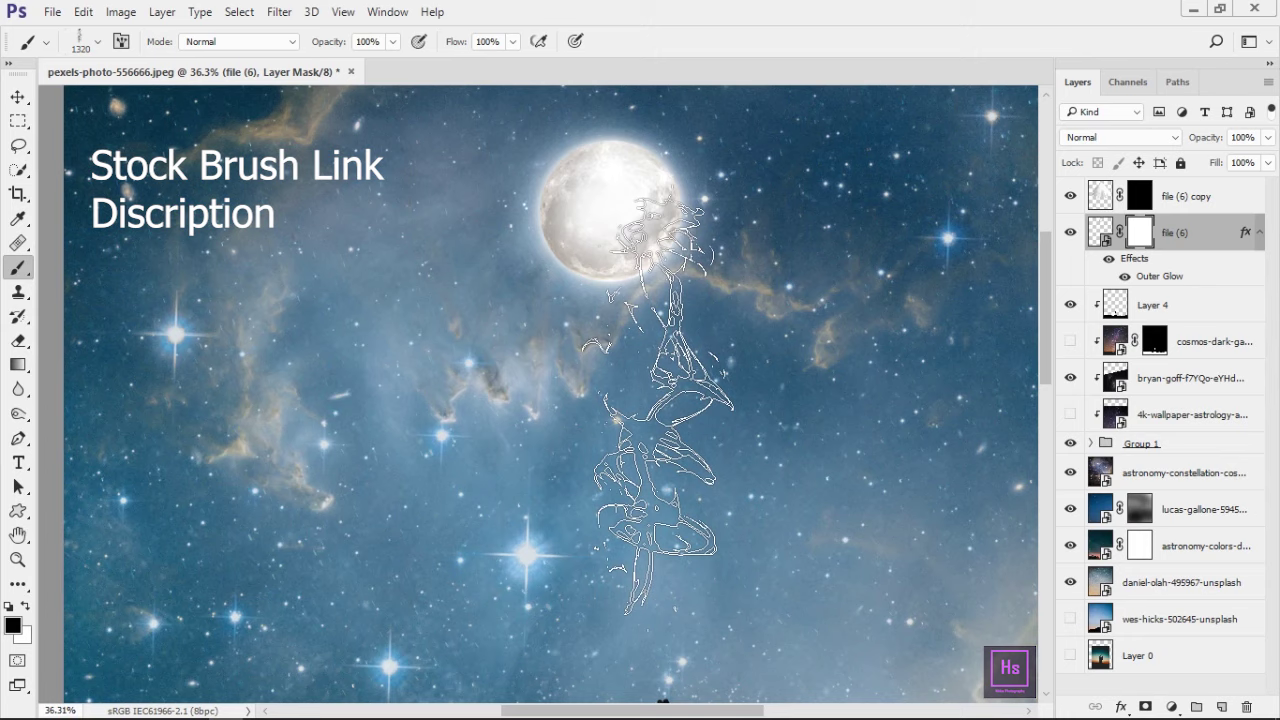
{"action": "right_click", "coordinate": [665, 422]}
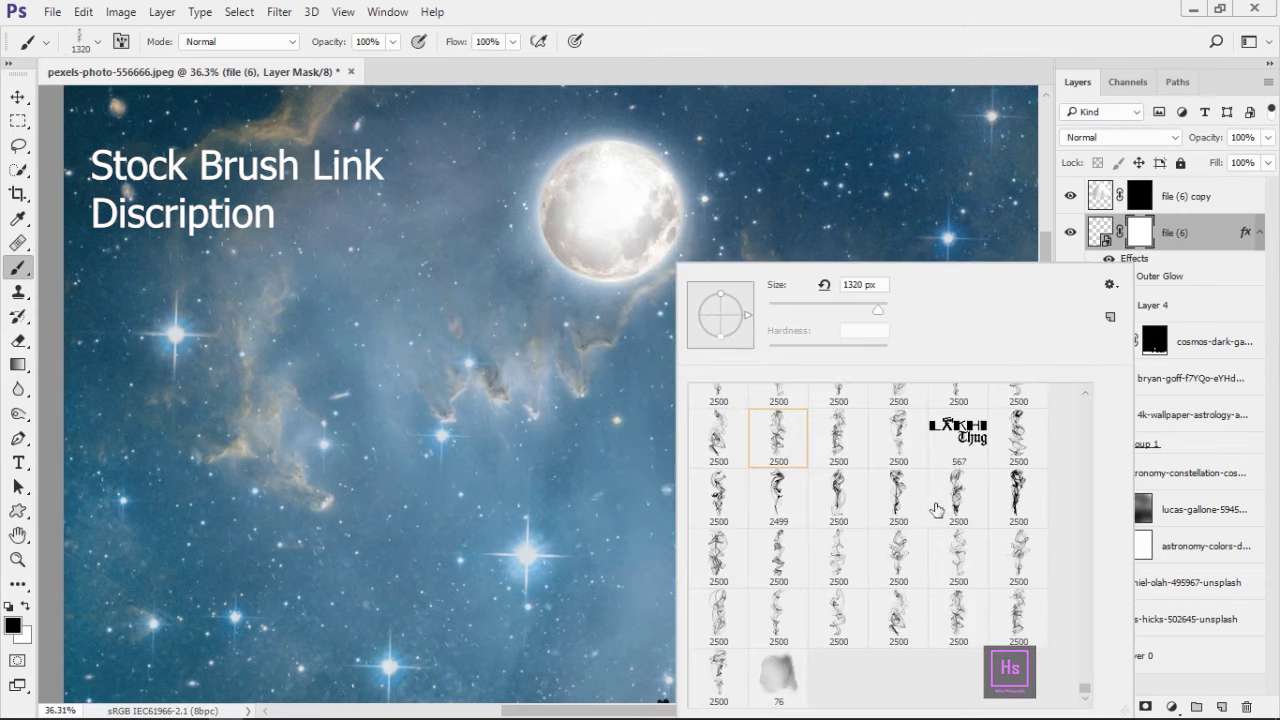
{"action": "scroll", "coordinate": [986, 533], "scroll_direction": "up", "scroll_amount": 1}
{"action": "scroll", "coordinate": [986, 533], "scroll_direction": "up", "scroll_amount": 2}
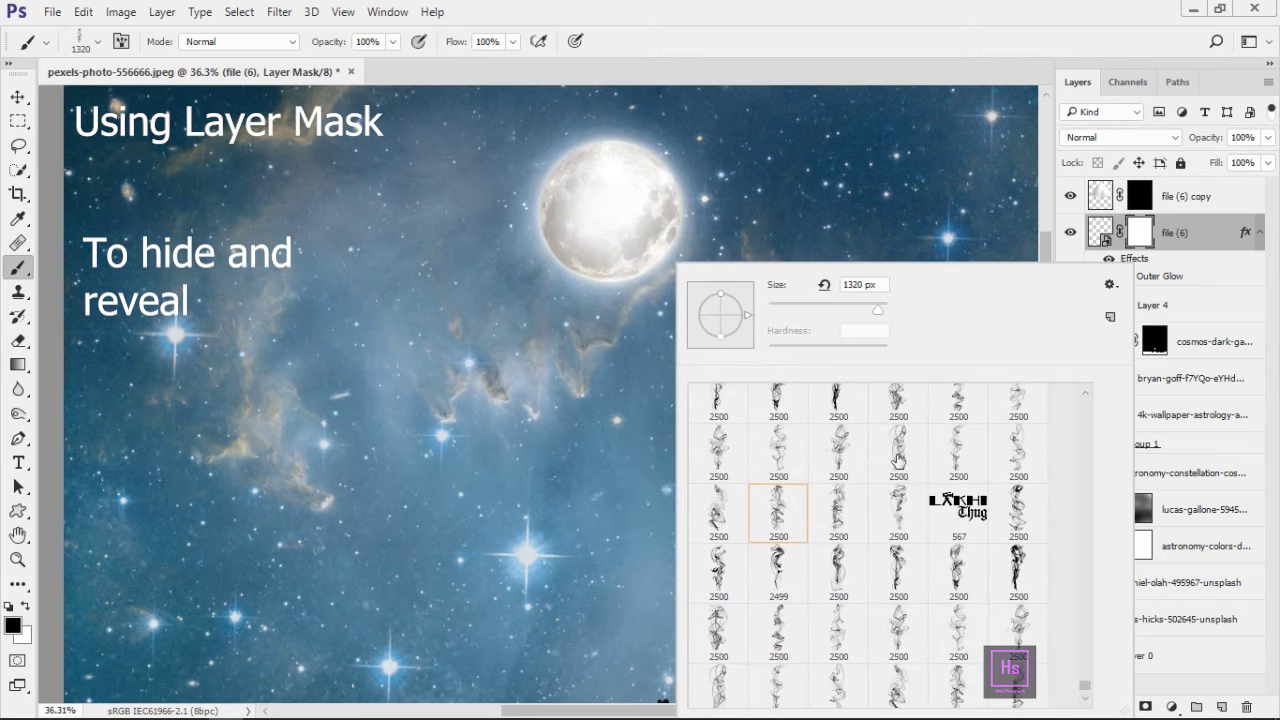
{"action": "left_click", "coordinate": [838, 450]}
{"action": "left_click_drag", "start_coordinate": [880, 310], "coordinate": [852, 310]}
{"action": "key", "text": "Return"}
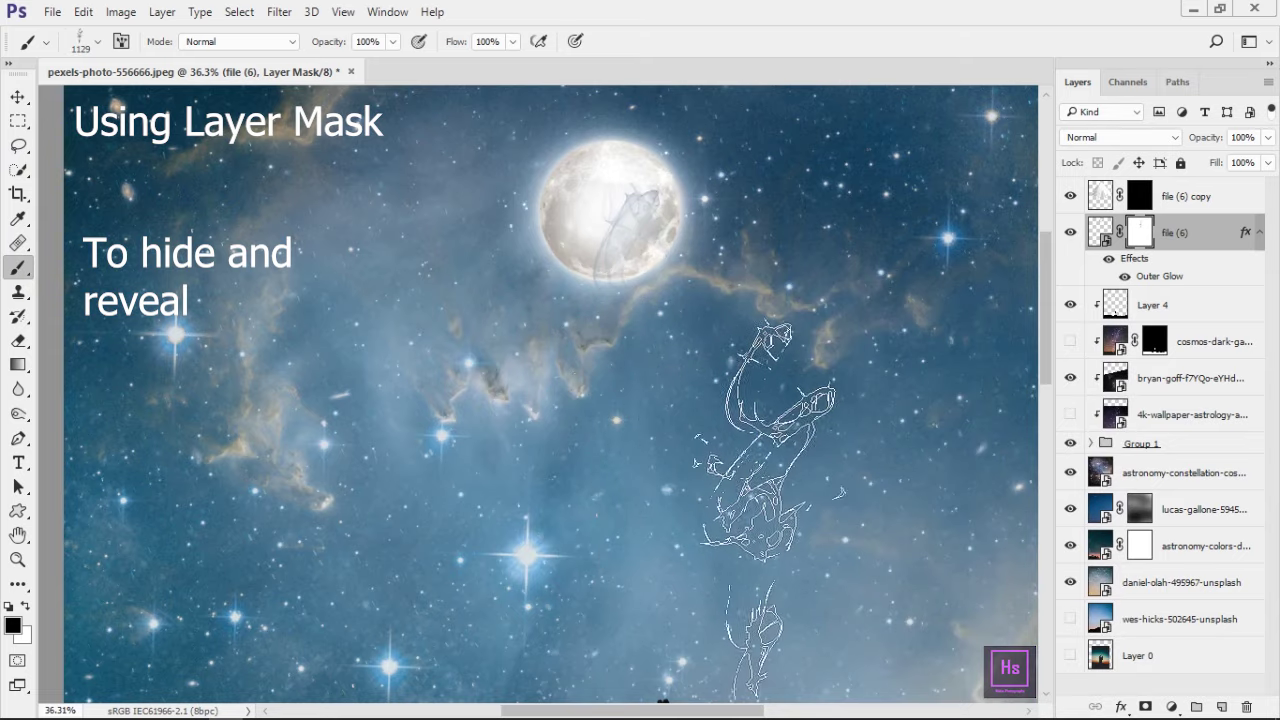
Step: Try another smoke tip at 1608 px with a test stamp over the moon, then undo
{"action": "right_click", "coordinate": [665, 410]}
{"action": "scroll", "coordinate": [830, 480], "scroll_direction": "up", "scroll_amount": 2}
{"action": "left_click", "coordinate": [811, 480]}
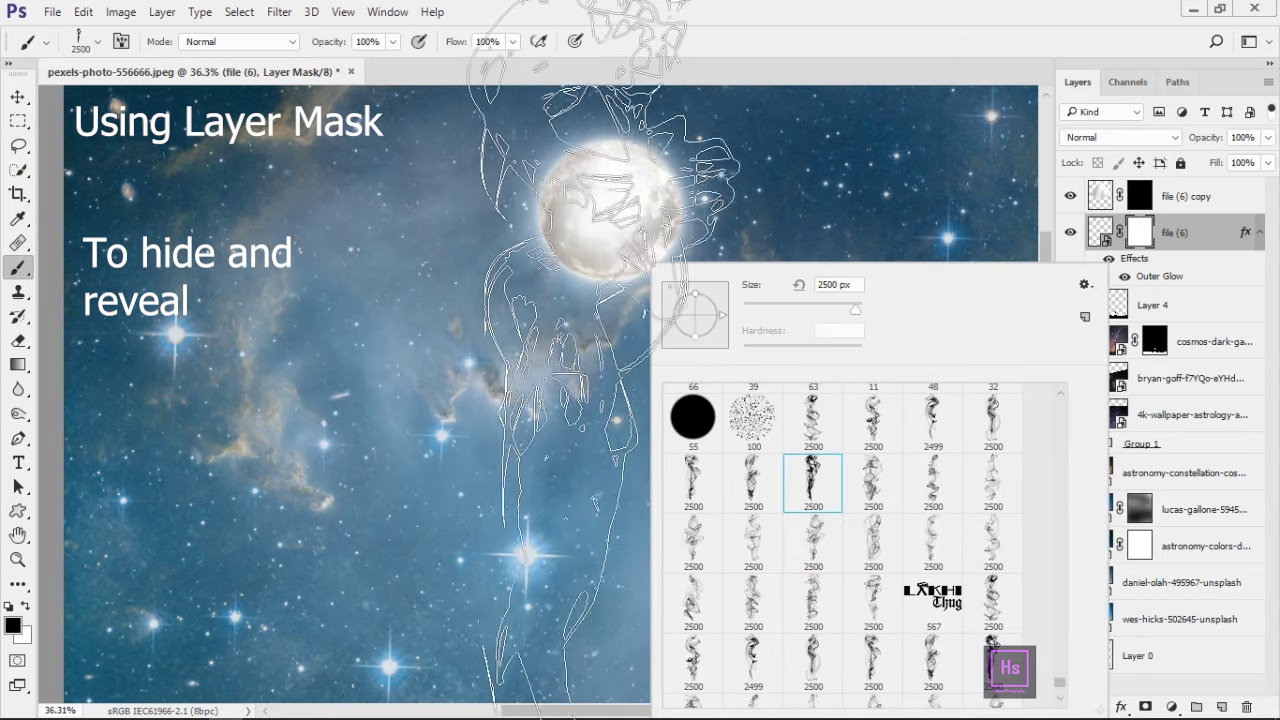
{"action": "left_click_drag", "start_coordinate": [880, 322], "coordinate": [855, 322]}
{"action": "key", "text": "Return"}
{"action": "left_click", "coordinate": [590, 445]}
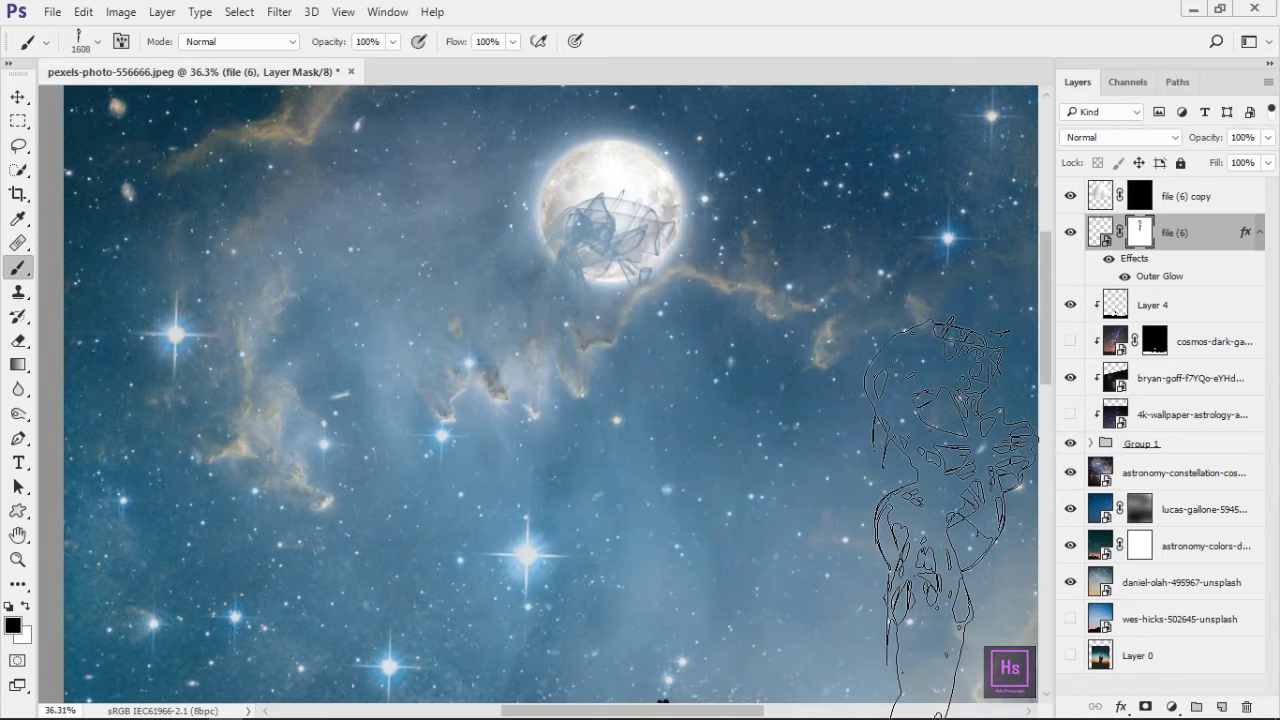
{"action": "key", "text": "ctrl+z"}
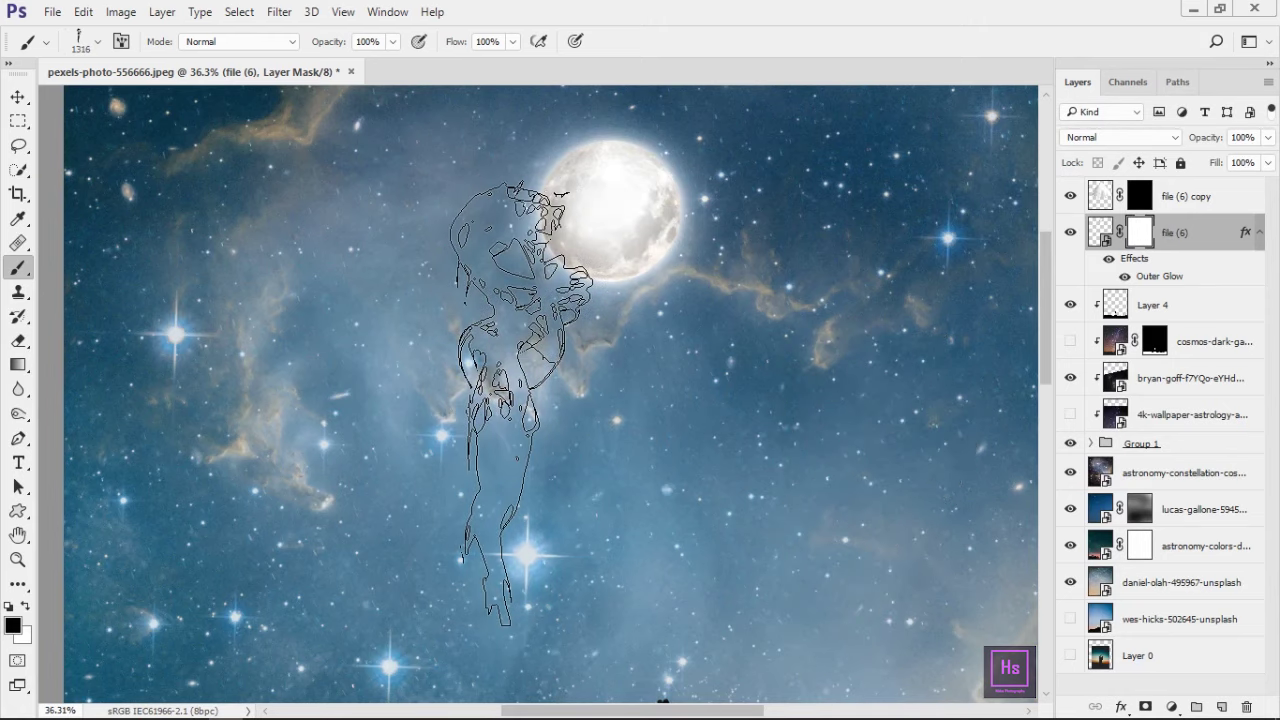
Step: Cycle through more smoke tips, settling on the 2499 px smoke brush
{"action": "right_click", "coordinate": [663, 263]}
{"action": "left_click", "coordinate": [885, 483]}
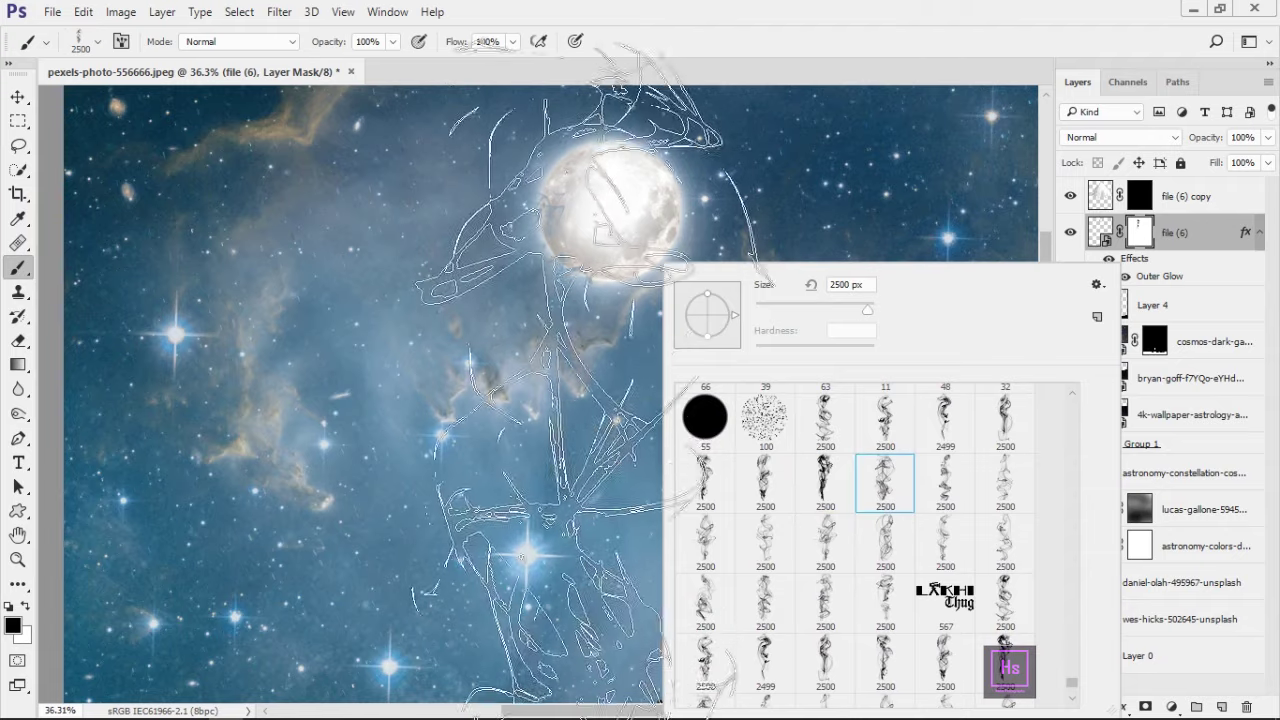
{"action": "key", "text": "Escape"}
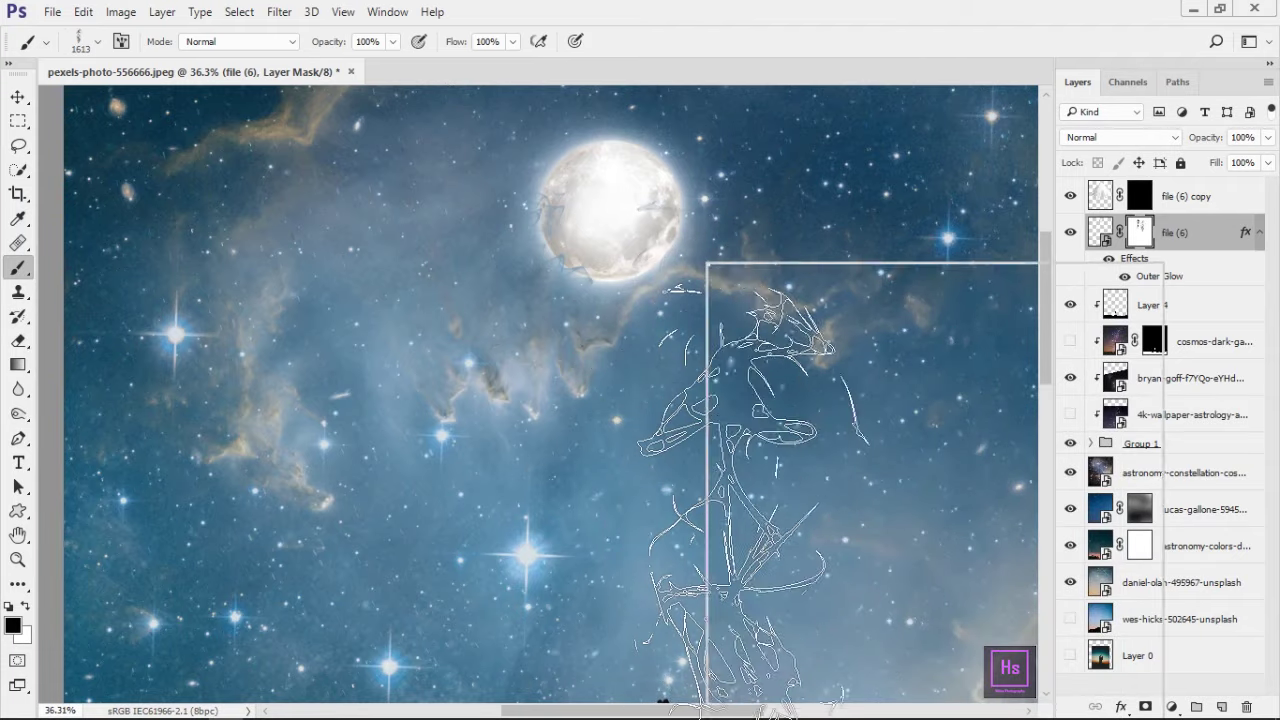
{"action": "left_click", "coordinate": [1037, 430]}
{"action": "key", "text": "Escape"}
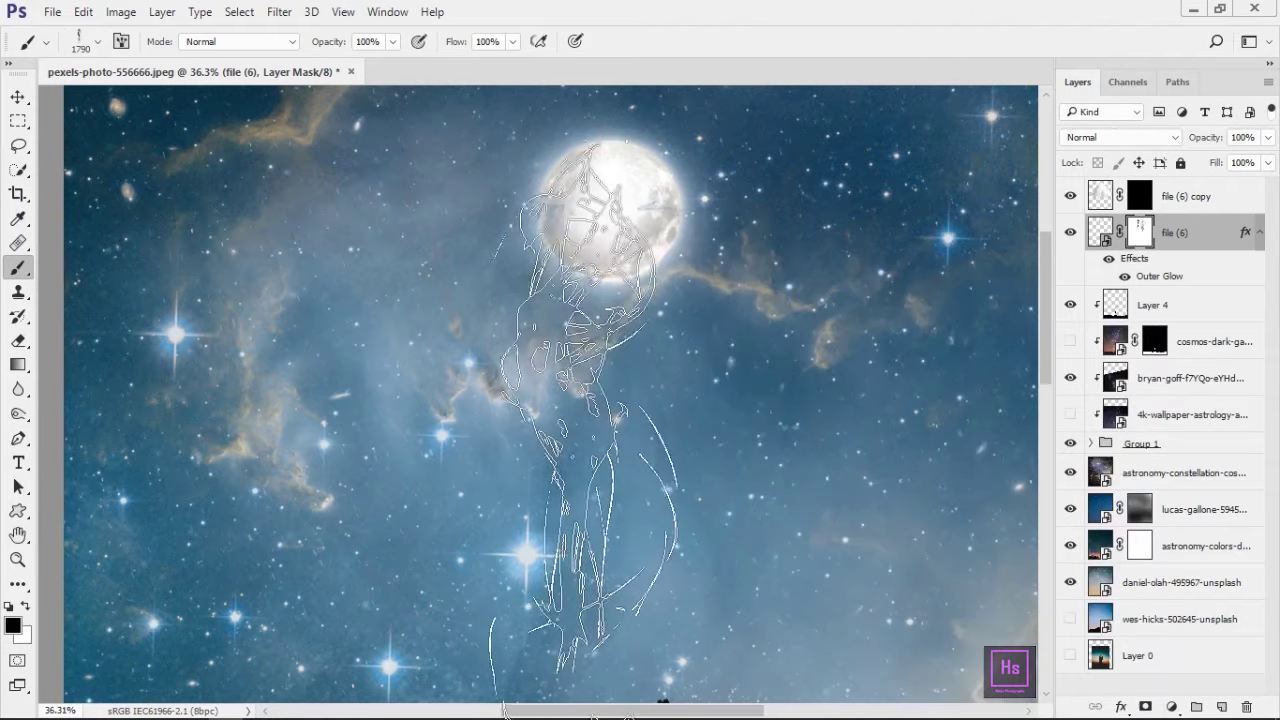
{"action": "right_click", "coordinate": [703, 455]}
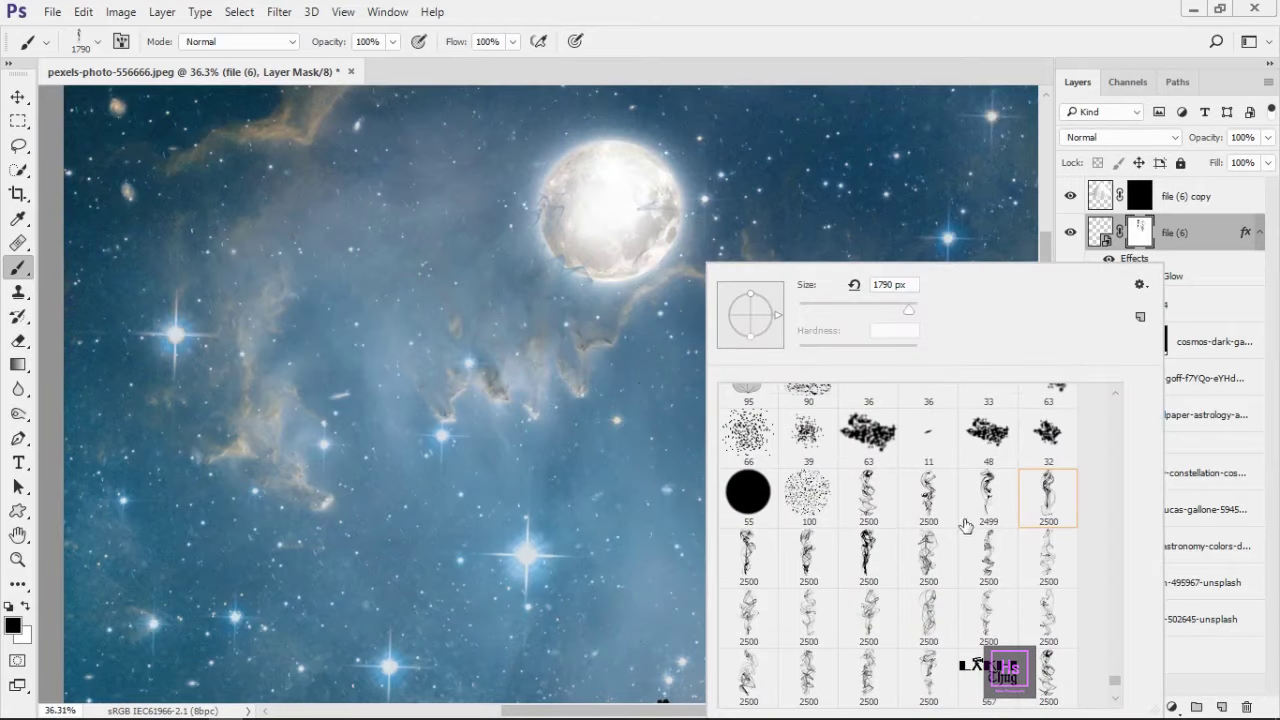
{"action": "left_click", "coordinate": [808, 617]}
{"action": "scroll", "coordinate": [838, 622], "scroll_direction": "down", "scroll_amount": 1}
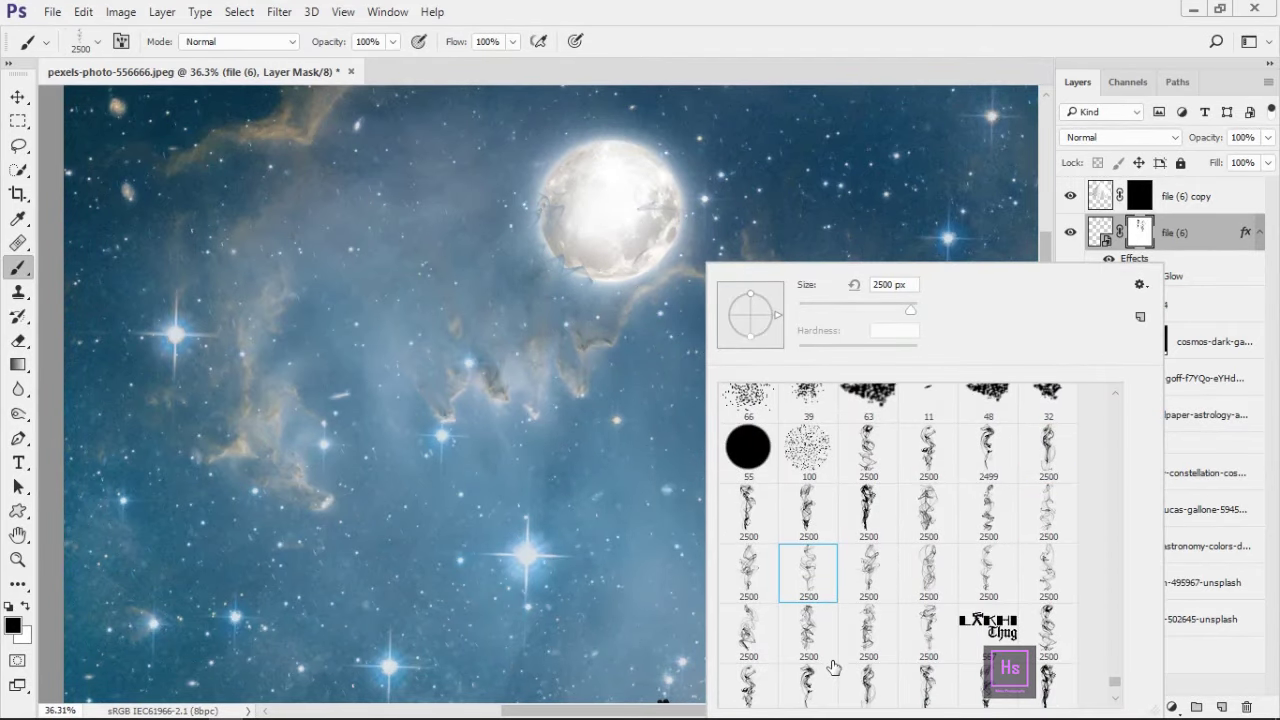
{"action": "scroll", "coordinate": [838, 622], "scroll_direction": "down", "scroll_amount": 1}
{"action": "left_click", "coordinate": [810, 619]}
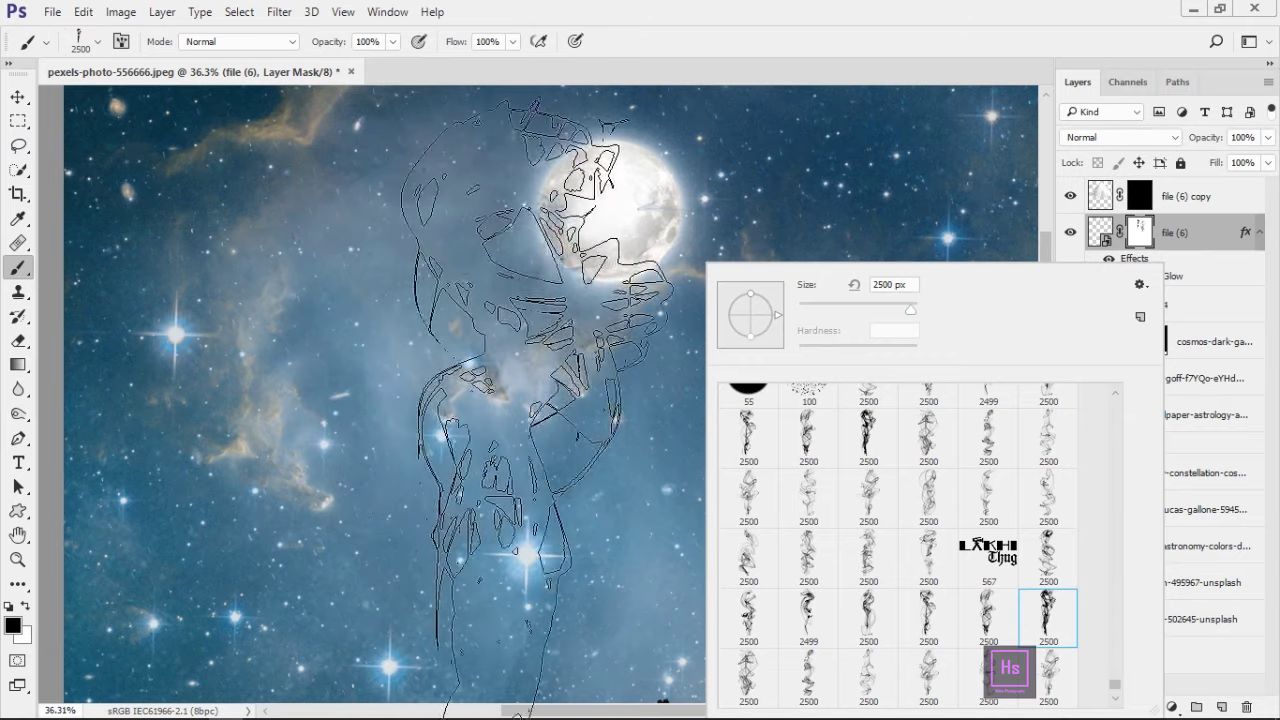
Step: Shrink the smoke brush to about 1586 px and stamp a wisp over the moon
{"action": "key", "text": "Return"}
{"action": "left_click_drag", "start_coordinate": [612, 510], "coordinate": [579, 512]}
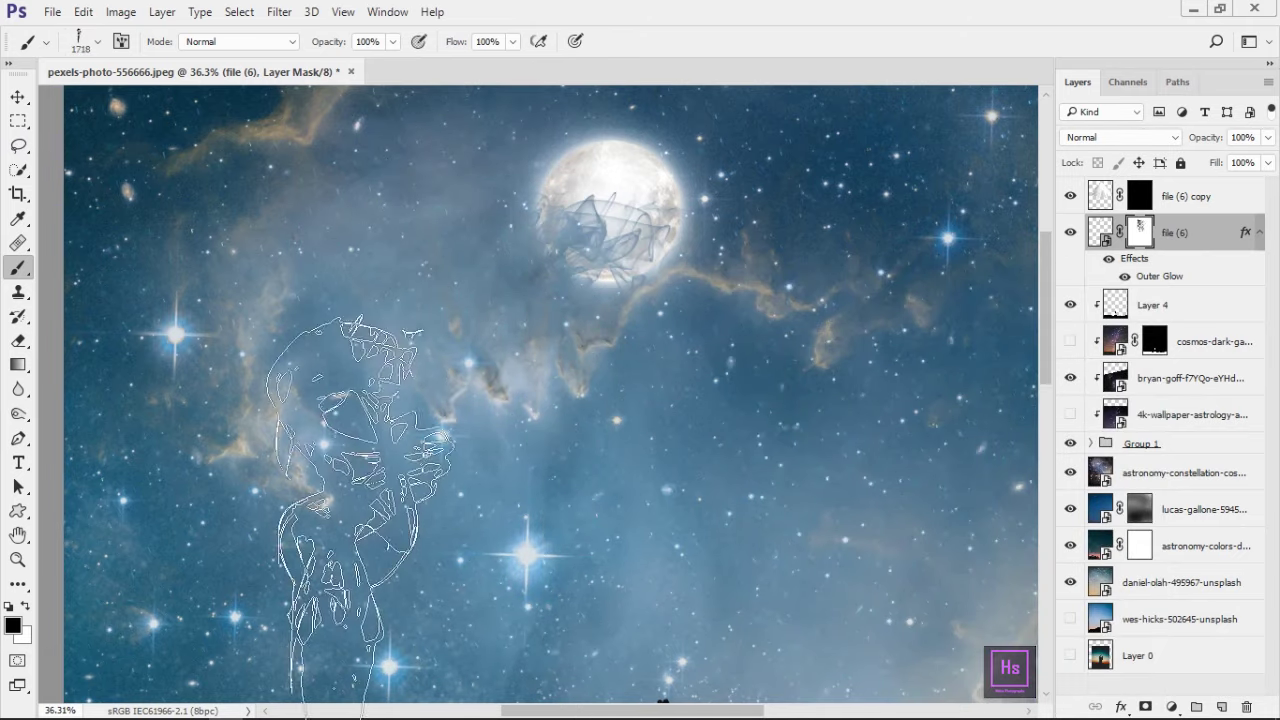
{"action": "left_click_drag", "start_coordinate": [420, 520], "coordinate": [488, 535]}
{"action": "right_click", "coordinate": [628, 460]}
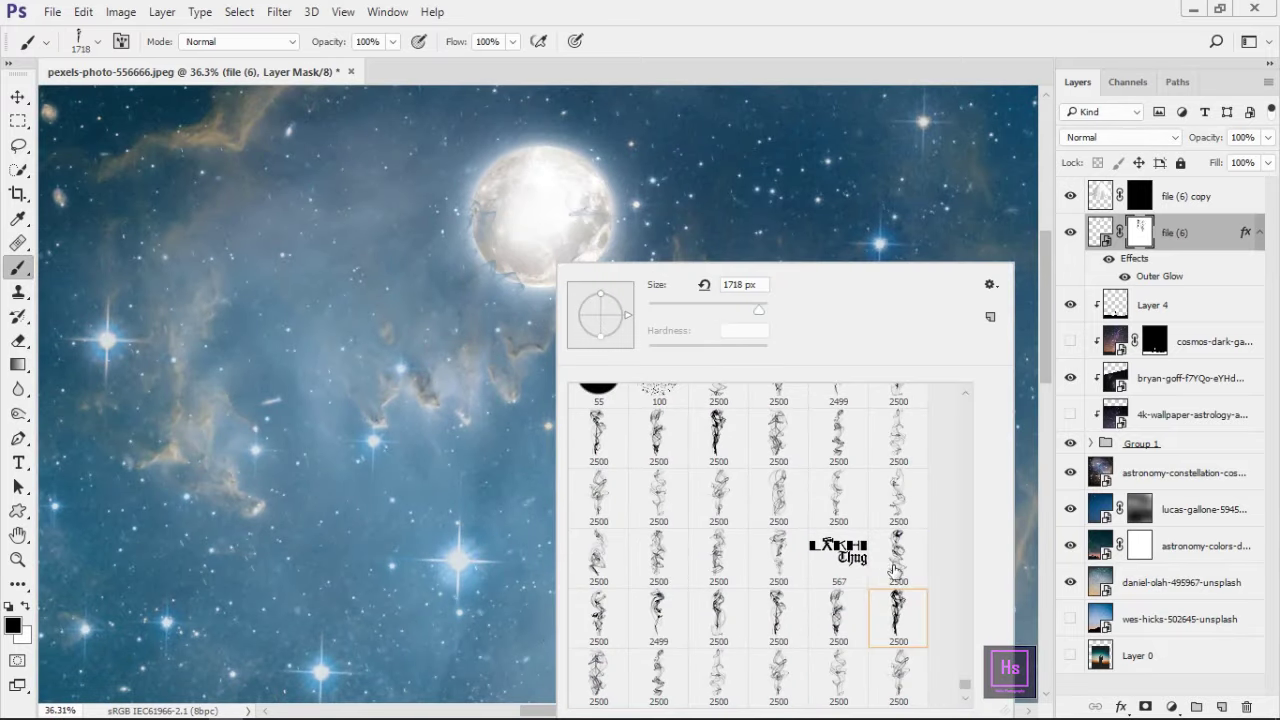
{"action": "key", "text": "Return"}
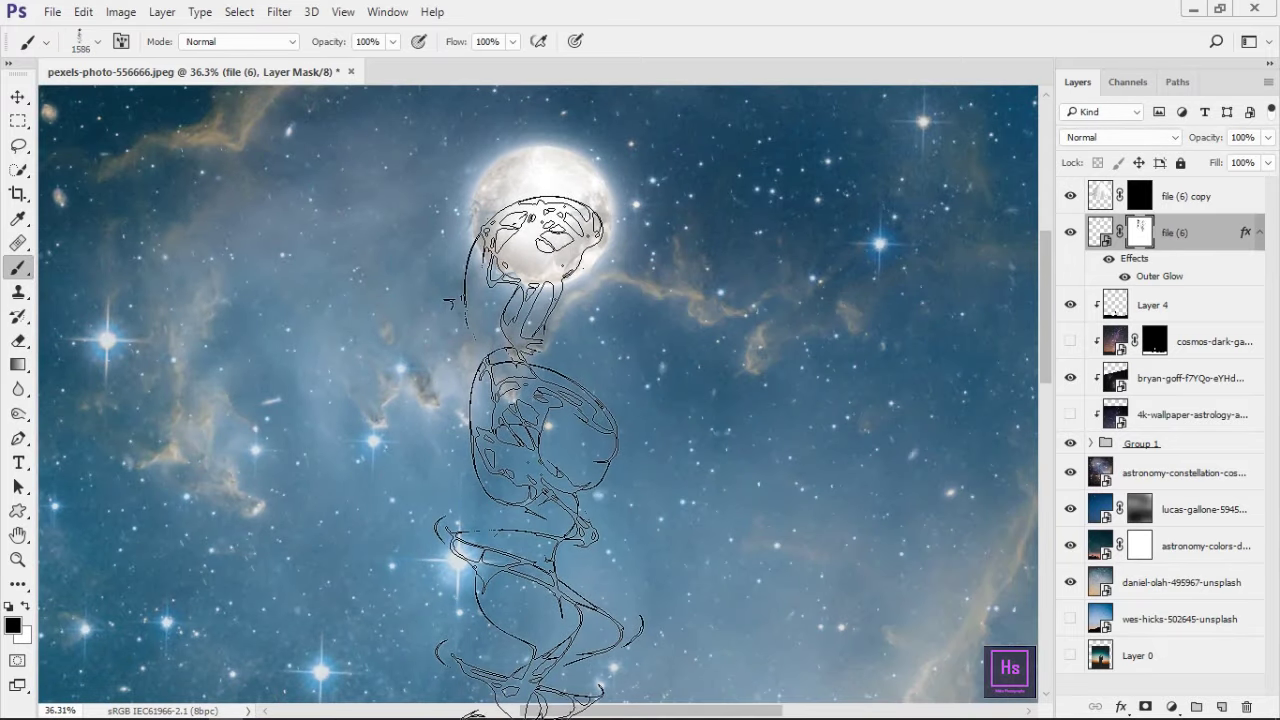
{"action": "left_click", "coordinate": [540, 450]}
{"action": "scroll", "coordinate": [270, 520], "scroll_direction": "up", "scroll_amount": 2}
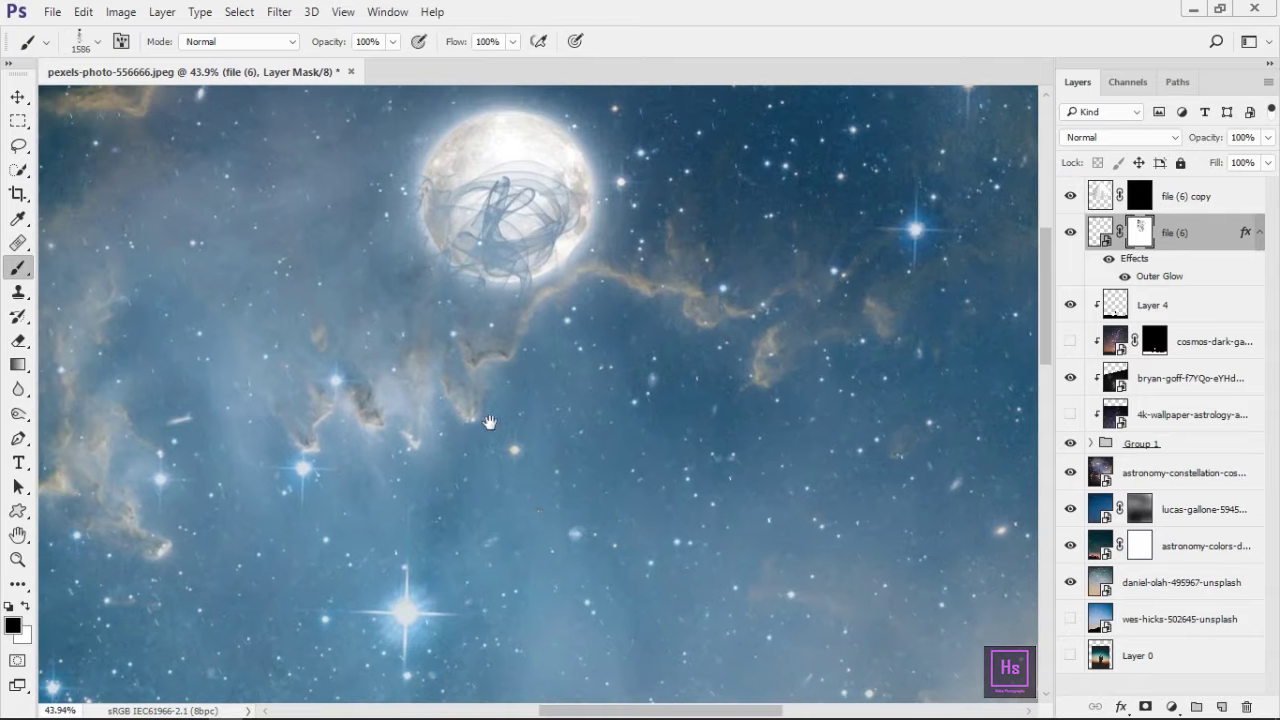
Step: Try further smoke presets, shrinking the brush from about 1676 px to 1371 px
{"action": "right_click", "coordinate": [424, 516]}
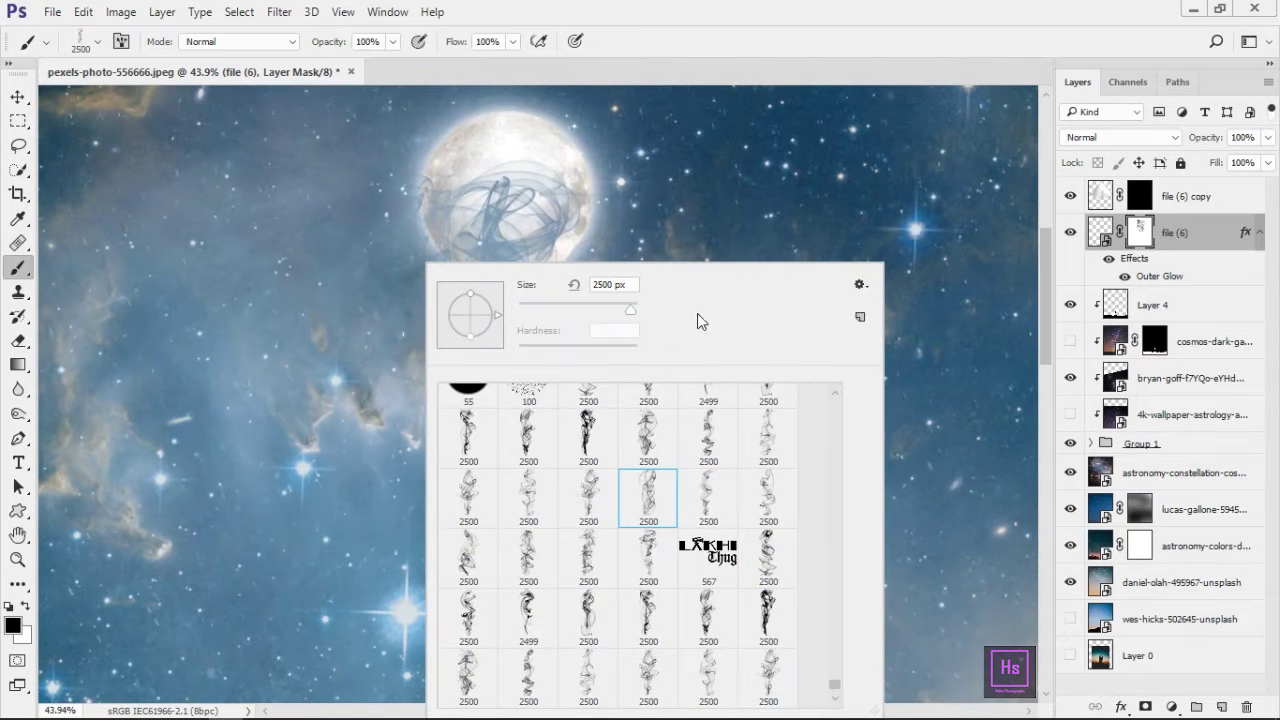
{"action": "key", "text": "Return"}
{"action": "left_click_drag", "start_coordinate": [700, 557], "coordinate": [662, 550]}
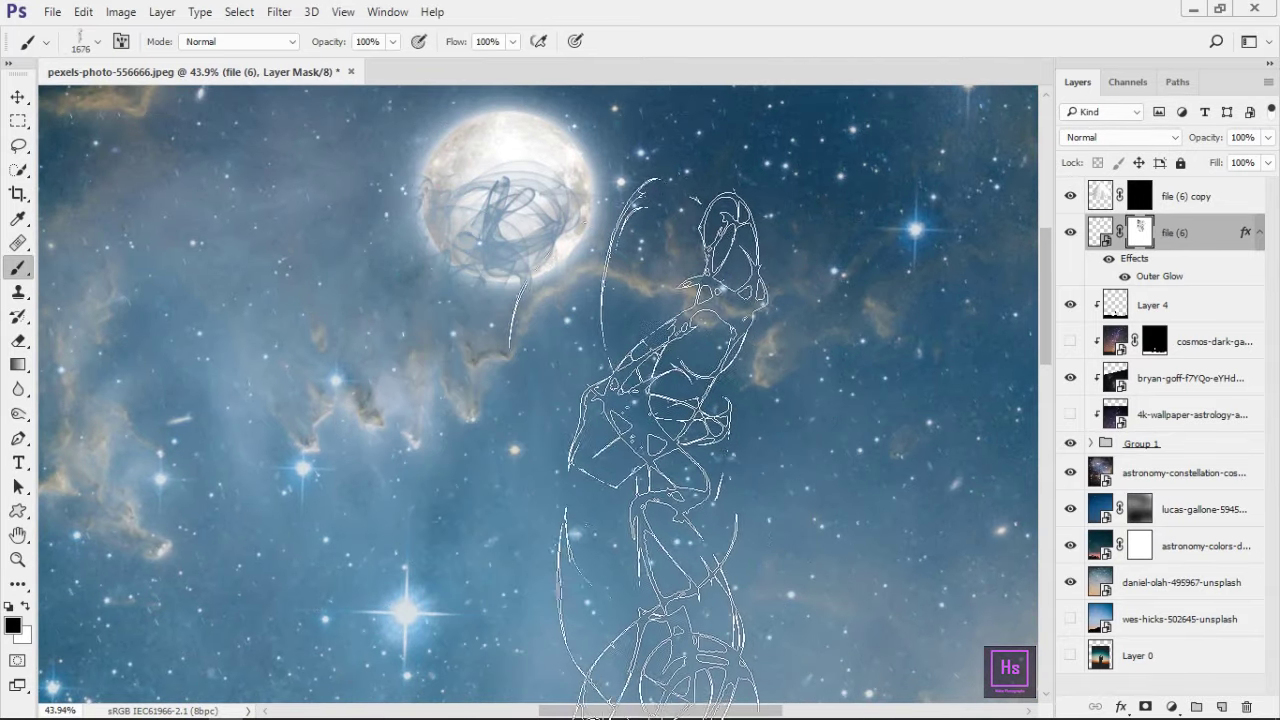
{"action": "right_click", "coordinate": [767, 697]}
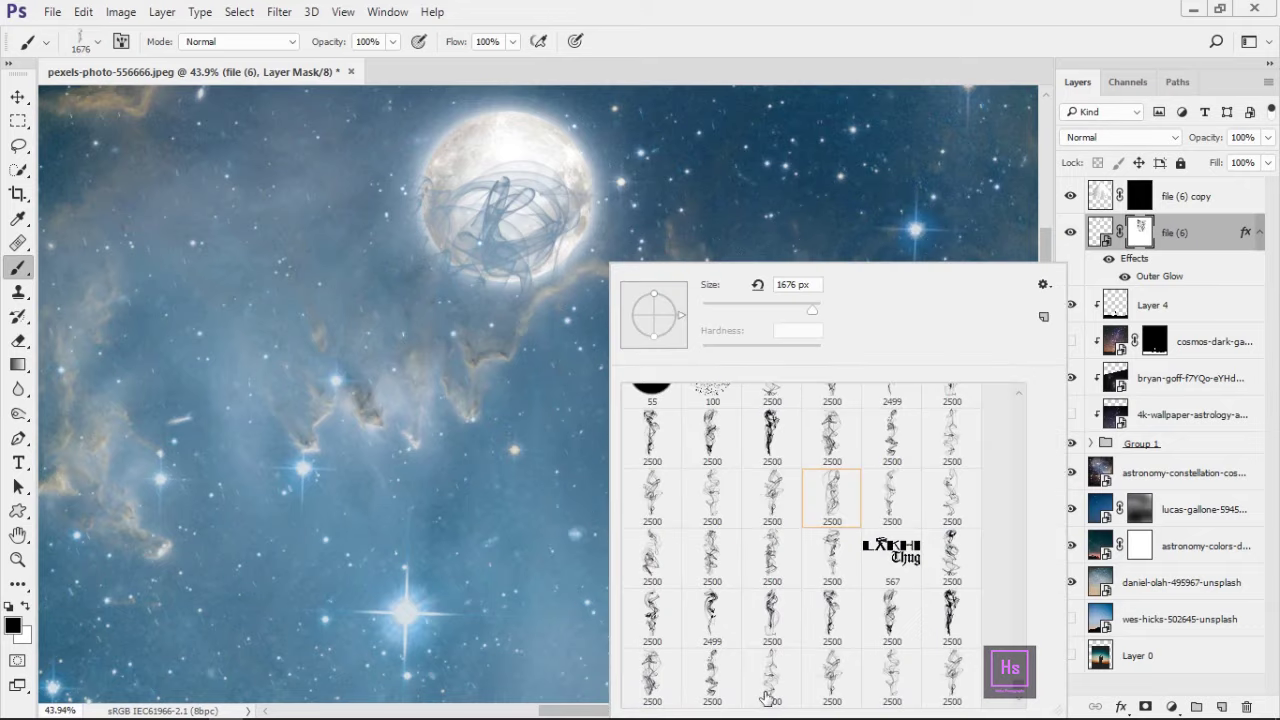
{"action": "key", "text": "Return"}
{"action": "left_click_drag", "start_coordinate": [463, 457], "coordinate": [400, 470]}
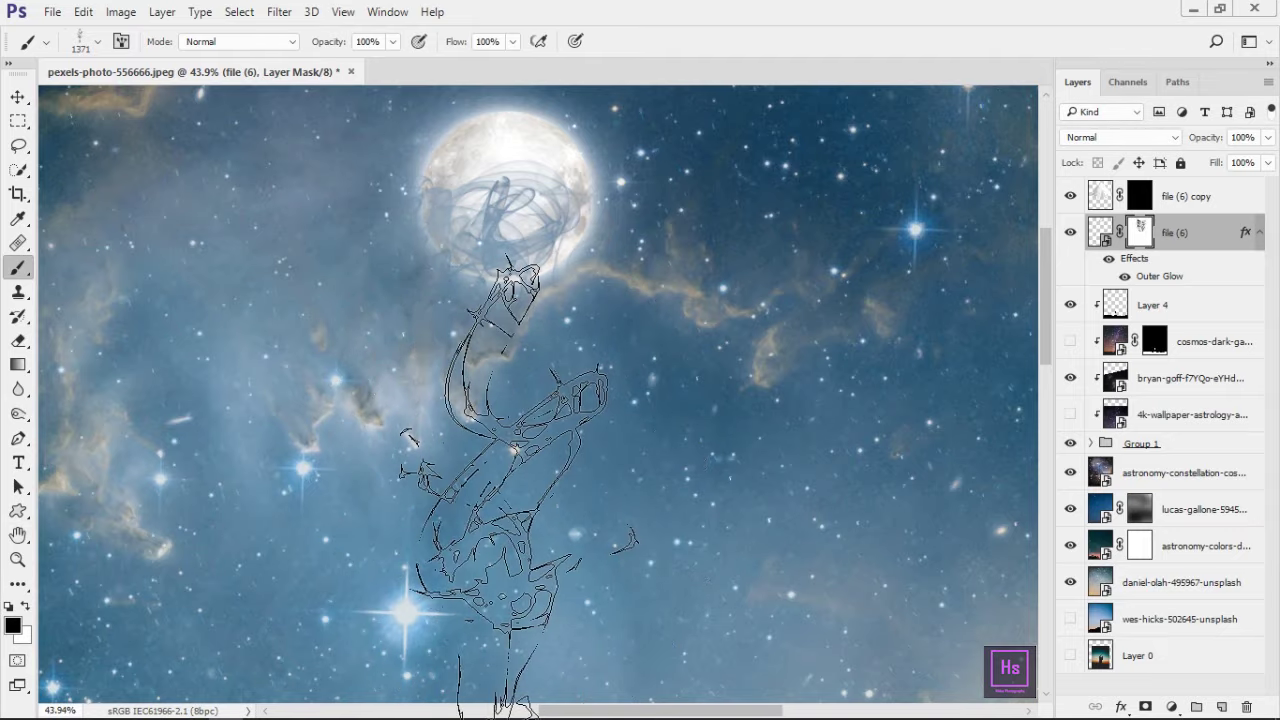
{"action": "right_click", "coordinate": [640, 597]}
{"action": "key", "text": "Return"}
Step: Zoom in on the moon, pick a smoke brush and shrink it to 211 px
{"action": "scroll", "coordinate": [557, 474], "scroll_direction": "up", "scroll_amount": 3}
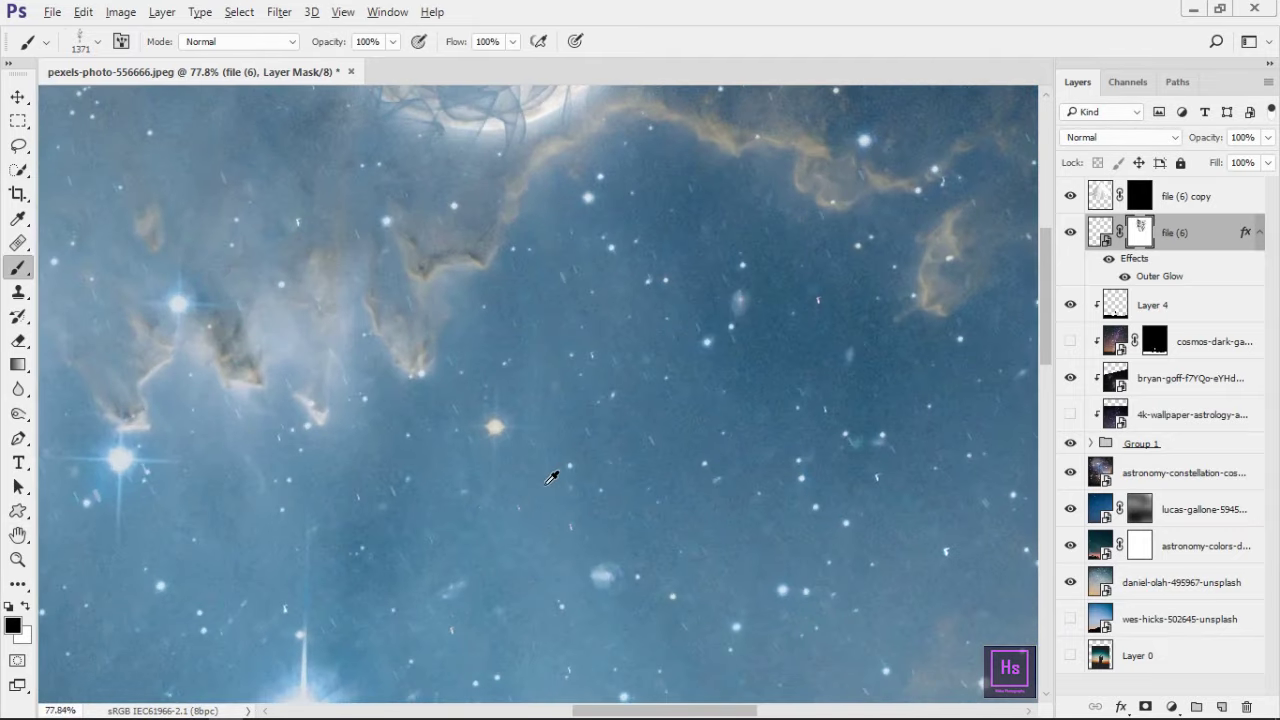
{"action": "mouse_move", "coordinate": [557, 474]}
{"action": "left_mouse_down"}
{"action": "mouse_move", "coordinate": [660, 624]}
{"action": "mouse_move", "coordinate": [620, 480]}
{"action": "left_mouse_up"}
{"action": "scroll", "coordinate": [620, 480], "scroll_direction": "up", "scroll_amount": 3}
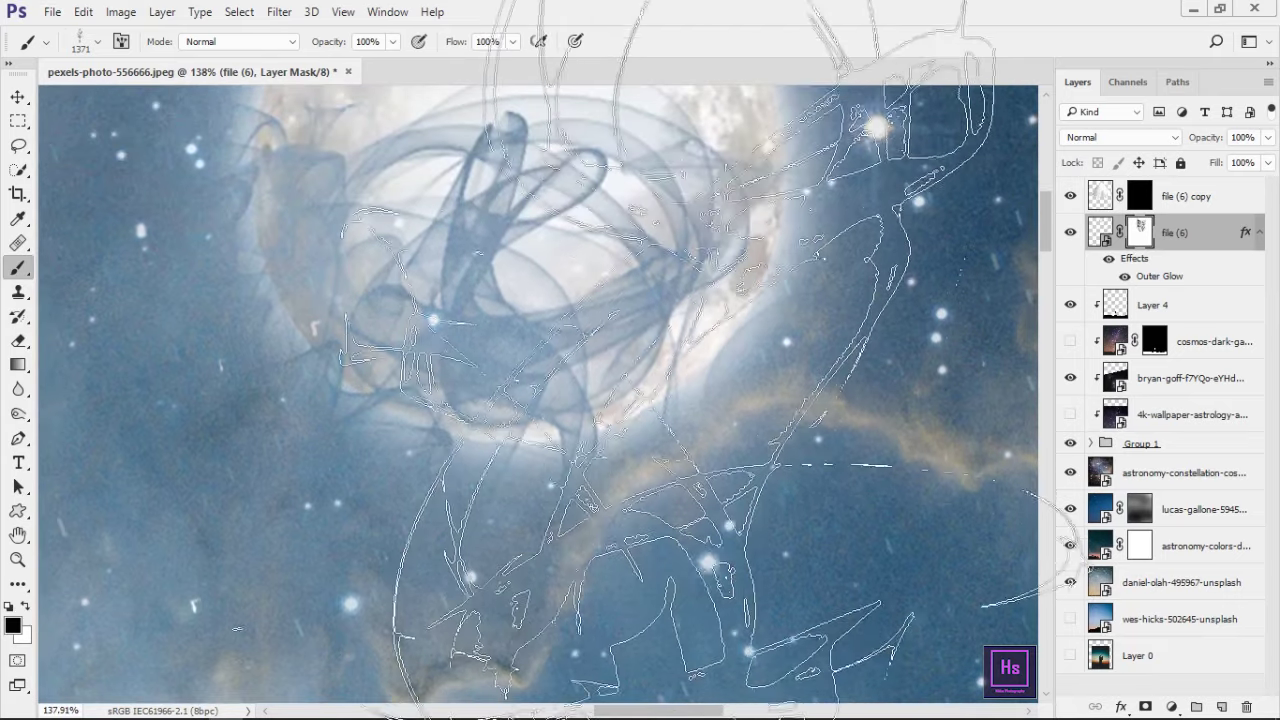
{"action": "right_click", "coordinate": [571, 423]}
{"action": "double_click", "coordinate": [743, 497]}
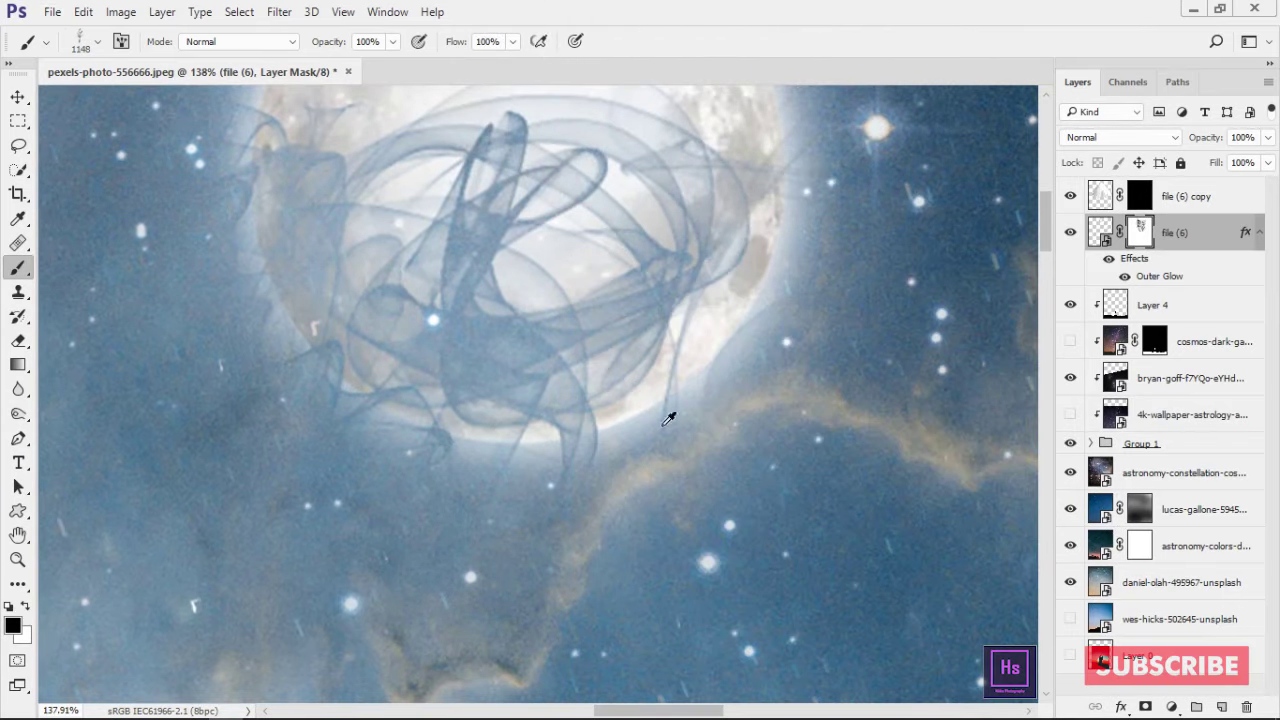
{"action": "key", "text": "bracketleft"}
{"action": "key", "text": "bracketleft"}
{"action": "key", "text": "bracketleft"}
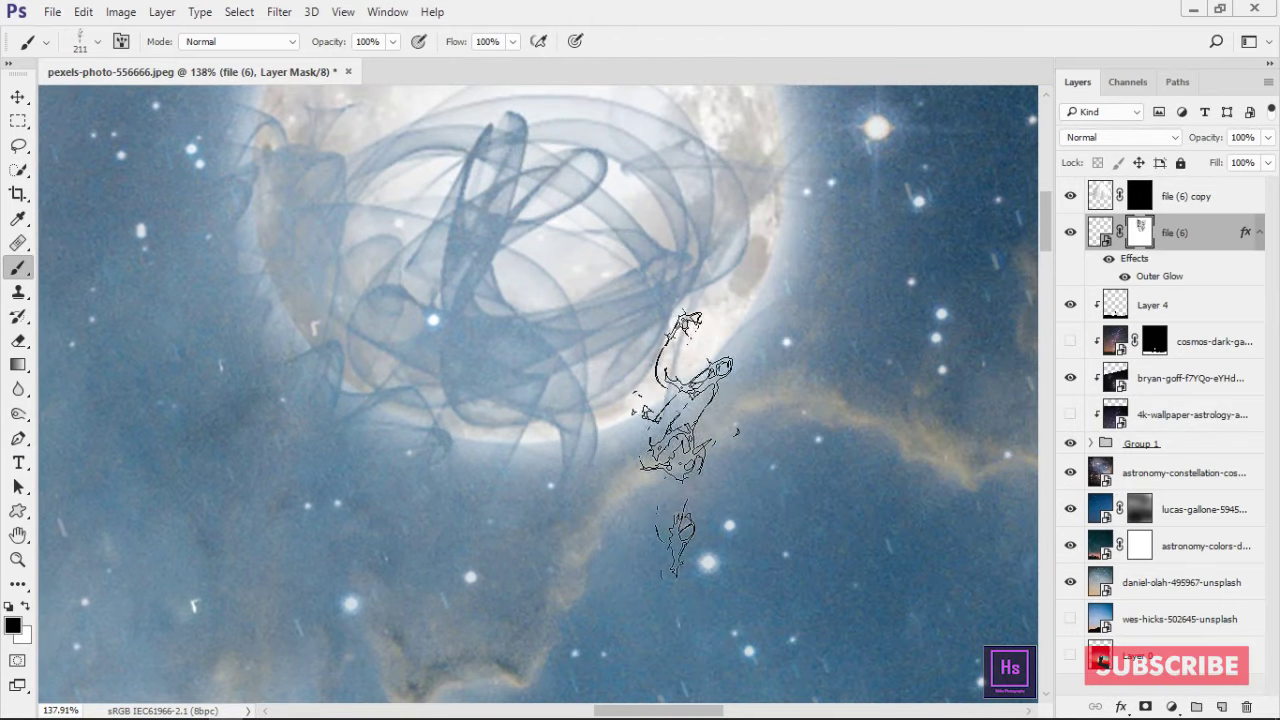
{"action": "right_click", "coordinate": [684, 440]}
{"action": "left_click", "coordinate": [650, 385]}
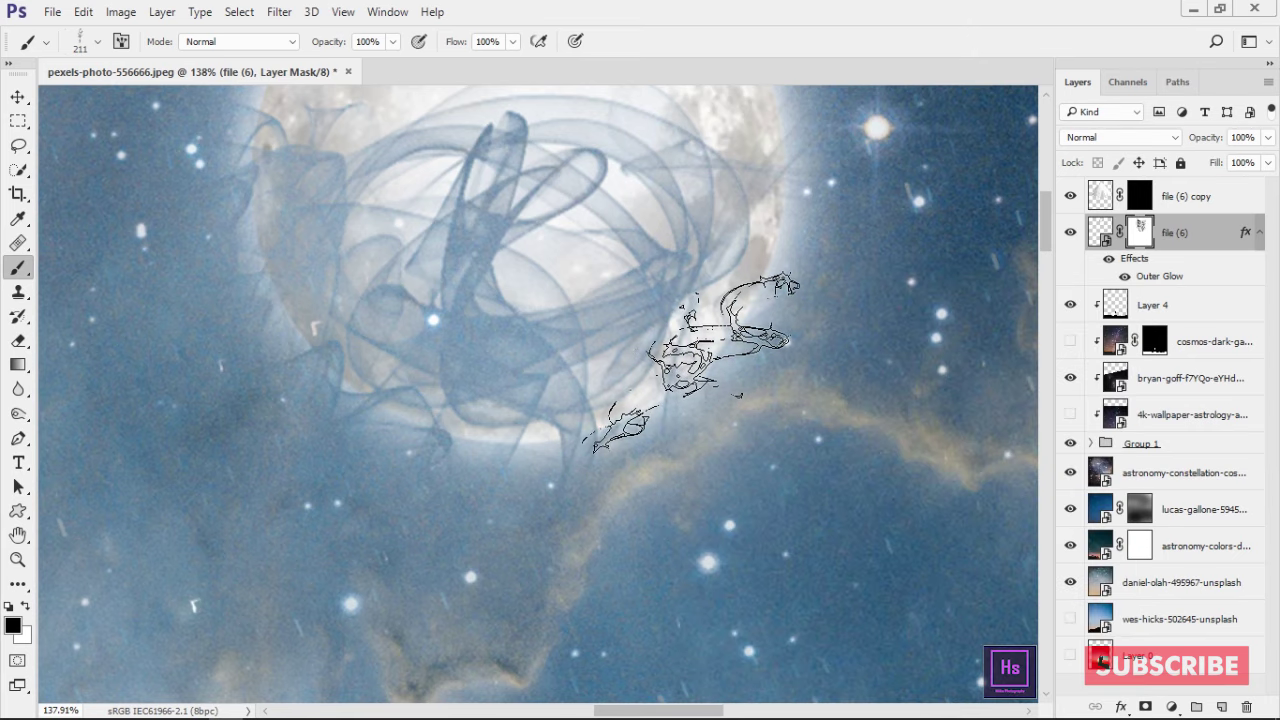
Step: Pick a different smoke brush tip sized at 238 px
{"action": "scroll", "coordinate": [689, 511], "scroll_direction": "down", "scroll_amount": 5}
{"action": "scroll", "coordinate": [766, 551], "scroll_direction": "down", "scroll_amount": 1}
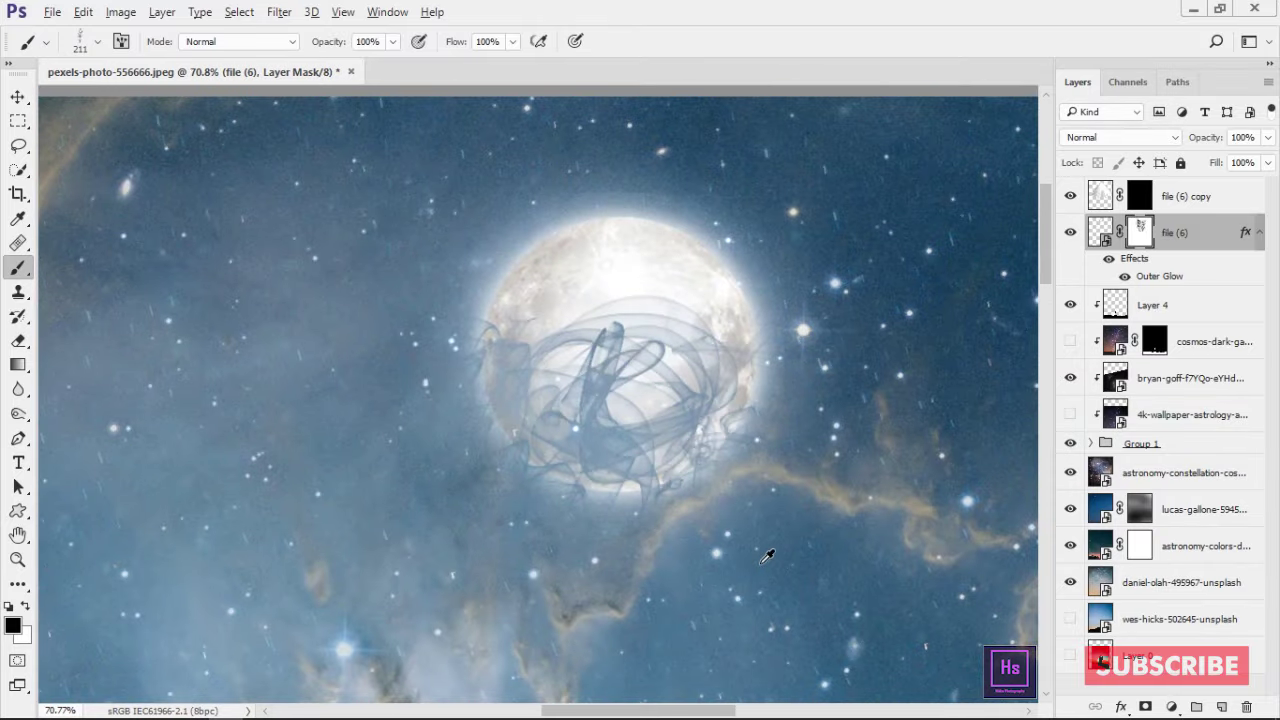
{"action": "scroll", "coordinate": [706, 523], "scroll_direction": "up", "scroll_amount": 2}
{"action": "scroll", "coordinate": [704, 532], "scroll_direction": "up", "scroll_amount": 4}
{"action": "right_click", "coordinate": [586, 535]}
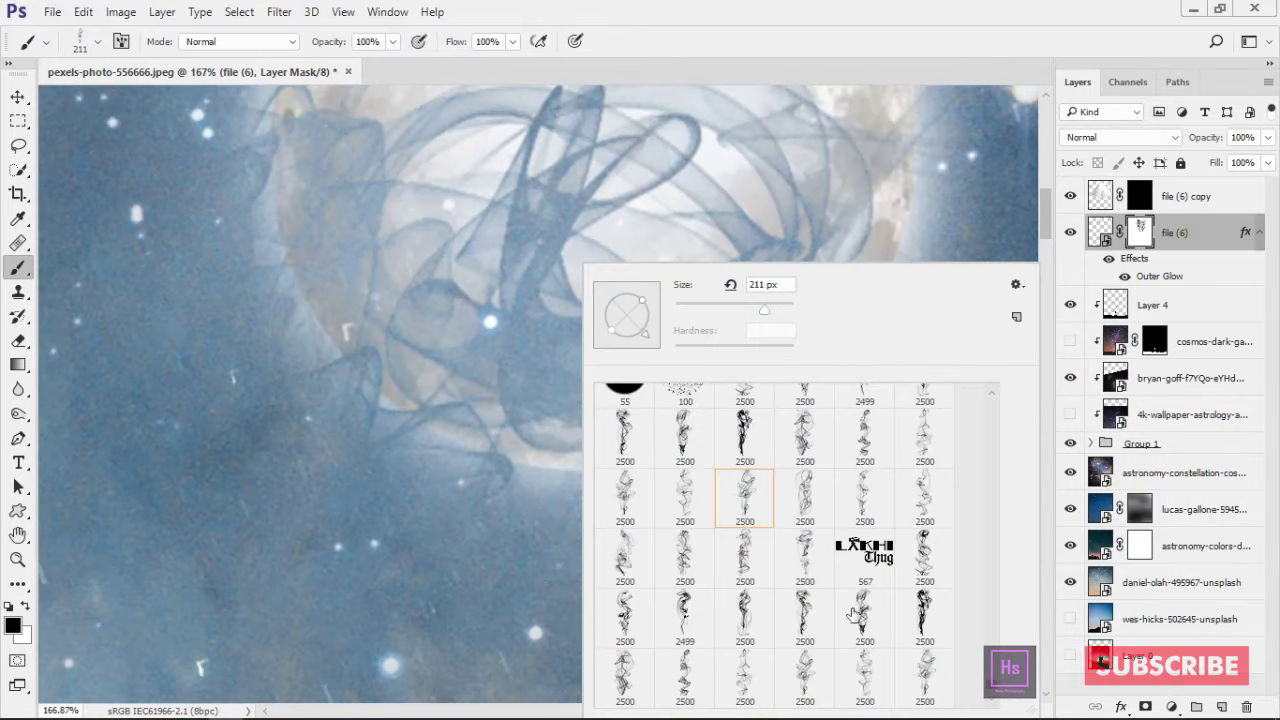
{"action": "double_click", "coordinate": [800, 447]}
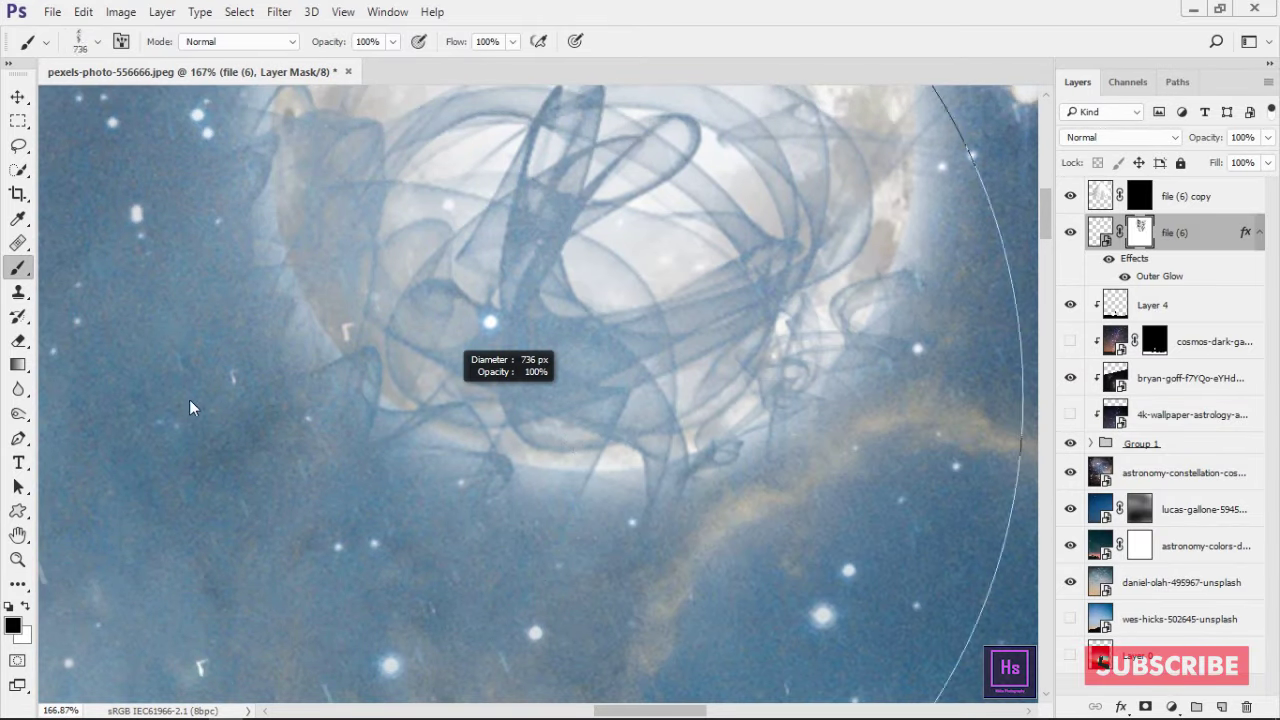
{"action": "right_click", "coordinate": [510, 318]}
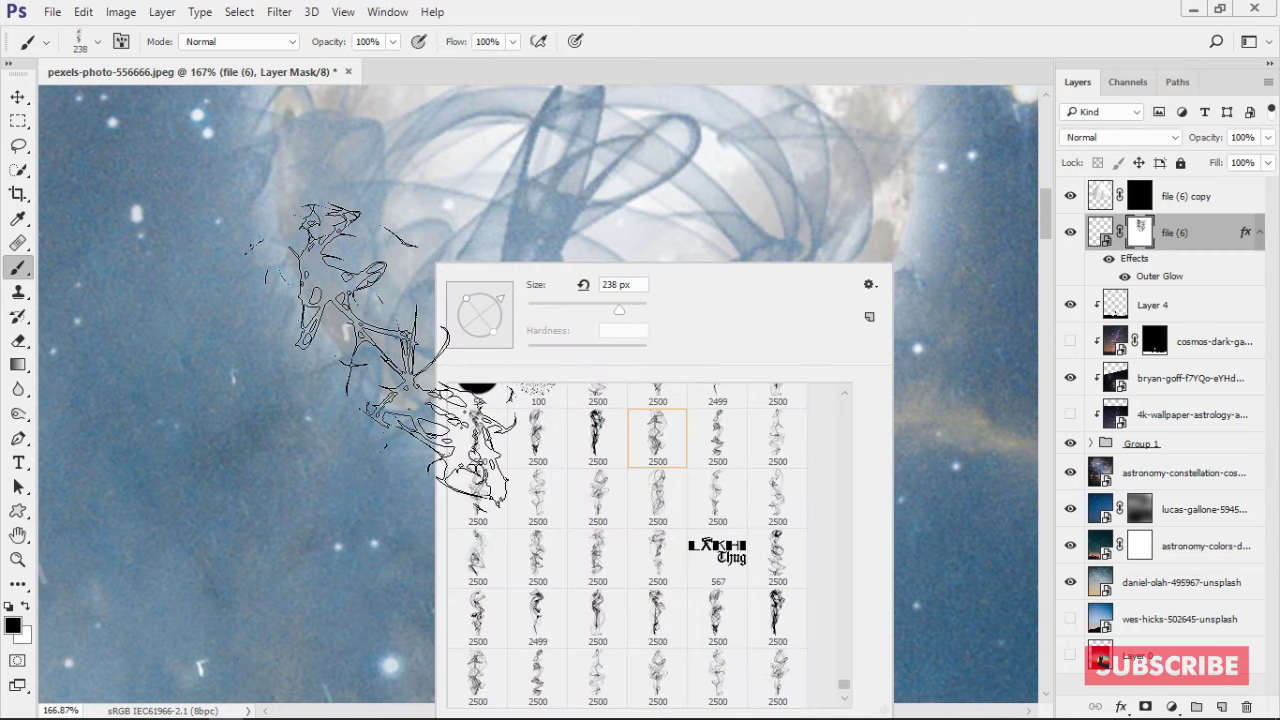
{"action": "left_click", "coordinate": [420, 390]}
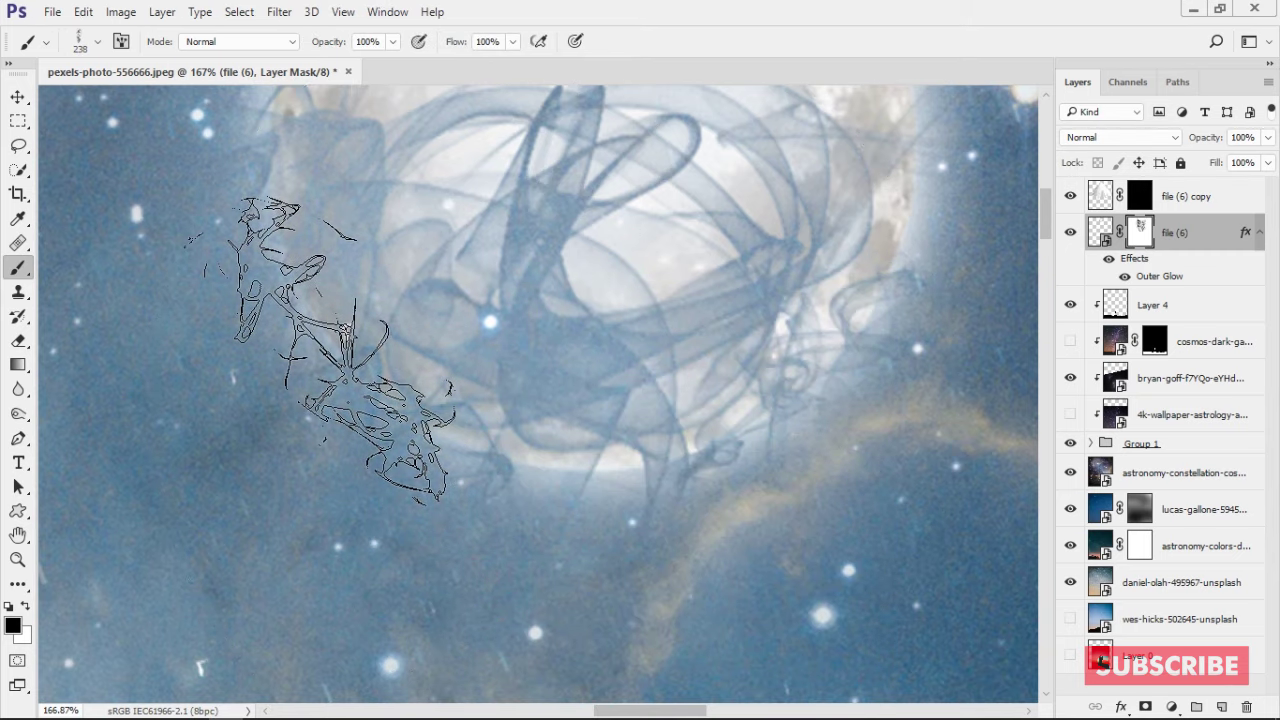
Step: Zoom out to the whole image and select the 'file (6) copy' layer mask
{"action": "scroll", "coordinate": [791, 649], "scroll_direction": "down", "scroll_amount": 8, "text": "alt"}
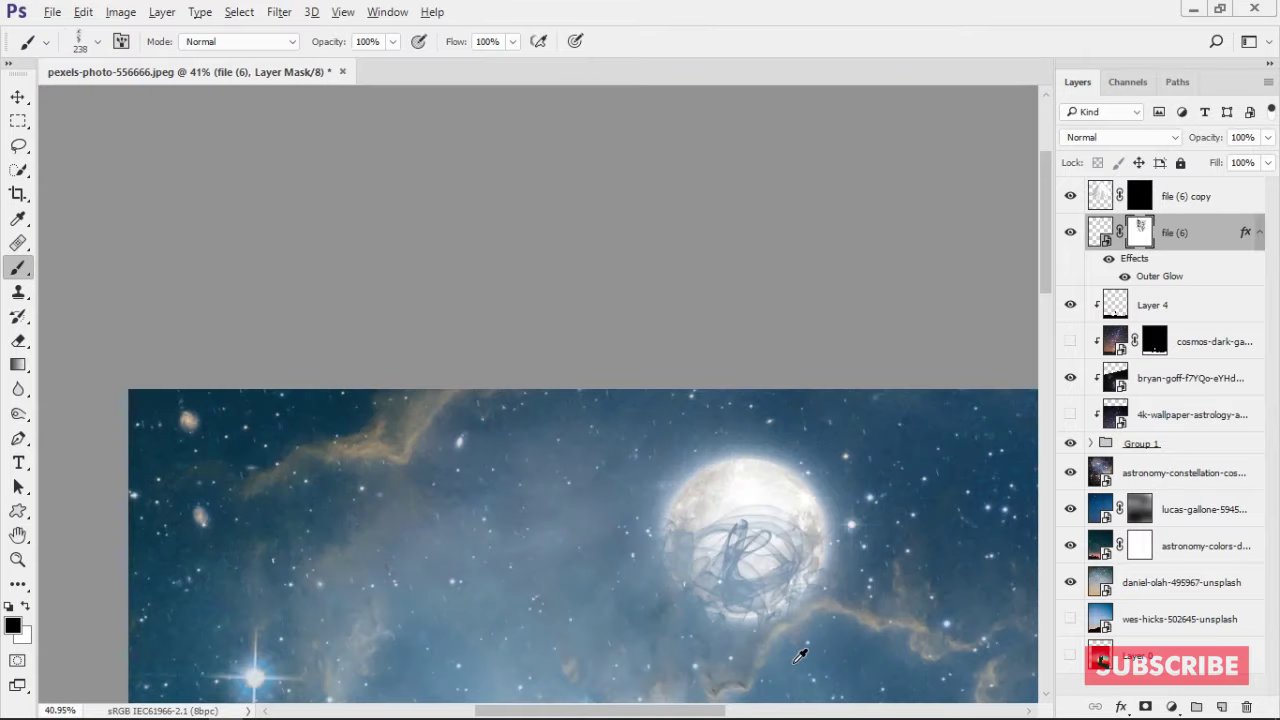
{"action": "scroll", "coordinate": [800, 655], "scroll_direction": "down", "scroll_amount": 2, "text": "alt"}
{"action": "left_click_drag", "start_coordinate": [609, 320], "coordinate": [568, 436]}
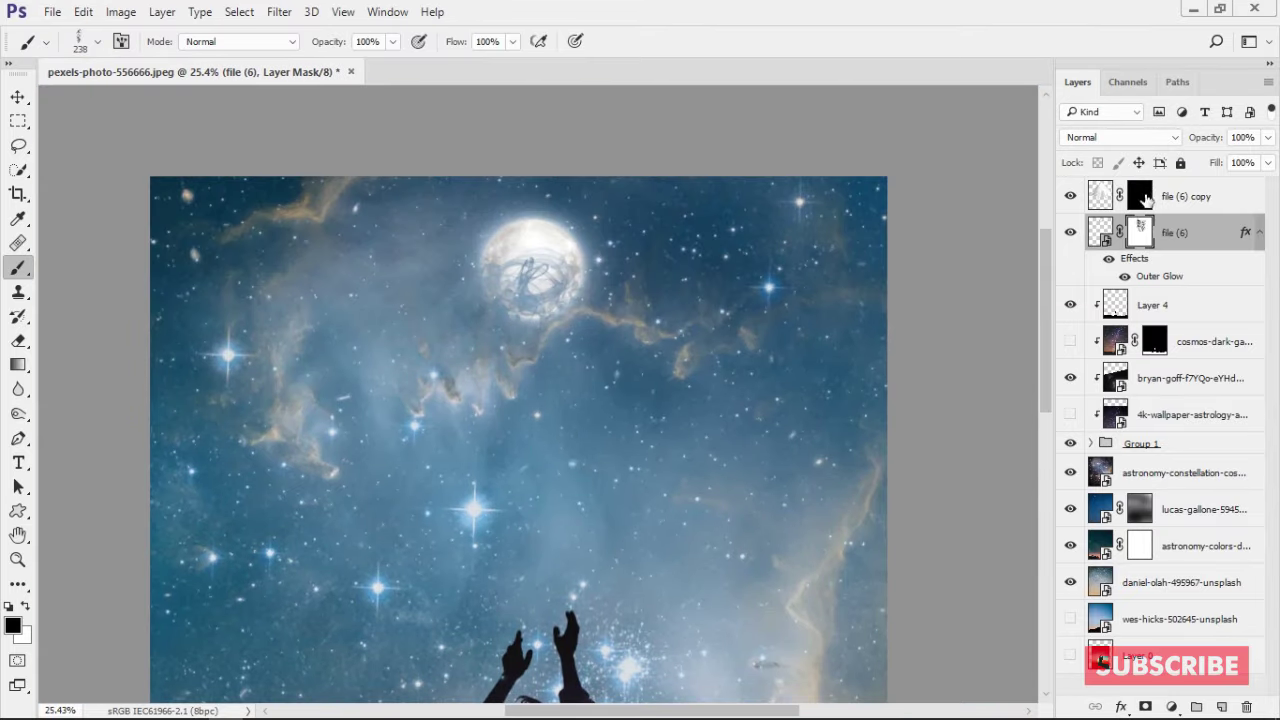
{"action": "left_click", "coordinate": [1140, 196]}
Step: Paint with white and stamp a tall 1368 px smoke plume below the moon
{"action": "scroll", "coordinate": [570, 315], "scroll_direction": "up", "scroll_amount": 2, "text": "alt"}
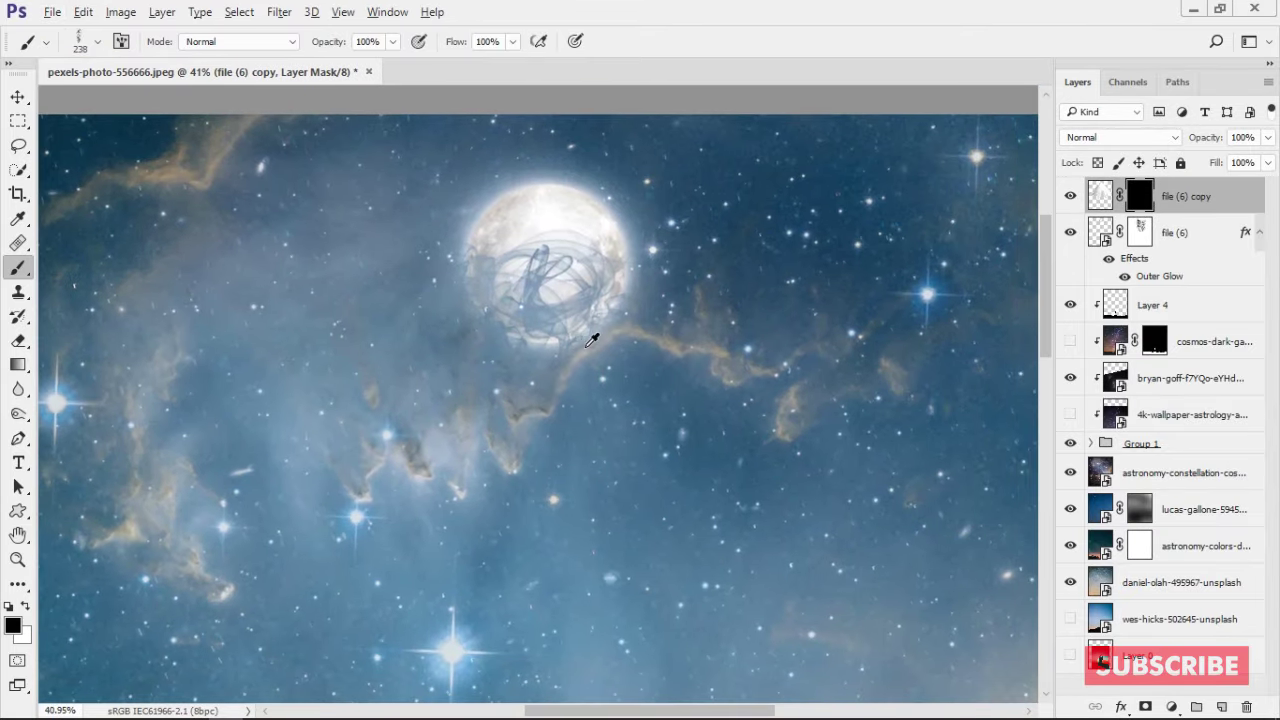
{"action": "double_click", "coordinate": [880, 409]}
{"action": "left_click_drag", "start_coordinate": [491, 514], "coordinate": [495, 533]}
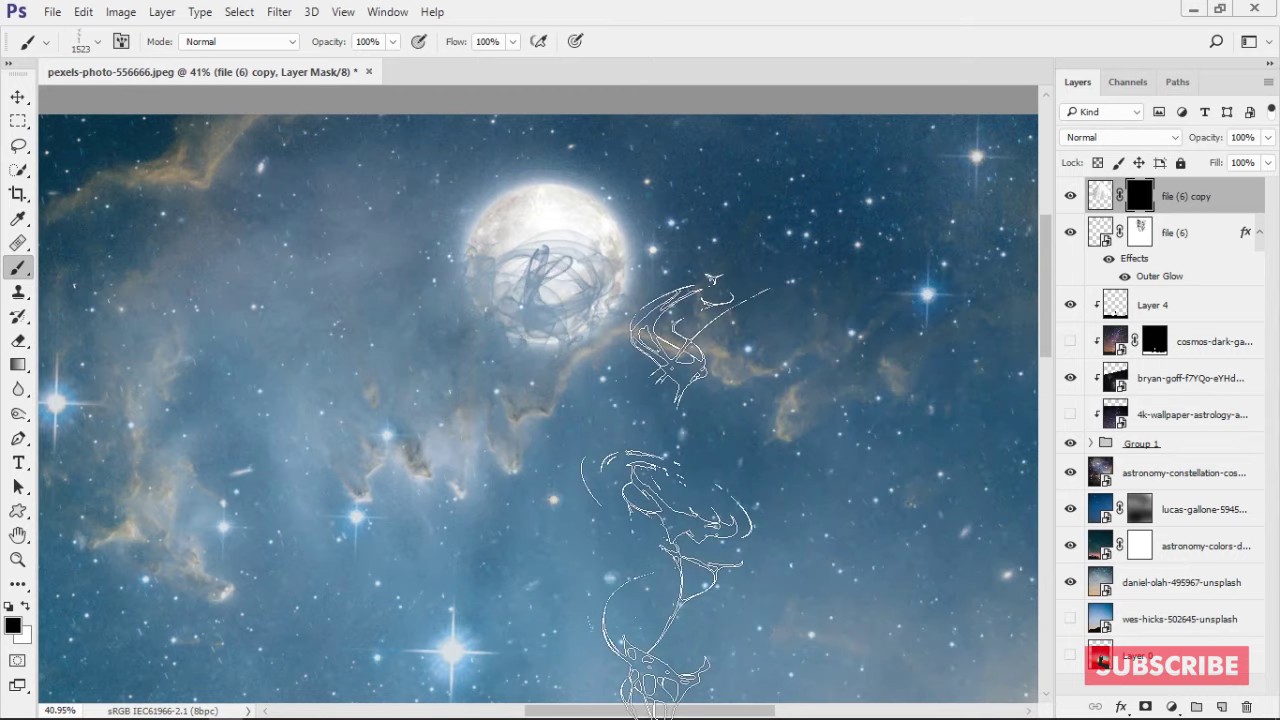
{"action": "key", "text": "x"}
{"action": "scroll", "coordinate": [760, 420], "scroll_direction": "down", "scroll_amount": 2, "text": "alt"}
{"action": "scroll", "coordinate": [756, 456], "scroll_direction": "down", "scroll_amount": 1, "text": "alt"}
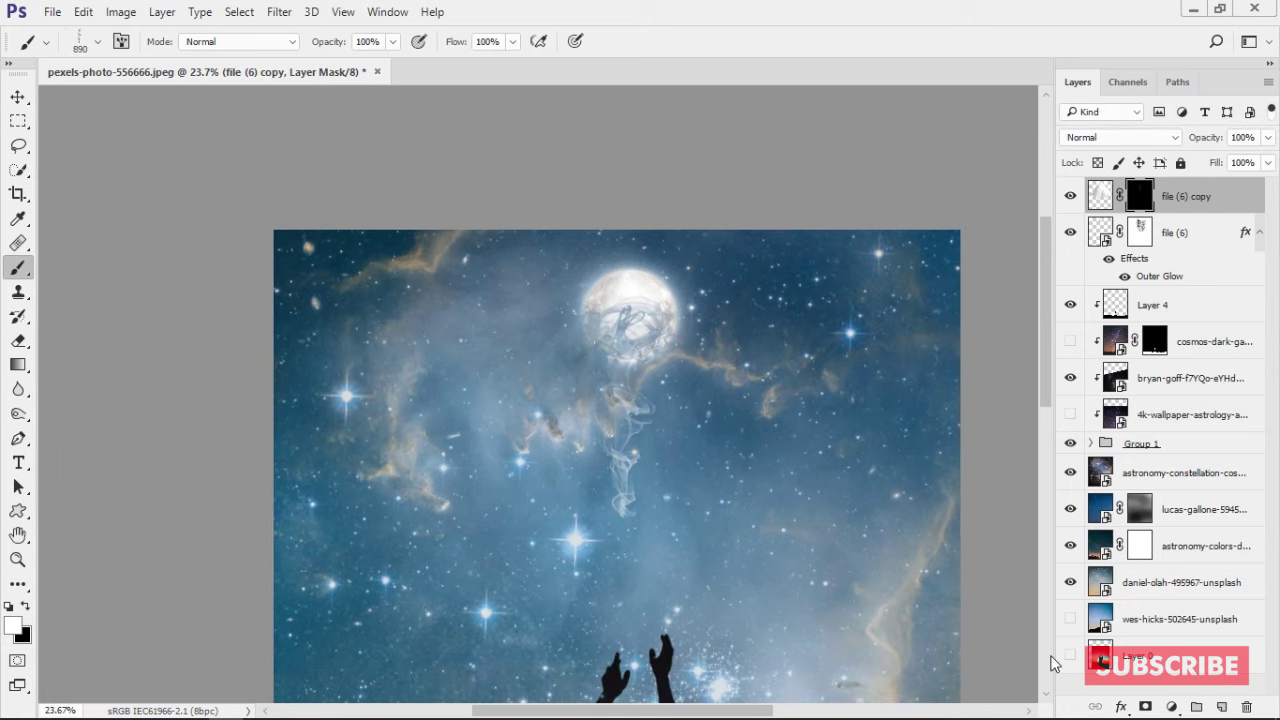
{"action": "right_click", "coordinate": [683, 470]}
{"action": "double_click", "coordinate": [850, 503]}
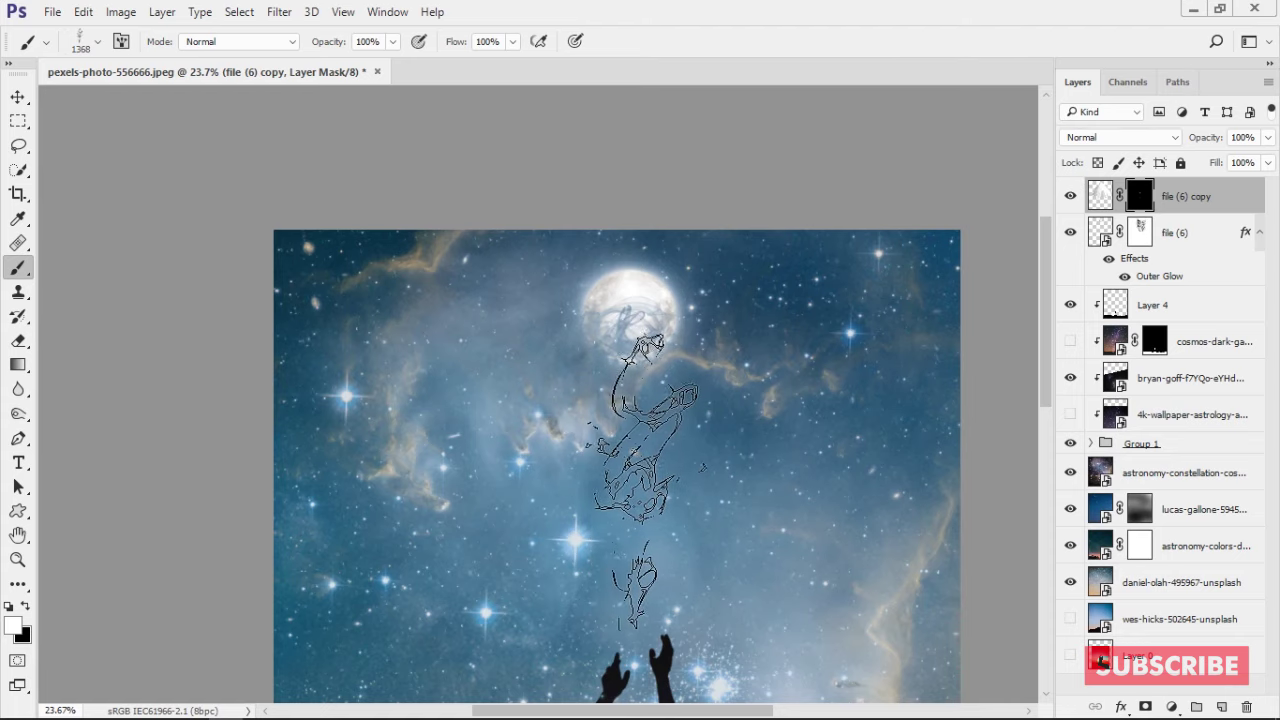
{"action": "left_click", "coordinate": [632, 455]}
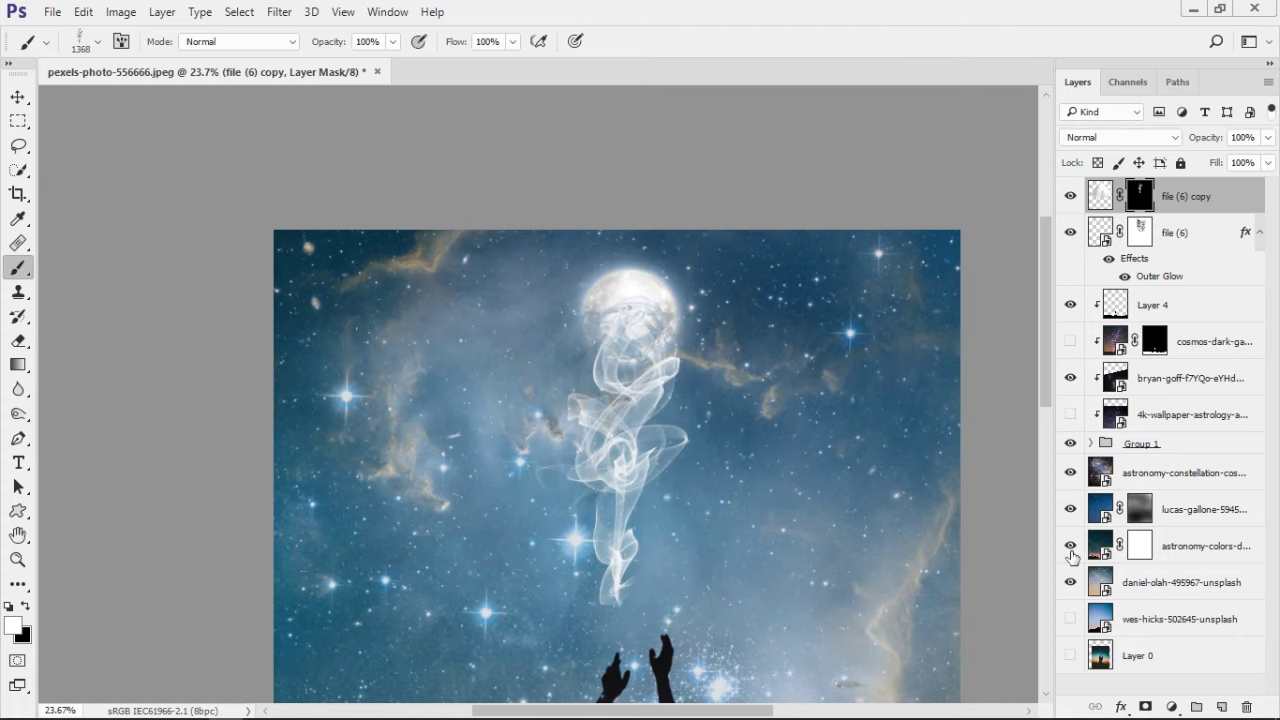
Step: Switch to another 2500 px smoke brush, resize it, and stamp wisps toward the hands
{"action": "scroll", "coordinate": [815, 490], "scroll_direction": "down", "scroll_amount": 2, "text": "alt"}
{"action": "scroll", "coordinate": [650, 375], "scroll_direction": "up", "scroll_amount": 2, "text": "alt"}
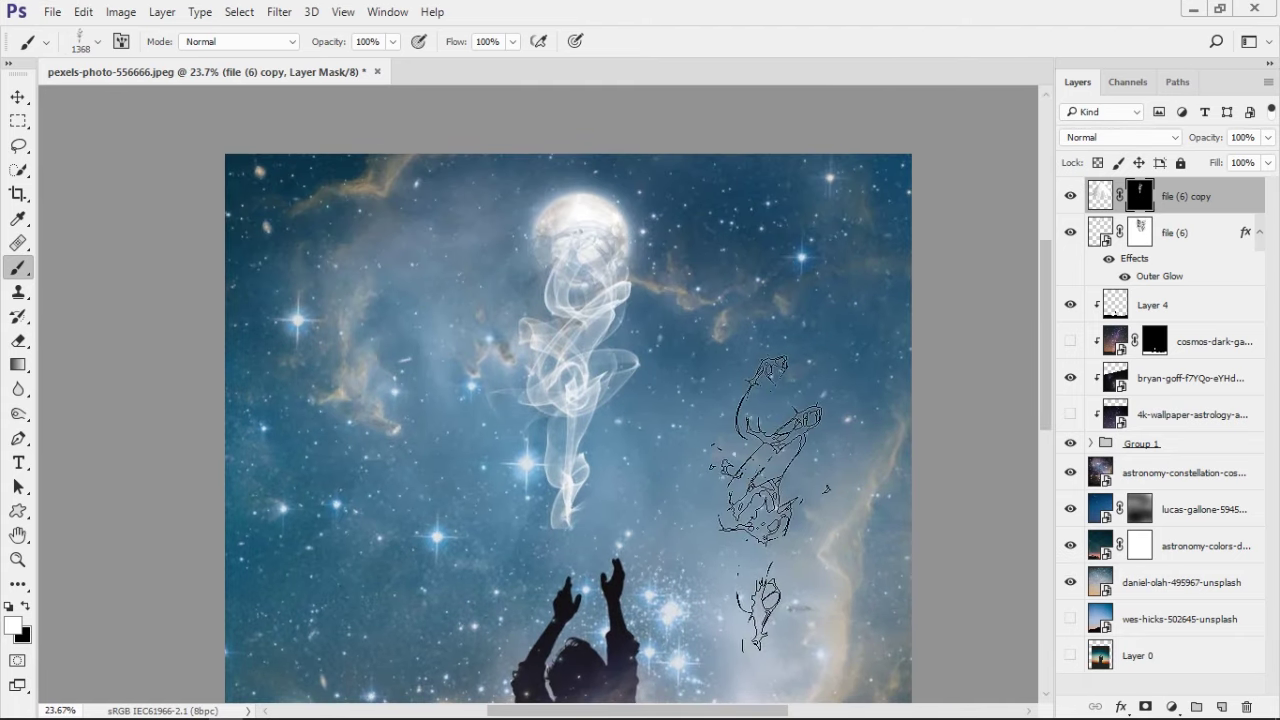
{"action": "right_click", "coordinate": [675, 438]}
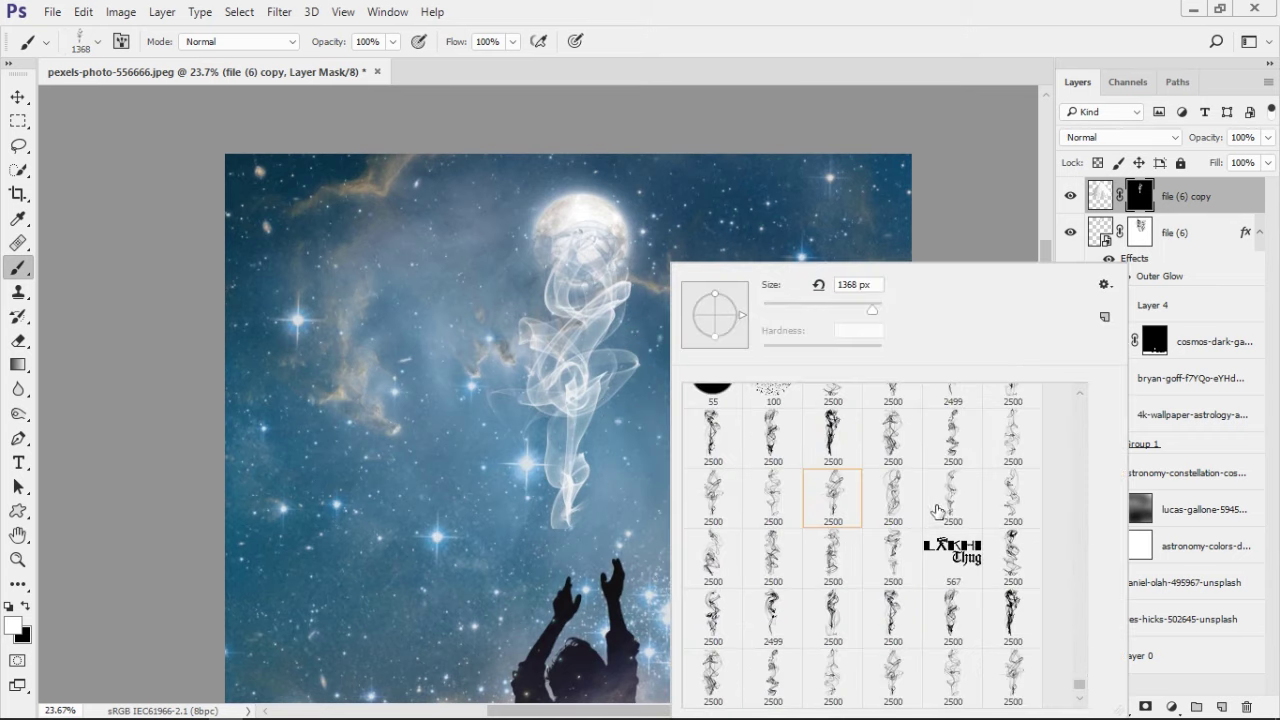
{"action": "double_click", "coordinate": [951, 495]}
{"action": "left_click_drag", "start_coordinate": [592, 294], "coordinate": [545, 360]}
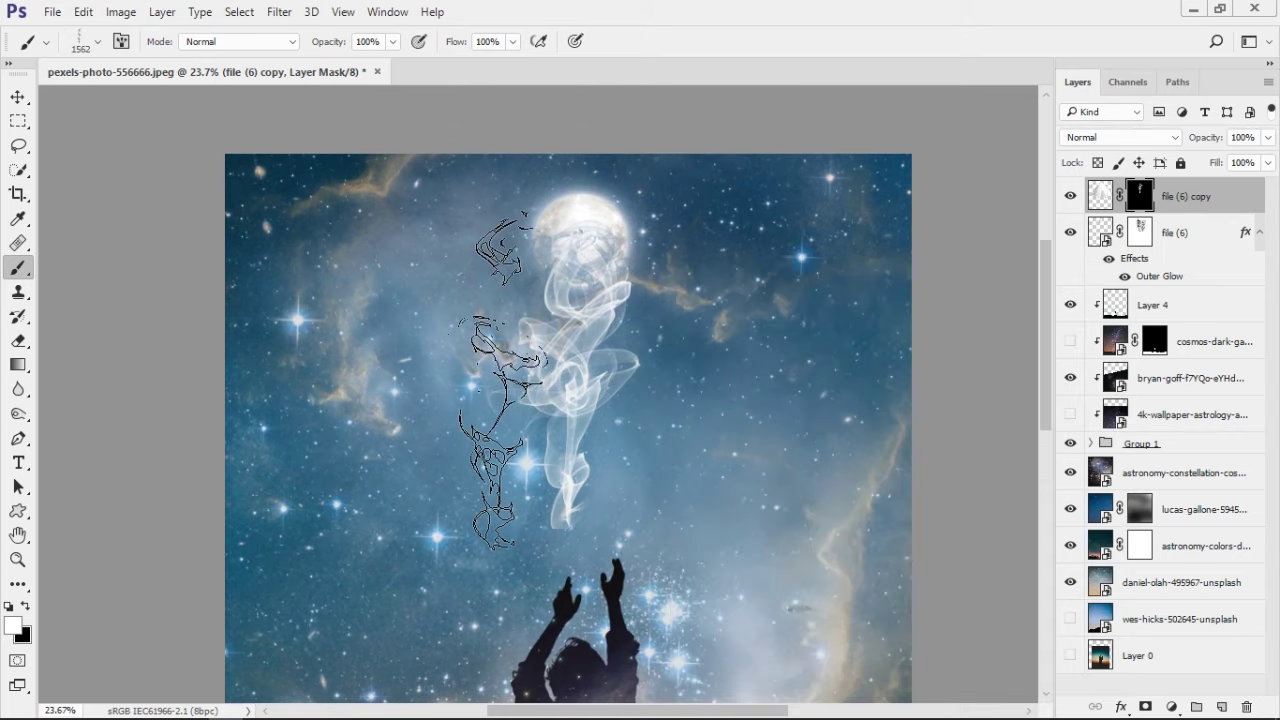
{"action": "right_click", "coordinate": [518, 360]}
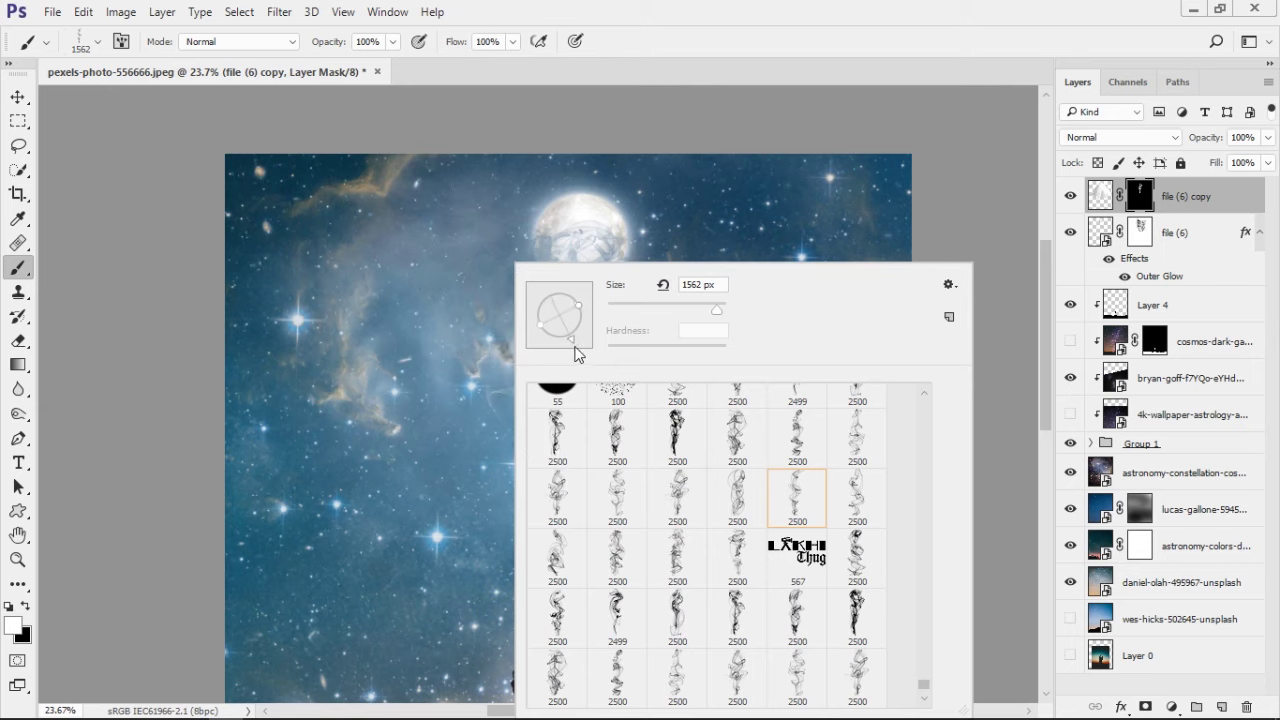
{"action": "left_click", "coordinate": [617, 497]}
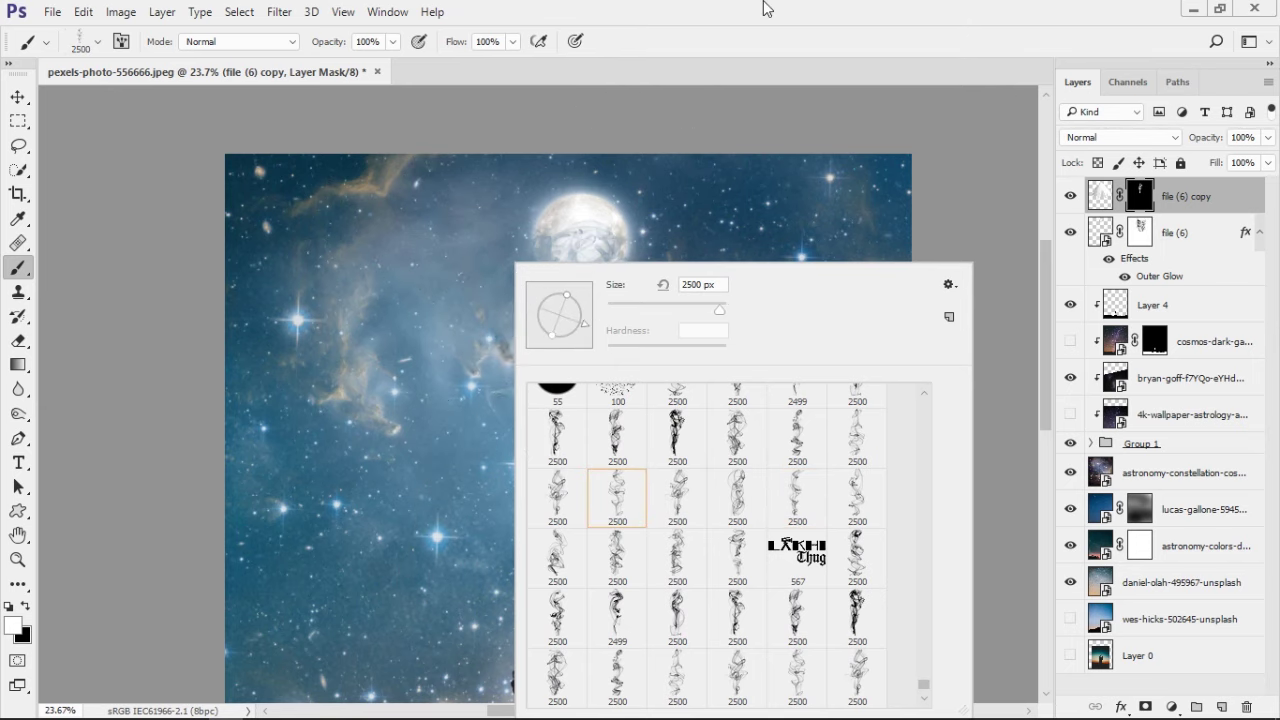
{"action": "key", "text": "Return"}
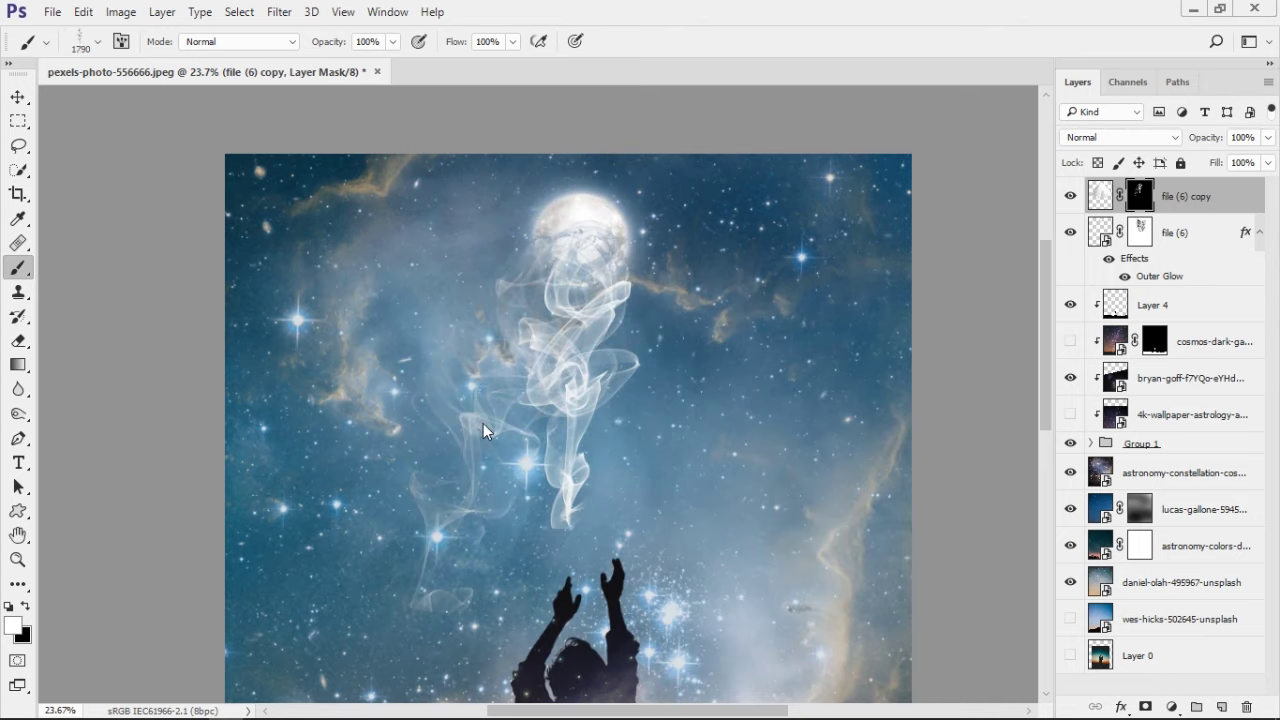
{"action": "left_click", "coordinate": [490, 424]}
Step: Stamp another smoke shape below the moon on the copy's mask
{"action": "scroll", "coordinate": [668, 545], "scroll_direction": "down", "scroll_amount": 3, "text": "alt"}
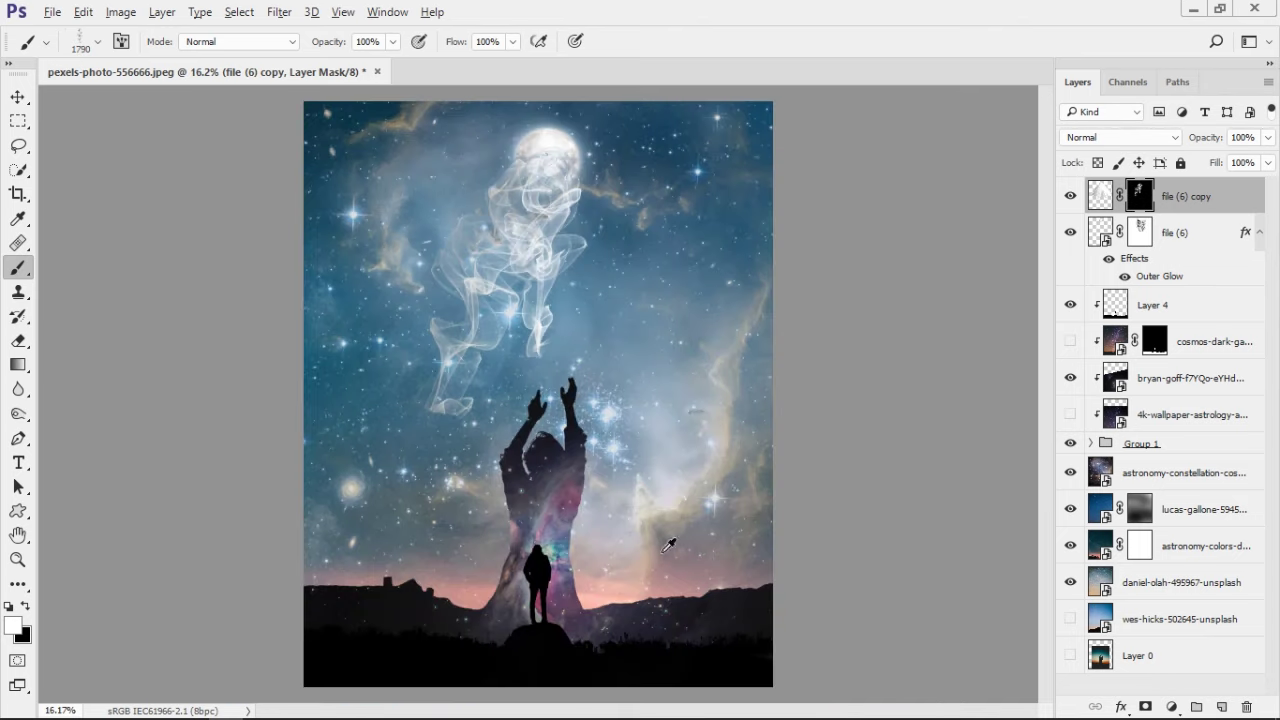
{"action": "scroll", "coordinate": [592, 498], "scroll_direction": "up", "scroll_amount": 1, "text": "alt"}
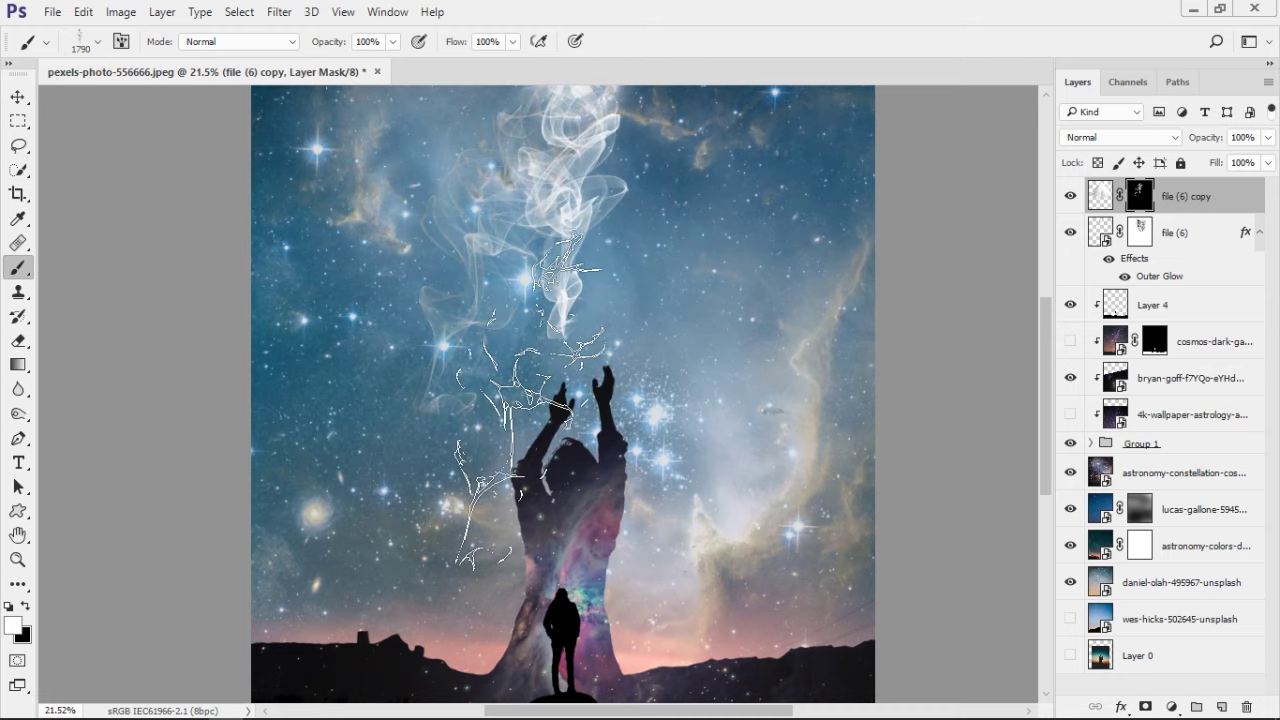
{"action": "scroll", "coordinate": [530, 400], "scroll_direction": "up", "scroll_amount": 2}
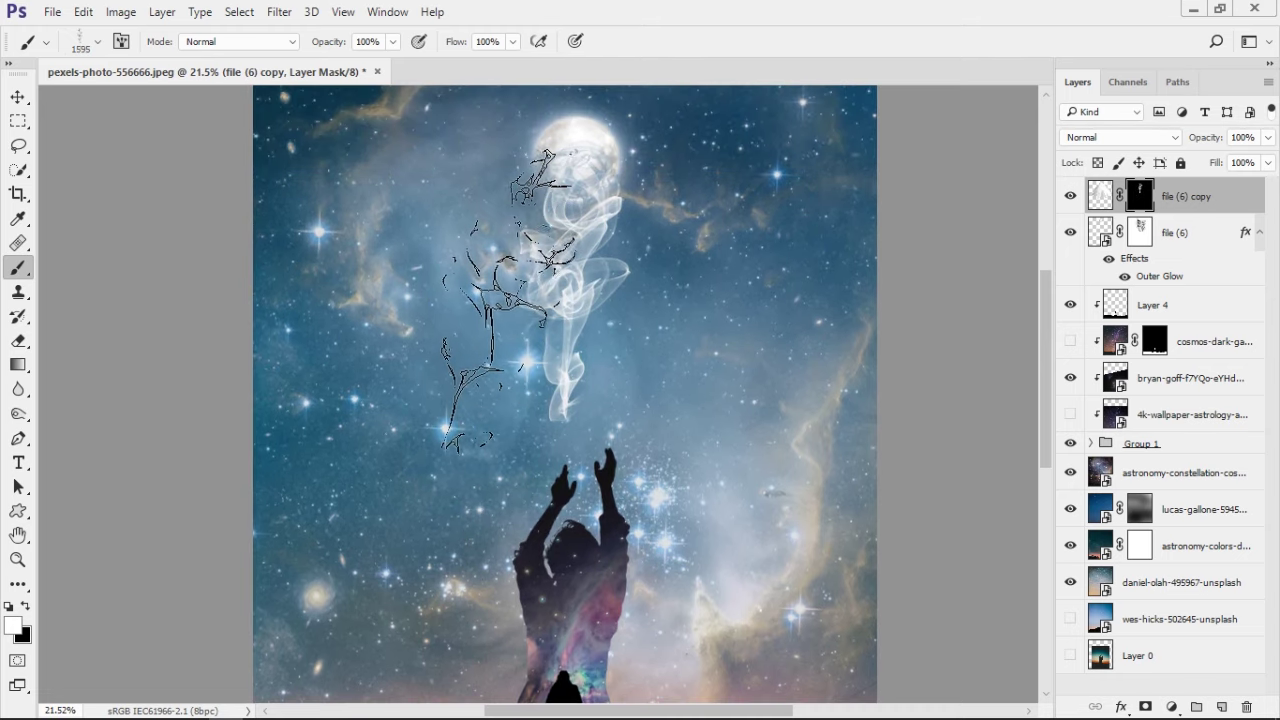
{"action": "left_click", "coordinate": [500, 306]}
{"action": "scroll", "coordinate": [575, 513], "scroll_direction": "down", "scroll_amount": 3}
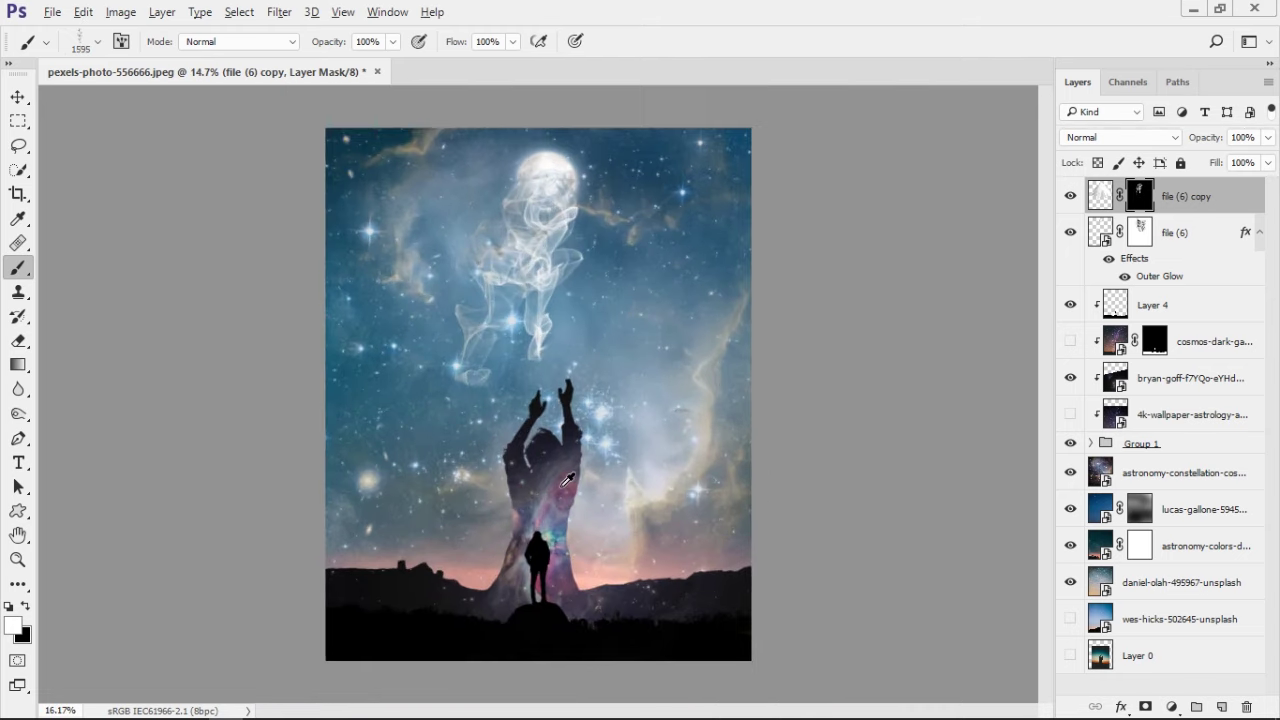
{"action": "scroll", "coordinate": [616, 502], "scroll_direction": "up", "scroll_amount": 2}
Step: Switch to a different smoke brush, resizing it from 1508 px to 1692 px
{"action": "right_click", "coordinate": [630, 440]}
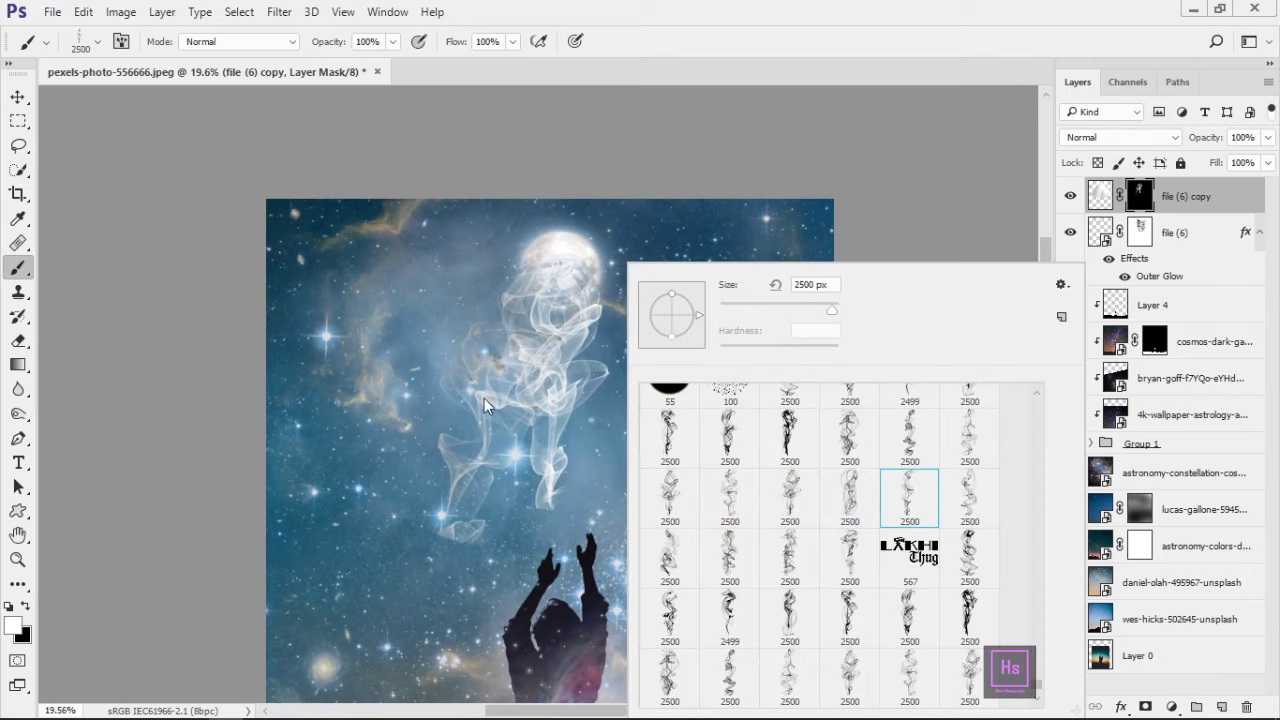
{"action": "left_click", "coordinate": [707, 8]}
{"action": "right_click", "coordinate": [690, 450]}
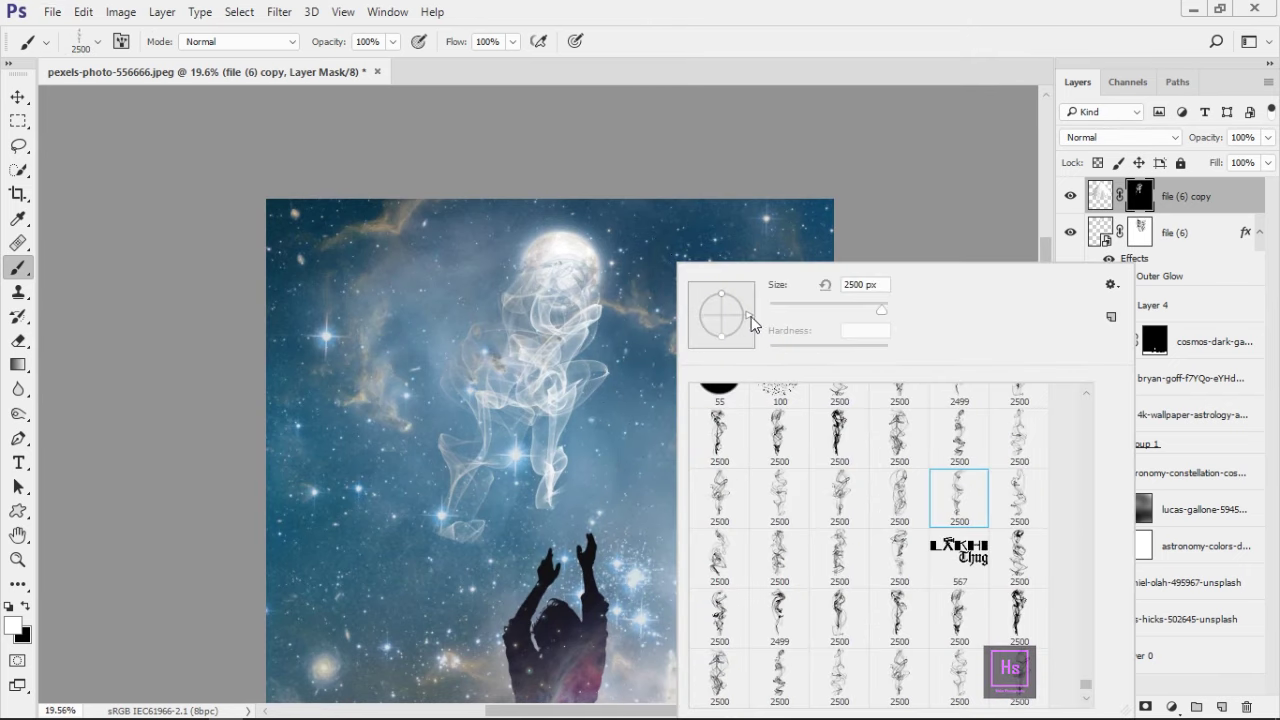
{"action": "key", "text": "Escape"}
{"action": "left_click_drag", "start_coordinate": [600, 360], "coordinate": [640, 410]}
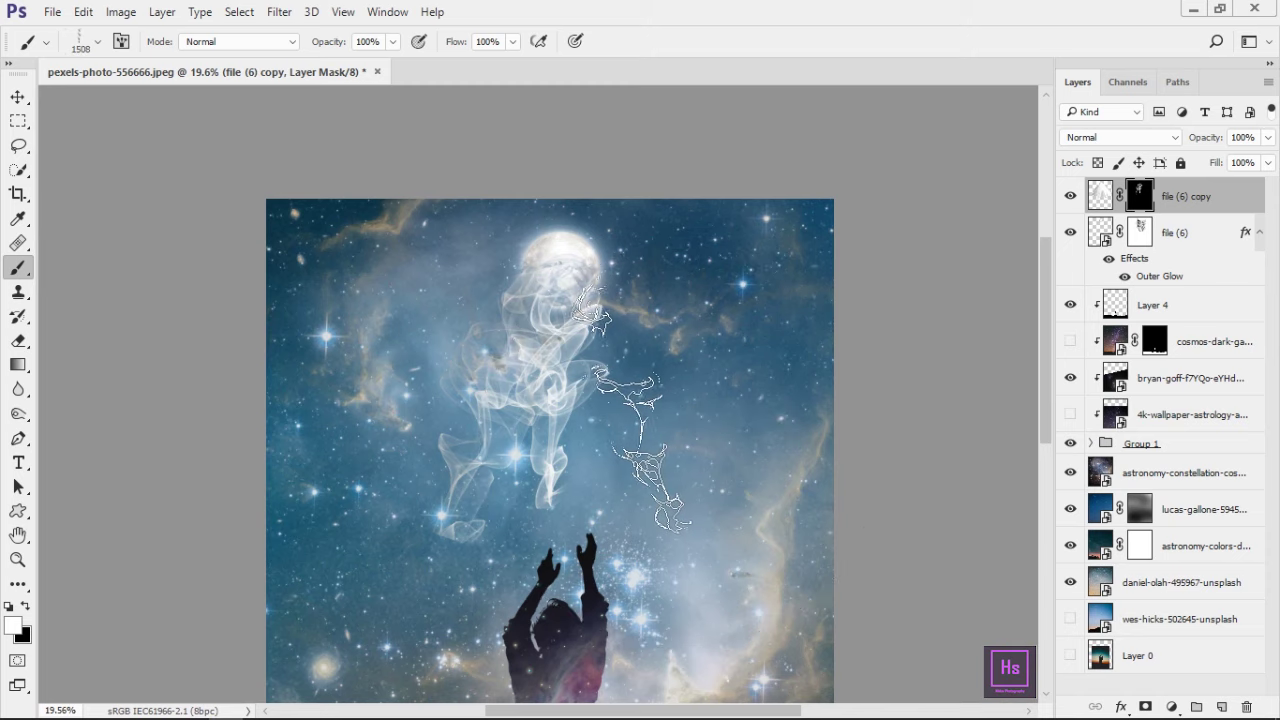
{"action": "right_click", "coordinate": [615, 400]}
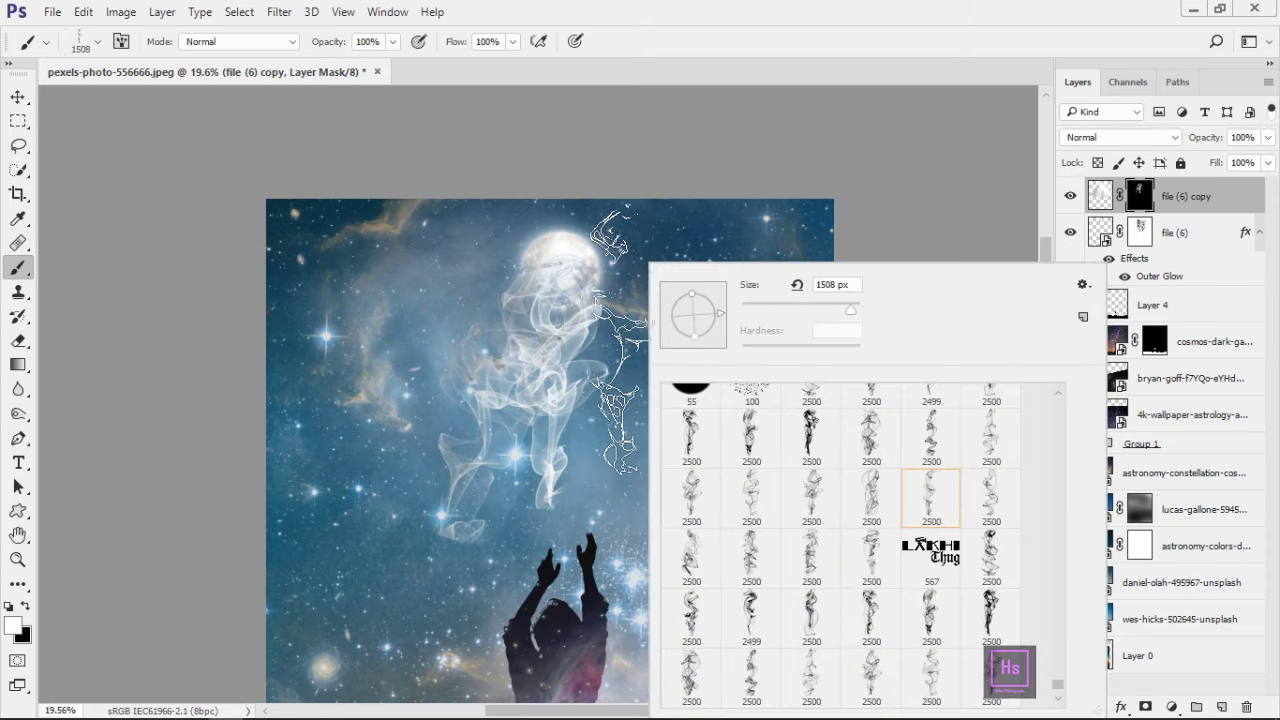
{"action": "left_click_drag", "start_coordinate": [618, 340], "coordinate": [612, 398]}
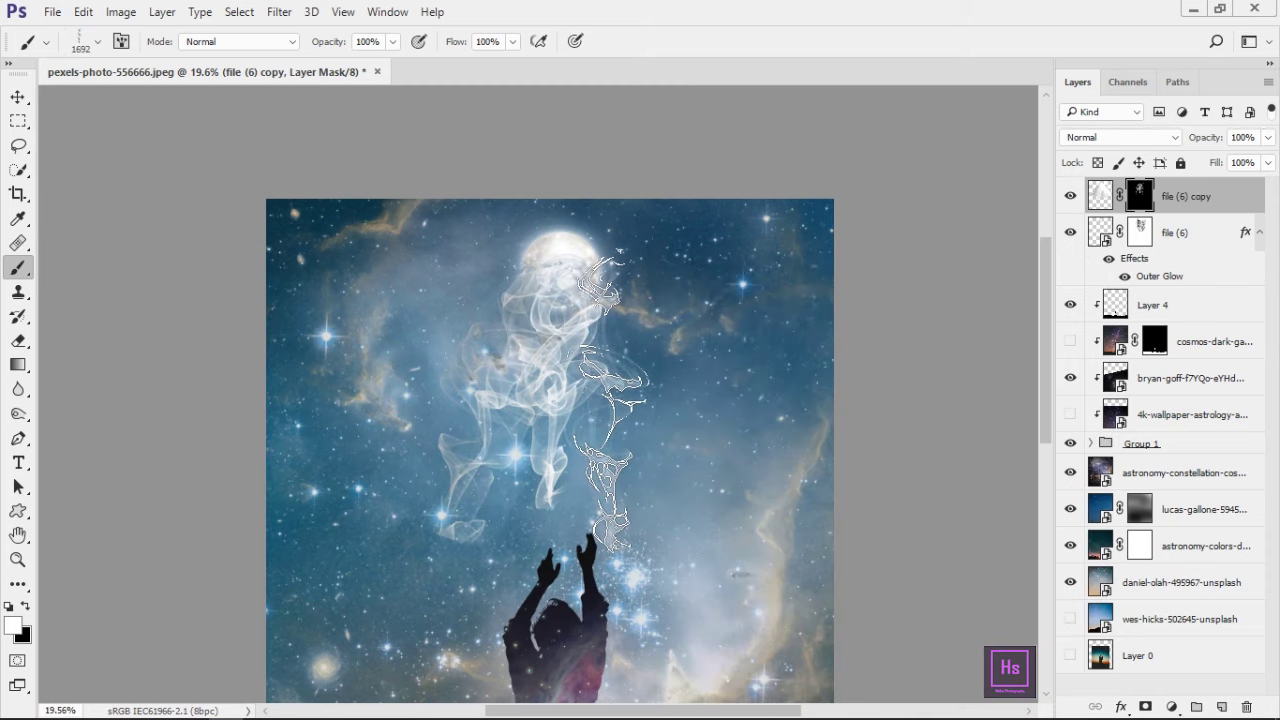
{"action": "scroll", "coordinate": [757, 523], "scroll_direction": "down", "scroll_amount": 1, "text": "alt"}
{"action": "scroll", "coordinate": [595, 321], "scroll_direction": "down", "scroll_amount": 3, "text": "alt"}
{"action": "scroll", "coordinate": [593, 320], "scroll_direction": "up", "scroll_amount": 3, "text": "alt"}
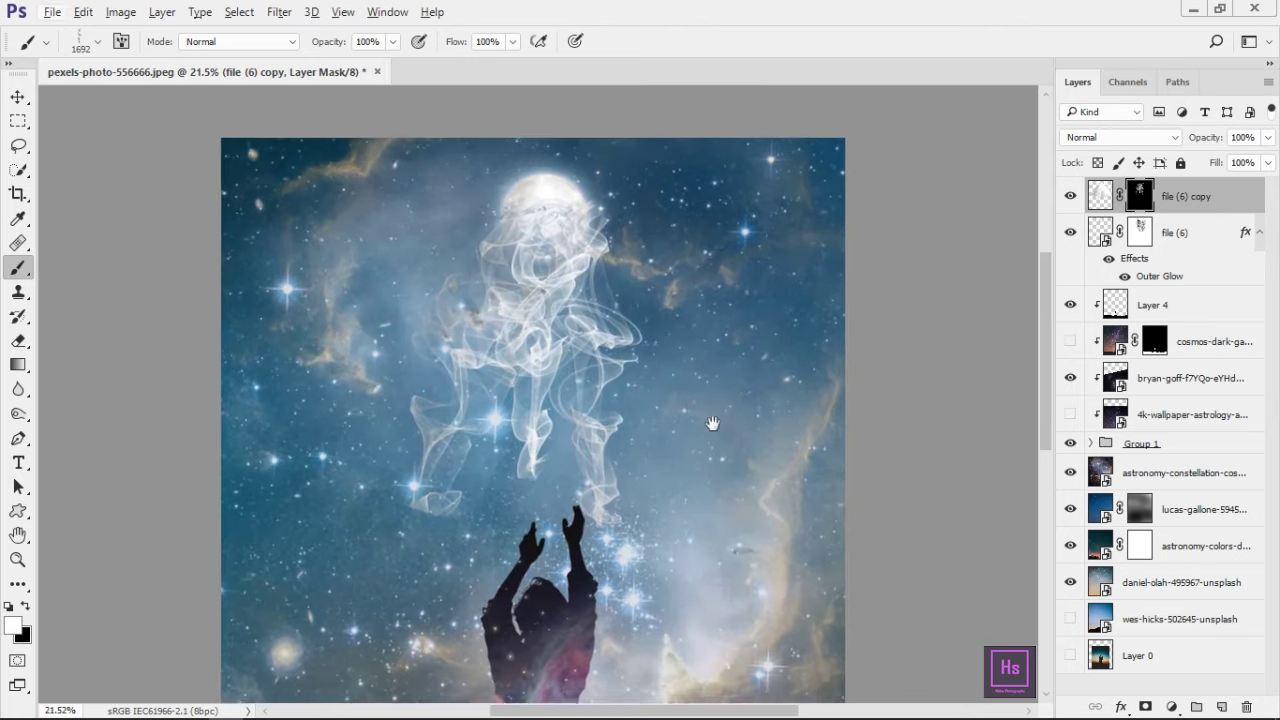
{"action": "scroll", "coordinate": [593, 320], "scroll_direction": "down", "scroll_amount": 2, "text": "alt"}
{"action": "scroll", "coordinate": [593, 320], "scroll_direction": "down", "scroll_amount": 1, "text": "alt"}
{"action": "left_click", "coordinate": [1070, 473]}
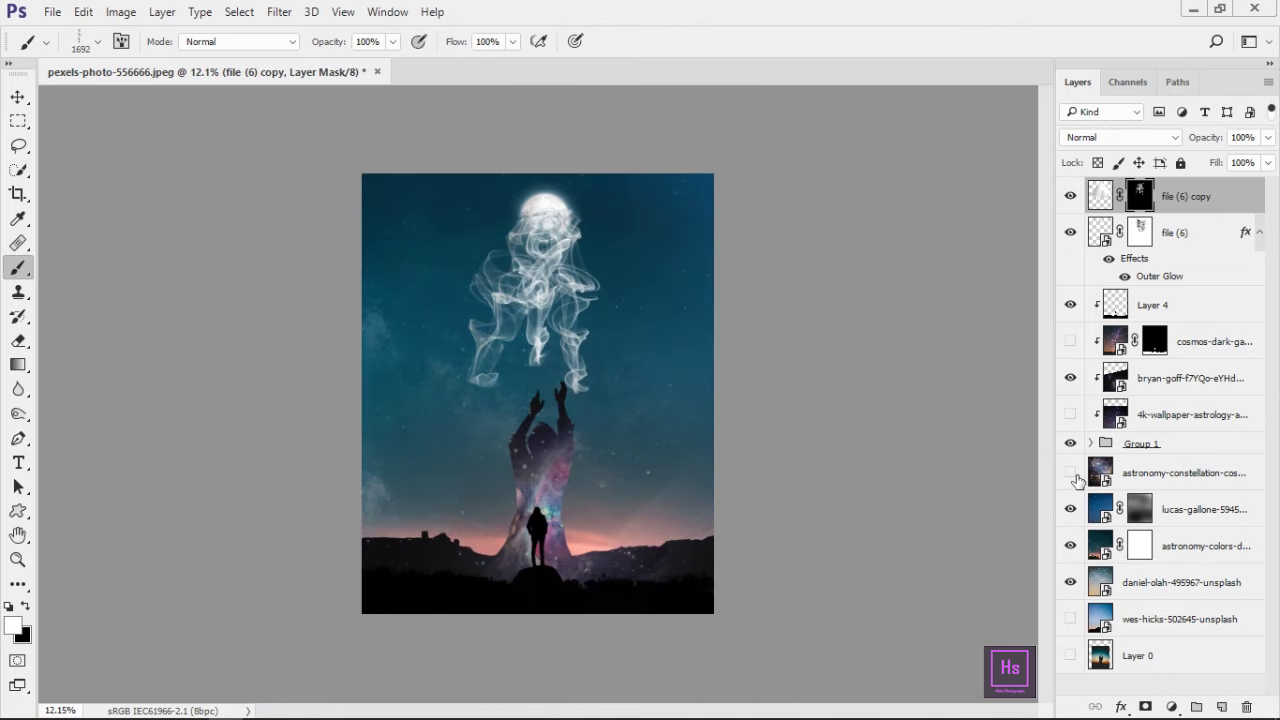
{"action": "scroll", "coordinate": [560, 380], "scroll_direction": "up", "scroll_amount": 1, "text": "alt"}
{"action": "scroll", "coordinate": [560, 380], "scroll_direction": "up", "scroll_amount": 2, "text": "alt"}
{"action": "scroll", "coordinate": [560, 380], "scroll_direction": "up", "scroll_amount": 2, "text": "alt"}
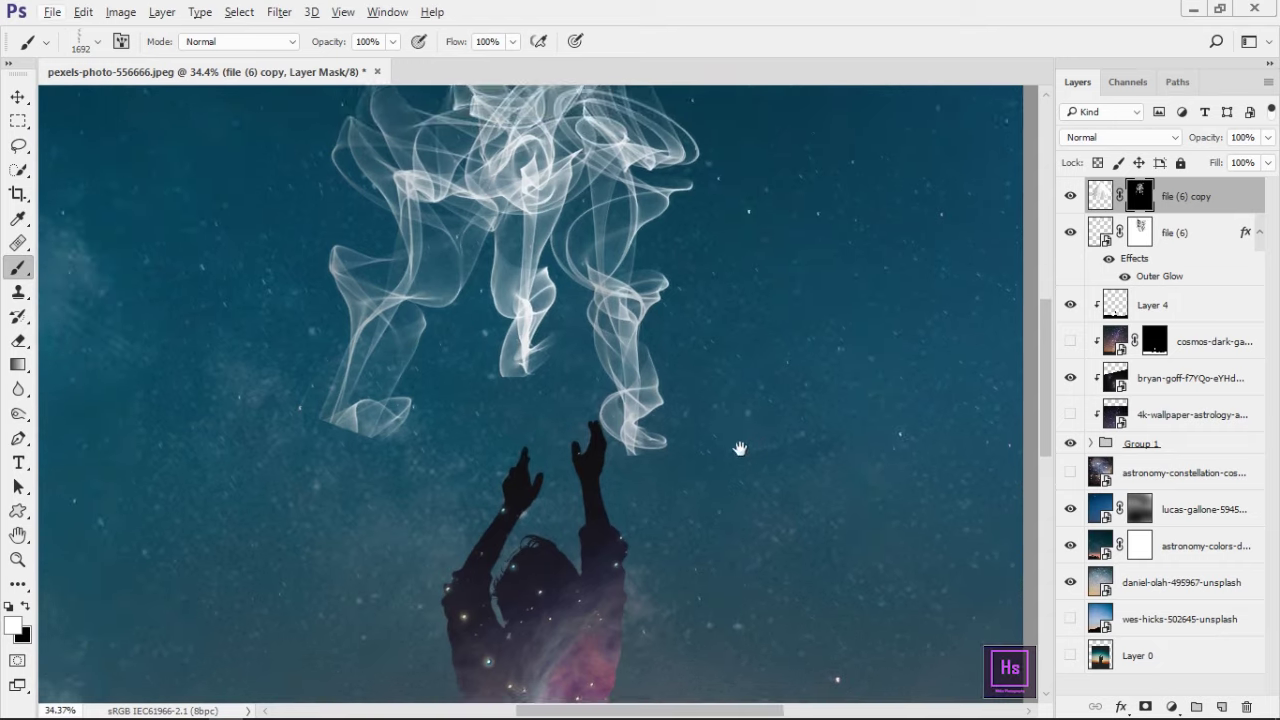
{"action": "key", "text": "bracketleft"}
{"action": "key", "text": "bracketleft"}
{"action": "key", "text": "bracketleft"}
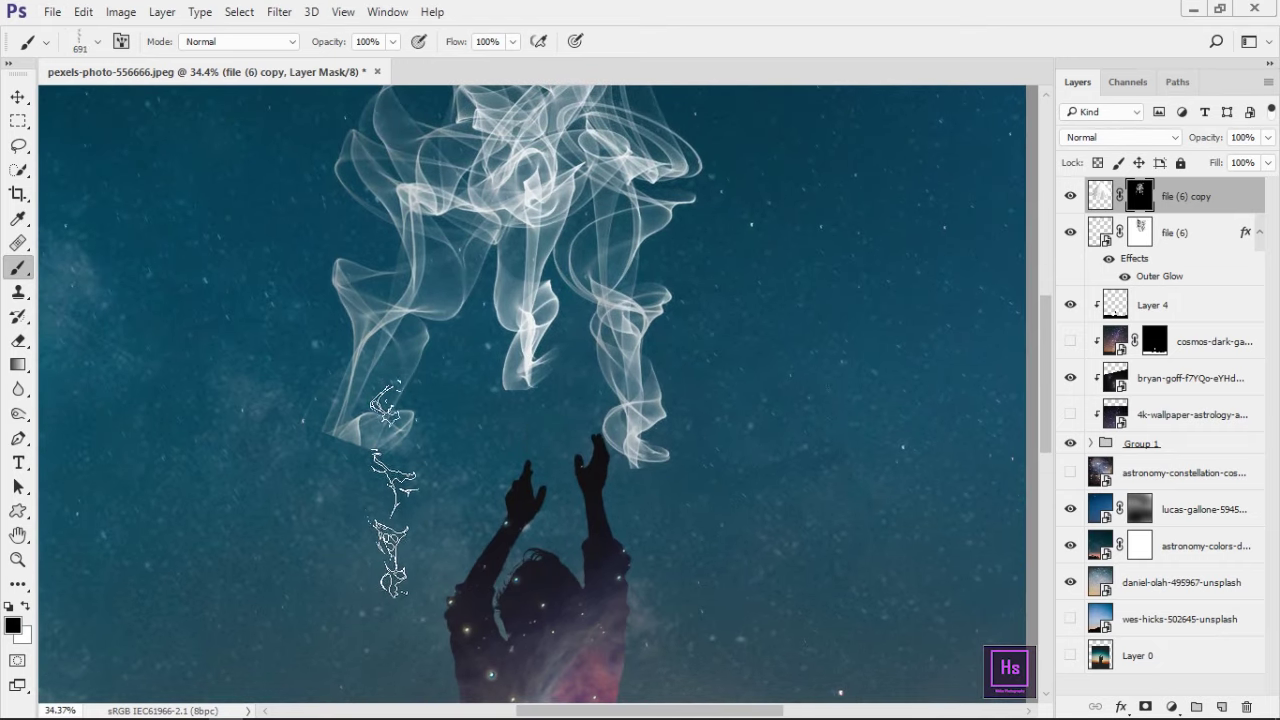
{"action": "key", "text": "bracketright"}
{"action": "key", "text": "bracketright"}
{"action": "key", "text": "bracketright"}
{"action": "right_click", "coordinate": [378, 490]}
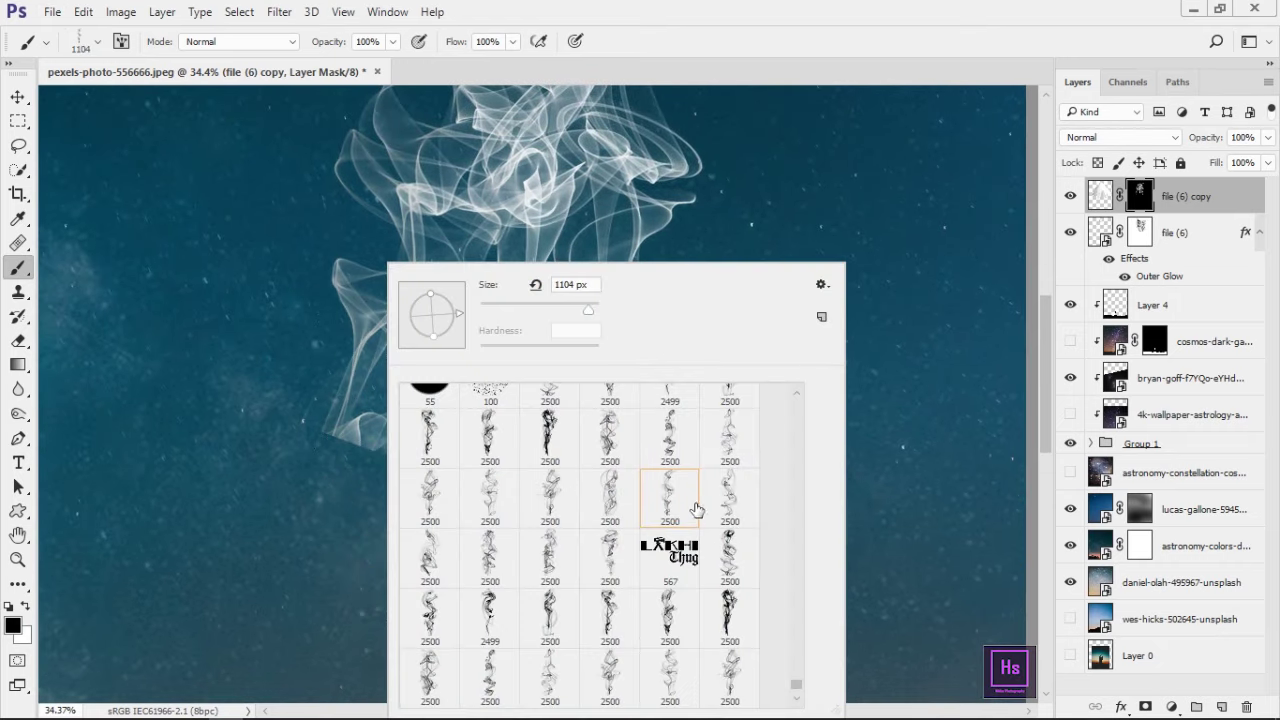
{"action": "left_click", "coordinate": [380, 552]}
{"action": "left_click_drag", "start_coordinate": [371, 457], "coordinate": [320, 560]}
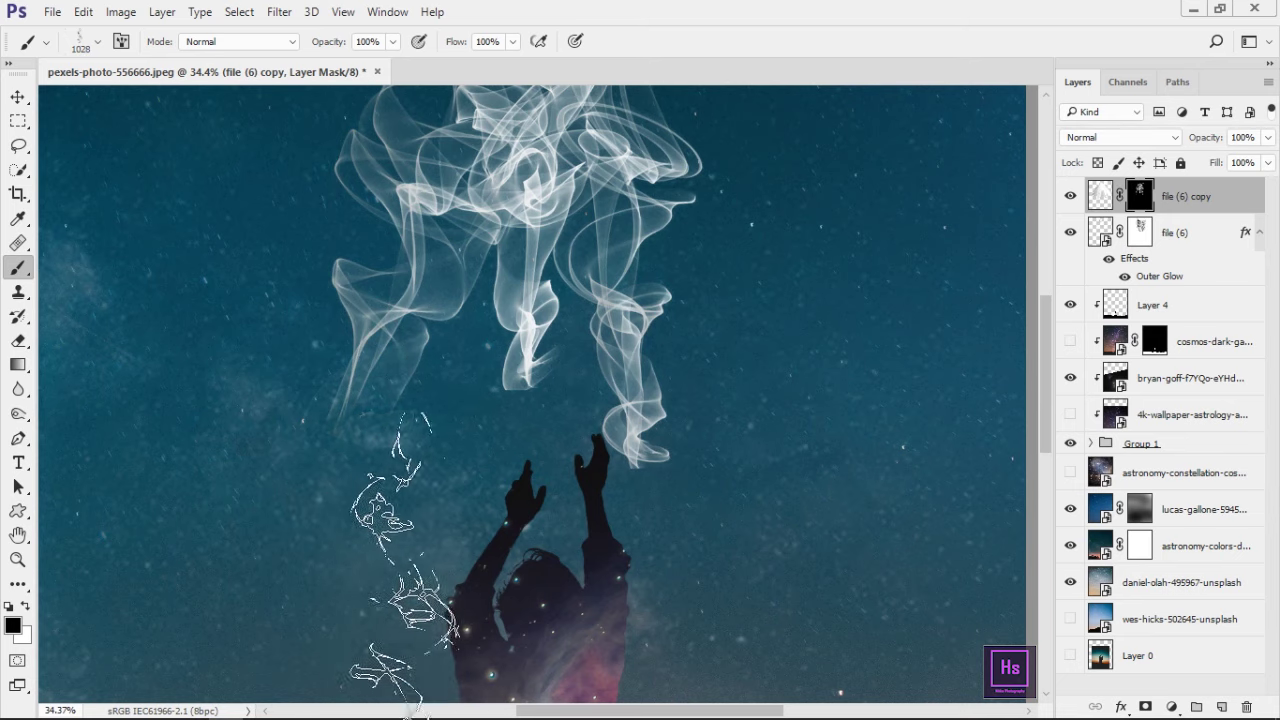
{"action": "left_click_drag", "start_coordinate": [405, 565], "coordinate": [420, 478]}
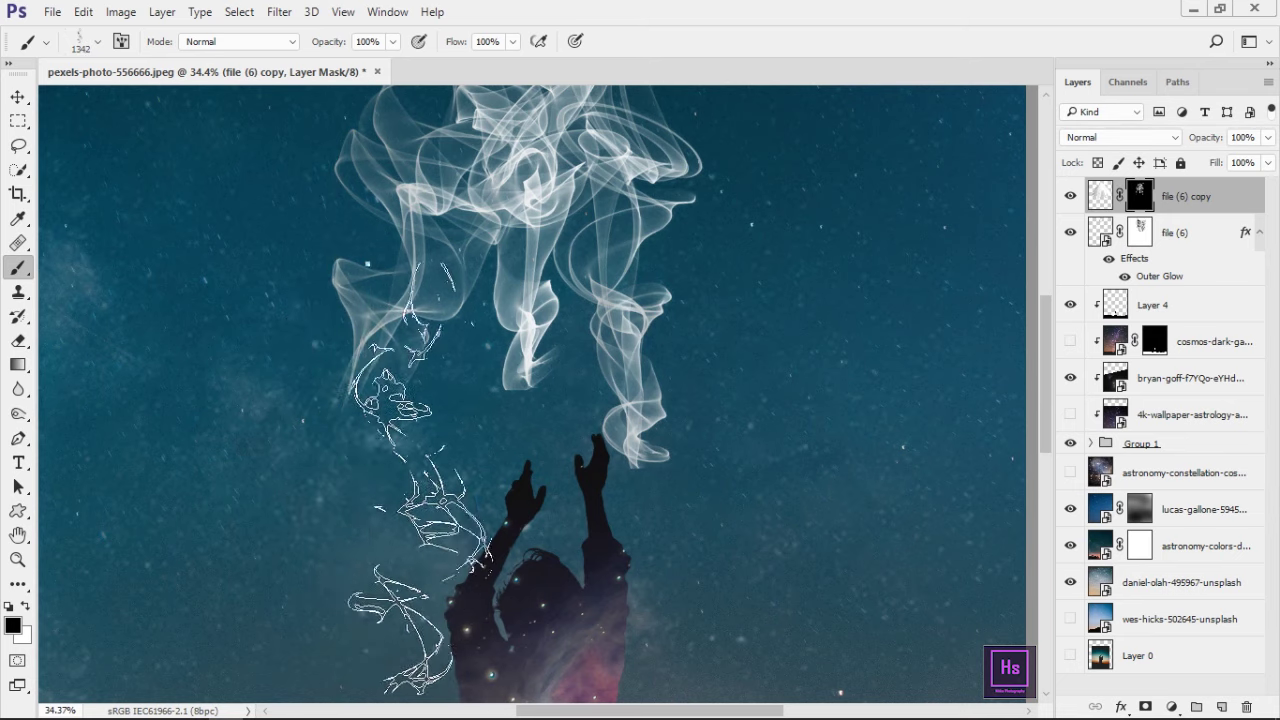
{"action": "right_click", "coordinate": [420, 478]}
{"action": "key", "text": "Return"}
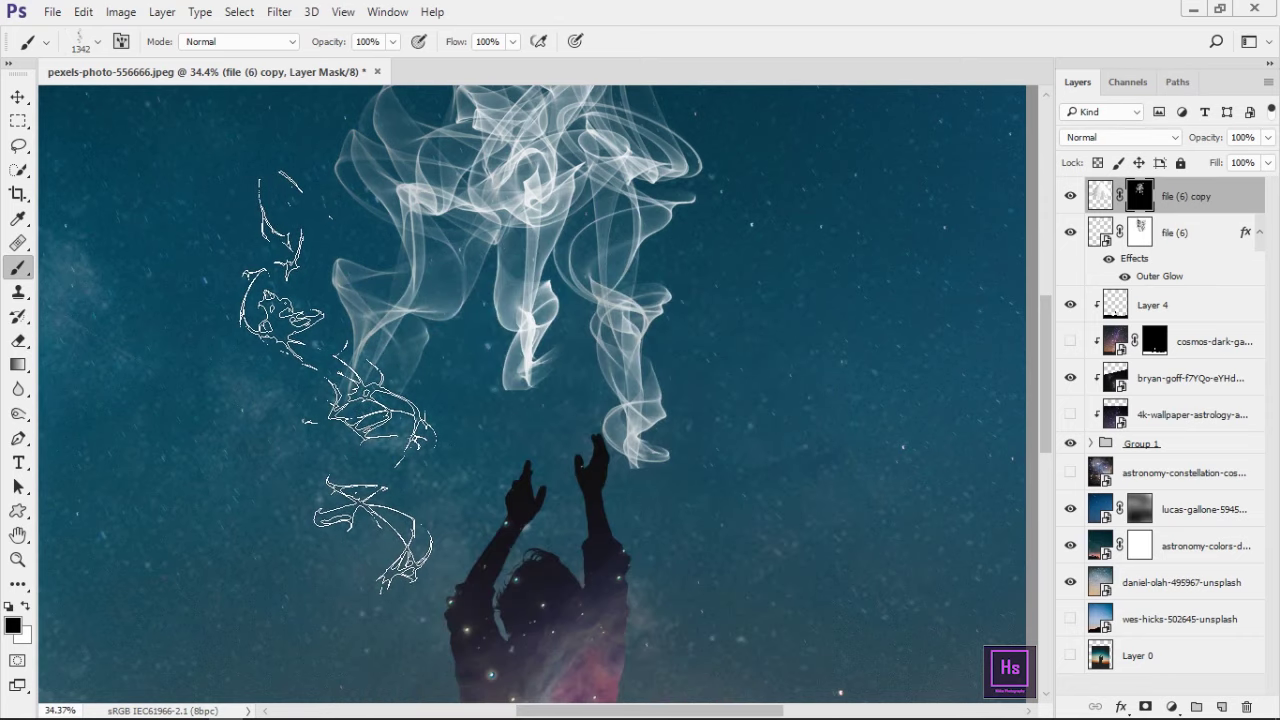
{"action": "scroll", "coordinate": [338, 381], "scroll_direction": "down", "scroll_amount": 2}
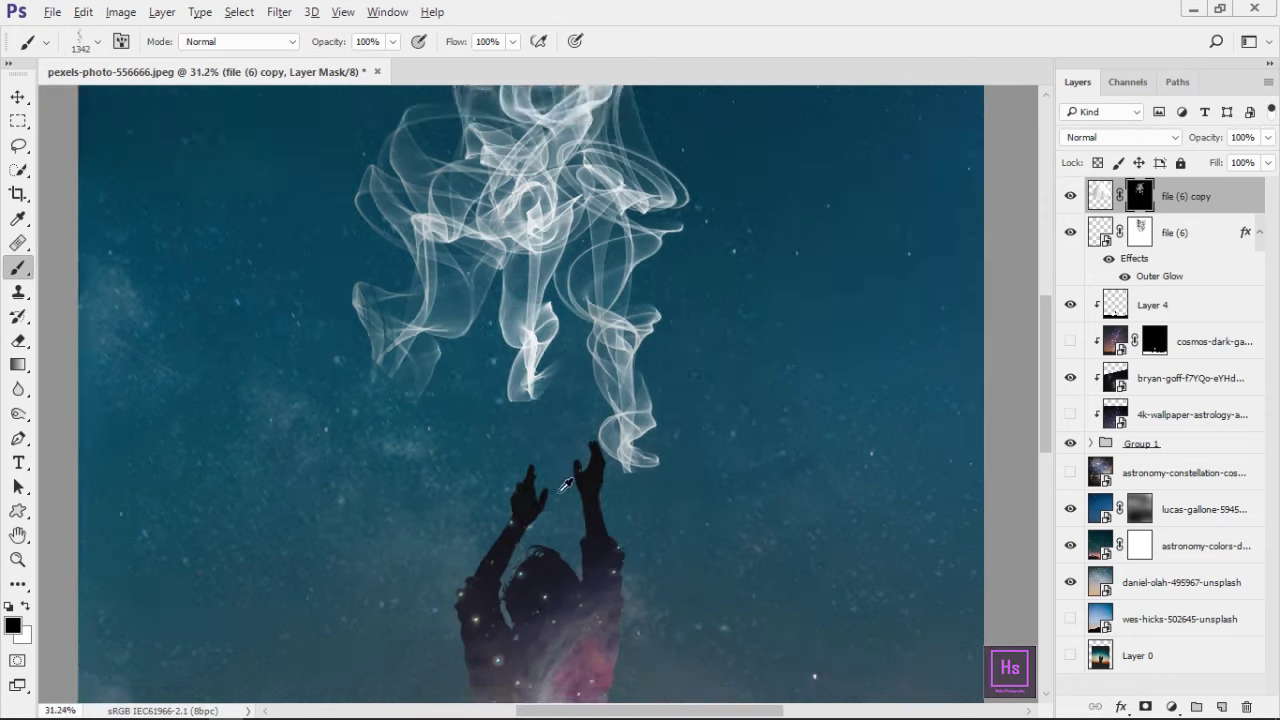
{"action": "scroll", "coordinate": [651, 491], "scroll_direction": "down", "scroll_amount": 3}
{"action": "scroll", "coordinate": [651, 491], "scroll_direction": "up", "scroll_amount": 1}
{"action": "scroll", "coordinate": [651, 491], "scroll_direction": "down", "scroll_amount": 1}
Step: Scale 'file (6)' and 'file (6) copy' together to 76.1% above the raised hands
{"action": "left_click", "coordinate": [1190, 234]}
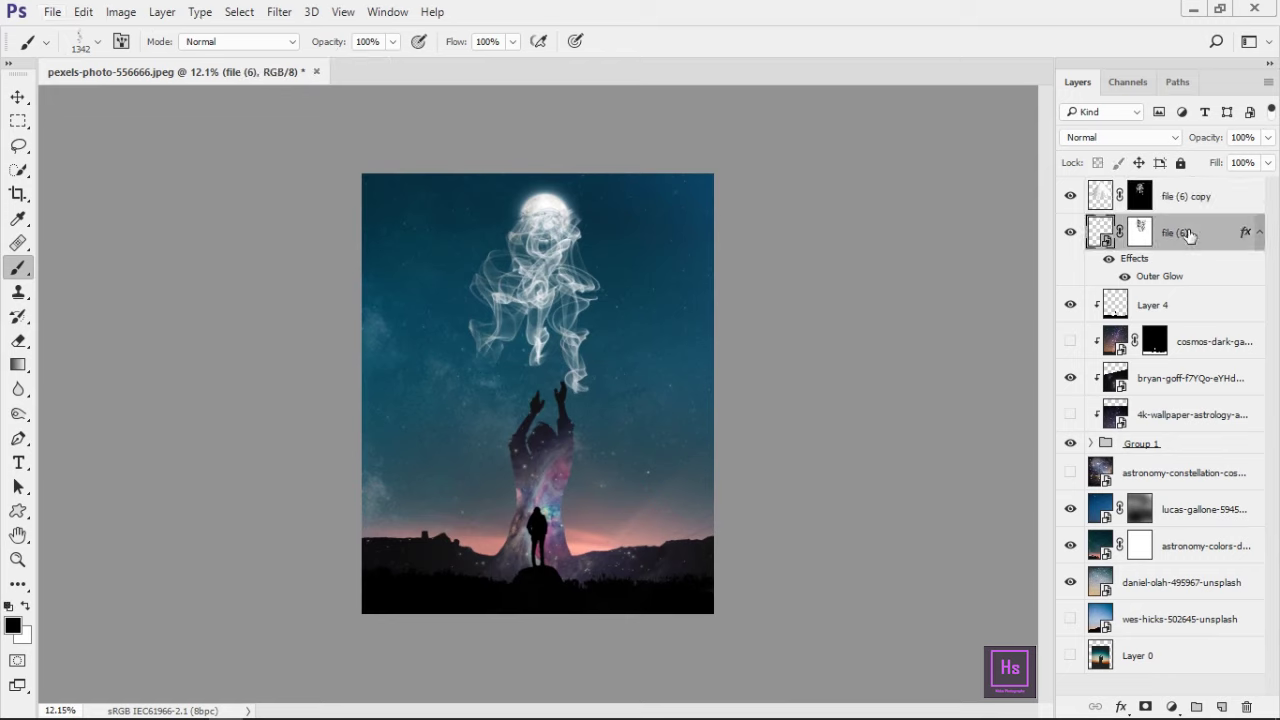
{"action": "left_click", "coordinate": [1192, 206], "text": "ctrl"}
{"action": "key", "text": "ctrl+t"}
{"action": "mouse_move", "coordinate": [732, 471]}
{"action": "left_mouse_down"}
{"action": "mouse_move", "coordinate": [590, 302]}
{"action": "mouse_move", "coordinate": [611, 300]}
{"action": "left_mouse_up"}
{"action": "key", "text": "Return"}
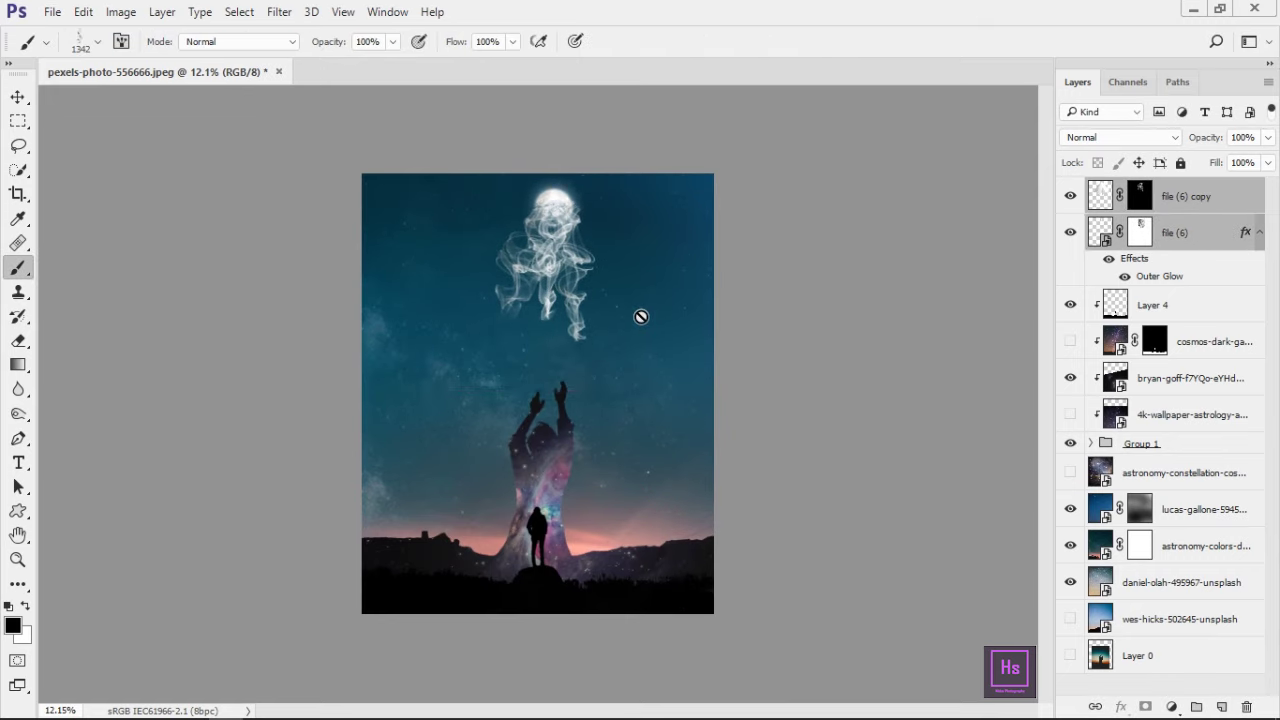
{"action": "scroll", "coordinate": [765, 443], "scroll_direction": "up", "scroll_amount": 3}
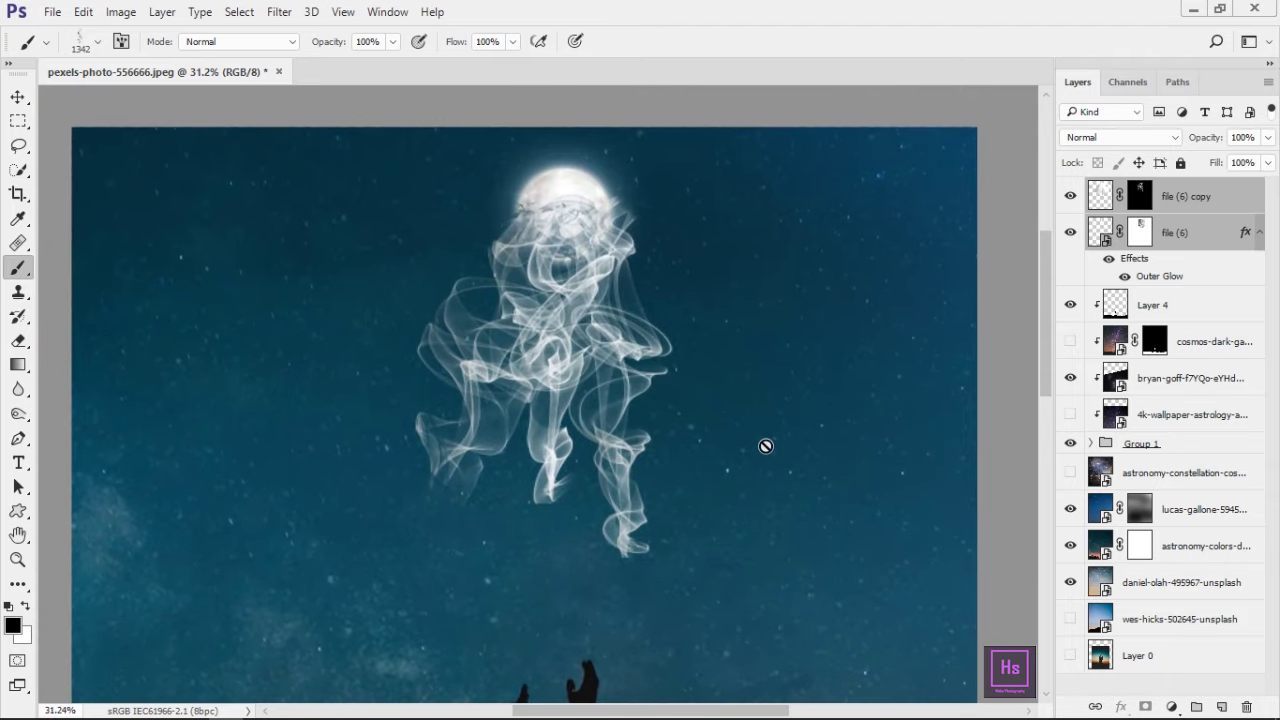
{"action": "scroll", "coordinate": [686, 366], "scroll_direction": "up", "scroll_amount": 3}
{"action": "scroll", "coordinate": [663, 400], "scroll_direction": "up", "scroll_amount": 3}
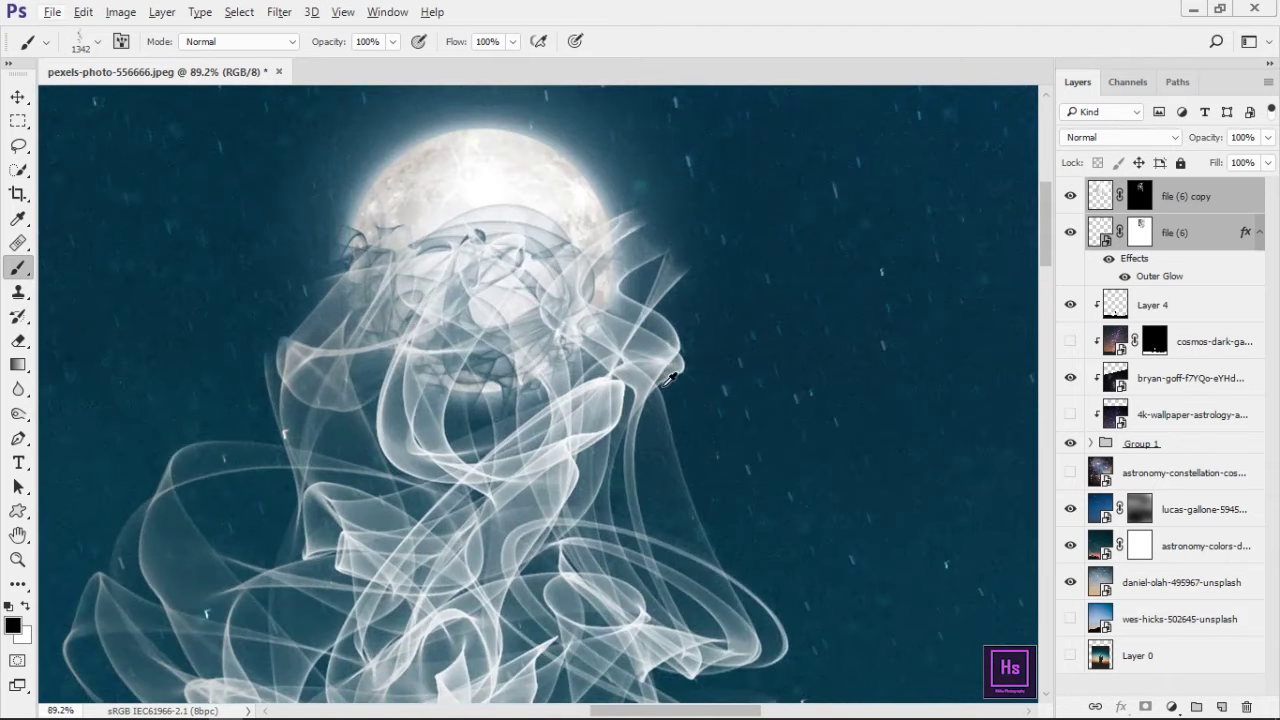
Step: Target the file (6) copy mask and set up a smoke-shaped brush sized to 243 px
{"action": "left_click", "coordinate": [1139, 196]}
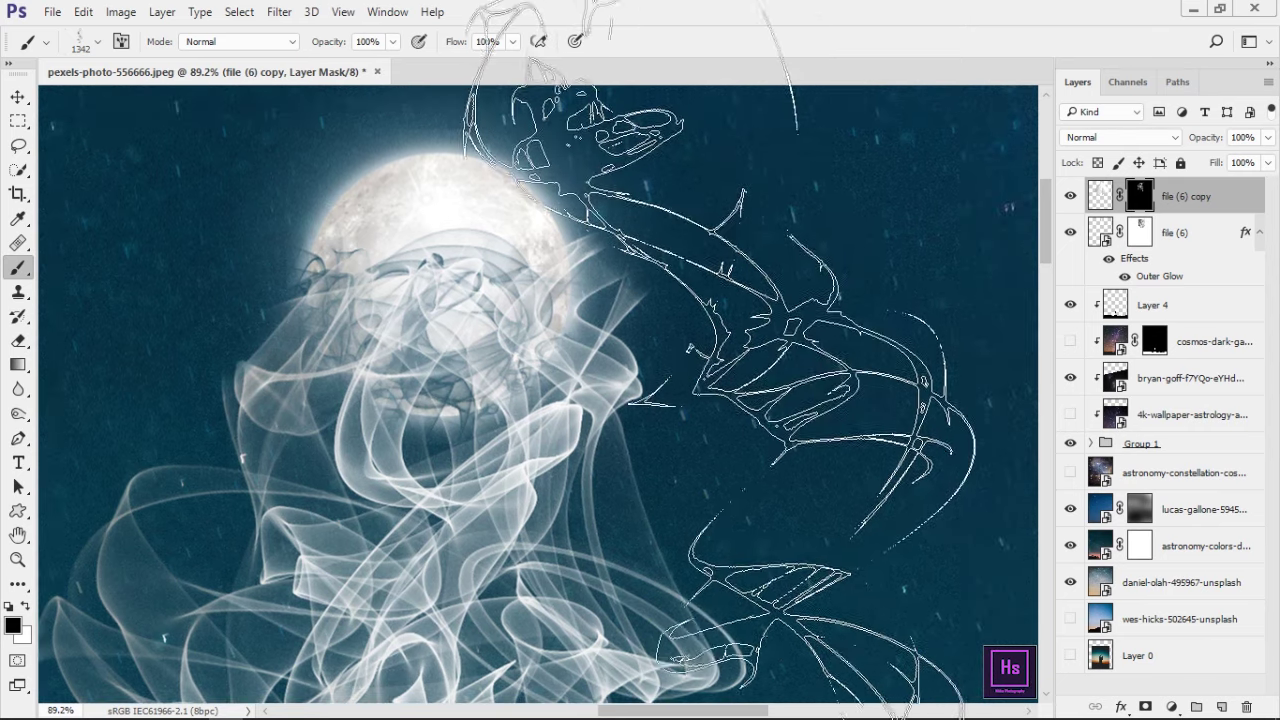
{"action": "left_click_drag", "start_coordinate": [914, 371], "coordinate": [700, 392]}
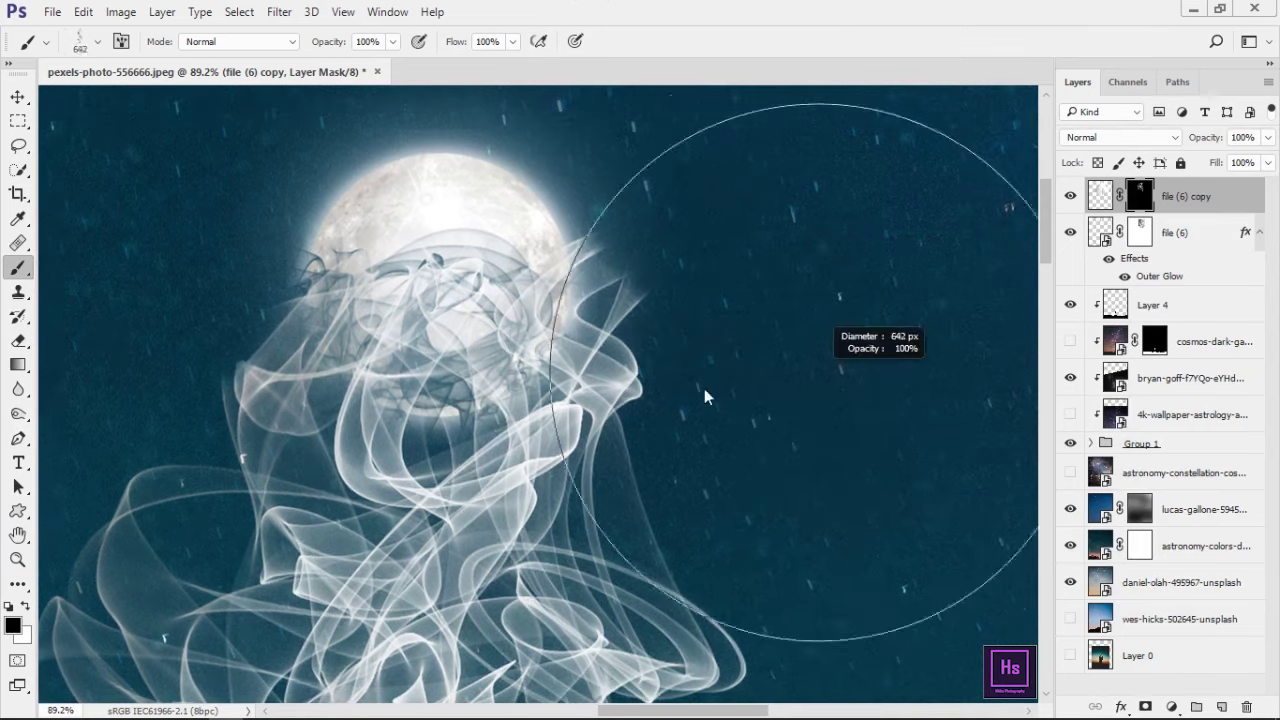
{"action": "right_click", "coordinate": [815, 265]}
{"action": "left_click", "coordinate": [730, 290]}
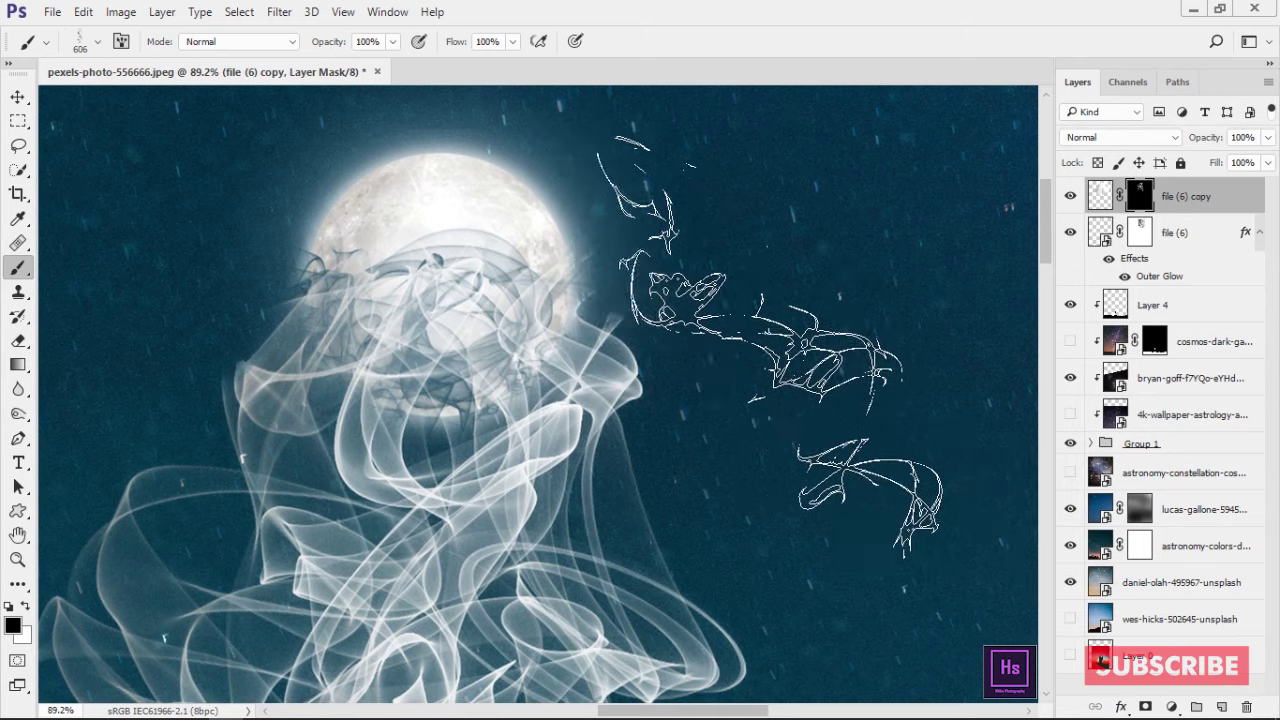
{"action": "left_click_drag", "start_coordinate": [757, 335], "coordinate": [837, 393]}
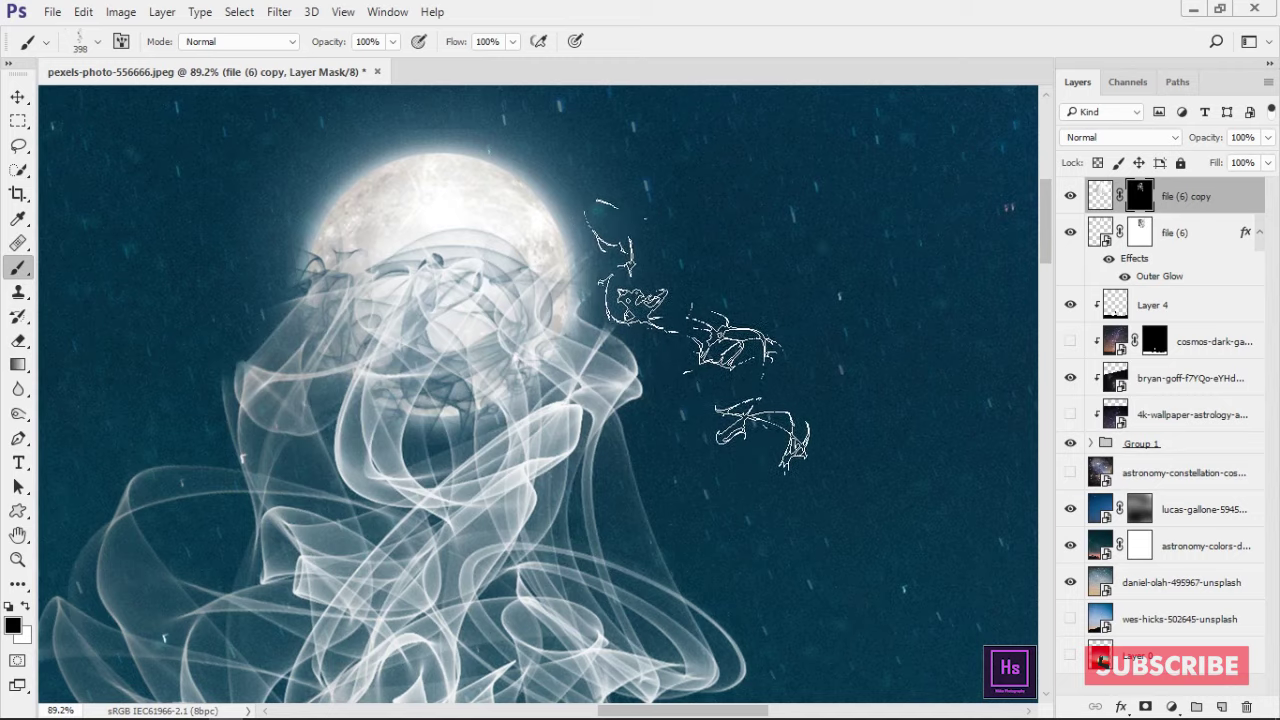
{"action": "scroll", "coordinate": [694, 337], "scroll_direction": "up", "scroll_amount": 3}
{"action": "scroll", "coordinate": [694, 337], "scroll_direction": "up", "scroll_amount": 2}
{"action": "left_click_drag", "start_coordinate": [760, 496], "coordinate": [675, 500]}
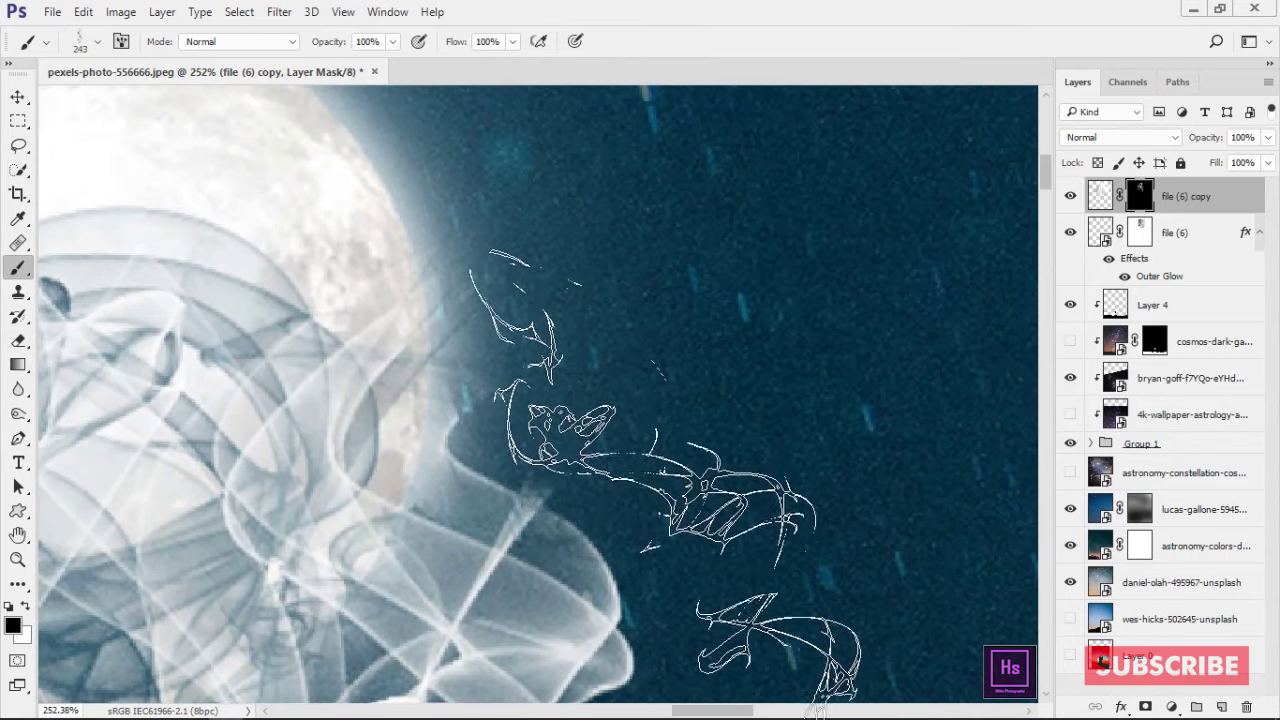
Step: Paint smoke wisps back in around the moon, then zoom out to the whole canvas
{"action": "left_click_drag", "start_coordinate": [597, 420], "coordinate": [650, 360]}
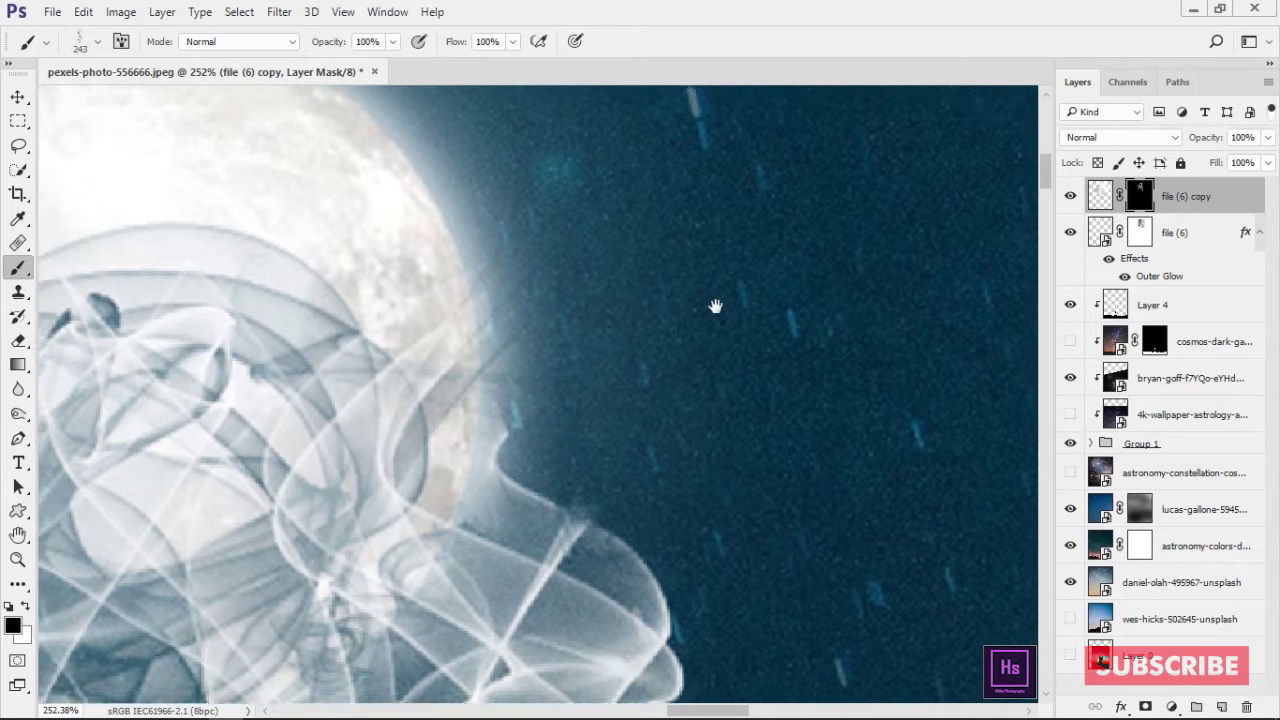
{"action": "scroll", "coordinate": [720, 460], "scroll_direction": "down", "scroll_amount": 5}
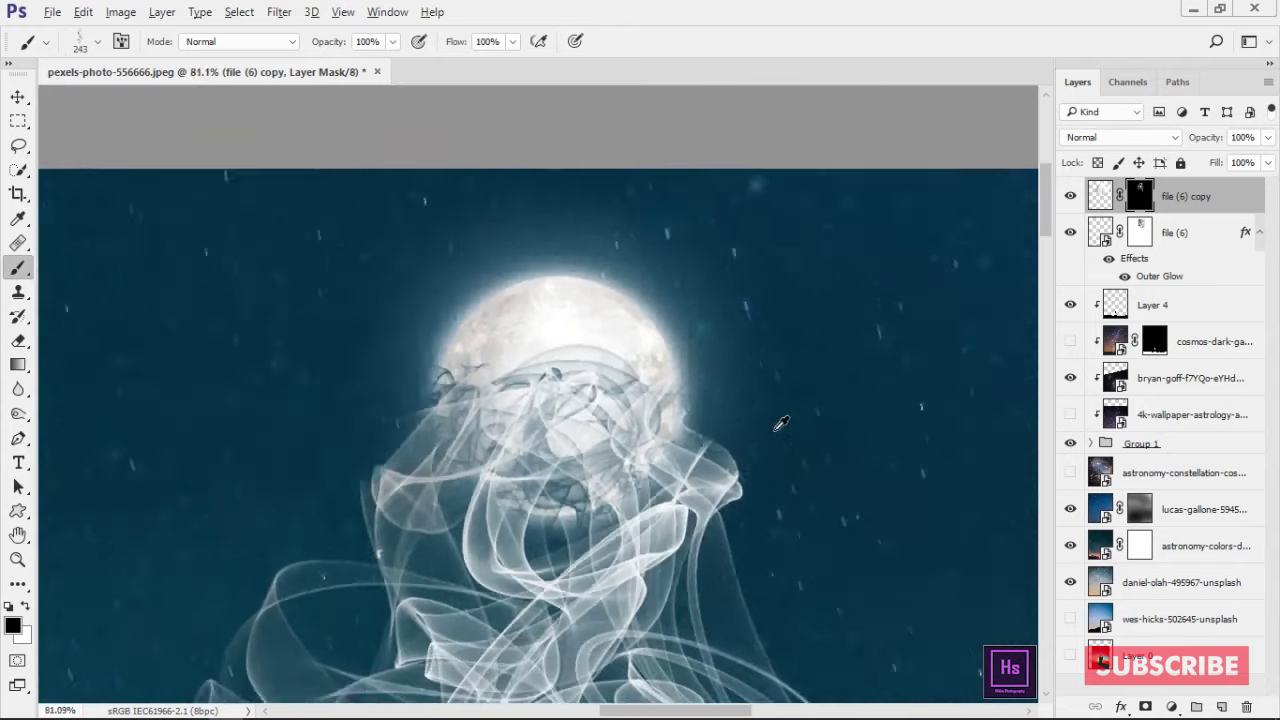
{"action": "left_click_drag", "start_coordinate": [528, 375], "coordinate": [714, 483]}
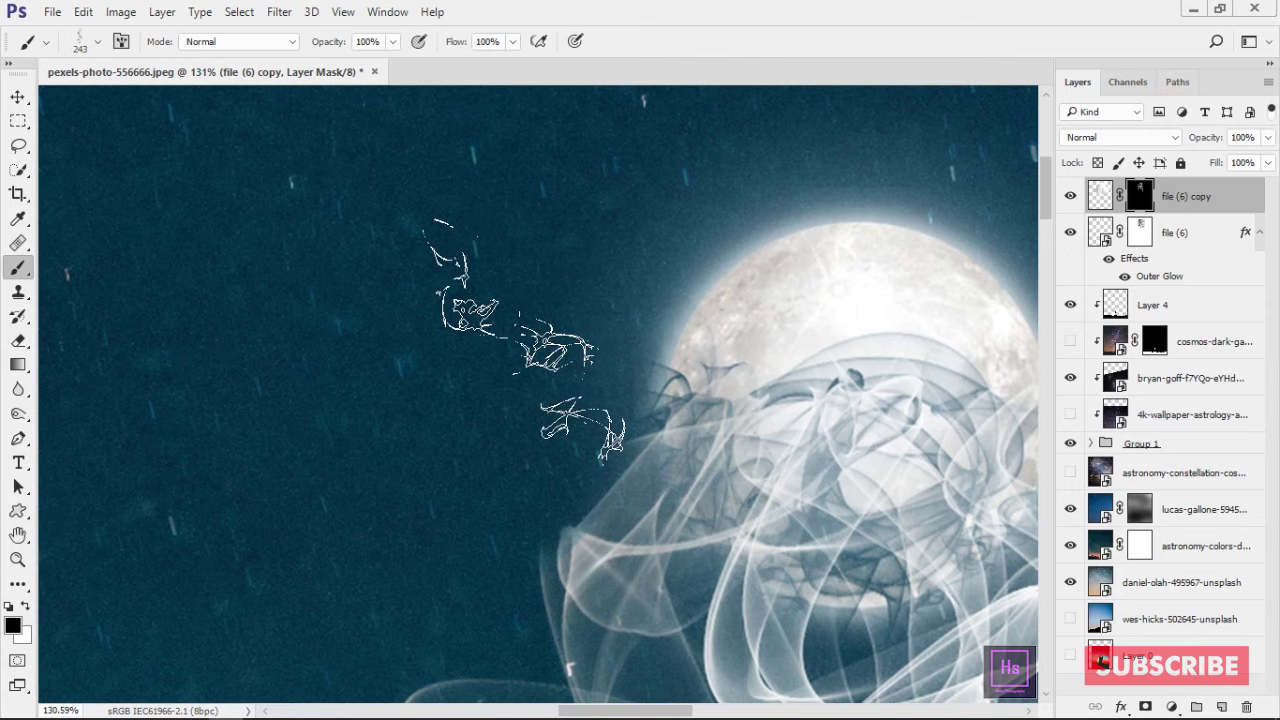
{"action": "scroll", "coordinate": [470, 385], "scroll_direction": "down", "scroll_amount": 3}
{"action": "left_click_drag", "start_coordinate": [644, 540], "coordinate": [500, 250]}
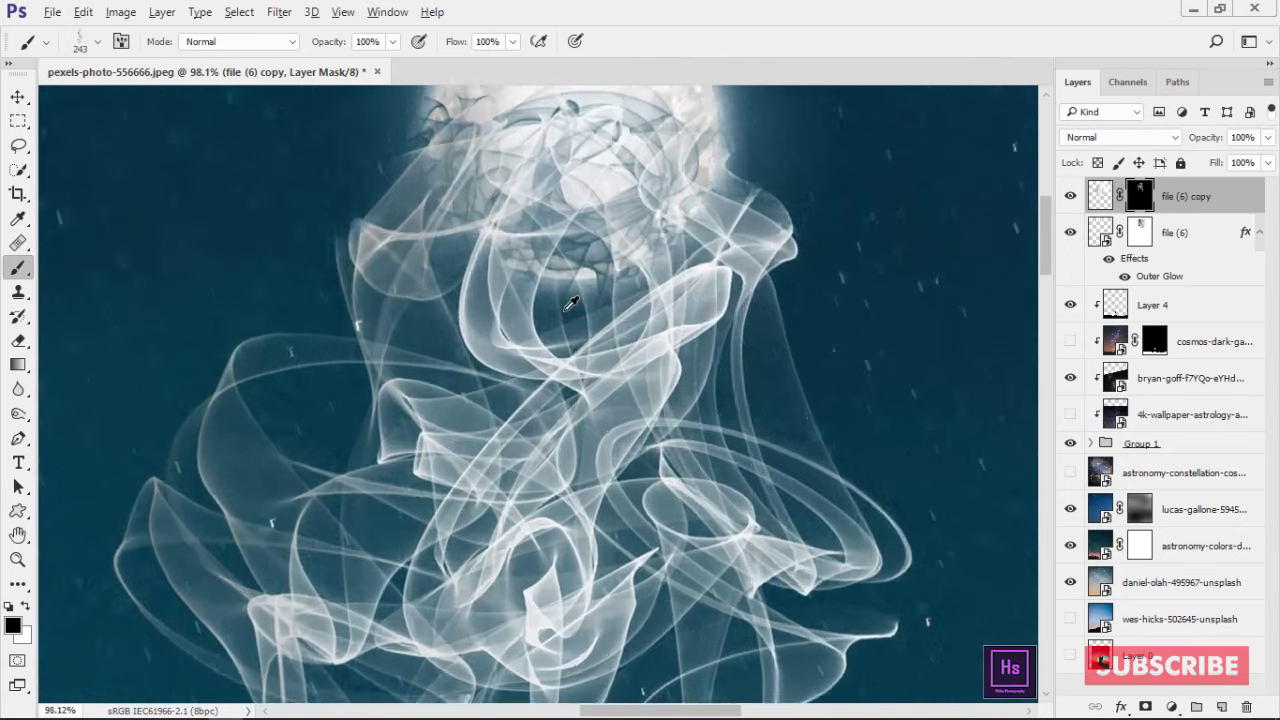
{"action": "scroll", "coordinate": [607, 345], "scroll_direction": "down", "scroll_amount": 4}
{"action": "scroll", "coordinate": [647, 505], "scroll_direction": "down", "scroll_amount": 2}
{"action": "scroll", "coordinate": [659, 501], "scroll_direction": "down", "scroll_amount": 2}
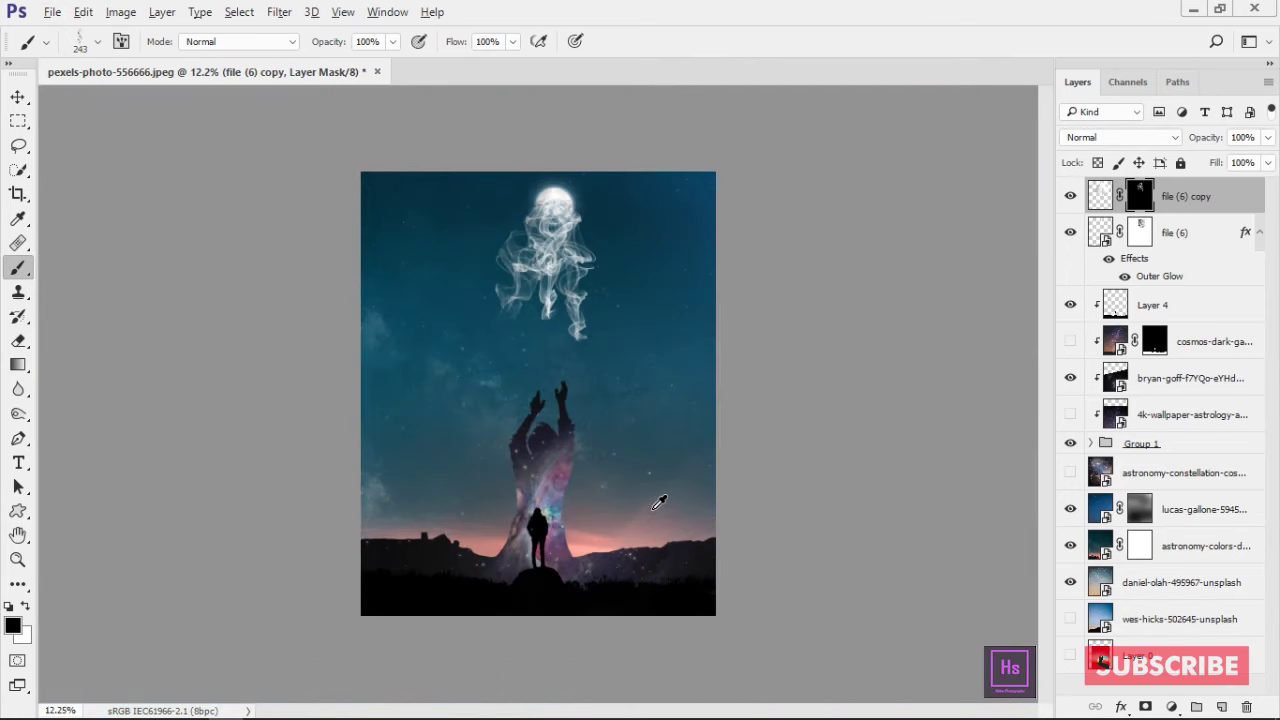
{"action": "scroll", "coordinate": [590, 300], "scroll_direction": "up", "scroll_amount": 2}
{"action": "scroll", "coordinate": [590, 300], "scroll_direction": "down", "scroll_amount": 1}
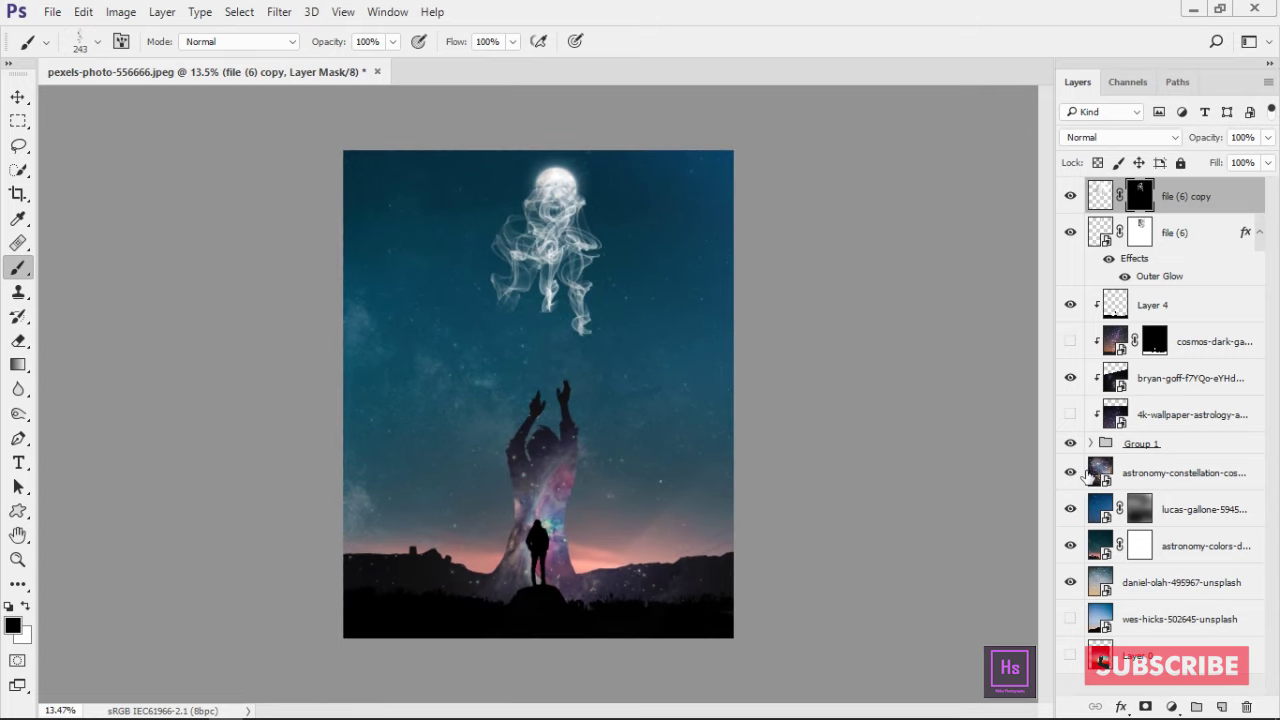
Step: Fade the astronomy-constellation-cosmos-2162 layer to 14% and enlarge the placed pexels-photo-744667 sky to 358%
{"action": "left_click", "coordinate": [1088, 474]}
{"action": "mouse_move", "coordinate": [1203, 142]}
{"action": "left_mouse_down"}
{"action": "mouse_move", "coordinate": [1166, 138]}
{"action": "mouse_move", "coordinate": [1186, 137]}
{"action": "left_mouse_up"}
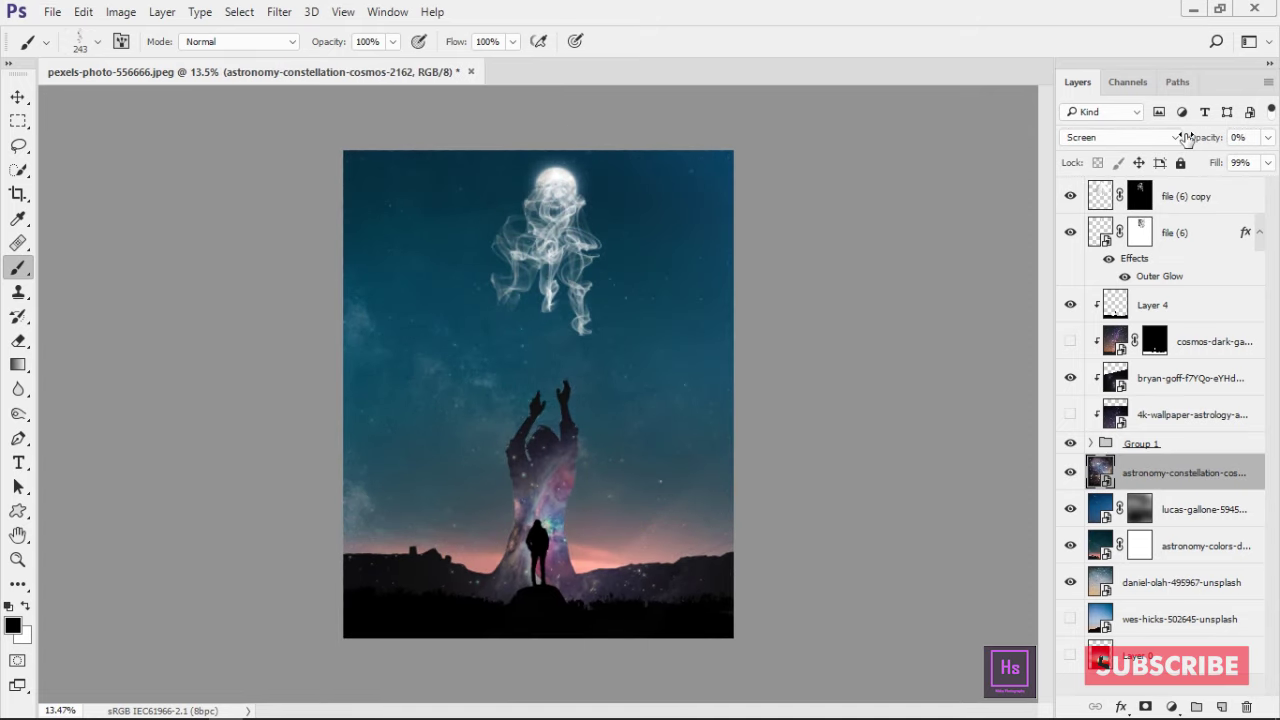
{"action": "scroll", "coordinate": [655, 287], "scroll_direction": "down", "scroll_amount": 1}
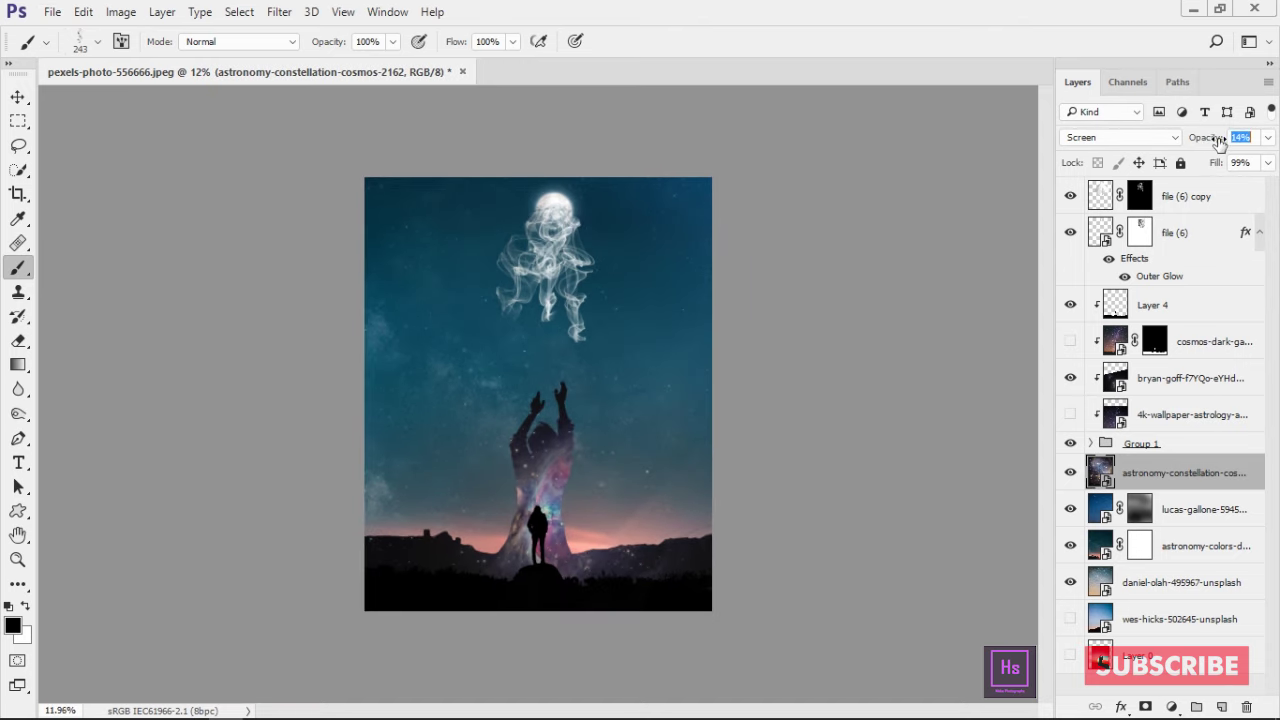
{"action": "mouse_move", "coordinate": [655, 538]}
{"action": "left_mouse_down"}
{"action": "mouse_move", "coordinate": [706, 268]}
{"action": "mouse_move", "coordinate": [760, 309]}
{"action": "mouse_move", "coordinate": [621, 393]}
{"action": "mouse_move", "coordinate": [539, 283]}
{"action": "left_mouse_up"}
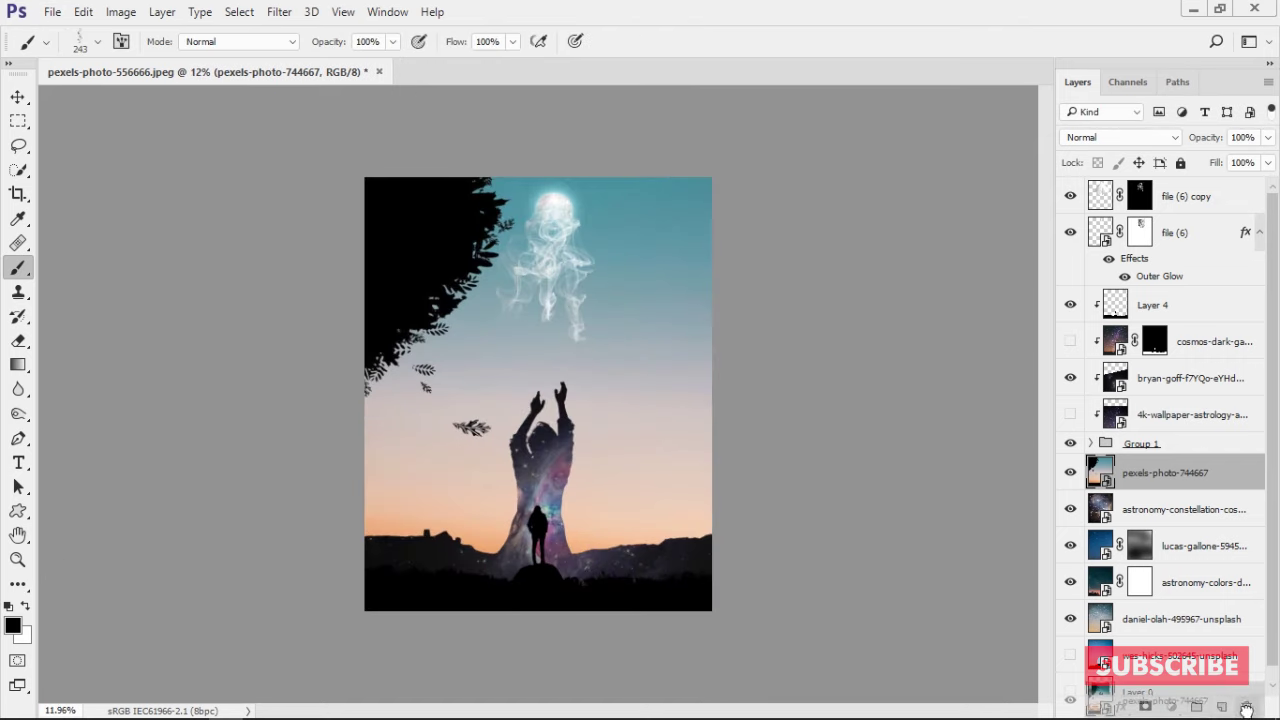
Step: Scale the pexels-photo-2494701 pink sky to about 211% to fill the canvas and commit it
{"action": "left_click_drag", "start_coordinate": [367, 594], "coordinate": [229, 700]}
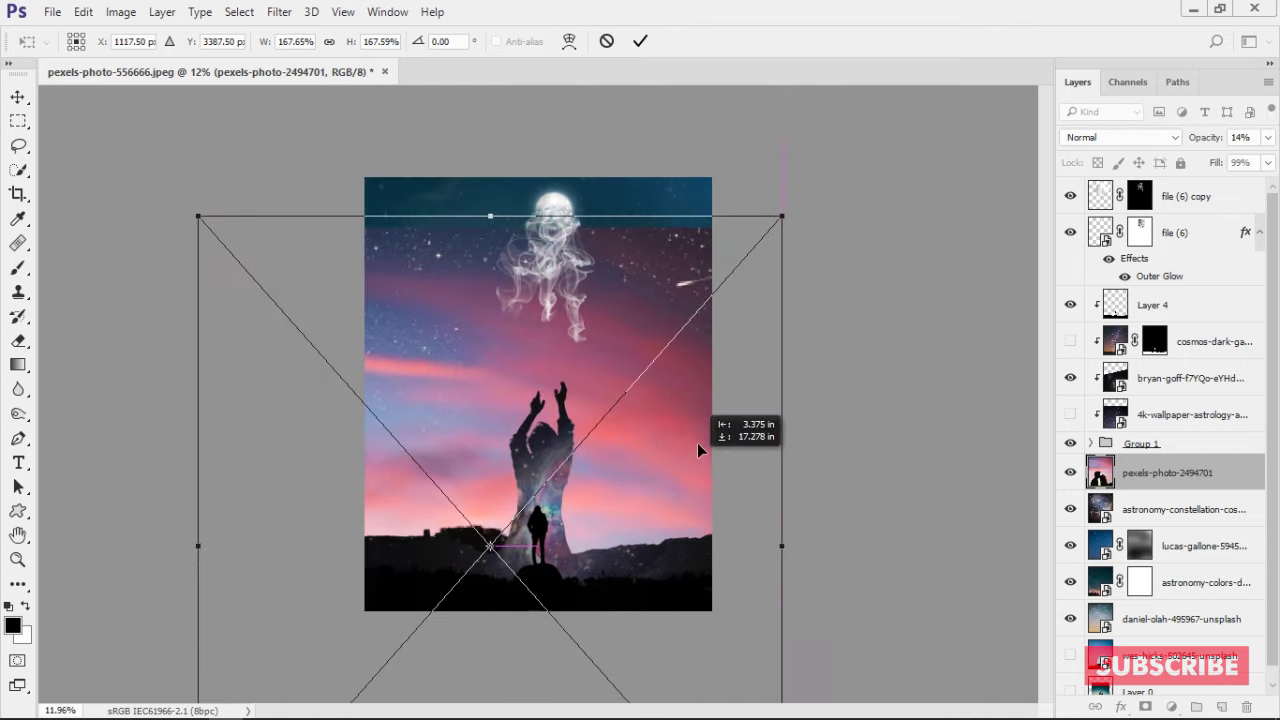
{"action": "left_click_drag", "start_coordinate": [711, 324], "coordinate": [638, 399]}
{"action": "scroll", "coordinate": [689, 286], "scroll_direction": "down", "scroll_amount": 1}
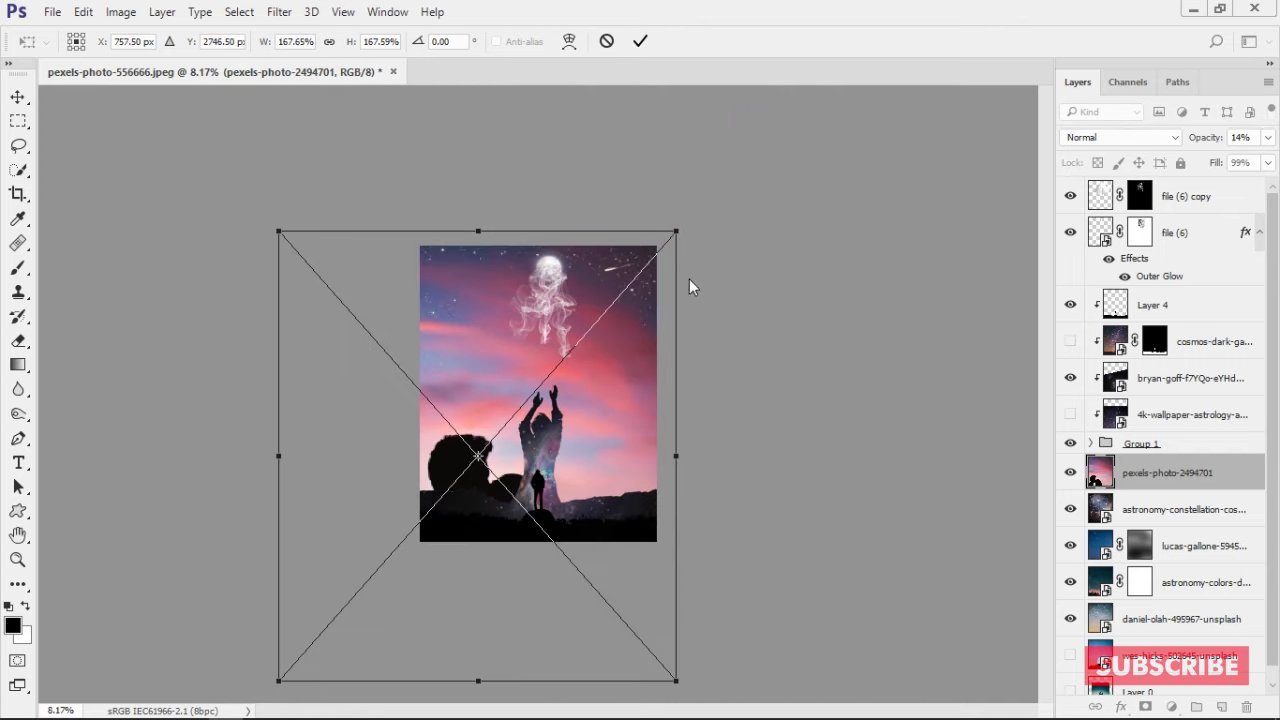
{"action": "left_click_drag", "start_coordinate": [686, 229], "coordinate": [709, 157]}
{"action": "mouse_move", "coordinate": [640, 330]}
{"action": "left_mouse_down"}
{"action": "mouse_move", "coordinate": [593, 415]}
{"action": "mouse_move", "coordinate": [546, 418]}
{"action": "left_mouse_up"}
{"action": "key", "text": "b"}
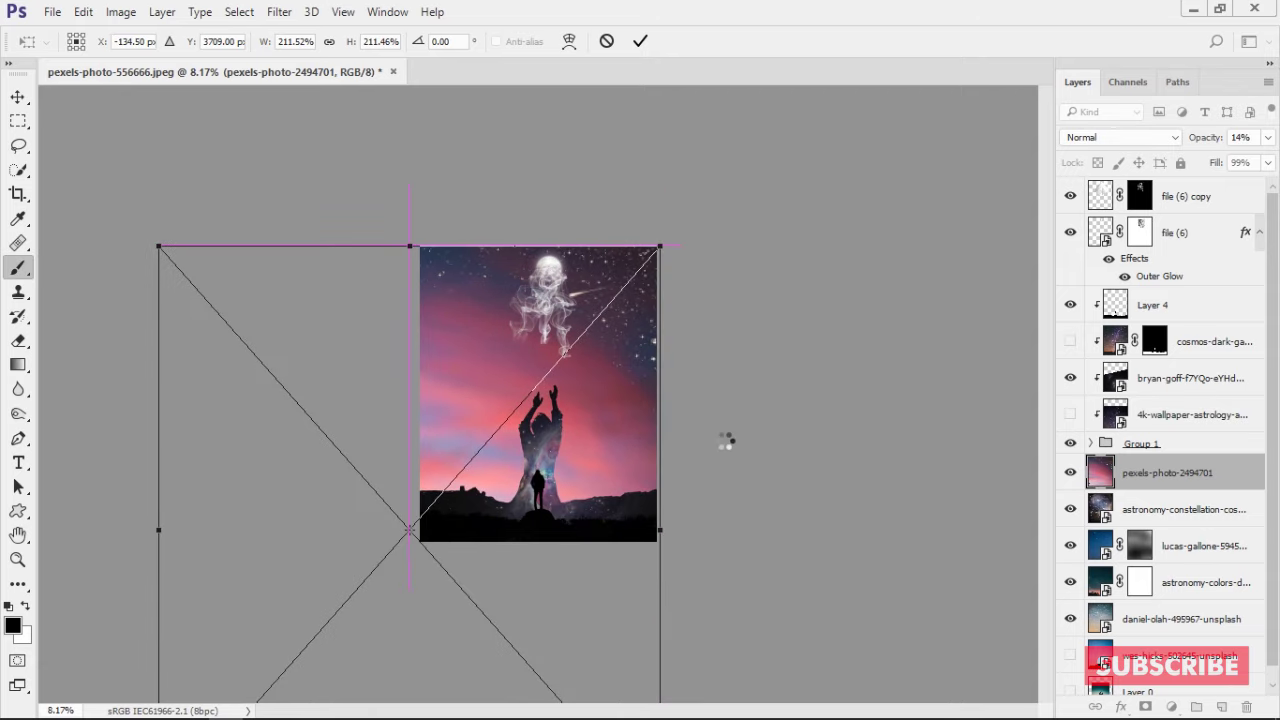
Step: Set the pink sky layer's blend mode to Screen
{"action": "left_click", "coordinate": [1100, 137]}
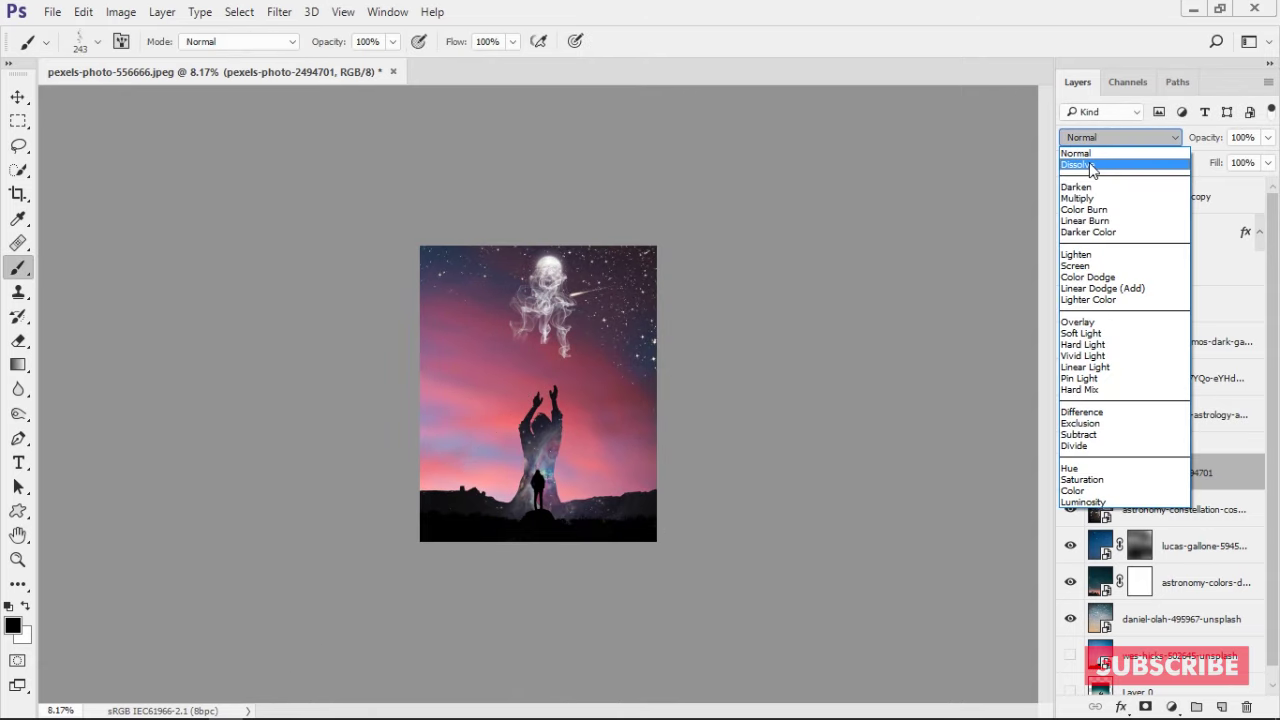
{"action": "left_click", "coordinate": [1090, 163]}
{"action": "key", "text": "Down"}
{"action": "key", "text": "Down"}
{"action": "key", "text": "Down"}
{"action": "key", "text": "Down"}
{"action": "key", "text": "Down"}
{"action": "key", "text": "Down"}
{"action": "key", "text": "Down"}
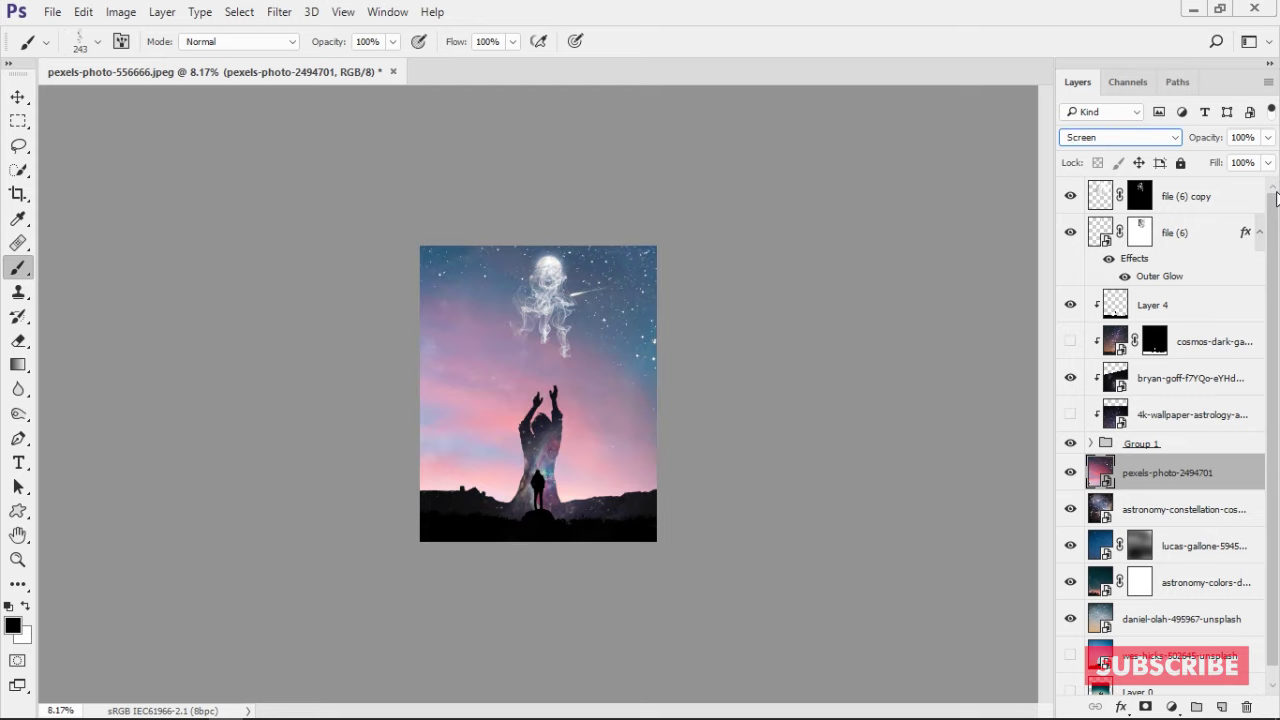
{"action": "key", "text": "Down"}
{"action": "key", "text": "Down"}
{"action": "key", "text": "Up"}
{"action": "key", "text": "Up"}
{"action": "left_click_drag", "start_coordinate": [1276, 198], "coordinate": [1275, 225]}
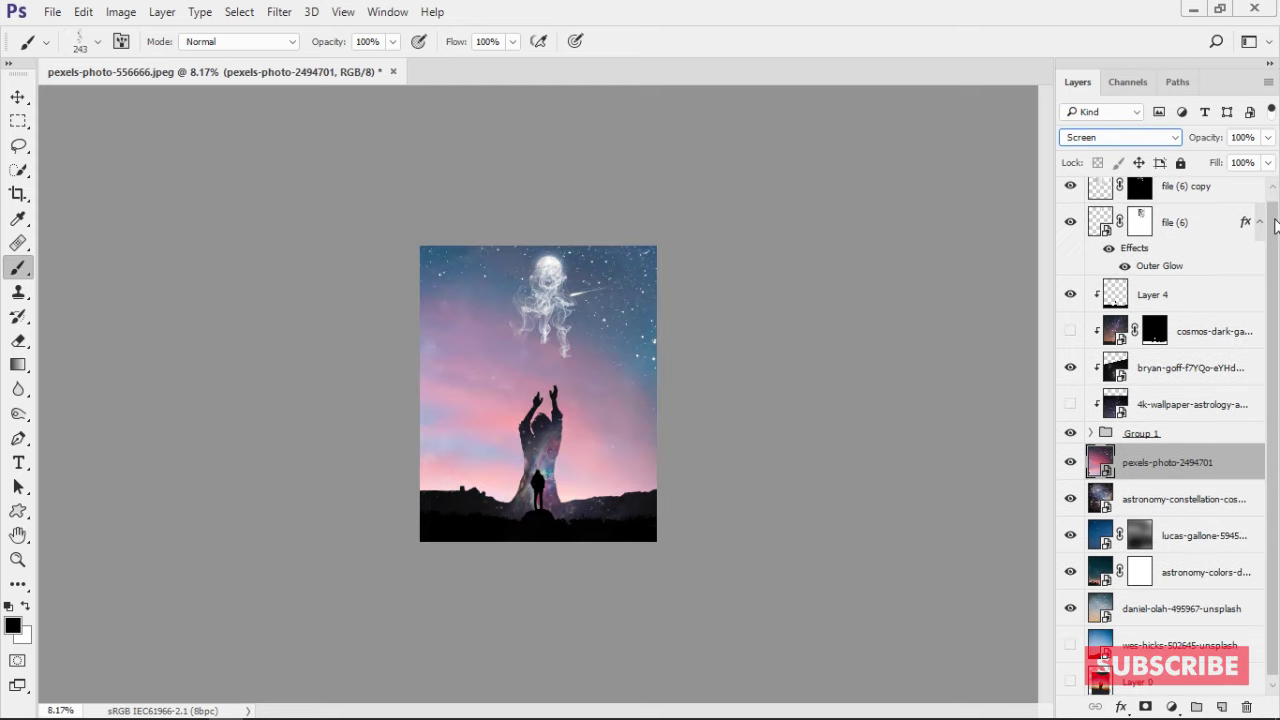
{"action": "key", "text": "Return"}
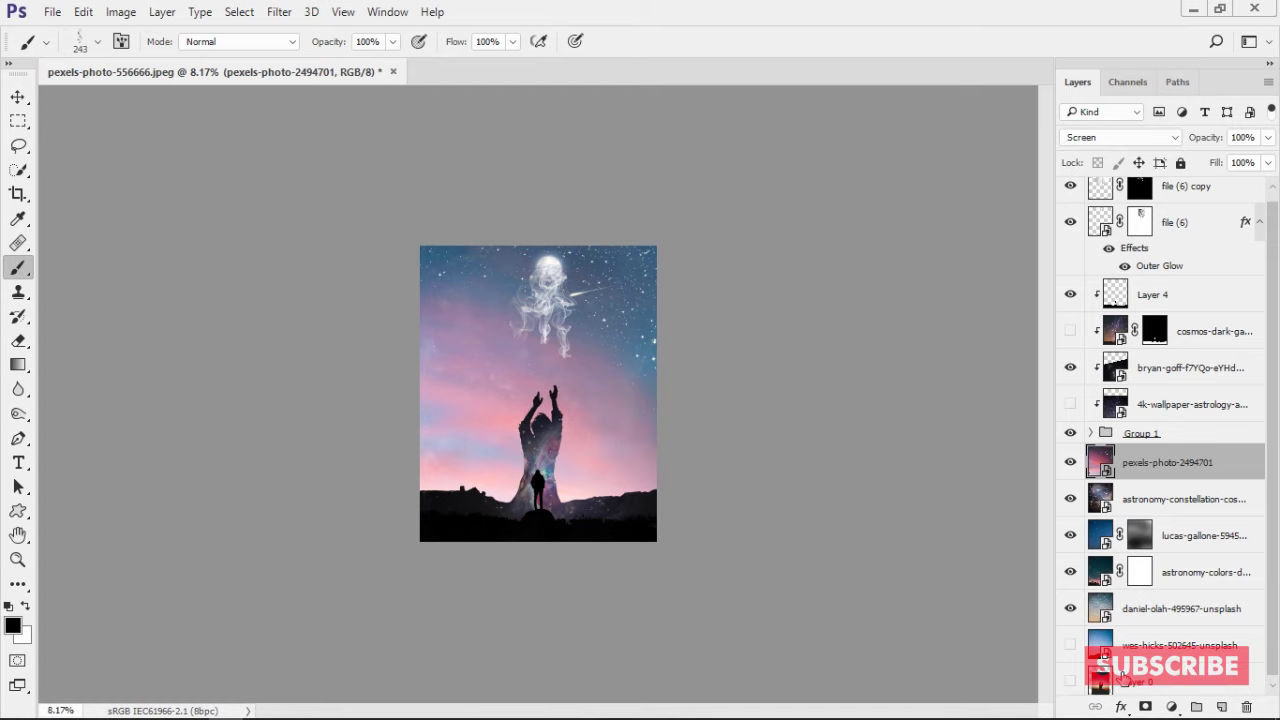
Step: Add a white layer mask to the pink sky layer
{"action": "left_click", "coordinate": [1145, 707]}
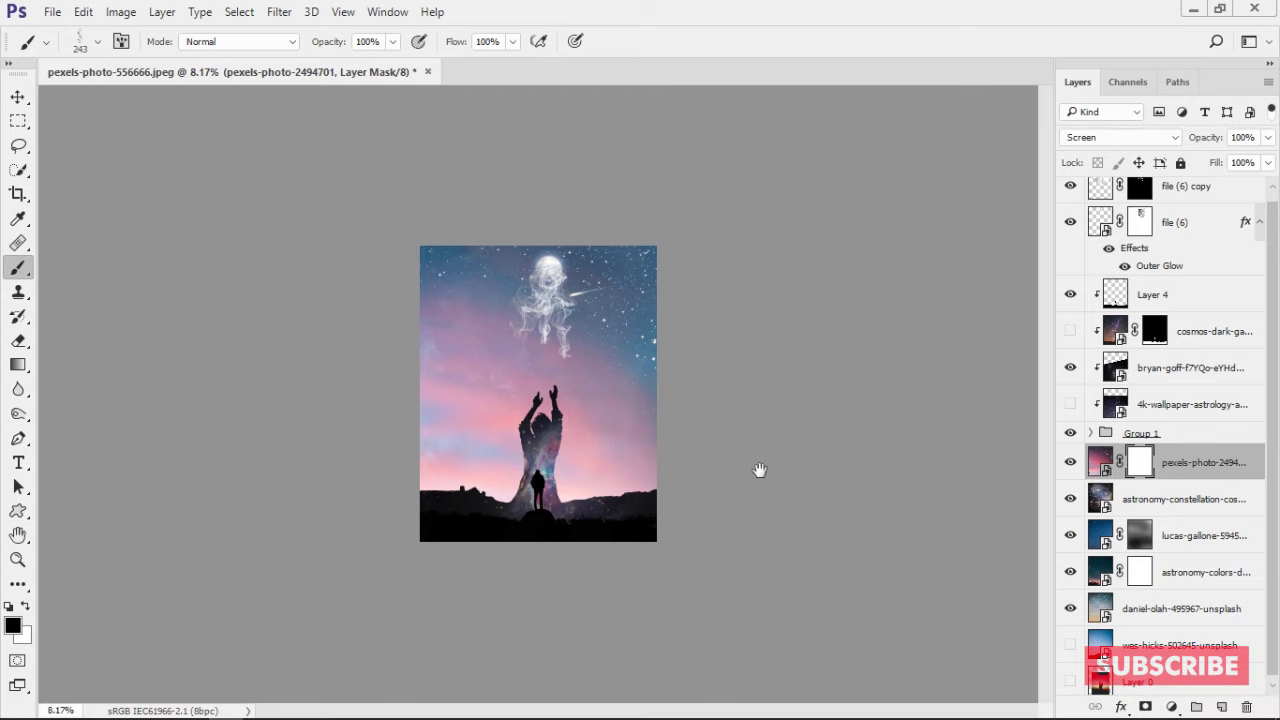
{"action": "scroll", "coordinate": [540, 410], "scroll_direction": "up", "scroll_amount": 2}
{"action": "scroll", "coordinate": [540, 408], "scroll_direction": "up", "scroll_amount": 1}
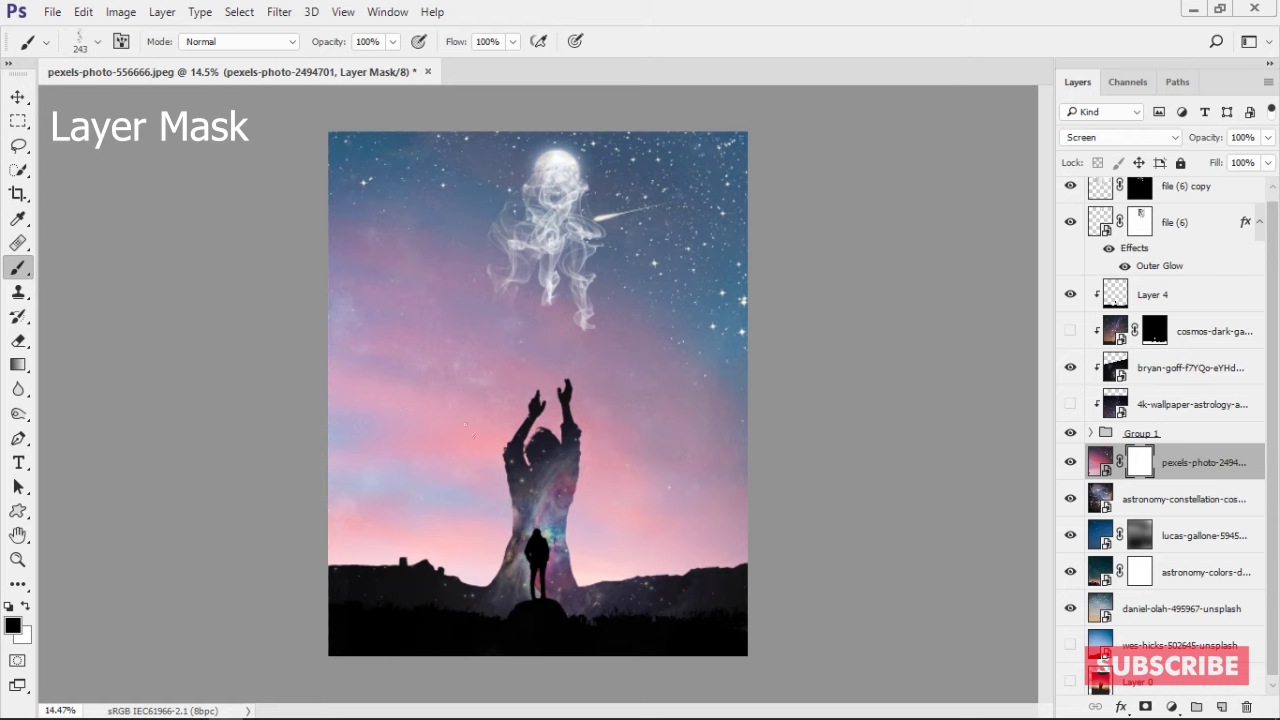
Step: Choose a soft round brush with lowered flow and a much larger size
{"action": "right_click", "coordinate": [510, 385]}
{"action": "scroll", "coordinate": [850, 642], "scroll_direction": "down", "scroll_amount": 5}
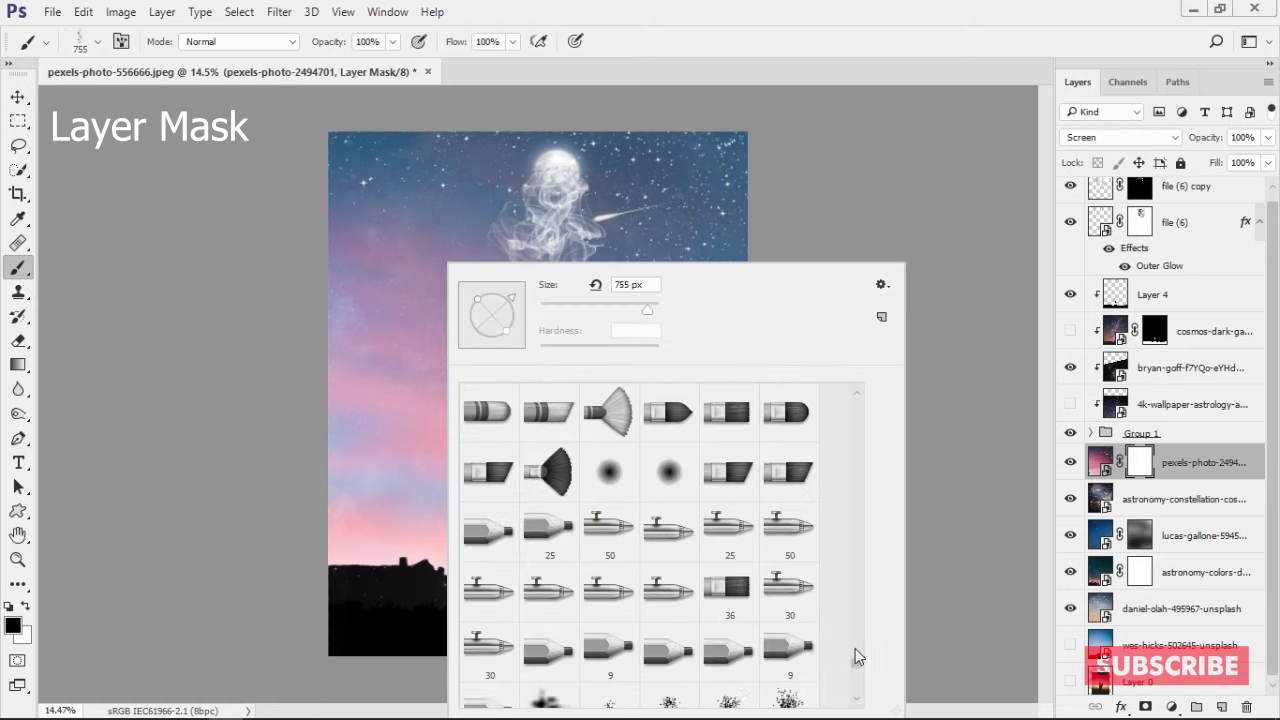
{"action": "scroll", "coordinate": [856, 556], "scroll_direction": "up", "scroll_amount": 3}
{"action": "scroll", "coordinate": [854, 490], "scroll_direction": "up", "scroll_amount": 3}
{"action": "scroll", "coordinate": [855, 430], "scroll_direction": "up", "scroll_amount": 1}
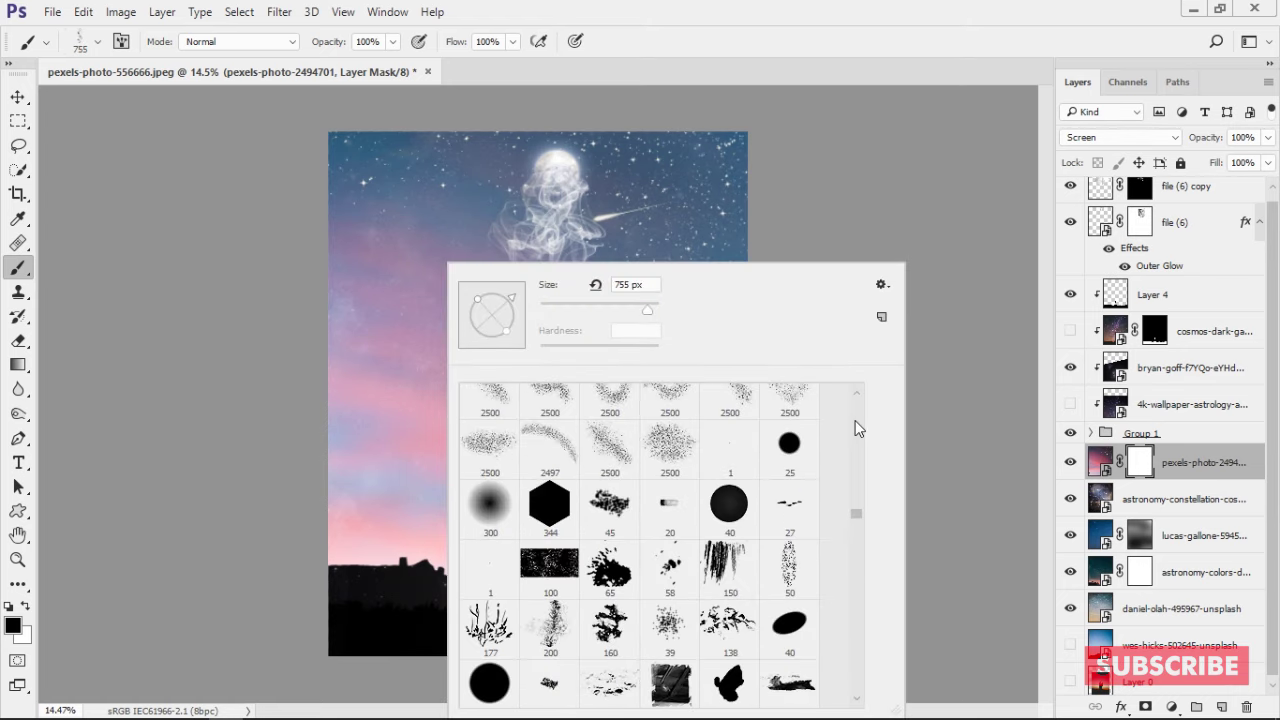
{"action": "scroll", "coordinate": [853, 425], "scroll_direction": "up", "scroll_amount": 3}
{"action": "scroll", "coordinate": [854, 435], "scroll_direction": "up", "scroll_amount": 1}
{"action": "scroll", "coordinate": [854, 440], "scroll_direction": "up", "scroll_amount": 1}
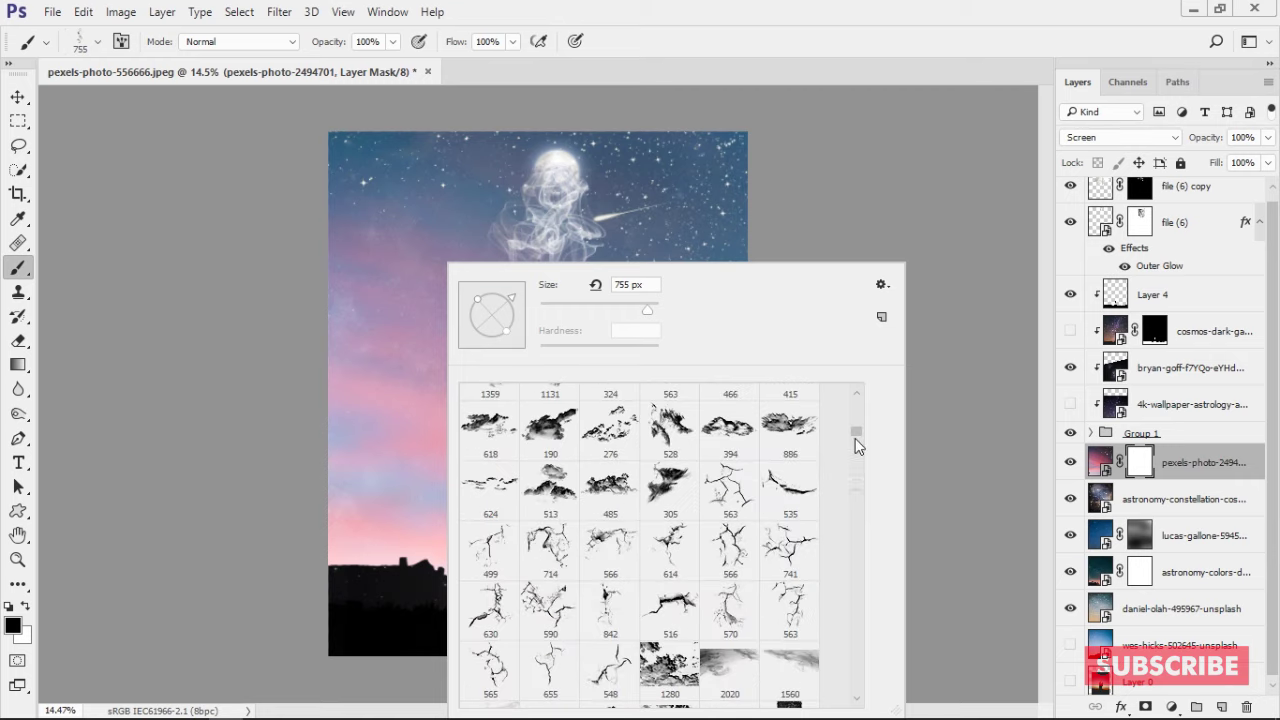
{"action": "scroll", "coordinate": [856, 415], "scroll_direction": "up", "scroll_amount": 1}
{"action": "scroll", "coordinate": [857, 395], "scroll_direction": "up", "scroll_amount": 3}
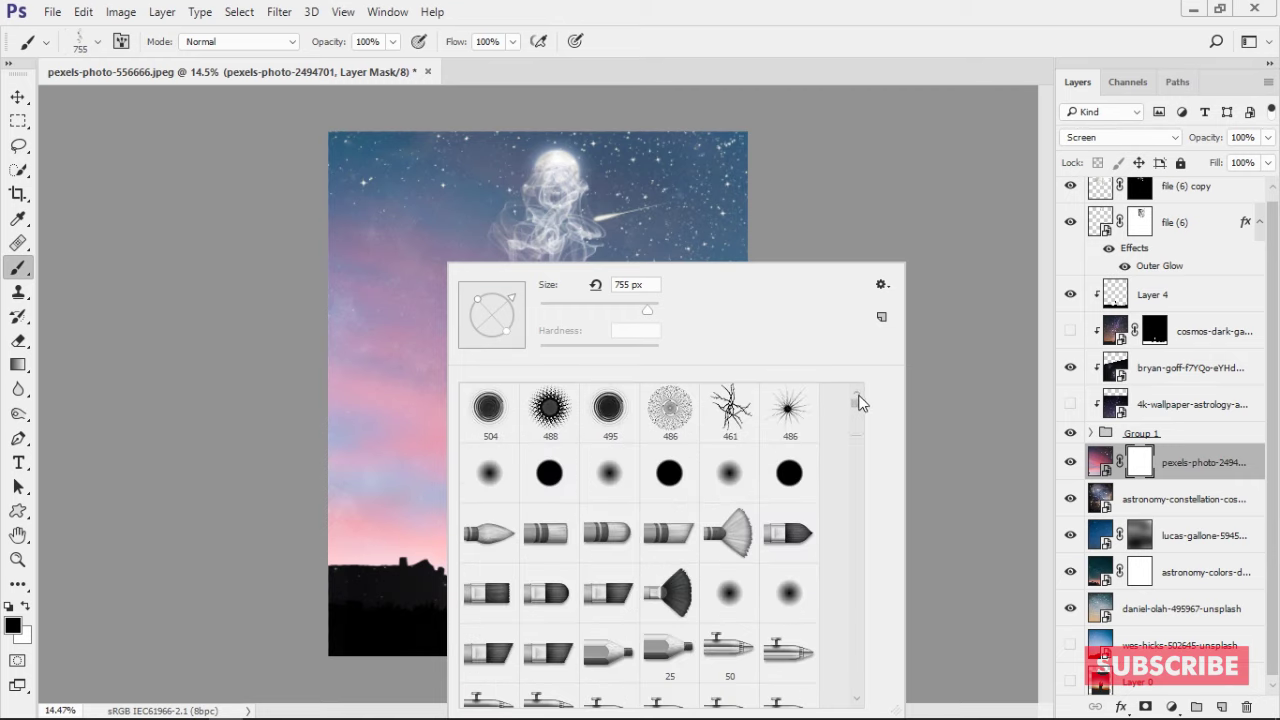
{"action": "double_click", "coordinate": [490, 476]}
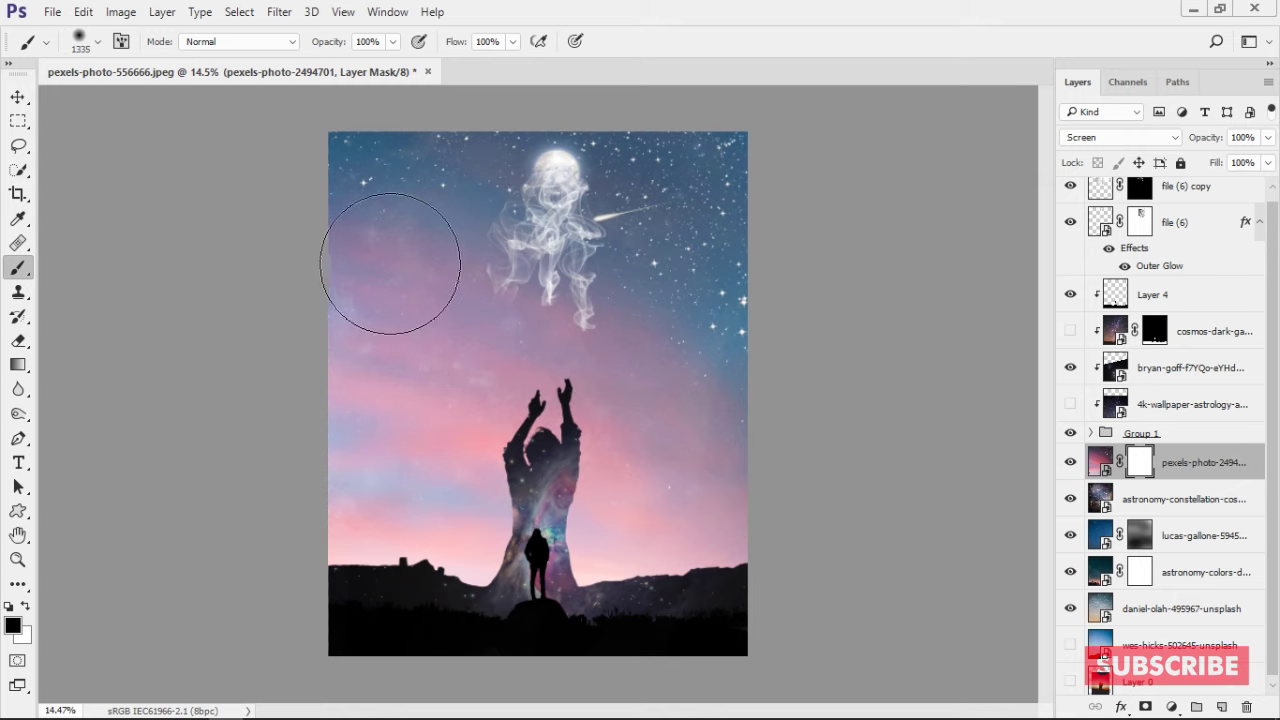
{"action": "left_click_drag", "start_coordinate": [450, 40], "coordinate": [383, 40]}
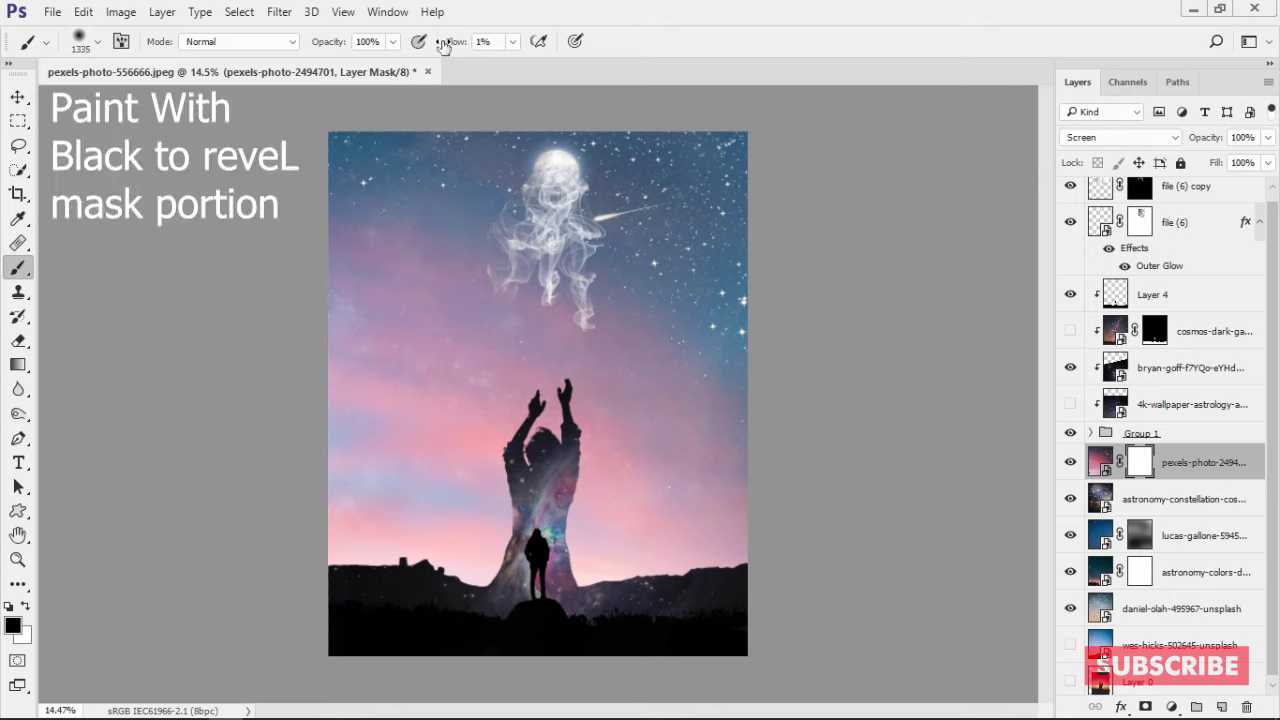
{"action": "left_click_drag", "start_coordinate": [324, 244], "coordinate": [415, 250]}
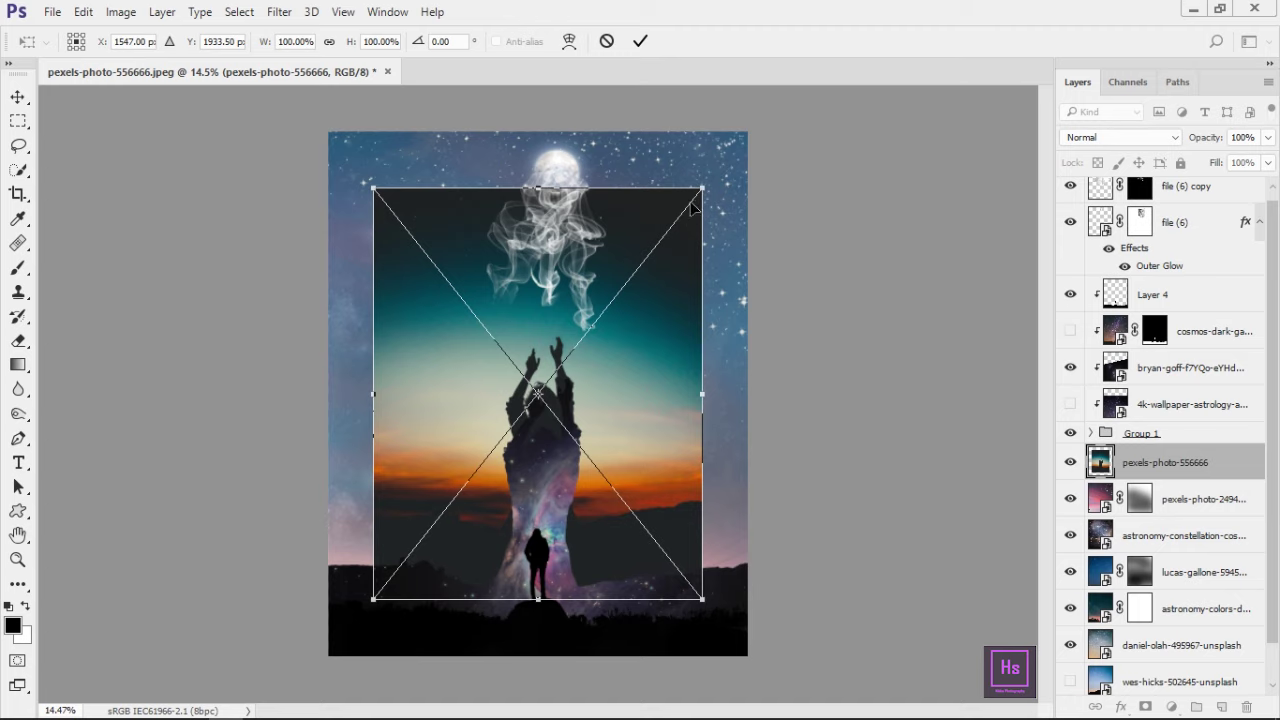
Step: Scale the pexels-photo-556666 teal photo to about 306% over the canvas and commit it
{"action": "left_click_drag", "start_coordinate": [703, 188], "coordinate": [820, 86]}
{"action": "left_click_drag", "start_coordinate": [689, 272], "coordinate": [640, 325]}
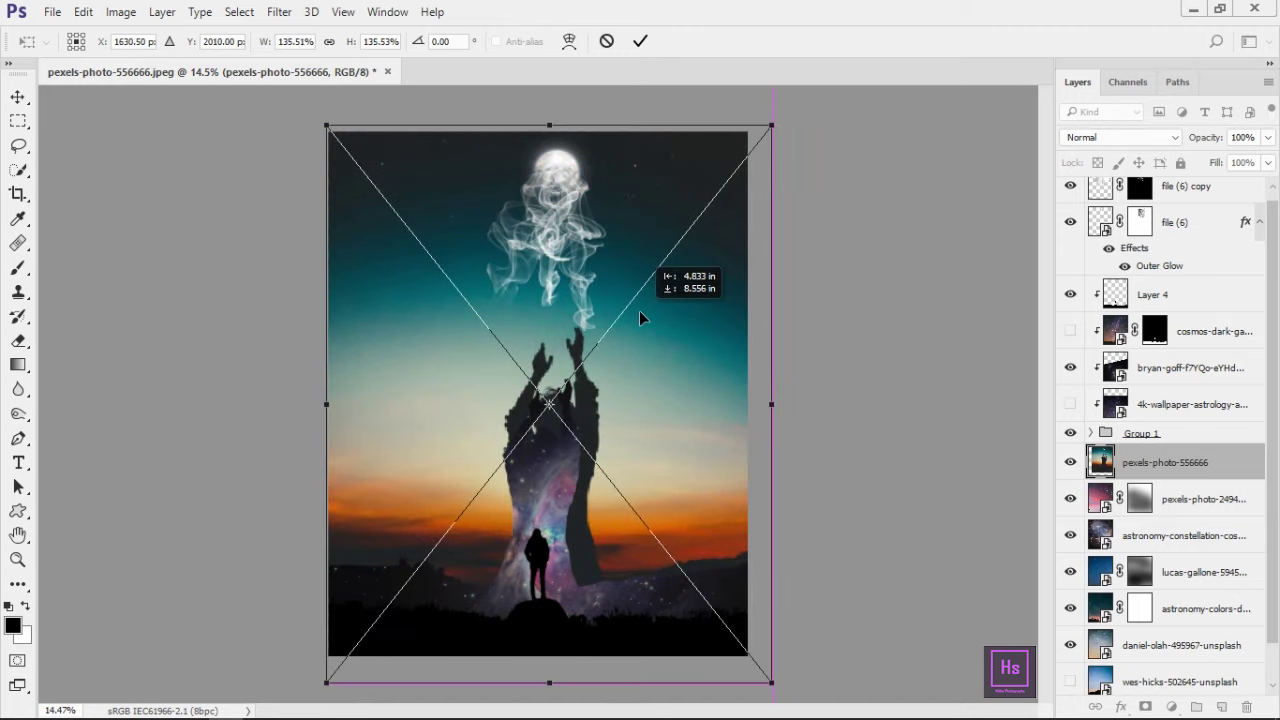
{"action": "scroll", "coordinate": [640, 325], "scroll_direction": "down", "scroll_amount": 3}
{"action": "left_click_drag", "start_coordinate": [682, 577], "coordinate": [851, 700]}
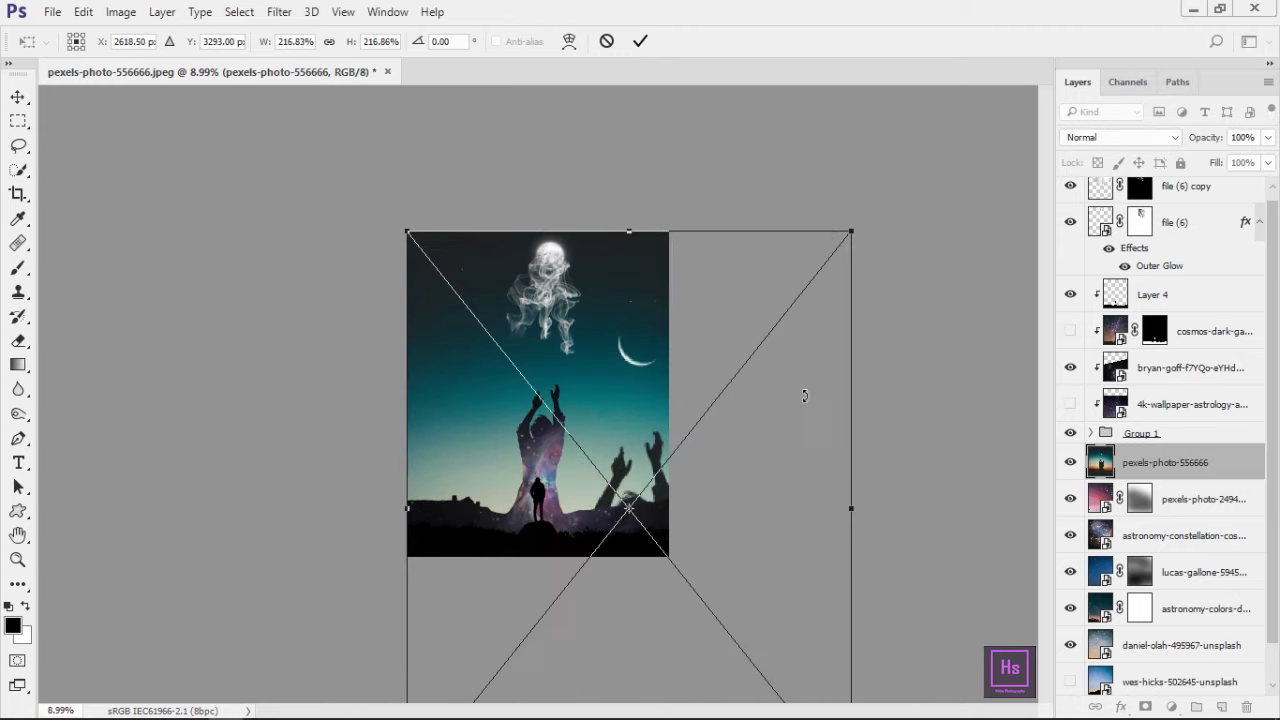
{"action": "left_click_drag", "start_coordinate": [763, 393], "coordinate": [657, 393]}
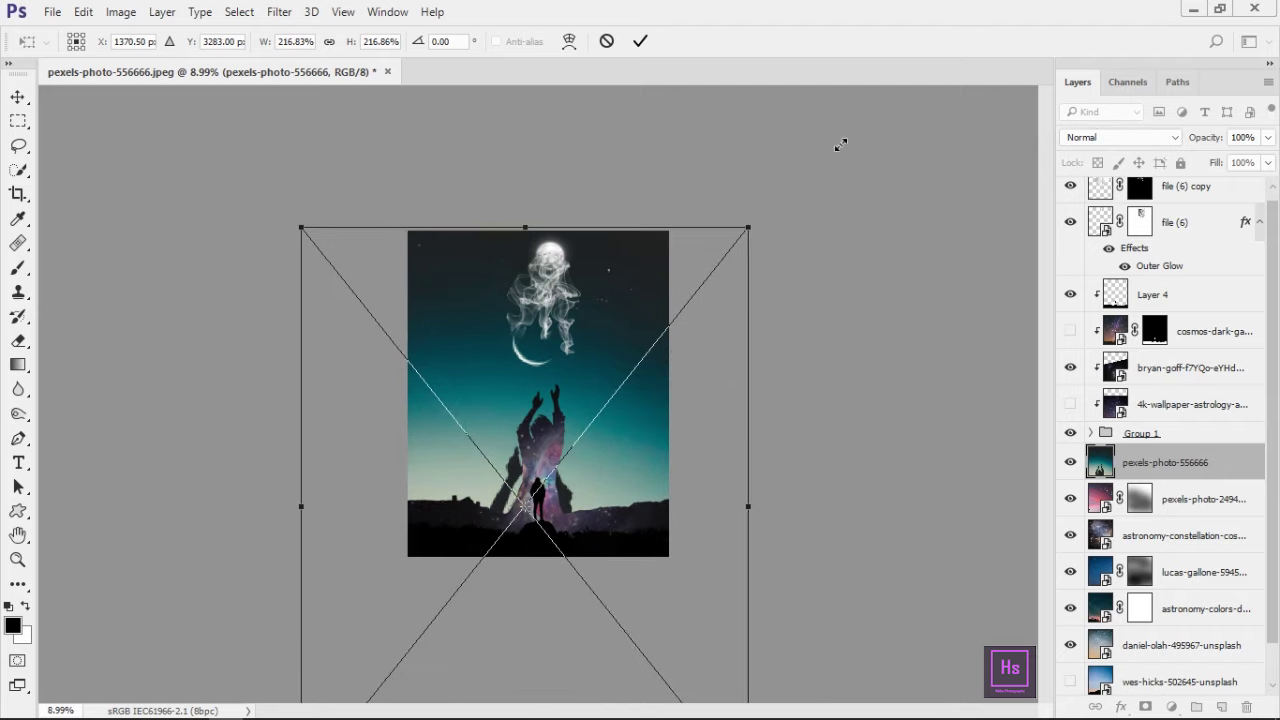
{"action": "left_click_drag", "start_coordinate": [745, 230], "coordinate": [803, 166]}
{"action": "left_click_drag", "start_coordinate": [677, 309], "coordinate": [680, 435]}
{"action": "left_click_drag", "start_coordinate": [815, 241], "coordinate": [886, 150]}
{"action": "mouse_move", "coordinate": [731, 257]}
{"action": "left_mouse_down"}
{"action": "mouse_move", "coordinate": [694, 375]}
{"action": "mouse_move", "coordinate": [710, 274]}
{"action": "mouse_move", "coordinate": [693, 226]}
{"action": "mouse_move", "coordinate": [684, 335]}
{"action": "mouse_move", "coordinate": [686, 320]}
{"action": "left_mouse_up"}
{"action": "key", "text": "b"}
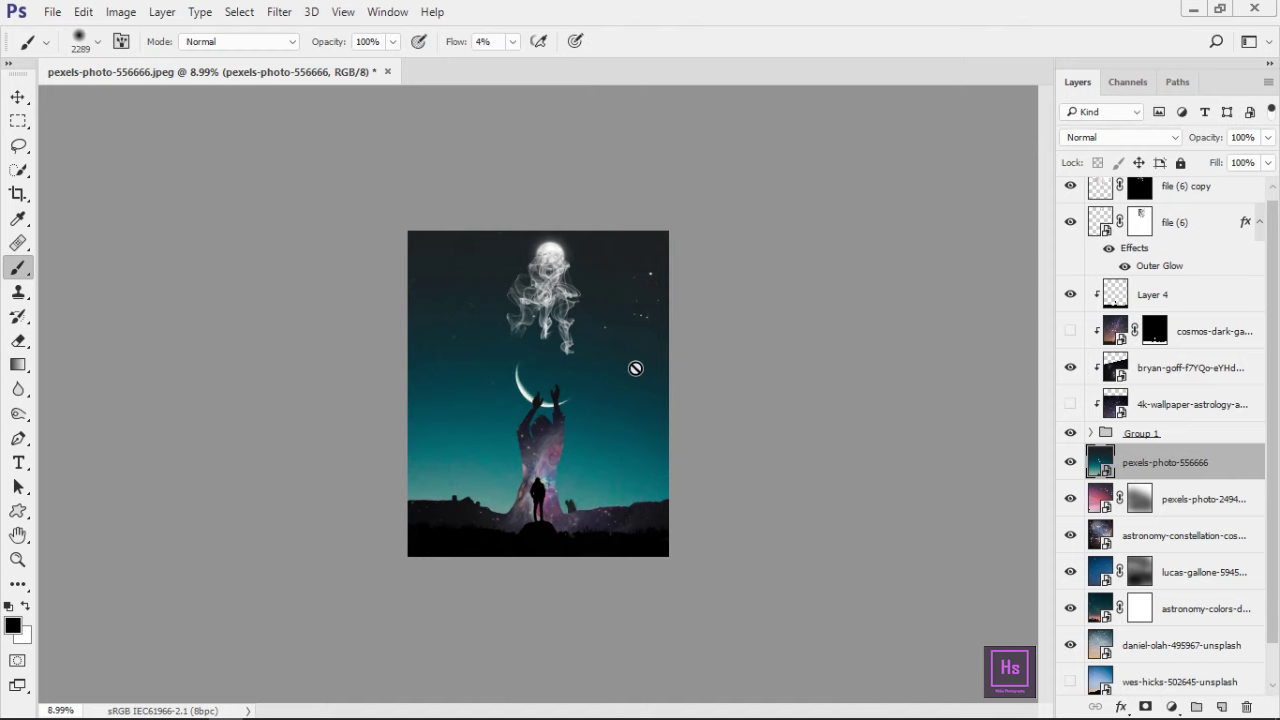
Step: Nudge the teal photo into final position, fit the view, and hide its layer
{"action": "key", "text": "v"}
{"action": "left_click_drag", "start_coordinate": [635, 368], "coordinate": [631, 330]}
{"action": "key", "text": "ctrl+0"}
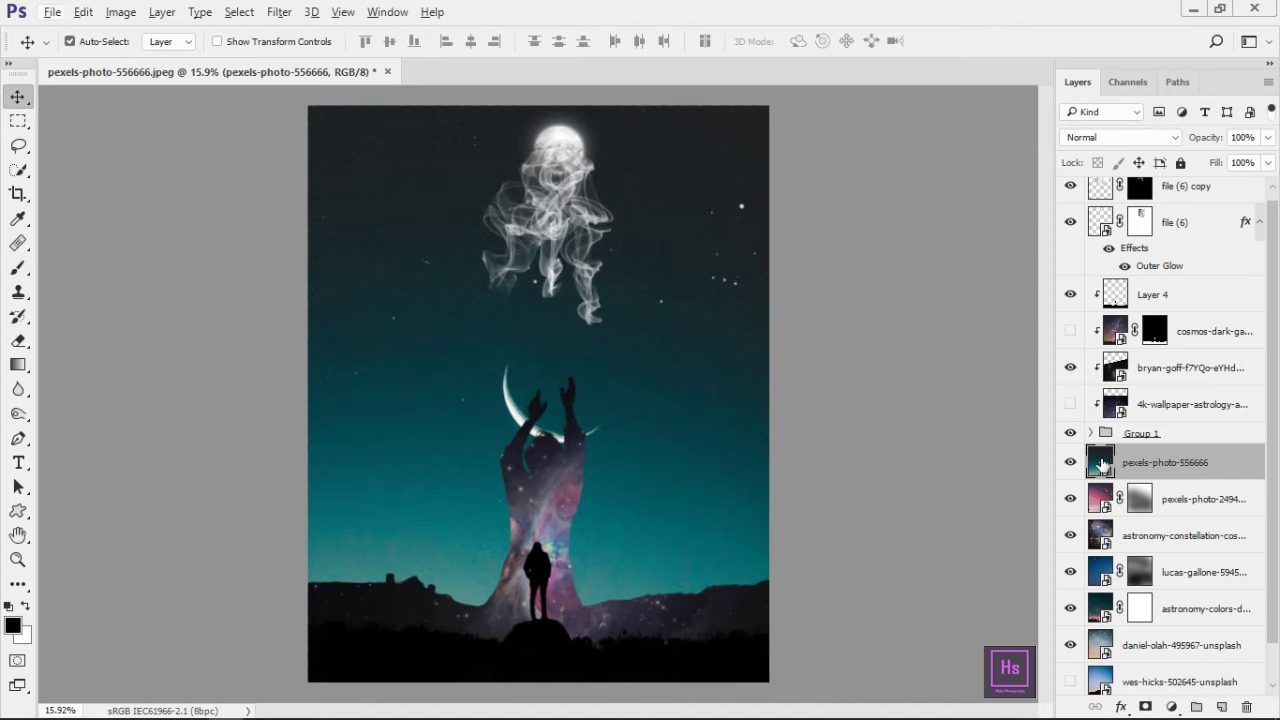
{"action": "scroll", "coordinate": [606, 406], "scroll_direction": "up", "scroll_amount": 5}
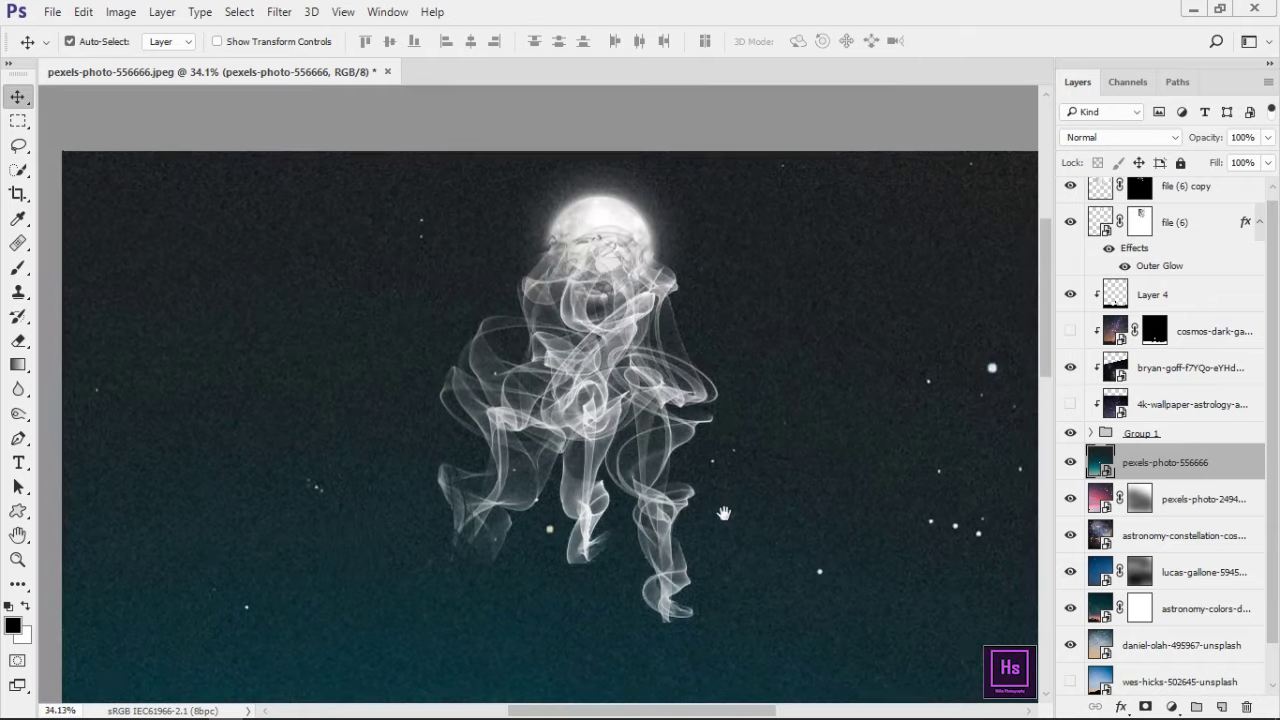
{"action": "scroll", "coordinate": [718, 530], "scroll_direction": "down", "scroll_amount": 3}
{"action": "scroll", "coordinate": [651, 509], "scroll_direction": "down", "scroll_amount": 2}
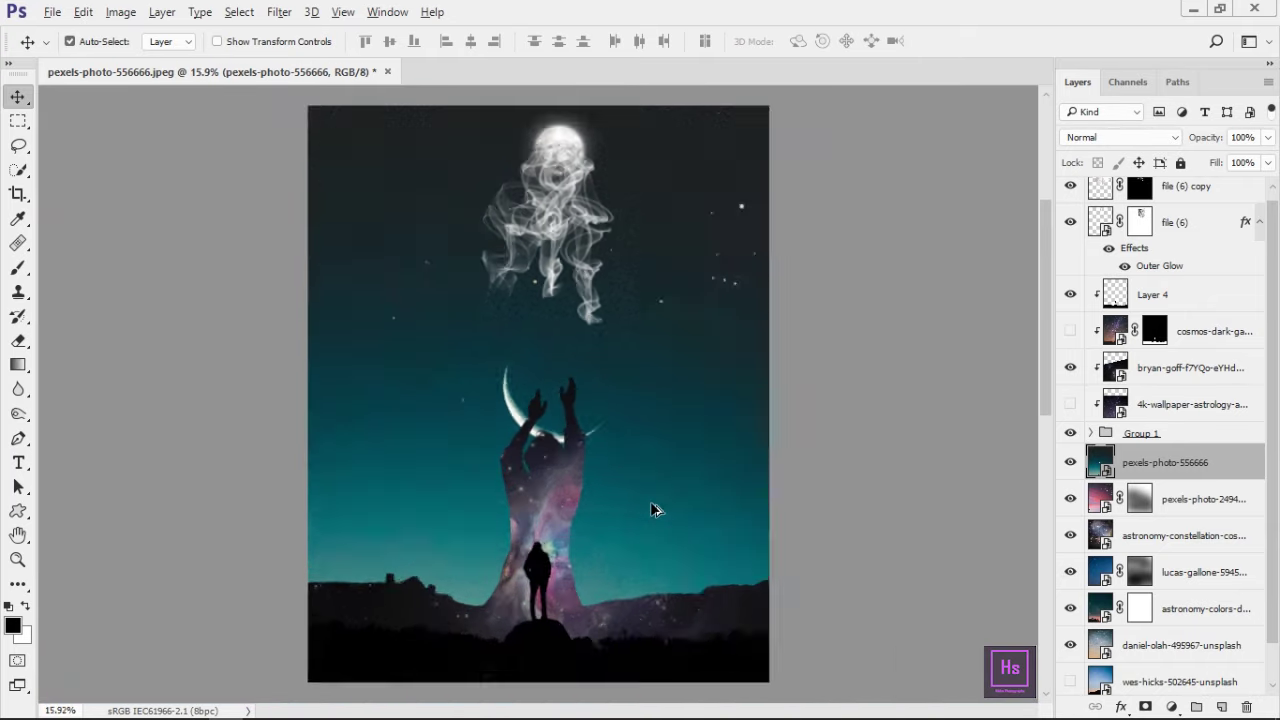
{"action": "left_click", "coordinate": [1070, 462]}
Step: Scale and position the jordan-steranka-616004-unsplash sunset photo at about 129% to cover the canvas
{"action": "scroll", "coordinate": [609, 432], "scroll_direction": "down", "scroll_amount": 2}
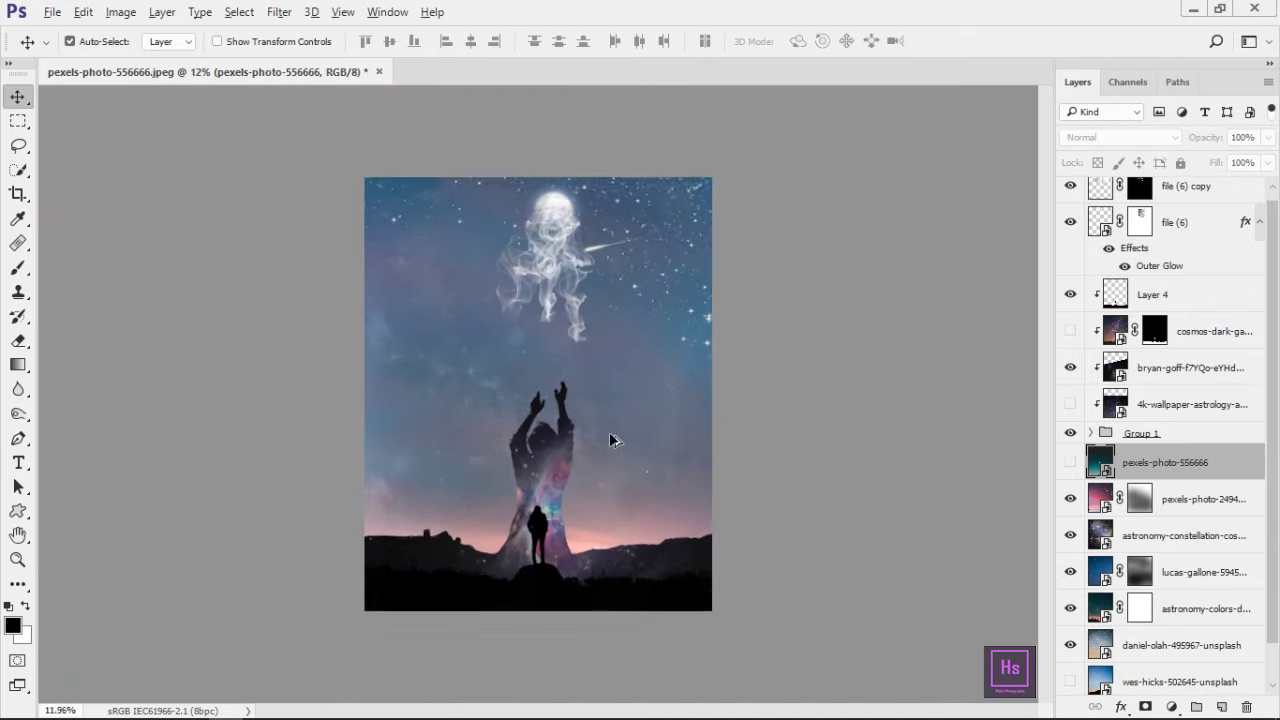
{"action": "scroll", "coordinate": [609, 432], "scroll_direction": "down", "scroll_amount": 1}
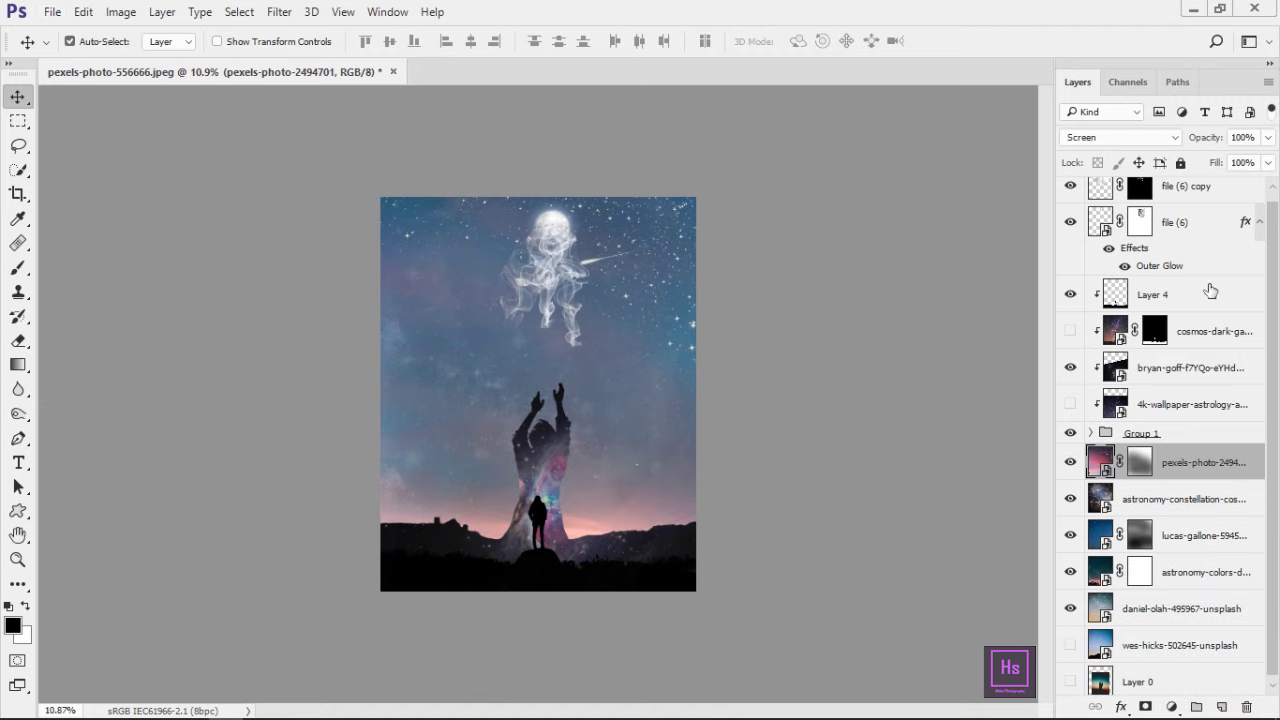
{"action": "left_click_drag", "start_coordinate": [668, 590], "coordinate": [684, 596]}
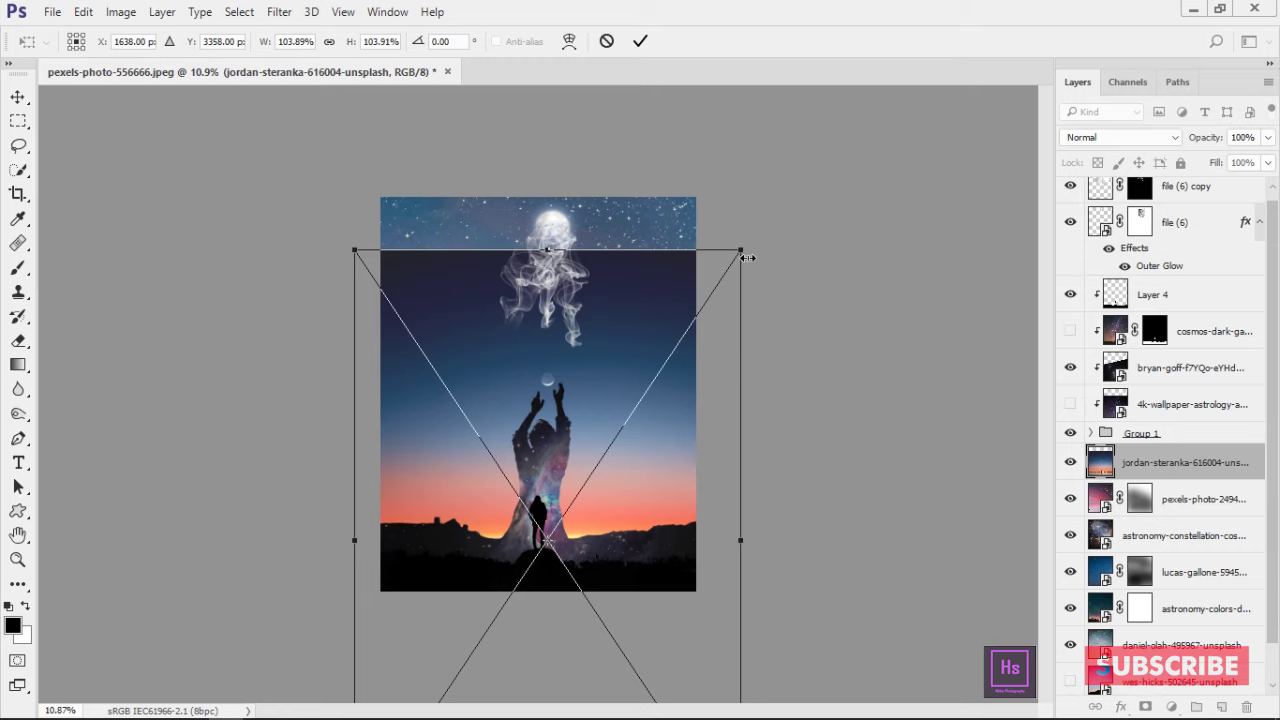
{"action": "left_click_drag", "start_coordinate": [742, 244], "coordinate": [823, 132]}
{"action": "mouse_move", "coordinate": [753, 276]}
{"action": "left_mouse_down"}
{"action": "mouse_move", "coordinate": [702, 368]}
{"action": "mouse_move", "coordinate": [733, 306]}
{"action": "mouse_move", "coordinate": [726, 332]}
{"action": "left_mouse_up"}
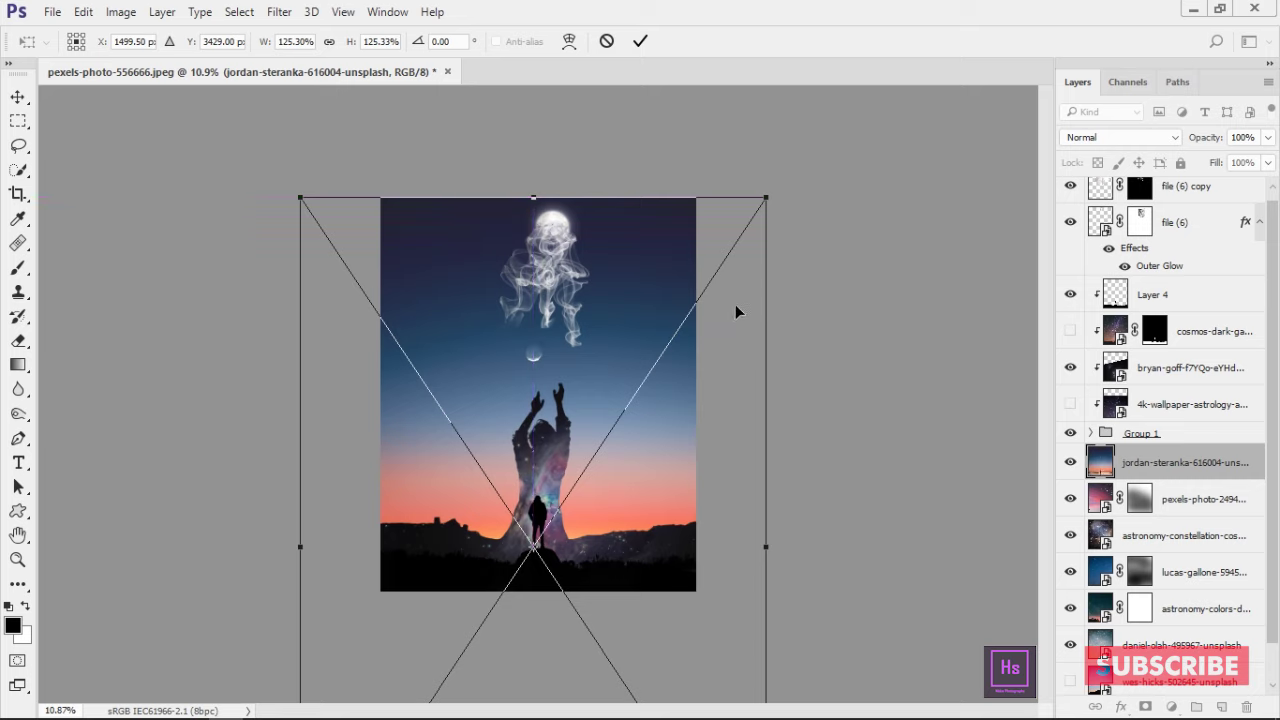
{"action": "left_click_drag", "start_coordinate": [766, 198], "coordinate": [789, 178]}
{"action": "left_click_drag", "start_coordinate": [716, 272], "coordinate": [718, 278]}
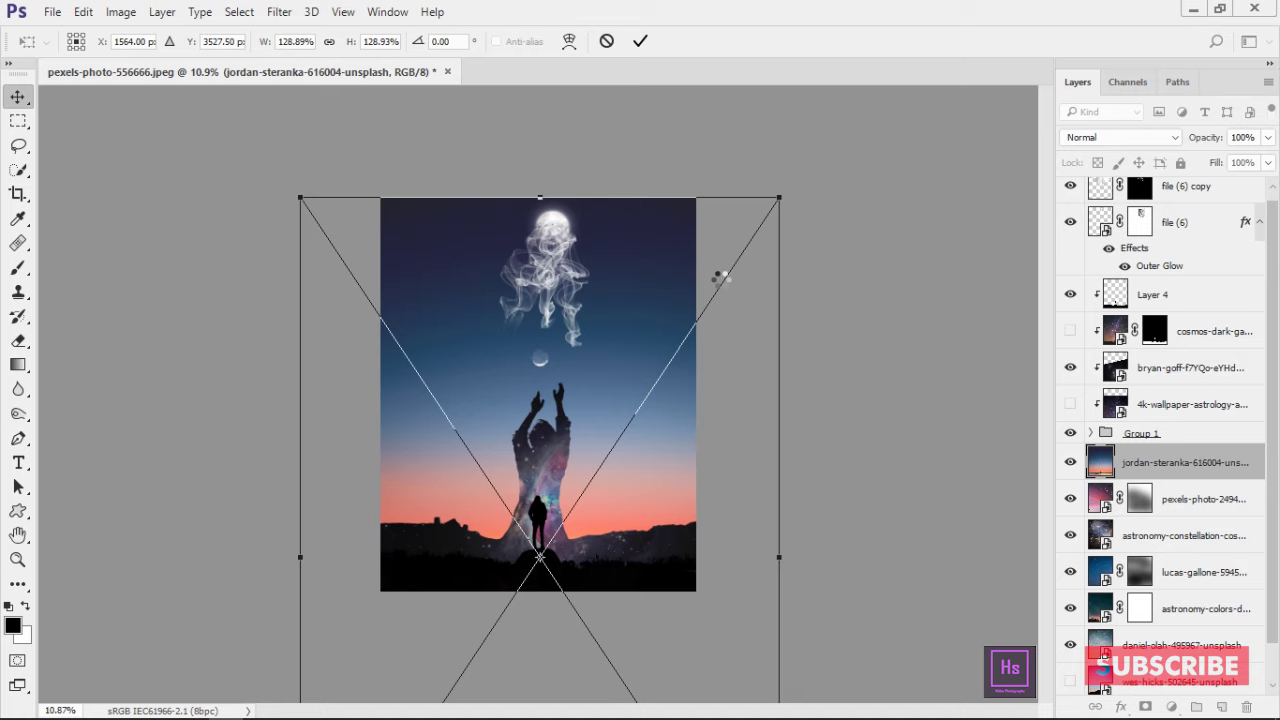
Step: Commit the sky photo's size and lasso-select the small crescent moon
{"action": "key", "text": "Return"}
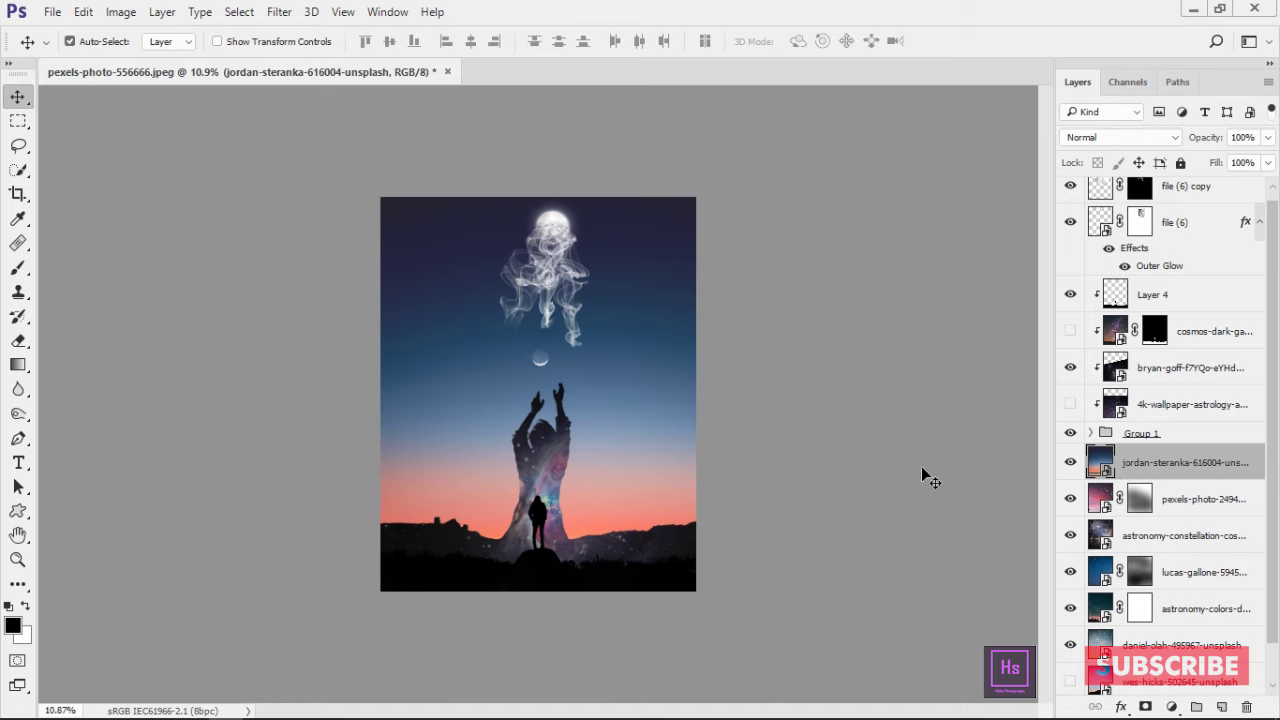
{"action": "scroll", "coordinate": [640, 400], "scroll_direction": "up", "scroll_amount": 5}
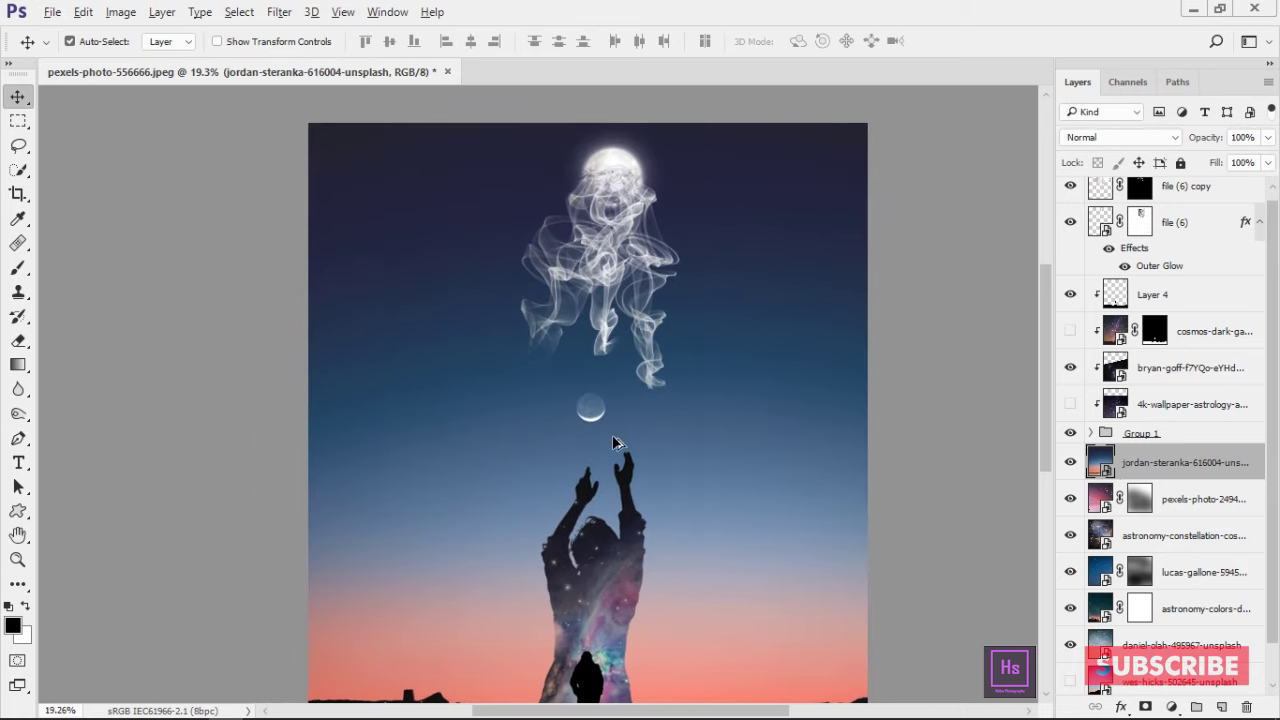
{"action": "scroll", "coordinate": [612, 430], "scroll_direction": "up", "scroll_amount": 3}
{"action": "scroll", "coordinate": [640, 426], "scroll_direction": "up", "scroll_amount": 2}
{"action": "left_click_drag", "start_coordinate": [681, 422], "coordinate": [732, 472]}
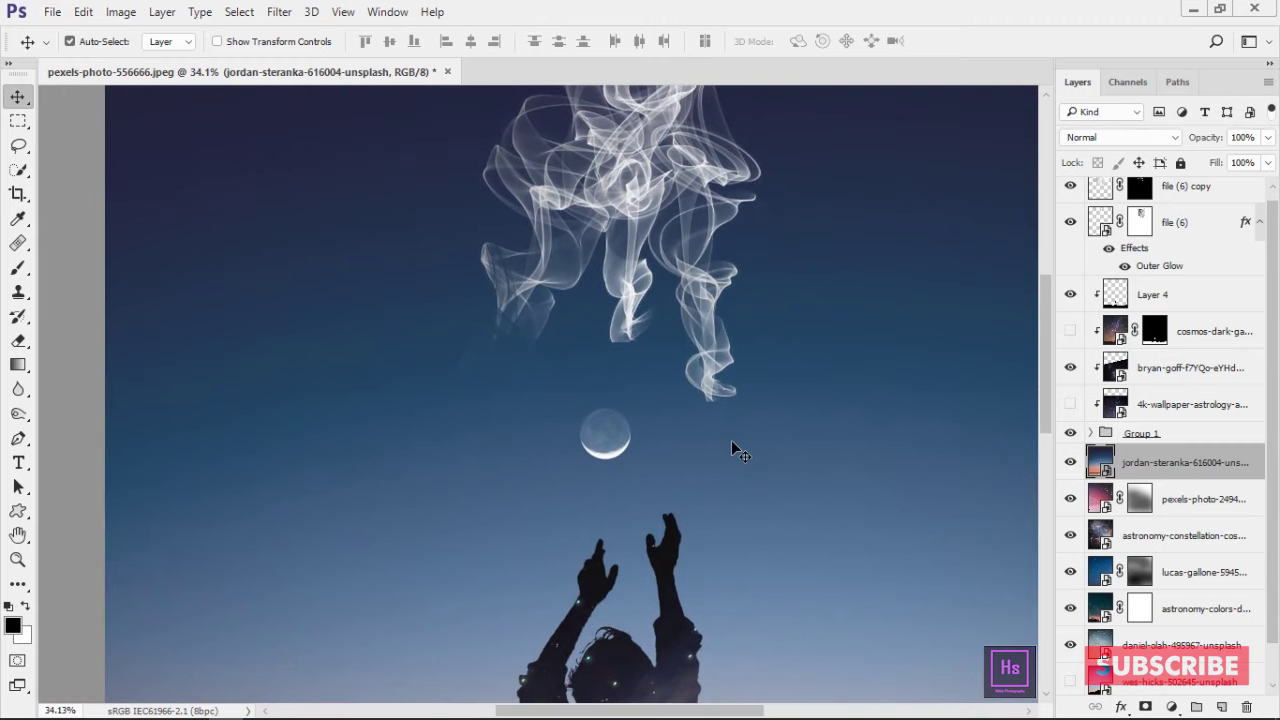
{"action": "key", "text": "l"}
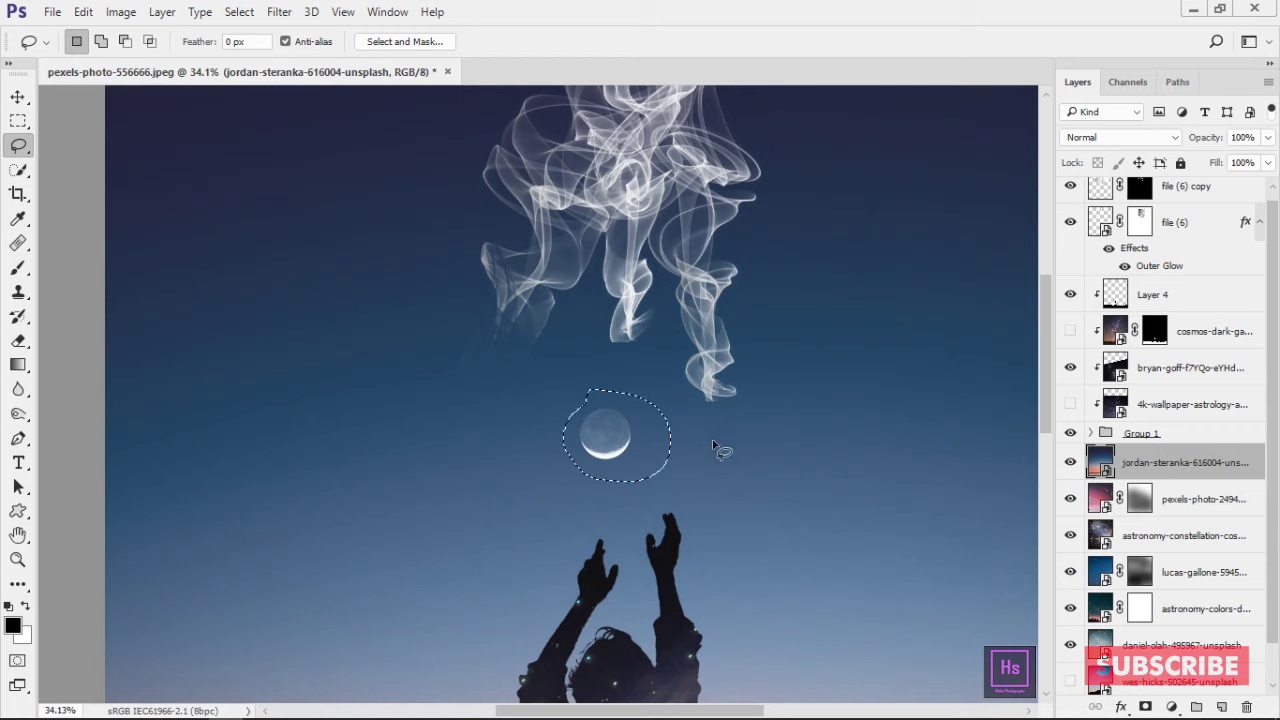
{"action": "key", "text": "Delete"}
{"action": "left_click", "coordinate": [625, 291]}
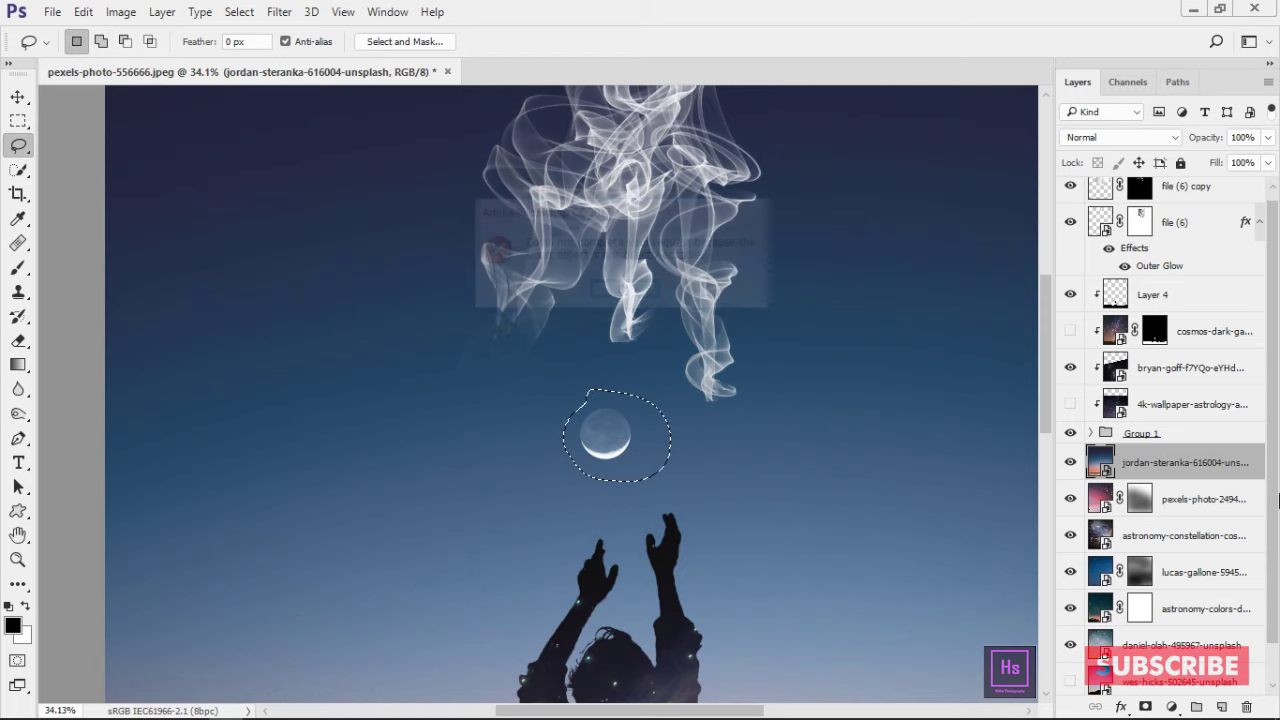
Step: Rasterize the sky layer and erase the moon with Content-Aware Fill, then deselect
{"action": "right_click", "coordinate": [1170, 467]}
{"action": "left_click", "coordinate": [840, 453]}
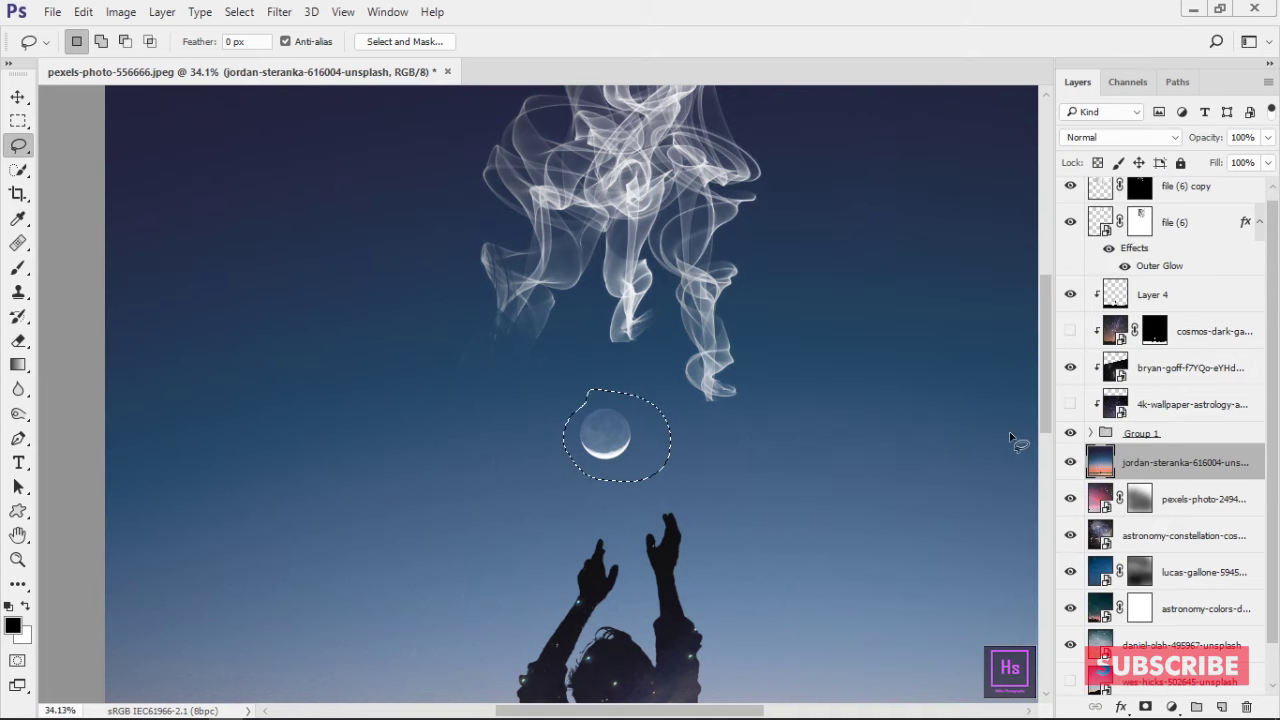
{"action": "left_click", "coordinate": [83, 12]}
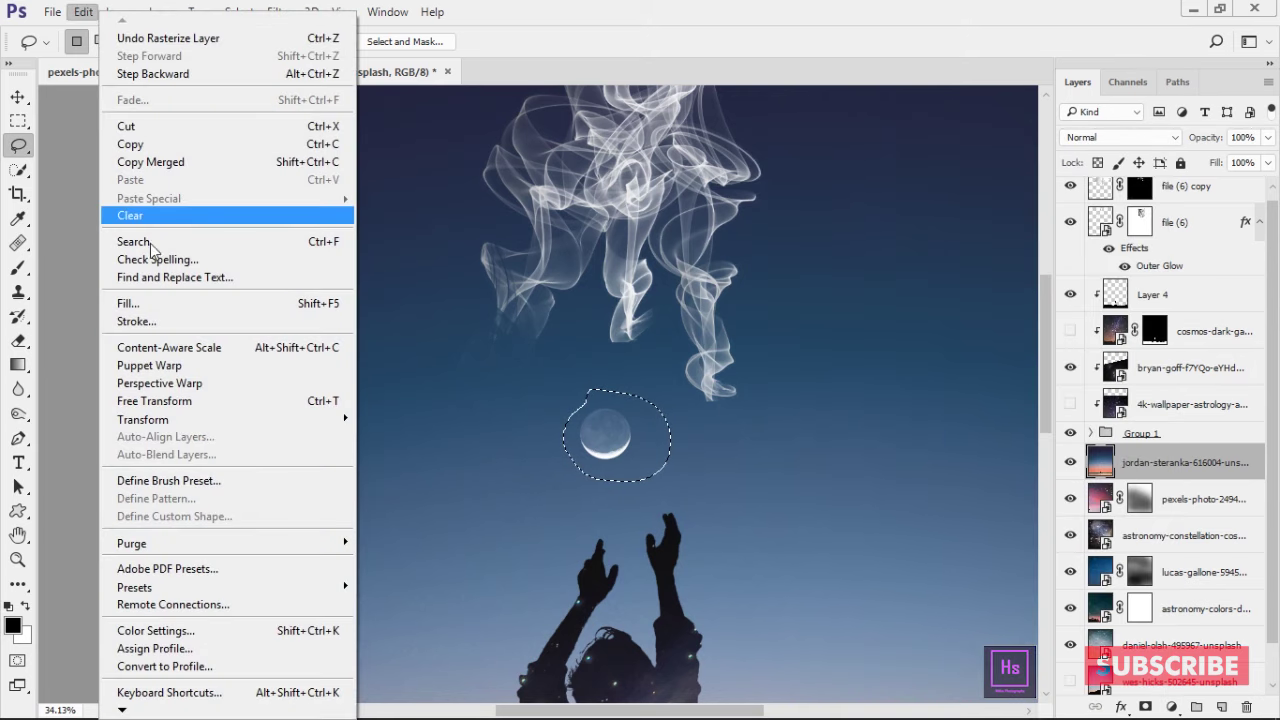
{"action": "left_click", "coordinate": [150, 305]}
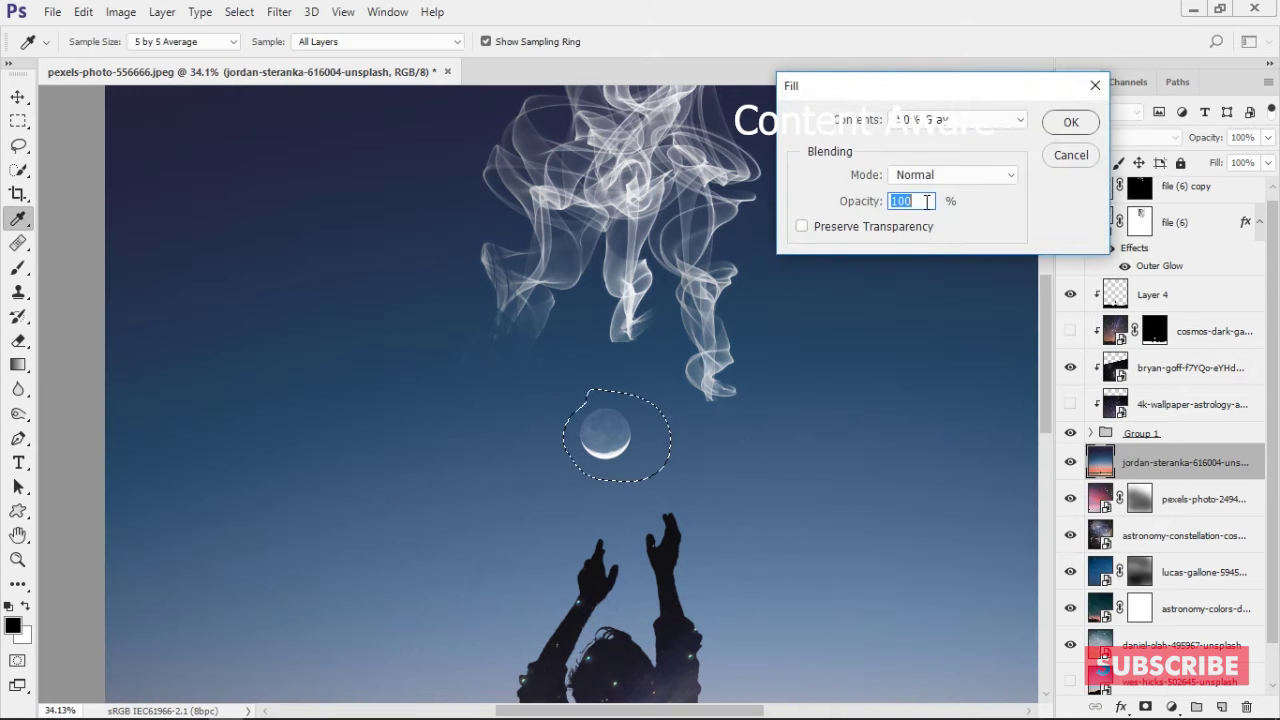
{"action": "left_click", "coordinate": [934, 120]}
{"action": "left_click", "coordinate": [930, 191]}
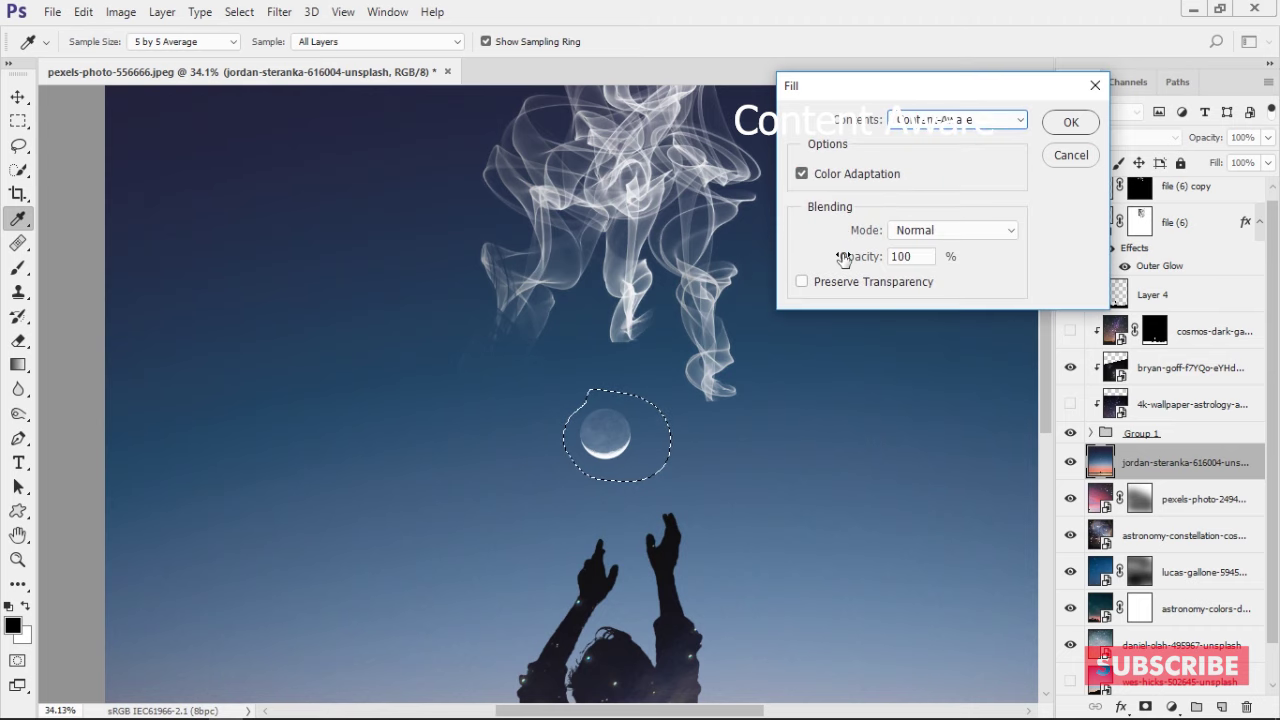
{"action": "left_click", "coordinate": [1067, 123]}
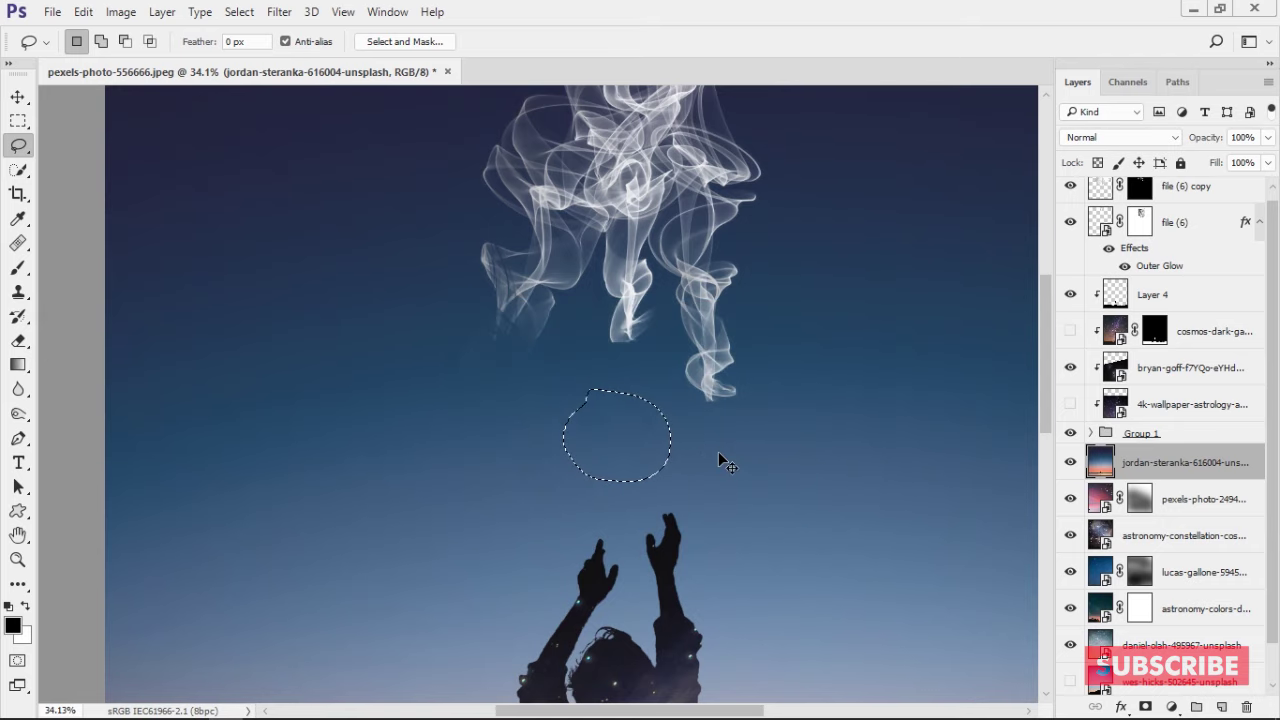
{"action": "key", "text": "ctrl+d"}
Step: Select the file (6) smoke layer in the Layers panel
{"action": "scroll", "coordinate": [490, 300], "scroll_direction": "down", "scroll_amount": 5}
{"action": "scroll", "coordinate": [490, 300], "scroll_direction": "up", "scroll_amount": 3}
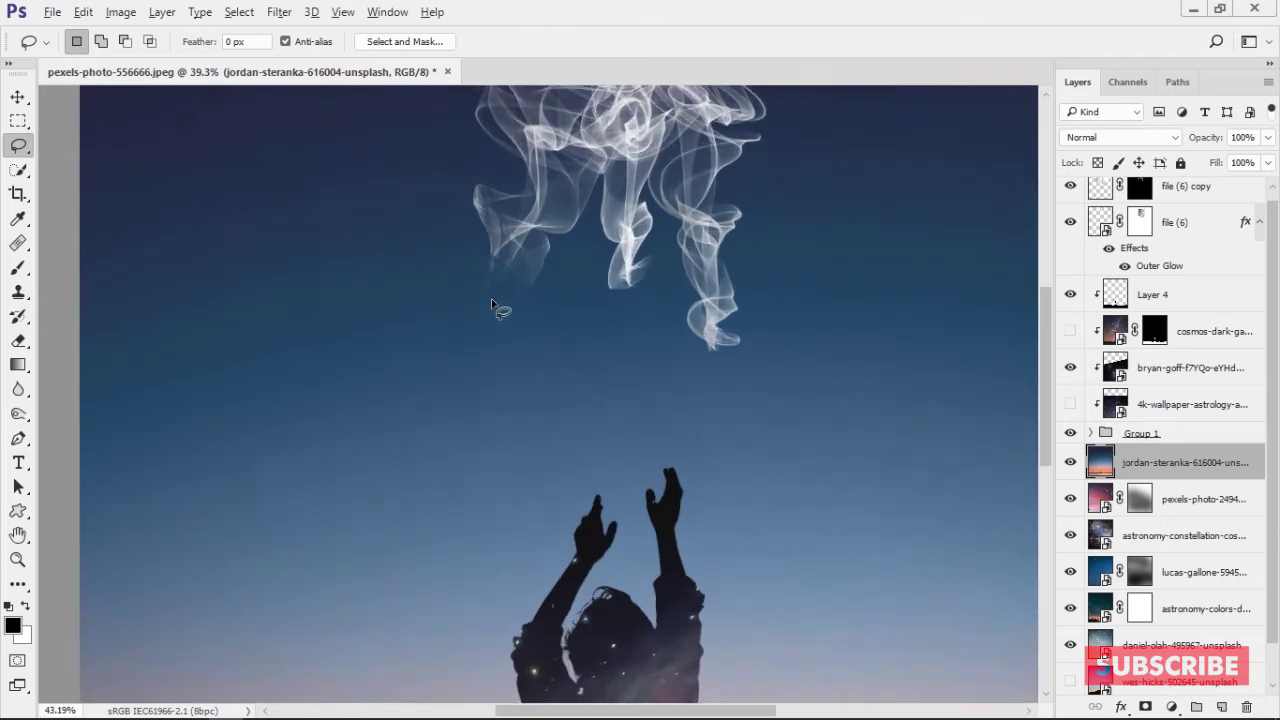
{"action": "scroll", "coordinate": [666, 434], "scroll_direction": "up", "scroll_amount": 2}
{"action": "scroll", "coordinate": [620, 422], "scroll_direction": "up", "scroll_amount": 2}
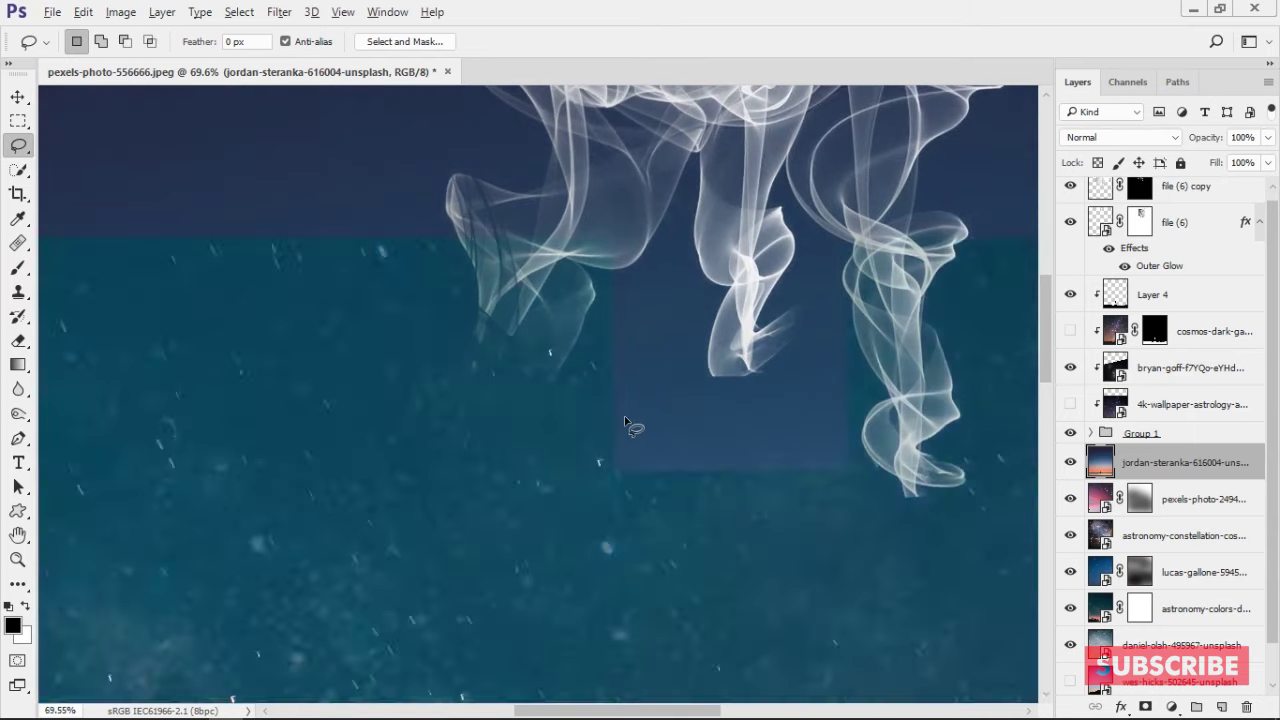
{"action": "left_click", "coordinate": [1095, 293], "text": "alt"}
{"action": "left_click", "coordinate": [1143, 240]}
Step: Group the file (6) and file (6) copy layers, show the copy, and target its mask
{"action": "left_click", "coordinate": [1212, 194], "text": "shift"}
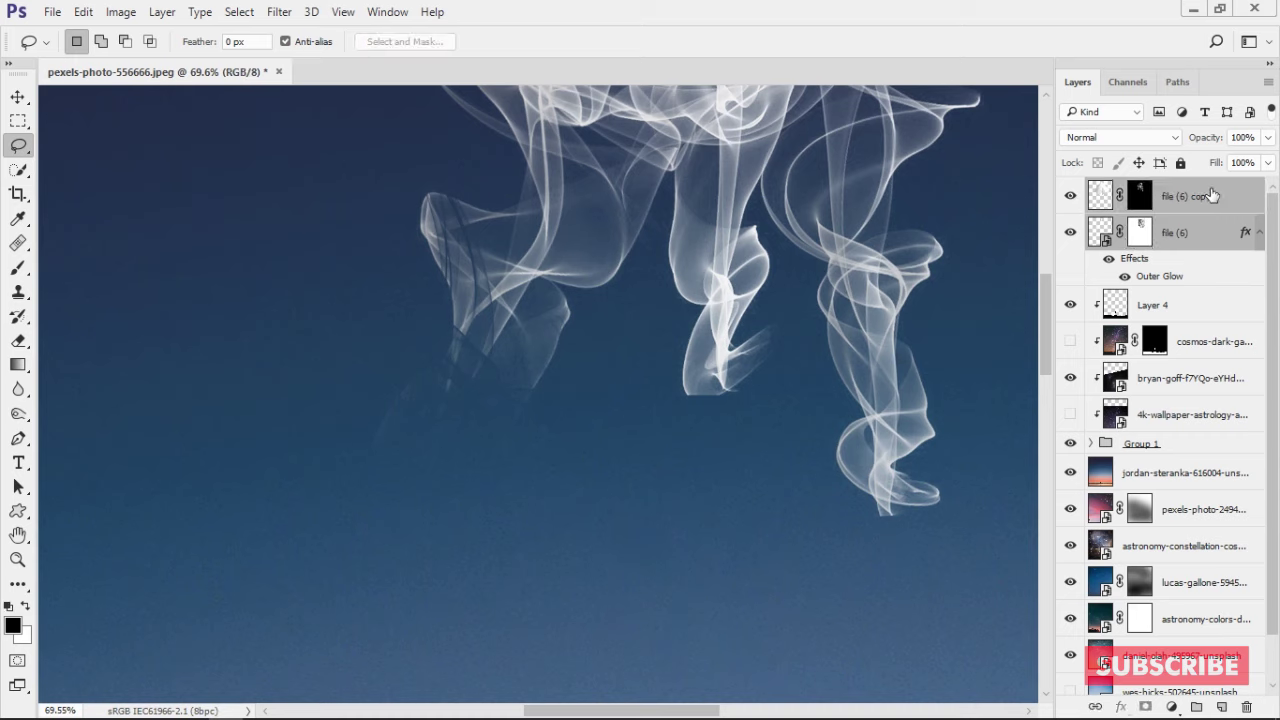
{"action": "key", "text": "ctrl+g"}
{"action": "type", "text": "smoke"}
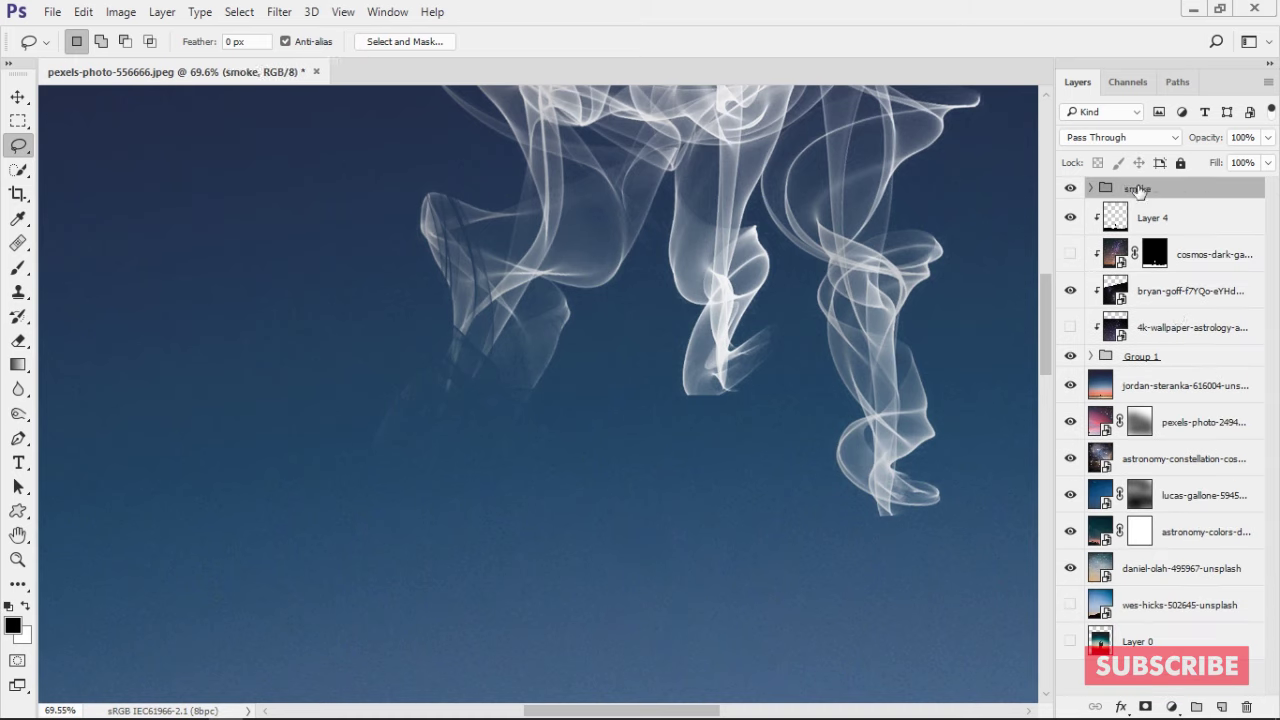
{"action": "left_click", "coordinate": [1095, 189]}
{"action": "left_click", "coordinate": [1080, 256]}
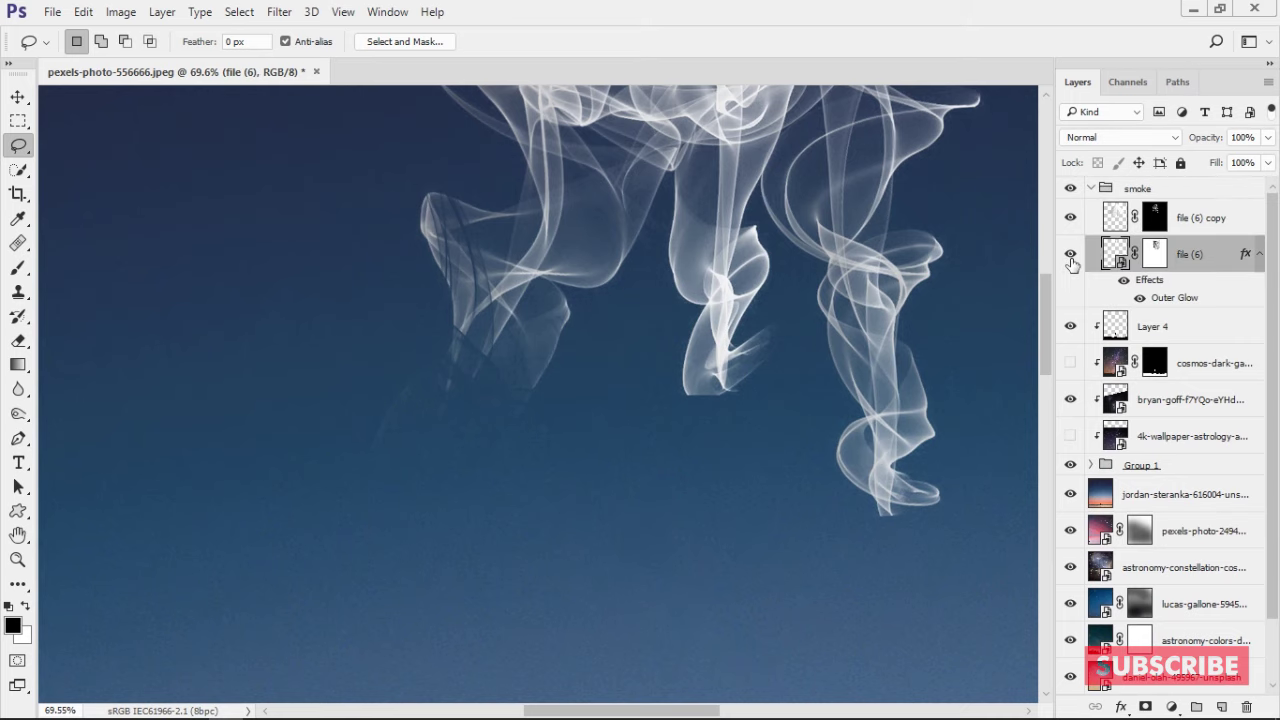
{"action": "left_click", "coordinate": [1070, 217]}
{"action": "left_click", "coordinate": [1154, 217]}
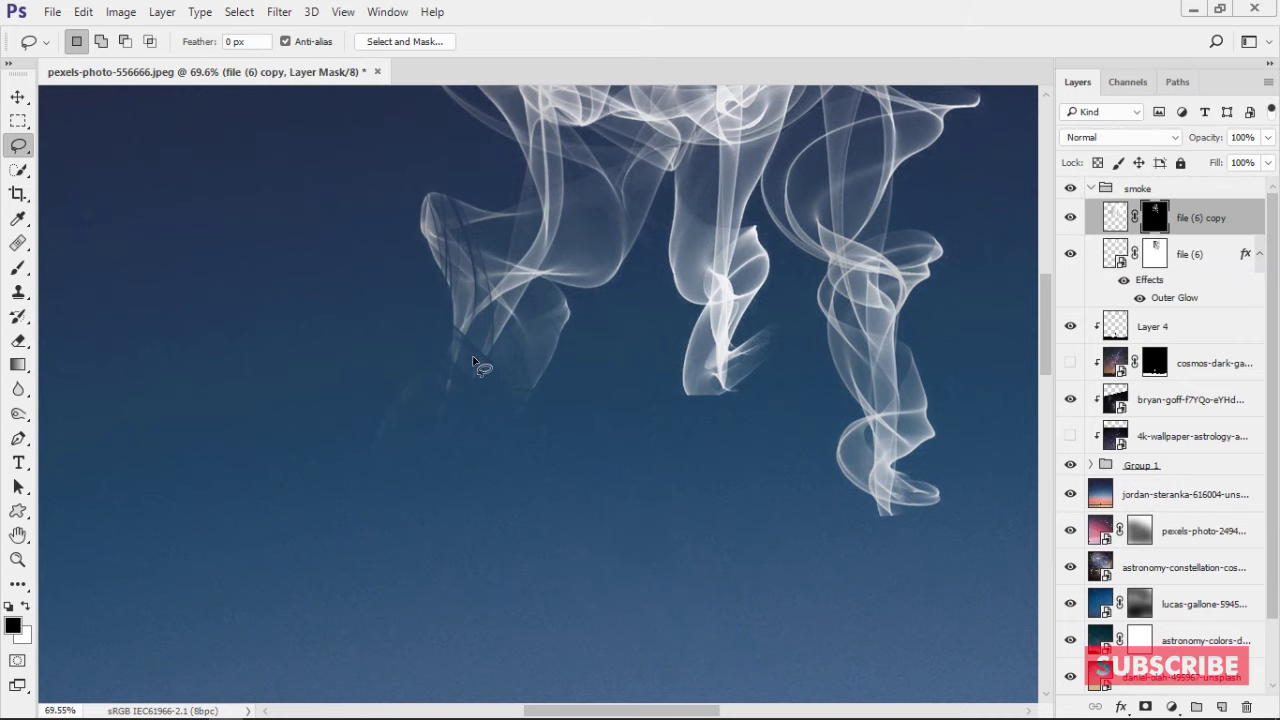
Step: Pick the 2500 px smoke-shaped brush and raise its flow to 100%
{"action": "key", "text": "b"}
{"action": "scroll", "coordinate": [460, 340], "scroll_direction": "down", "scroll_amount": 3}
{"action": "scroll", "coordinate": [572, 340], "scroll_direction": "down", "scroll_amount": 2}
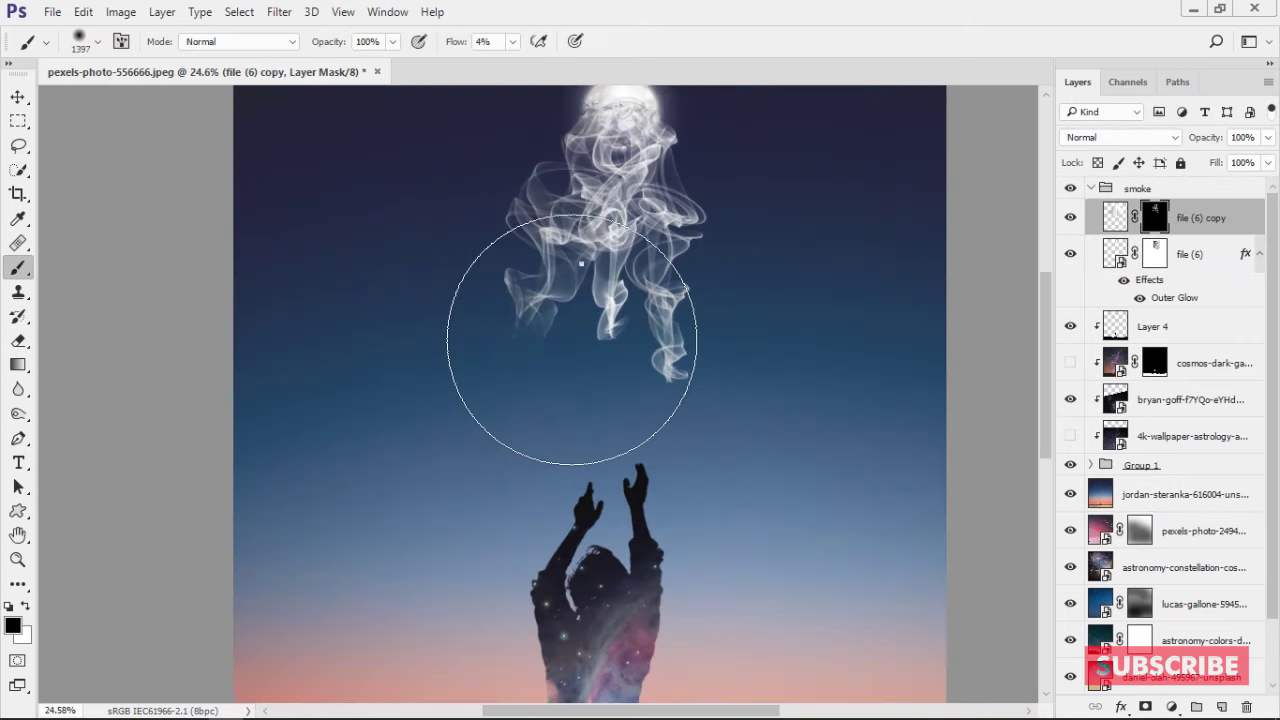
{"action": "right_click", "coordinate": [572, 340]}
{"action": "scroll", "coordinate": [986, 428], "scroll_direction": "down", "scroll_amount": 5}
{"action": "scroll", "coordinate": [980, 510], "scroll_direction": "down", "scroll_amount": 5}
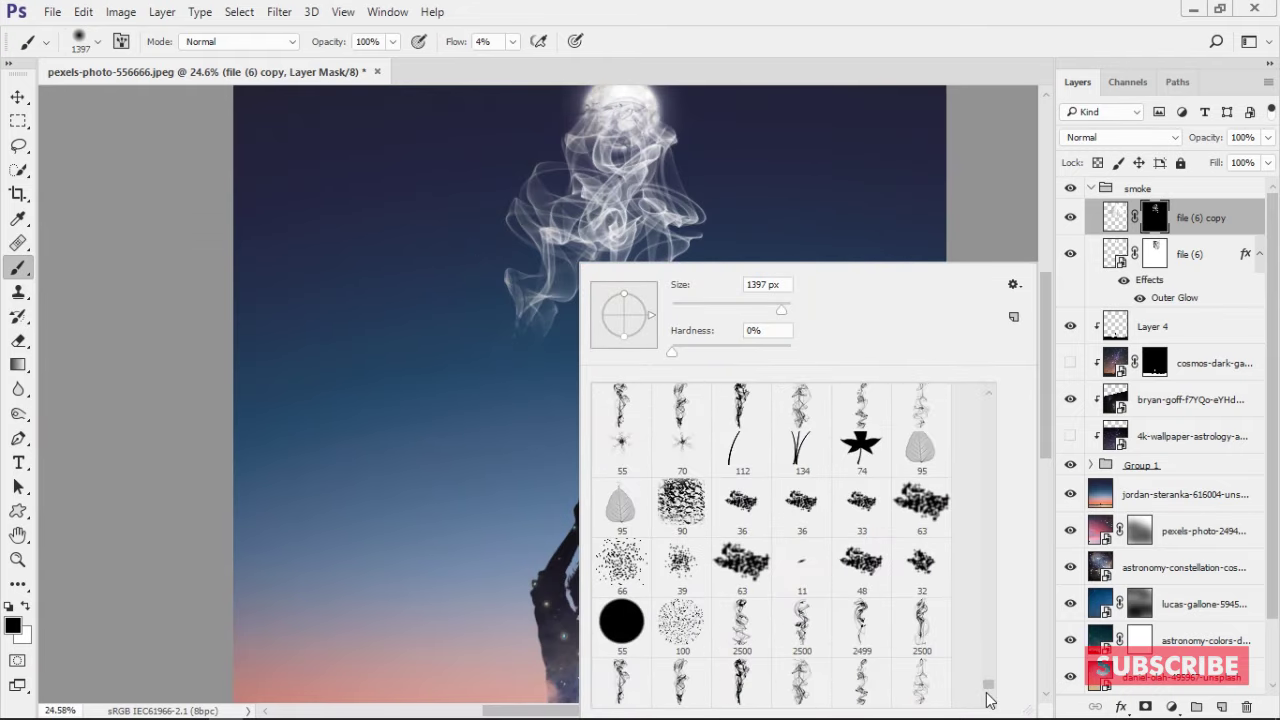
{"action": "left_click", "coordinate": [861, 615]}
{"action": "key", "text": "Escape"}
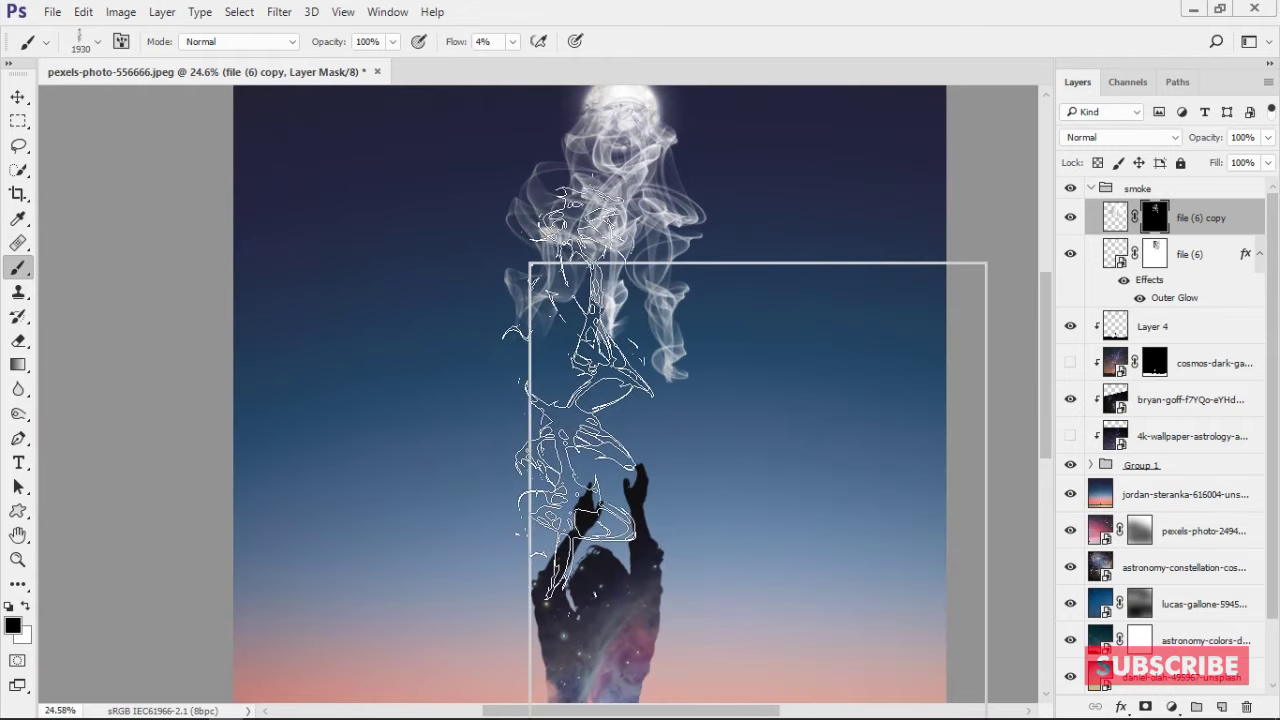
{"action": "right_click", "coordinate": [525, 400]}
{"action": "left_click", "coordinate": [826, 8]}
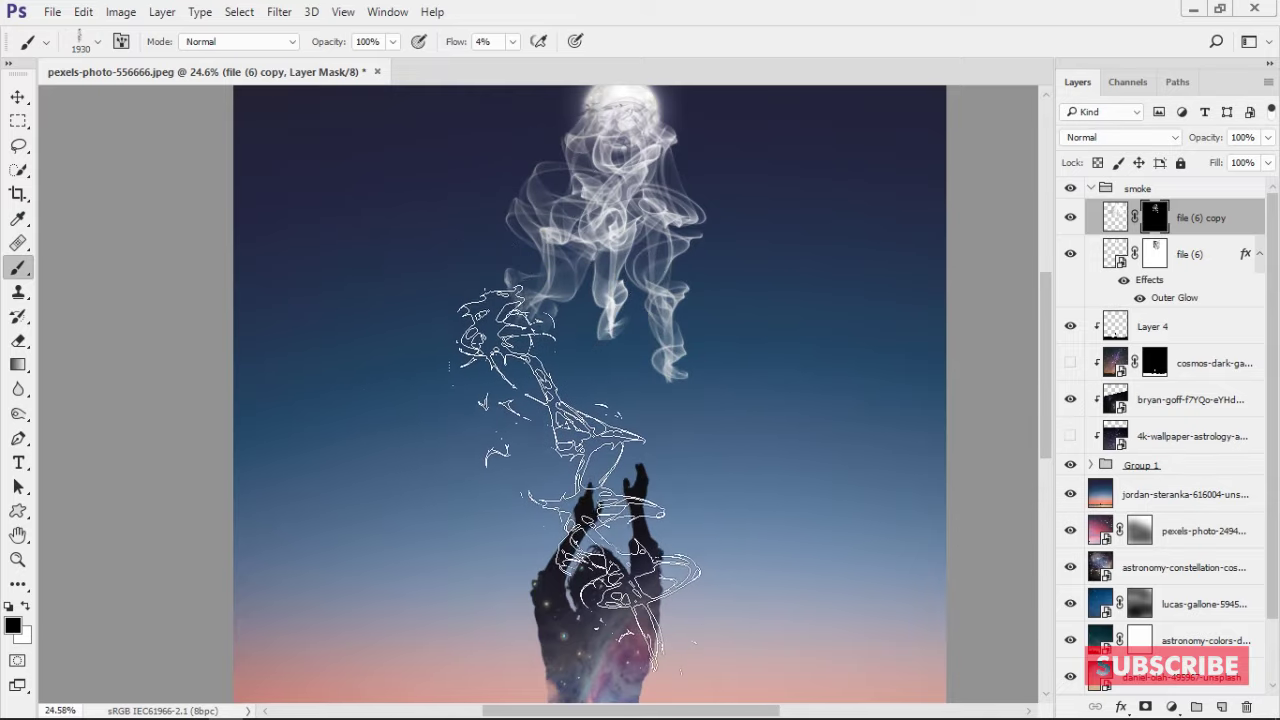
{"action": "left_click_drag", "start_coordinate": [463, 42], "coordinate": [560, 42]}
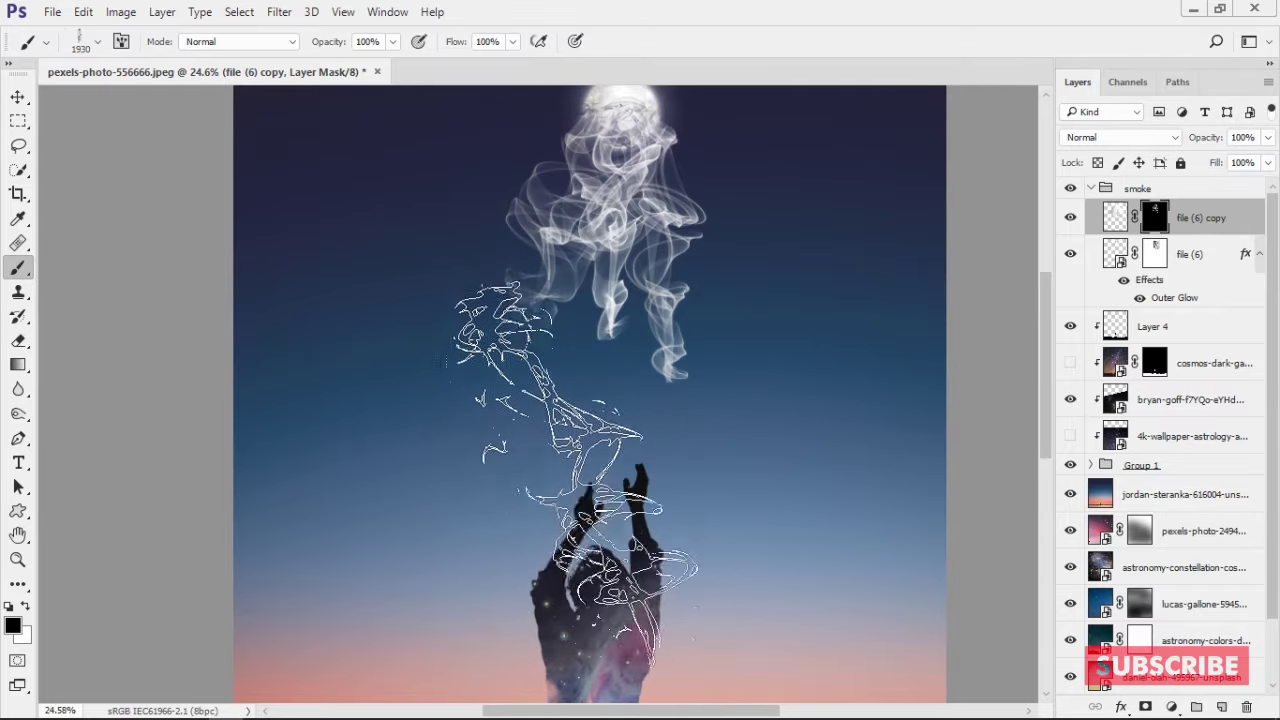
Step: Shrink the smoke brush to 194 px and zoom out to view the whole composite
{"action": "scroll", "coordinate": [580, 423], "scroll_direction": "up", "scroll_amount": 5, "text": "alt"}
{"action": "scroll", "coordinate": [580, 423], "scroll_direction": "up", "scroll_amount": 2, "text": "alt"}
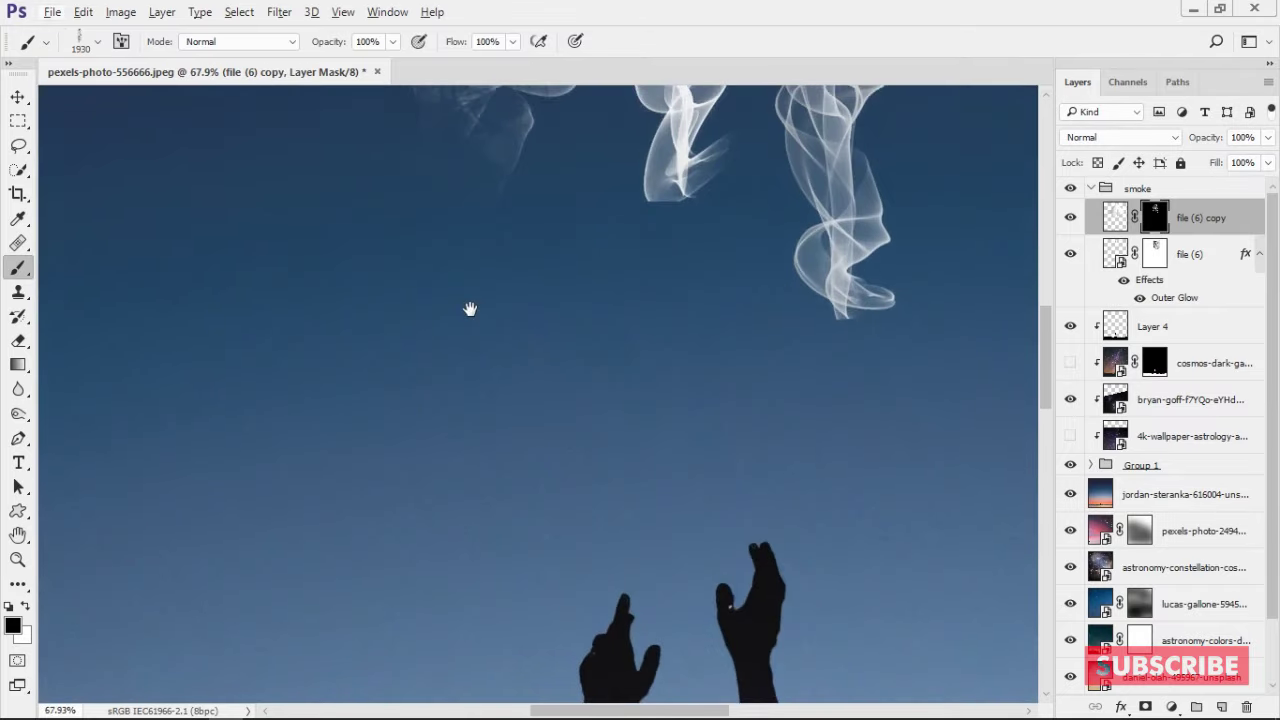
{"action": "scroll", "coordinate": [469, 306], "scroll_direction": "up", "scroll_amount": 3, "text": "alt"}
{"action": "key", "text": "bracketleft"}
{"action": "key", "text": "bracketleft"}
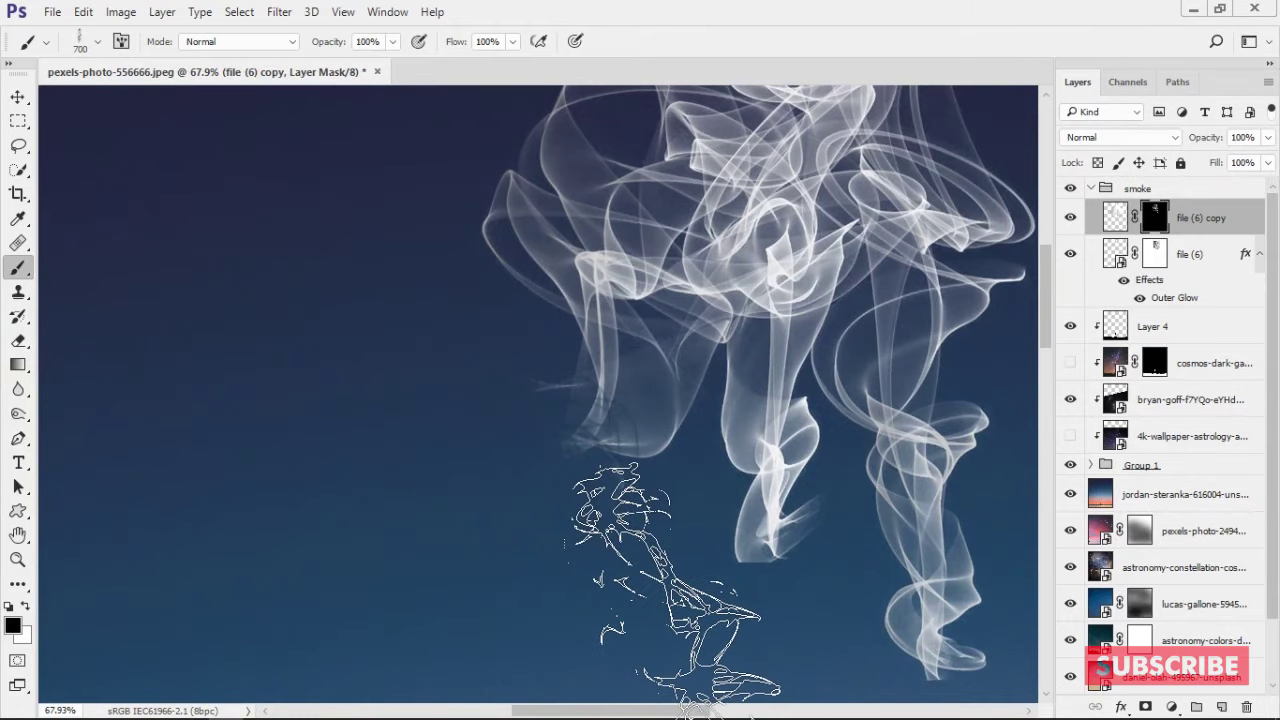
{"action": "scroll", "coordinate": [671, 614], "scroll_direction": "up", "scroll_amount": 3, "text": "alt"}
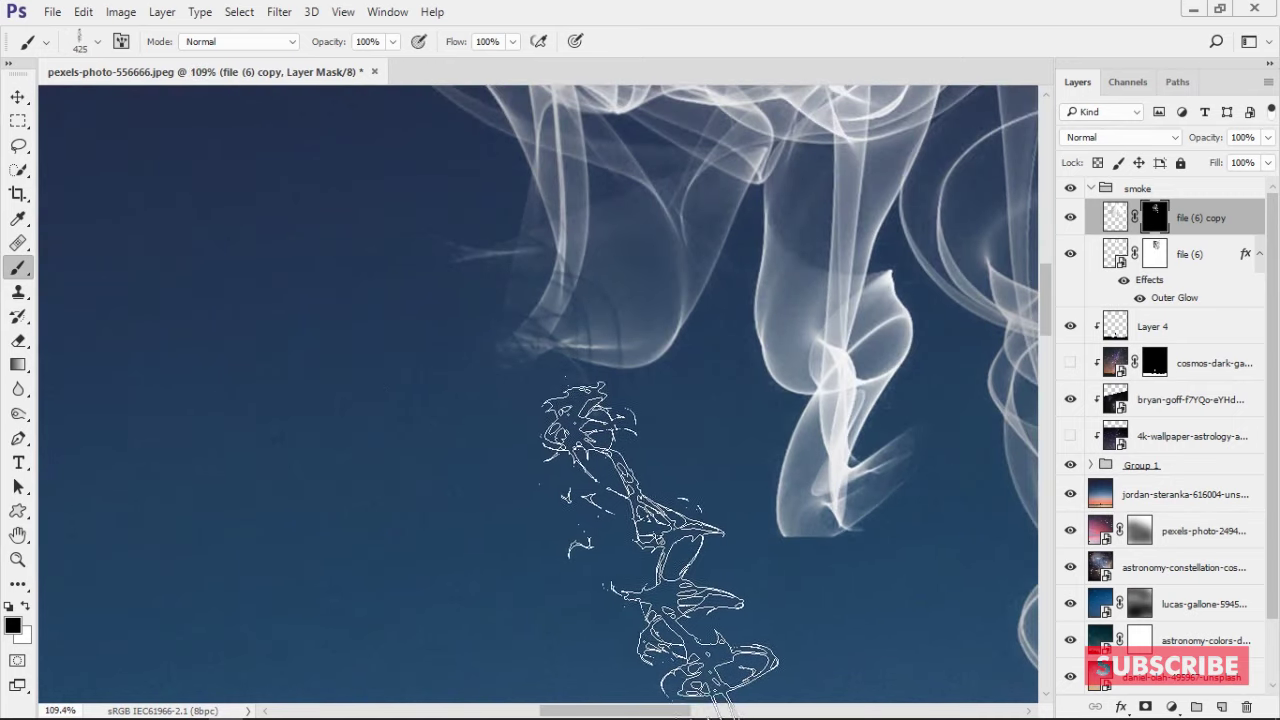
{"action": "left_click_drag", "start_coordinate": [405, 483], "coordinate": [287, 477]}
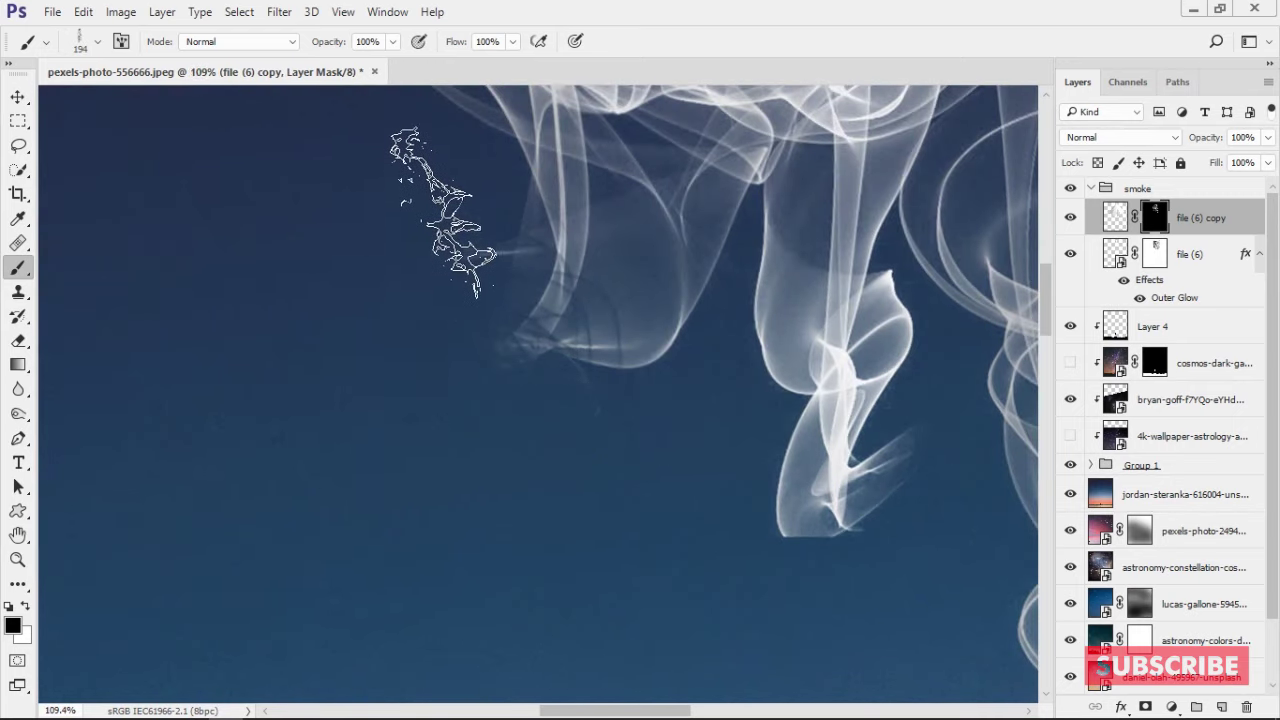
{"action": "scroll", "coordinate": [325, 365], "scroll_direction": "down", "scroll_amount": 3, "text": "alt"}
{"action": "scroll", "coordinate": [325, 365], "scroll_direction": "down", "scroll_amount": 5, "text": "alt"}
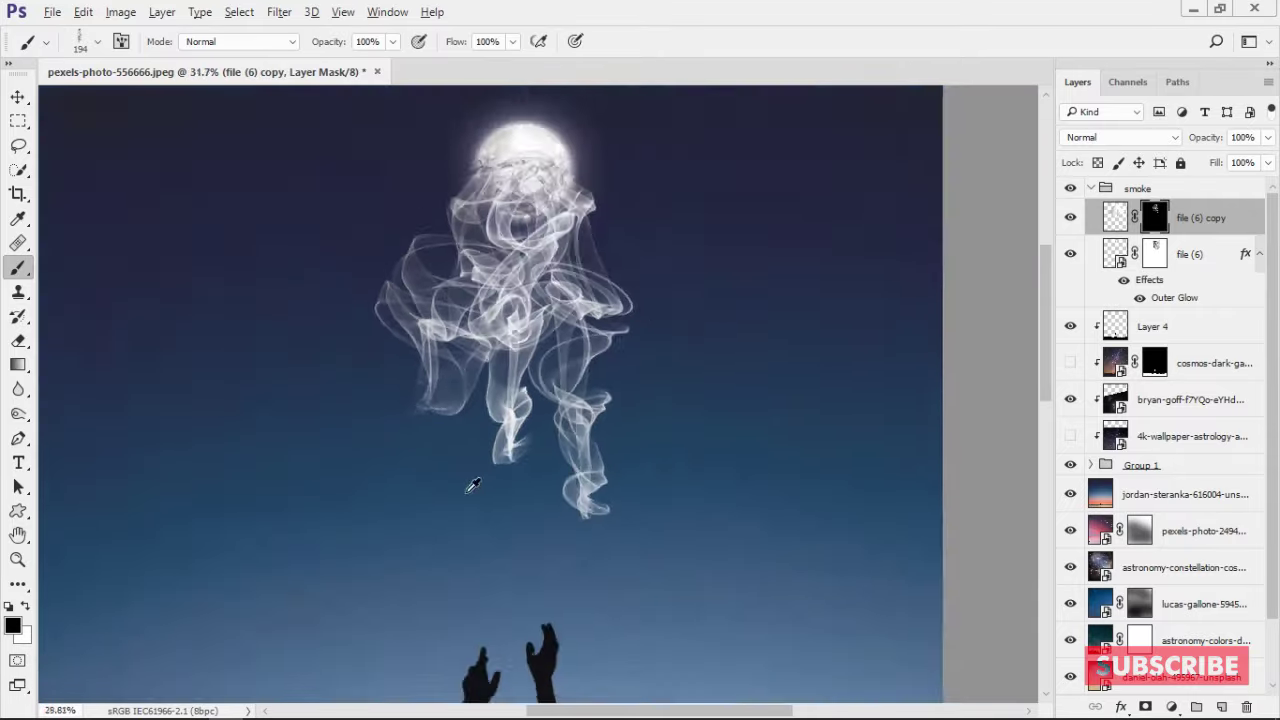
{"action": "scroll", "coordinate": [471, 486], "scroll_direction": "down", "scroll_amount": 1, "text": "alt"}
{"action": "scroll", "coordinate": [596, 268], "scroll_direction": "up", "scroll_amount": 3, "text": "alt"}
{"action": "scroll", "coordinate": [596, 268], "scroll_direction": "up", "scroll_amount": 2, "text": "alt"}
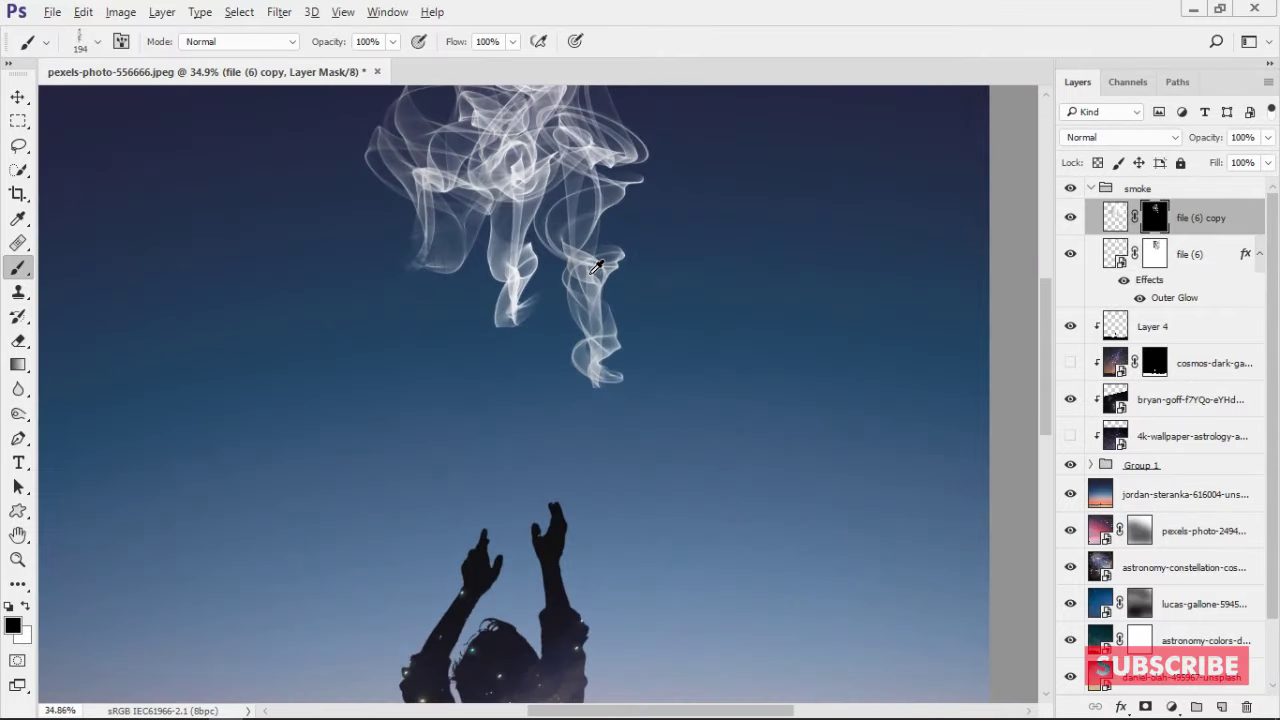
{"action": "scroll", "coordinate": [596, 268], "scroll_direction": "down", "scroll_amount": 3, "text": "alt"}
{"action": "scroll", "coordinate": [605, 314], "scroll_direction": "down", "scroll_amount": 3, "text": "alt"}
{"action": "scroll", "coordinate": [1150, 383], "scroll_direction": "down", "scroll_amount": 2}
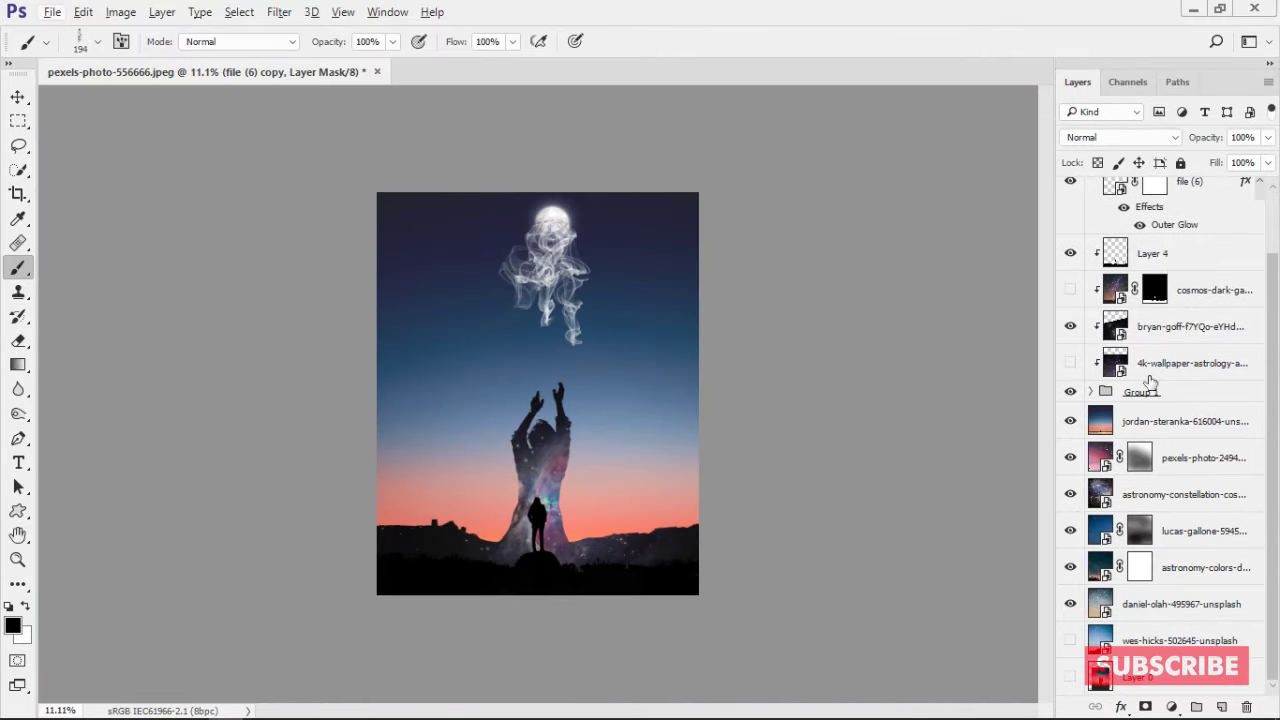
Step: Try Multiply, then step toward Lighten blending on the jordan-steranka sky layer
{"action": "left_click", "coordinate": [1125, 420]}
{"action": "left_click", "coordinate": [1120, 137]}
{"action": "left_click", "coordinate": [1090, 197]}
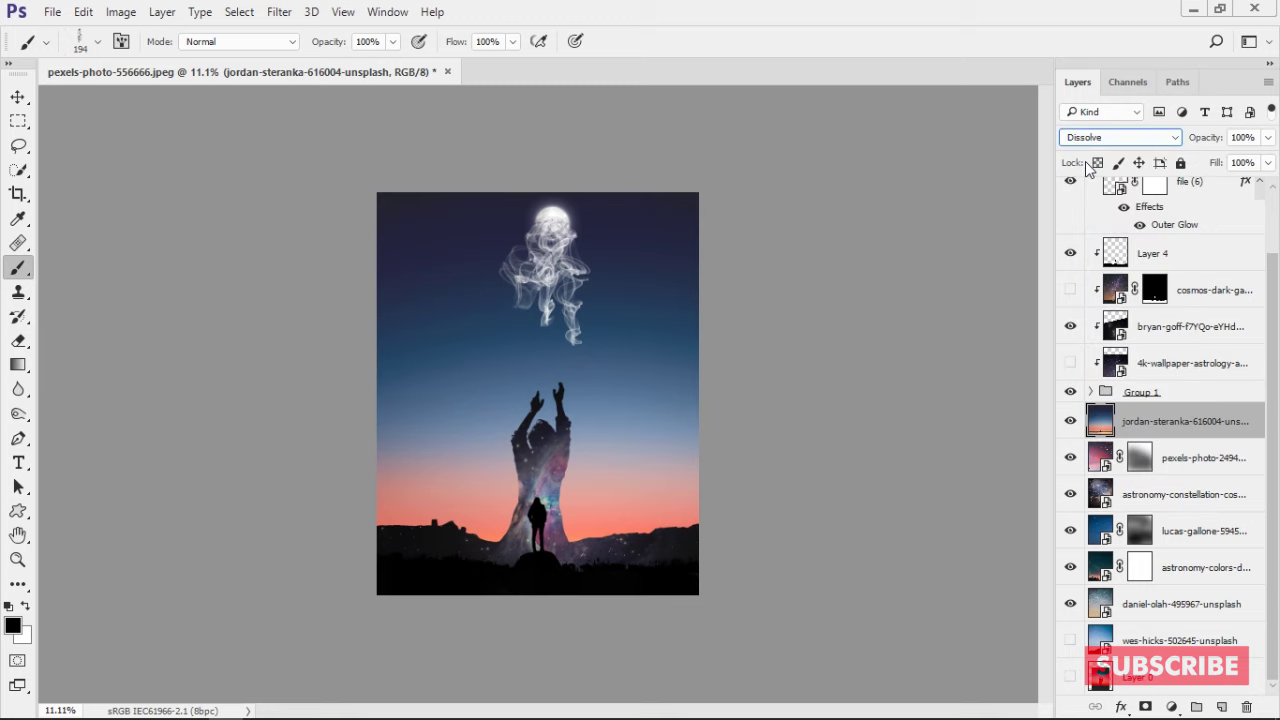
{"action": "key", "text": "Down"}
{"action": "key", "text": "Down"}
{"action": "key", "text": "Down"}
{"action": "key", "text": "Down"}
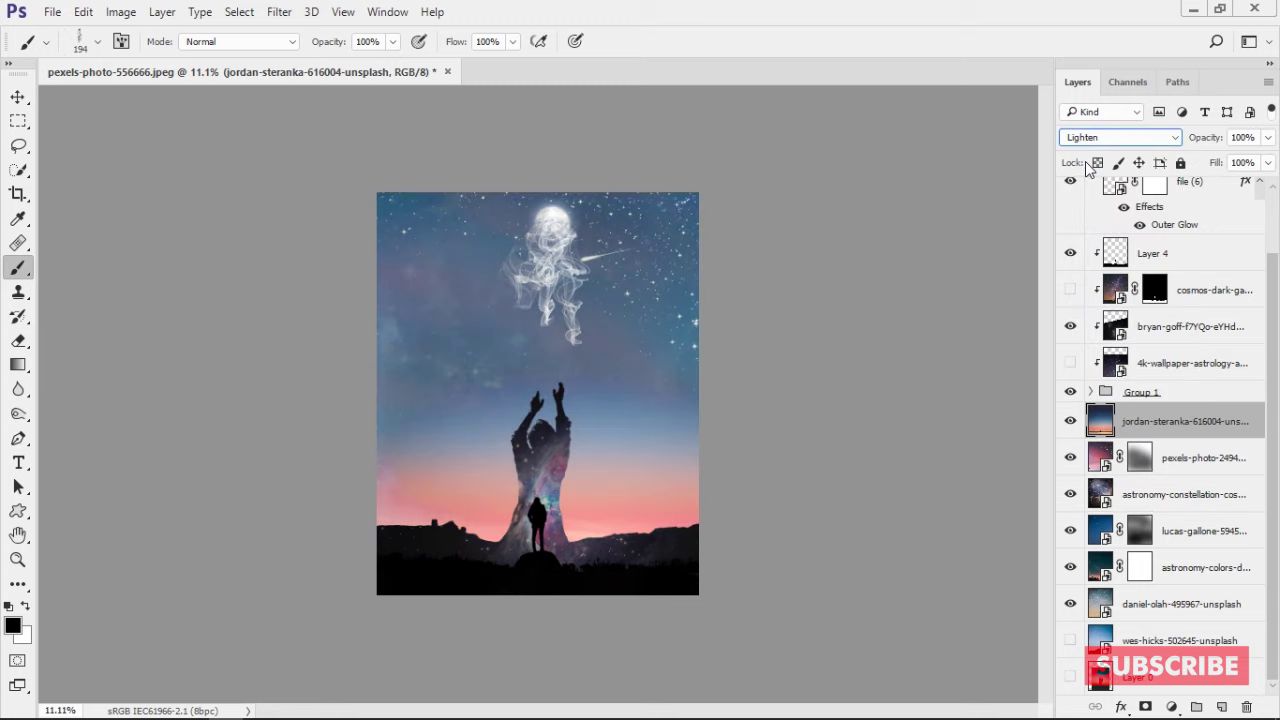
Step: Hide the pexels and astronomy-constellation layers; show lucas-gallone and blend it with Lighten
{"action": "left_click", "coordinate": [1069, 458]}
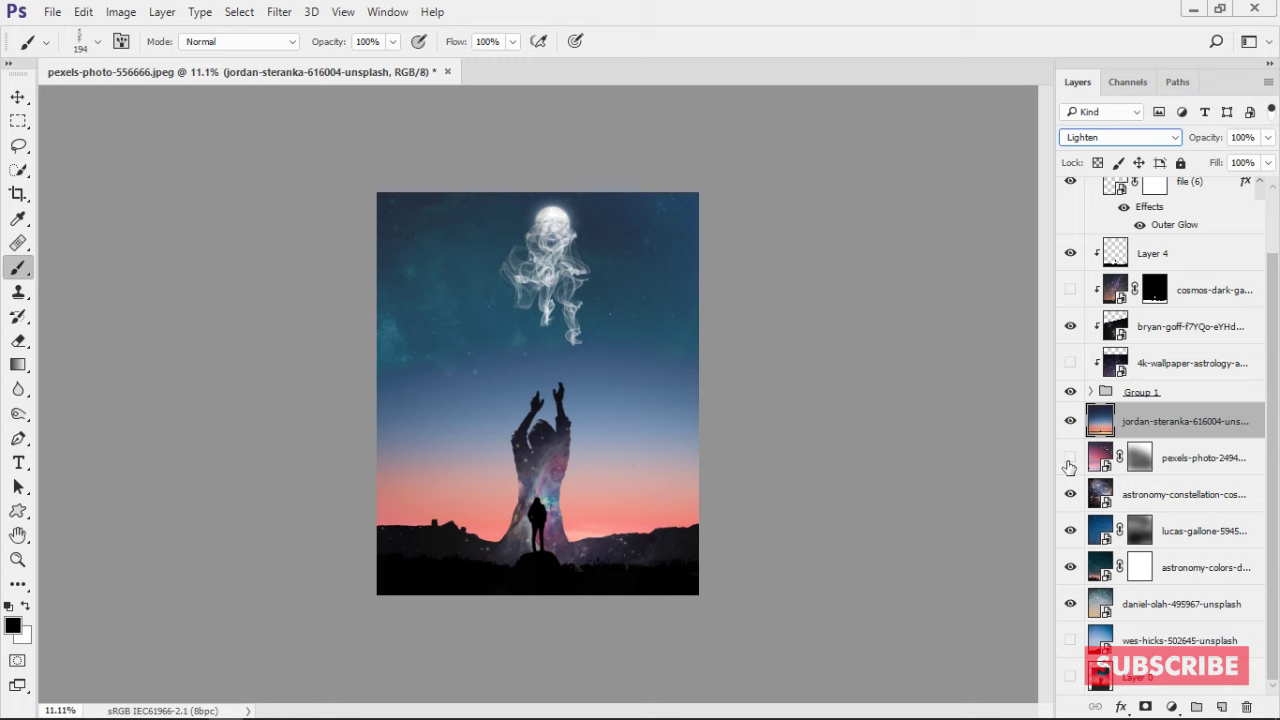
{"action": "left_click", "coordinate": [1110, 494]}
{"action": "left_click", "coordinate": [1070, 494]}
{"action": "left_click", "coordinate": [1070, 531]}
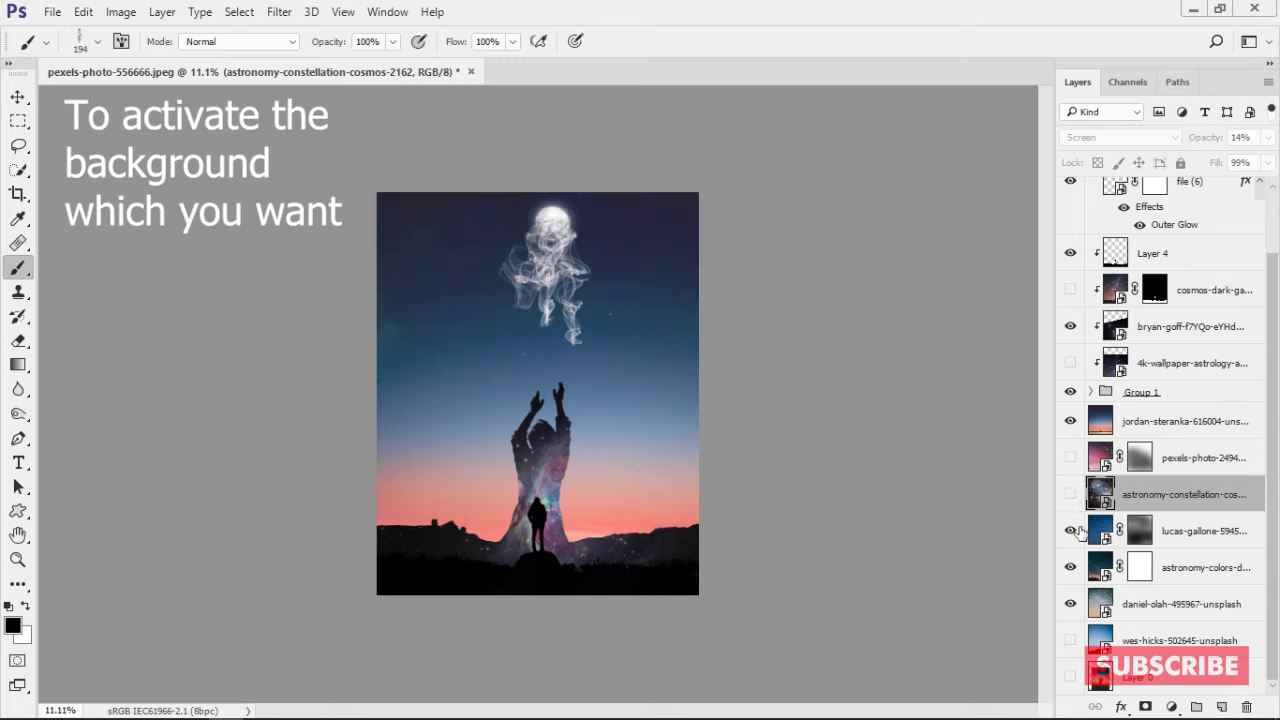
{"action": "left_click", "coordinate": [1110, 531]}
{"action": "left_click", "coordinate": [1120, 137]}
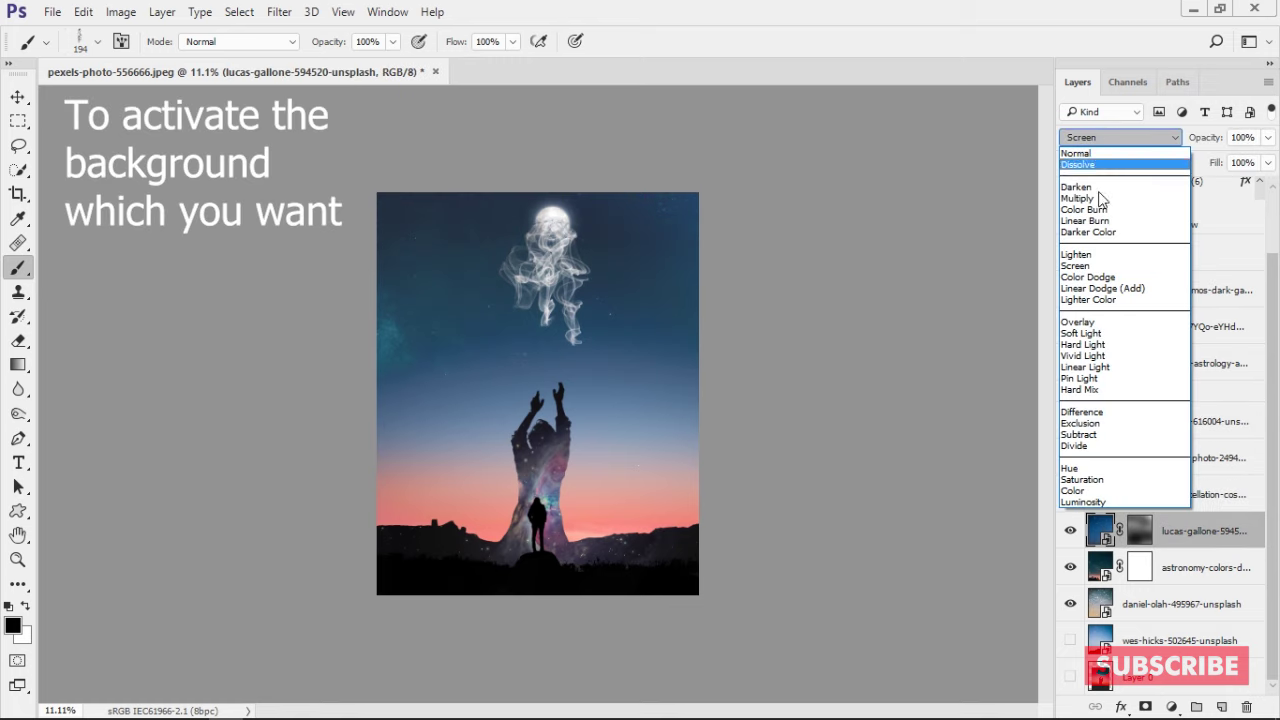
{"action": "left_click", "coordinate": [1095, 254]}
Step: Set astronomy-colors to Lighten below Group 1, comparing against Normal
{"action": "left_click", "coordinate": [1100, 572]}
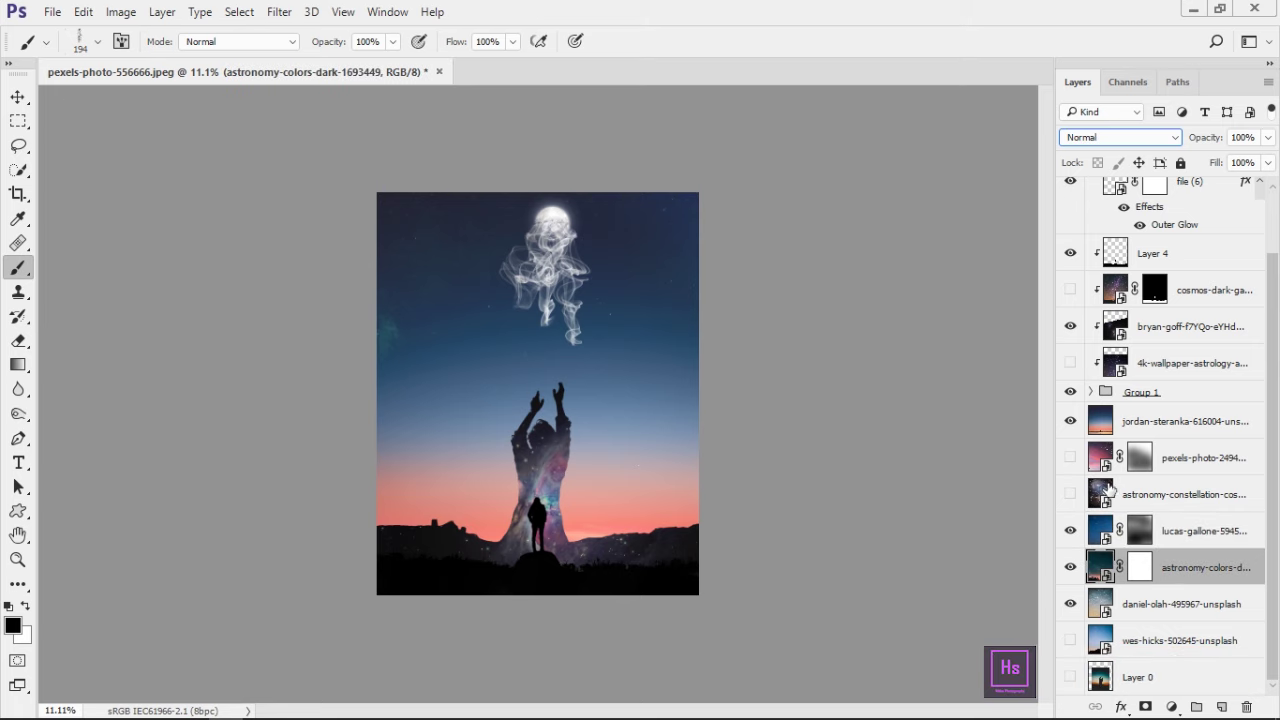
{"action": "left_click", "coordinate": [1120, 137]}
{"action": "left_click", "coordinate": [1096, 258]}
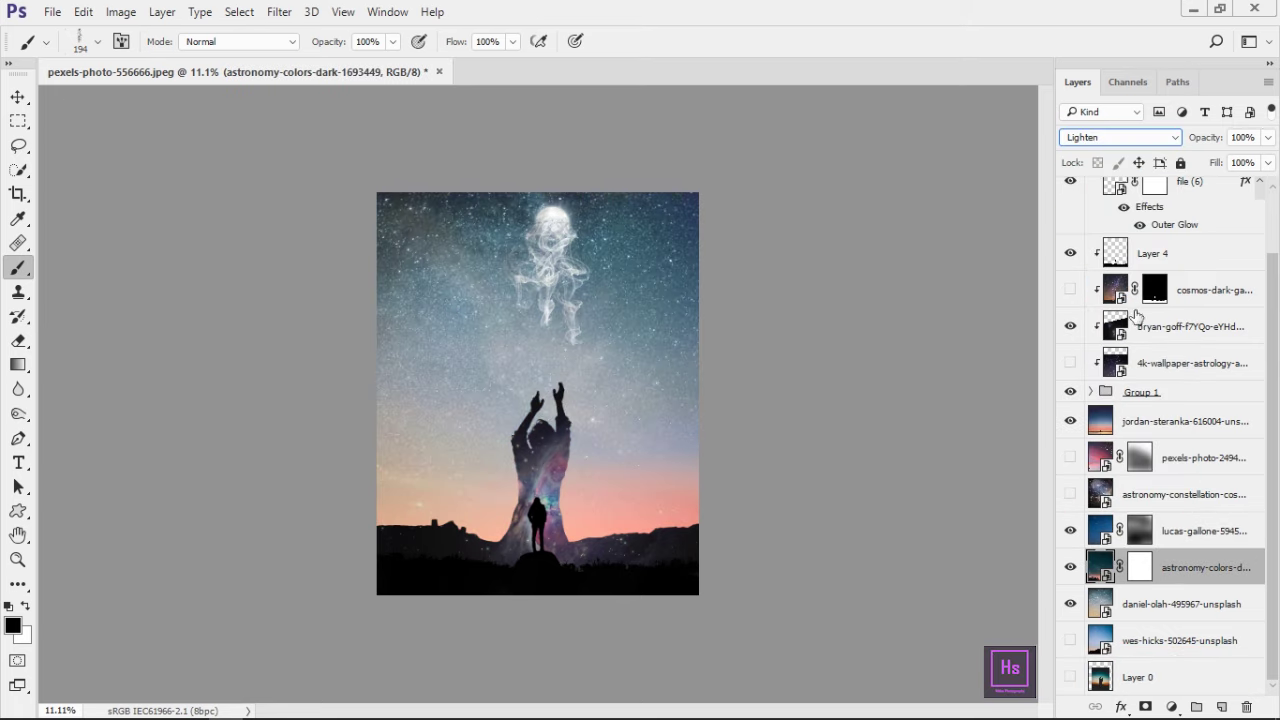
{"action": "left_click_drag", "start_coordinate": [1183, 567], "coordinate": [1127, 426]}
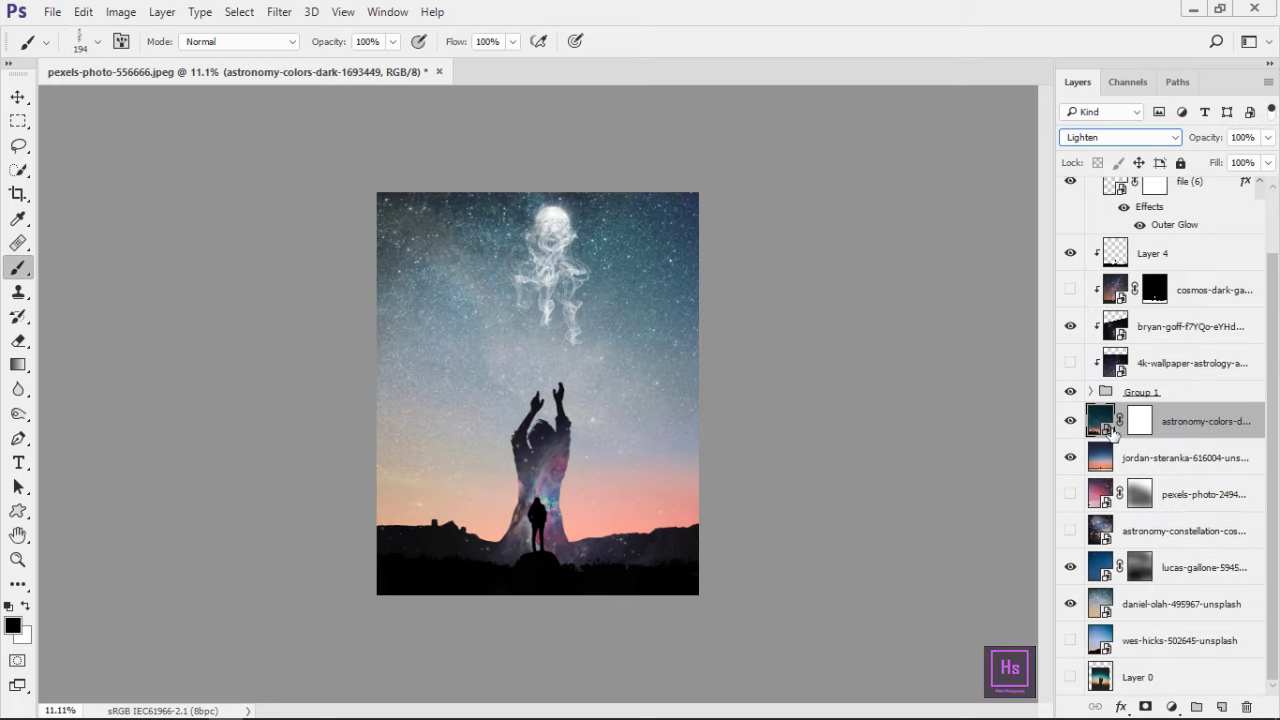
{"action": "left_click", "coordinate": [1120, 137]}
{"action": "left_click", "coordinate": [1085, 140]}
{"action": "left_click", "coordinate": [1110, 140]}
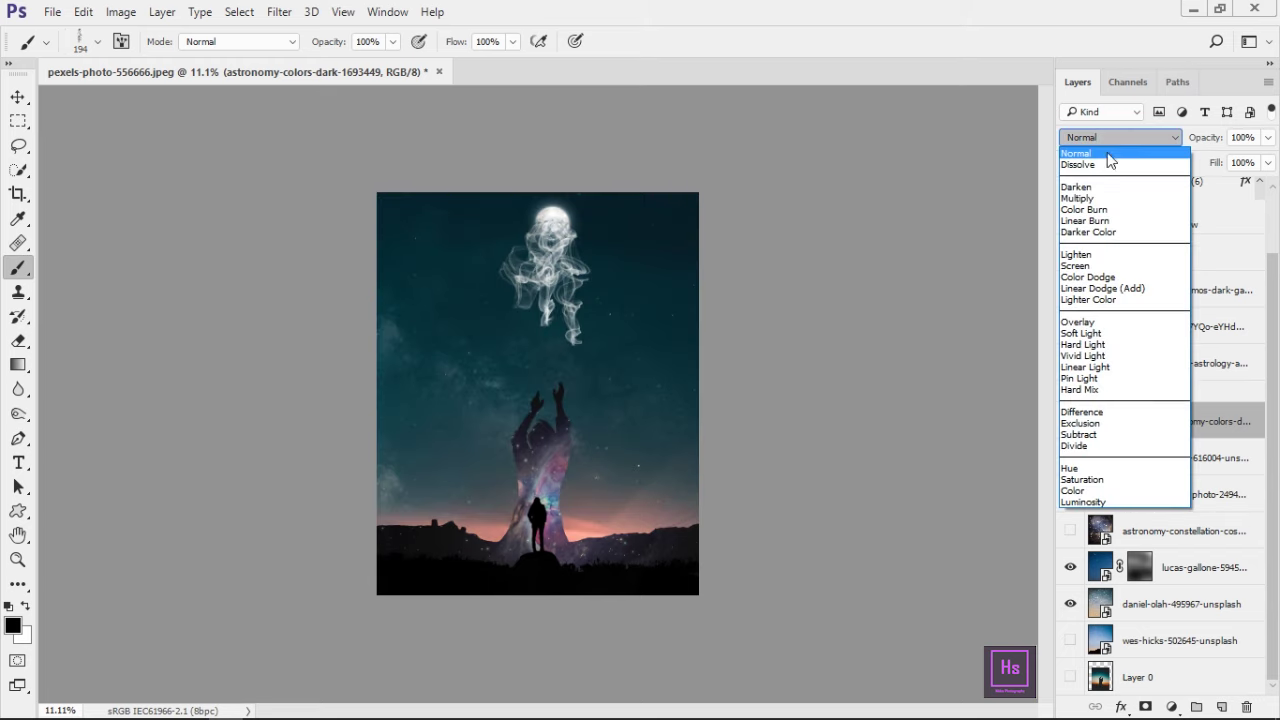
{"action": "left_click", "coordinate": [1103, 256]}
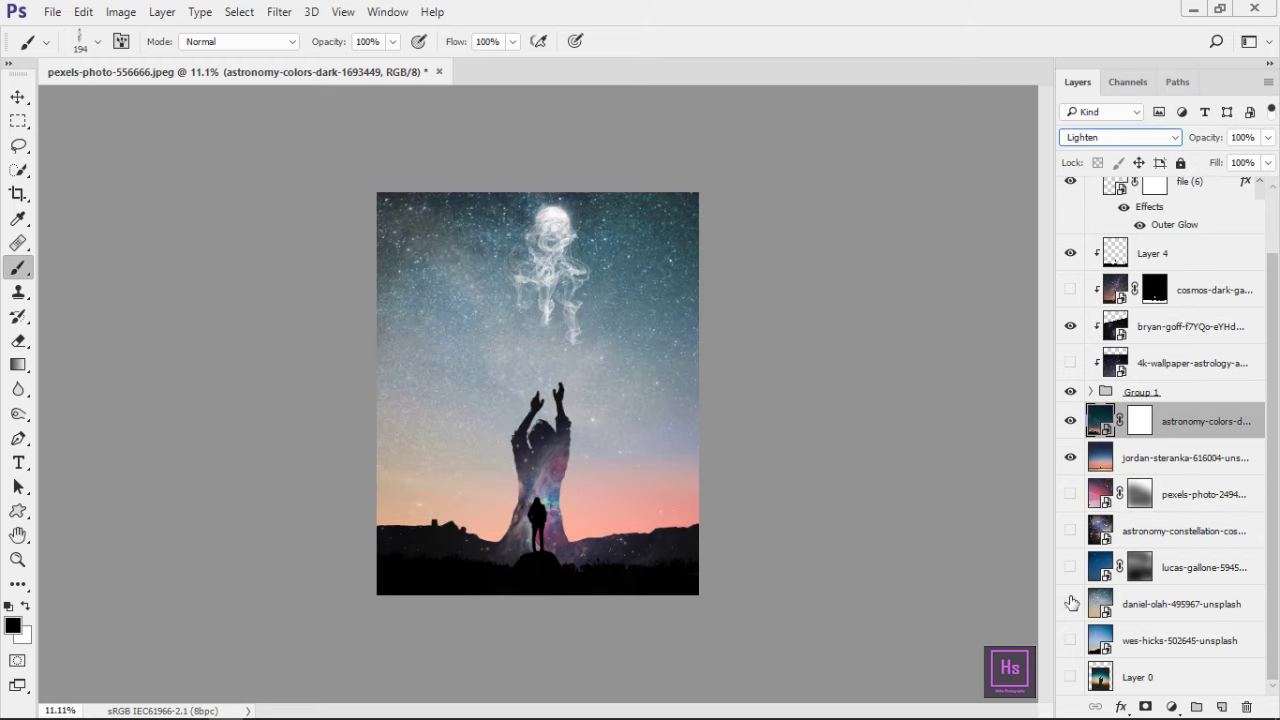
Step: Move daniel-olah below Group 1, hide astronomy-colors, and blend daniel-olah with Lighten
{"action": "mouse_move", "coordinate": [1150, 608]}
{"action": "left_mouse_down"}
{"action": "mouse_move", "coordinate": [1072, 418]}
{"action": "mouse_move", "coordinate": [1100, 500]}
{"action": "left_mouse_up"}
{"action": "left_click", "coordinate": [1070, 457]}
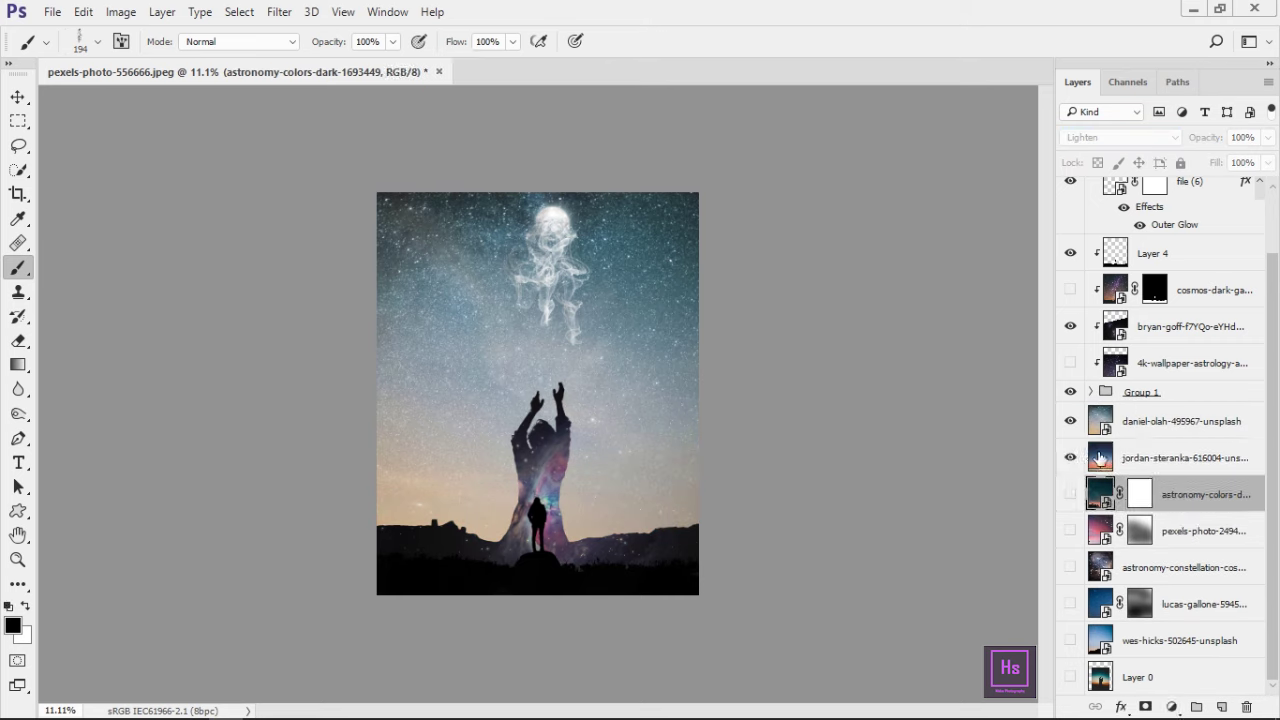
{"action": "left_click", "coordinate": [1108, 424]}
{"action": "left_click", "coordinate": [1120, 137]}
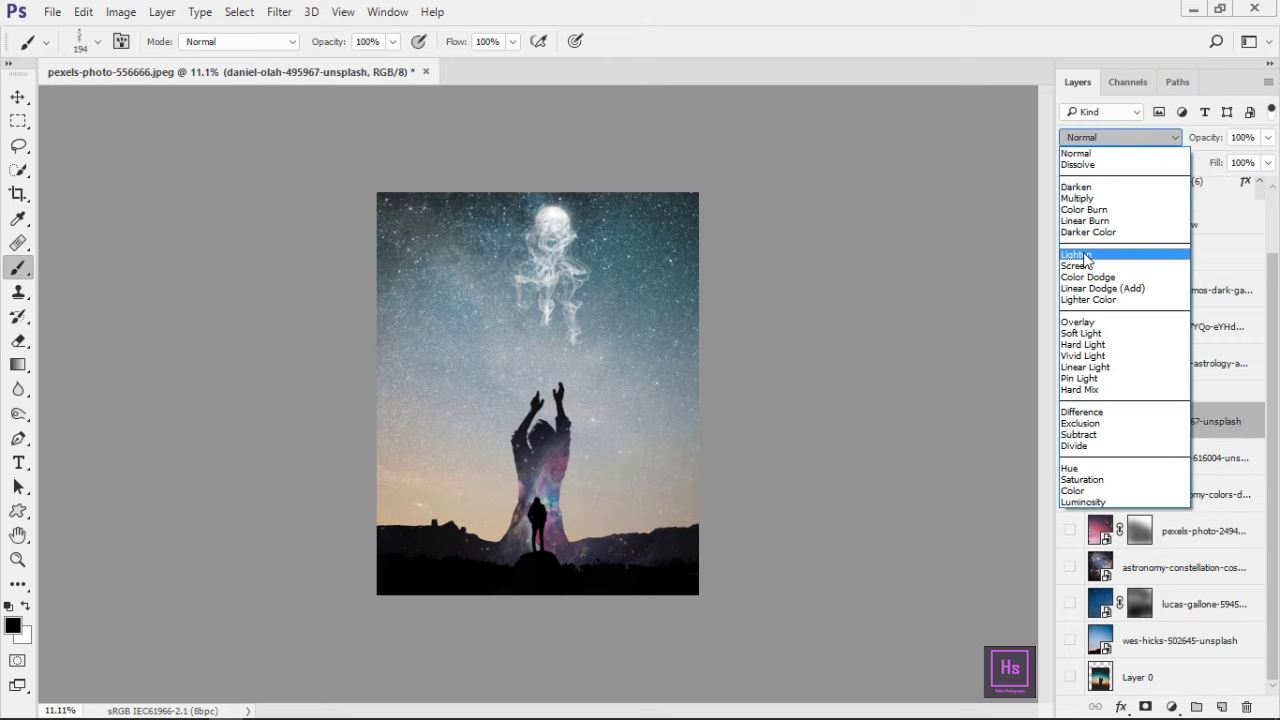
{"action": "left_click", "coordinate": [1077, 255]}
{"action": "left_click", "coordinate": [1120, 137]}
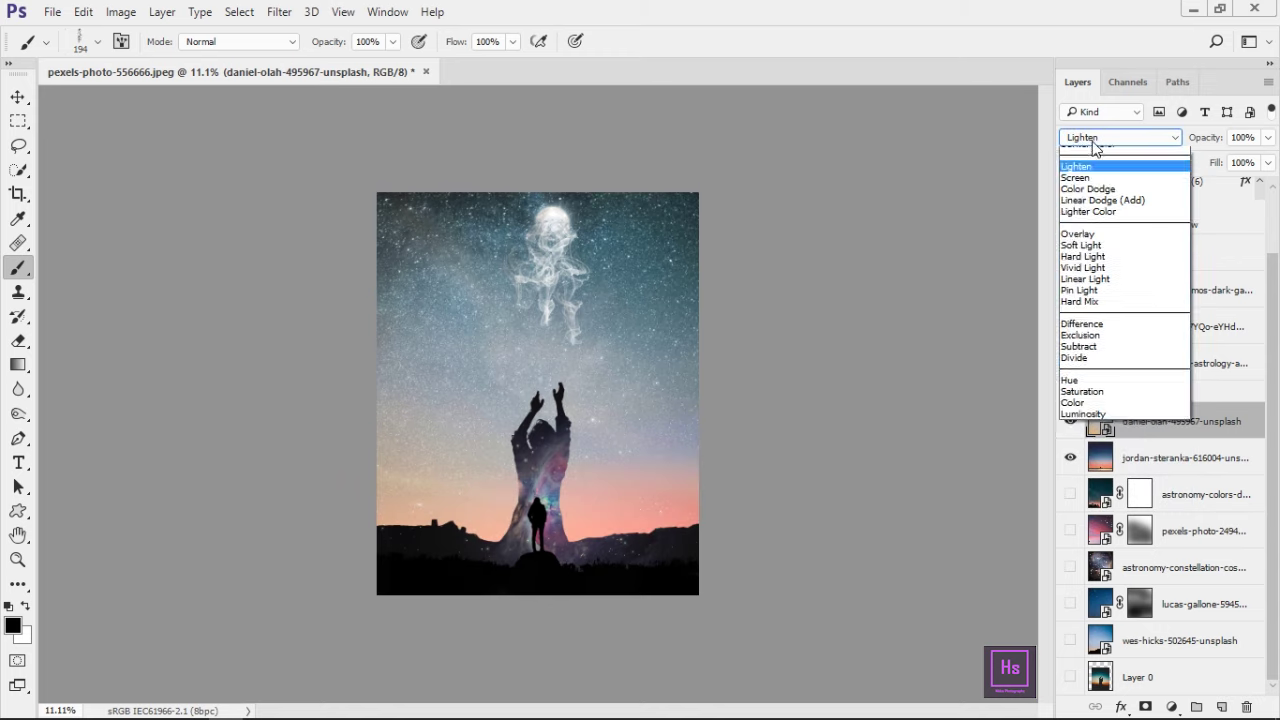
{"action": "left_click", "coordinate": [1090, 270]}
{"action": "left_click", "coordinate": [1104, 137]}
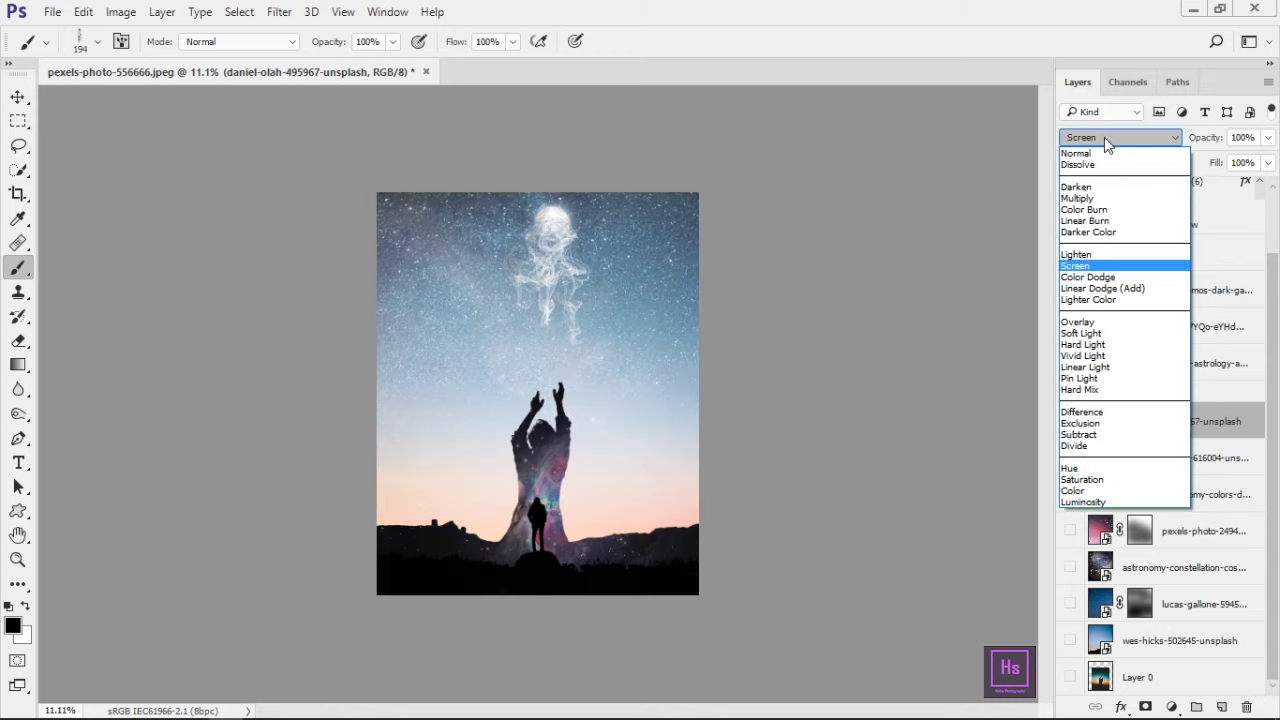
{"action": "left_click", "coordinate": [1080, 255]}
Step: Add a layer mask to daniel-olah and pick the soft round brush
{"action": "left_click", "coordinate": [1145, 705]}
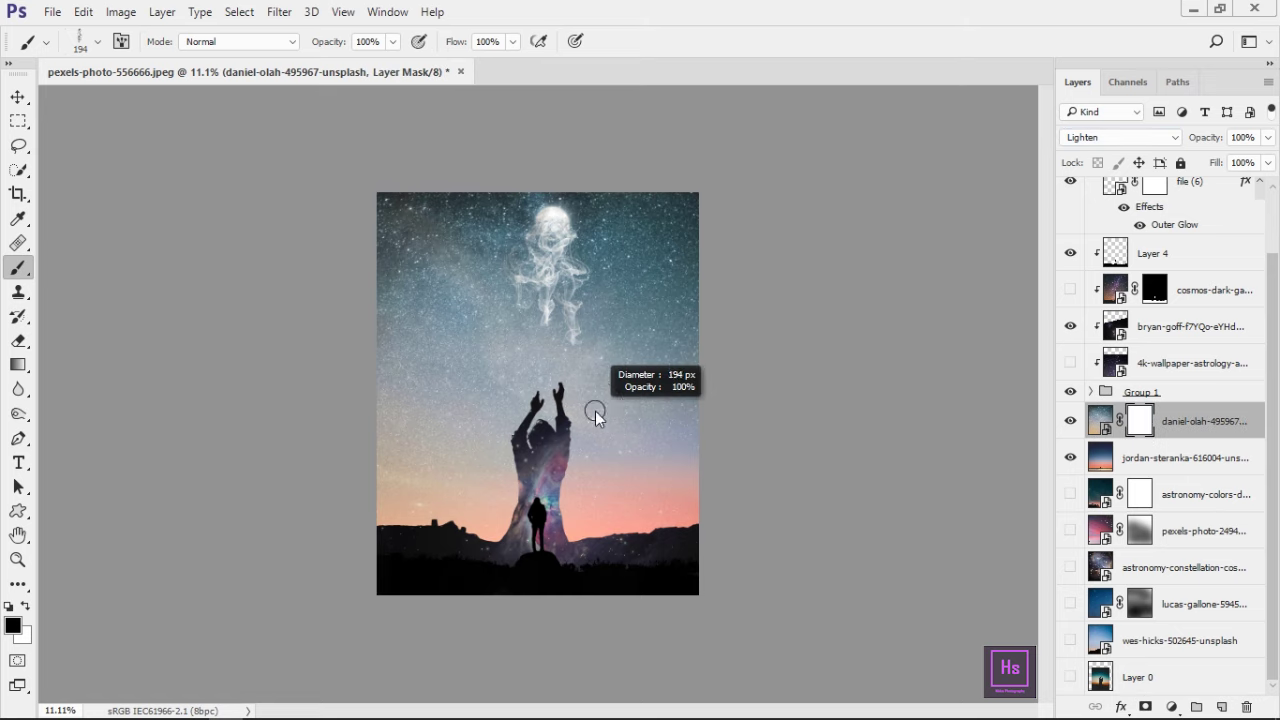
{"action": "right_click", "coordinate": [557, 428]}
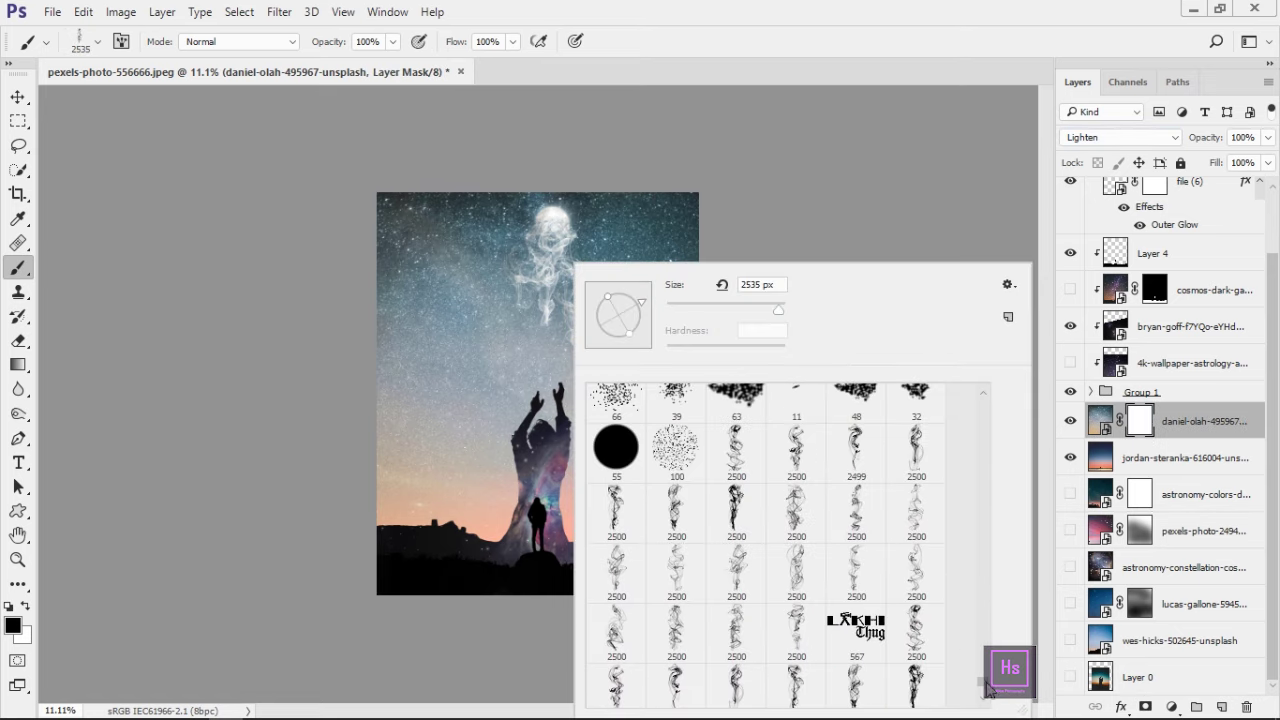
{"action": "left_click_drag", "start_coordinate": [992, 690], "coordinate": [990, 400]}
{"action": "double_click", "coordinate": [641, 491]}
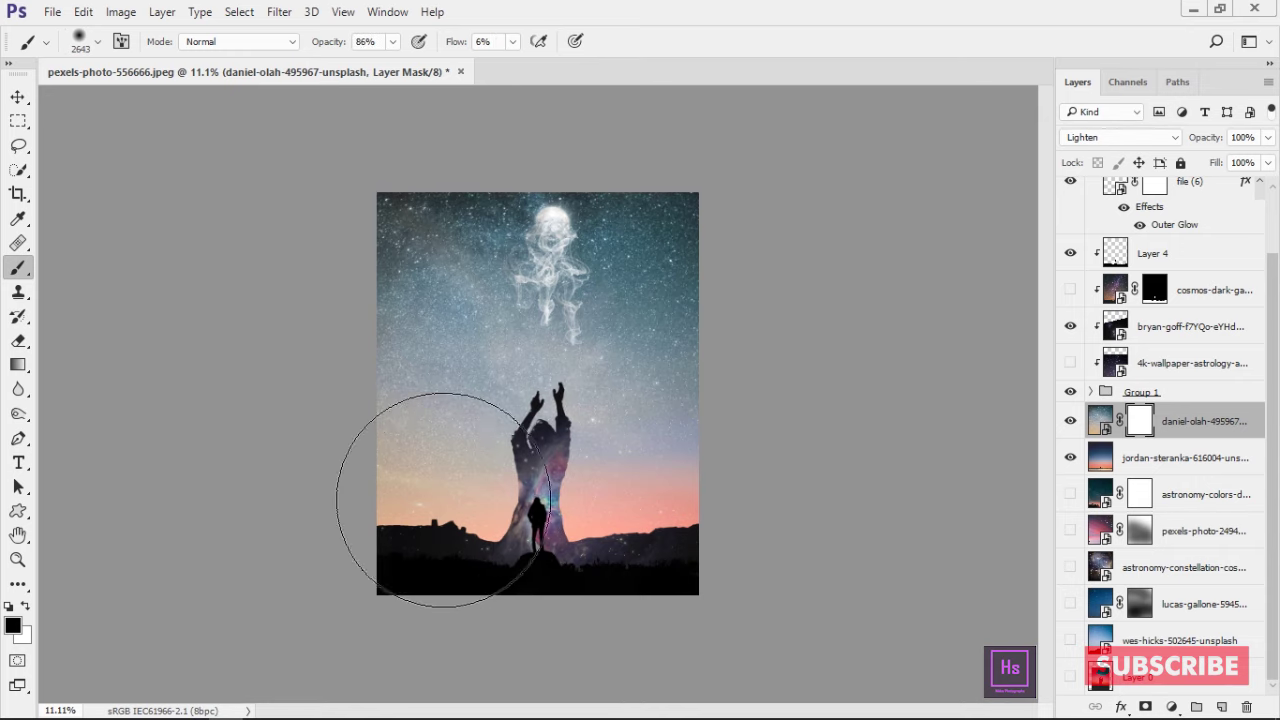
Step: Paint the mask to fade stars over the lower-left and upper sky, then zoom to the raised hands
{"action": "mouse_move", "coordinate": [429, 509]}
{"action": "left_mouse_down"}
{"action": "mouse_move", "coordinate": [432, 472]}
{"action": "mouse_move", "coordinate": [695, 477]}
{"action": "left_mouse_up"}
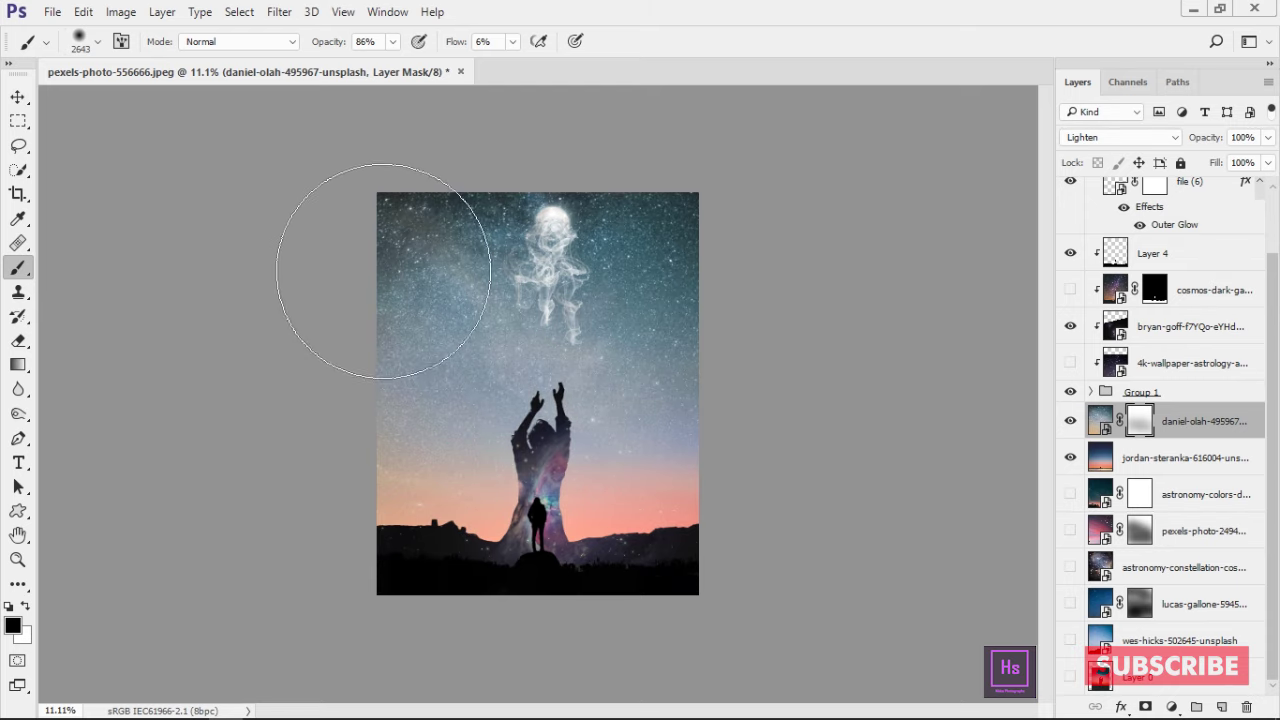
{"action": "mouse_move", "coordinate": [420, 255]}
{"action": "left_mouse_down"}
{"action": "mouse_move", "coordinate": [527, 380]}
{"action": "mouse_move", "coordinate": [577, 271]}
{"action": "mouse_move", "coordinate": [577, 229]}
{"action": "mouse_move", "coordinate": [538, 228]}
{"action": "left_mouse_up"}
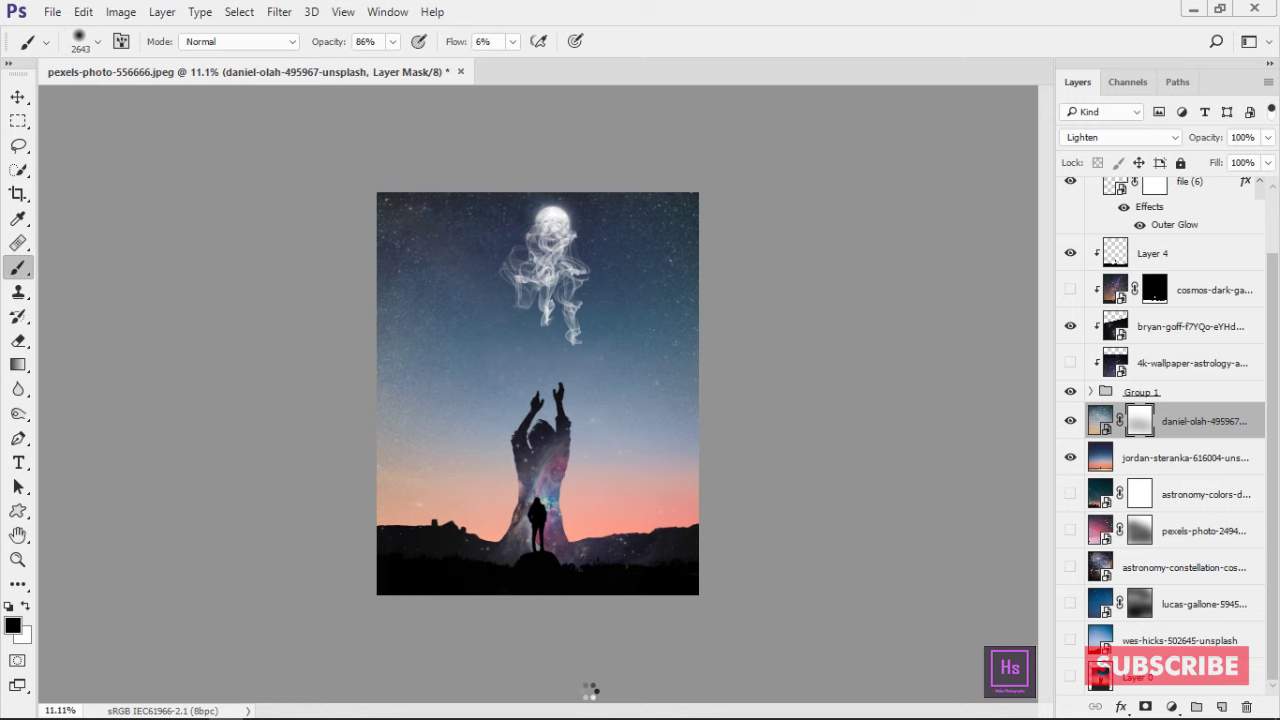
{"action": "scroll", "coordinate": [523, 305], "scroll_direction": "up", "scroll_amount": 3}
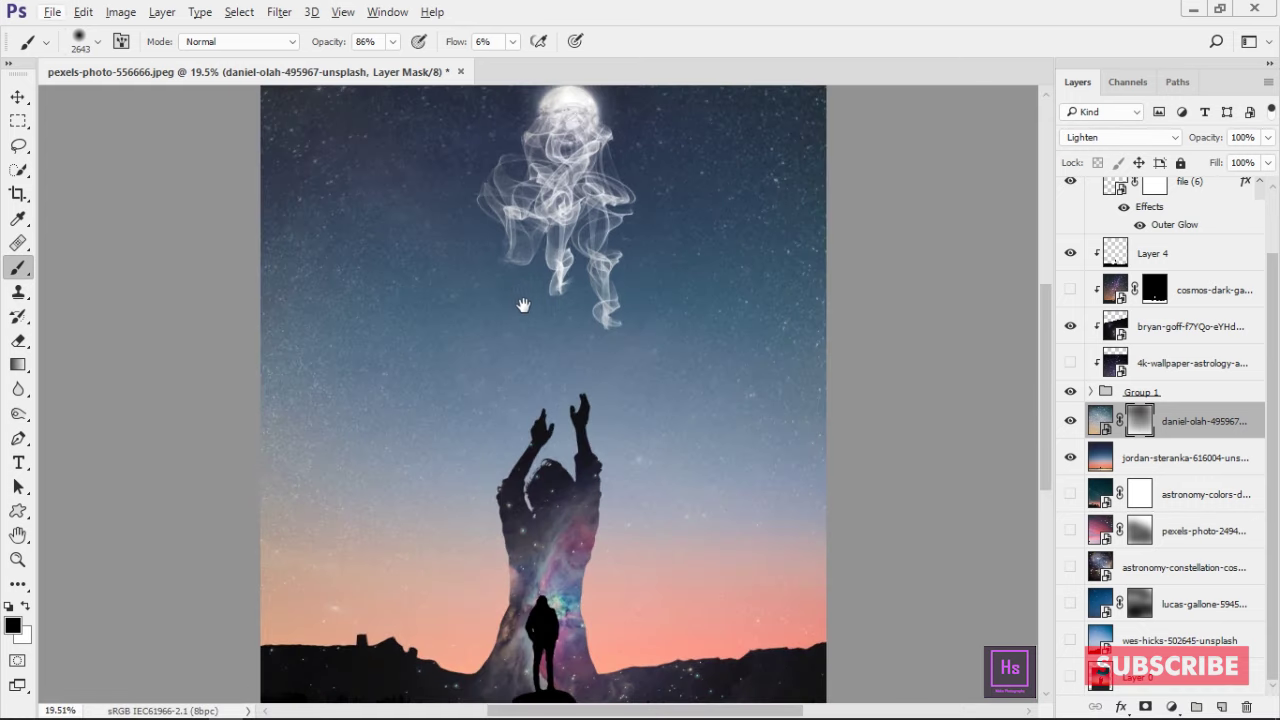
{"action": "left_click_drag", "start_coordinate": [523, 305], "coordinate": [551, 460]}
{"action": "scroll", "coordinate": [551, 460], "scroll_direction": "up", "scroll_amount": 1}
{"action": "mouse_move", "coordinate": [540, 368]}
{"action": "left_mouse_down"}
{"action": "mouse_move", "coordinate": [504, 418]}
{"action": "mouse_move", "coordinate": [504, 520]}
{"action": "left_mouse_up"}
{"action": "scroll", "coordinate": [920, 306], "scroll_direction": "down", "scroll_amount": 2}
{"action": "scroll", "coordinate": [1260, 270], "scroll_direction": "up", "scroll_amount": 2}
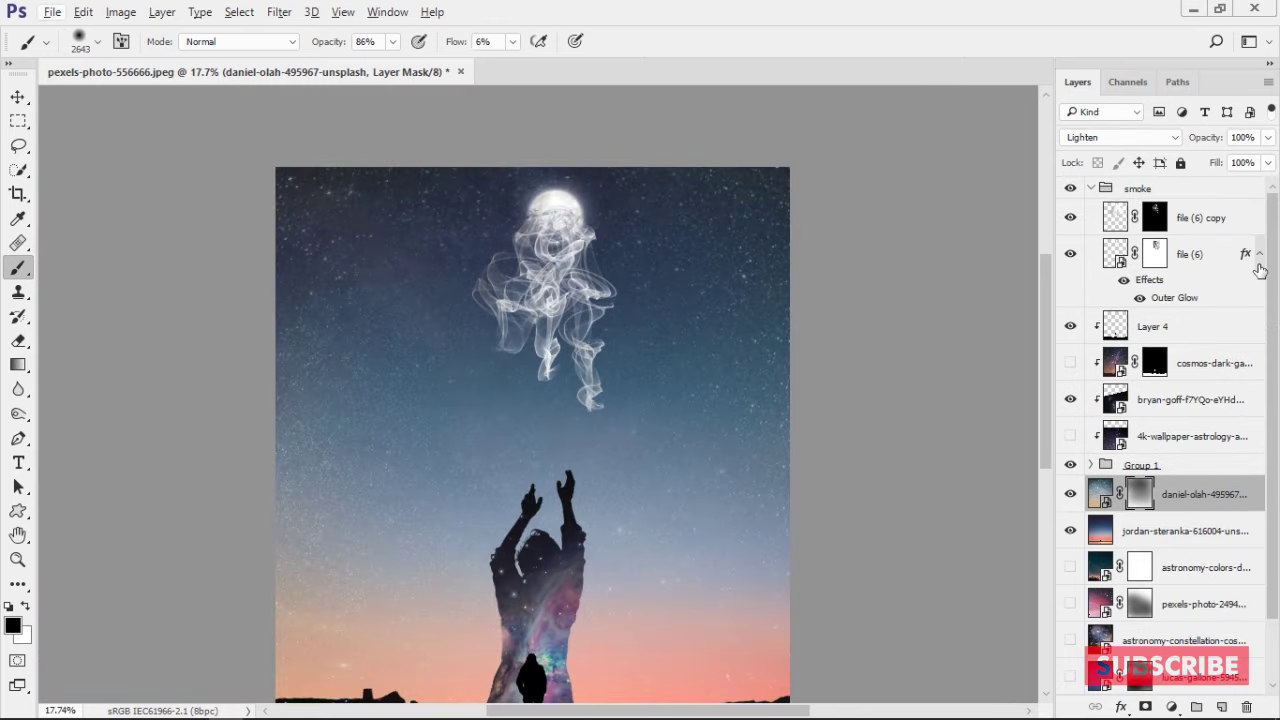
Step: Collapse the smoke group and group Layer 4 through Group 1 with Ctrl+G
{"action": "left_click", "coordinate": [1151, 190]}
{"action": "left_click", "coordinate": [1091, 188]}
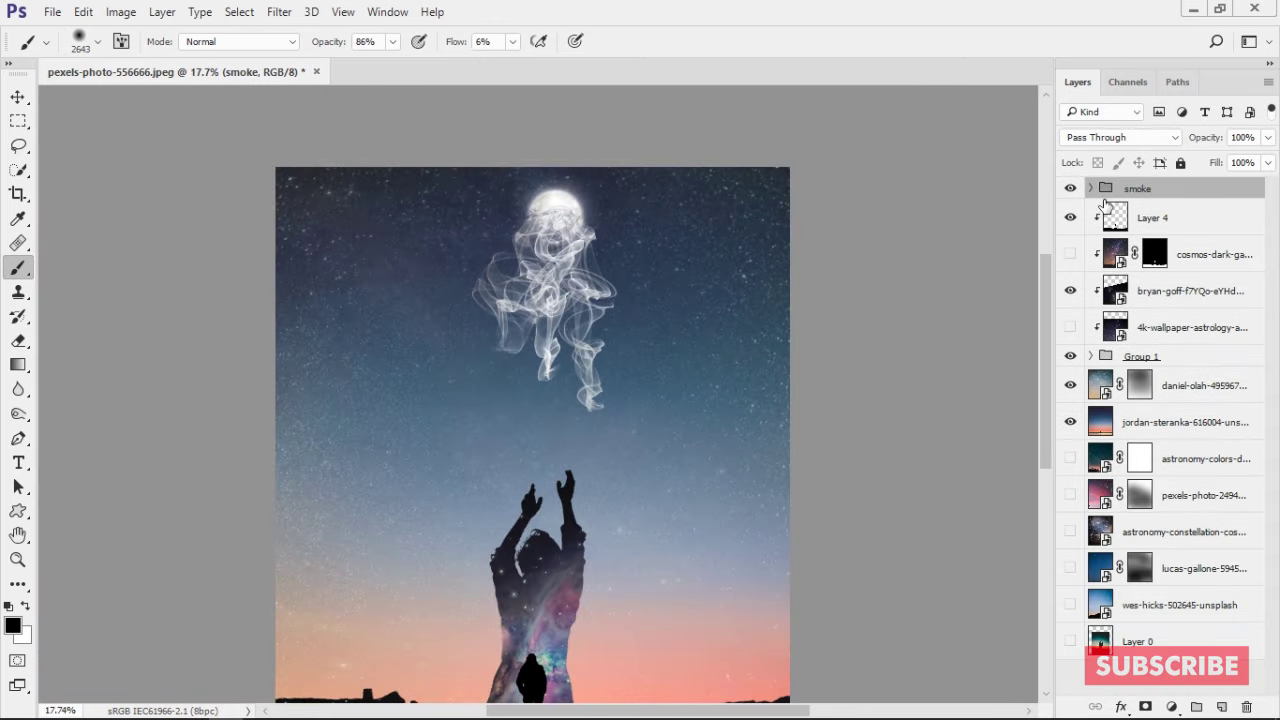
{"action": "left_click", "coordinate": [1196, 222]}
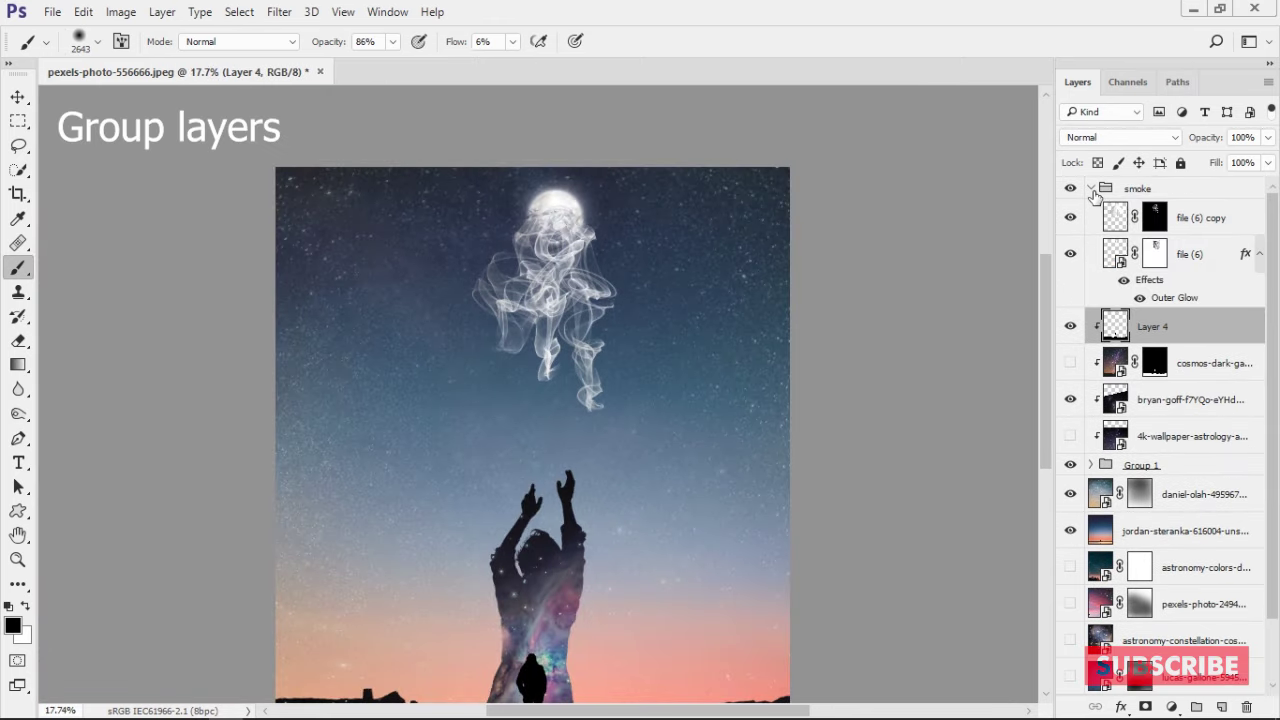
{"action": "left_click", "coordinate": [1207, 362]}
{"action": "left_click", "coordinate": [1210, 336], "text": "shift"}
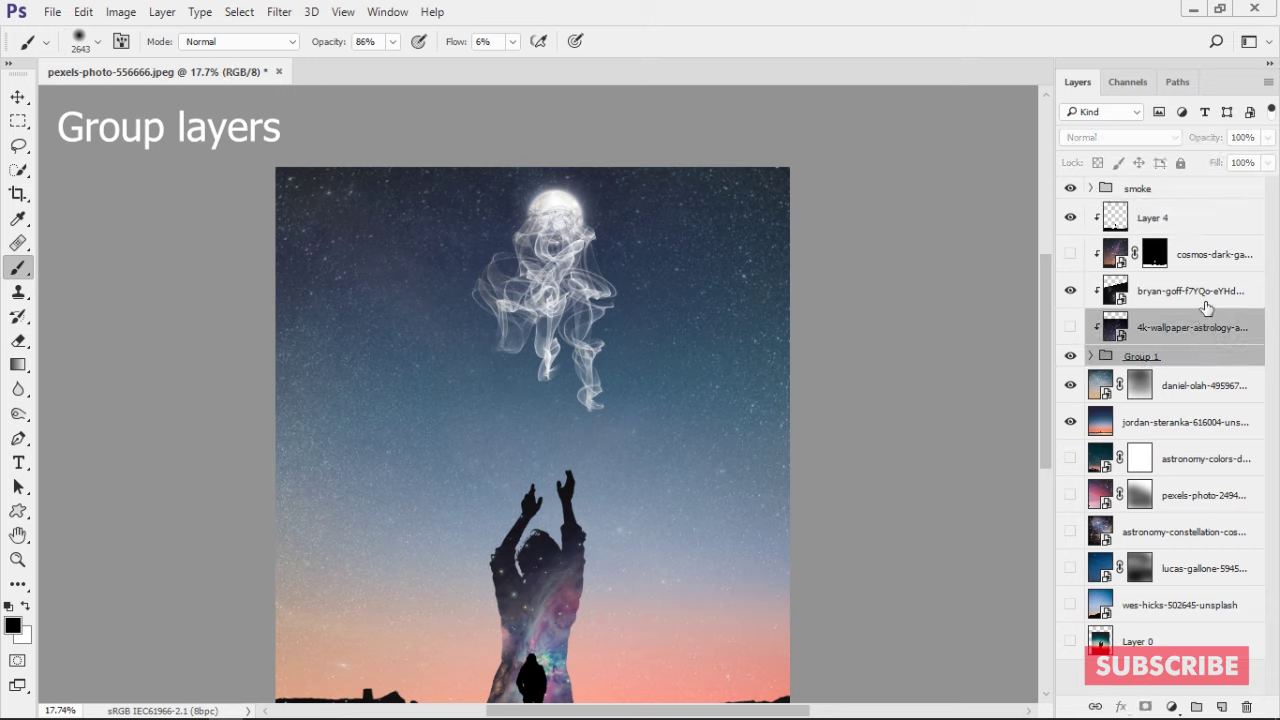
{"action": "left_click", "coordinate": [1204, 300], "text": "shift"}
{"action": "left_click", "coordinate": [1198, 256], "text": "shift"}
{"action": "left_click", "coordinate": [1199, 229], "text": "shift"}
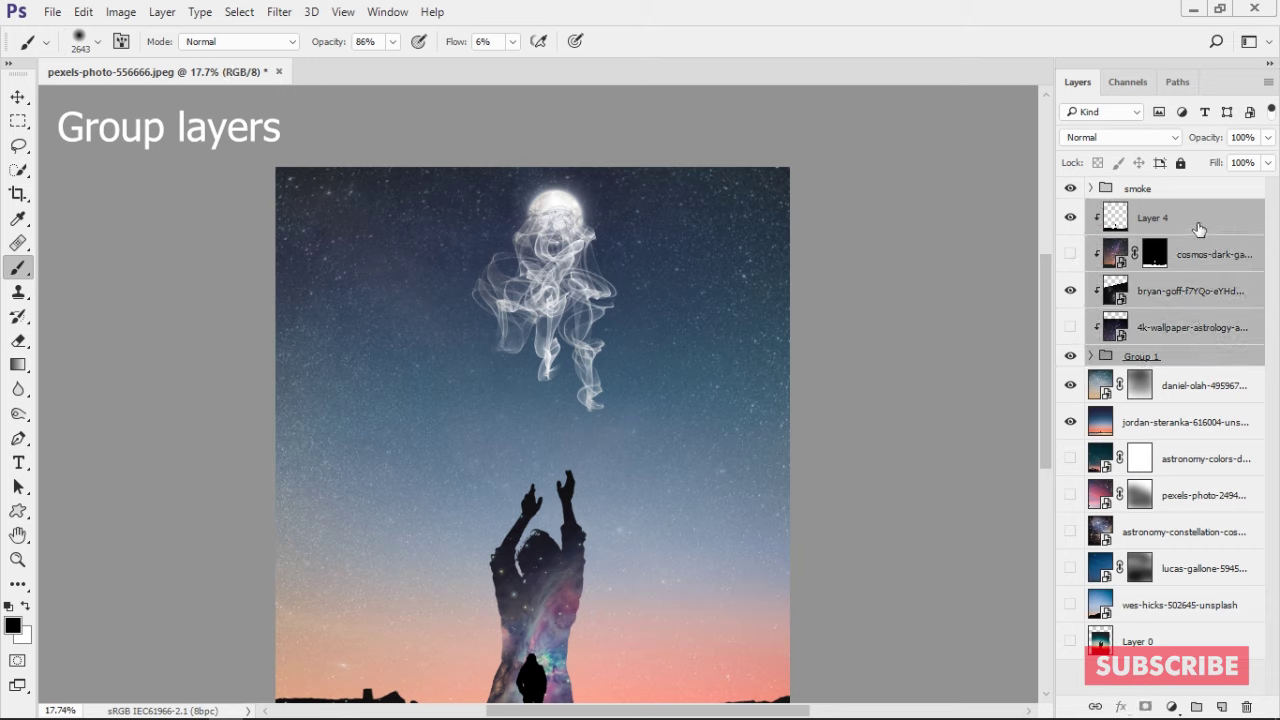
{"action": "key", "text": "ctrl+g"}
Step: Rename the new group to 'clipmasking'
{"action": "double_click", "coordinate": [1143, 210]}
{"action": "type", "text": "ng"}
{"action": "key", "text": "Return"}
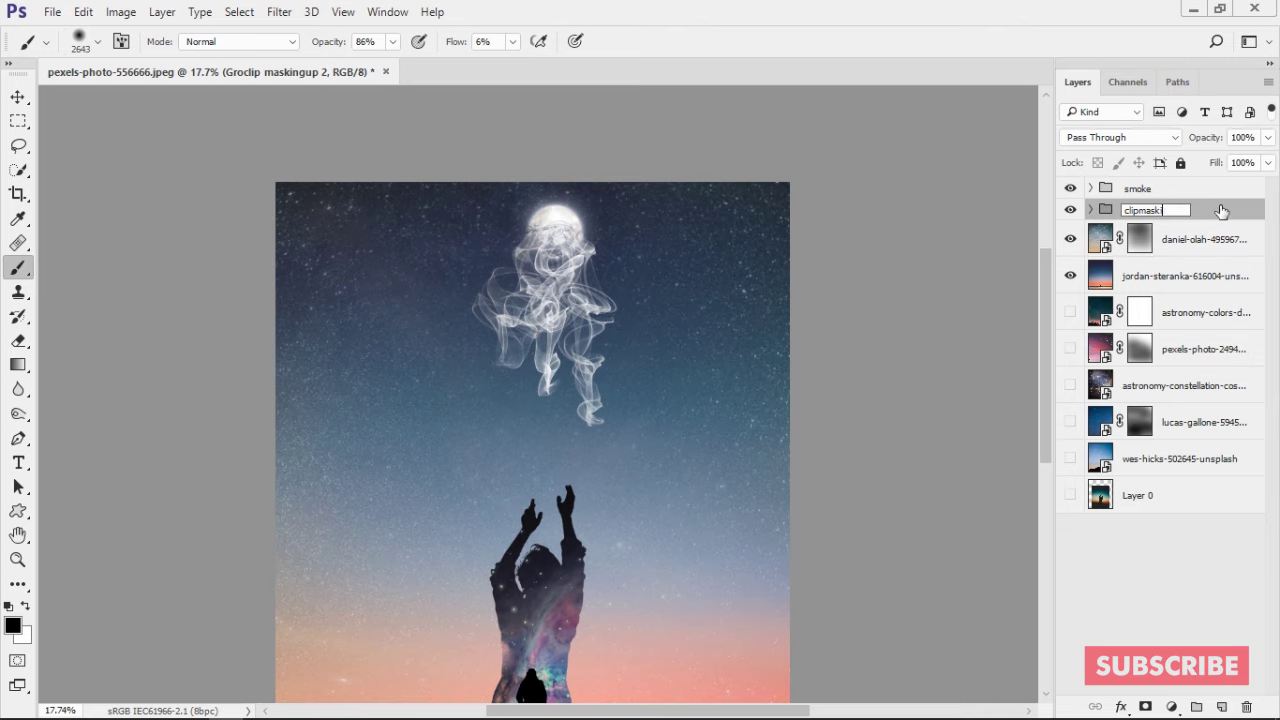
{"action": "type", "text": "ing"}
{"action": "key", "text": "Return"}
Step: Open the smoke group's Layer Style dialog, moved clear of the moon
{"action": "left_click", "coordinate": [1088, 192]}
{"action": "left_click", "coordinate": [1091, 189]}
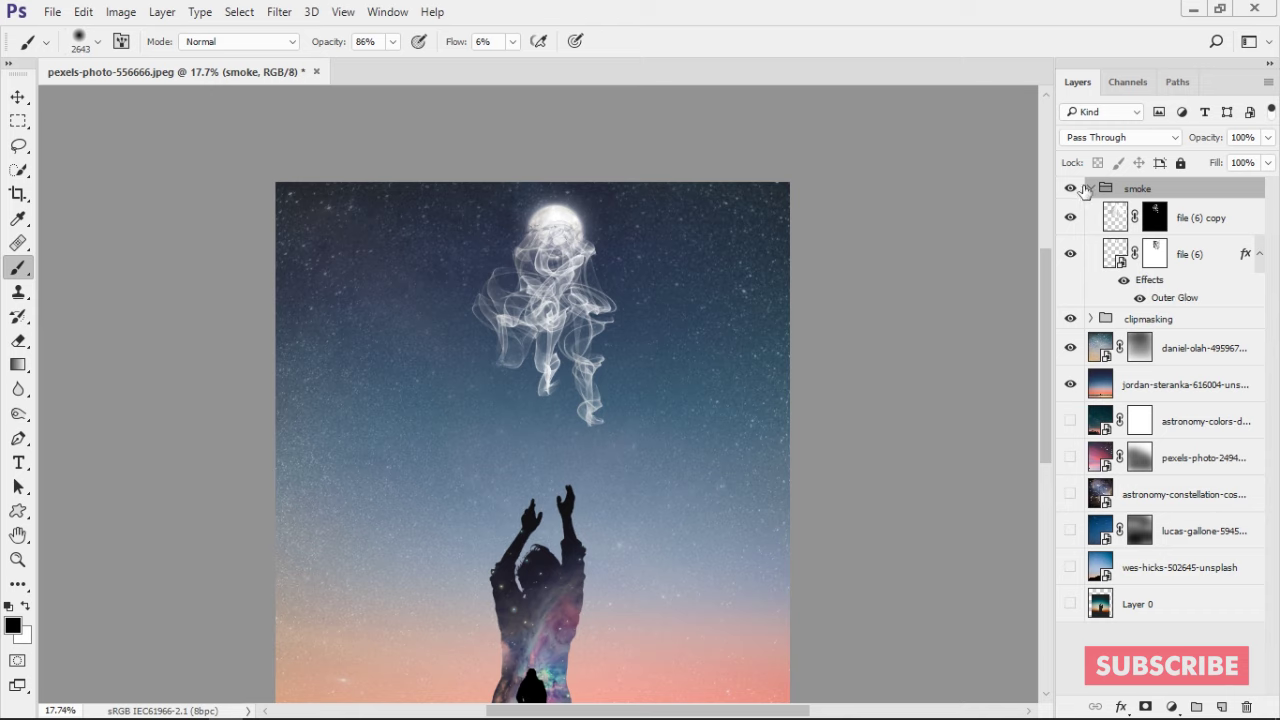
{"action": "left_click", "coordinate": [1091, 189]}
{"action": "double_click", "coordinate": [1206, 192]}
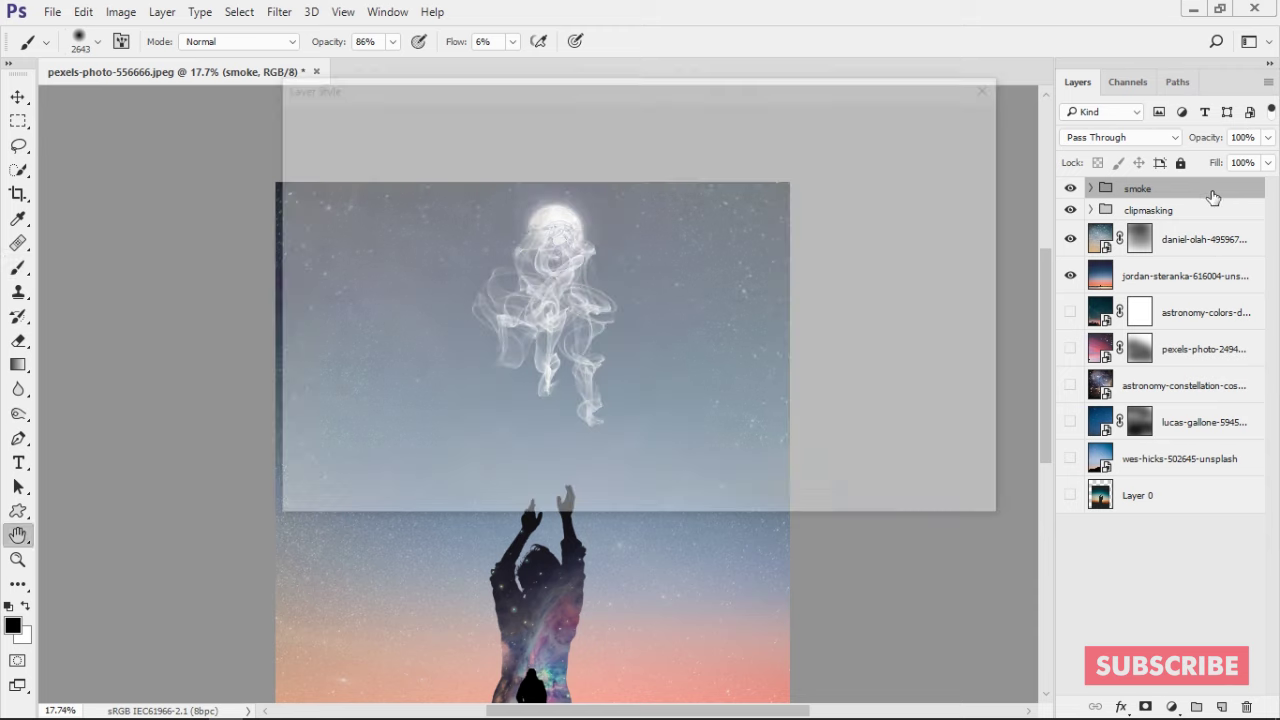
{"action": "left_click_drag", "start_coordinate": [808, 112], "coordinate": [1177, 385]}
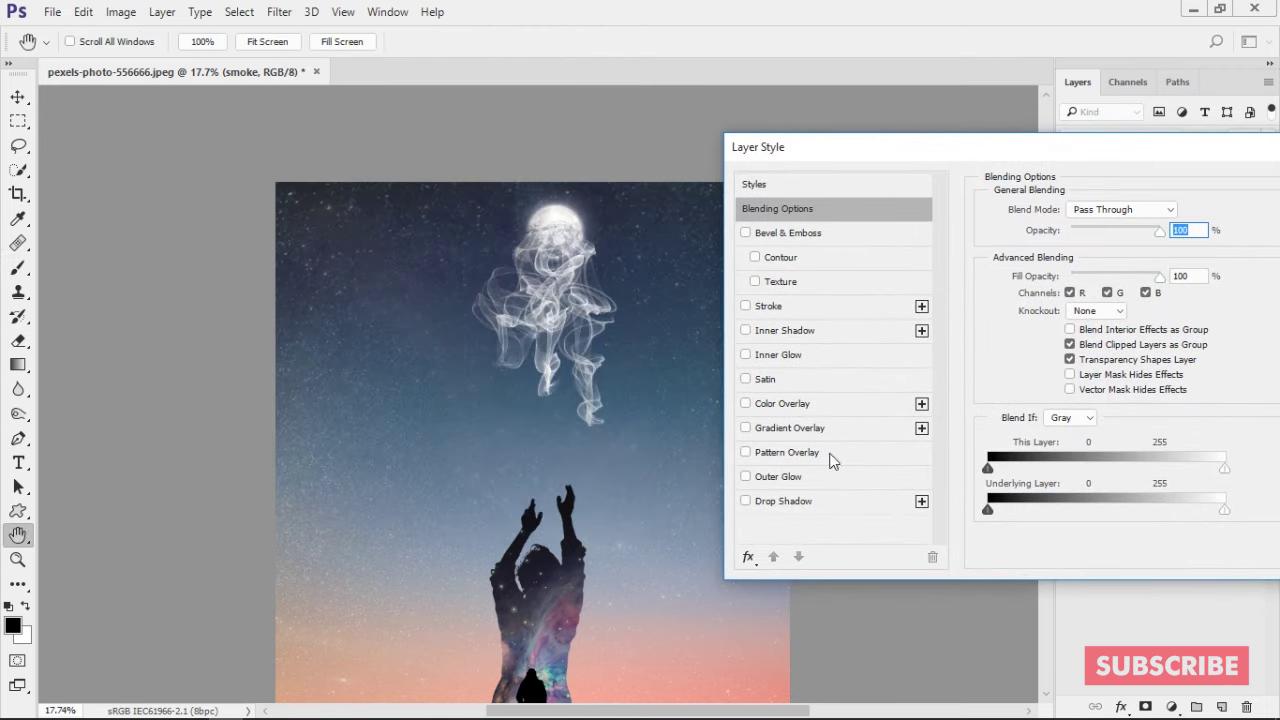
Step: Enable Outer Glow on the smoke group, try blue, teal and orange, then keep white
{"action": "left_click", "coordinate": [800, 477]}
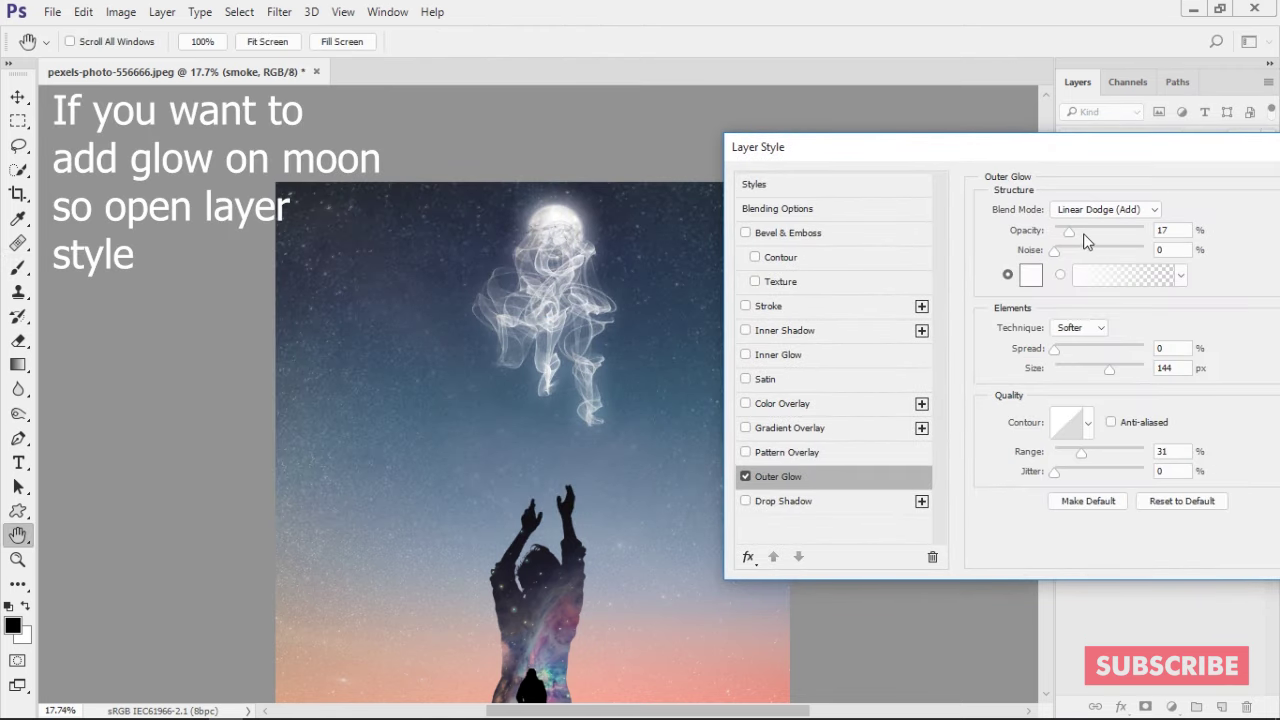
{"action": "left_click_drag", "start_coordinate": [1084, 237], "coordinate": [1068, 233]}
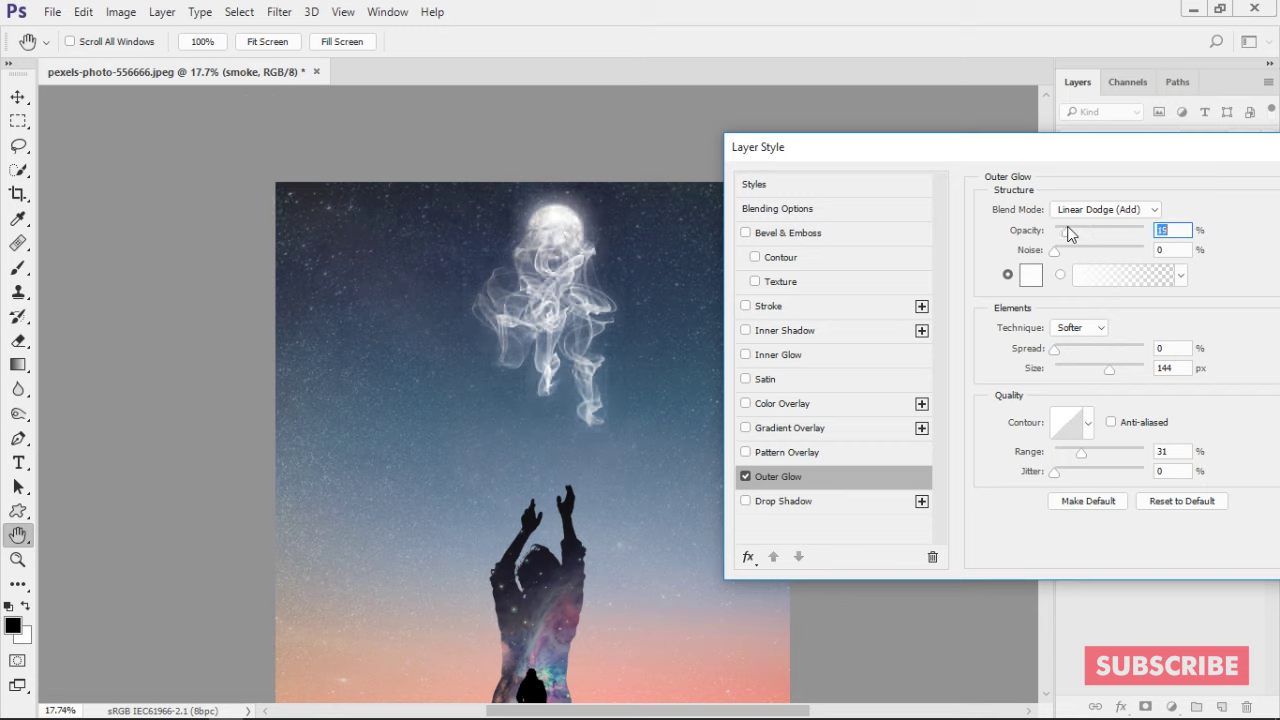
{"action": "left_click", "coordinate": [1030, 275]}
{"action": "type", "text": "2b3a50"}
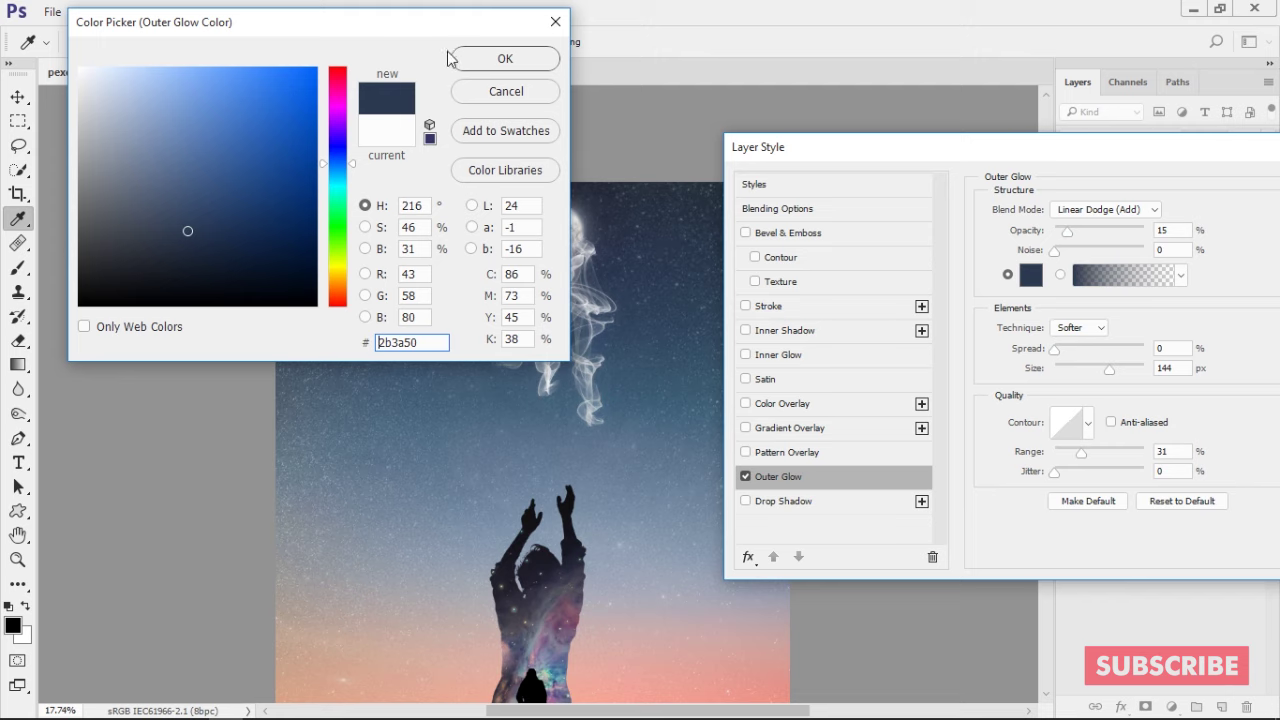
{"action": "left_click_drag", "start_coordinate": [440, 17], "coordinate": [234, 84]}
{"action": "left_click", "coordinate": [82, 131]}
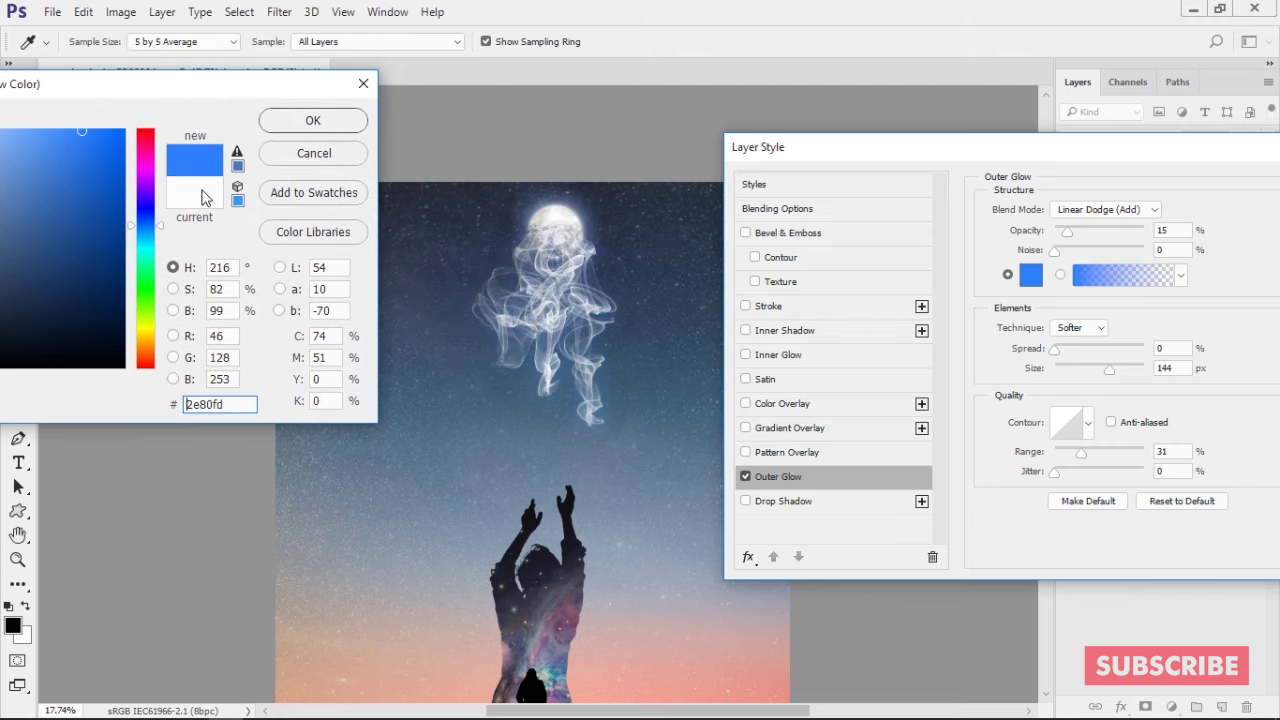
{"action": "left_click_drag", "start_coordinate": [537, 688], "coordinate": [572, 657]}
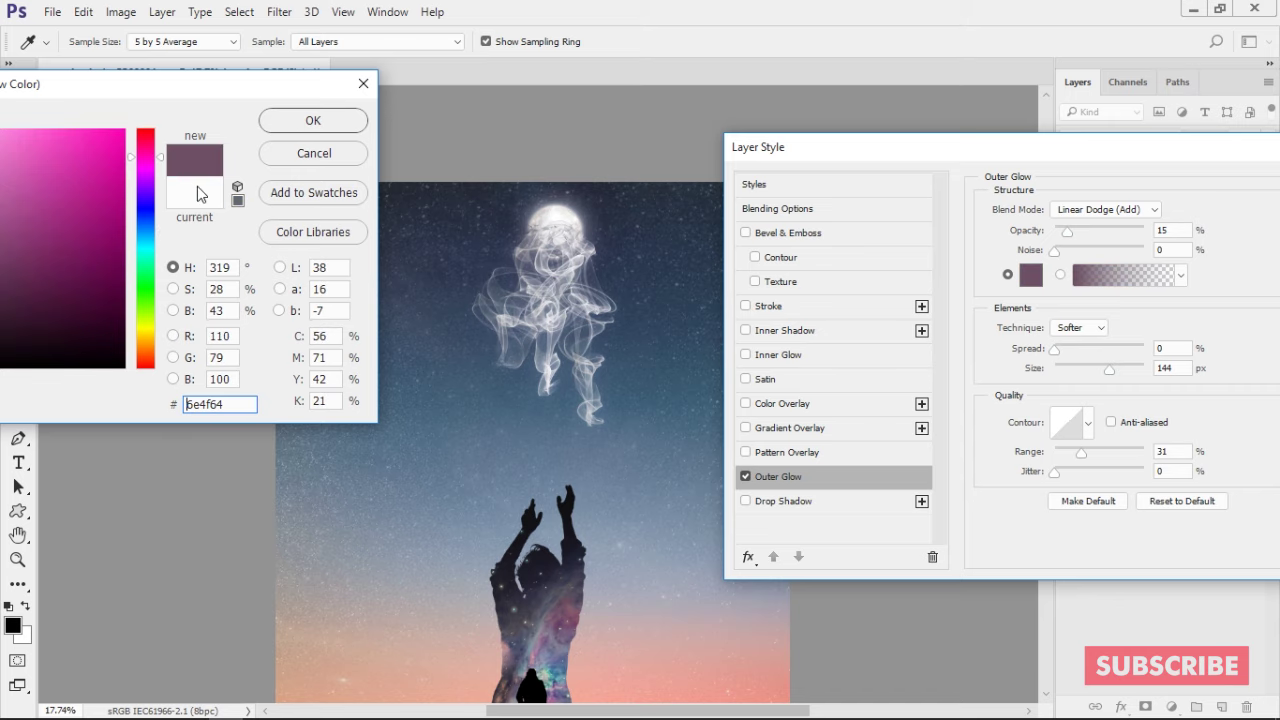
{"action": "left_click_drag", "start_coordinate": [145, 175], "coordinate": [145, 348]}
{"action": "left_click", "coordinate": [123, 137]}
{"action": "left_click", "coordinate": [195, 195]}
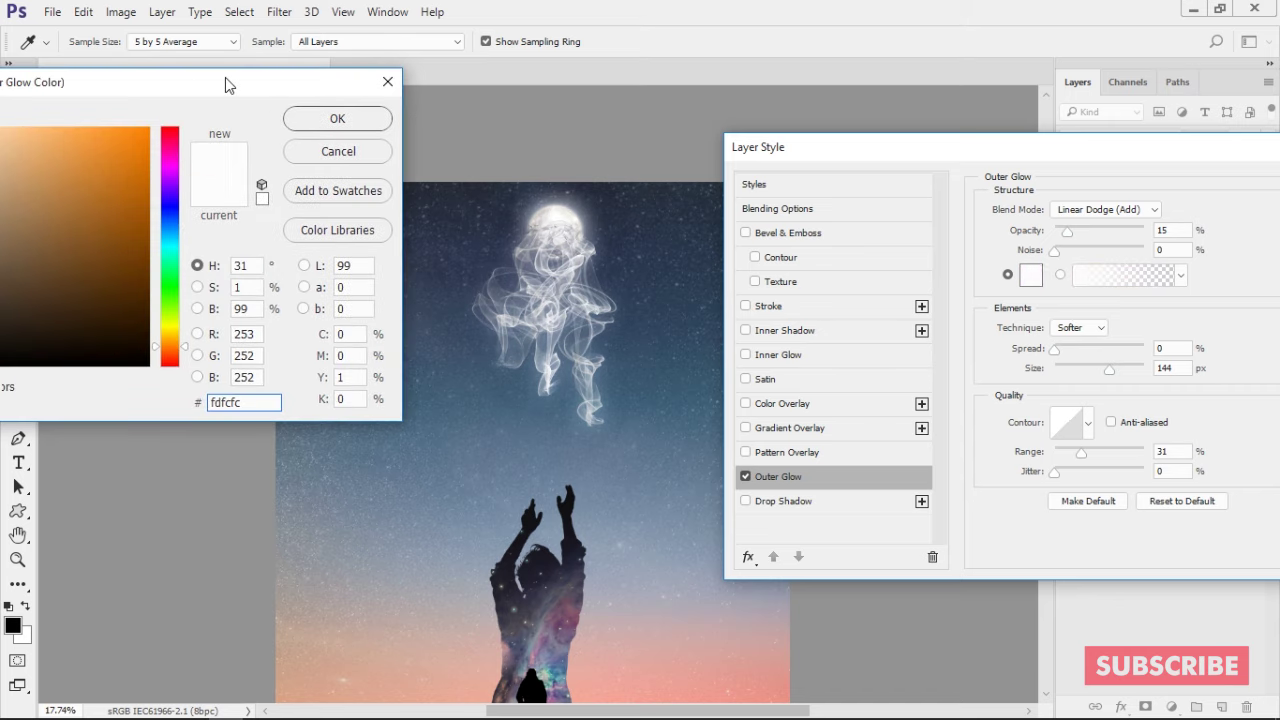
{"action": "left_click_drag", "start_coordinate": [229, 83], "coordinate": [281, 52]}
{"action": "left_click", "coordinate": [318, 91]}
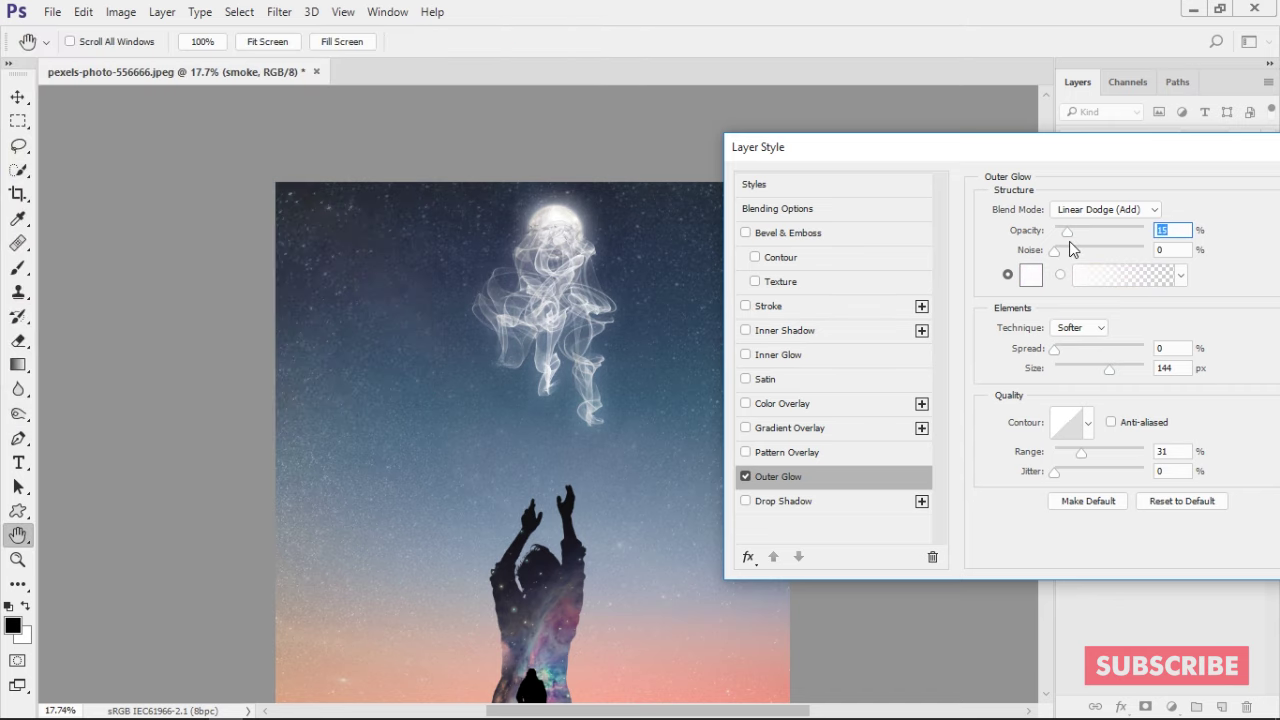
Step: Set the glow to 28% opacity and 250 px size, compare with Preview, and apply
{"action": "left_click_drag", "start_coordinate": [1105, 237], "coordinate": [1068, 232]}
{"action": "left_click_drag", "start_coordinate": [1109, 368], "coordinate": [1143, 370]}
{"action": "mouse_move", "coordinate": [1080, 229]}
{"action": "left_mouse_down"}
{"action": "mouse_move", "coordinate": [1092, 237]}
{"action": "mouse_move", "coordinate": [1081, 243]}
{"action": "left_mouse_up"}
{"action": "left_click_drag", "start_coordinate": [1085, 145], "coordinate": [858, 154]}
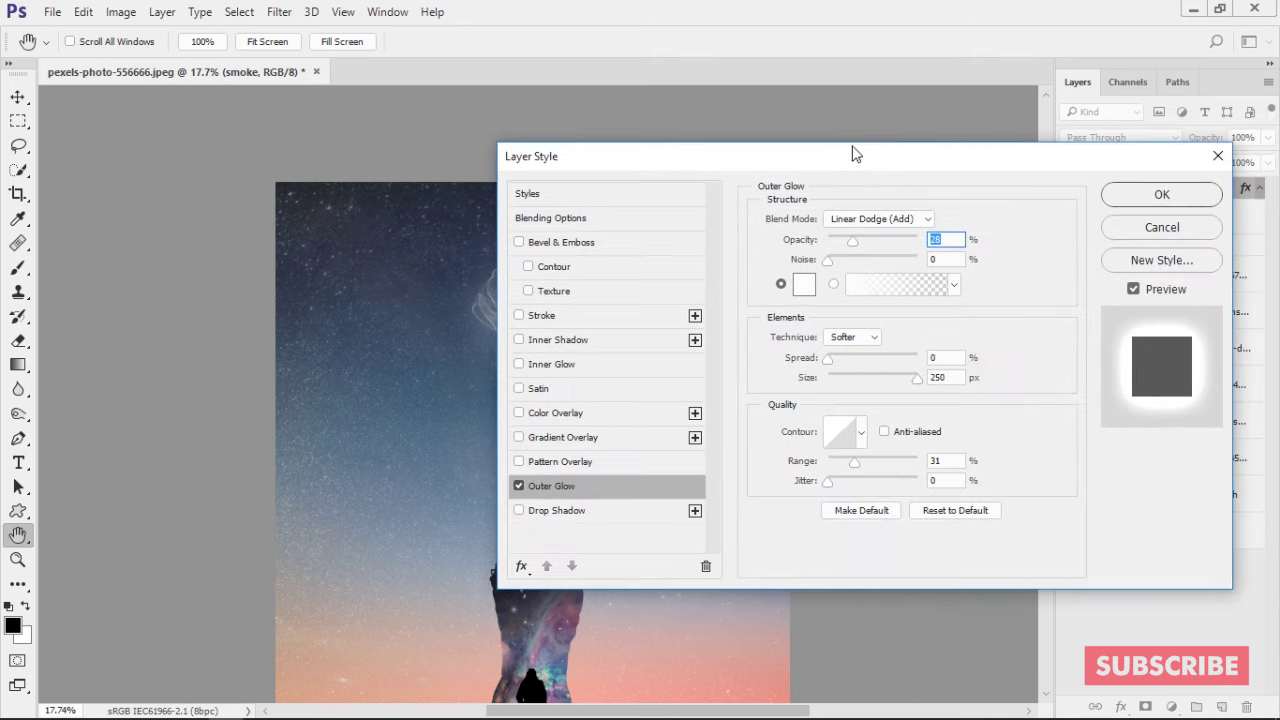
{"action": "left_click", "coordinate": [1145, 290]}
{"action": "mouse_move", "coordinate": [960, 158]}
{"action": "left_mouse_down"}
{"action": "mouse_move", "coordinate": [1200, 200]}
{"action": "mouse_move", "coordinate": [964, 164]}
{"action": "left_mouse_up"}
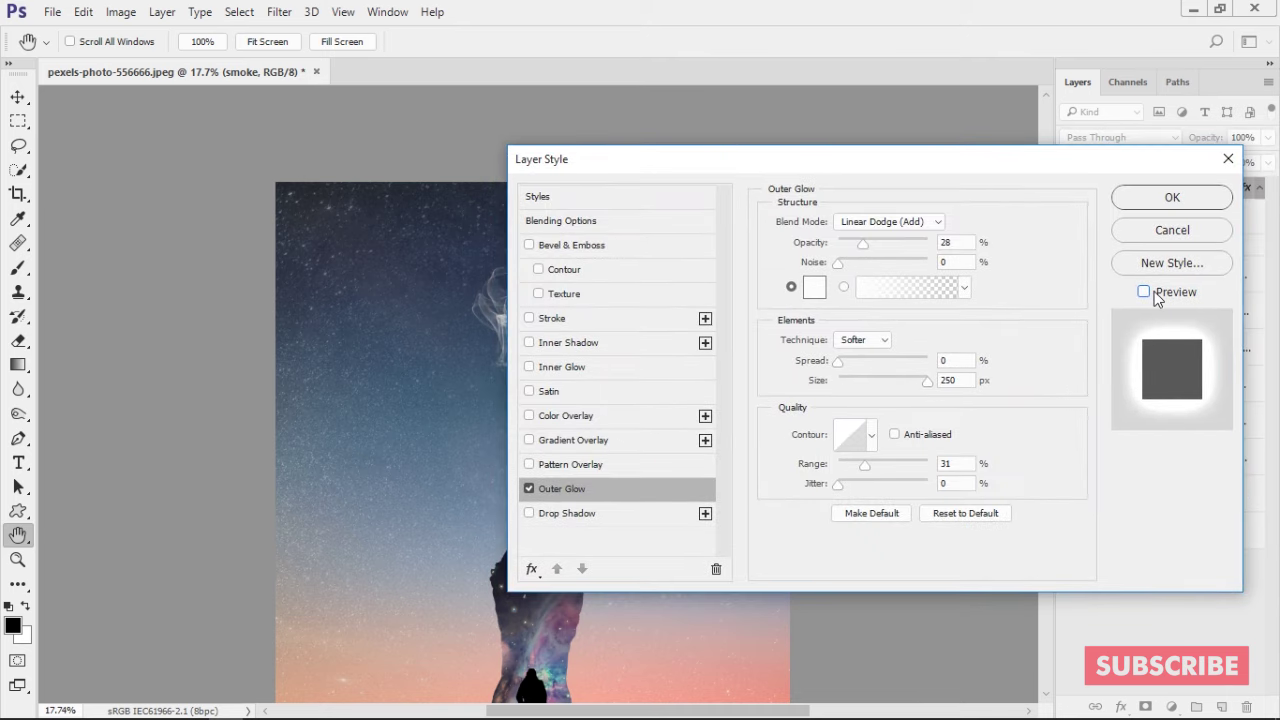
{"action": "left_click", "coordinate": [1140, 289]}
{"action": "left_click_drag", "start_coordinate": [1101, 165], "coordinate": [638, 315]}
{"action": "left_click", "coordinate": [712, 340]}
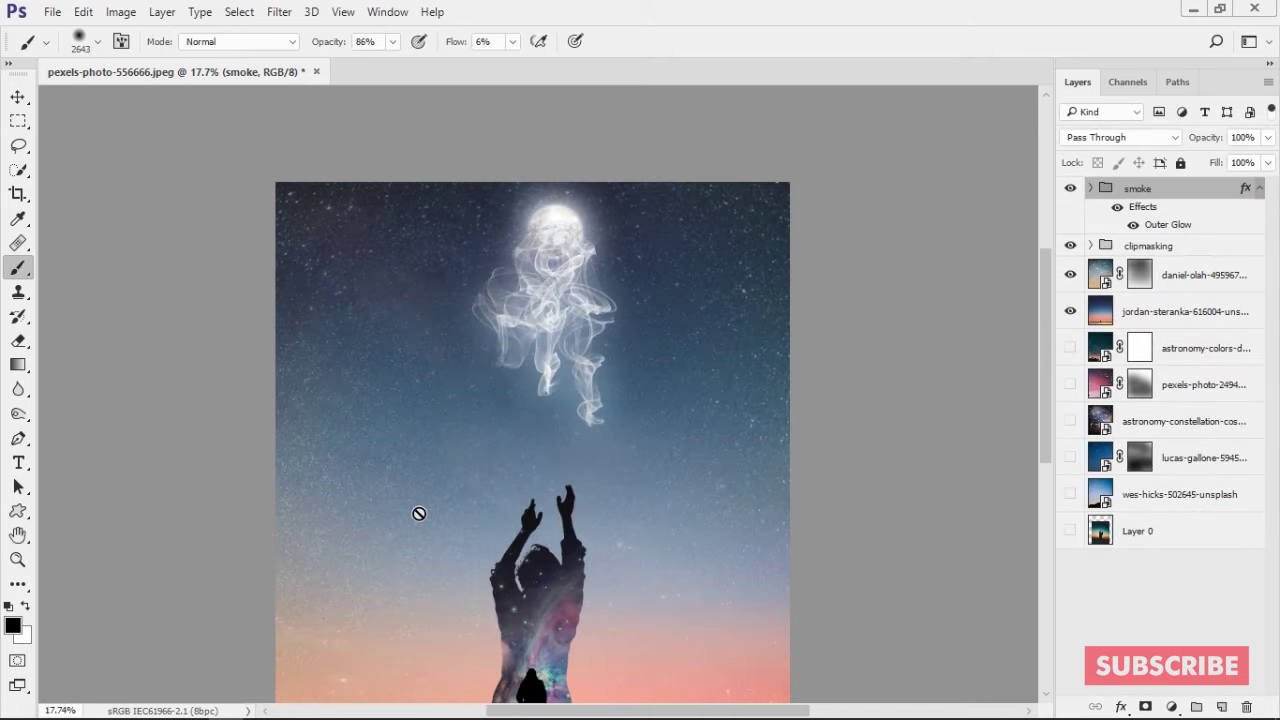
Step: Zoom in on the figure, expand clipmasking, and toggle the bryan-goff nebula layer to compare
{"action": "key", "text": "ctrl+0"}
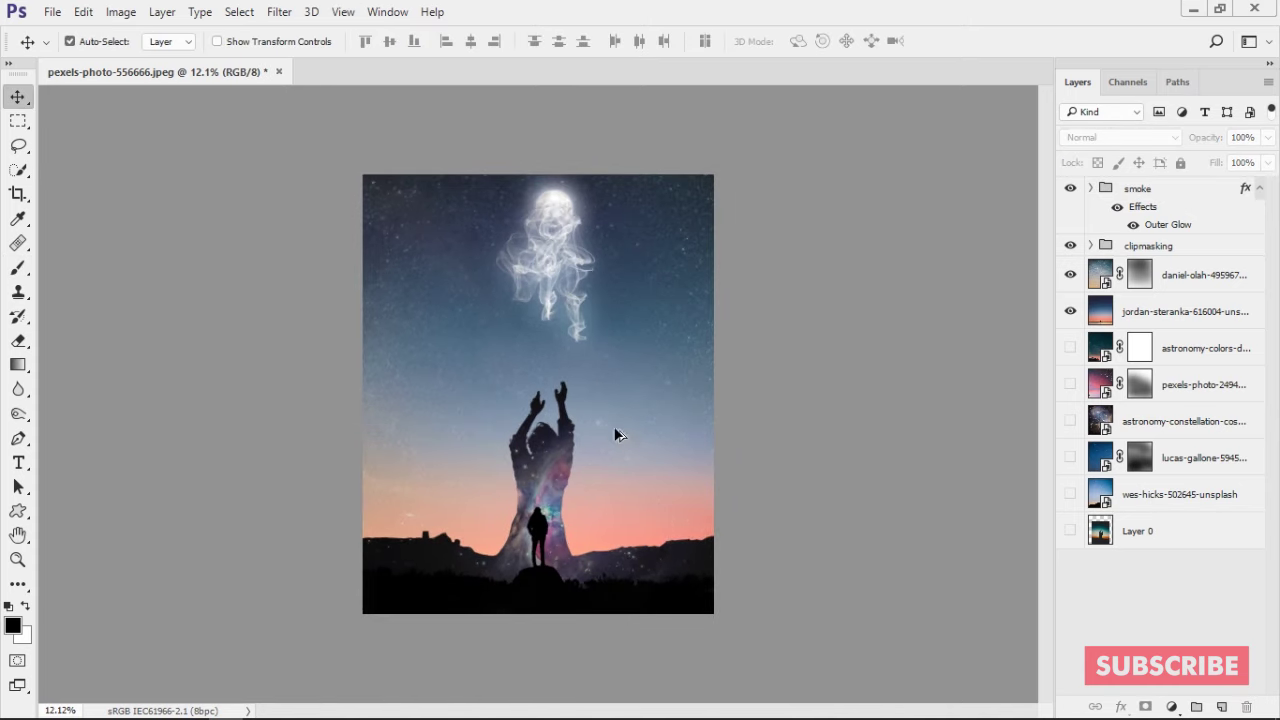
{"action": "key", "text": "ctrl+plus"}
{"action": "scroll", "coordinate": [589, 551], "scroll_direction": "up", "scroll_amount": 2}
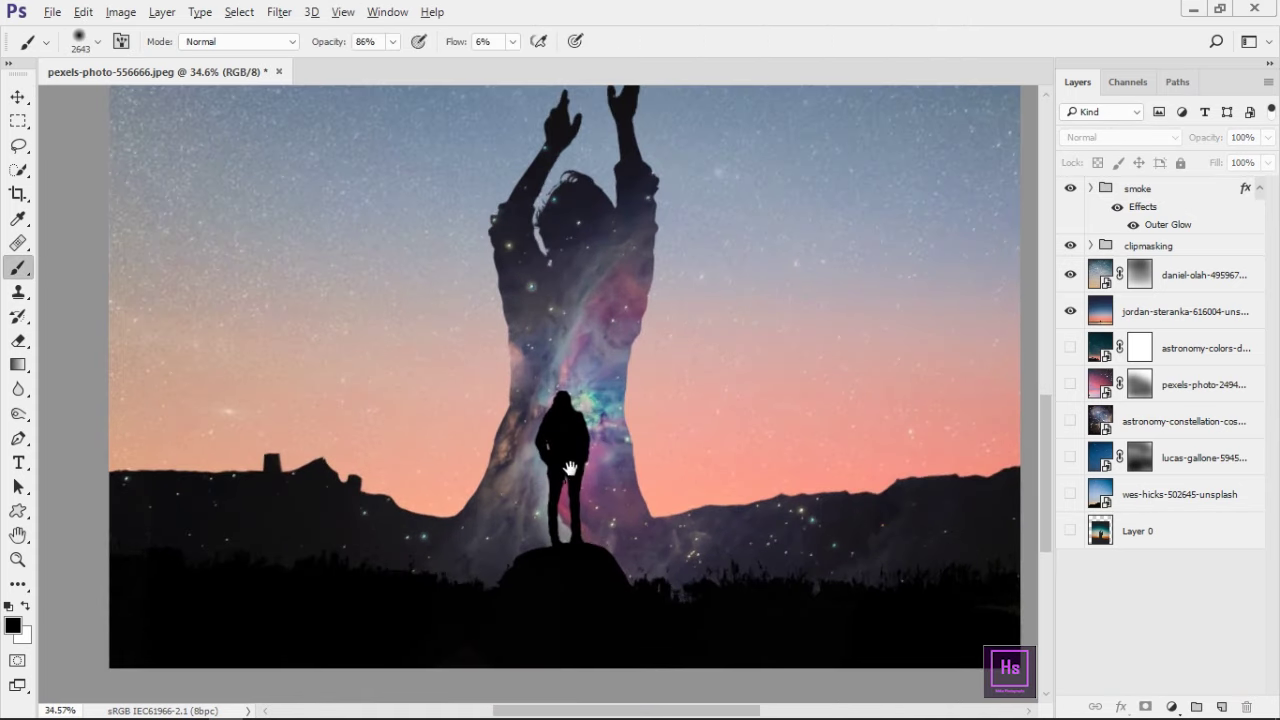
{"action": "scroll", "coordinate": [679, 493], "scroll_direction": "down", "scroll_amount": 2}
{"action": "scroll", "coordinate": [651, 457], "scroll_direction": "down", "scroll_amount": 1}
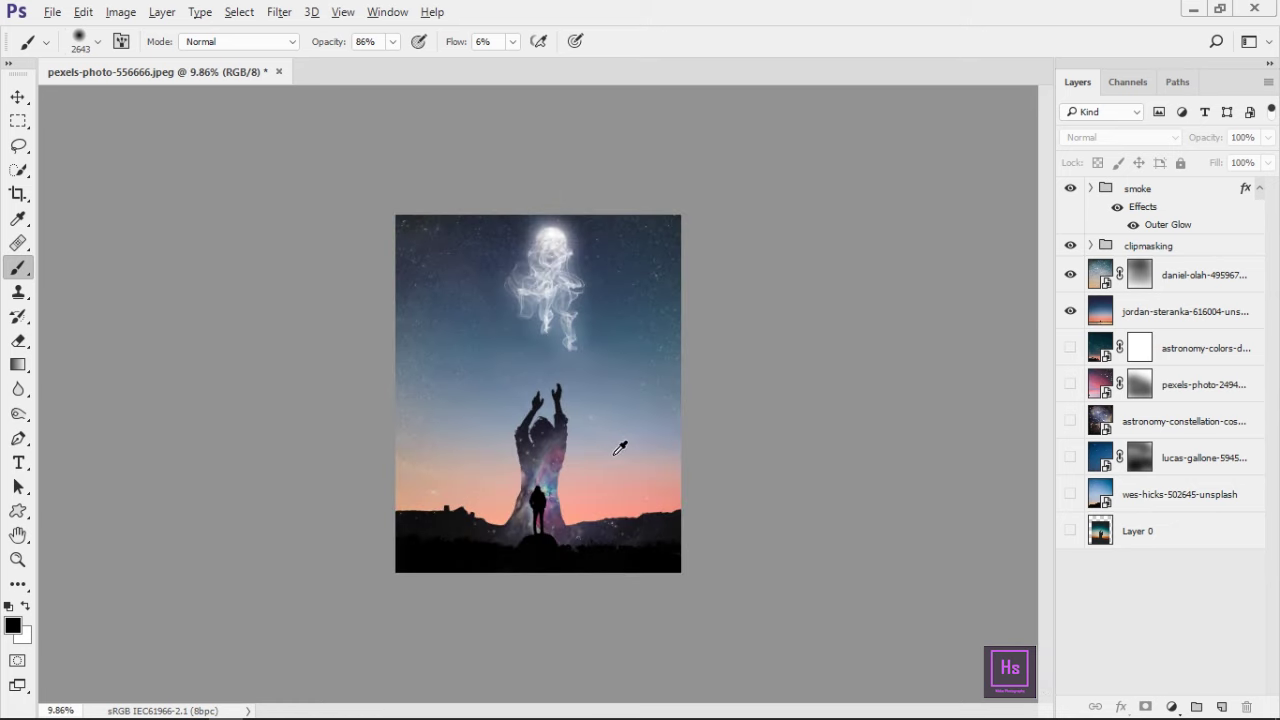
{"action": "scroll", "coordinate": [565, 467], "scroll_direction": "up", "scroll_amount": 1}
{"action": "scroll", "coordinate": [565, 467], "scroll_direction": "up", "scroll_amount": 2}
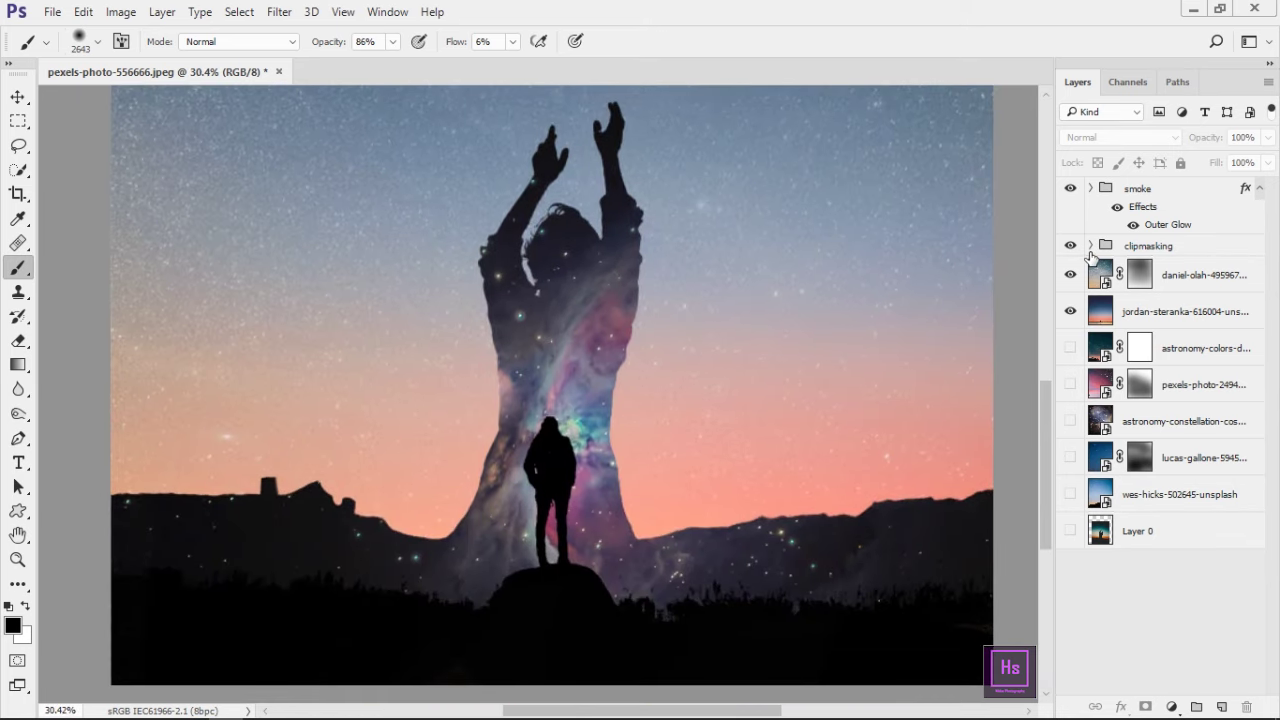
{"action": "left_click", "coordinate": [1092, 251]}
{"action": "left_click", "coordinate": [1090, 245]}
{"action": "left_click", "coordinate": [1070, 347]}
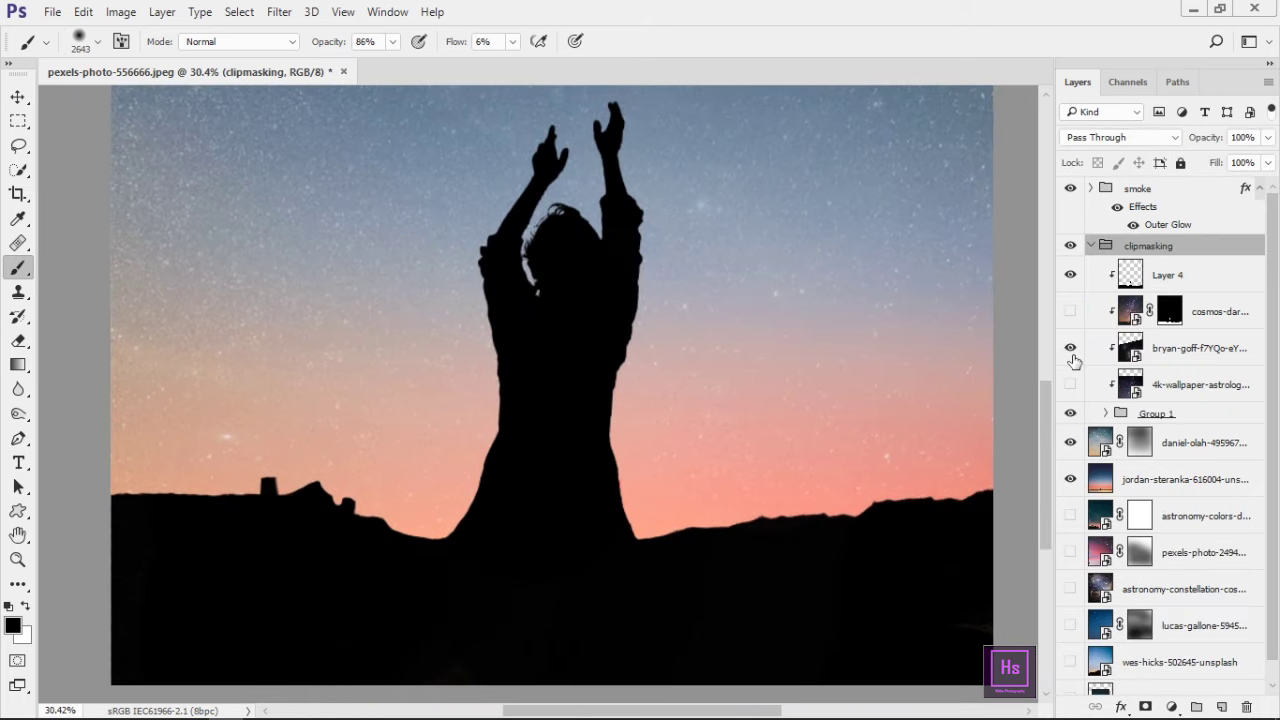
{"action": "left_click", "coordinate": [1070, 347]}
{"action": "left_click", "coordinate": [1160, 355]}
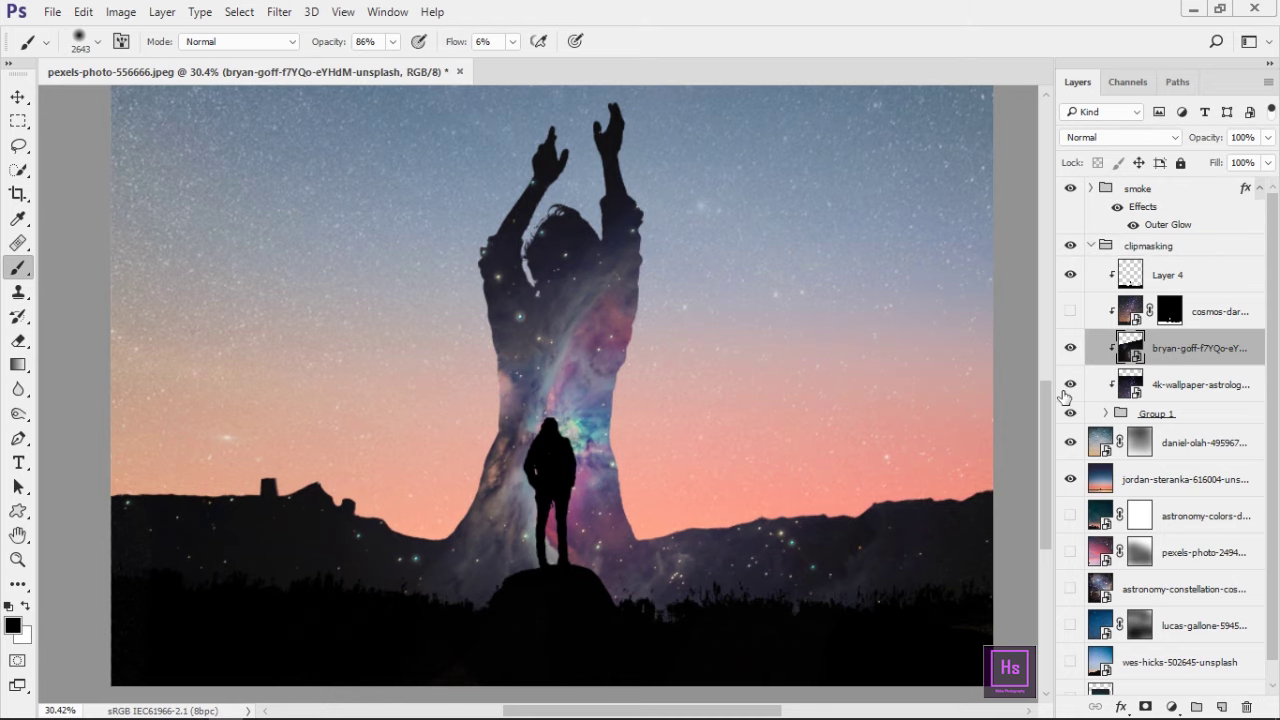
{"action": "left_click", "coordinate": [1070, 348]}
{"action": "left_click", "coordinate": [1070, 348]}
Step: Show Layer 4, scale it to about 158% and place it beneath the figure
{"action": "left_click", "coordinate": [1071, 275]}
{"action": "left_click", "coordinate": [1165, 275]}
{"action": "scroll", "coordinate": [865, 344], "scroll_direction": "down", "scroll_amount": 2}
{"action": "key", "text": "ctrl+t"}
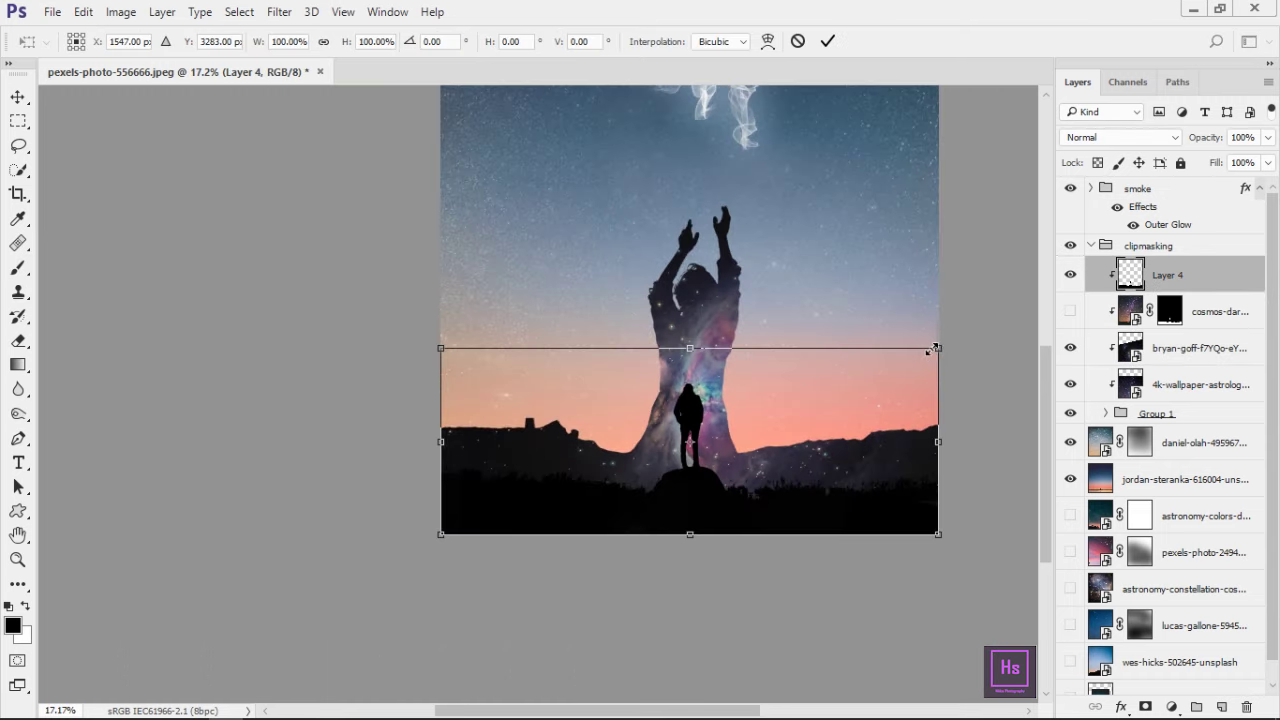
{"action": "left_click_drag", "start_coordinate": [934, 348], "coordinate": [701, 377]}
{"action": "scroll", "coordinate": [701, 377], "scroll_direction": "down", "scroll_amount": 2}
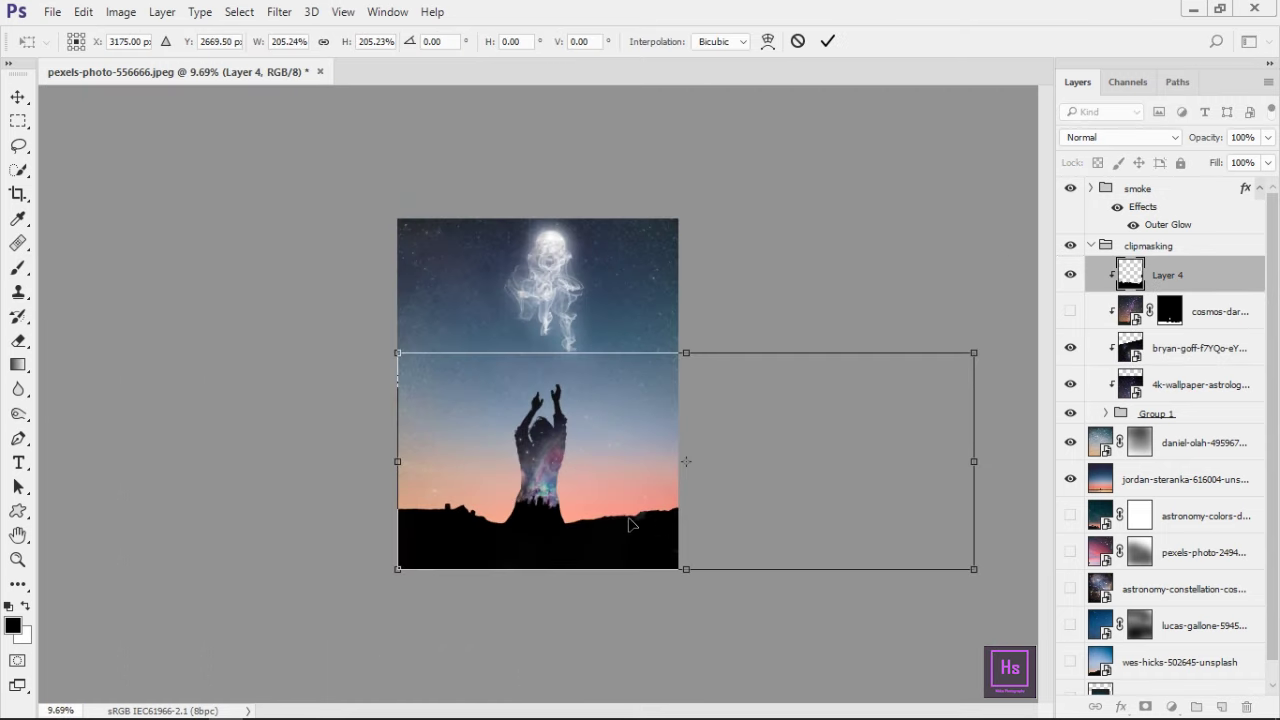
{"action": "mouse_move", "coordinate": [630, 522]}
{"action": "left_mouse_down"}
{"action": "mouse_move", "coordinate": [598, 537]}
{"action": "mouse_move", "coordinate": [598, 513]}
{"action": "left_mouse_up"}
{"action": "left_click_drag", "start_coordinate": [827, 394], "coordinate": [752, 423]}
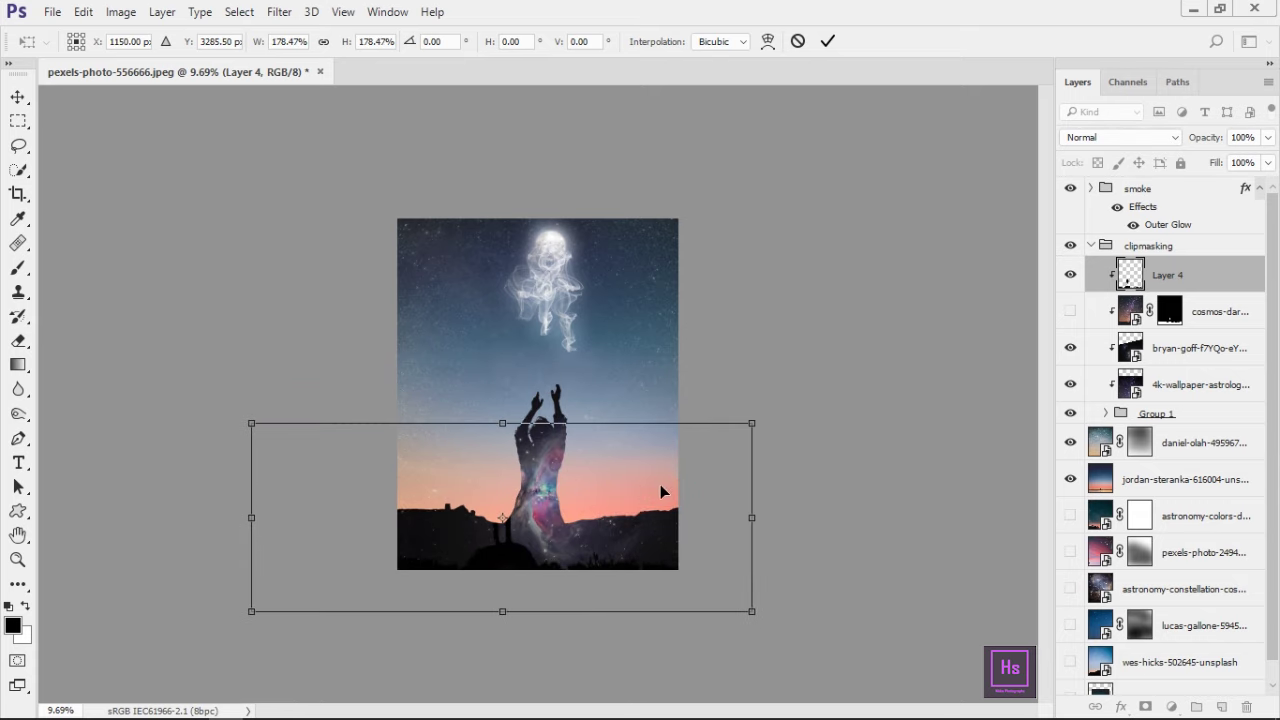
{"action": "left_click_drag", "start_coordinate": [660, 484], "coordinate": [689, 465]}
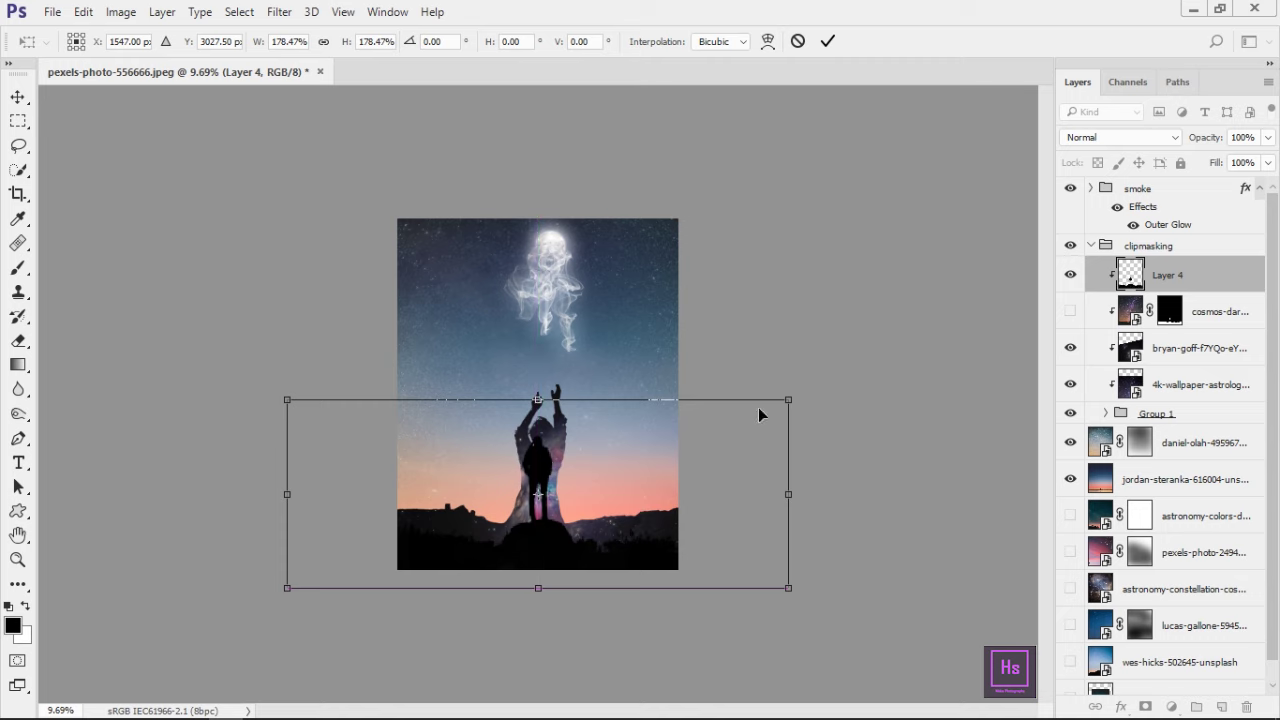
{"action": "left_click_drag", "start_coordinate": [758, 414], "coordinate": [679, 462]}
{"action": "key", "text": "ctrl+plus"}
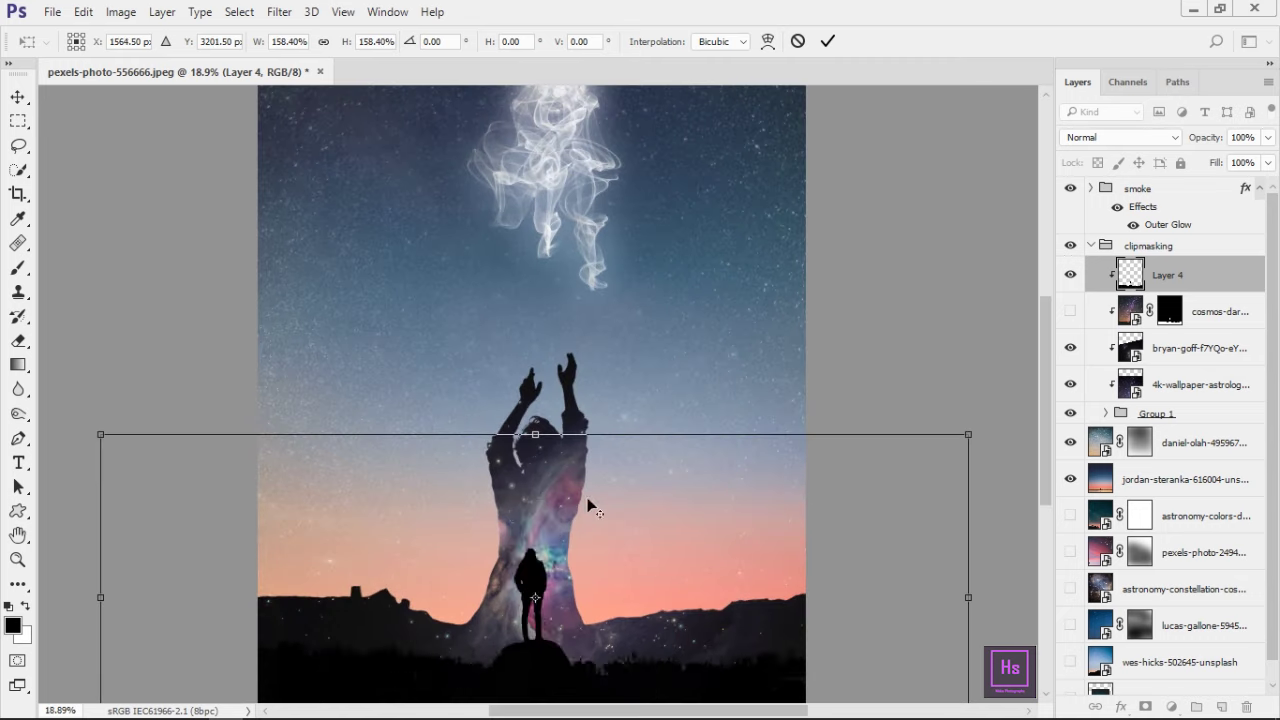
{"action": "left_click_drag", "start_coordinate": [589, 504], "coordinate": [658, 378]}
{"action": "key", "text": "Return"}
{"action": "key", "text": "b"}
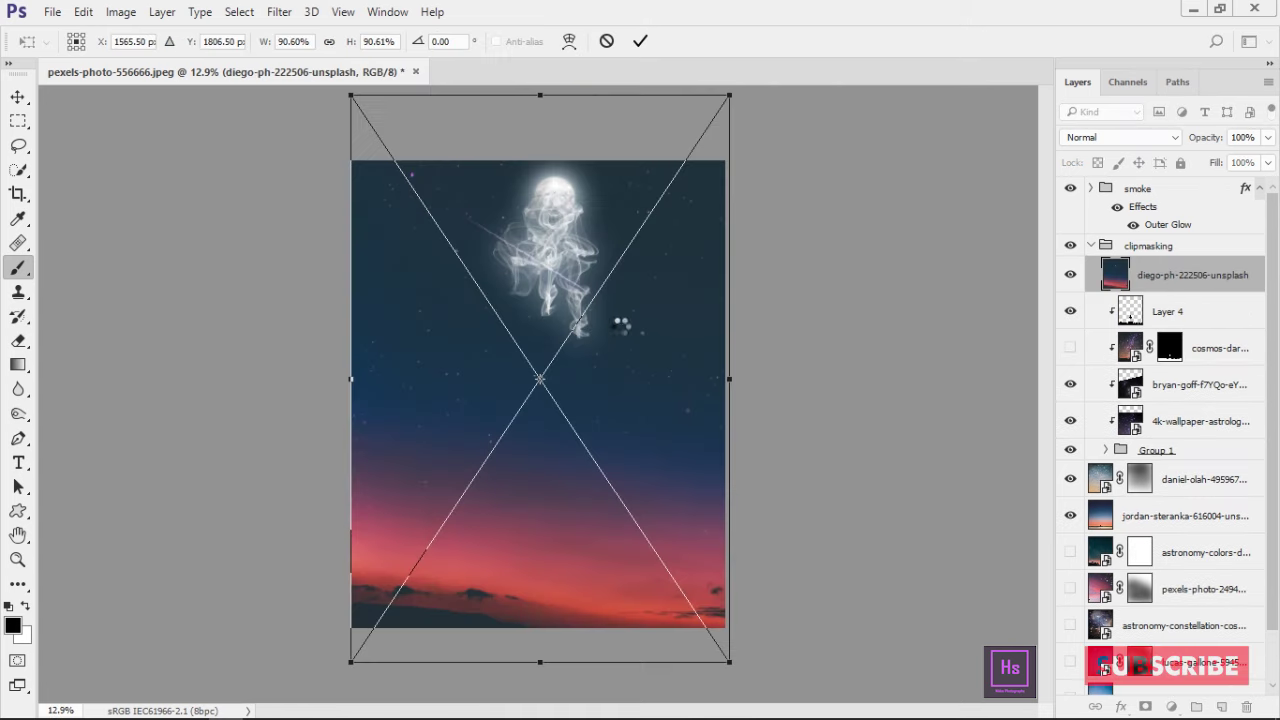
Step: Move diego-ph-222506-unsplash out of clipmasking to sit just above daniel-olah
{"action": "mouse_move", "coordinate": [1167, 283]}
{"action": "left_mouse_down"}
{"action": "mouse_move", "coordinate": [1100, 252]}
{"action": "mouse_move", "coordinate": [1143, 338]}
{"action": "left_mouse_up"}
{"action": "left_click", "coordinate": [1092, 283]}
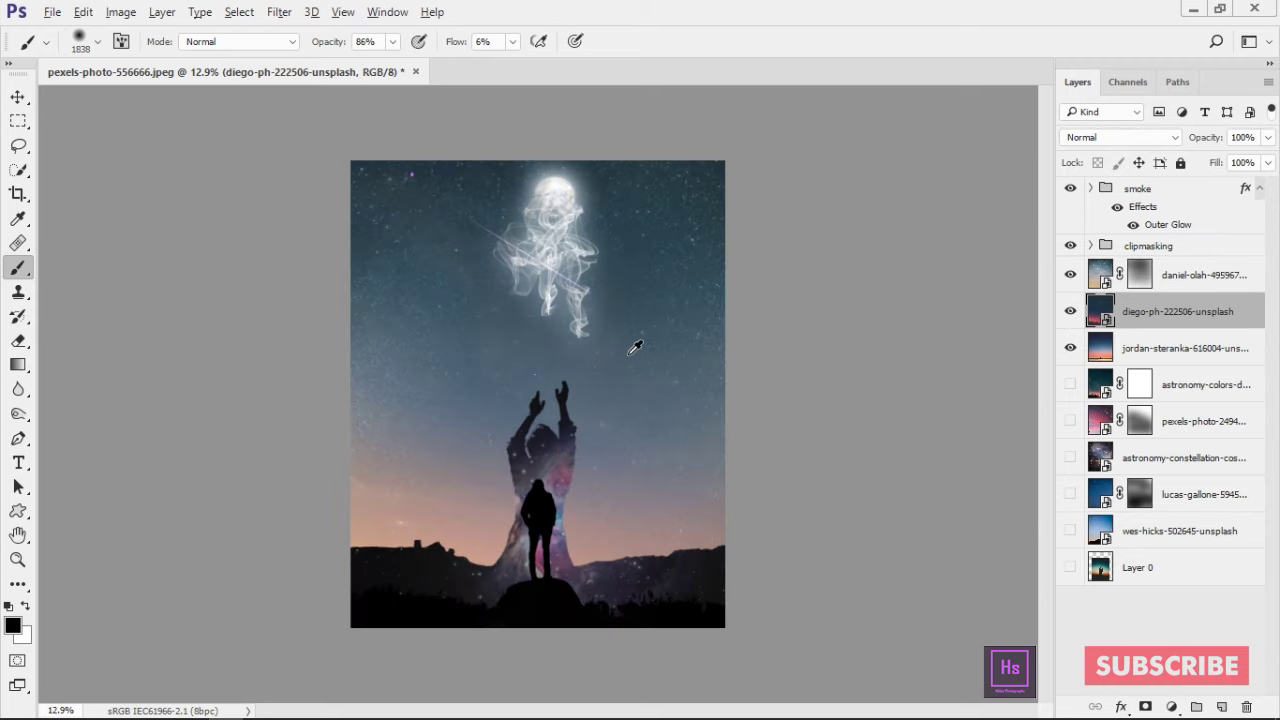
{"action": "scroll", "coordinate": [634, 347], "scroll_direction": "down", "scroll_amount": 1}
{"action": "left_click_drag", "start_coordinate": [1133, 307], "coordinate": [1120, 262]}
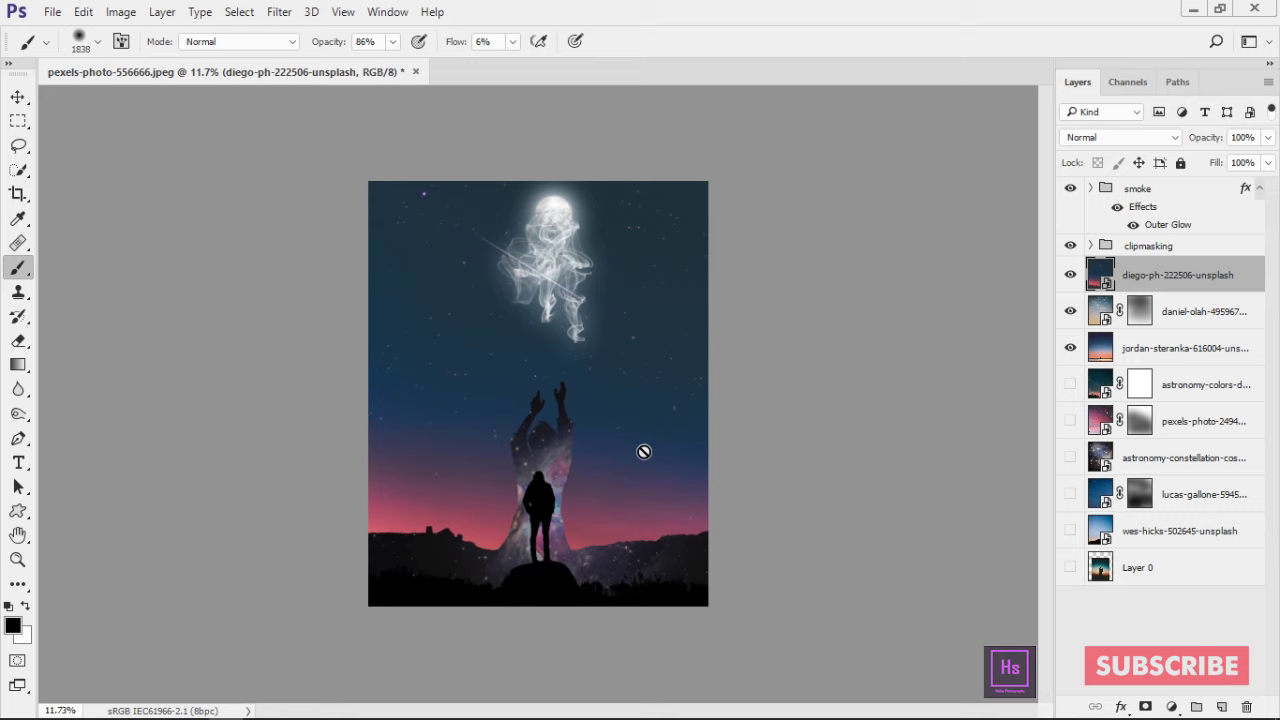
{"action": "key", "text": "v"}
{"action": "mouse_move", "coordinate": [646, 383]}
{"action": "left_mouse_down"}
{"action": "mouse_move", "coordinate": [599, 441]}
{"action": "mouse_move", "coordinate": [565, 545]}
{"action": "mouse_move", "coordinate": [564, 491]}
{"action": "mouse_move", "coordinate": [580, 465]}
{"action": "mouse_move", "coordinate": [597, 503]}
{"action": "left_mouse_up"}
{"action": "scroll", "coordinate": [1010, 421], "scroll_direction": "down", "scroll_amount": 1}
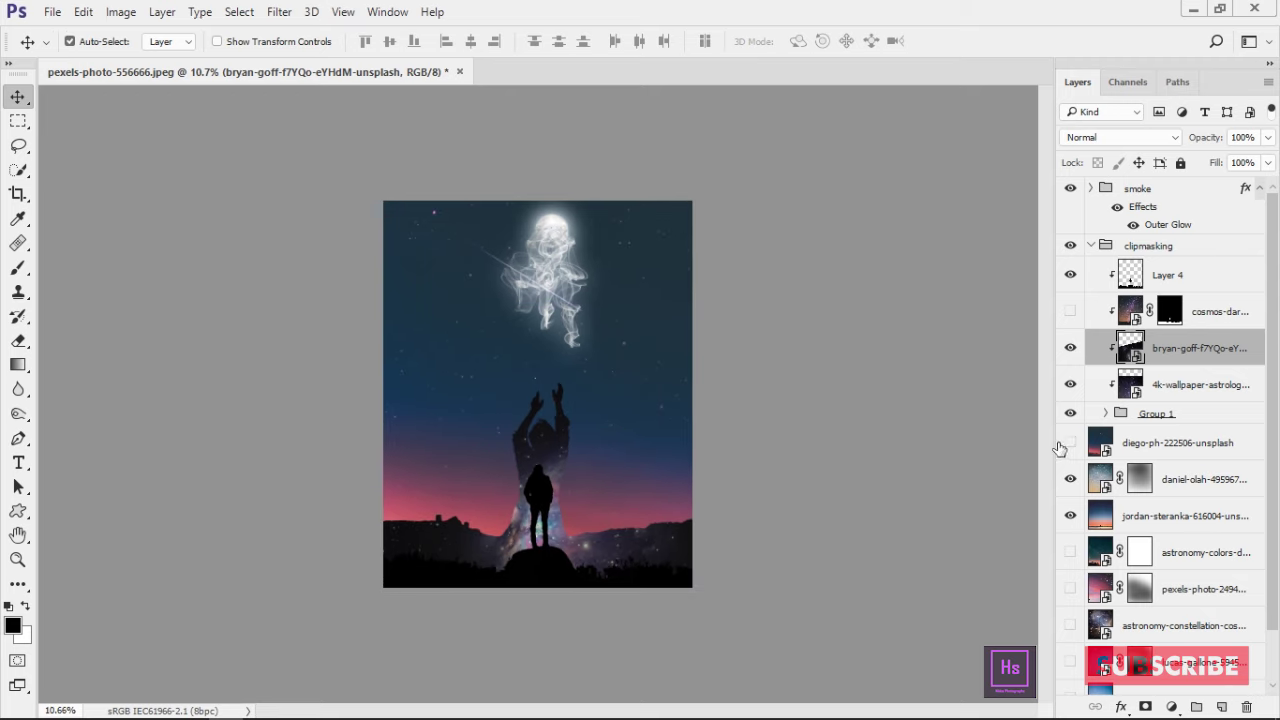
Step: Show the diego-ph sky layer and cycle its blend mode to Lighter Color
{"action": "left_click", "coordinate": [1070, 442]}
{"action": "left_click", "coordinate": [1148, 446]}
{"action": "left_click", "coordinate": [1095, 140]}
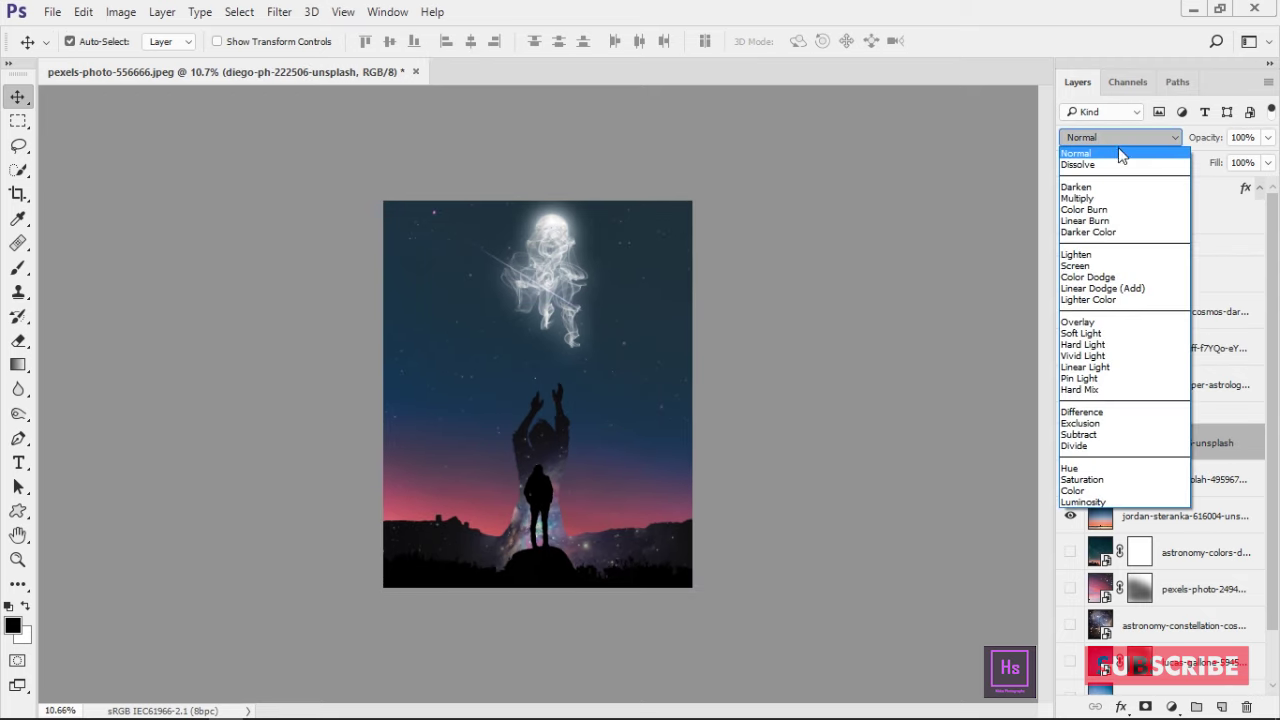
{"action": "left_click", "coordinate": [1100, 157]}
{"action": "key", "text": "Down"}
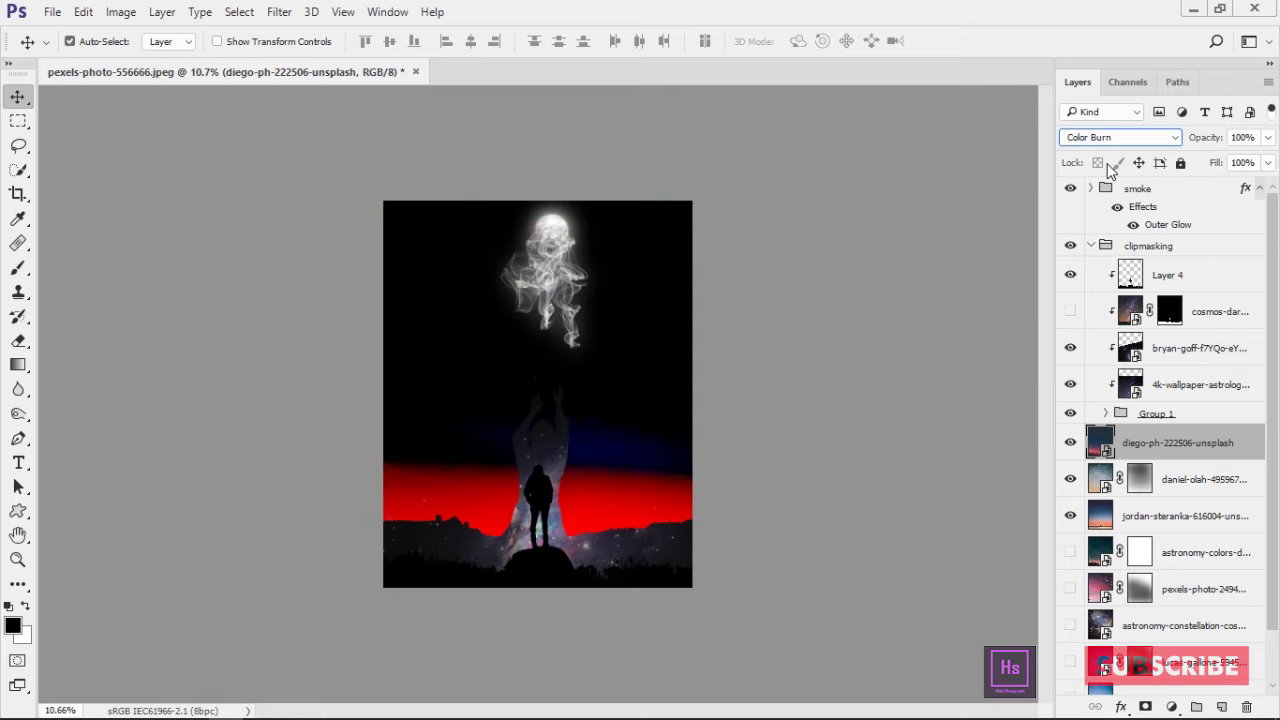
{"action": "key", "text": "Down"}
{"action": "key", "text": "Down"}
{"action": "key", "text": "Down"}
{"action": "key", "text": "Up"}
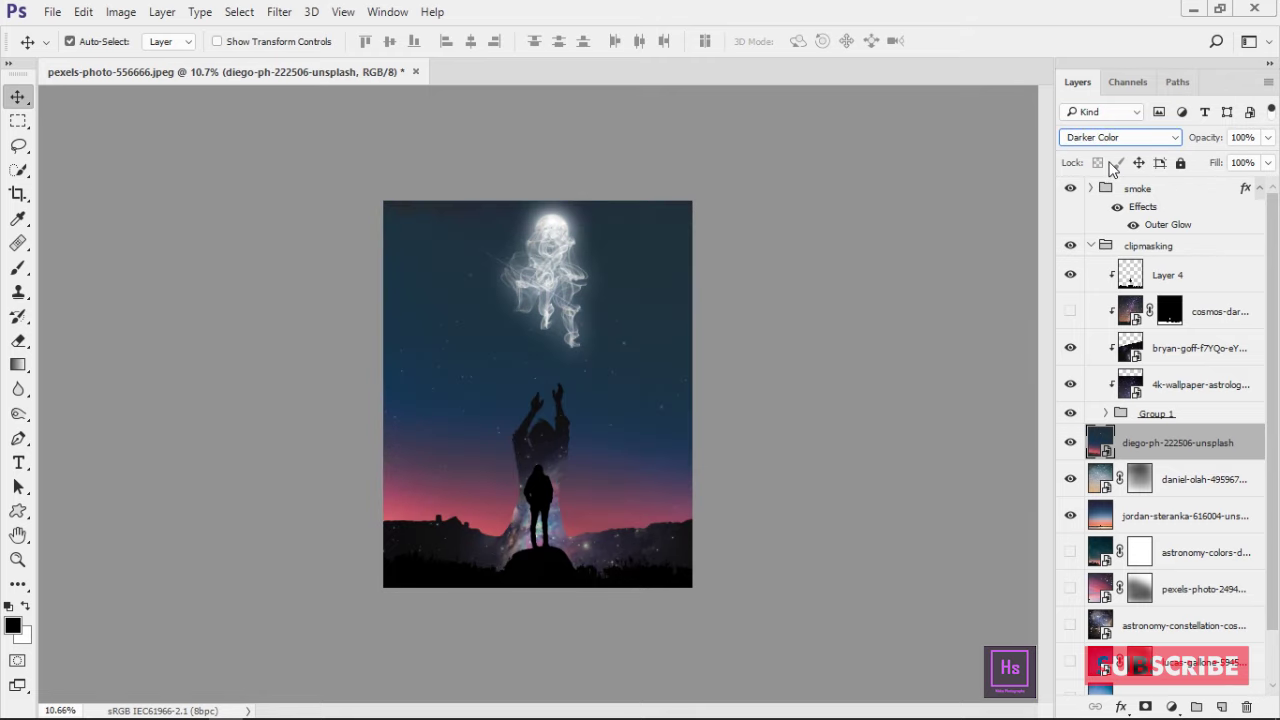
{"action": "key", "text": "Down"}
{"action": "key", "text": "Down"}
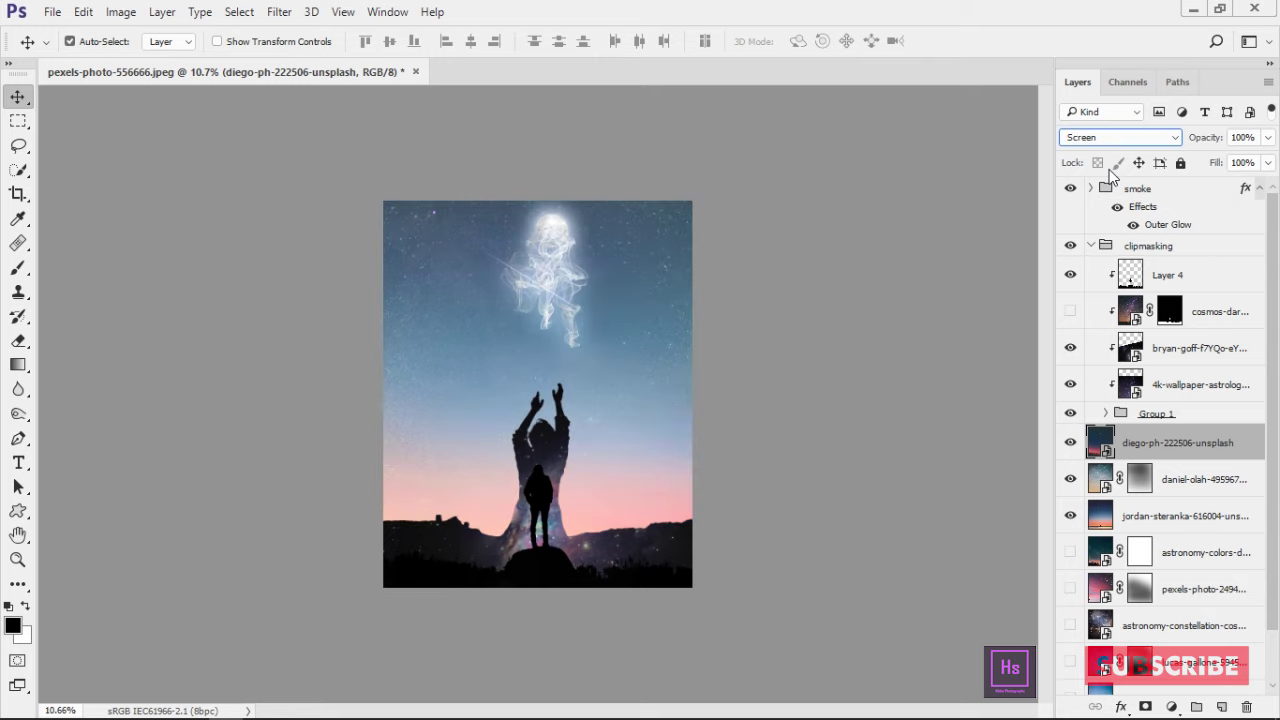
{"action": "key", "text": "Down"}
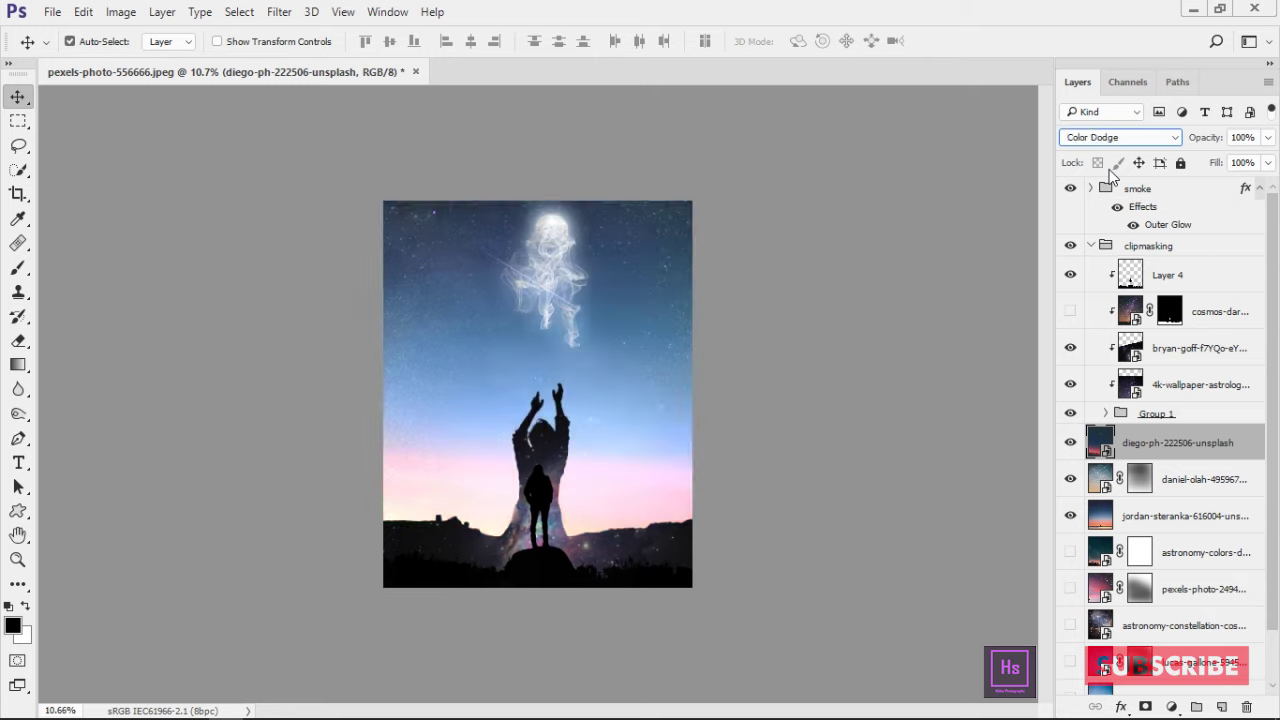
{"action": "key", "text": "Down"}
{"action": "key", "text": "Down"}
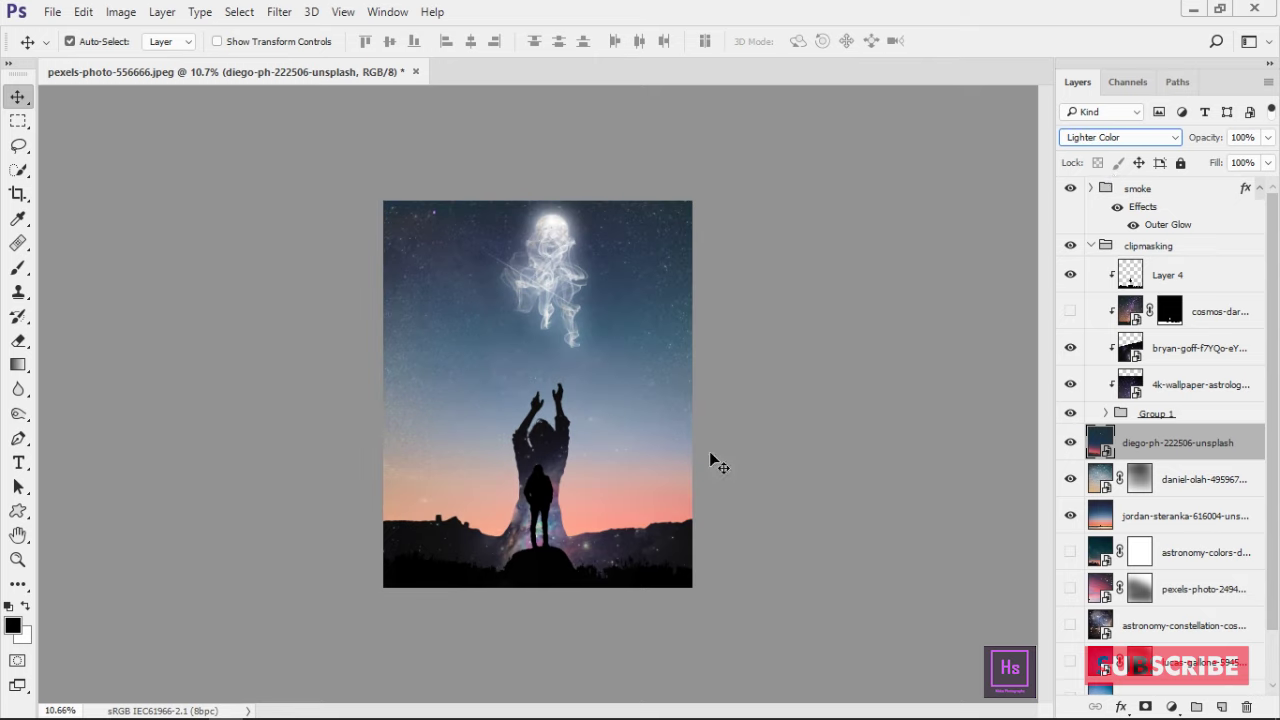
{"action": "mouse_move", "coordinate": [654, 397]}
{"action": "left_mouse_down"}
{"action": "mouse_move", "coordinate": [646, 430]}
{"action": "mouse_move", "coordinate": [593, 416]}
{"action": "left_mouse_up"}
Step: Commit the diego-ph sky layer's transform in place
{"action": "left_click", "coordinate": [1150, 447]}
{"action": "key", "text": "ctrl+t"}
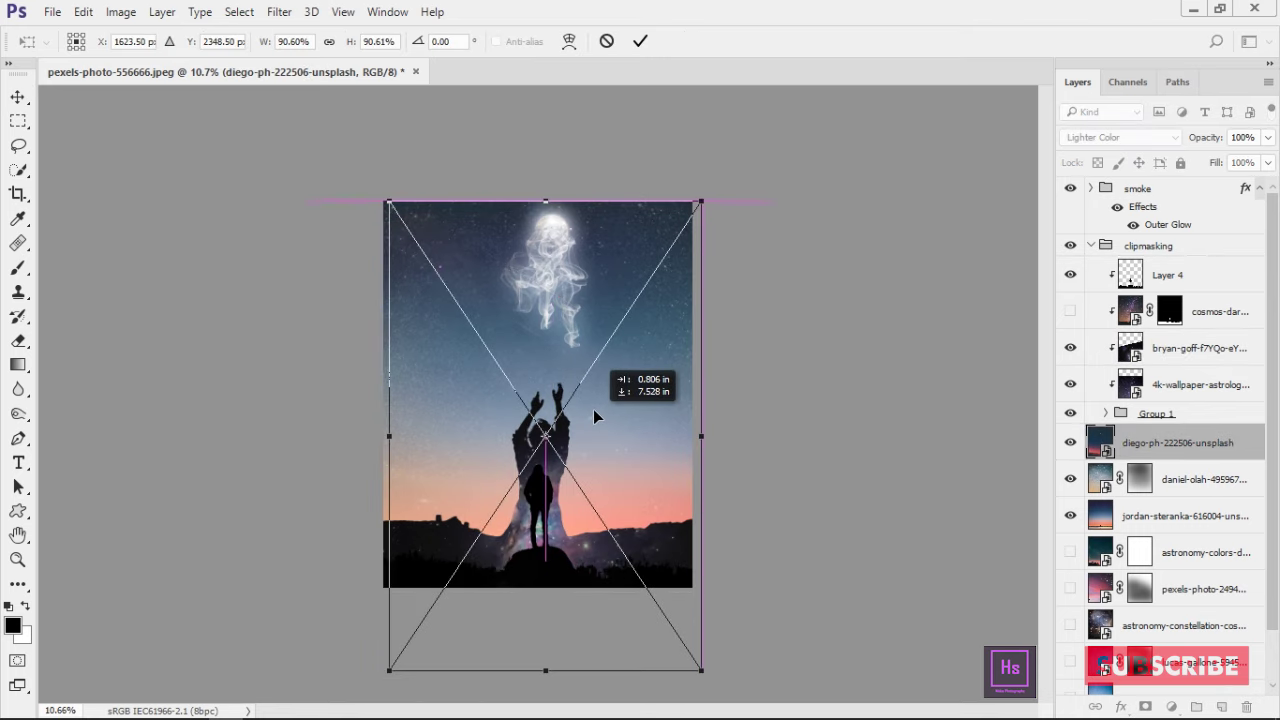
{"action": "key", "text": "Return"}
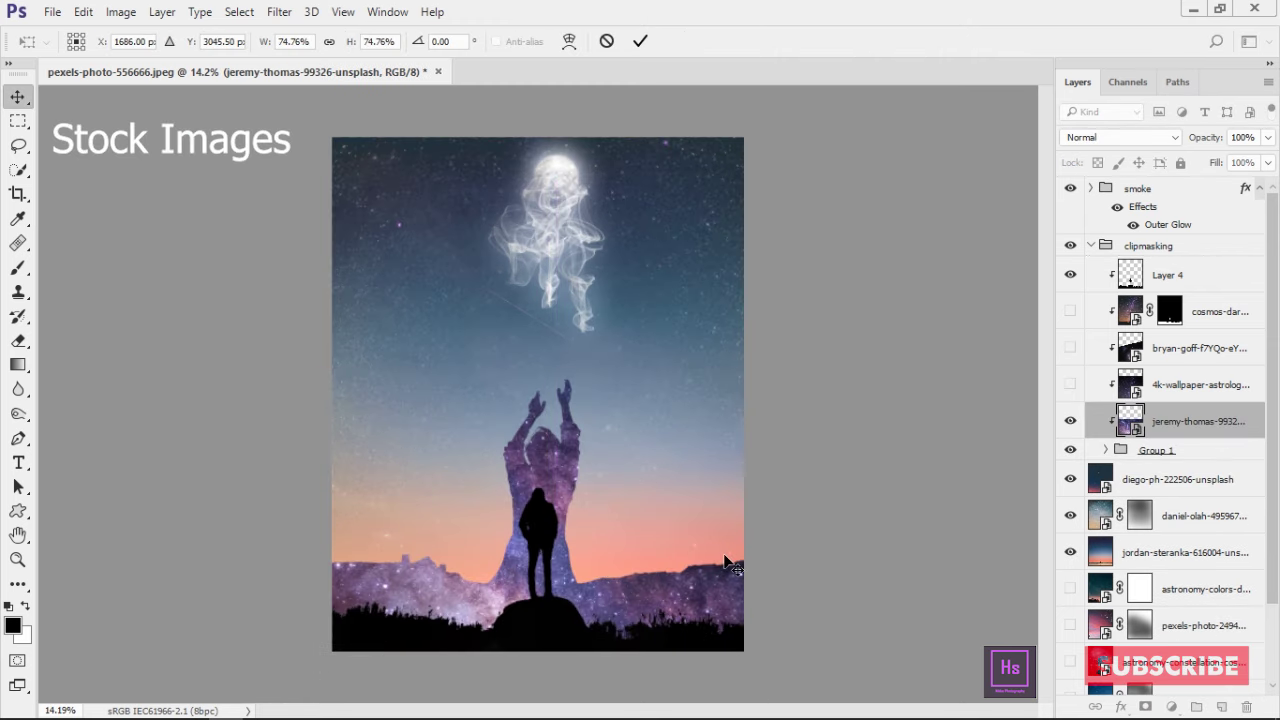
{"action": "key", "text": "Return"}
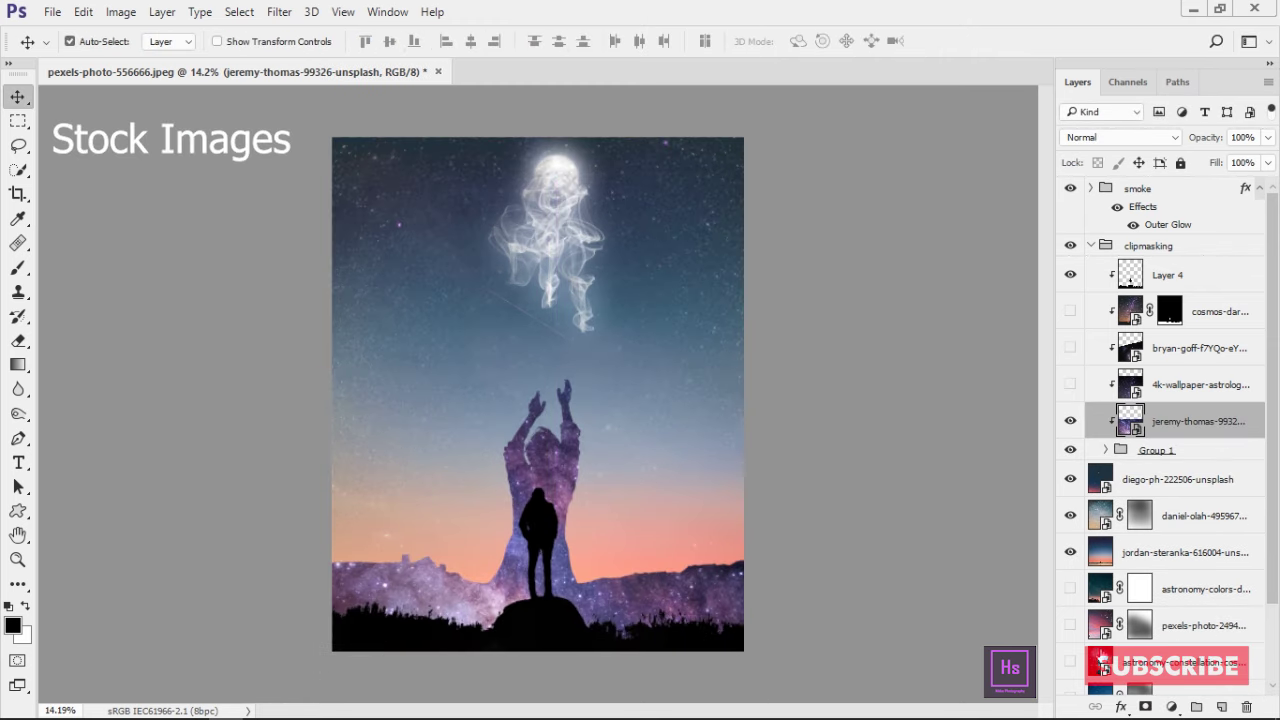
Step: Mask the jeremy-thomas galaxy off the lower-left mountains and show the bryan-goff galaxy layer
{"action": "left_click", "coordinate": [1145, 707]}
{"action": "key", "text": "b"}
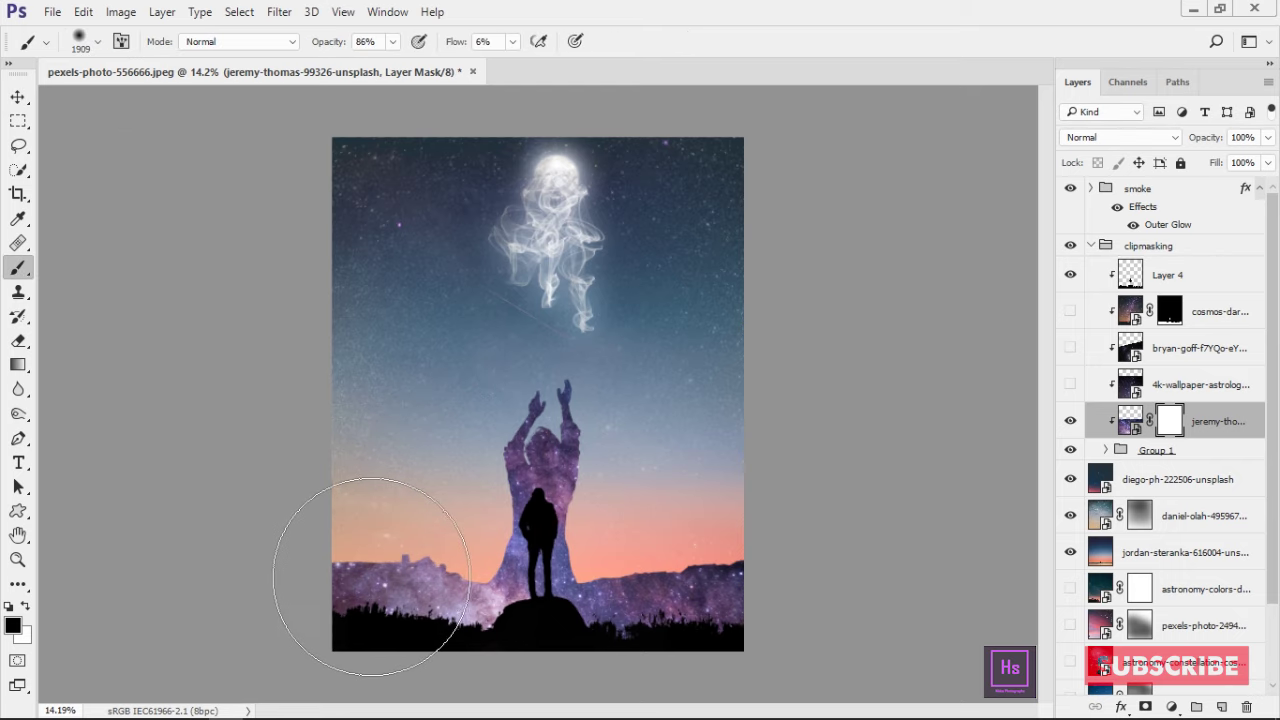
{"action": "left_click_drag", "start_coordinate": [386, 625], "coordinate": [688, 538]}
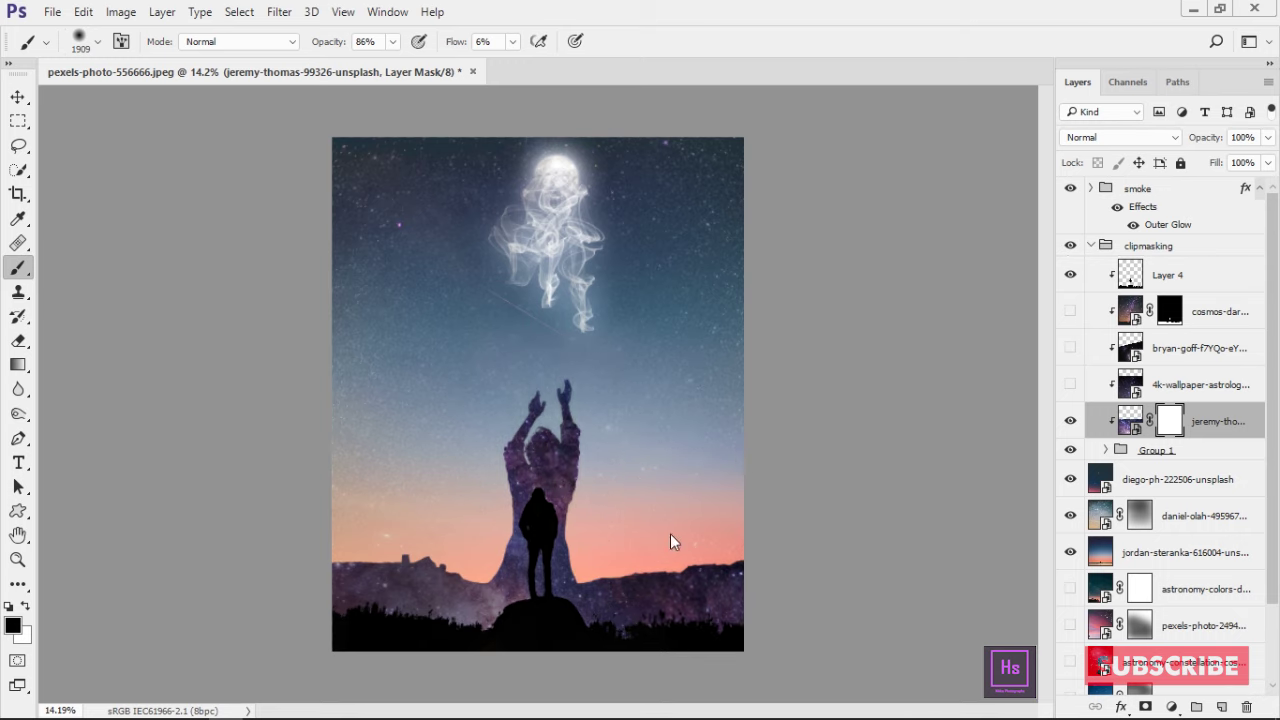
{"action": "left_click", "coordinate": [1070, 348]}
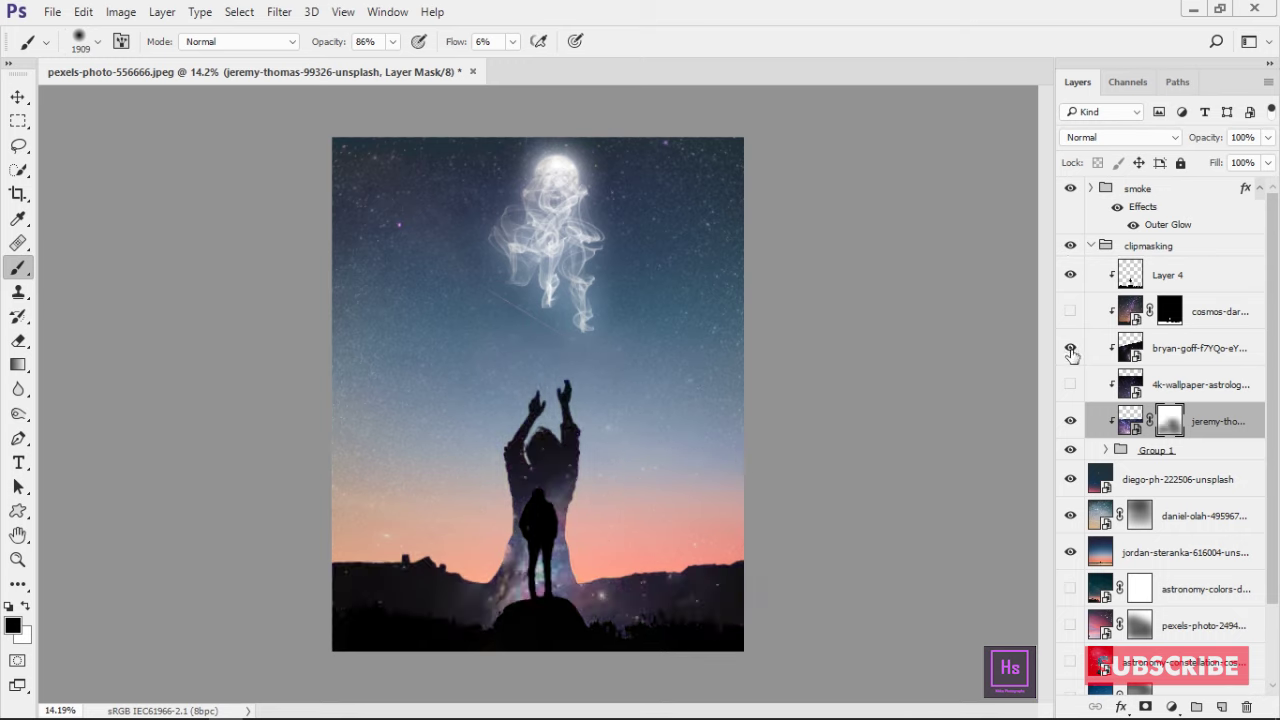
{"action": "left_click", "coordinate": [1130, 420]}
{"action": "left_click", "coordinate": [1115, 137]}
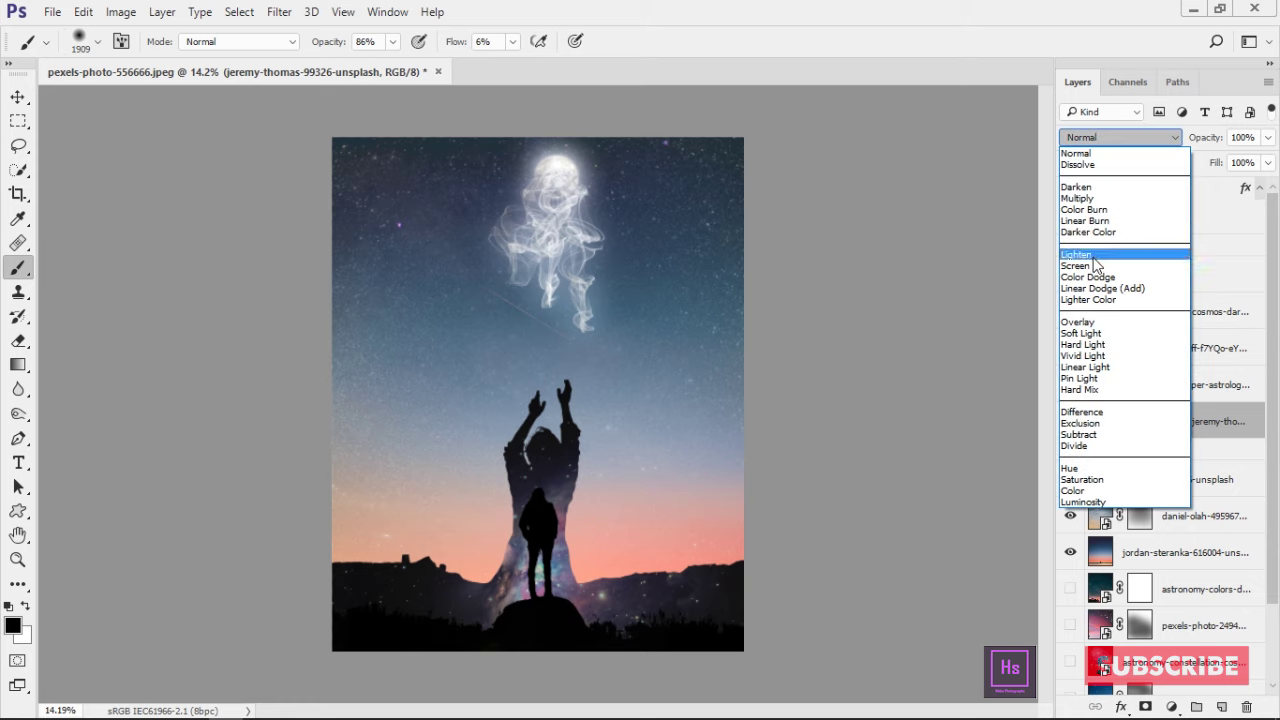
Step: Blend the bryan-goff galaxy layer in Screen mode
{"action": "left_click", "coordinate": [1090, 256]}
{"action": "left_click", "coordinate": [1195, 348]}
{"action": "left_click", "coordinate": [1115, 137]}
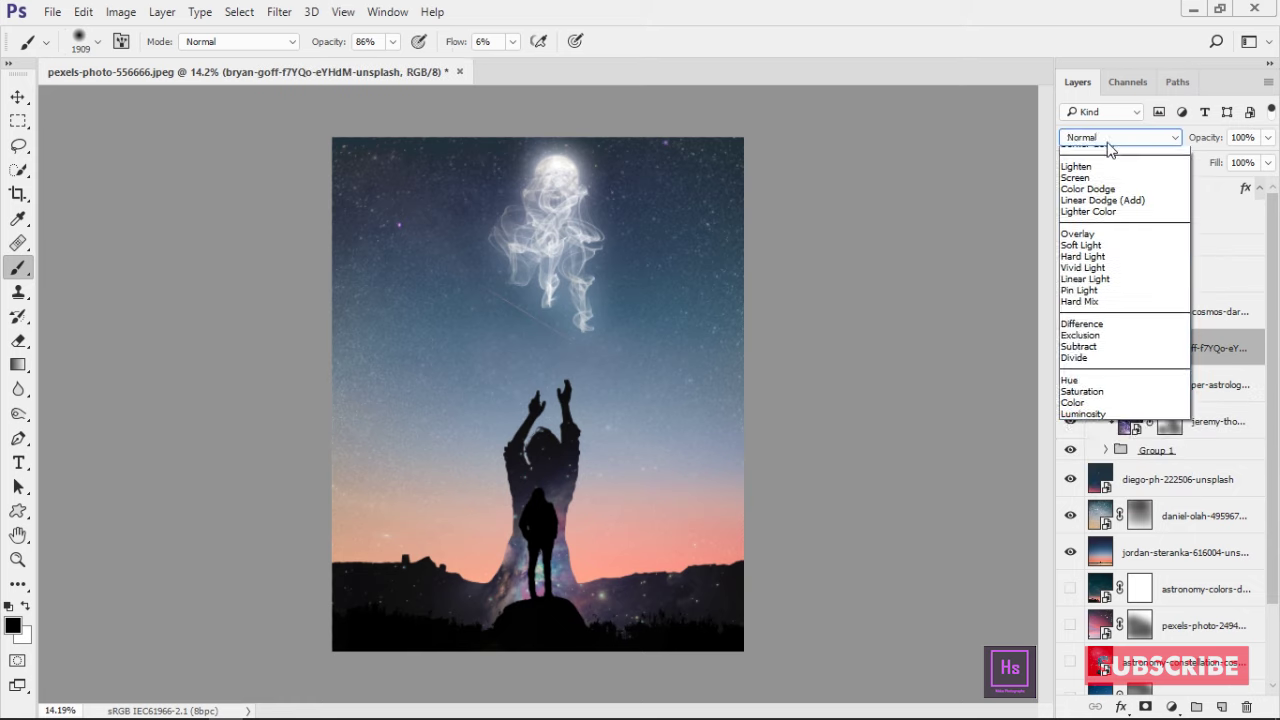
{"action": "left_click", "coordinate": [1095, 254]}
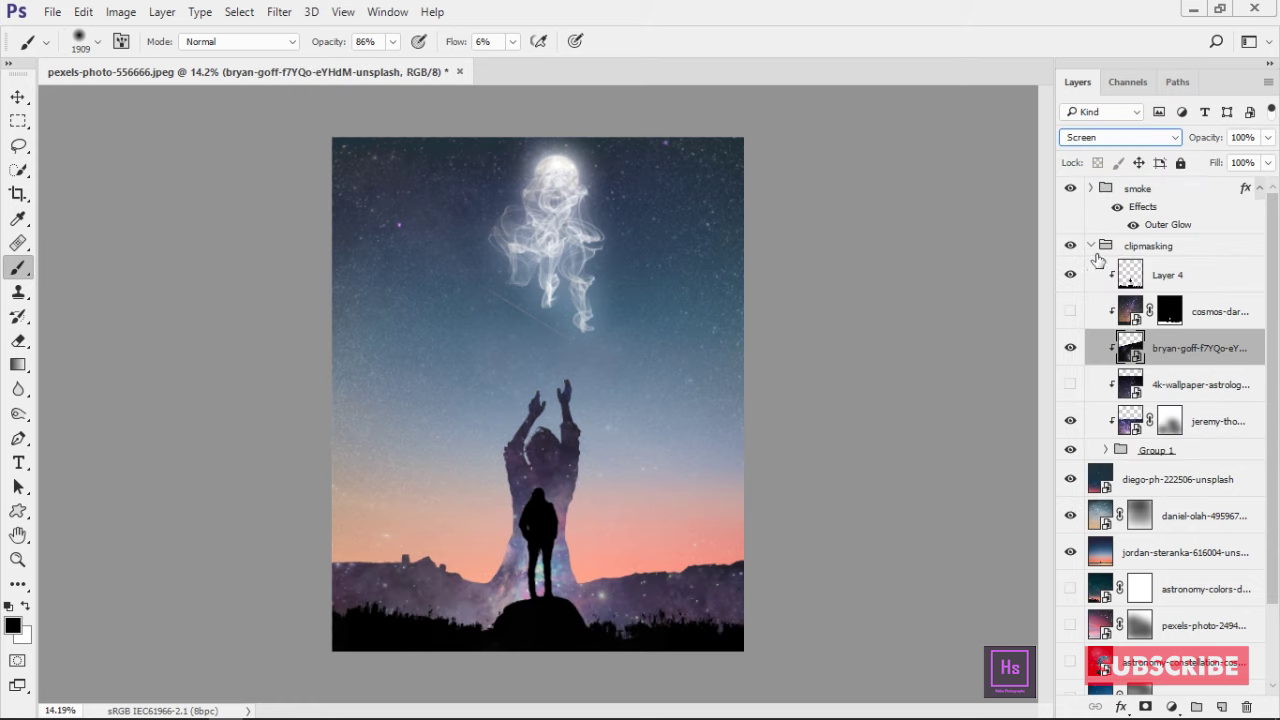
Step: Paint black on the jeremy-thomas mask with a smaller 100%-flow brush over the figure and rock
{"action": "left_click", "coordinate": [1170, 421]}
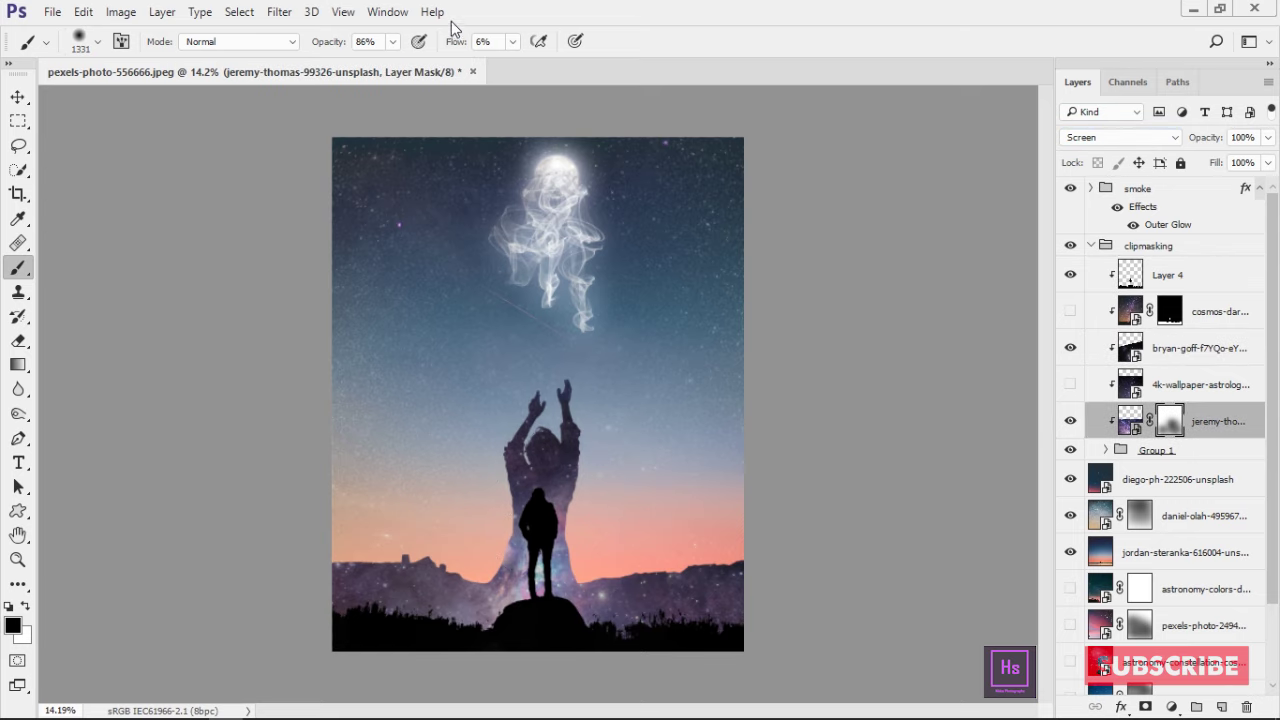
{"action": "key", "text": "shift+0"}
{"action": "key", "text": "bracketleft"}
{"action": "key", "text": "bracketleft"}
{"action": "key", "text": "bracketleft"}
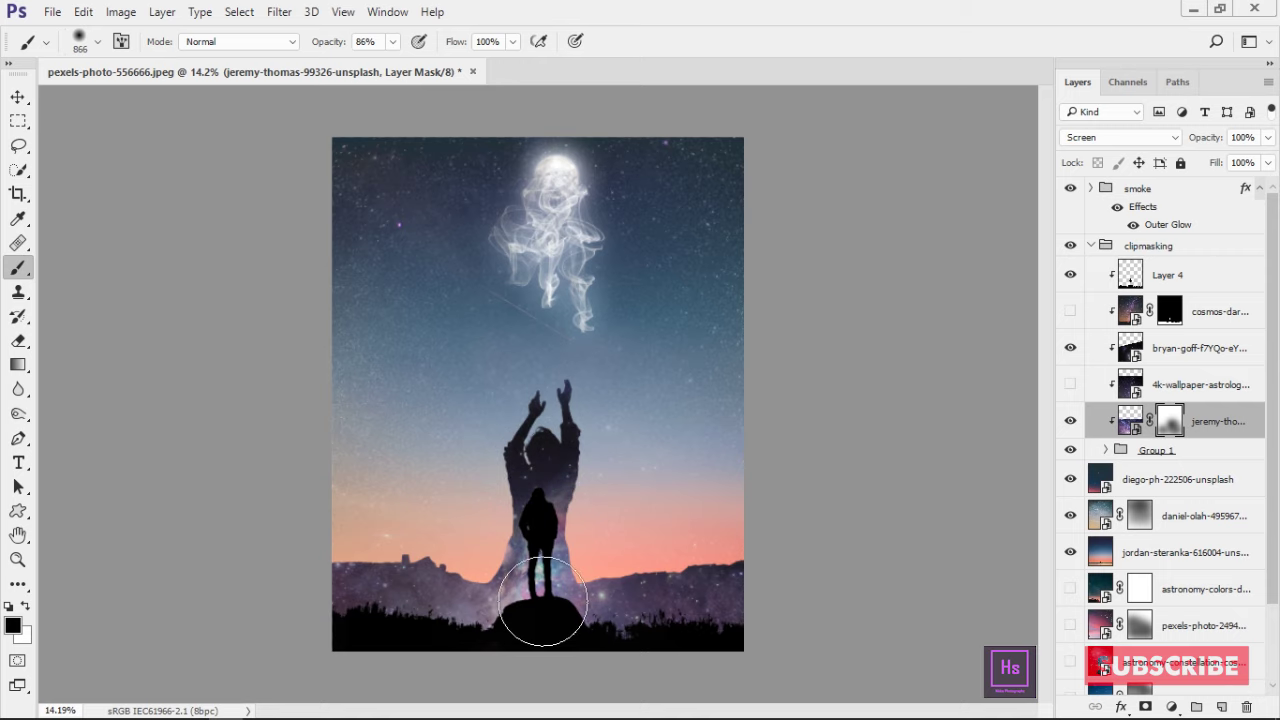
{"action": "left_click_drag", "start_coordinate": [527, 527], "coordinate": [539, 598]}
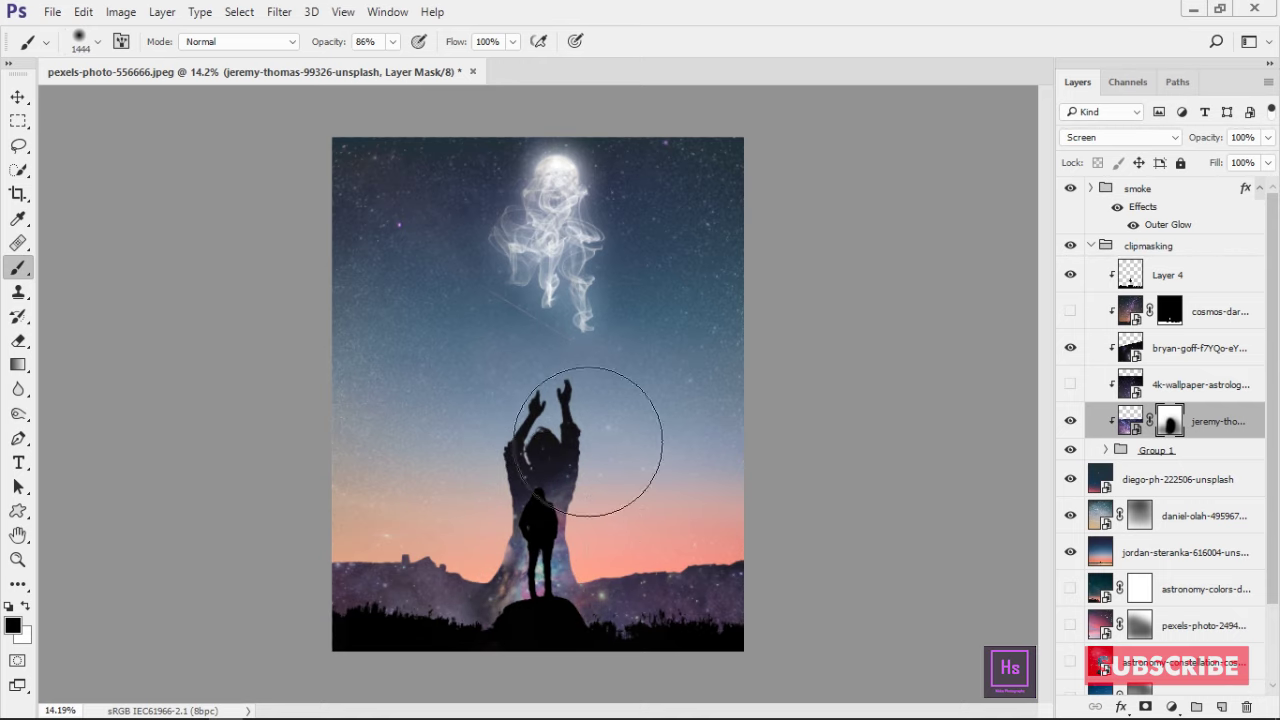
{"action": "scroll", "coordinate": [555, 588], "scroll_direction": "up", "scroll_amount": 3}
Step: Set a smaller brush at 56% flow and 49% opacity, then collapse the clipmasking group
{"action": "left_click_drag", "start_coordinate": [461, 46], "coordinate": [417, 46]}
{"action": "mouse_move", "coordinate": [661, 642]}
{"action": "left_mouse_down"}
{"action": "mouse_move", "coordinate": [543, 528]}
{"action": "mouse_move", "coordinate": [607, 557]}
{"action": "left_mouse_up"}
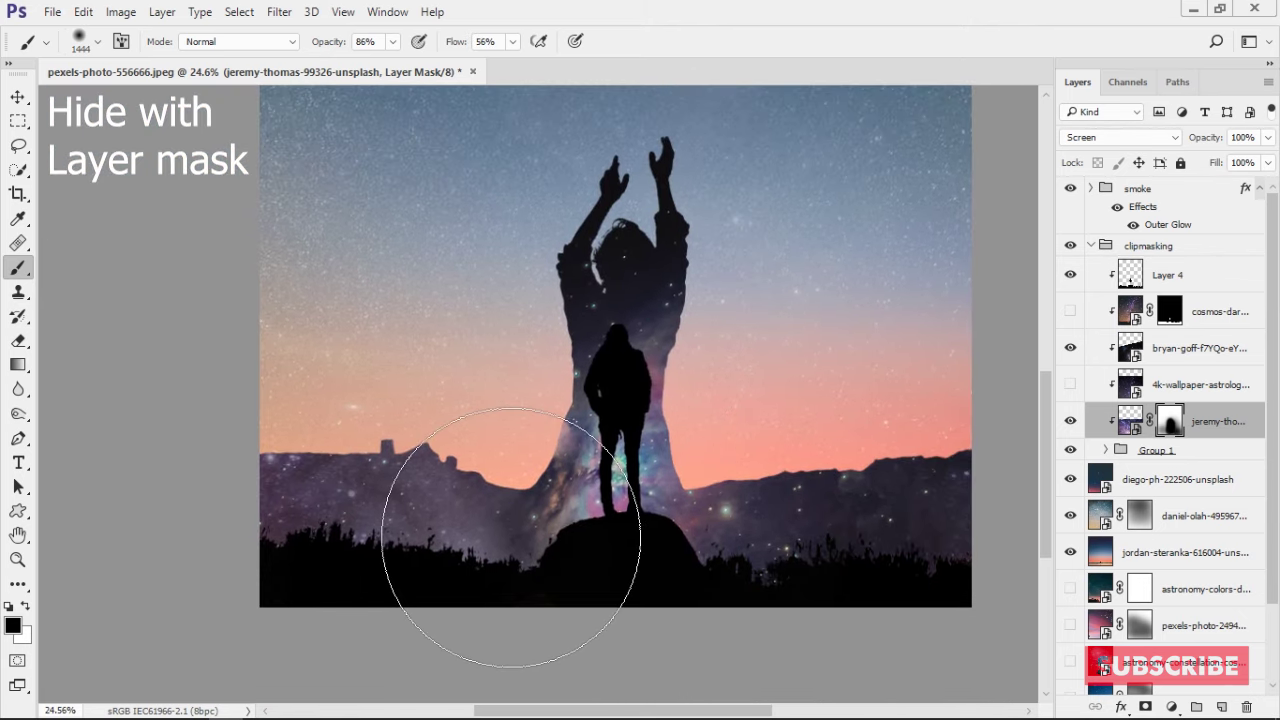
{"action": "scroll", "coordinate": [620, 552], "scroll_direction": "down", "scroll_amount": 3}
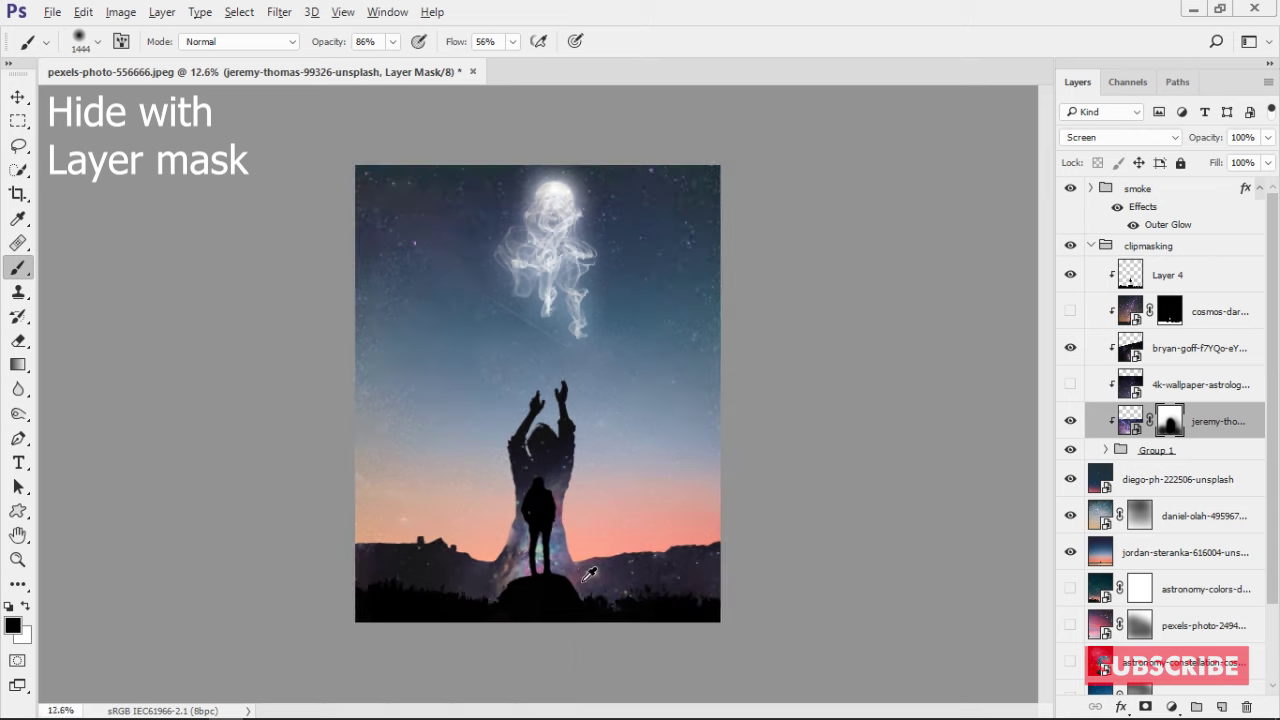
{"action": "scroll", "coordinate": [440, 660], "scroll_direction": "up", "scroll_amount": 3}
{"action": "key", "text": "bracketleft"}
{"action": "key", "text": "bracketleft"}
{"action": "key", "text": "bracketleft"}
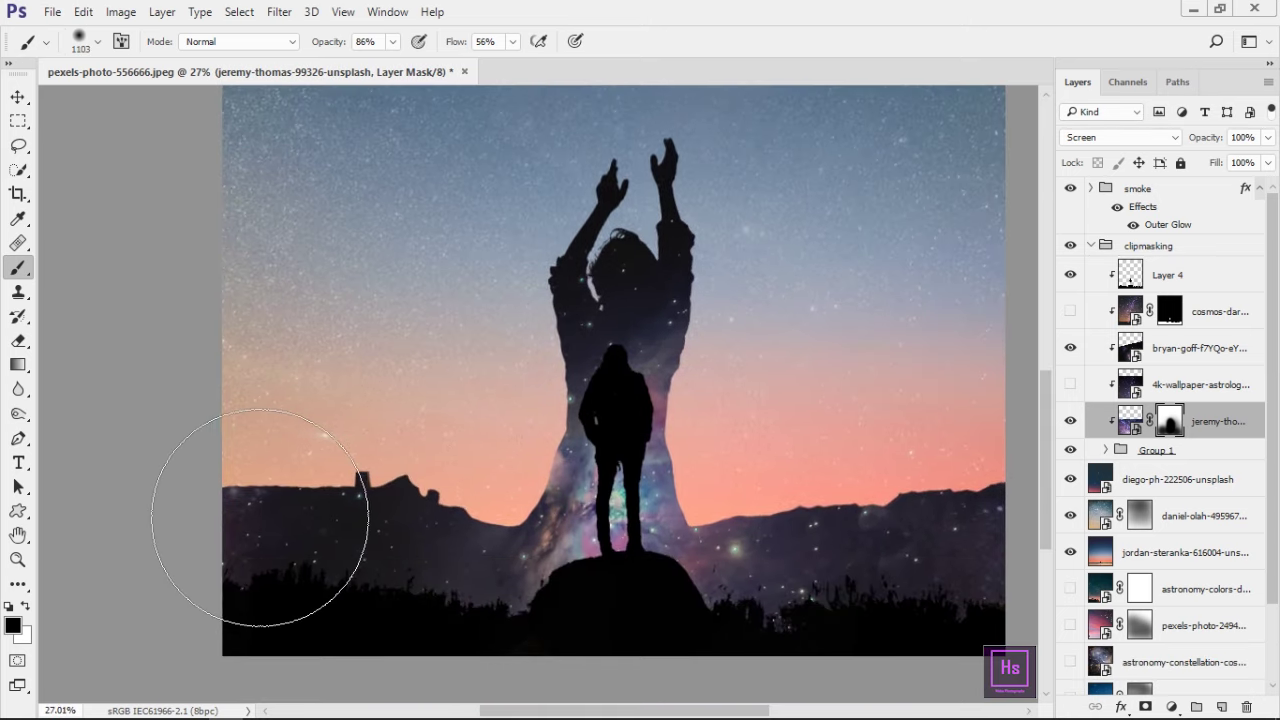
{"action": "left_click_drag", "start_coordinate": [553, 615], "coordinate": [517, 545]}
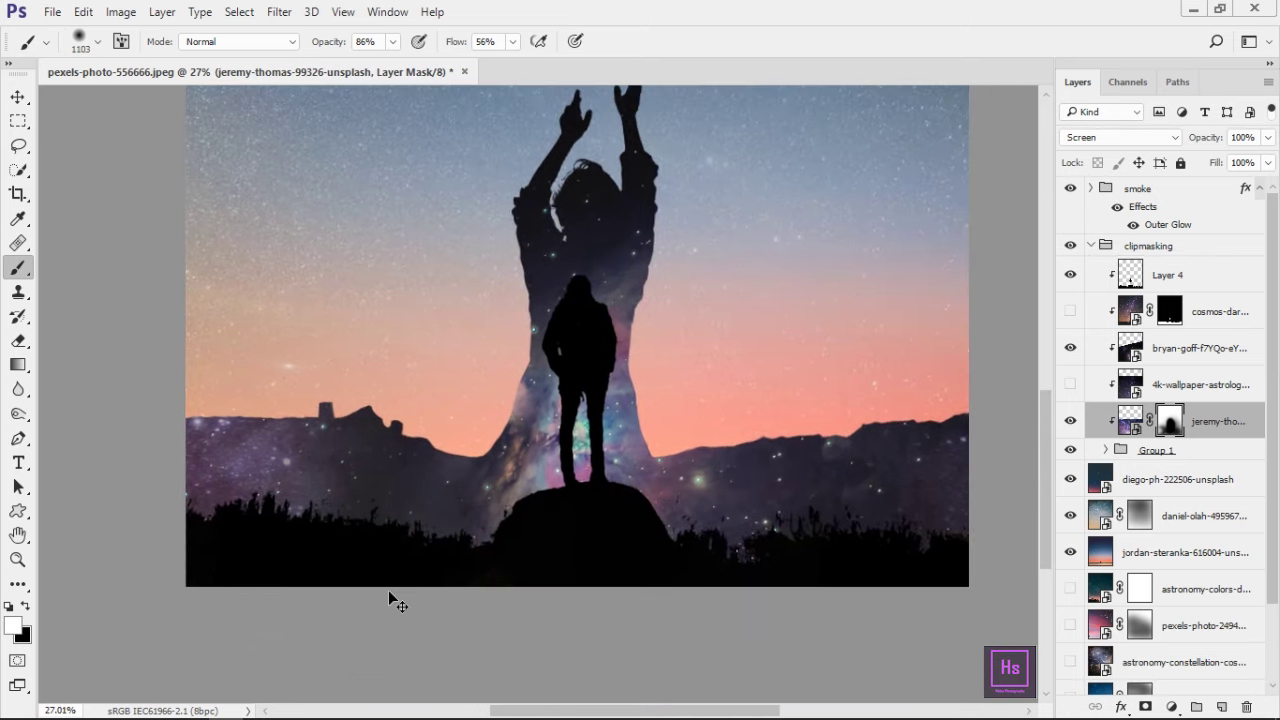
{"action": "left_click_drag", "start_coordinate": [366, 562], "coordinate": [375, 480]}
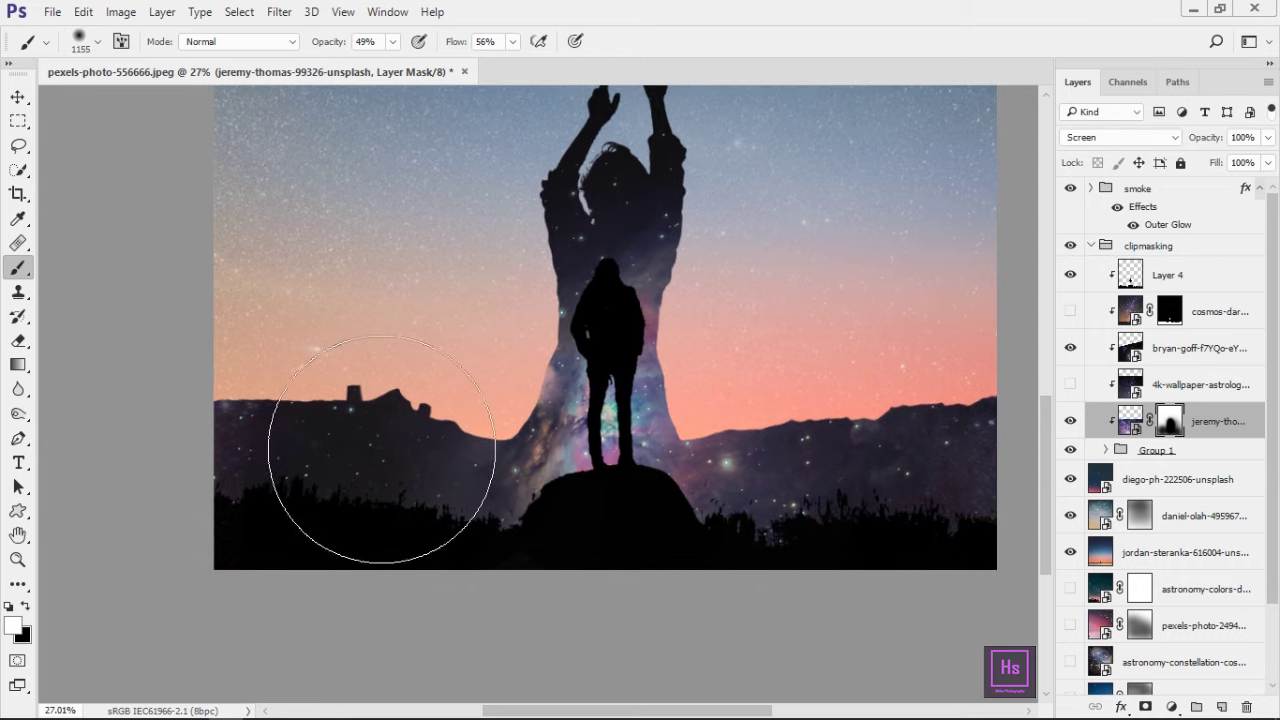
{"action": "scroll", "coordinate": [286, 471], "scroll_direction": "right", "scroll_amount": 2}
{"action": "scroll", "coordinate": [557, 523], "scroll_direction": "right", "scroll_amount": 3}
{"action": "scroll", "coordinate": [762, 440], "scroll_direction": "down", "scroll_amount": 2}
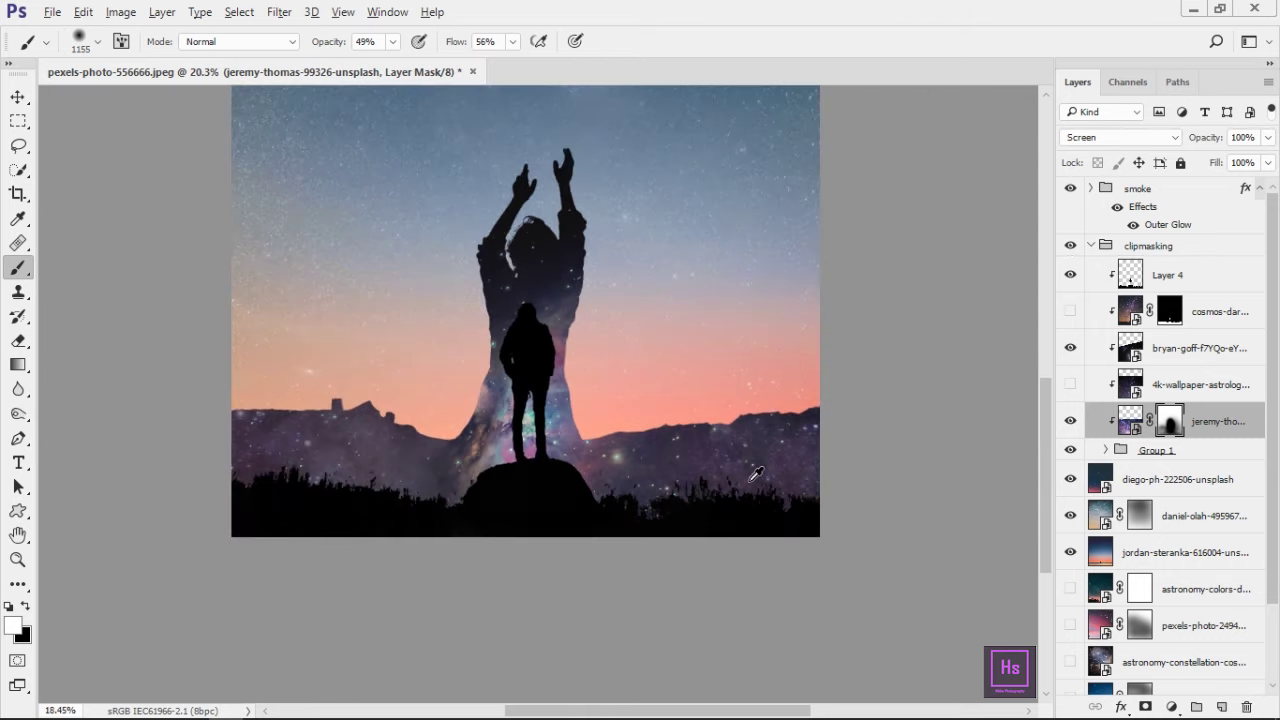
{"action": "scroll", "coordinate": [708, 459], "scroll_direction": "down", "scroll_amount": 2}
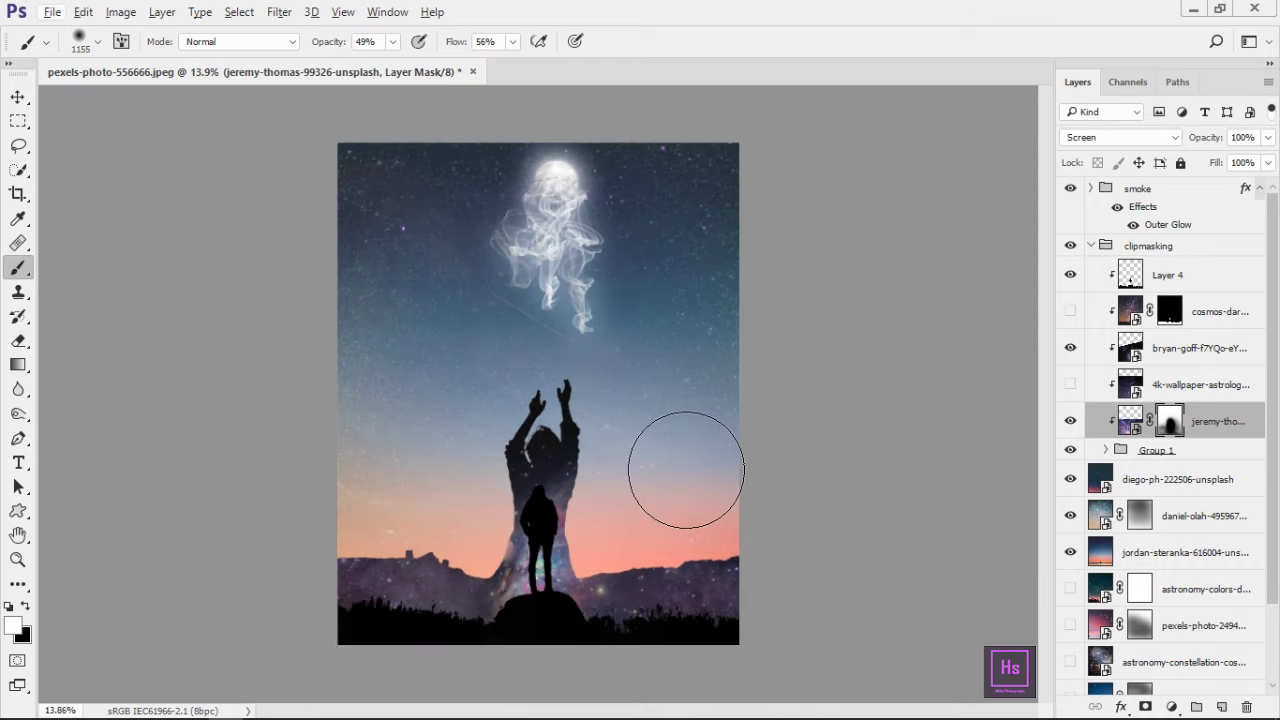
{"action": "left_click", "coordinate": [1091, 245]}
Step: Show the astronomy-constellation layer and set its opacity to 97%
{"action": "scroll", "coordinate": [620, 431], "scroll_direction": "up", "scroll_amount": 1}
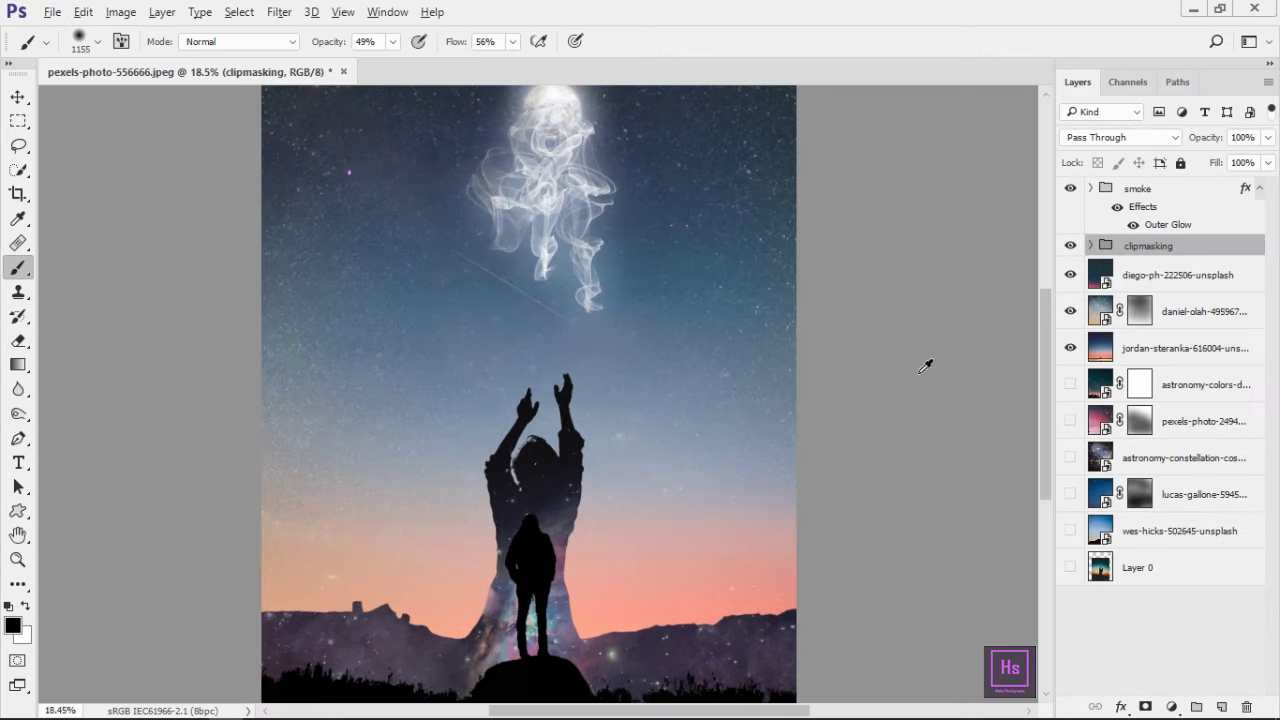
{"action": "left_click", "coordinate": [1130, 190]}
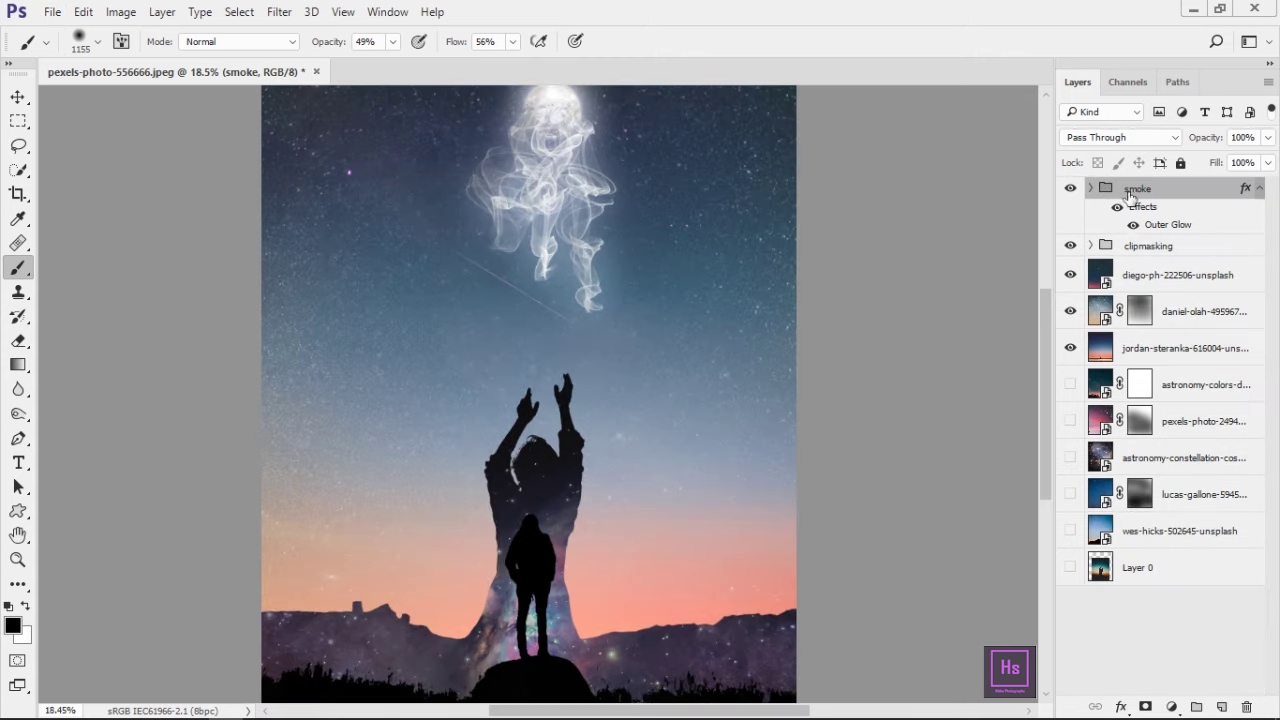
{"action": "left_click", "coordinate": [1190, 388]}
{"action": "left_click", "coordinate": [1070, 458]}
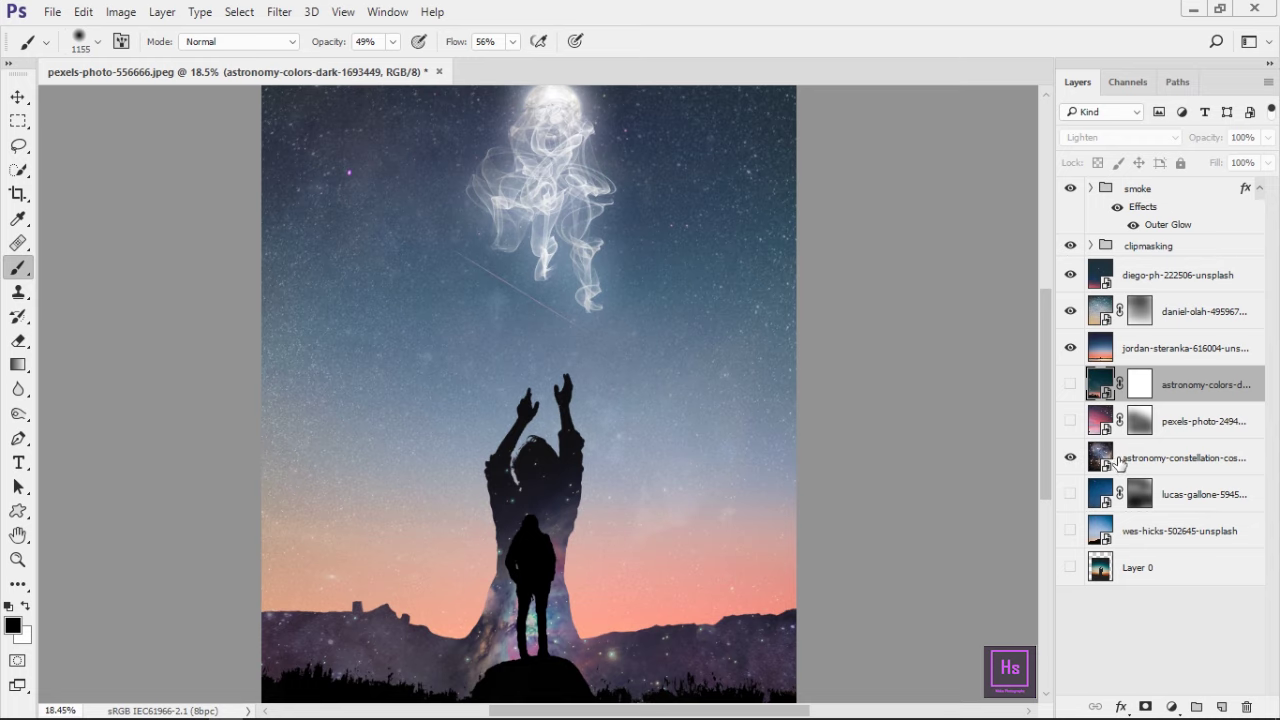
{"action": "left_click", "coordinate": [1070, 458]}
{"action": "left_click", "coordinate": [1070, 458]}
{"action": "left_click", "coordinate": [1145, 457]}
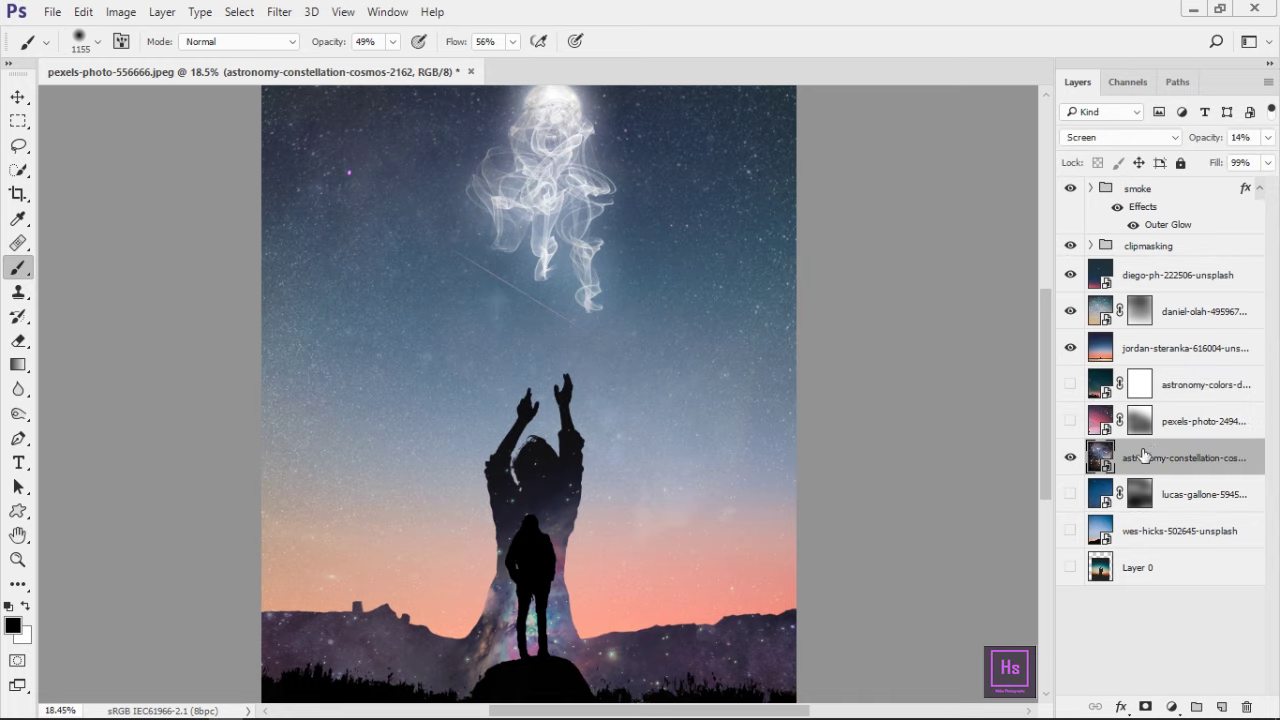
{"action": "type", "text": "35"}
{"action": "key", "text": "Return"}
{"action": "scroll", "coordinate": [928, 314], "scroll_direction": "down", "scroll_amount": 1}
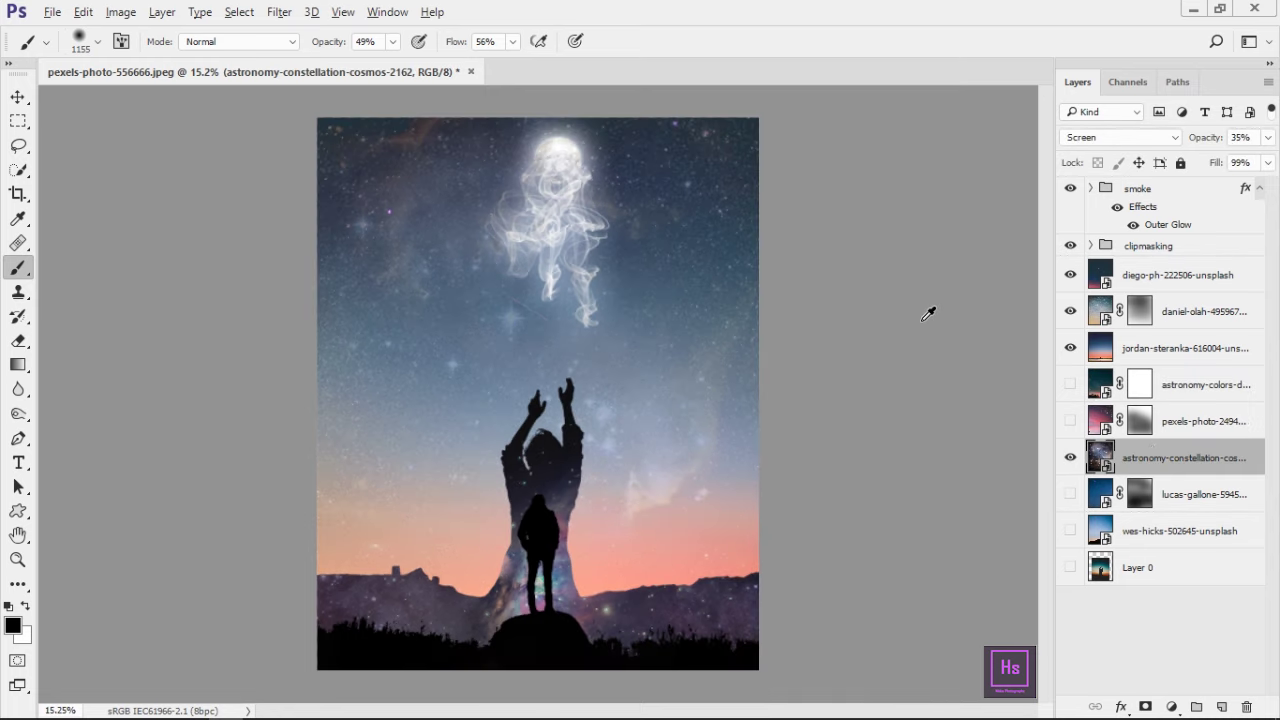
{"action": "left_click_drag", "start_coordinate": [1203, 139], "coordinate": [1269, 140]}
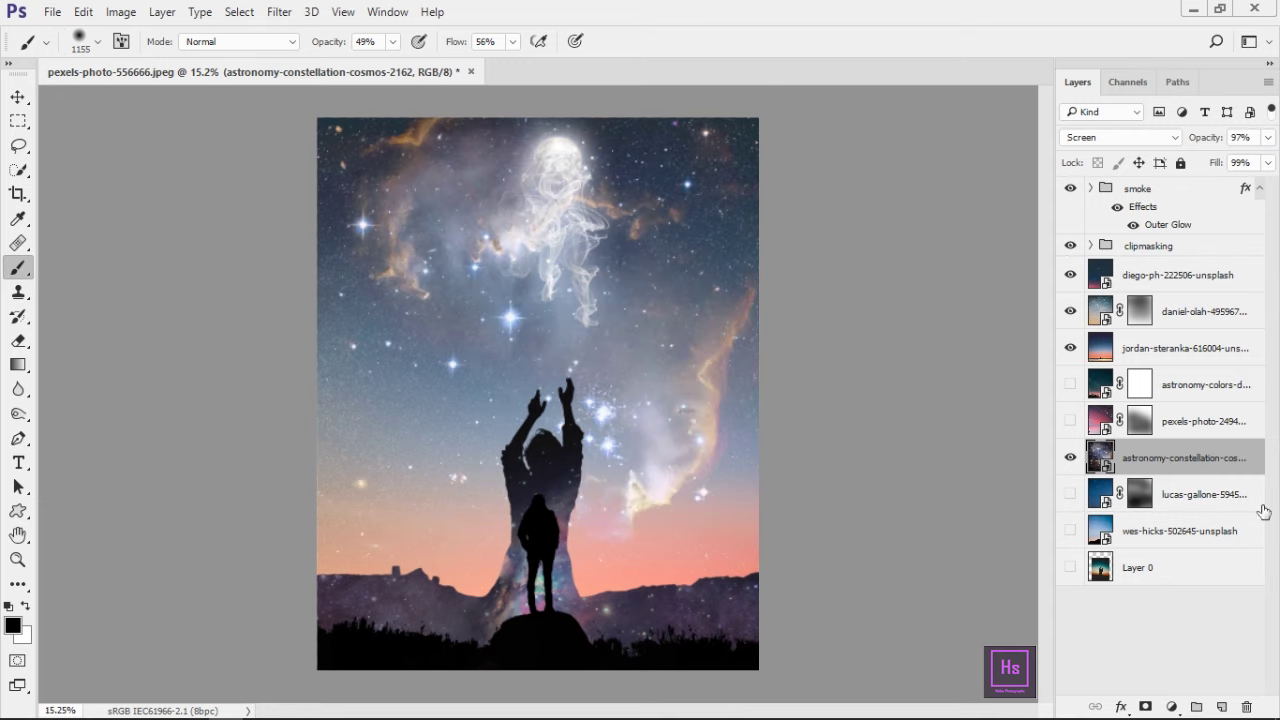
Step: Free-transform the constellation layer: rotate it, move it, and enlarge it to 156%
{"action": "key", "text": "ctrl+t"}
{"action": "left_click_drag", "start_coordinate": [900, 90], "coordinate": [877, 57]}
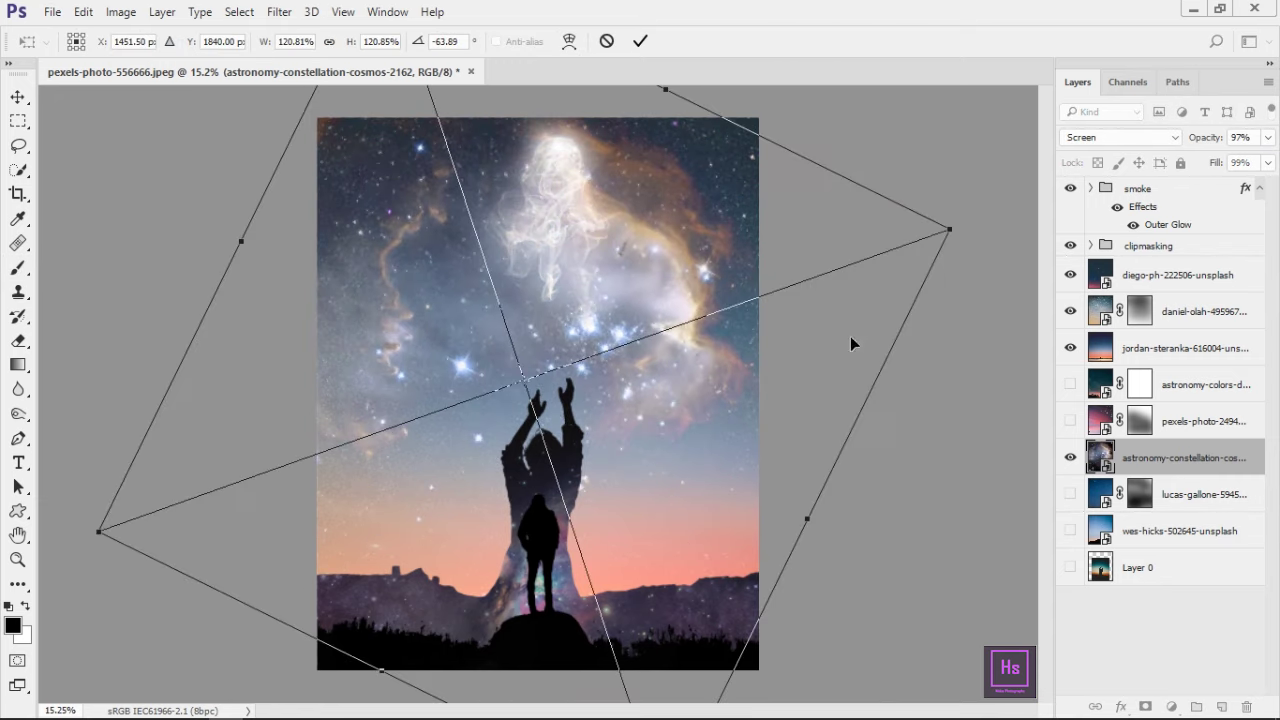
{"action": "left_click_drag", "start_coordinate": [850, 336], "coordinate": [807, 282]}
{"action": "scroll", "coordinate": [807, 282], "scroll_direction": "down", "scroll_amount": 1}
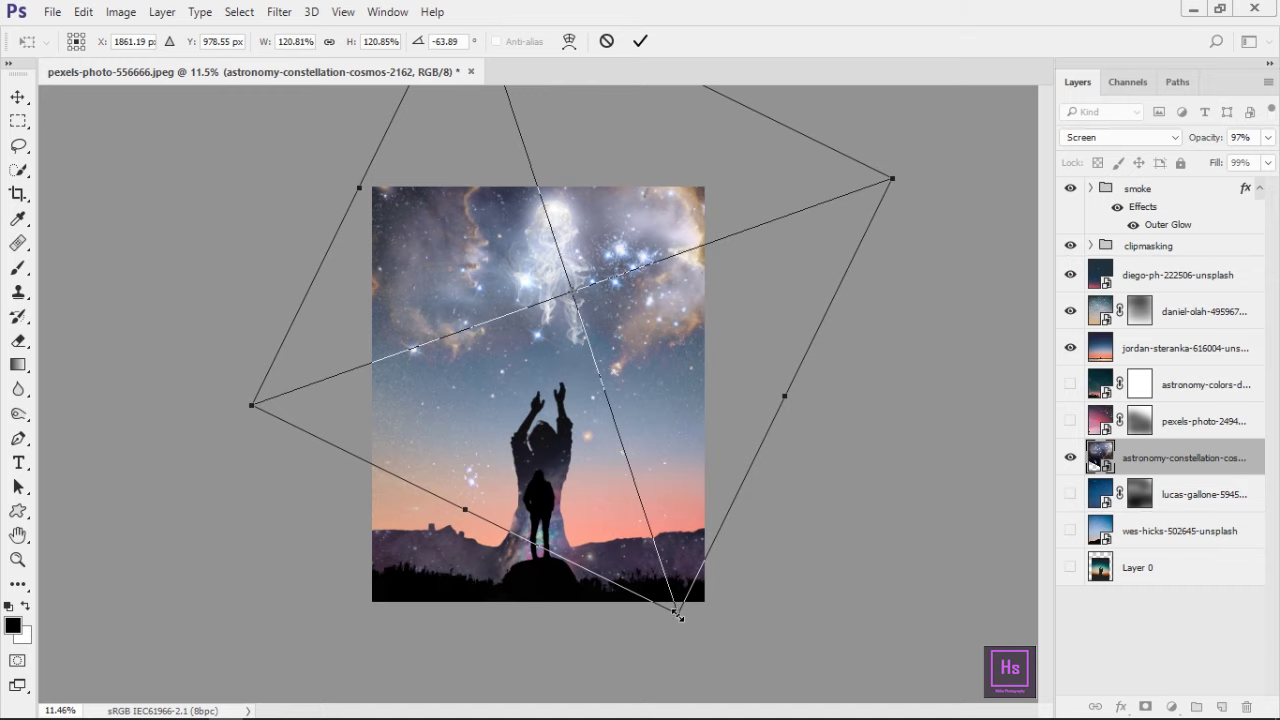
{"action": "left_click_drag", "start_coordinate": [679, 617], "coordinate": [990, 675]}
{"action": "left_click_drag", "start_coordinate": [803, 333], "coordinate": [820, 571]}
Step: Rotate the constellation layer to about 120°, enlarge it to about 194%, and commit
{"action": "mouse_move", "coordinate": [900, 220]}
{"action": "left_mouse_down"}
{"action": "mouse_move", "coordinate": [276, 162]}
{"action": "mouse_move", "coordinate": [314, 212]}
{"action": "left_mouse_up"}
{"action": "left_click_drag", "start_coordinate": [609, 365], "coordinate": [677, 406]}
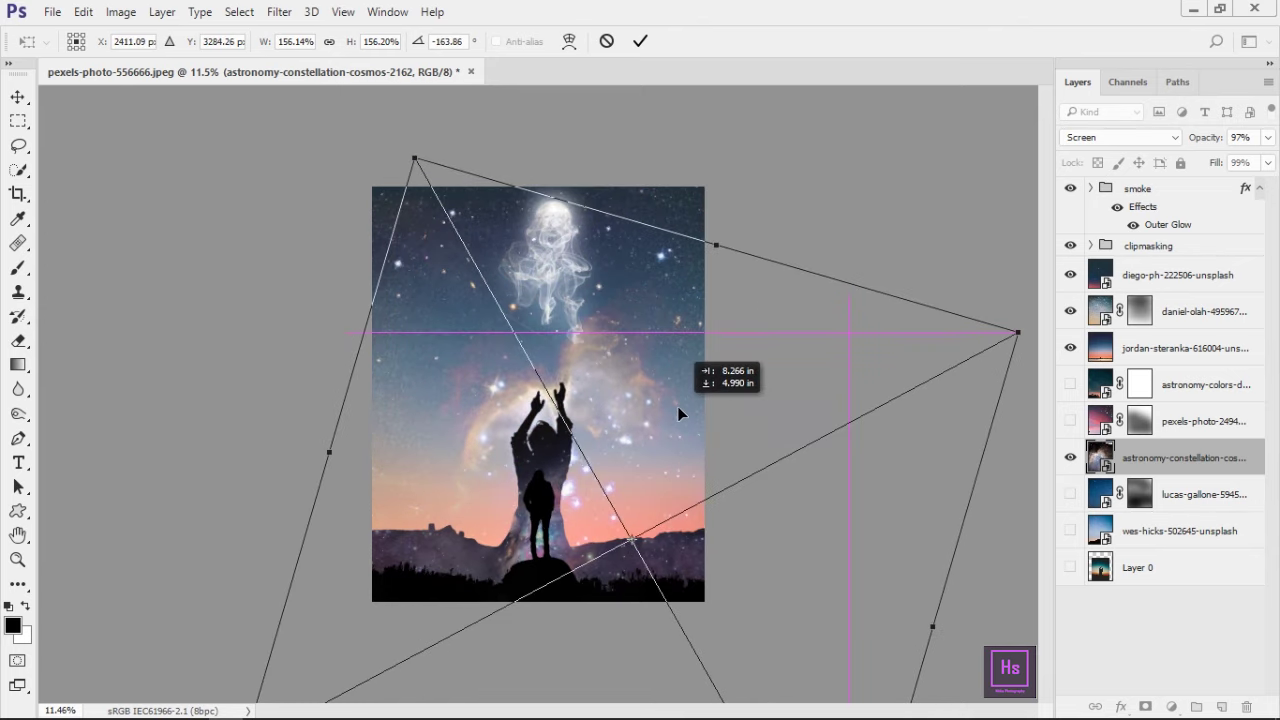
{"action": "left_click_drag", "start_coordinate": [230, 250], "coordinate": [194, 191]}
{"action": "left_click_drag", "start_coordinate": [590, 299], "coordinate": [551, 371]}
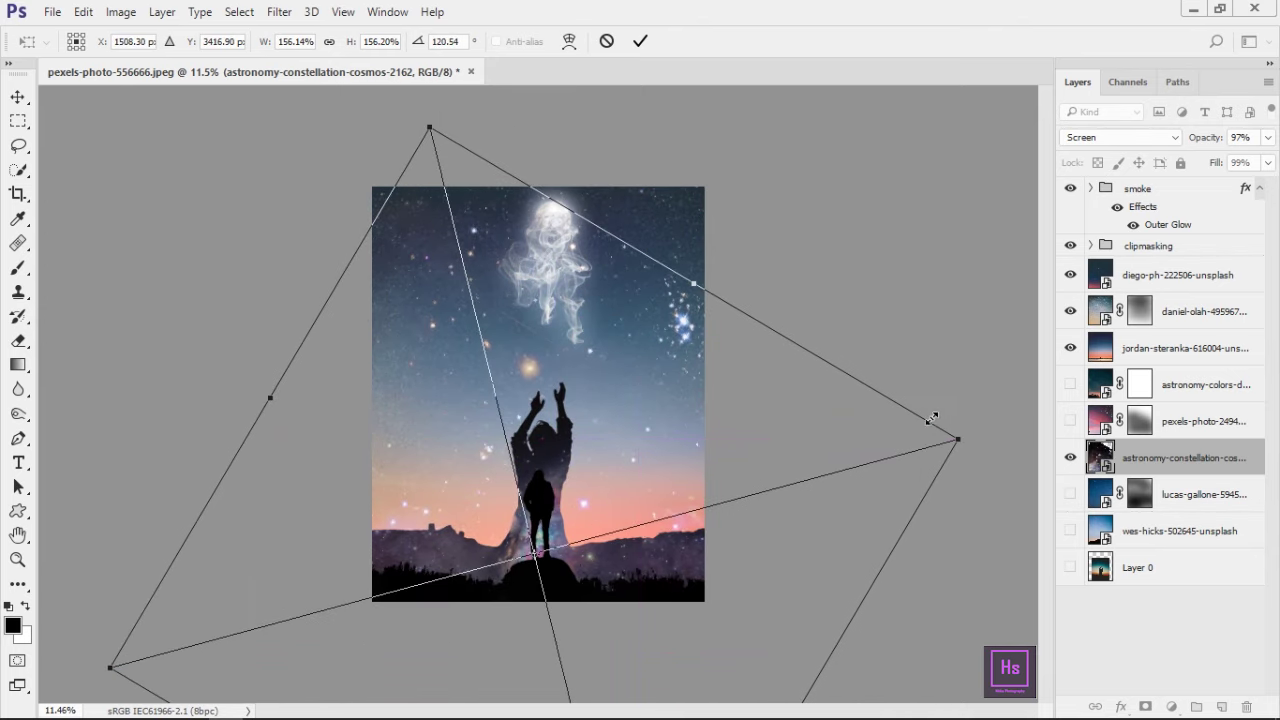
{"action": "scroll", "coordinate": [802, 414], "scroll_direction": "down", "scroll_amount": 1}
{"action": "mouse_move", "coordinate": [884, 432]}
{"action": "left_mouse_down"}
{"action": "mouse_move", "coordinate": [886, 417]}
{"action": "mouse_move", "coordinate": [754, 474]}
{"action": "mouse_move", "coordinate": [779, 468]}
{"action": "left_mouse_up"}
{"action": "key", "text": "Return"}
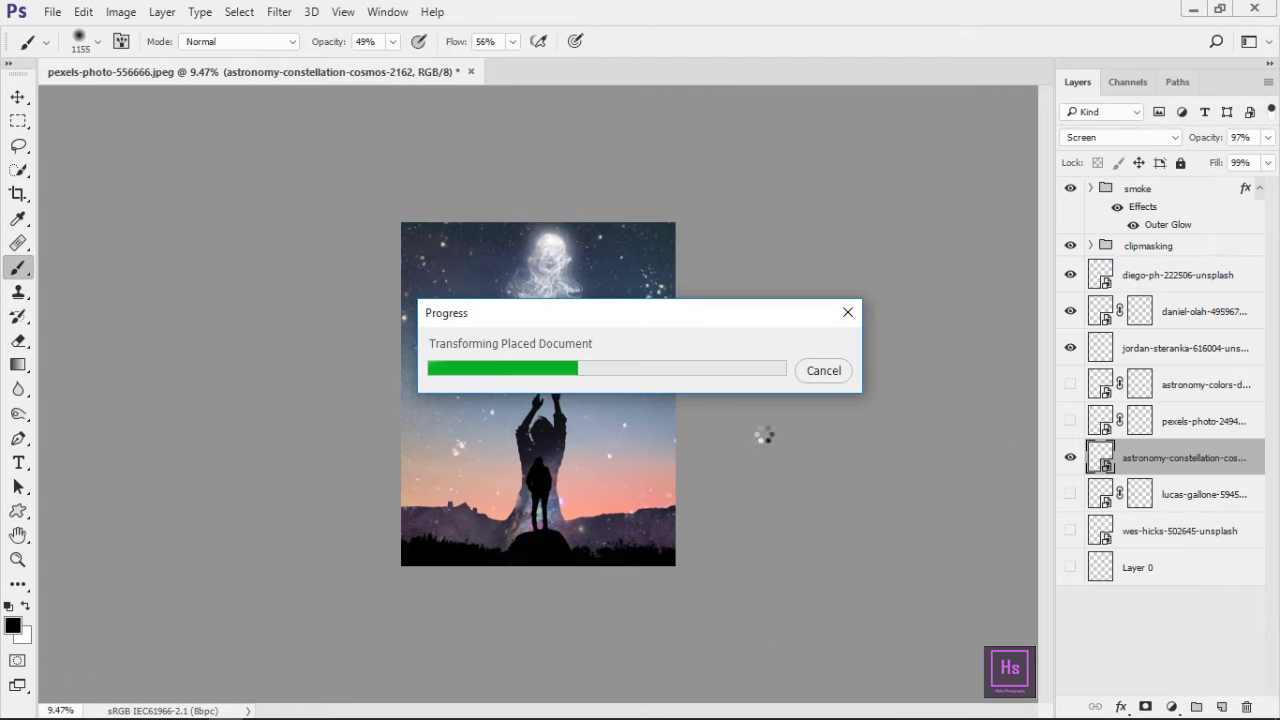
{"action": "key", "text": "ctrl+0"}
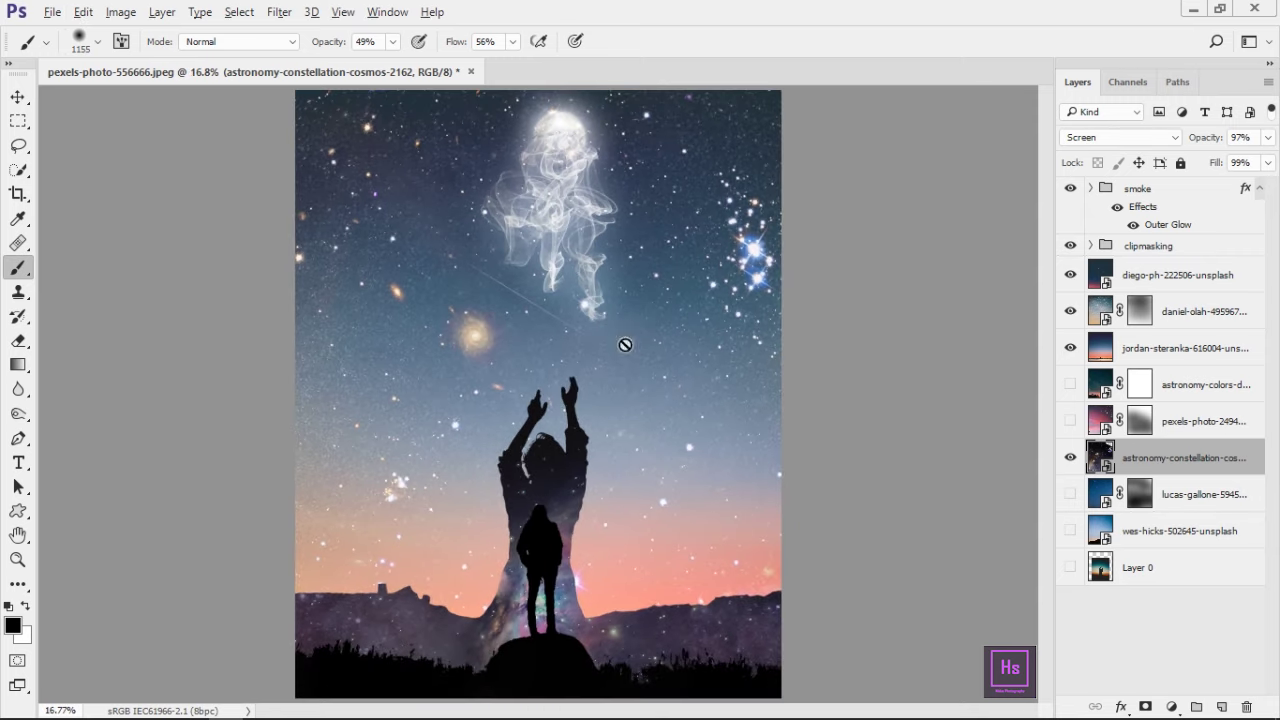
Step: Set the constellation star layer to Screen blending at 100% opacity
{"action": "scroll", "coordinate": [609, 400], "scroll_direction": "down", "scroll_amount": 1, "text": "alt"}
{"action": "scroll", "coordinate": [589, 385], "scroll_direction": "down", "scroll_amount": 1, "text": "alt"}
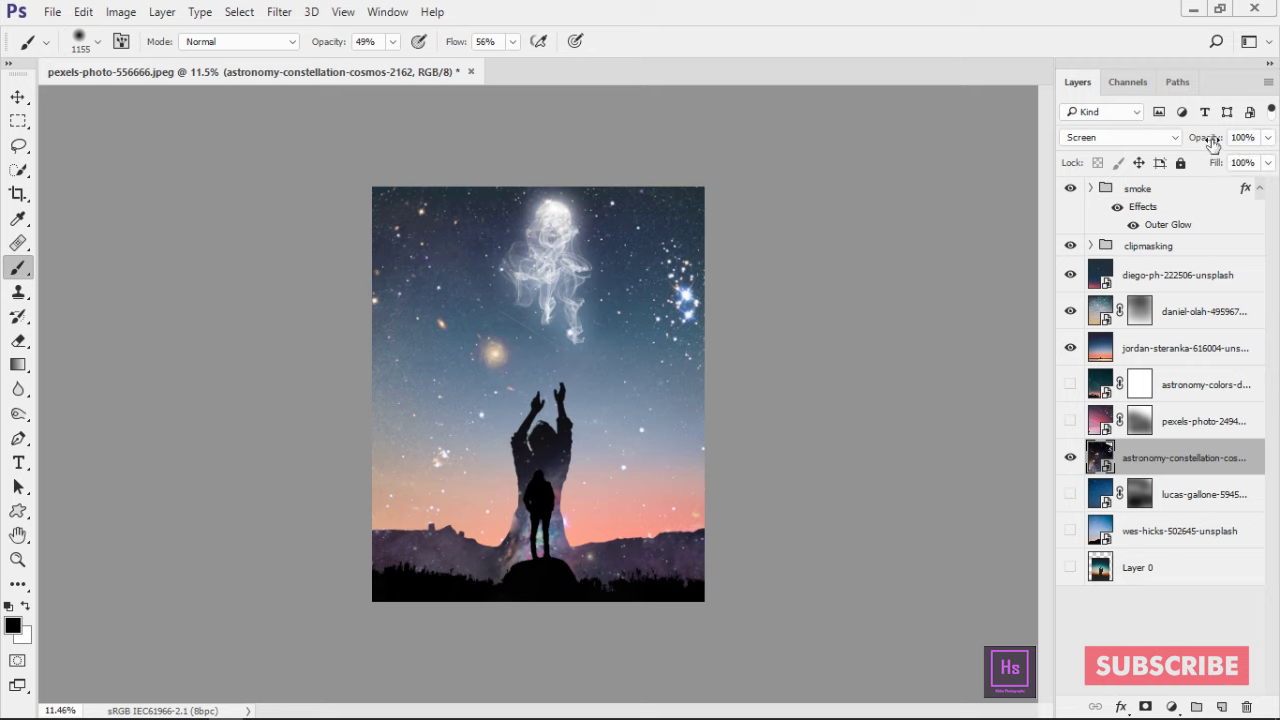
{"action": "left_click_drag", "start_coordinate": [1192, 140], "coordinate": [1180, 145]}
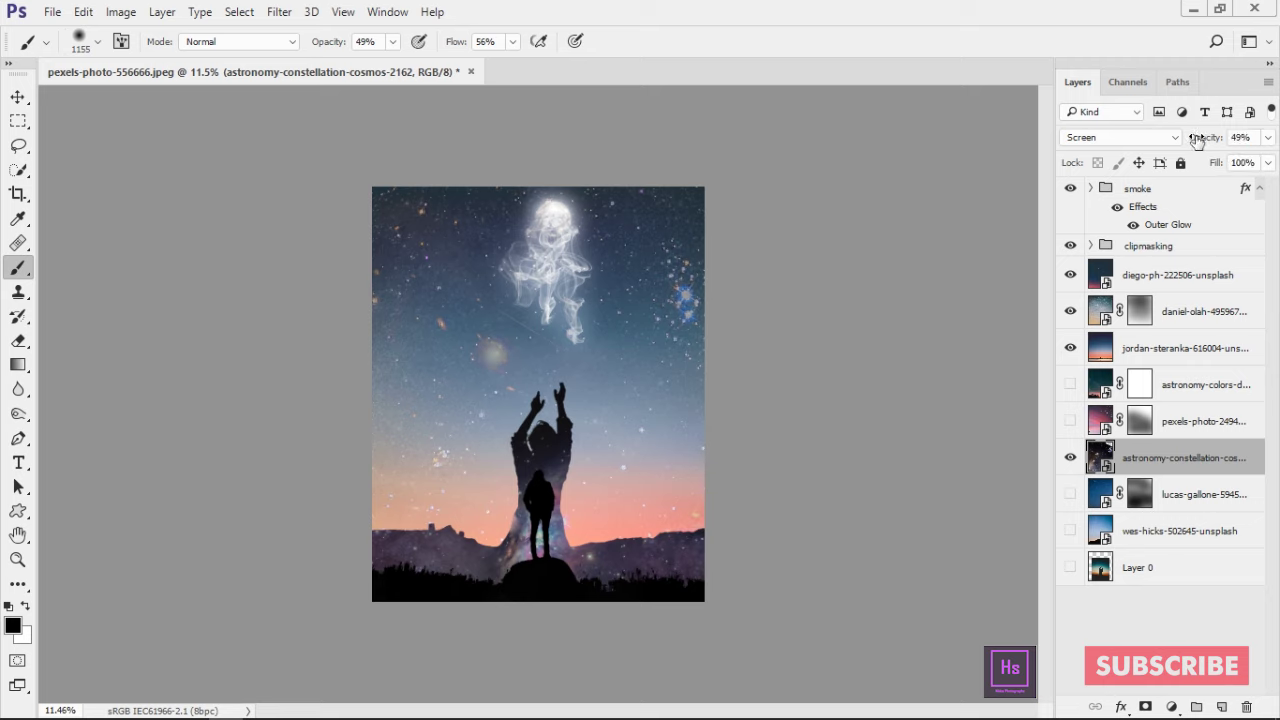
{"action": "left_click", "coordinate": [1176, 138]}
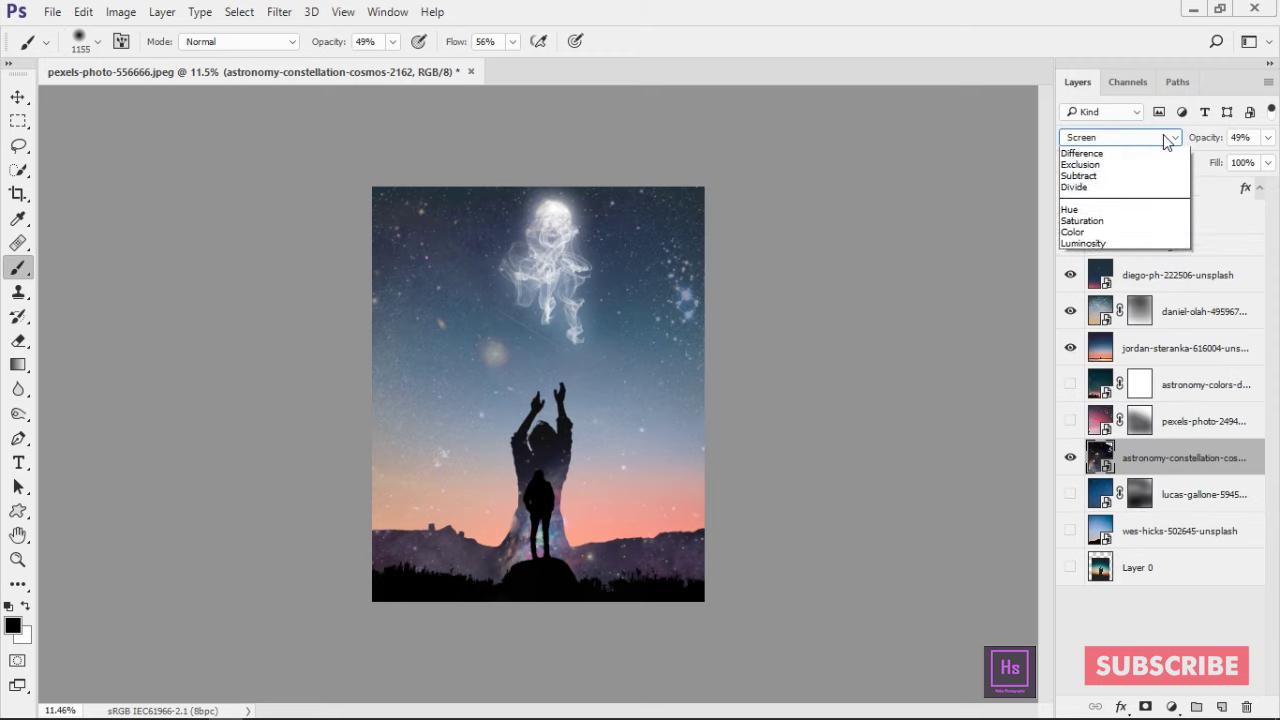
{"action": "left_click", "coordinate": [1120, 154]}
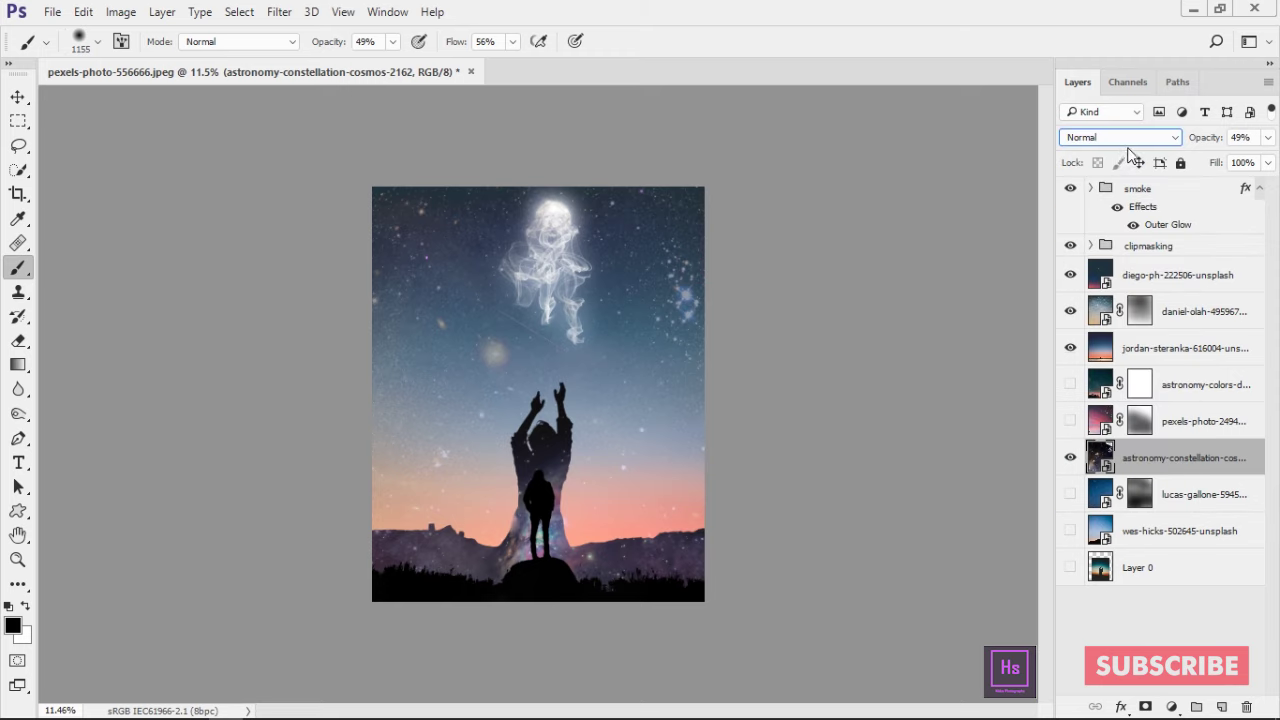
{"action": "left_click", "coordinate": [1128, 145]}
{"action": "left_click", "coordinate": [1088, 250]}
{"action": "left_click_drag", "start_coordinate": [1210, 145], "coordinate": [1277, 172]}
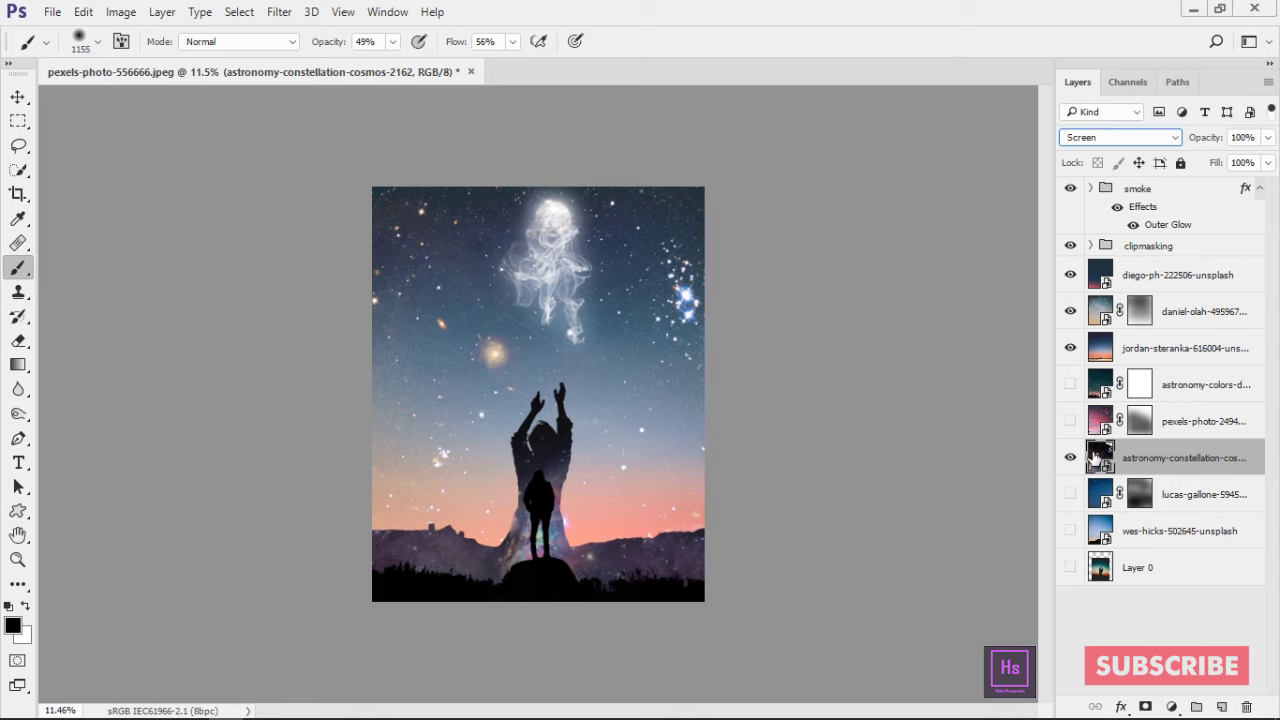
Step: Move the constellation layer above astronomy-colors and delete the three hidden star layers
{"action": "left_click_drag", "start_coordinate": [1172, 470], "coordinate": [1175, 366]}
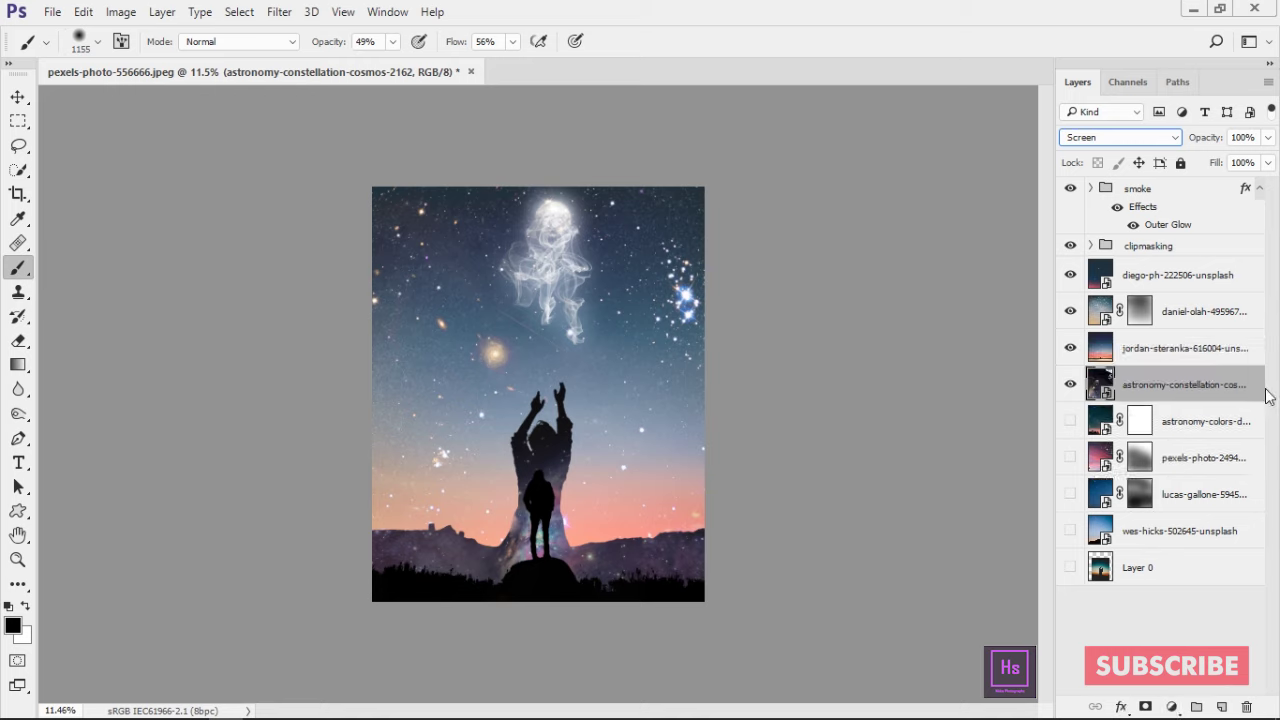
{"action": "left_click", "coordinate": [1236, 424]}
{"action": "left_click", "coordinate": [1212, 514], "text": "ctrl"}
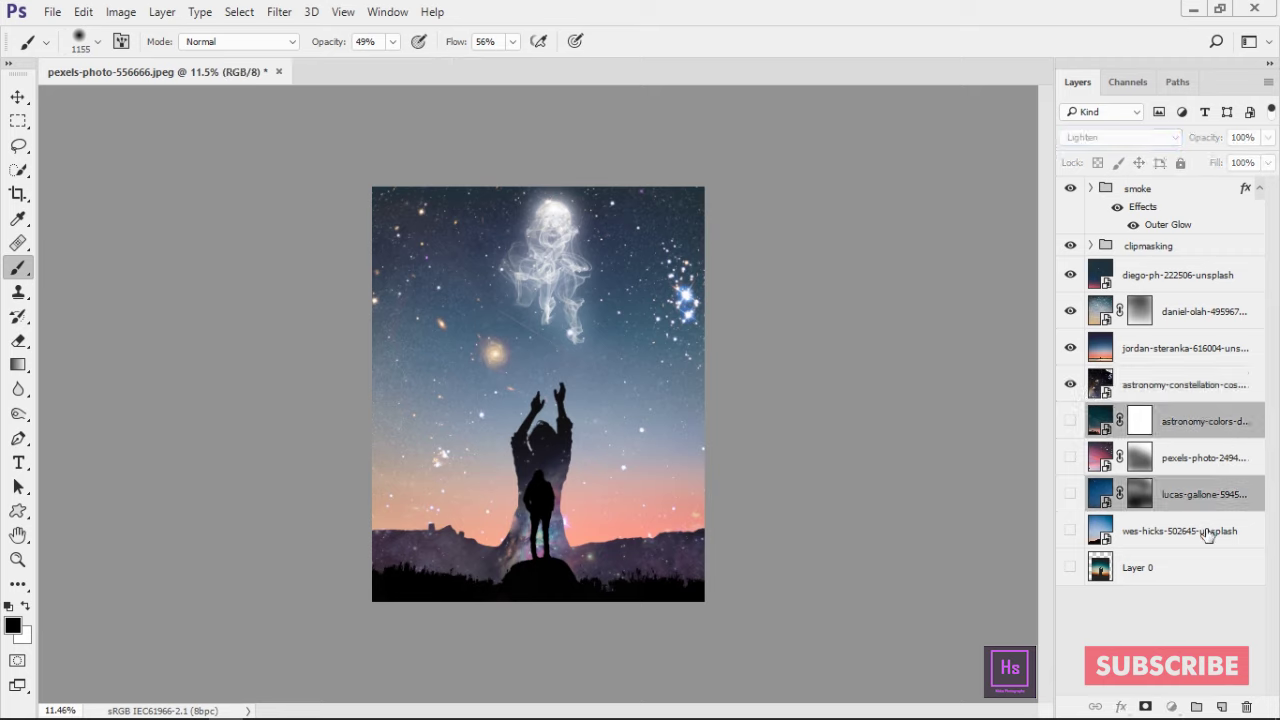
{"action": "left_click", "coordinate": [1205, 470], "text": "ctrl"}
{"action": "mouse_move", "coordinate": [1232, 550]}
{"action": "left_mouse_down"}
{"action": "mouse_move", "coordinate": [1230, 668]}
{"action": "mouse_move", "coordinate": [1246, 707]}
{"action": "left_mouse_up"}
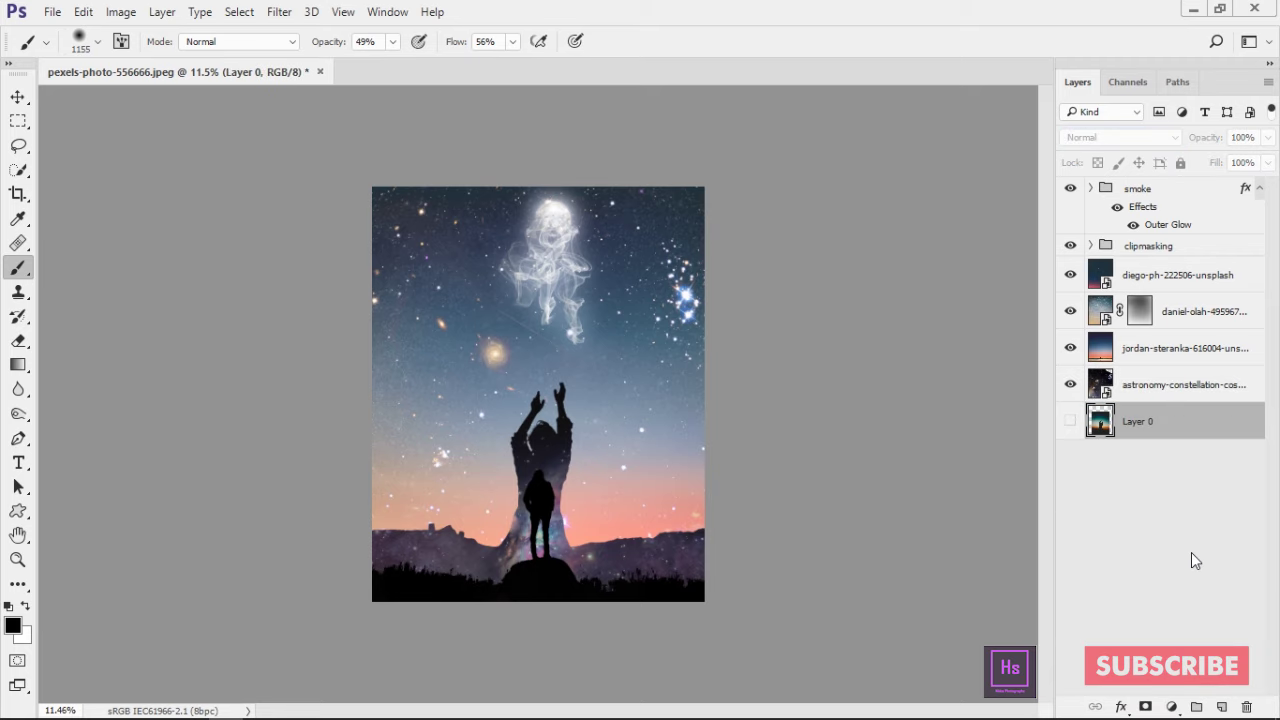
Step: Lower the constellation star layer to 64% opacity and reposition the bryan-goff layer
{"action": "left_click", "coordinate": [1069, 421]}
{"action": "left_click", "coordinate": [1069, 421]}
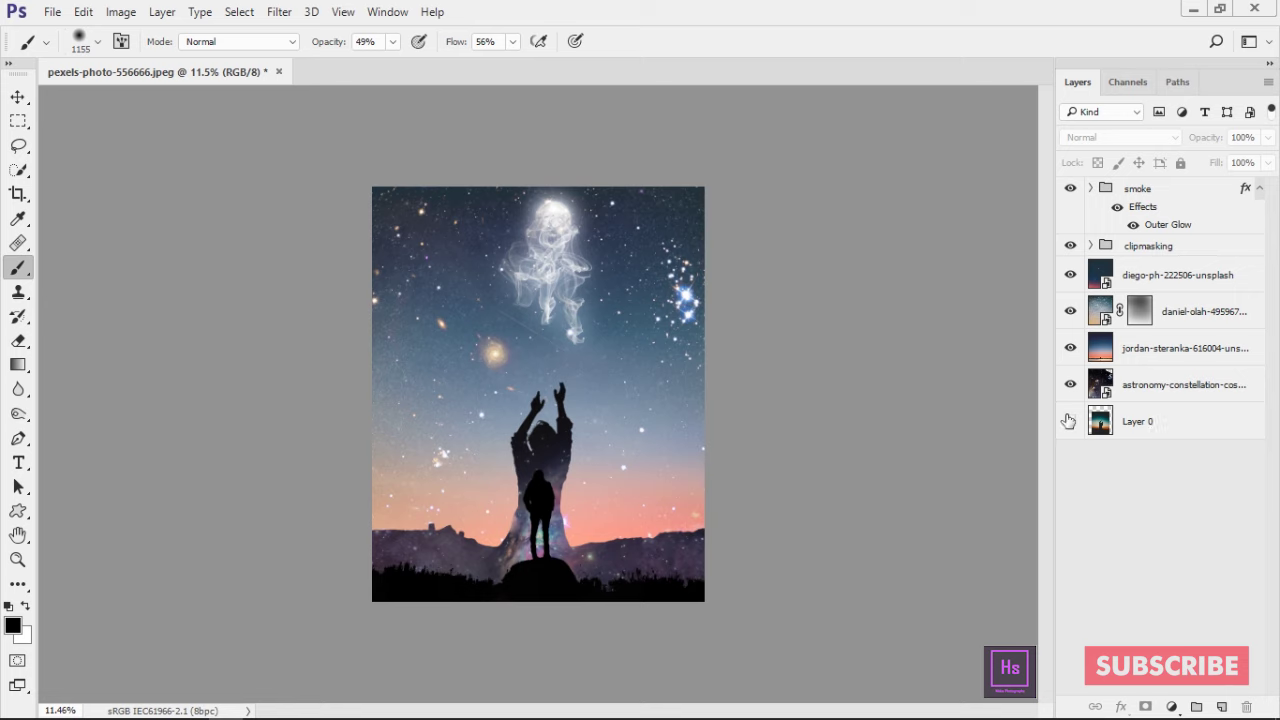
{"action": "left_click", "coordinate": [1195, 384]}
{"action": "left_click_drag", "start_coordinate": [1205, 137], "coordinate": [1186, 135]}
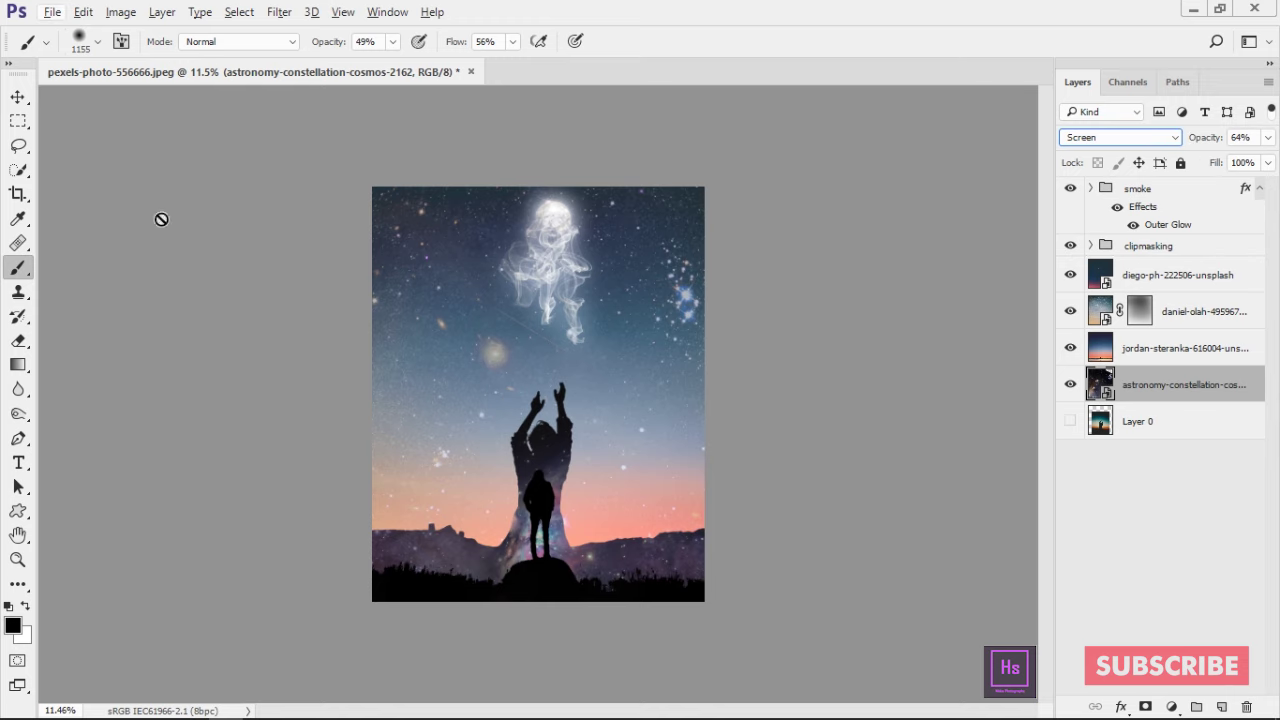
{"action": "left_click", "coordinate": [26, 97]}
{"action": "left_click", "coordinate": [624, 378]}
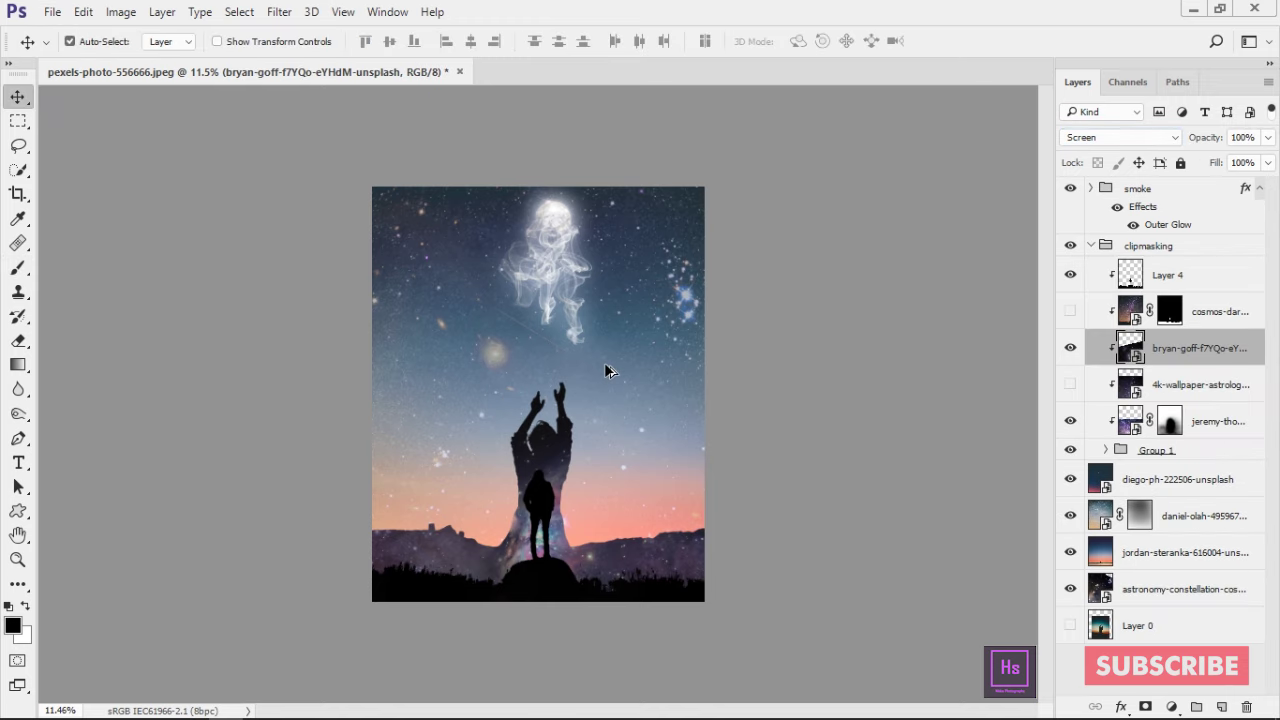
{"action": "scroll", "coordinate": [700, 384], "scroll_direction": "up", "scroll_amount": 3, "text": "alt"}
{"action": "left_click_drag", "start_coordinate": [743, 463], "coordinate": [749, 525]}
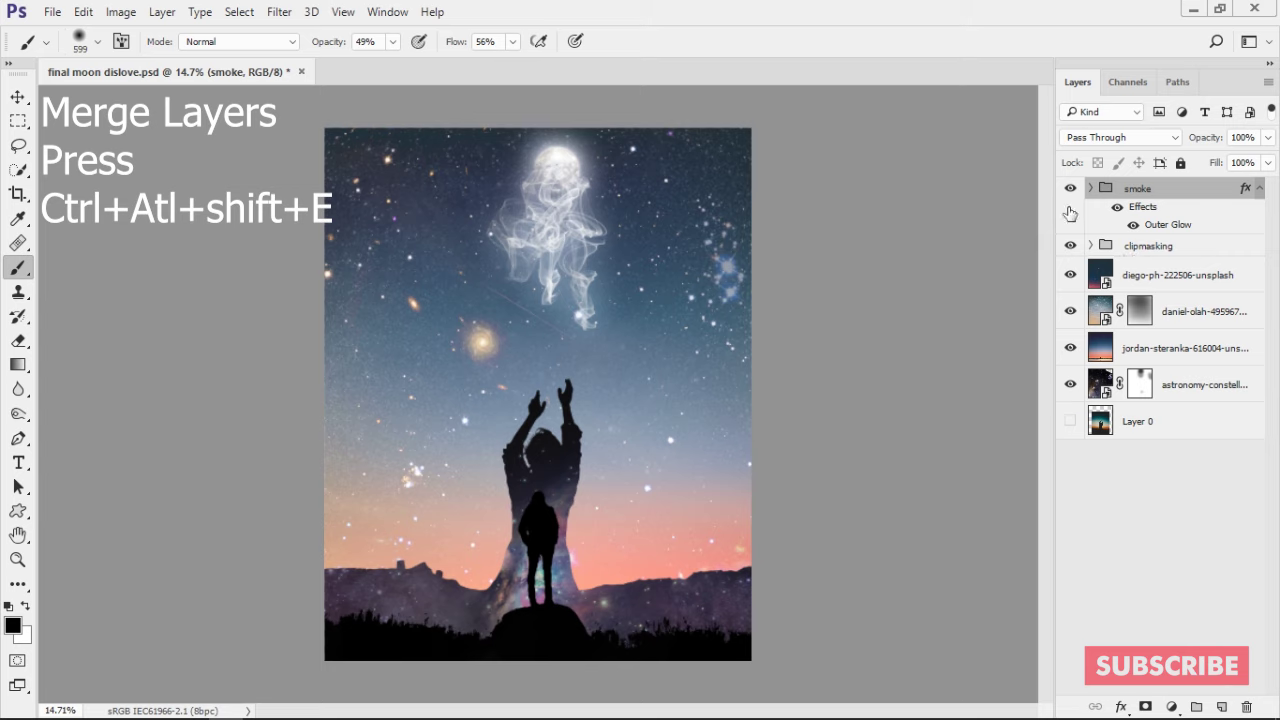
Step: Stamp all visible layers into a merged layer and apply the Camera Raw Filter to it
{"action": "key", "text": "ctrl+alt+shift+e"}
{"action": "left_click", "coordinate": [239, 11]}
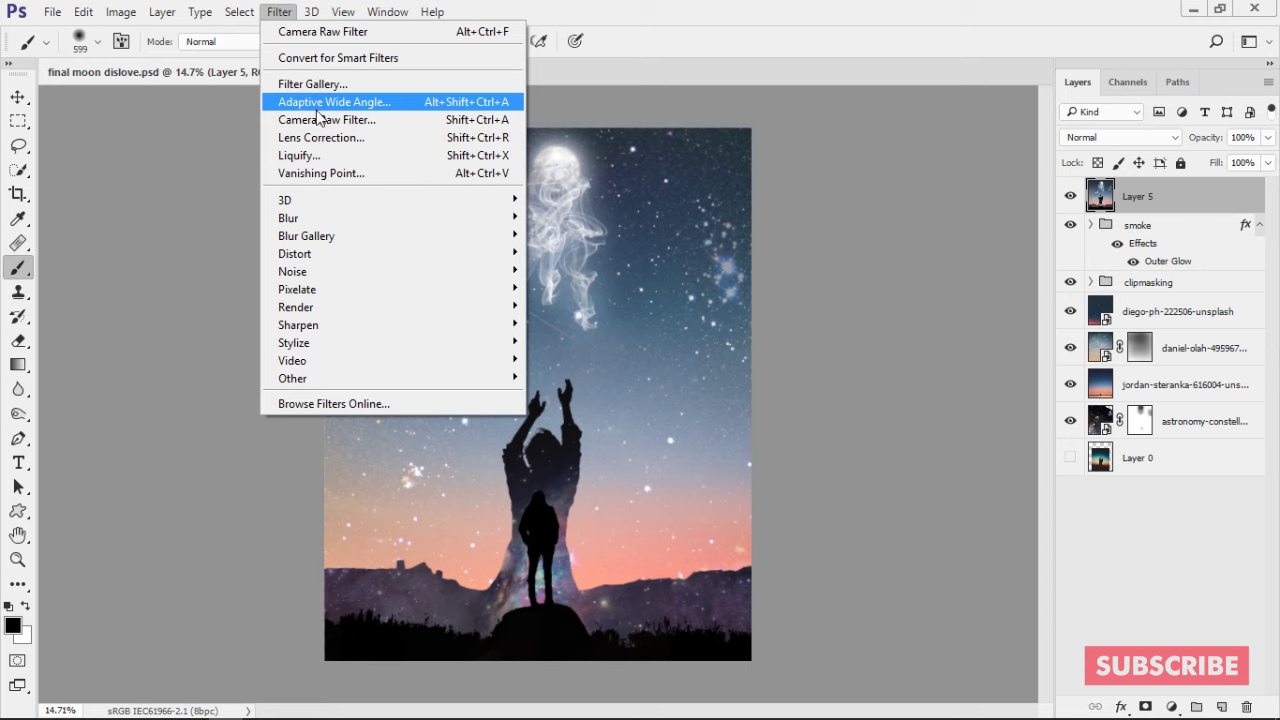
{"action": "left_click", "coordinate": [318, 116]}
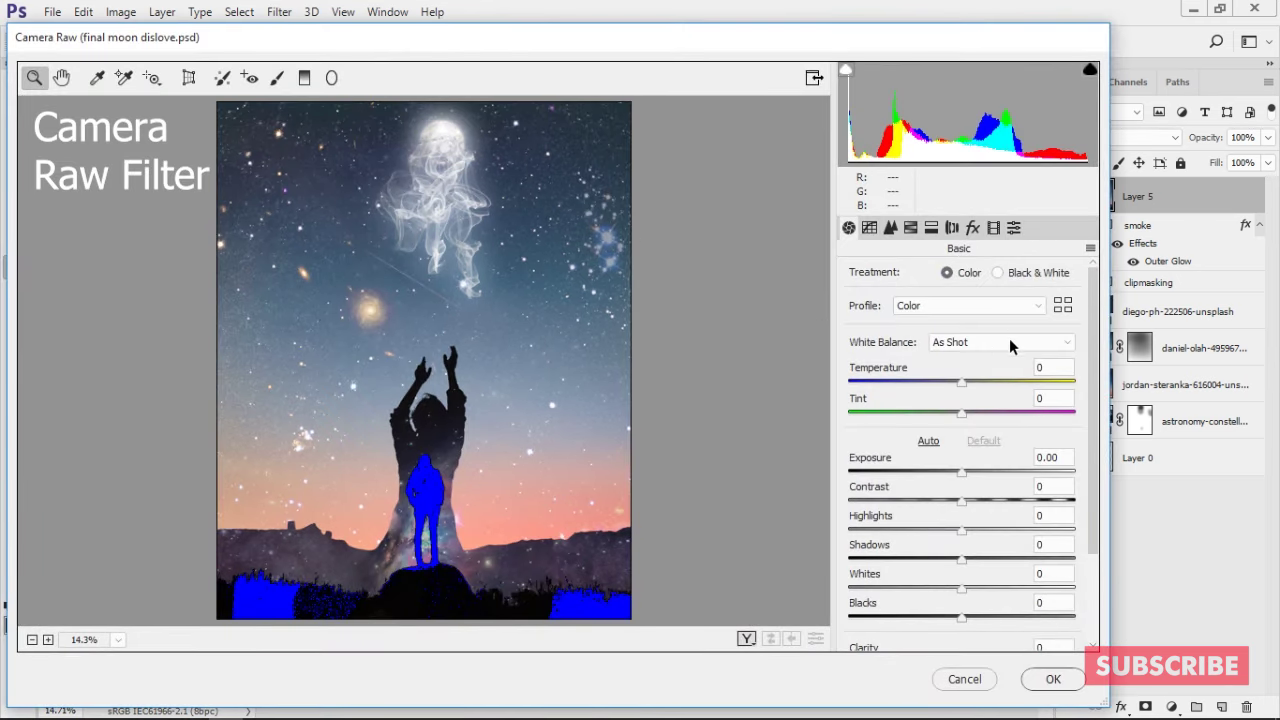
{"action": "left_click_drag", "start_coordinate": [955, 387], "coordinate": [920, 381]}
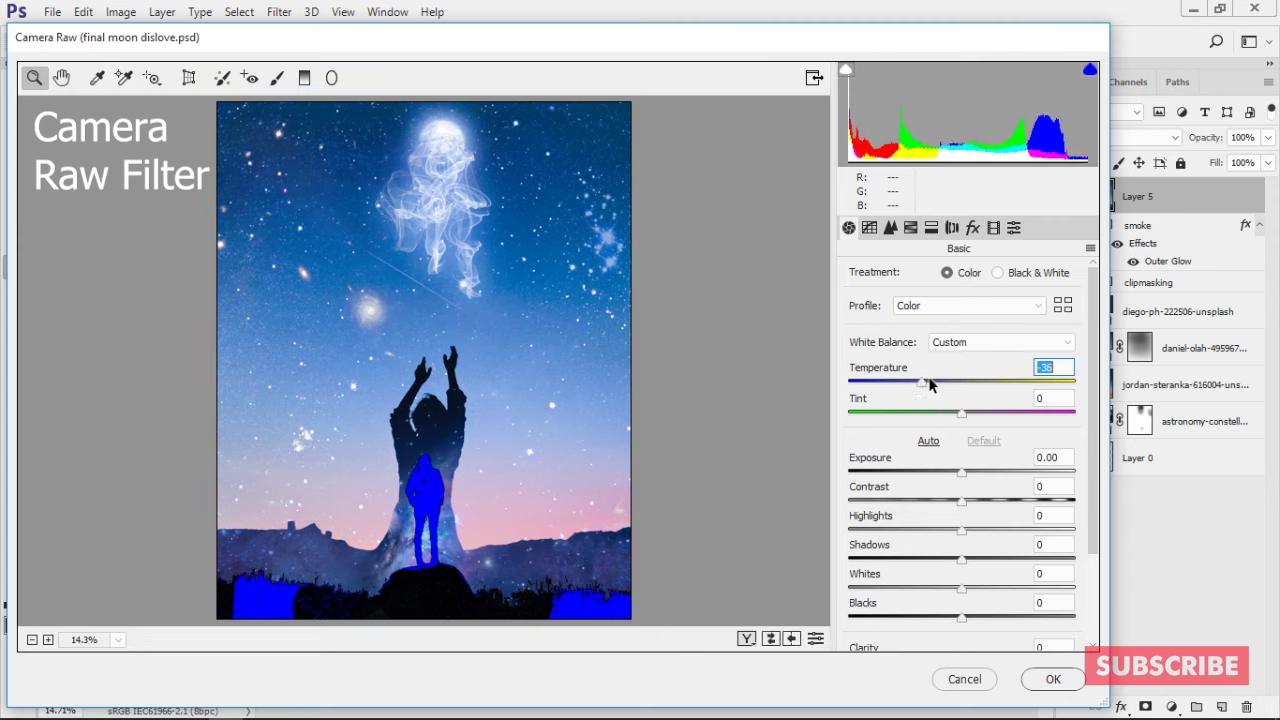
{"action": "double_click", "coordinate": [922, 383]}
Step: Set Calibration: Blue Primary hue -8, saturation +14, then tweak Green and Red primaries
{"action": "left_click", "coordinate": [993, 228]}
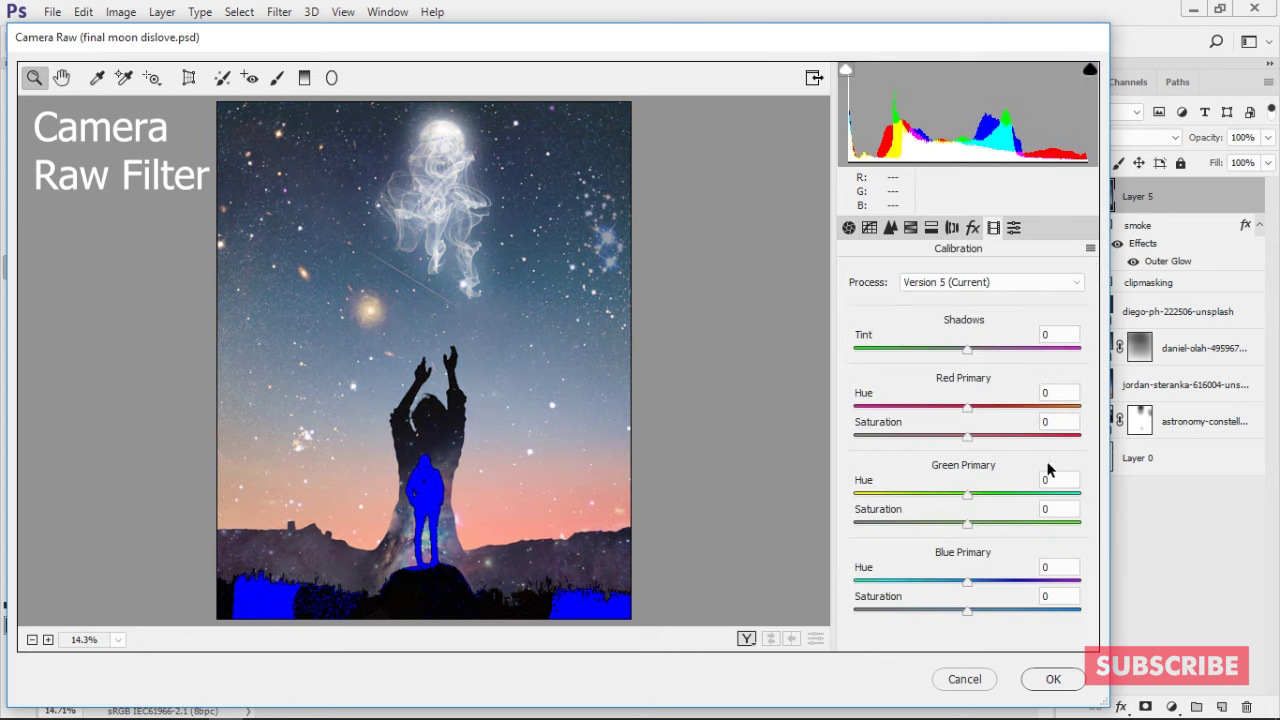
{"action": "mouse_move", "coordinate": [968, 610]}
{"action": "left_mouse_down"}
{"action": "mouse_move", "coordinate": [925, 602]}
{"action": "mouse_move", "coordinate": [988, 611]}
{"action": "mouse_move", "coordinate": [968, 598]}
{"action": "left_mouse_up"}
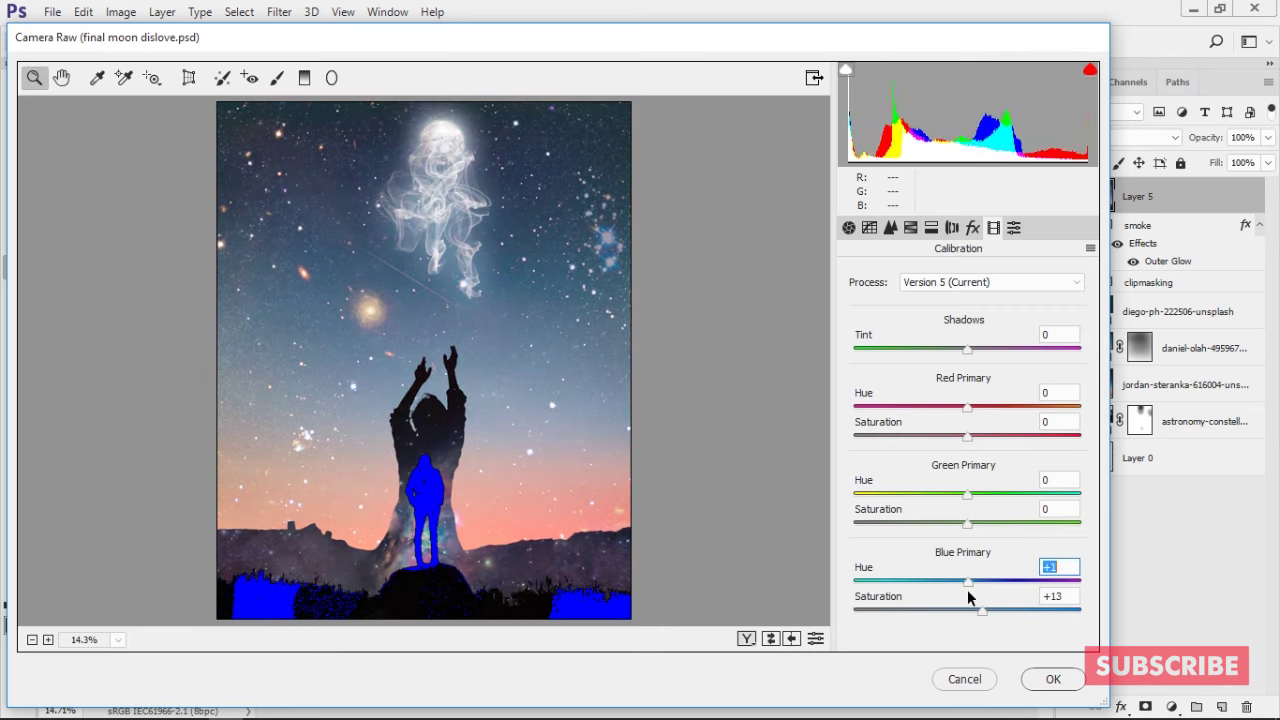
{"action": "left_click", "coordinate": [984, 614]}
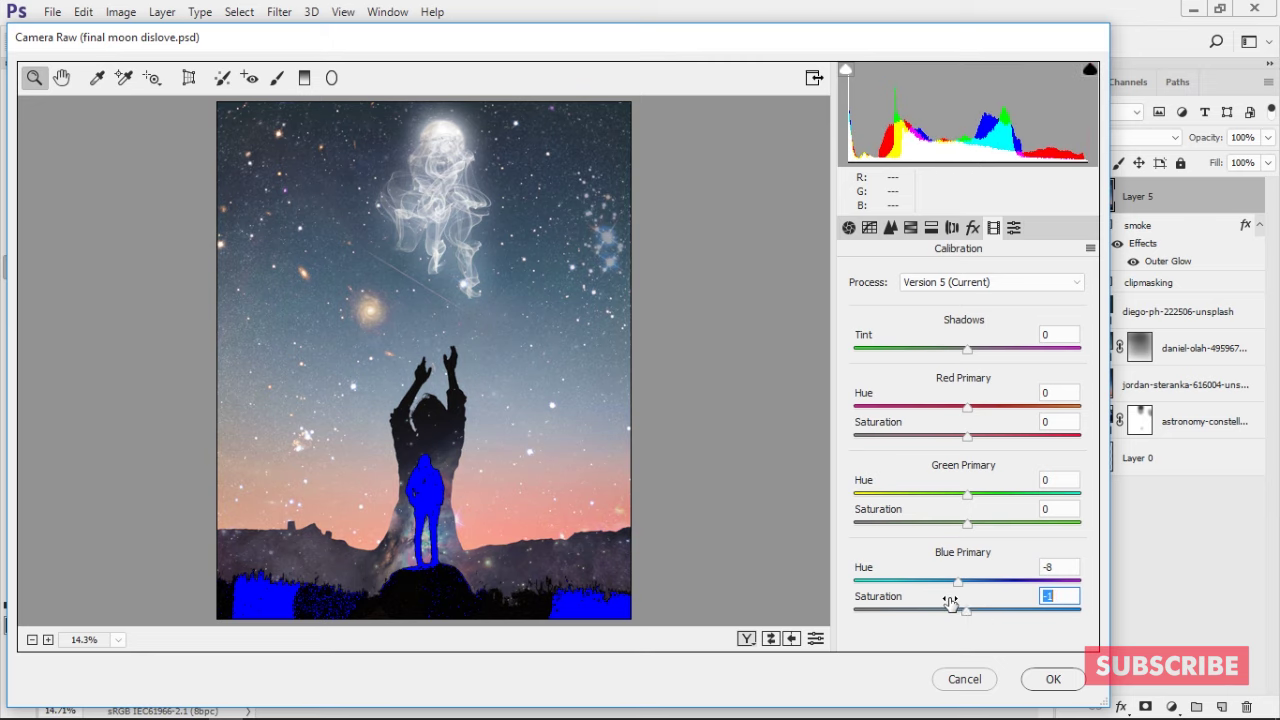
{"action": "left_click_drag", "start_coordinate": [985, 611], "coordinate": [1030, 622]}
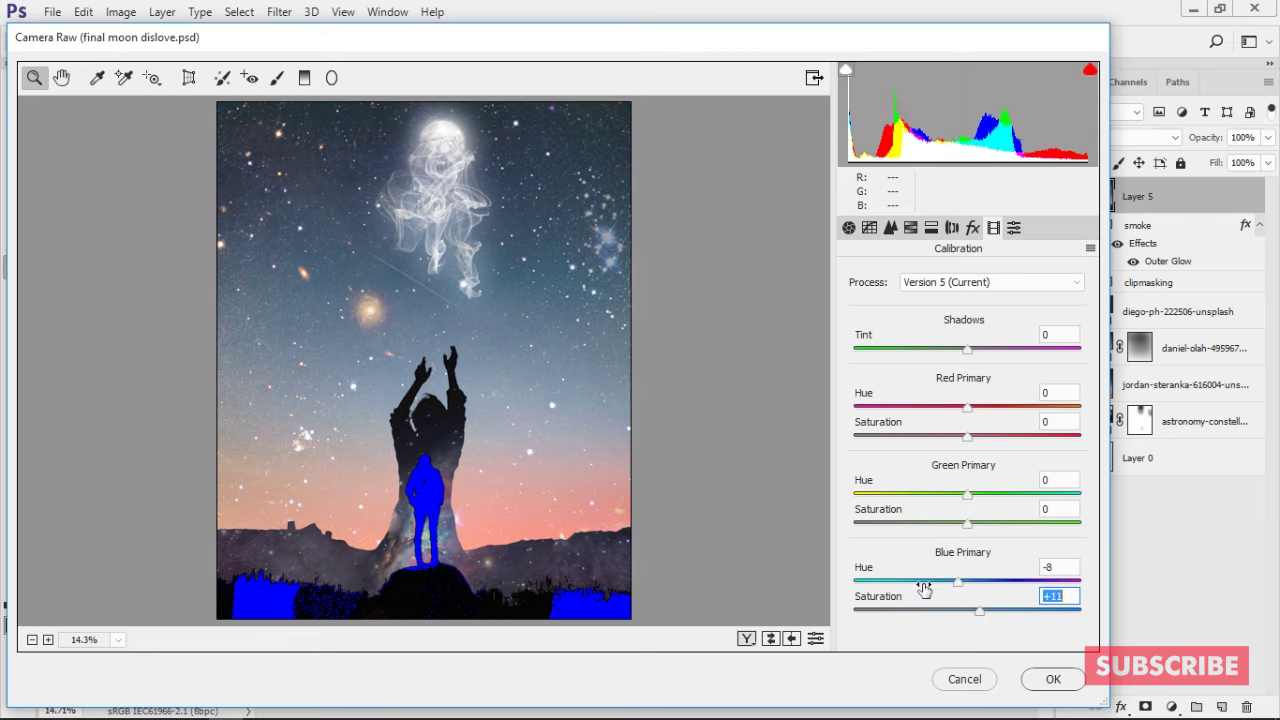
{"action": "left_click", "coordinate": [918, 583]}
{"action": "left_click", "coordinate": [982, 608]}
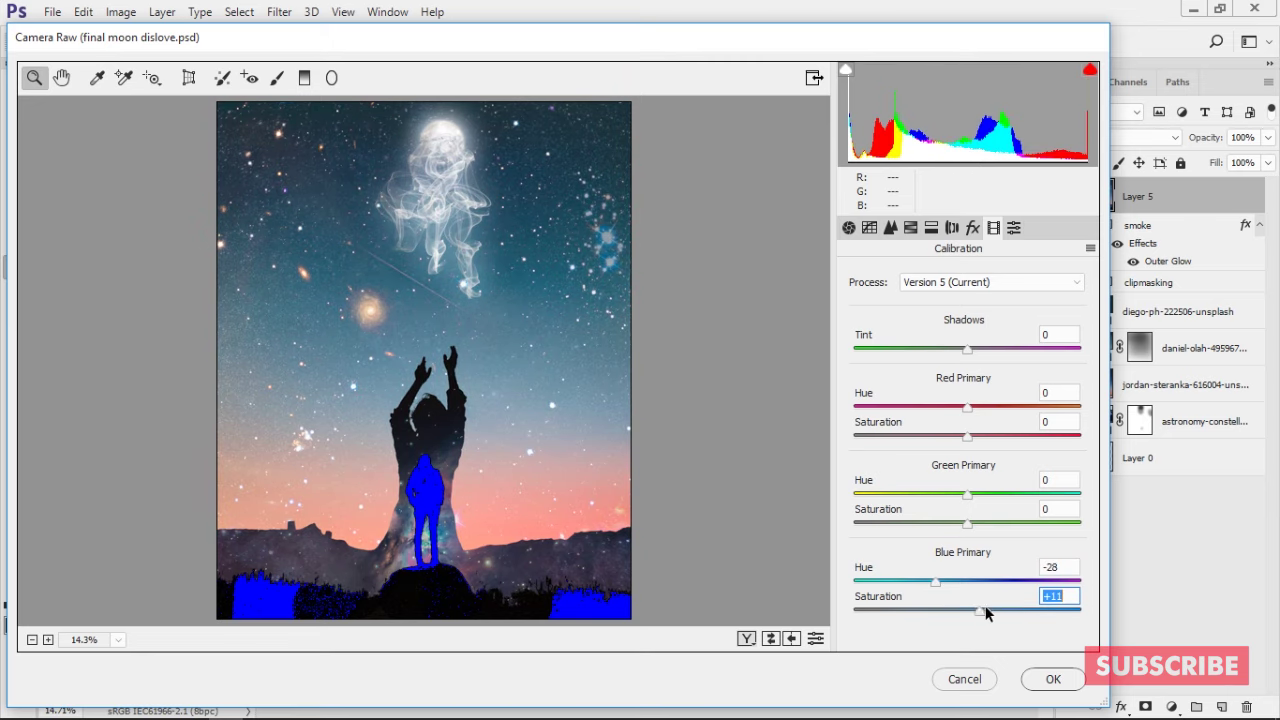
{"action": "left_click", "coordinate": [958, 582]}
{"action": "left_click", "coordinate": [1040, 523]}
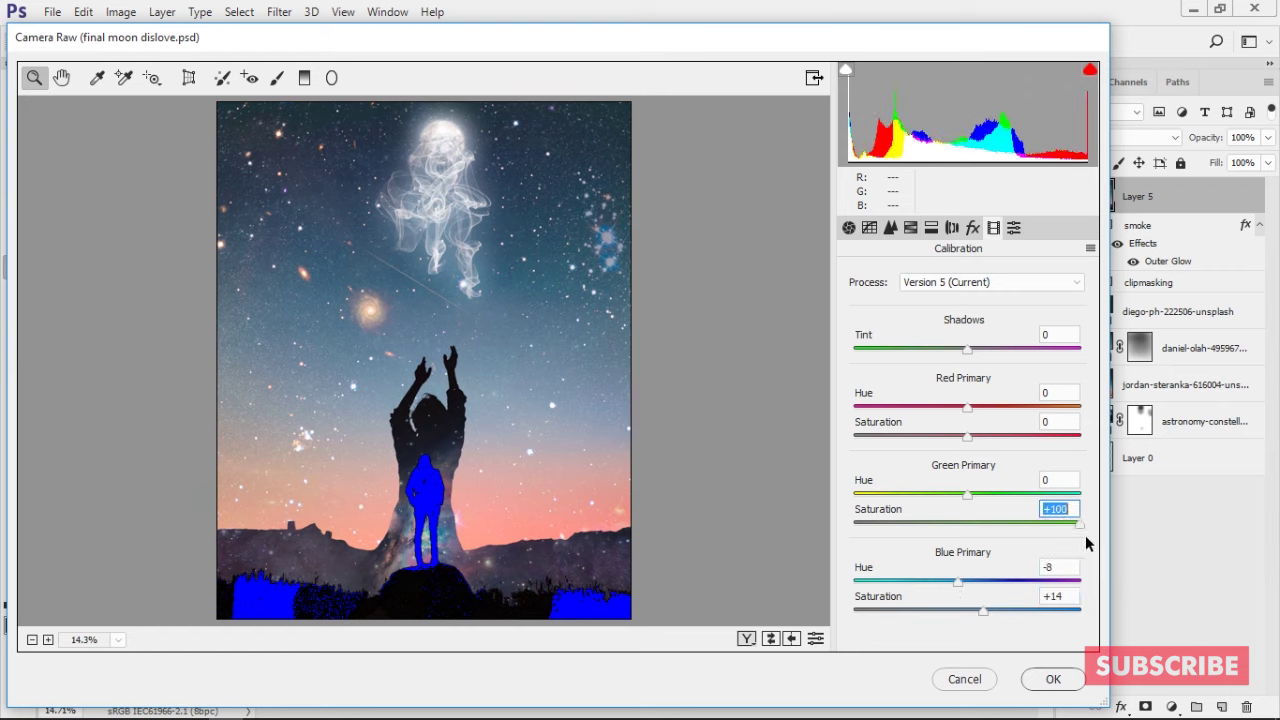
{"action": "left_click_drag", "start_coordinate": [1088, 543], "coordinate": [1008, 537]}
{"action": "left_click_drag", "start_coordinate": [966, 494], "coordinate": [922, 494]}
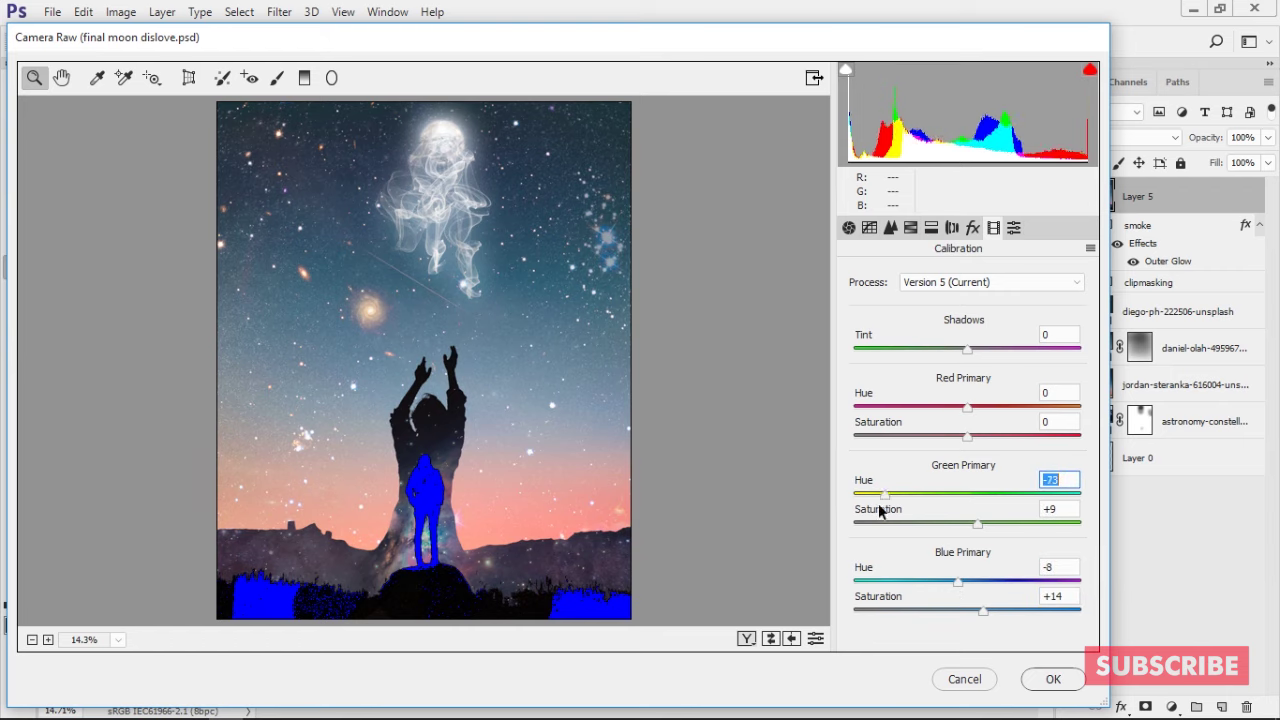
{"action": "mouse_move", "coordinate": [980, 440]}
{"action": "left_mouse_down"}
{"action": "mouse_move", "coordinate": [970, 436]}
{"action": "mouse_move", "coordinate": [1018, 438]}
{"action": "left_mouse_up"}
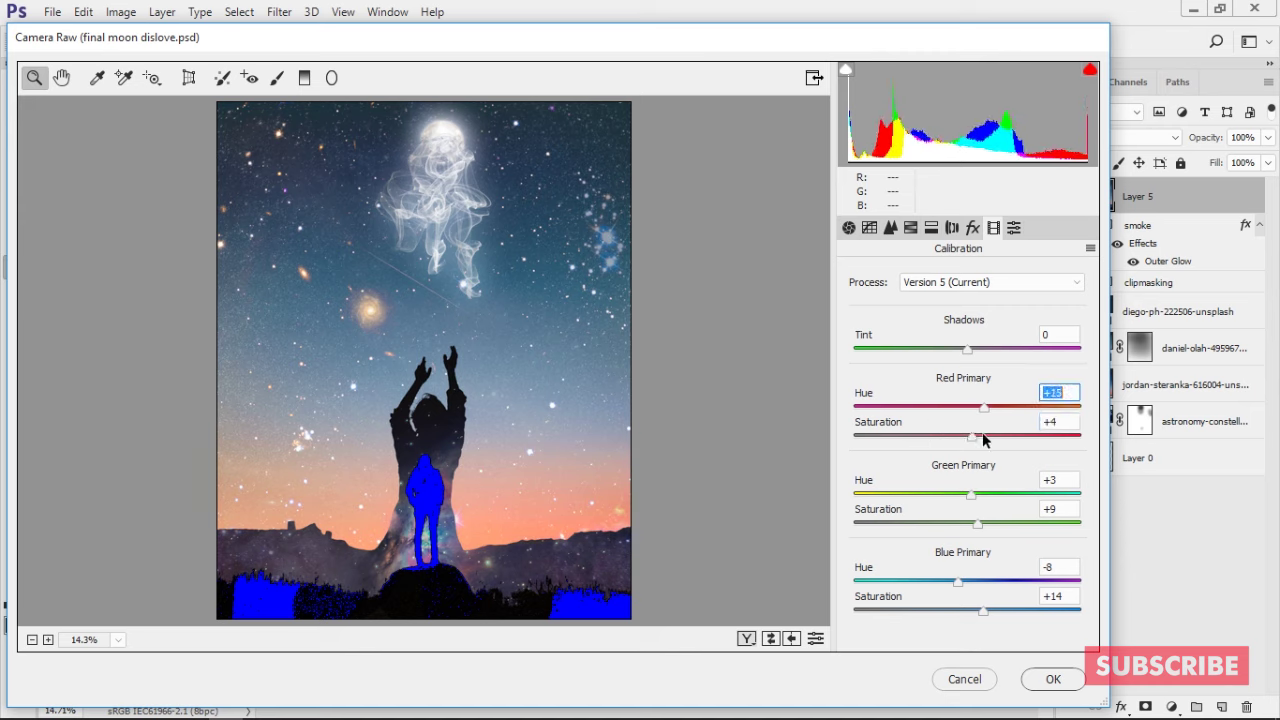
Step: Set Contrast +23, Clarity +9 and Whites +14, then apply the Camera Raw grade
{"action": "left_click", "coordinate": [869, 228]}
{"action": "left_click", "coordinate": [848, 228]}
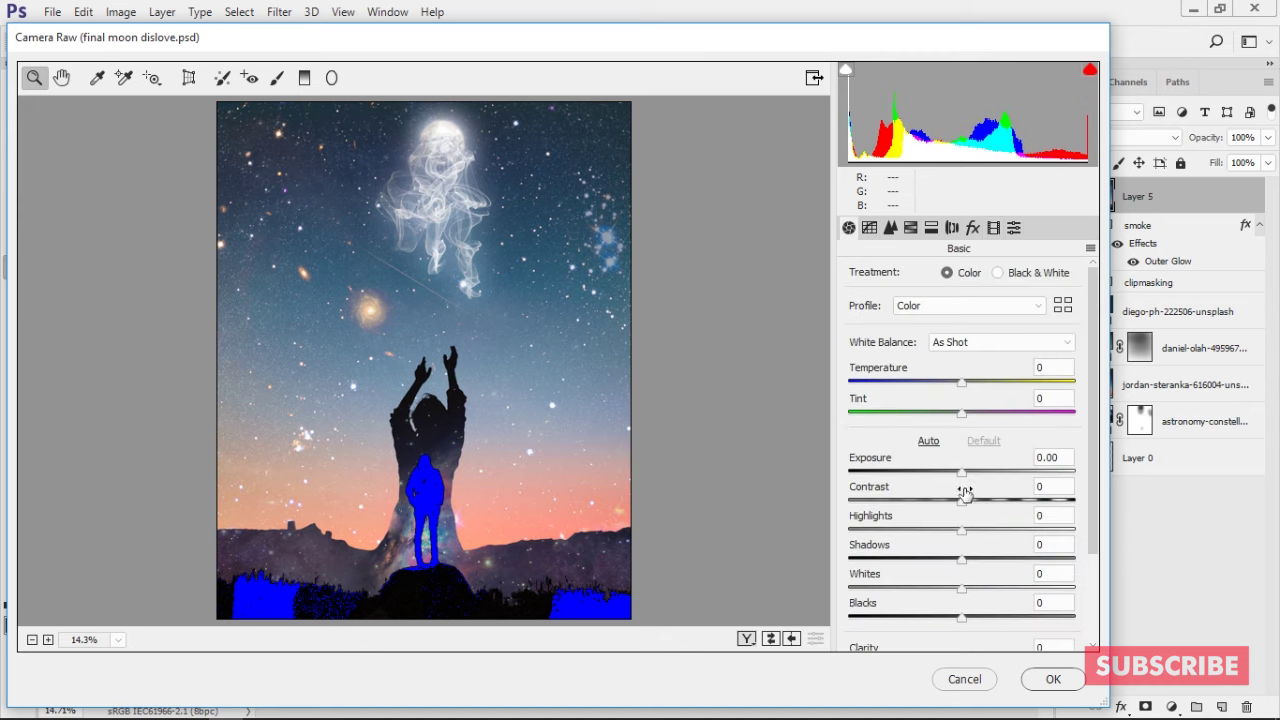
{"action": "mouse_move", "coordinate": [965, 492]}
{"action": "left_mouse_down"}
{"action": "mouse_move", "coordinate": [851, 500]}
{"action": "mouse_move", "coordinate": [986, 505]}
{"action": "left_mouse_up"}
{"action": "scroll", "coordinate": [1090, 443], "scroll_direction": "down", "scroll_amount": 2}
{"action": "scroll", "coordinate": [968, 567], "scroll_direction": "down", "scroll_amount": 2}
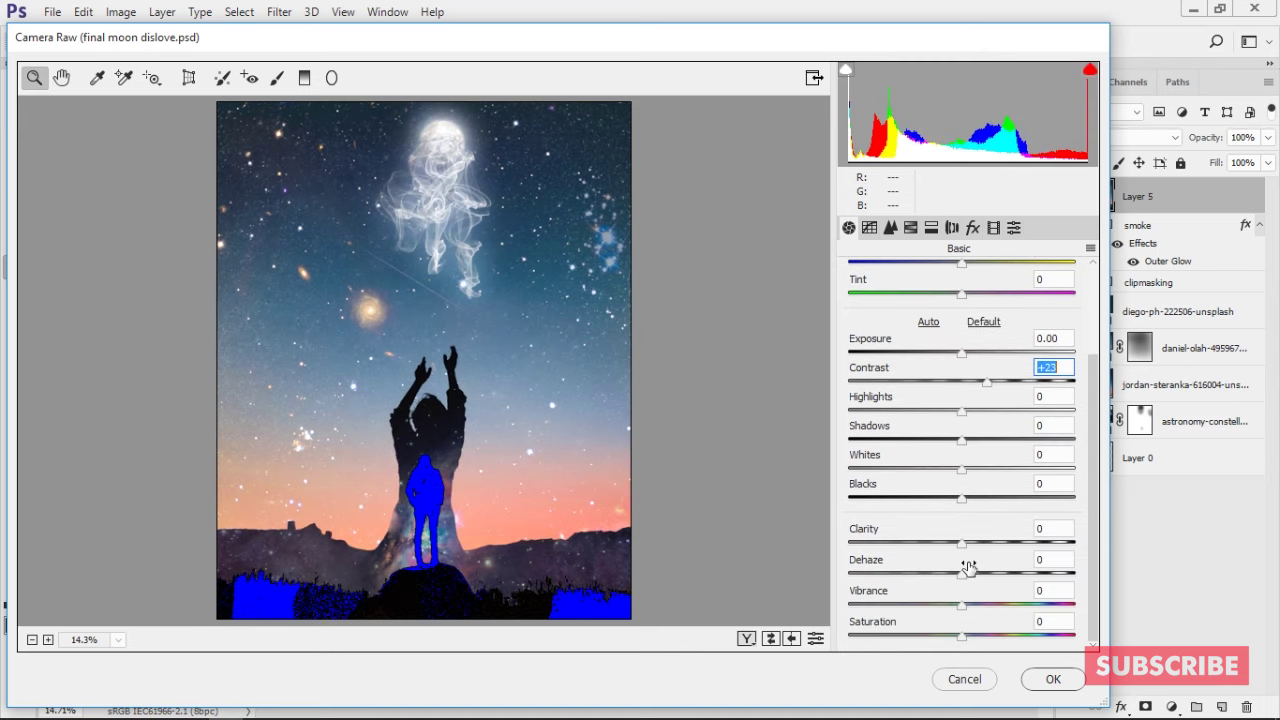
{"action": "left_click_drag", "start_coordinate": [969, 552], "coordinate": [979, 545]}
{"action": "mouse_move", "coordinate": [966, 470]}
{"action": "left_mouse_down"}
{"action": "mouse_move", "coordinate": [904, 462]}
{"action": "mouse_move", "coordinate": [980, 468]}
{"action": "left_mouse_up"}
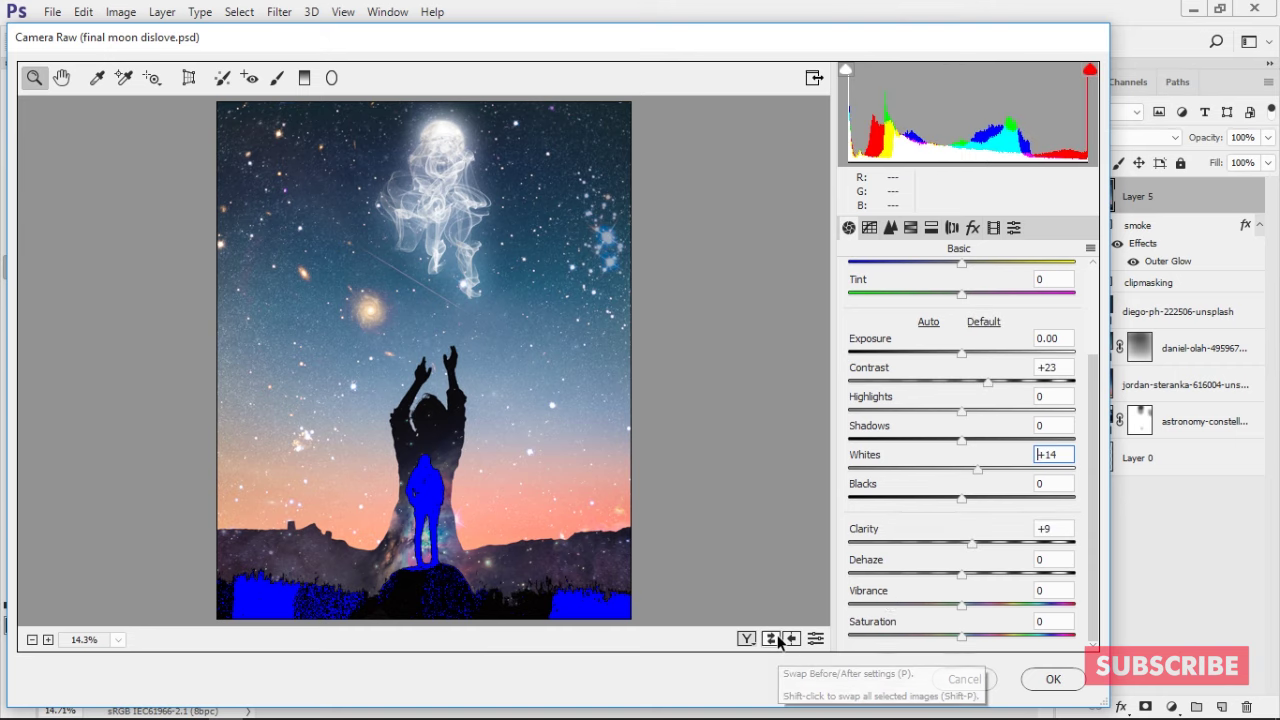
{"action": "left_click", "coordinate": [1050, 679]}
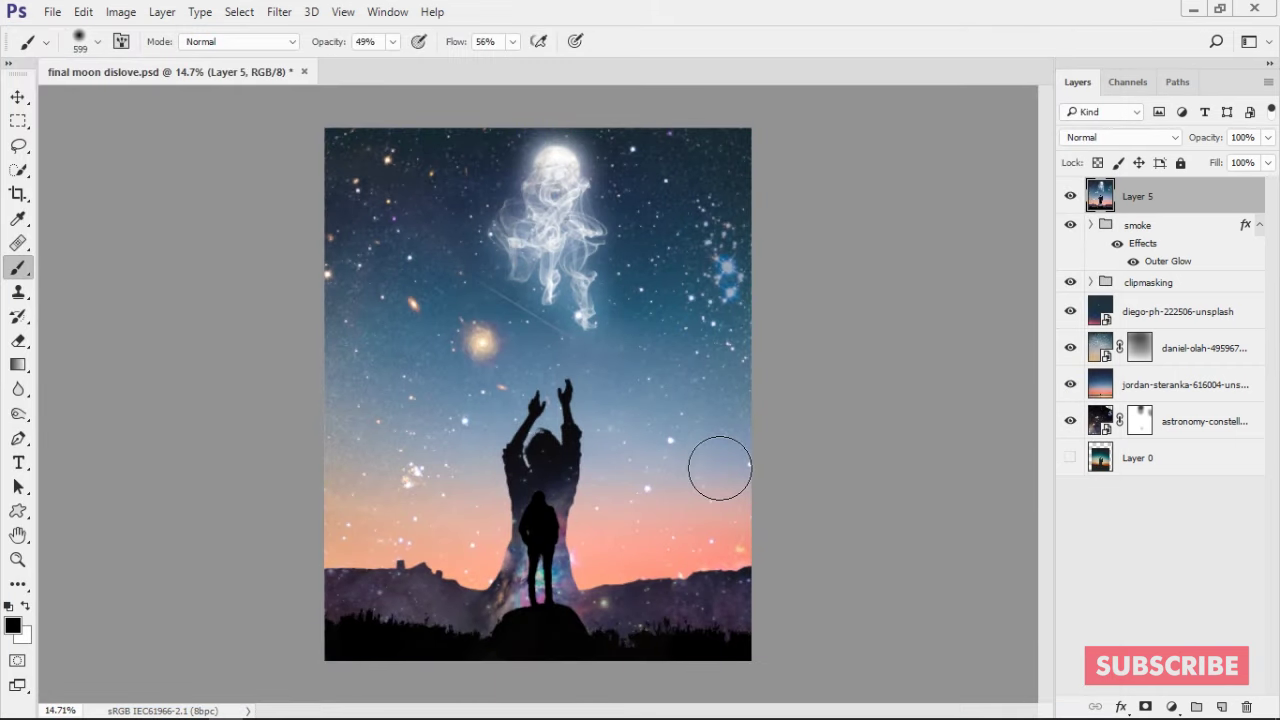